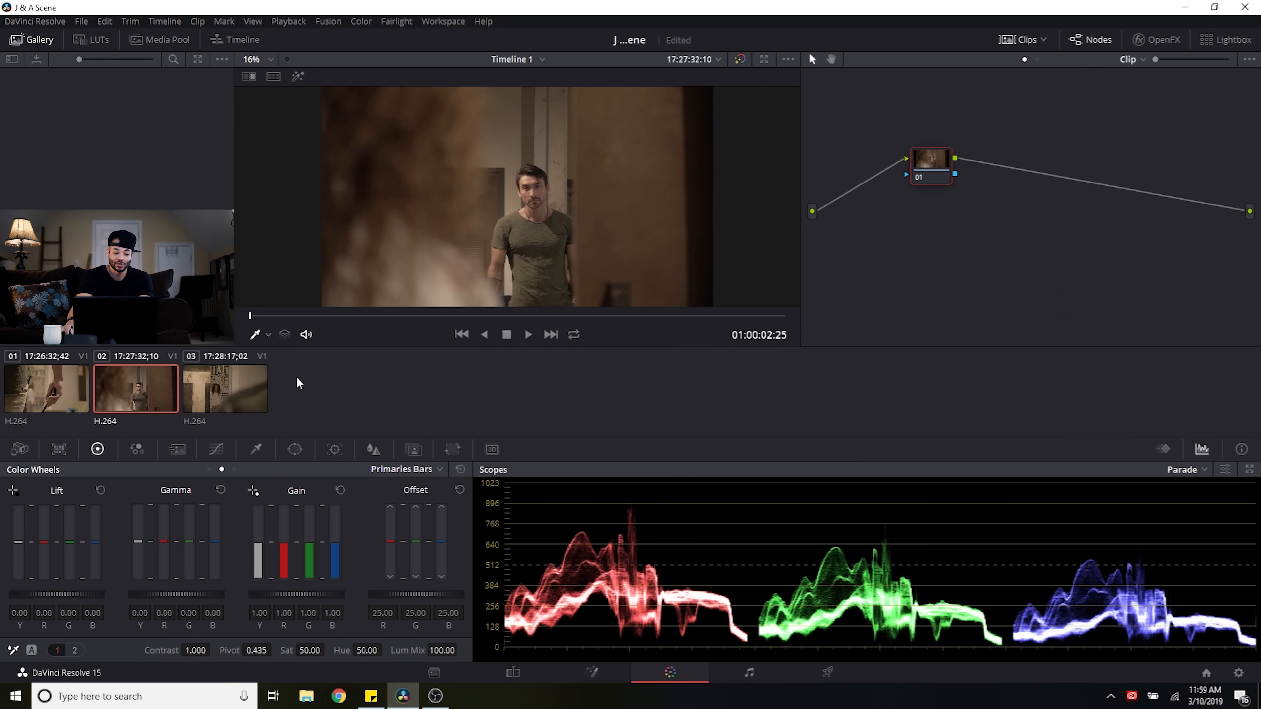
# Step: Review all three clips, scrubbing through the knife shot, the man's shot and the woman's shot
pyautogui.click(219, 390)
pyautogui.click(147, 405)
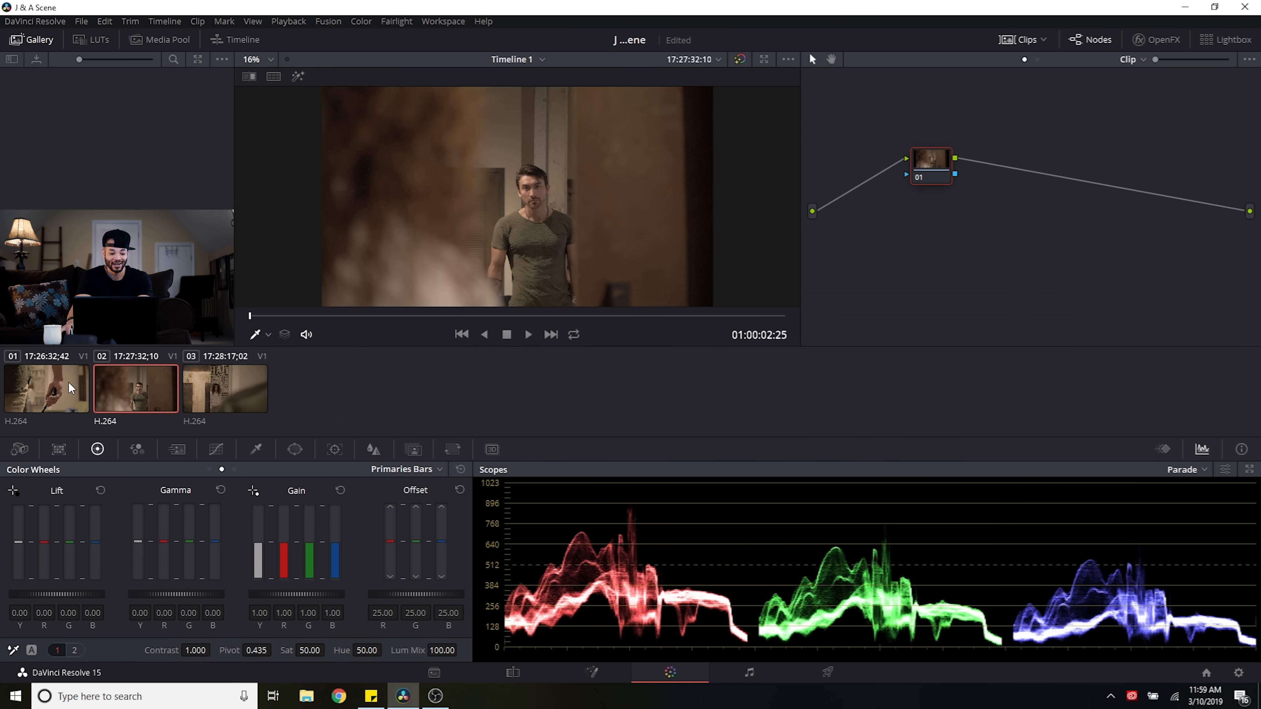
pyautogui.click(59, 389)
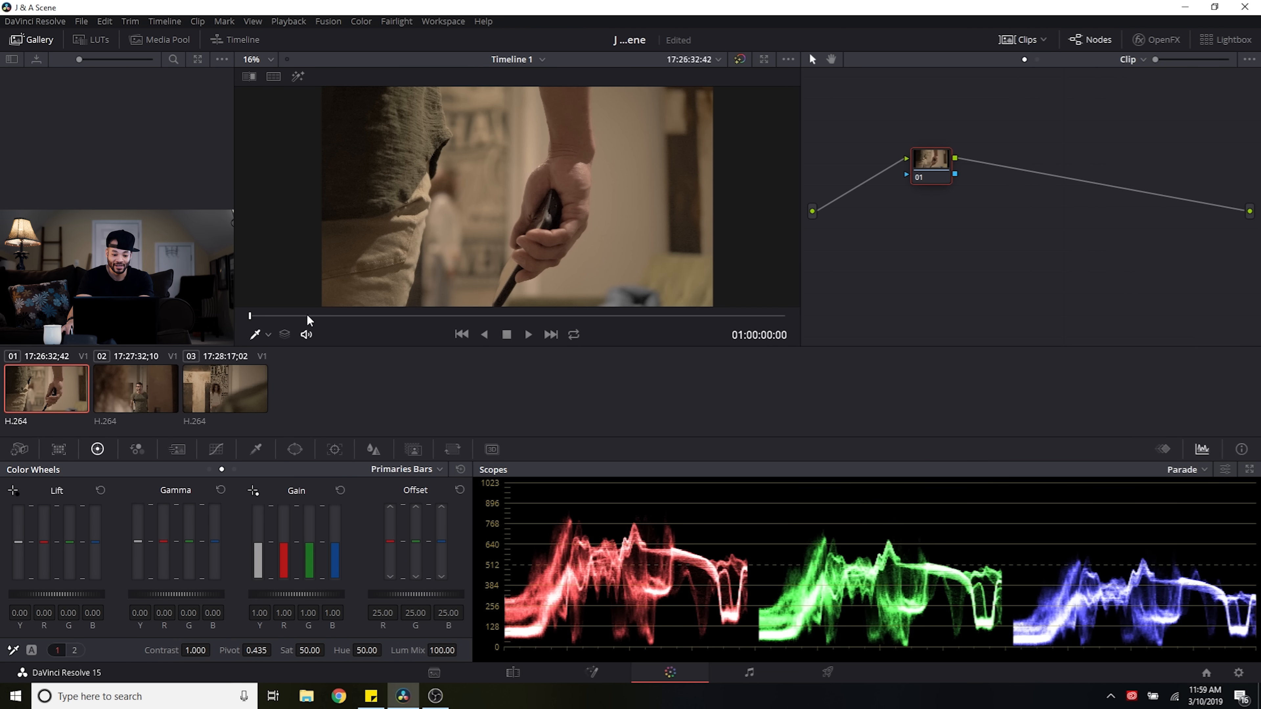
pyautogui.moveTo(425, 314); pyautogui.dragTo(689, 318)
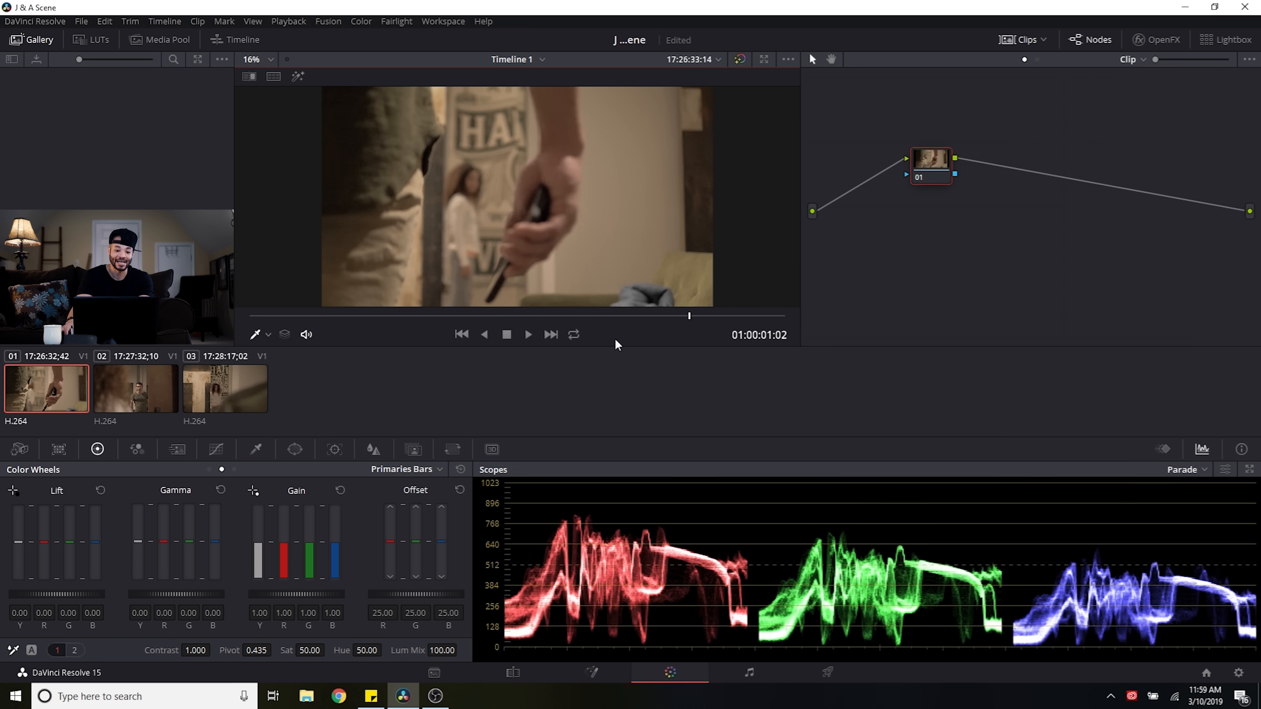
pyautogui.click(142, 392)
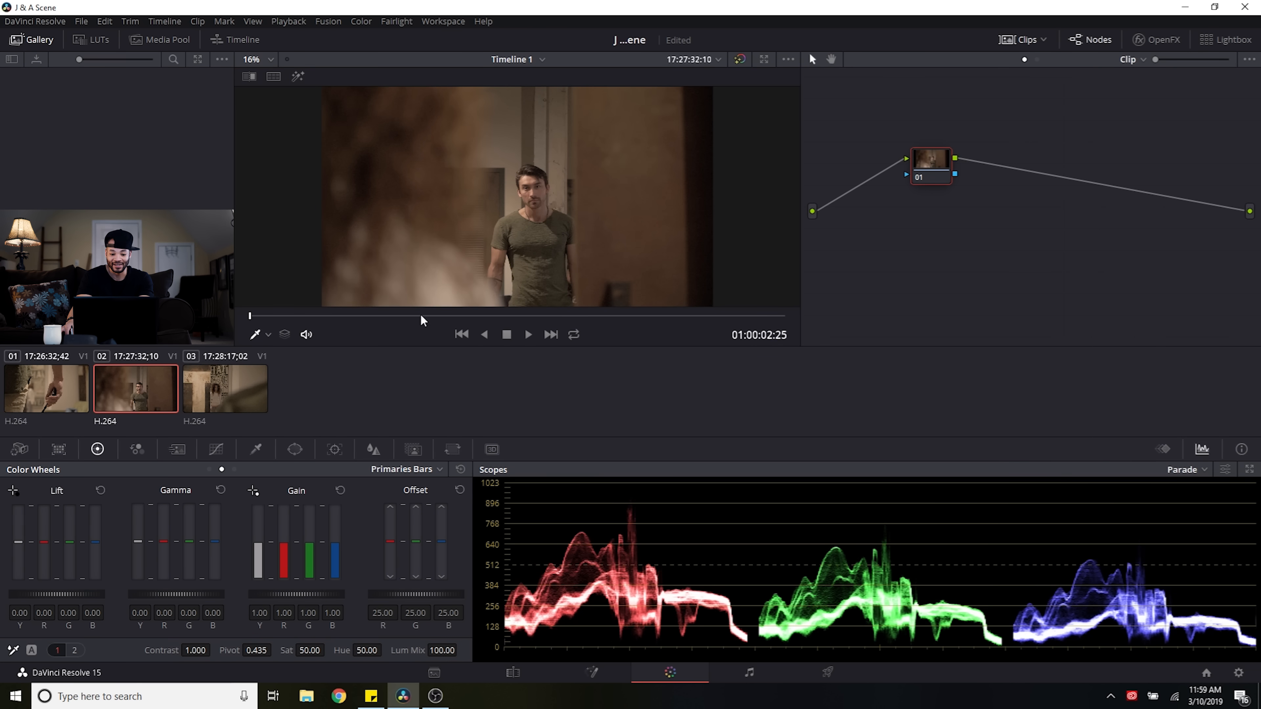
pyautogui.scroll(3, 530, 219)
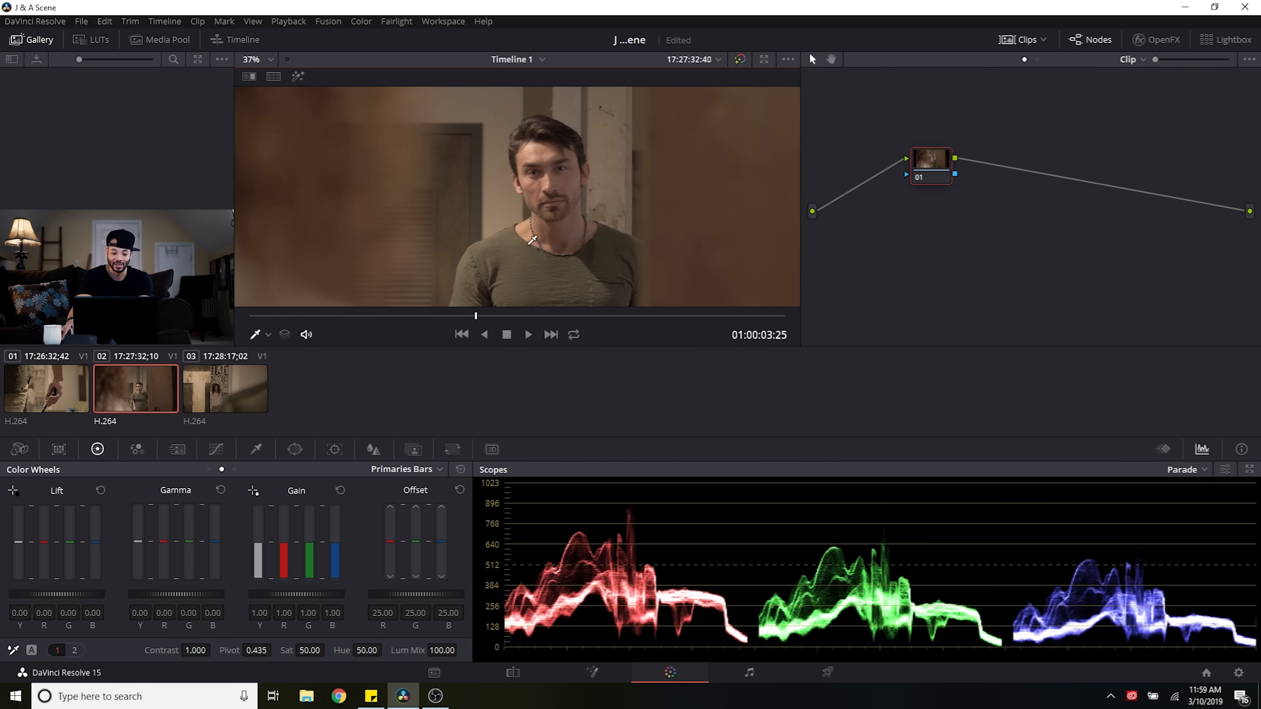
pyautogui.scroll(-3, 532, 237)
pyautogui.scroll(-1, 556, 219)
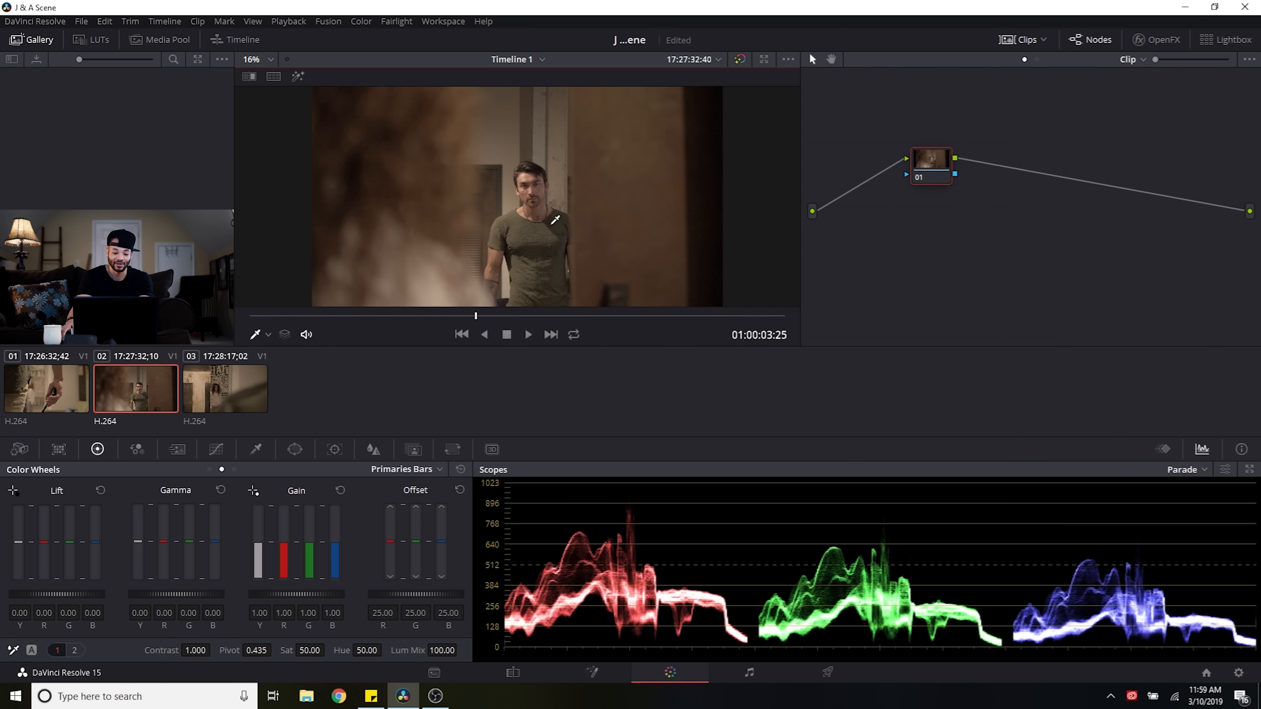
pyautogui.click(246, 409)
pyautogui.moveTo(406, 322); pyautogui.dragTo(715, 334)
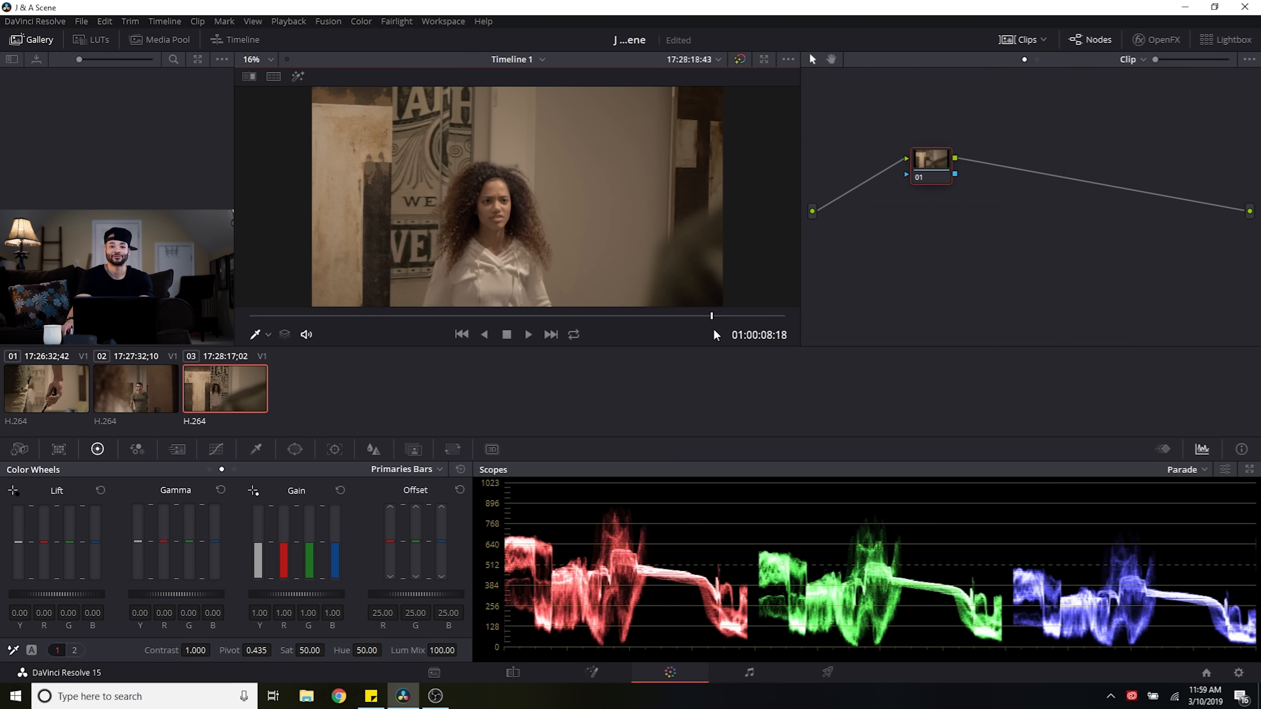
# Step: Re-examine the hand with the knife in the first clip and the man's face and skin in the second clip
pyautogui.click(131, 390)
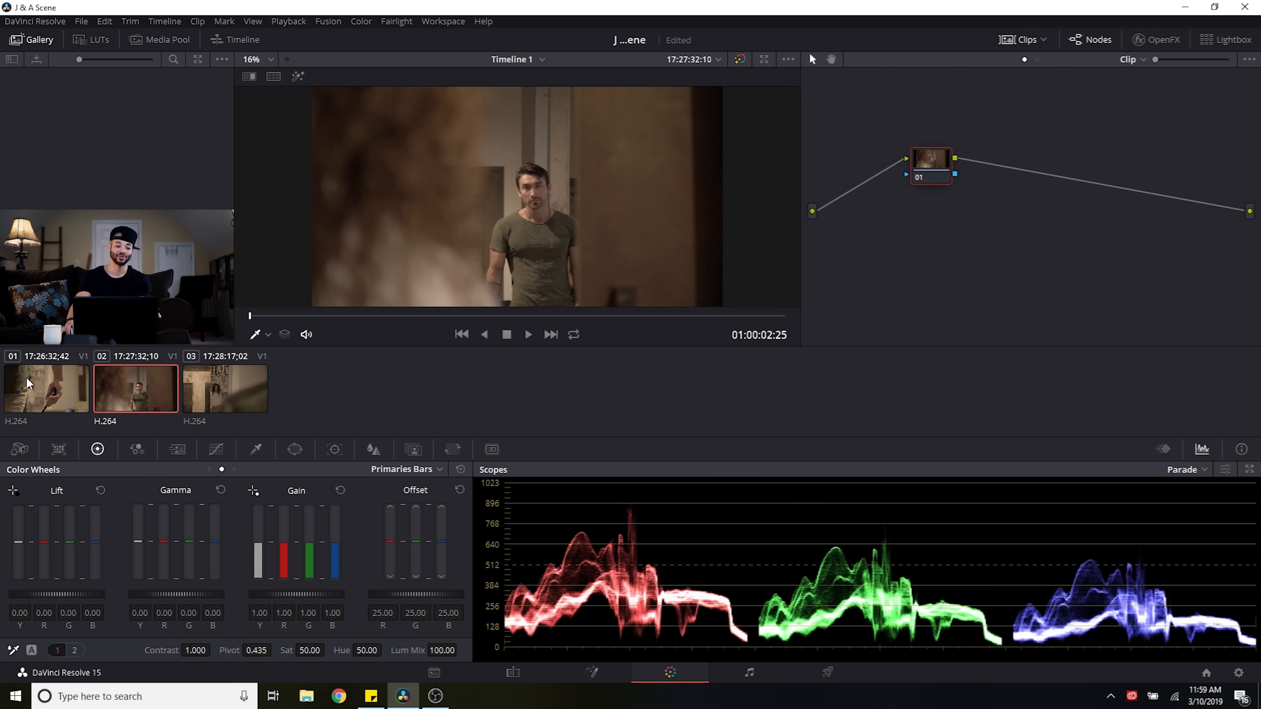
pyautogui.click(52, 396)
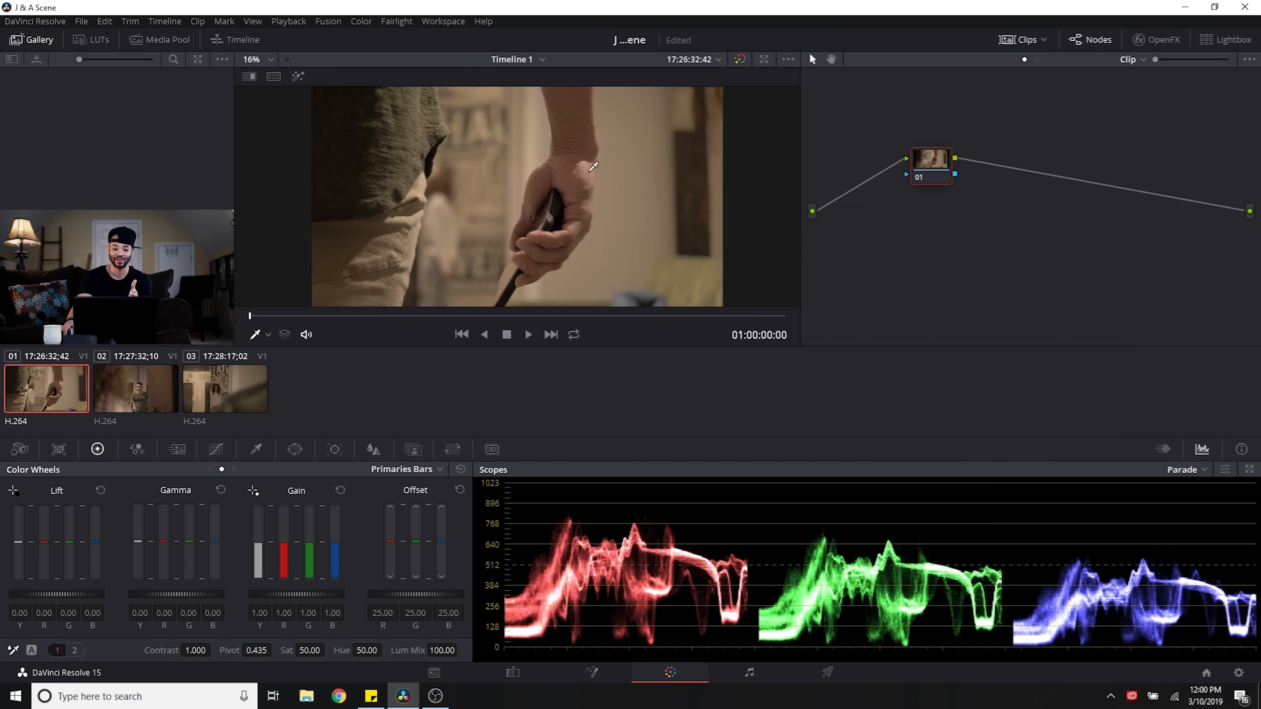
pyautogui.moveTo(405, 317); pyautogui.dragTo(590, 320)
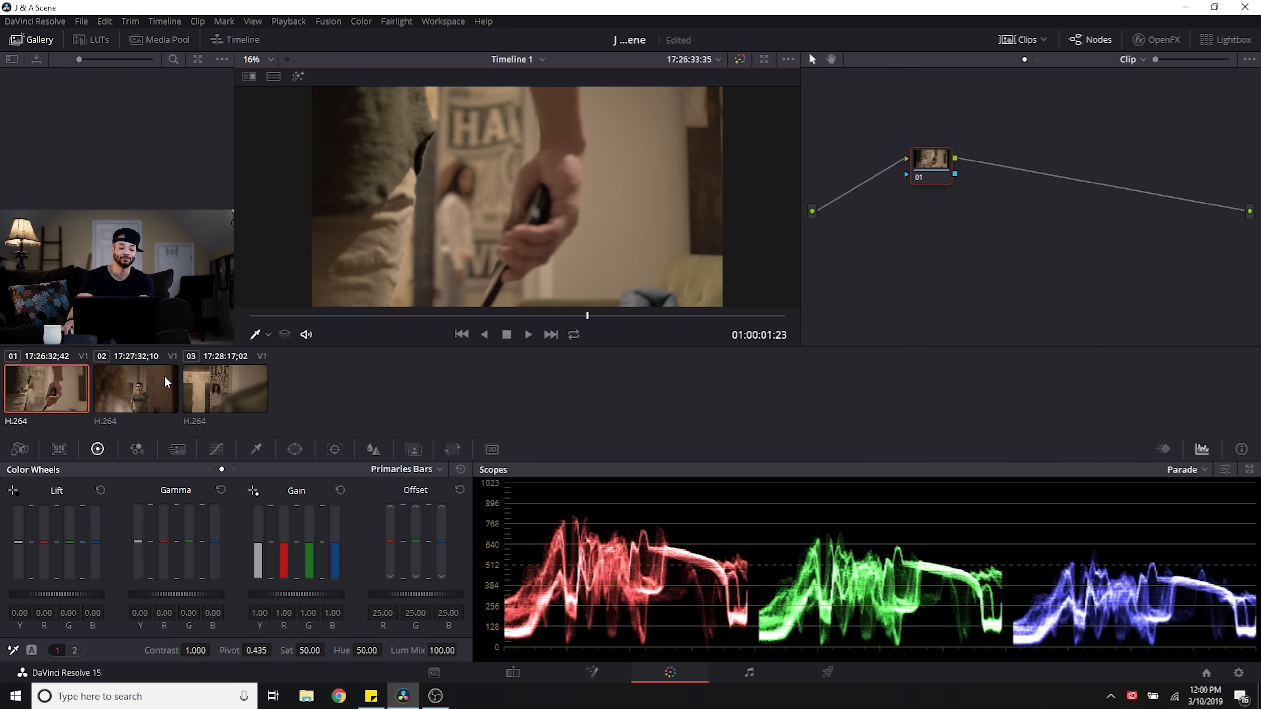
pyautogui.click(154, 389)
pyautogui.moveTo(369, 318); pyautogui.dragTo(410, 313)
pyautogui.scroll(5, 541, 218)
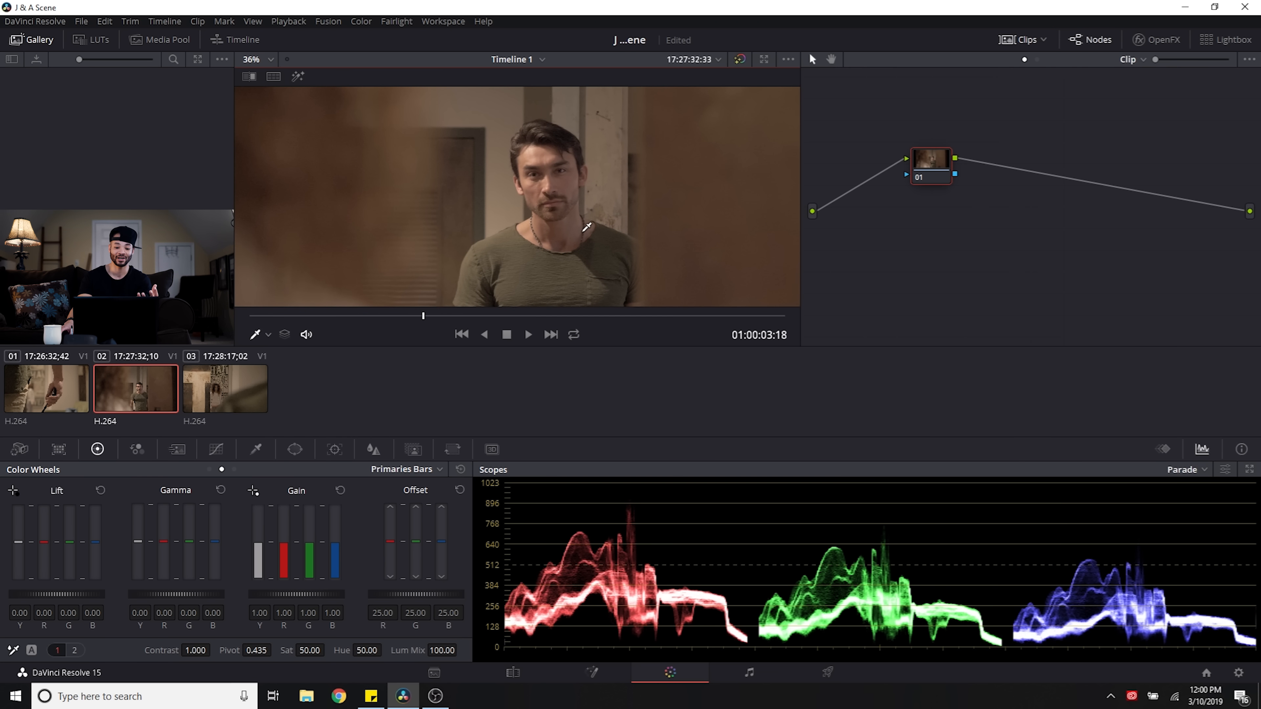
pyautogui.scroll(-4, 586, 227)
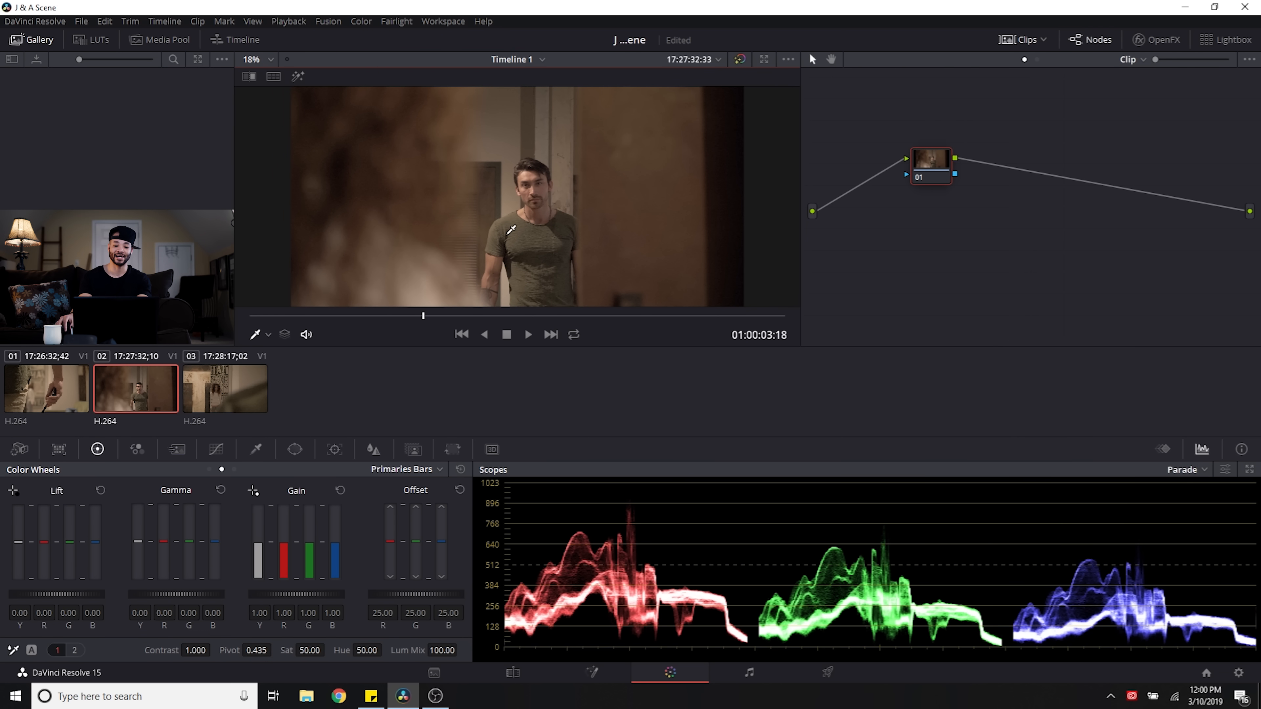
pyautogui.scroll(4, 673, 197)
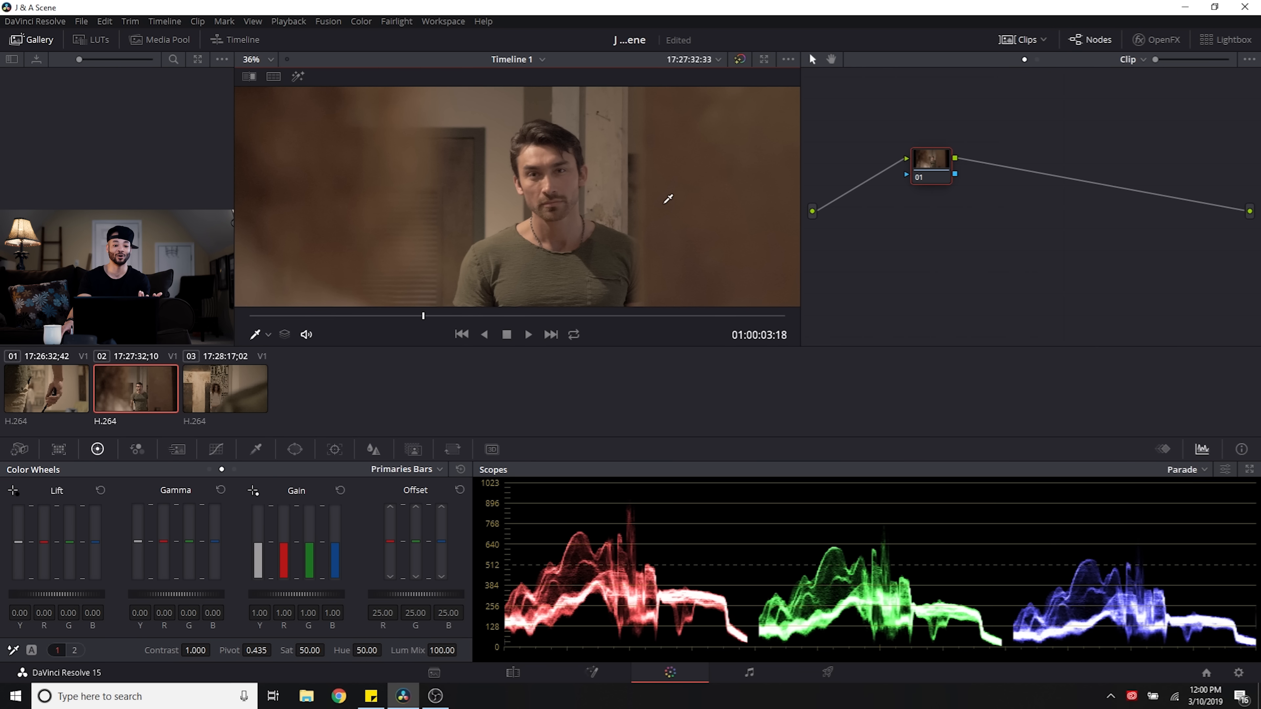
# Step: Examine the woman and her surroundings in the third clip, scrub through the shot and play it from its start
pyautogui.click(249, 385)
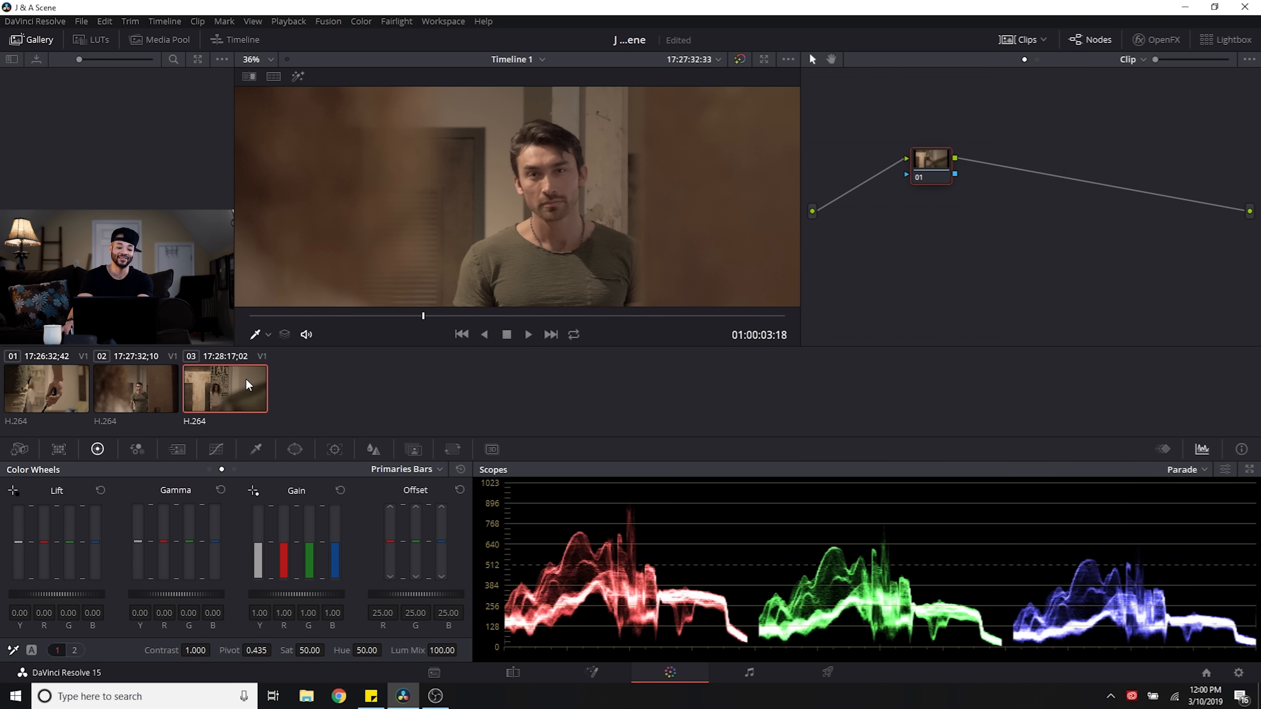
pyautogui.scroll(-2, 485, 231)
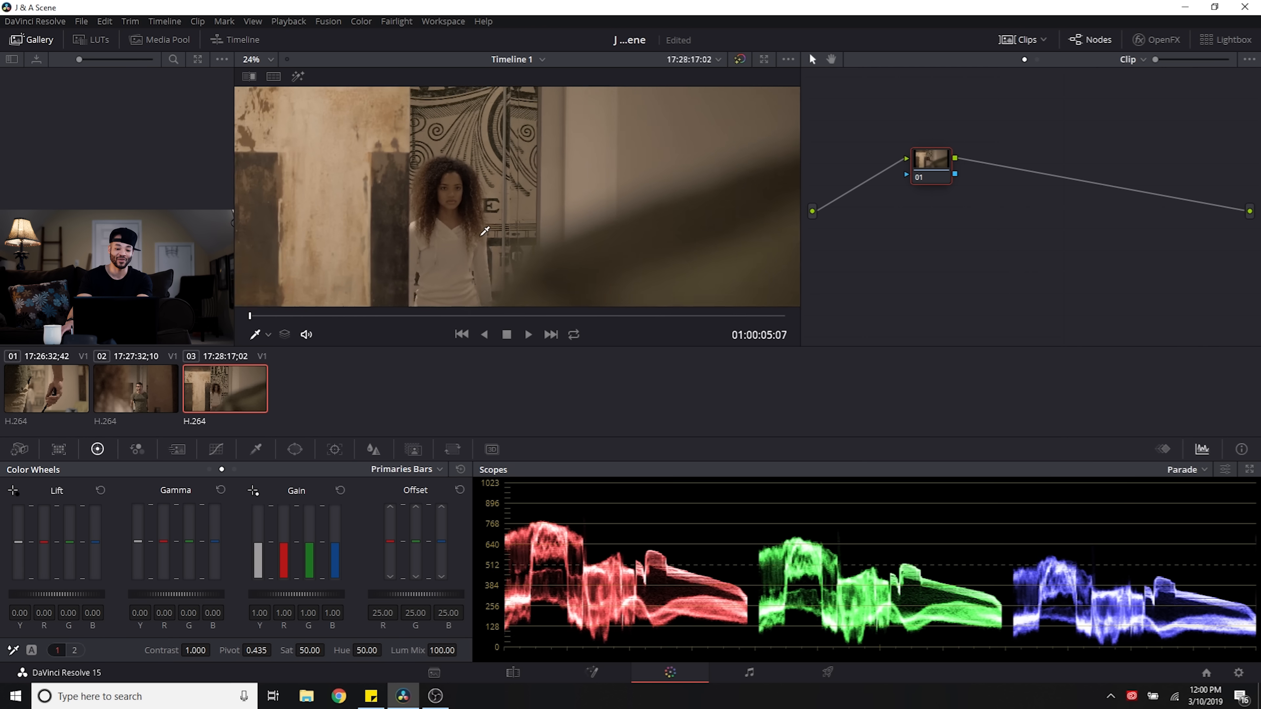
pyautogui.scroll(-1, 485, 231)
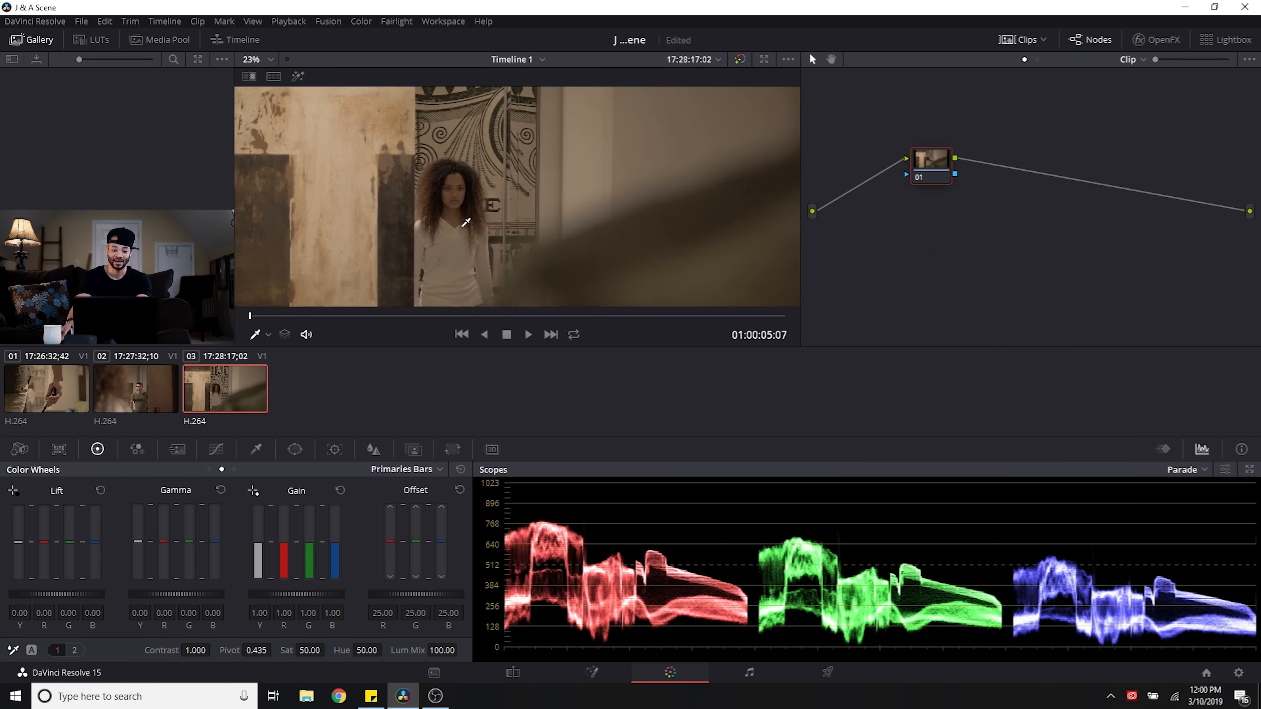
pyautogui.scroll(4, 465, 222)
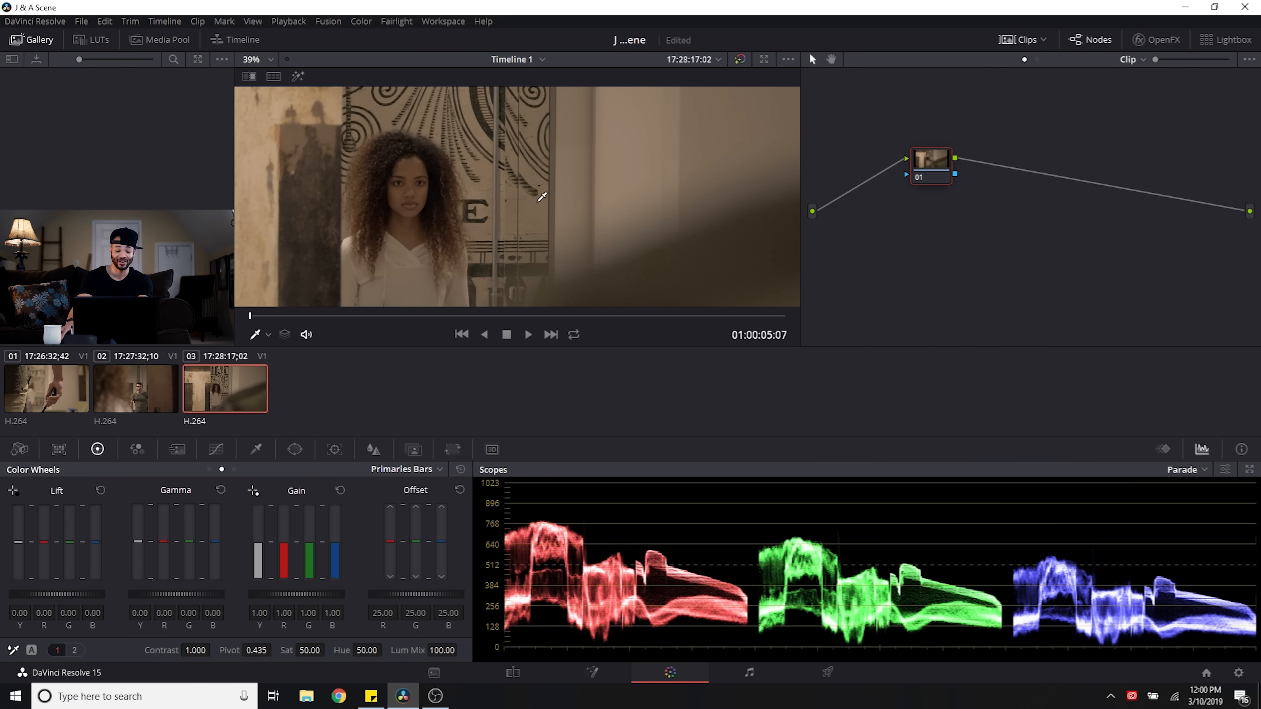
pyautogui.scroll(-5, 546, 198)
pyautogui.scroll(-1, 547, 198)
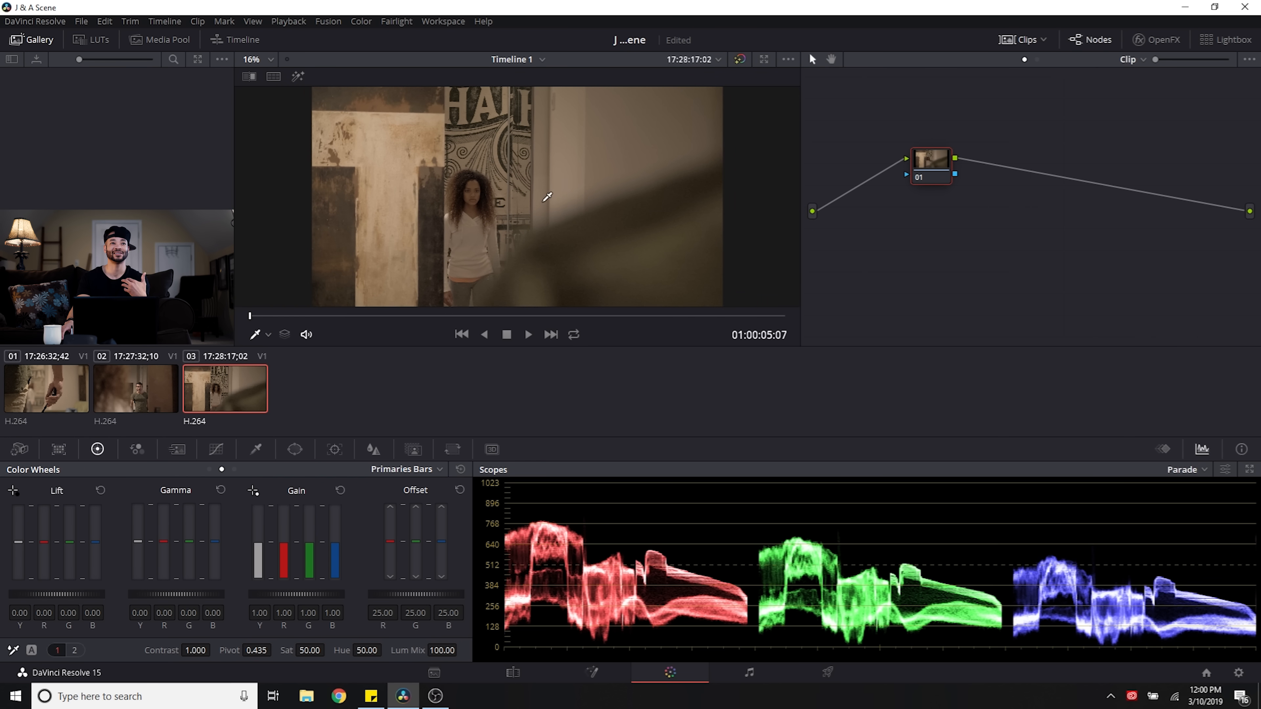
pyautogui.scroll(2, 546, 198)
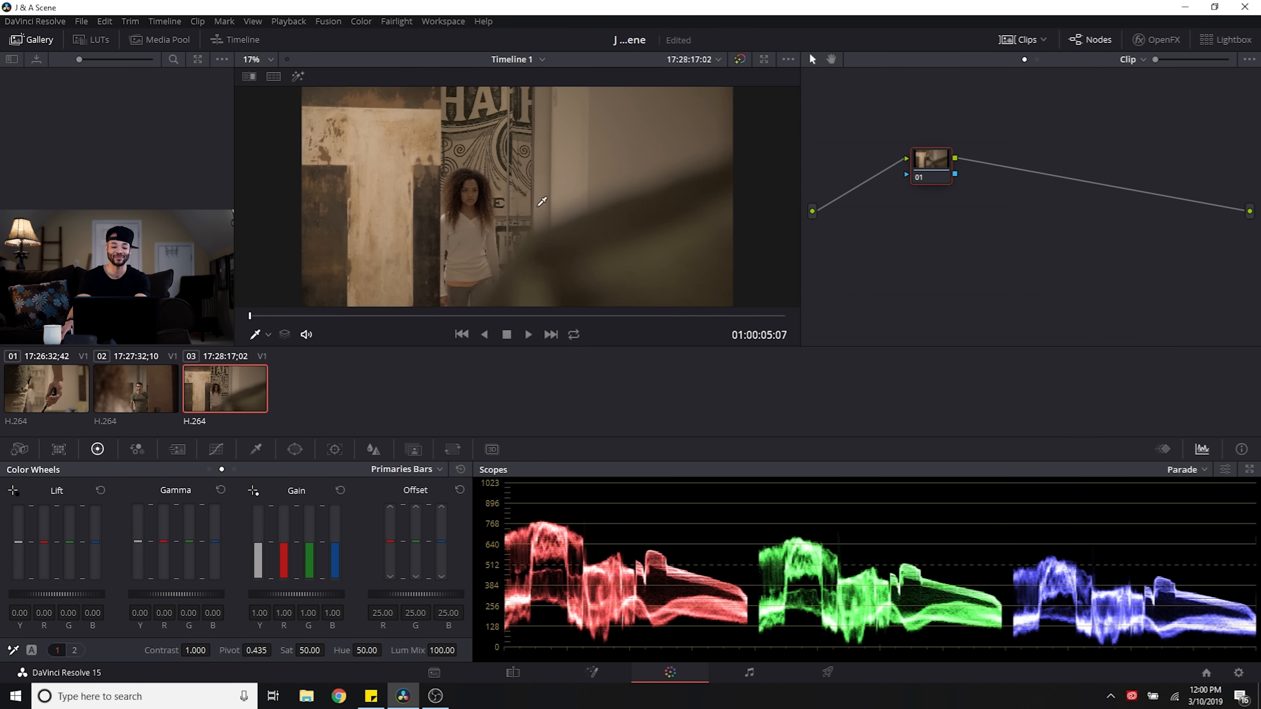
pyautogui.scroll(1, 511, 206)
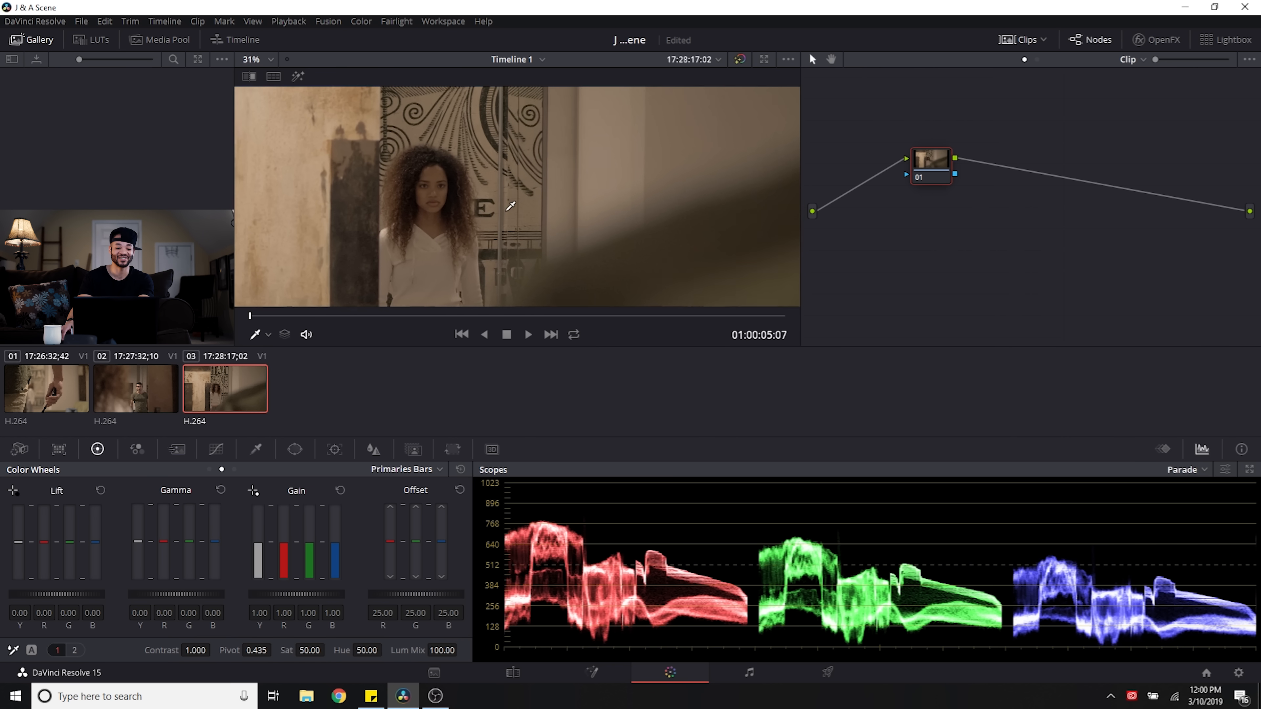
pyautogui.scroll(2, 545, 212)
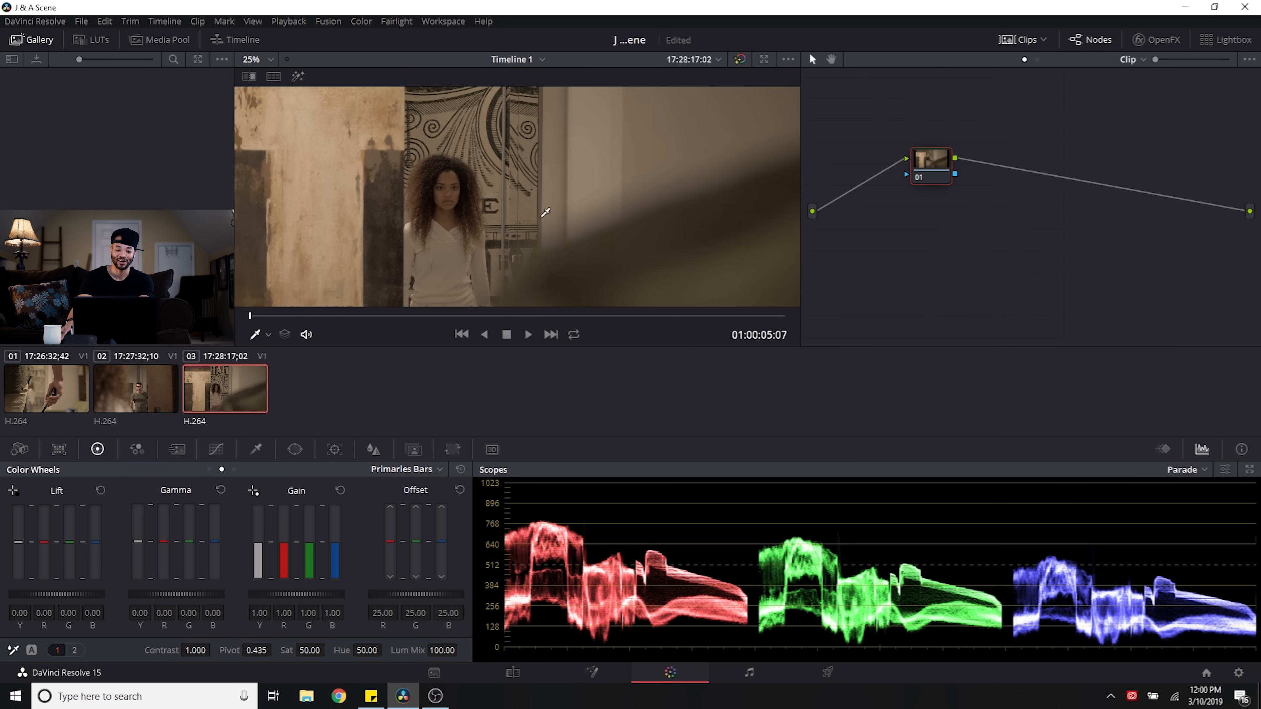
pyautogui.scroll(-2, 545, 212)
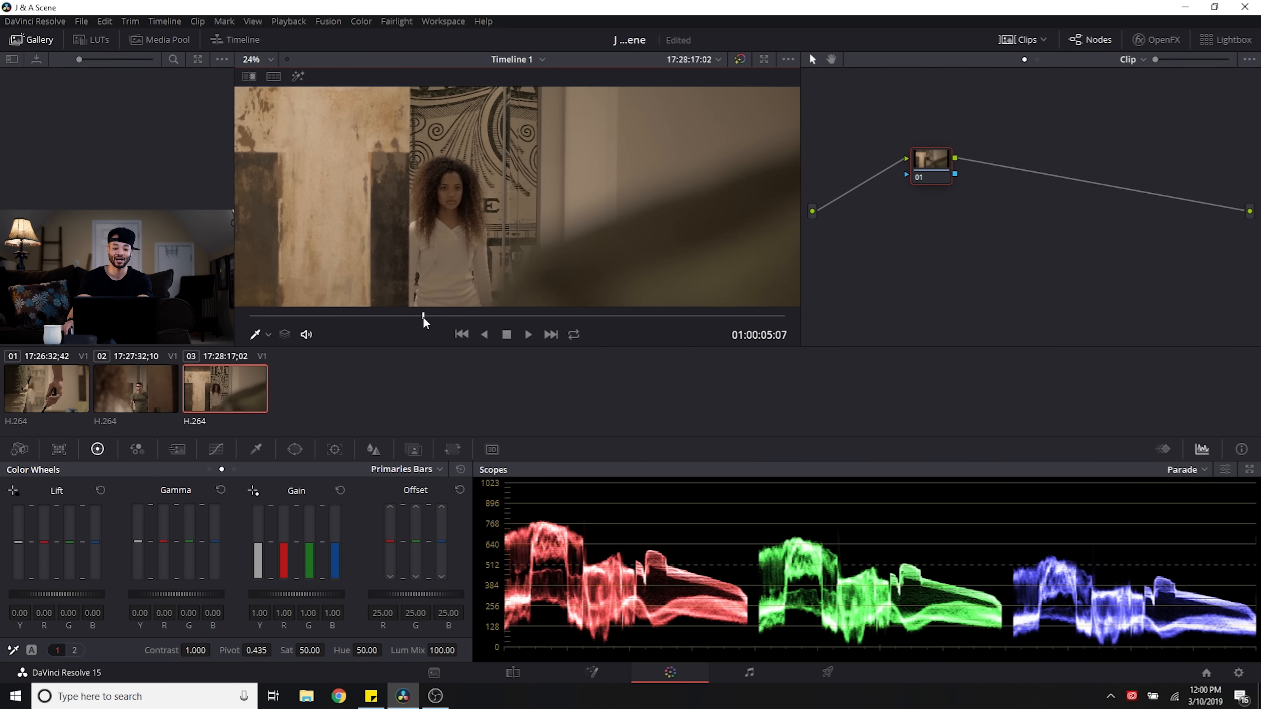
pyautogui.click(532, 316)
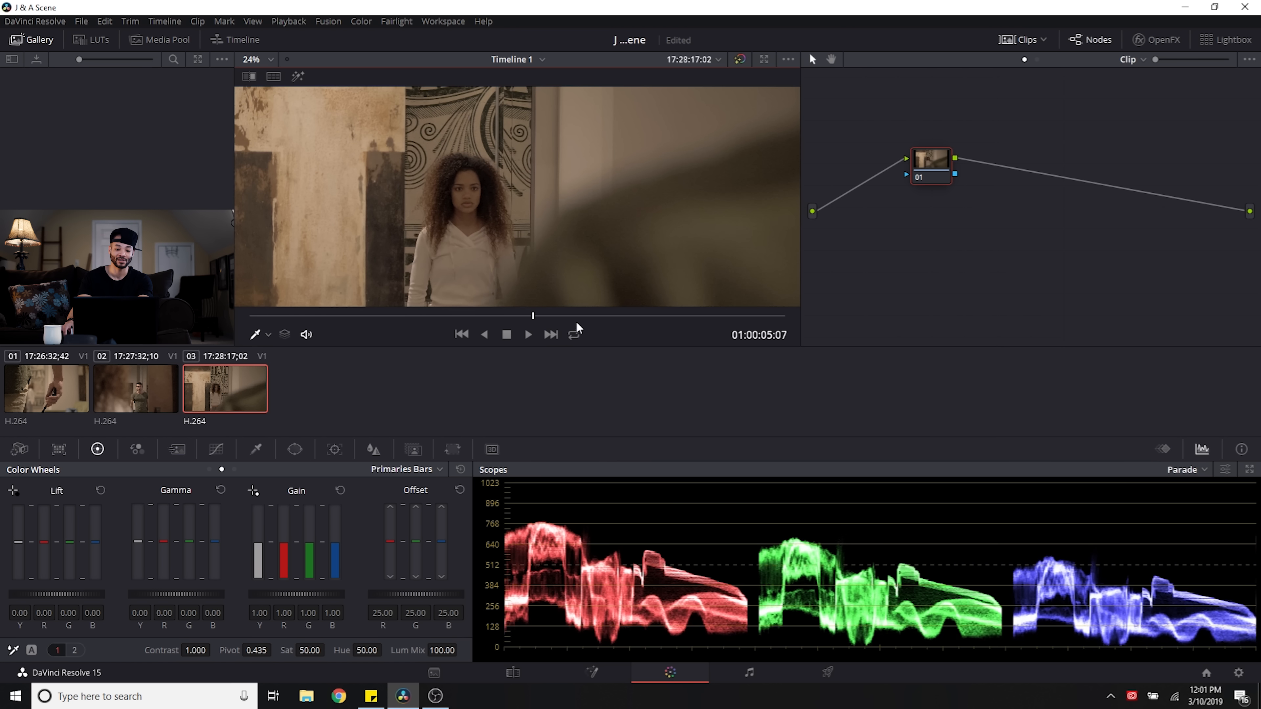
pyautogui.click(644, 317)
pyautogui.moveTo(643, 317); pyautogui.dragTo(249, 306)
pyautogui.press('space')
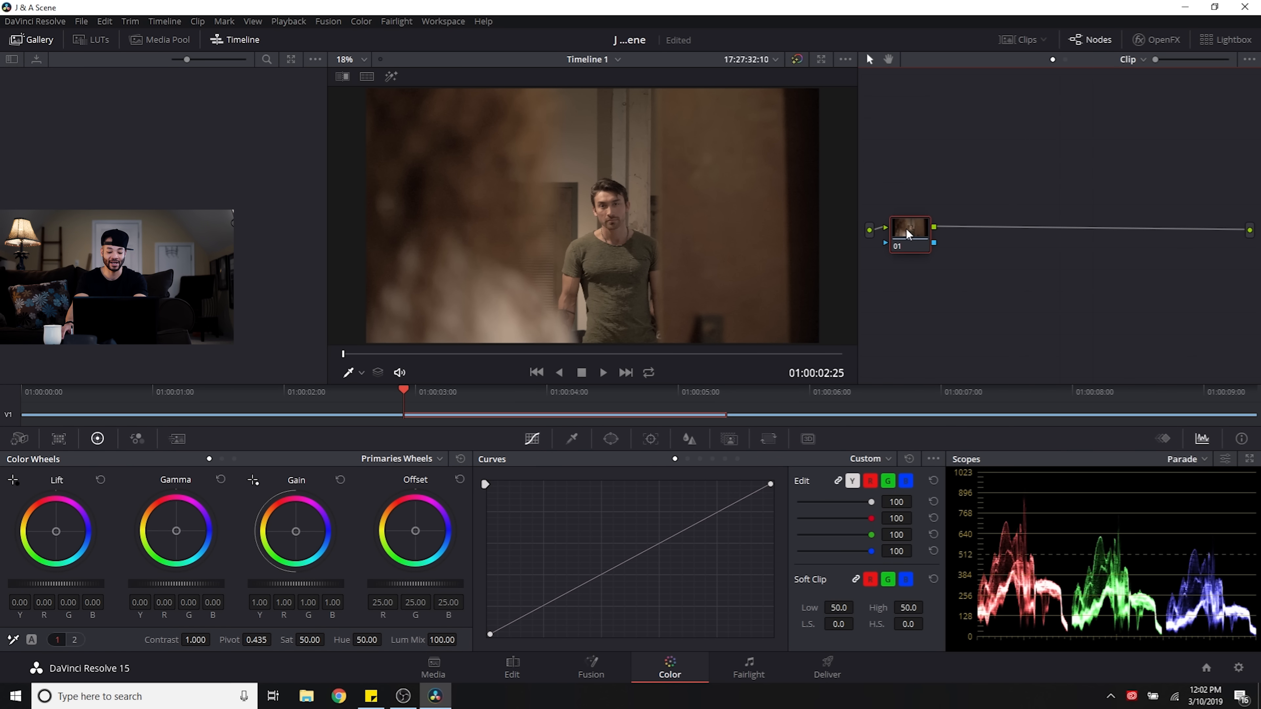
# Step: Add two serial nodes after the first node in the second clip's node graph
pyautogui.hotkey('alt', 's')
pyautogui.hotkey('alt', 's')
pyautogui.moveTo(928, 186); pyautogui.dragTo(1045, 251)
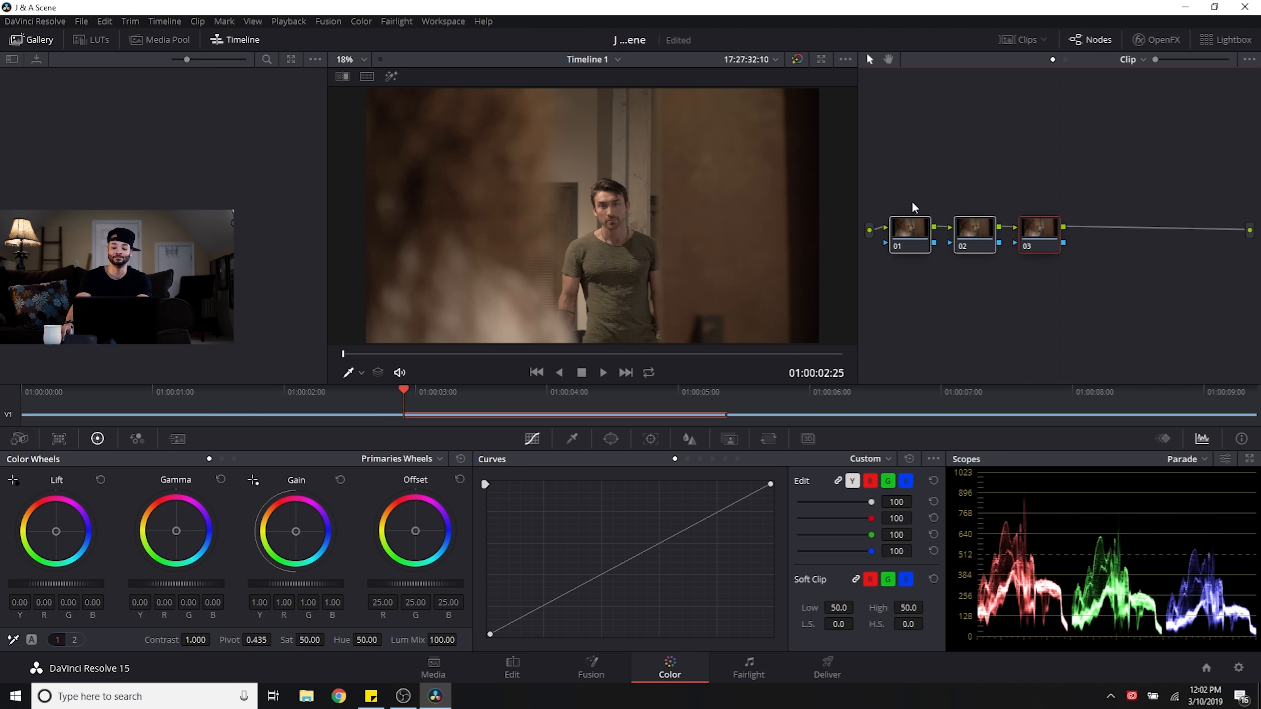
# Step: Label the first node of the second clip "WB"
pyautogui.click(903, 240)
pyautogui.rightClick(903, 240)
pyautogui.click(943, 273)
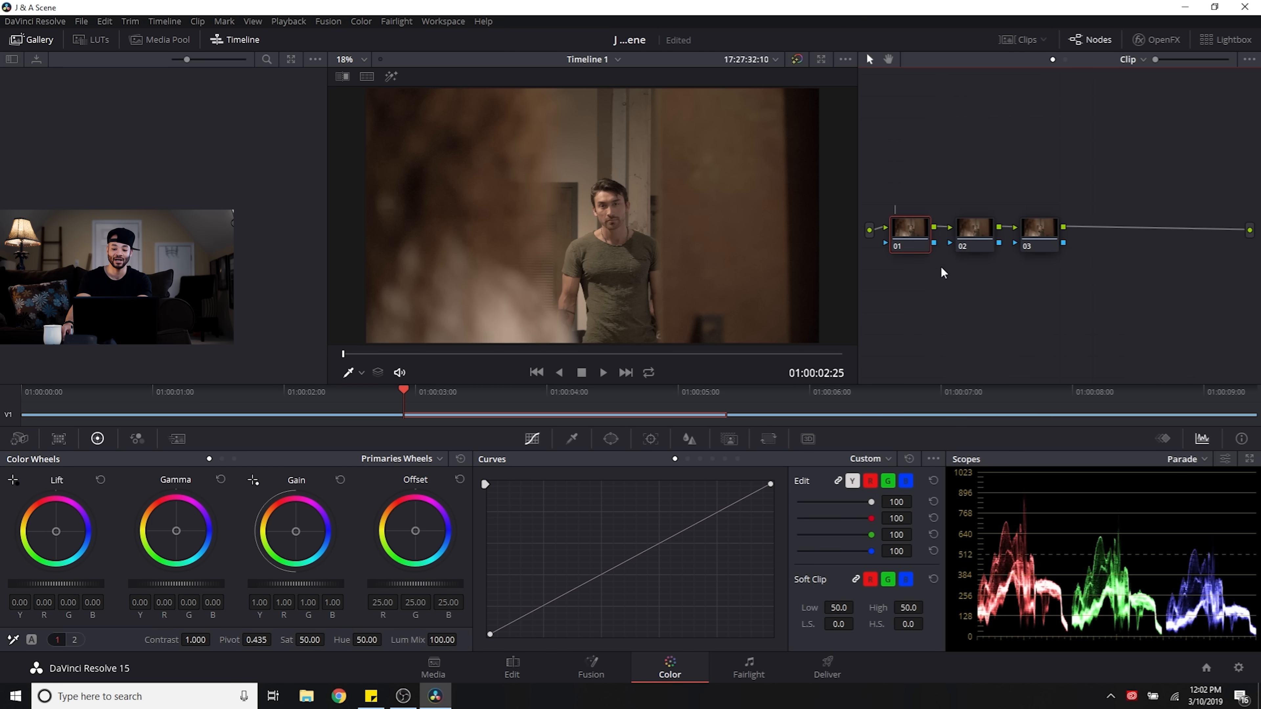
pyautogui.write('WB')
pyautogui.press('Return')
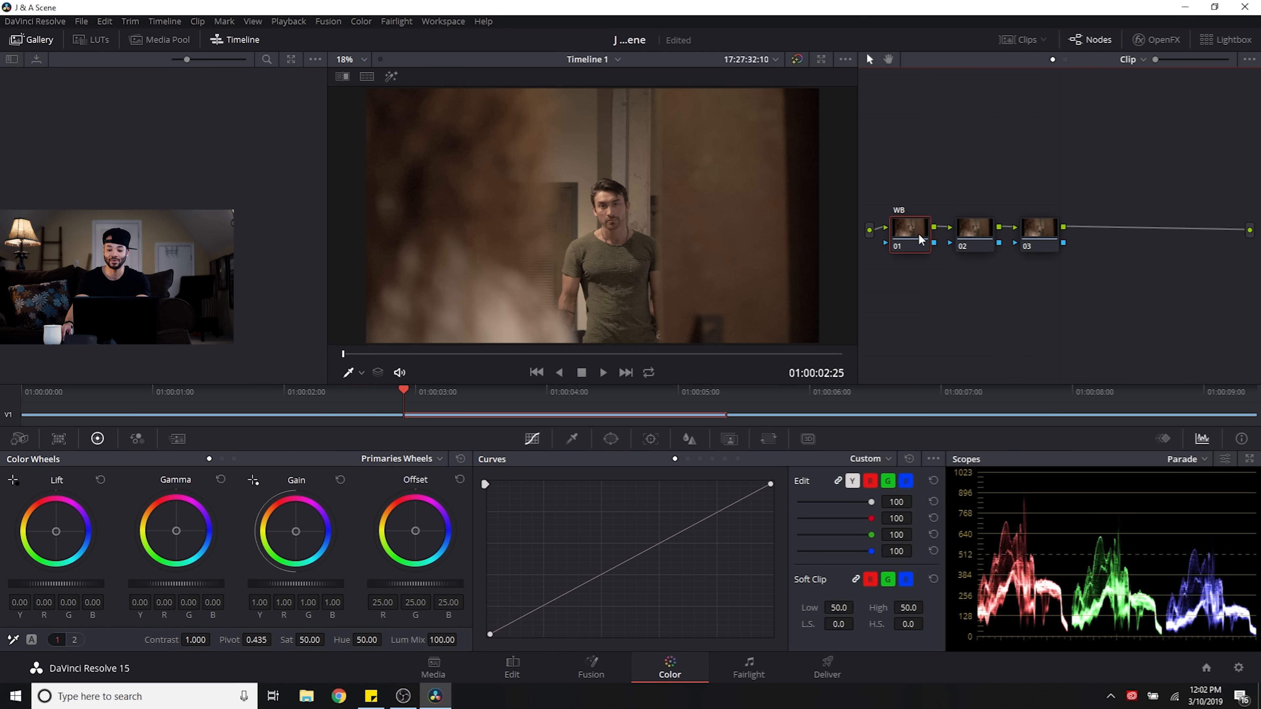
# Step: White-balance the WB node by sampling the pale blurred highlight in the lower foreground beside the man
pyautogui.click(15, 640)
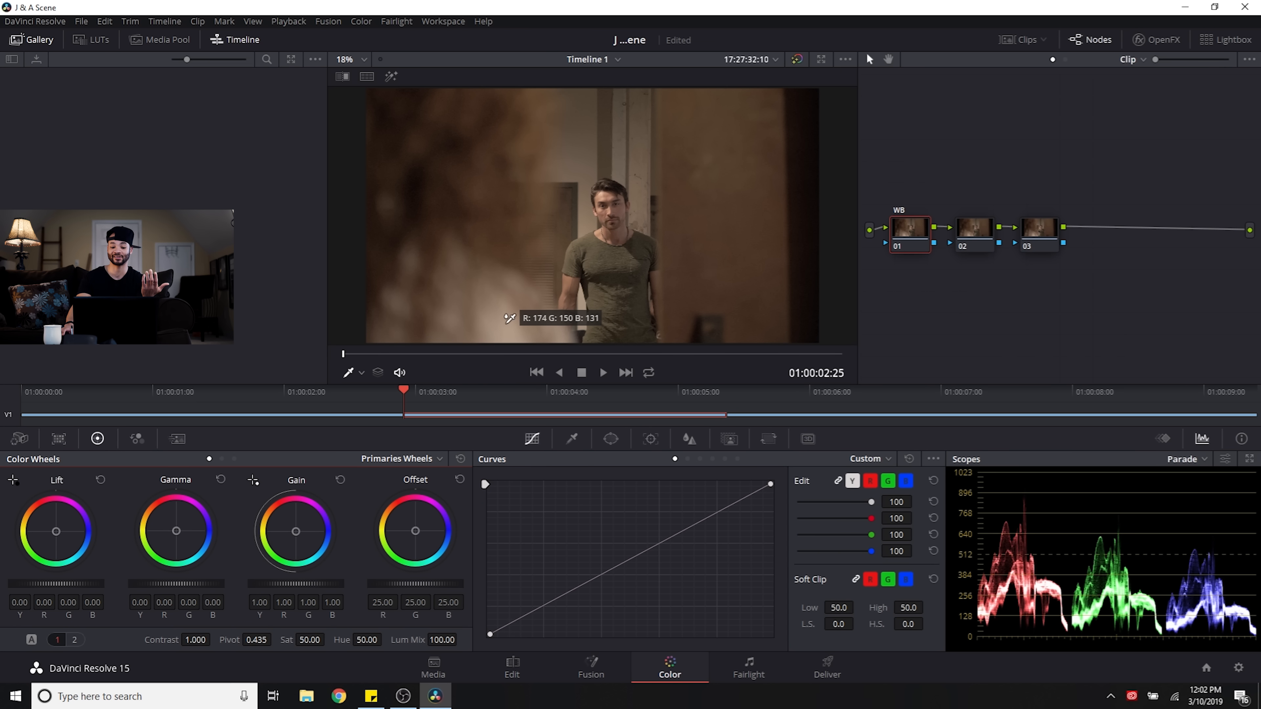
pyautogui.click(506, 322)
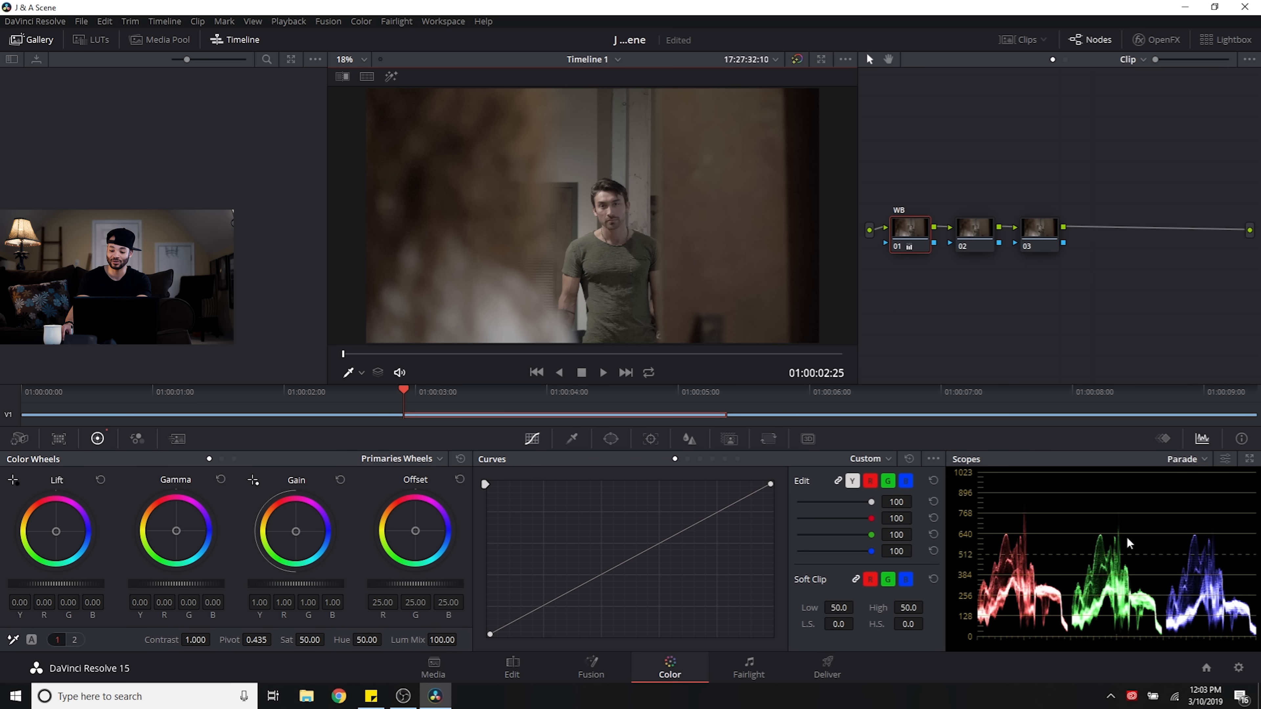
pyautogui.scroll(1, 629, 251)
pyautogui.scroll(3, 630, 249)
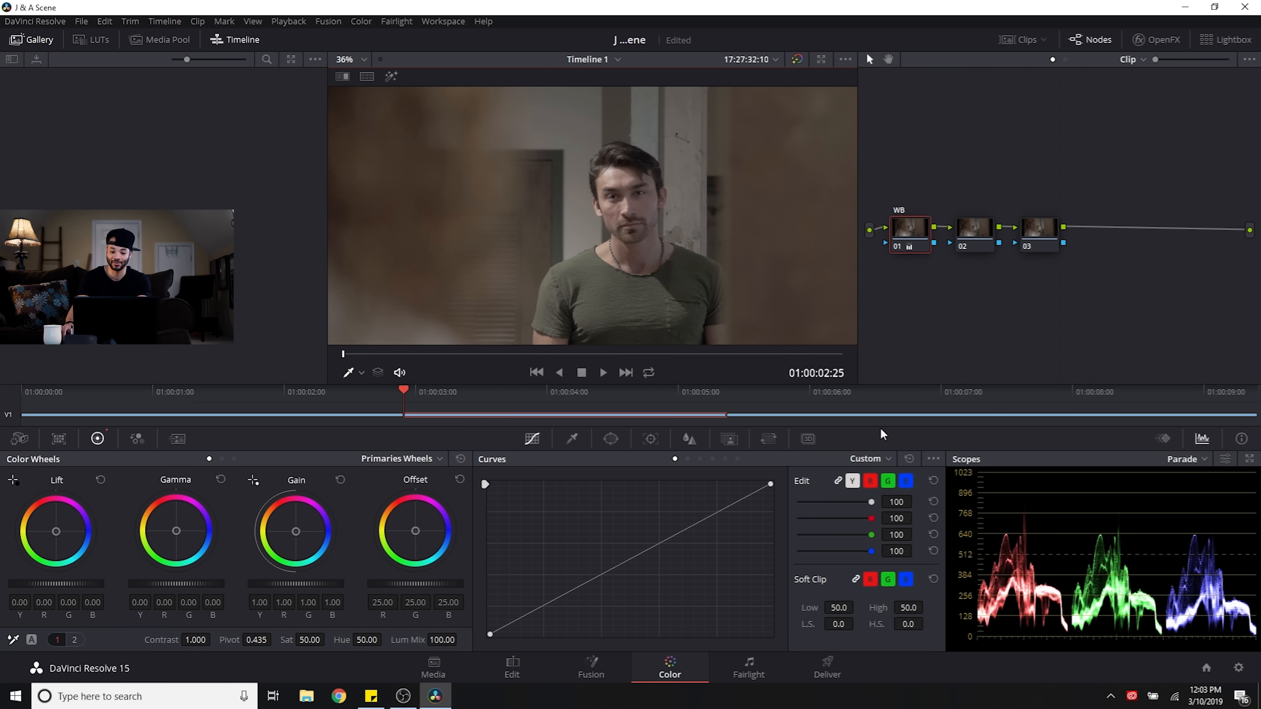
# Step: Fine-tune the WB node's white balance with a temperature of -1465.7 and a tint of -13.61
pyautogui.click(75, 640)
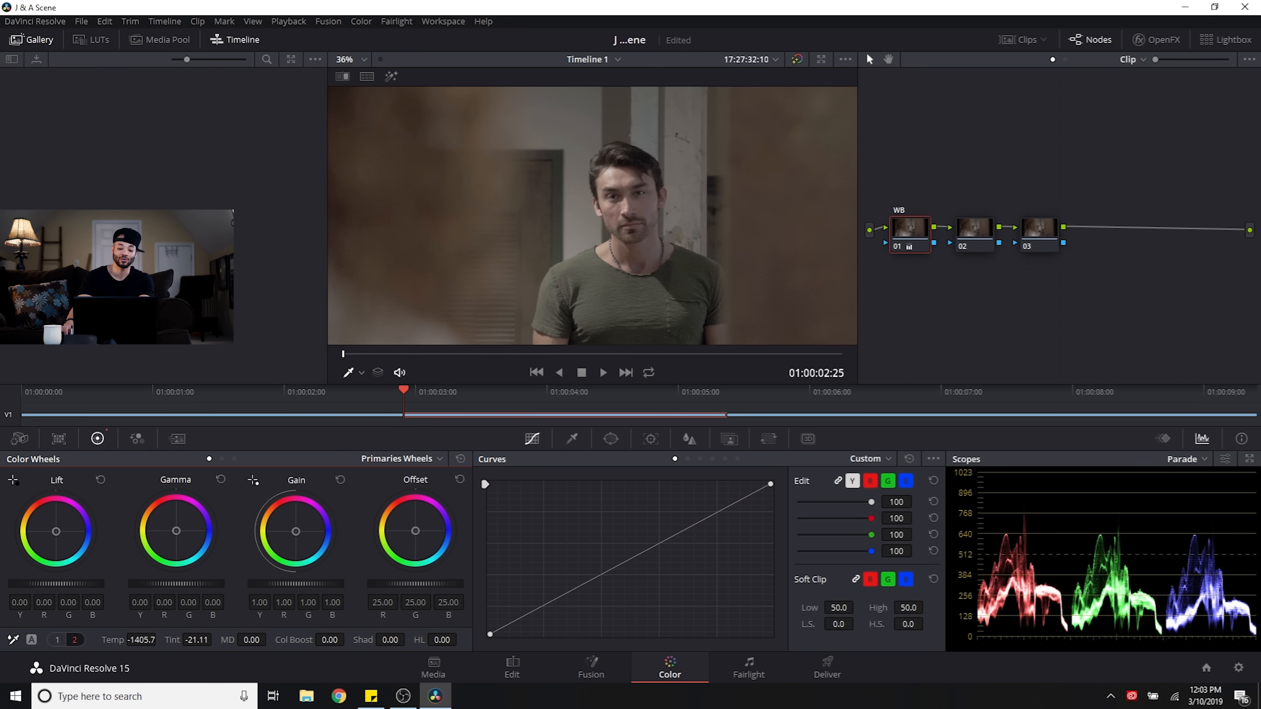
pyautogui.moveTo(141, 641); pyautogui.dragTo(139, 640)
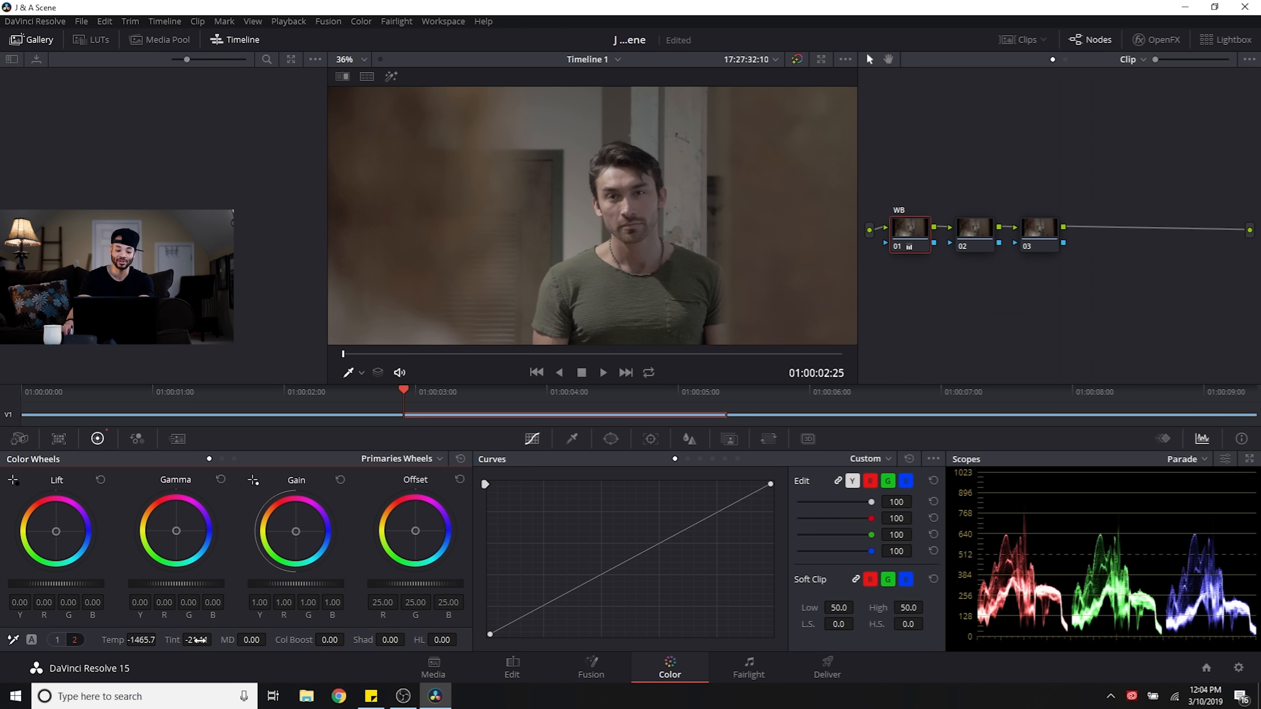
pyautogui.moveTo(196, 640); pyautogui.dragTo(215, 640)
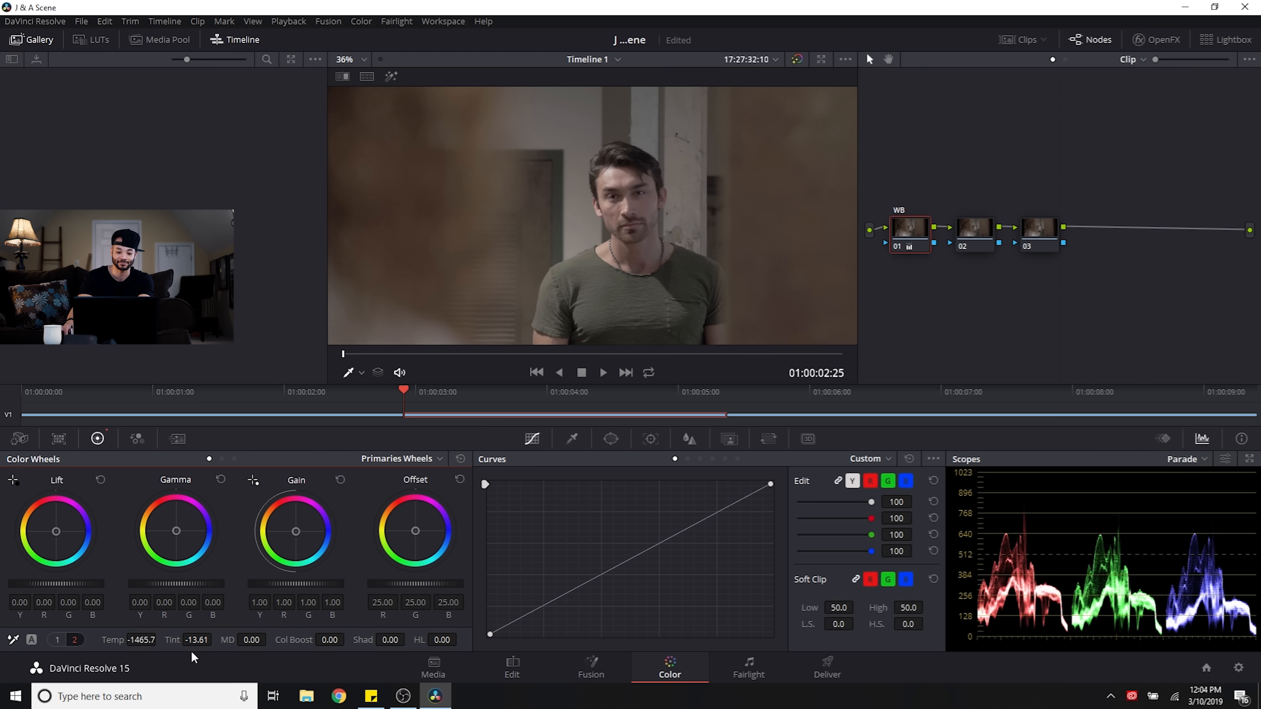
pyautogui.moveTo(193, 643); pyautogui.dragTo(215, 639)
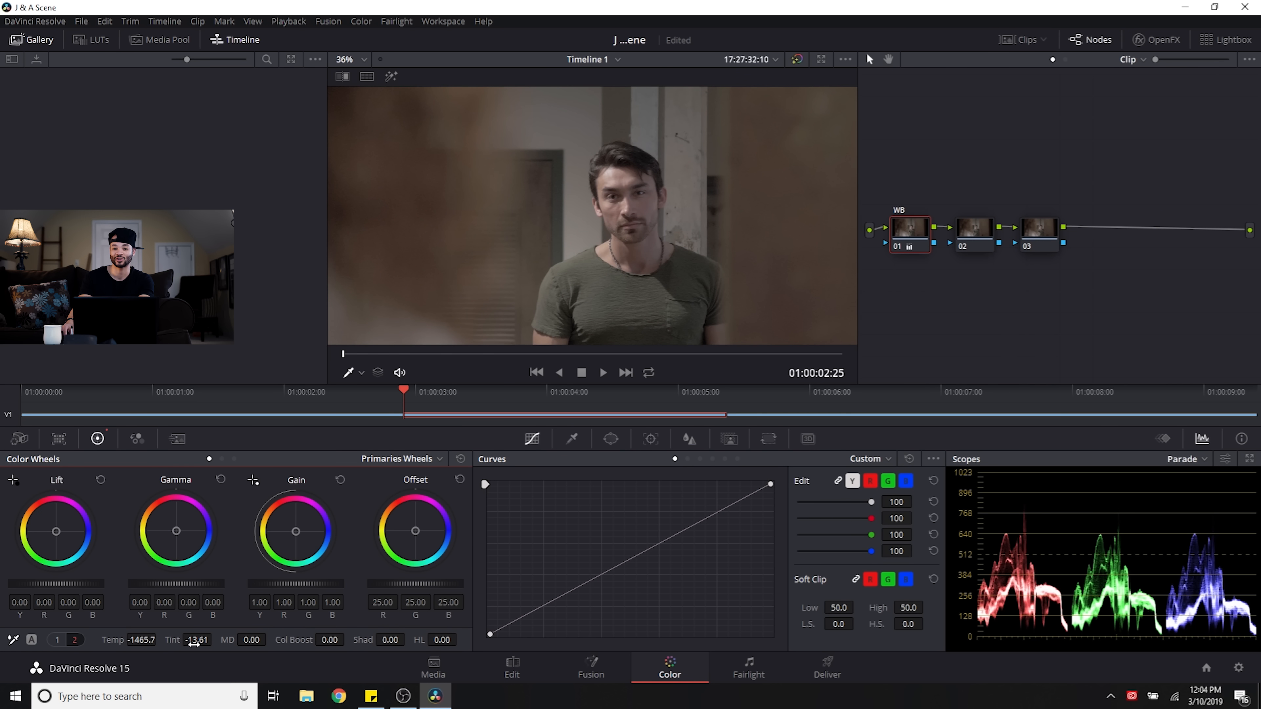
pyautogui.scroll(-5, 540, 215)
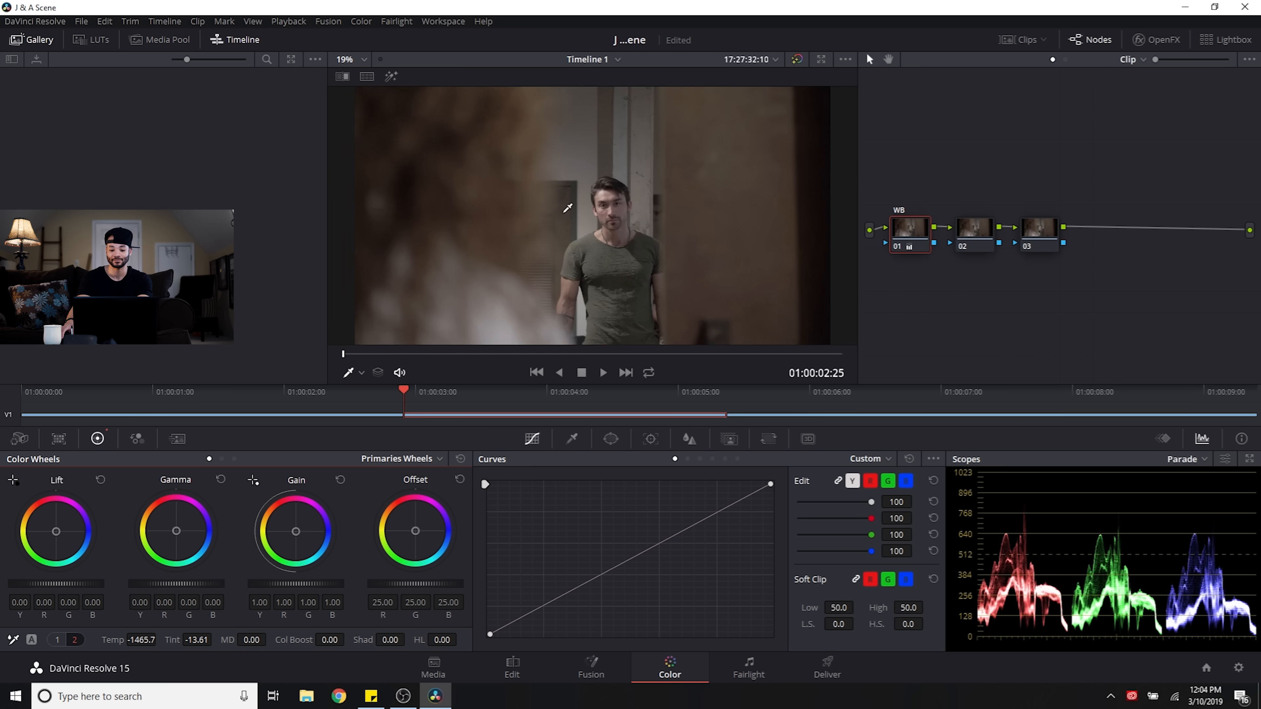
# Step: Label the second node of the clip "Expo"
pyautogui.scroll(-3, 568, 208)
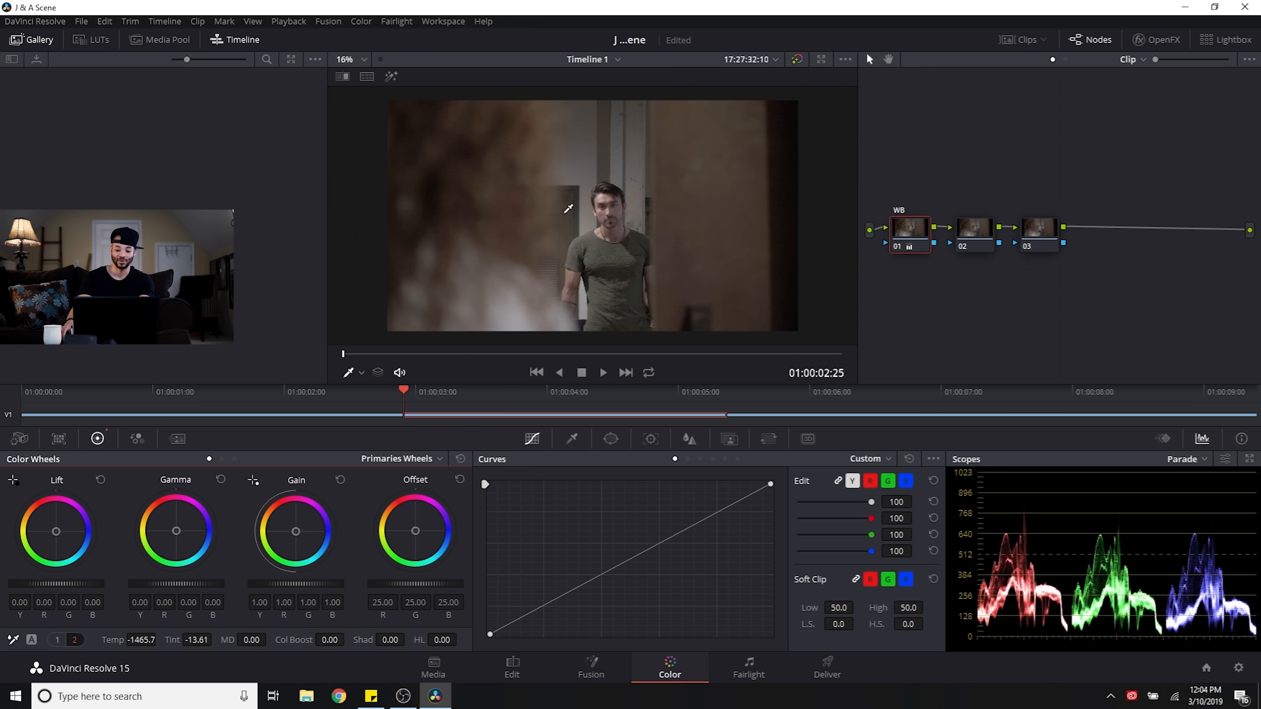
pyautogui.scroll(1, 568, 209)
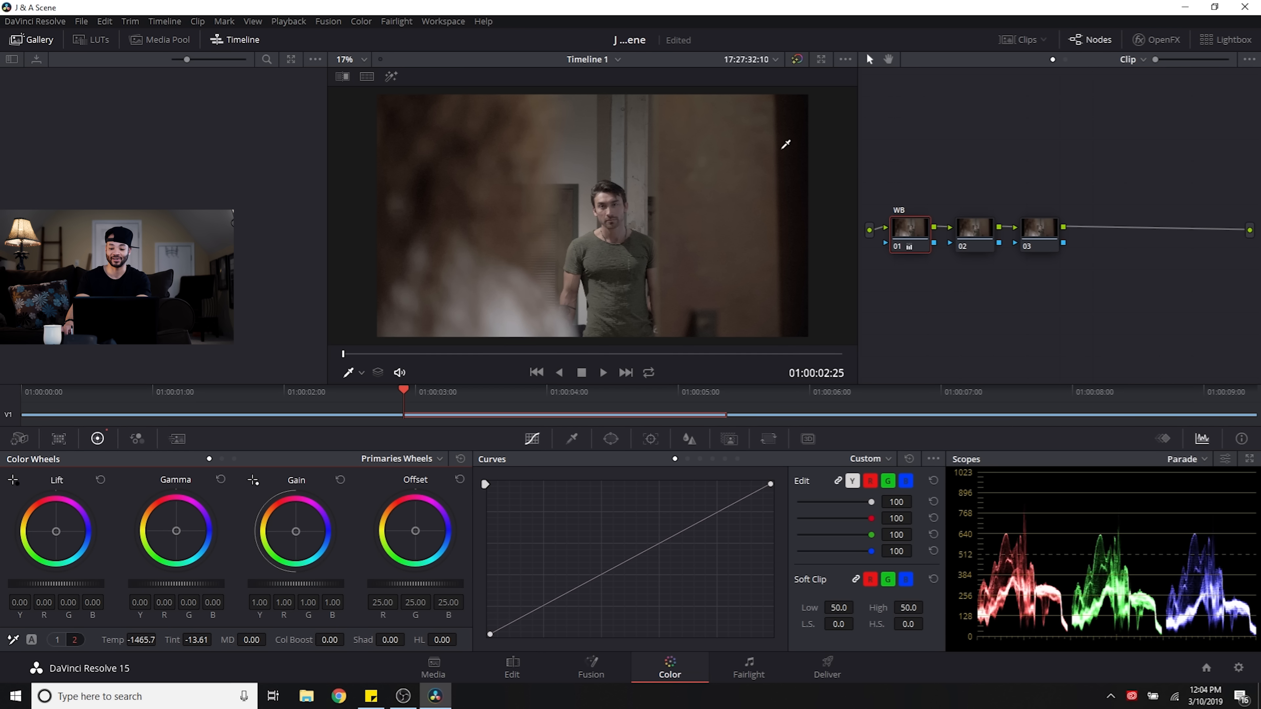
pyautogui.click(977, 227)
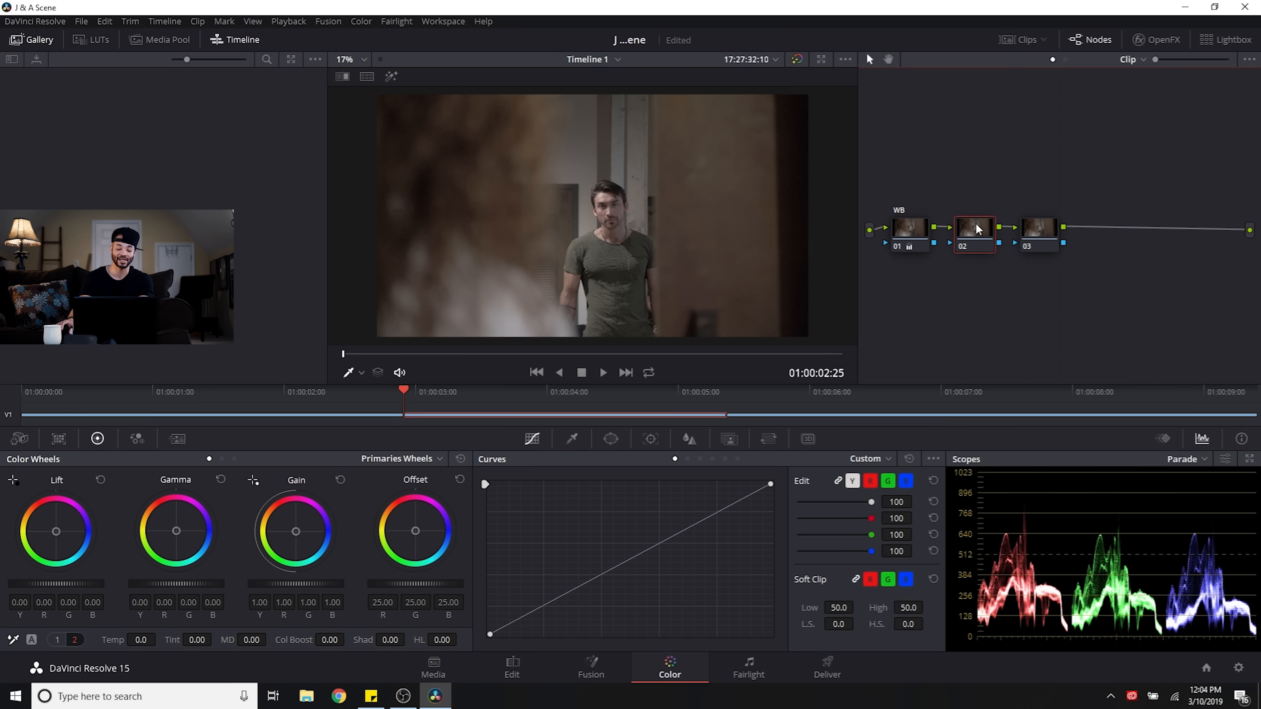
pyautogui.rightClick(977, 228)
pyautogui.click(1009, 252)
pyautogui.write('Expo')
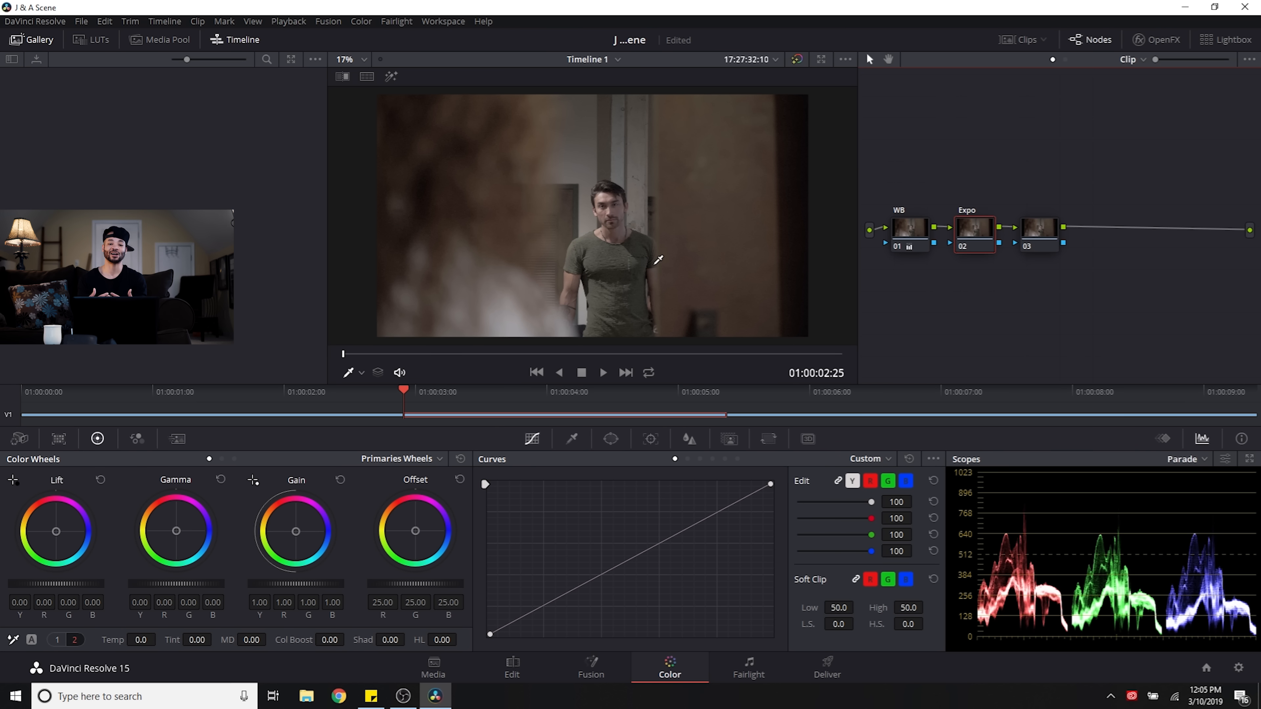
# Step: Try adding contrast on the Expo node by raising the custom curve's highlights and moving its black point inward along the base
pyautogui.scroll(3, 659, 260)
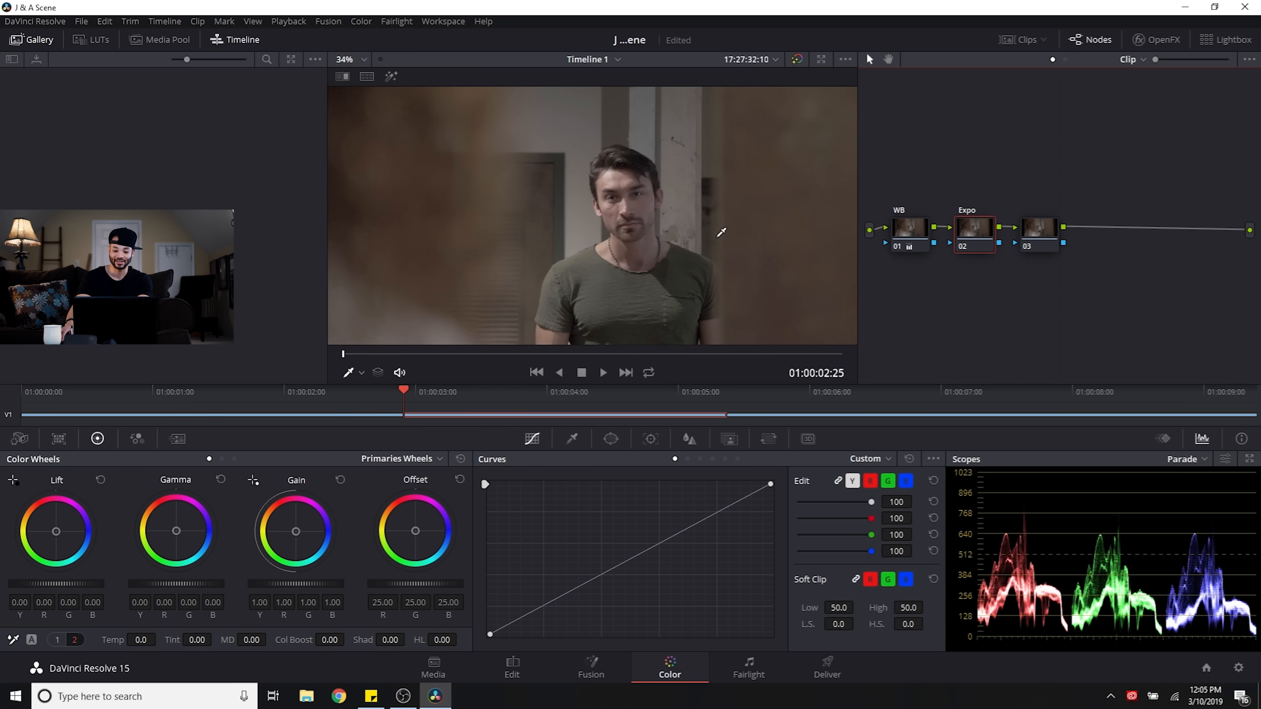
pyautogui.moveTo(684, 256); pyautogui.dragTo(683, 214)
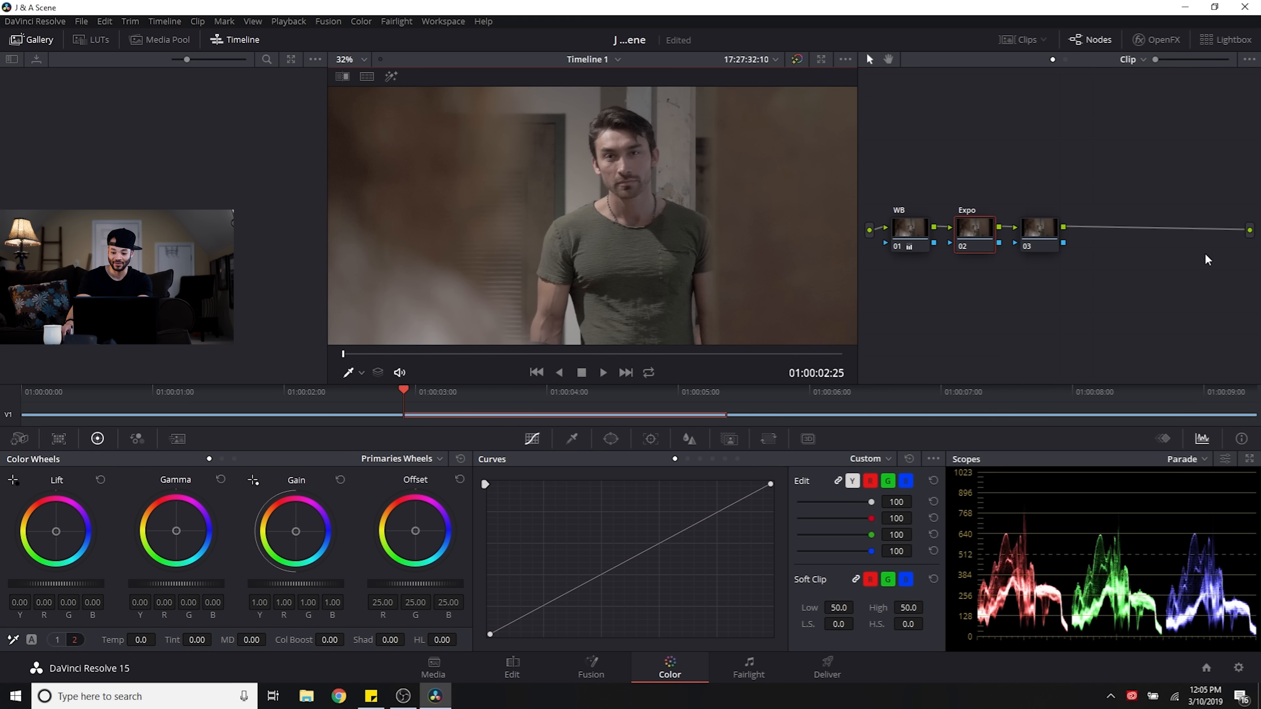
pyautogui.click(983, 236)
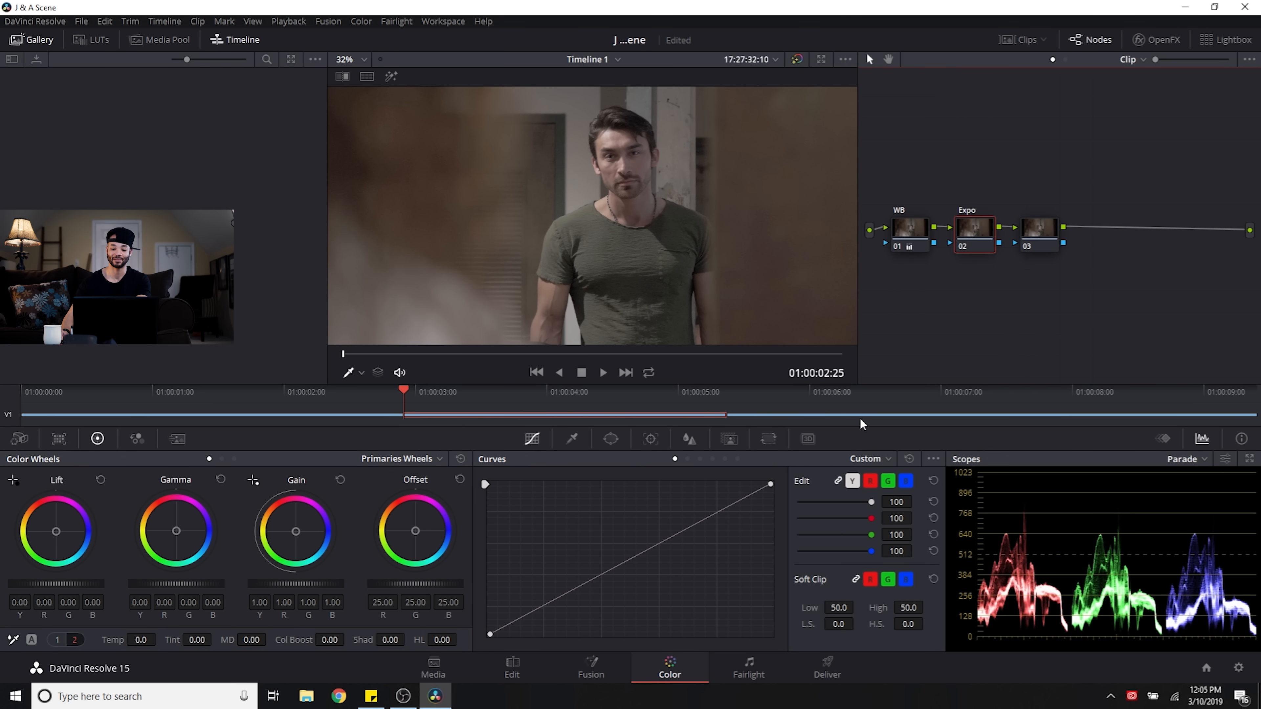
pyautogui.moveTo(706, 519); pyautogui.dragTo(707, 506)
pyautogui.moveTo(491, 635); pyautogui.dragTo(517, 635)
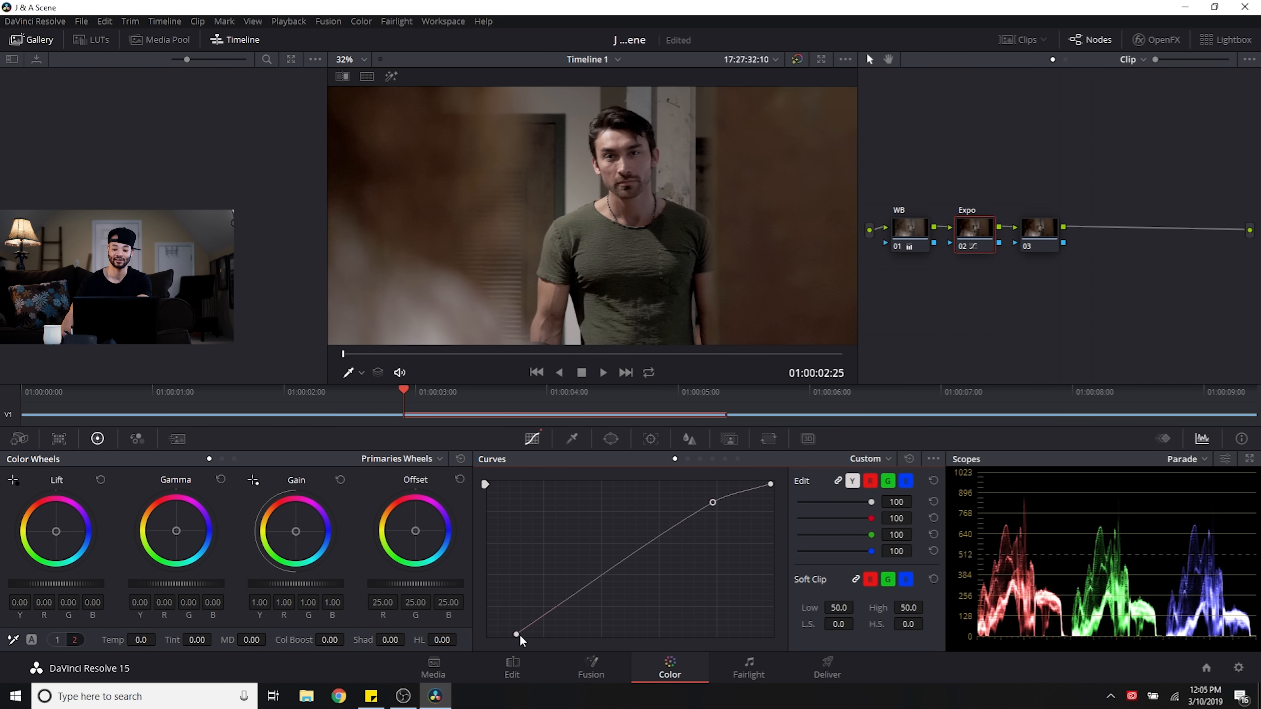
# Step: Try brightening the shadows on the third node by raising a point in the lower part of its custom curve
pyautogui.scroll(-2, 653, 180)
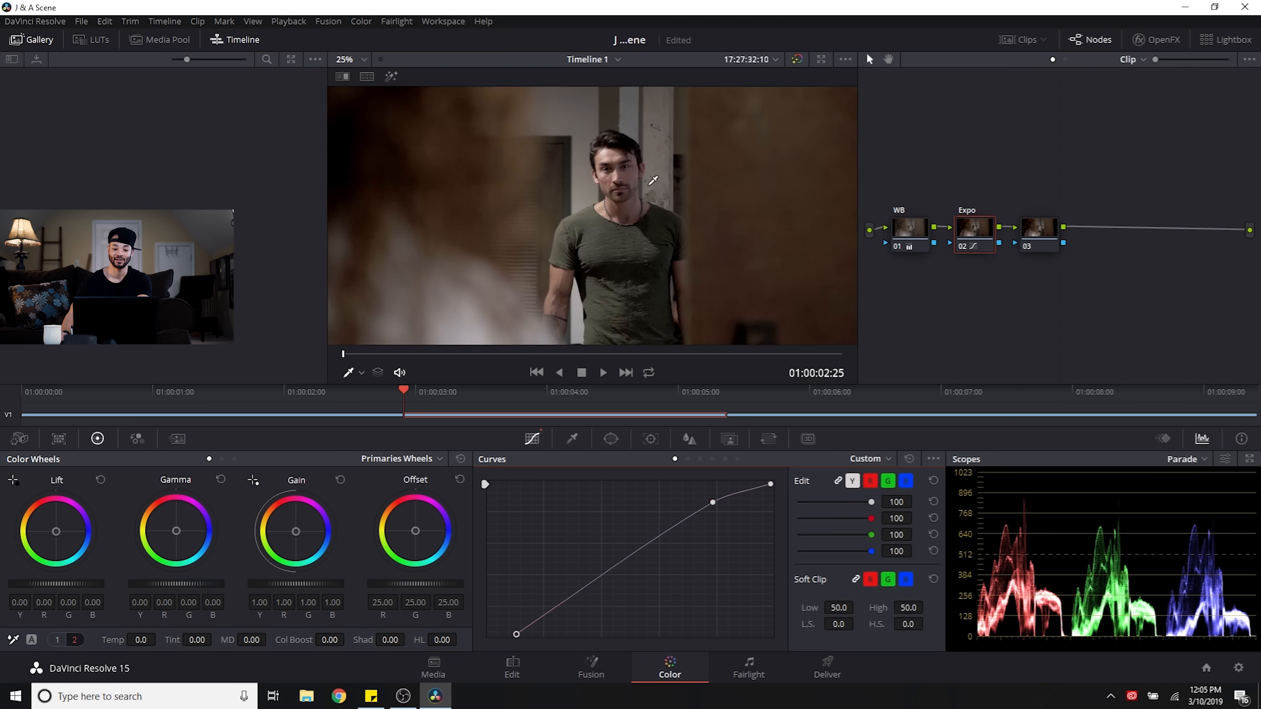
pyautogui.scroll(5, 653, 180)
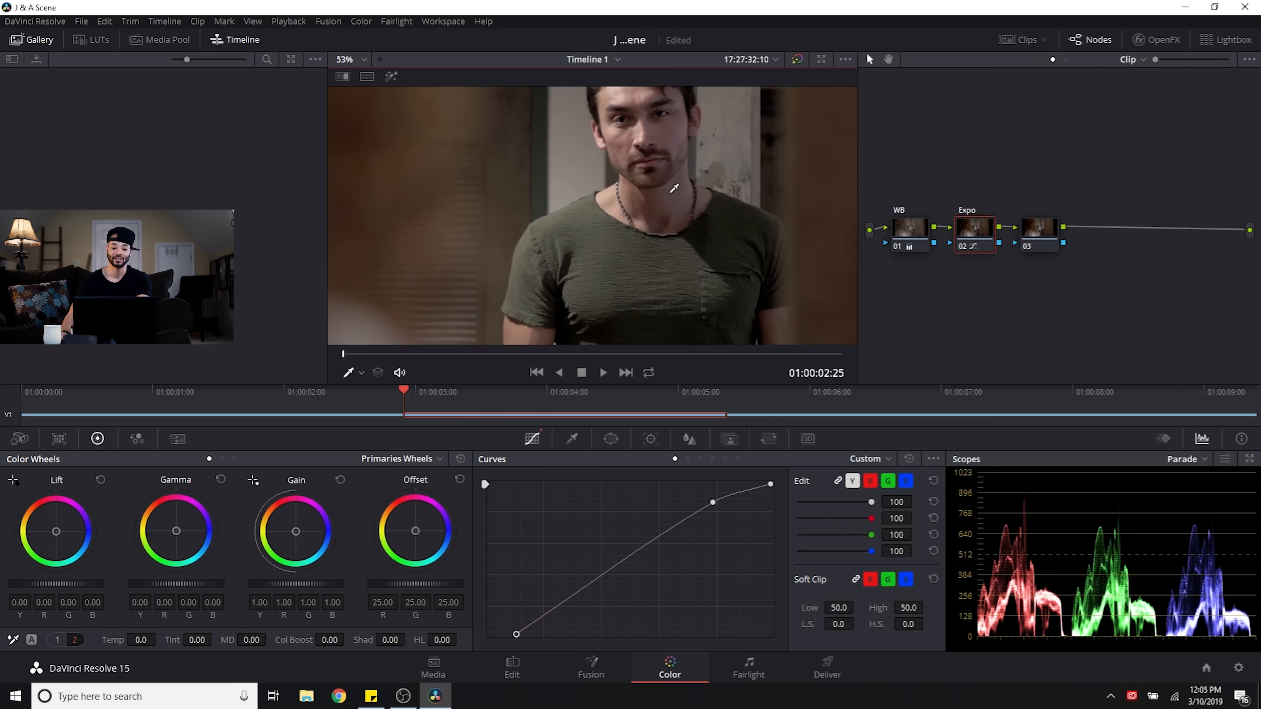
pyautogui.scroll(3, 674, 188)
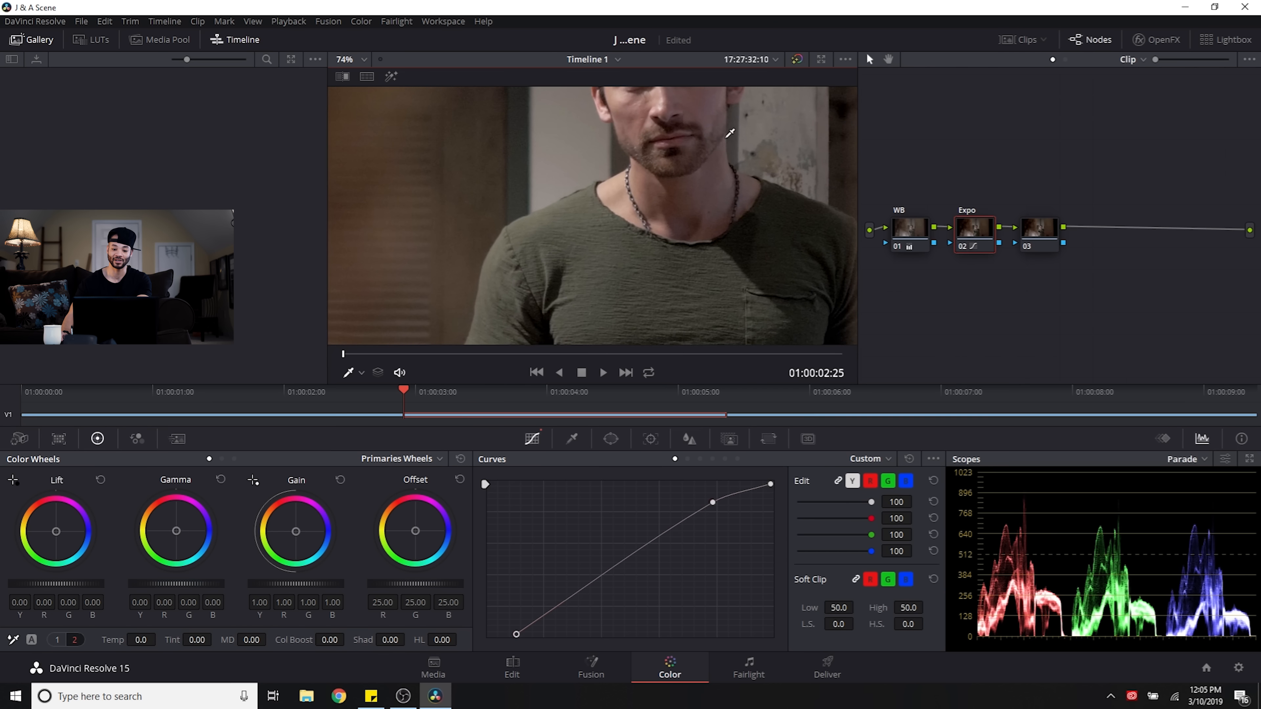
pyautogui.moveTo(727, 137); pyautogui.dragTo(672, 304)
pyautogui.scroll(-2, 614, 137)
pyautogui.click(1032, 237)
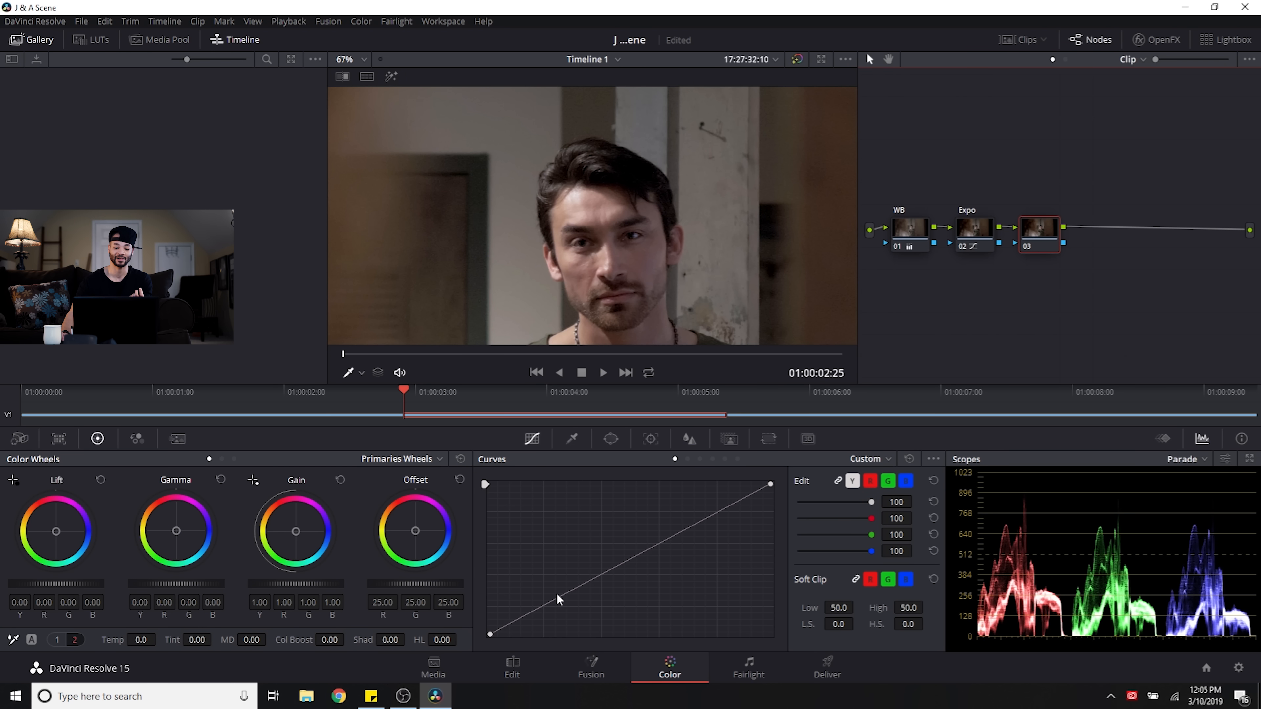
pyautogui.moveTo(544, 602); pyautogui.dragTo(554, 583)
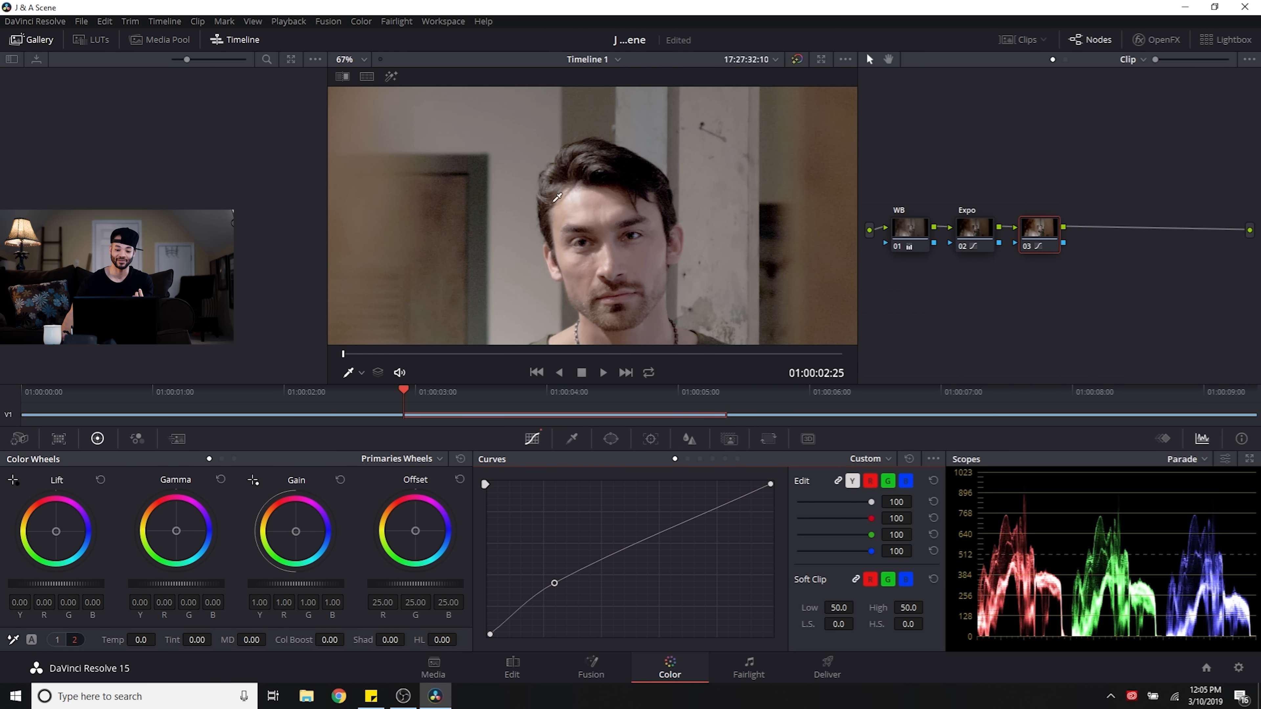
pyautogui.scroll(-3, 590, 209)
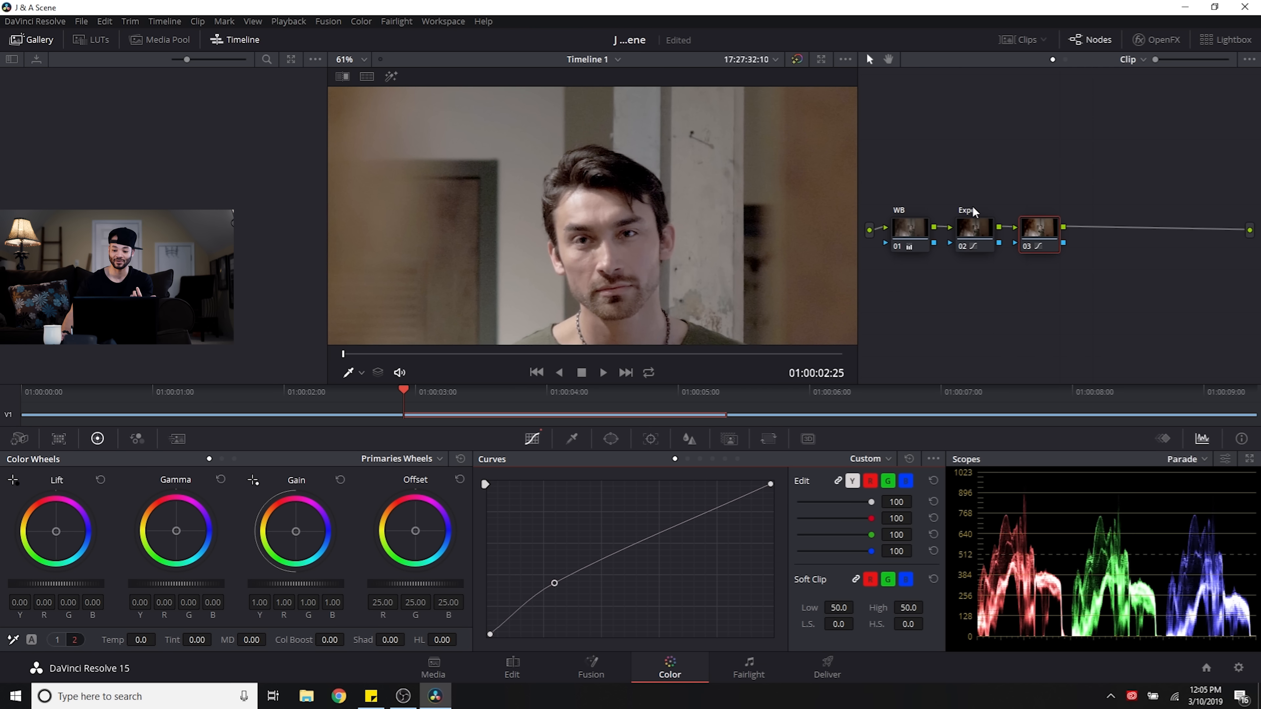
# Step: Compare the shot with the Expo node disabled and enabled, and with all grades bypassed
pyautogui.click(970, 234)
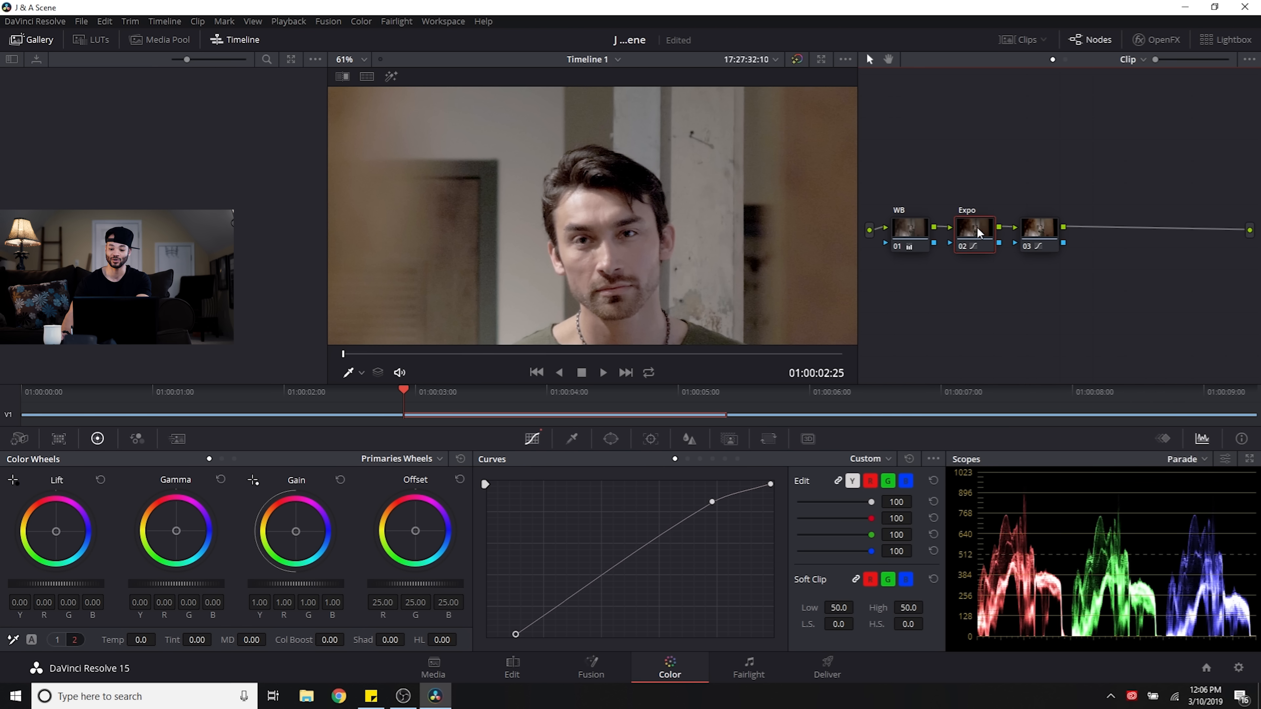
pyautogui.rightClick(972, 239)
pyautogui.click(966, 234)
pyautogui.hotkey('ctrl', 'd')
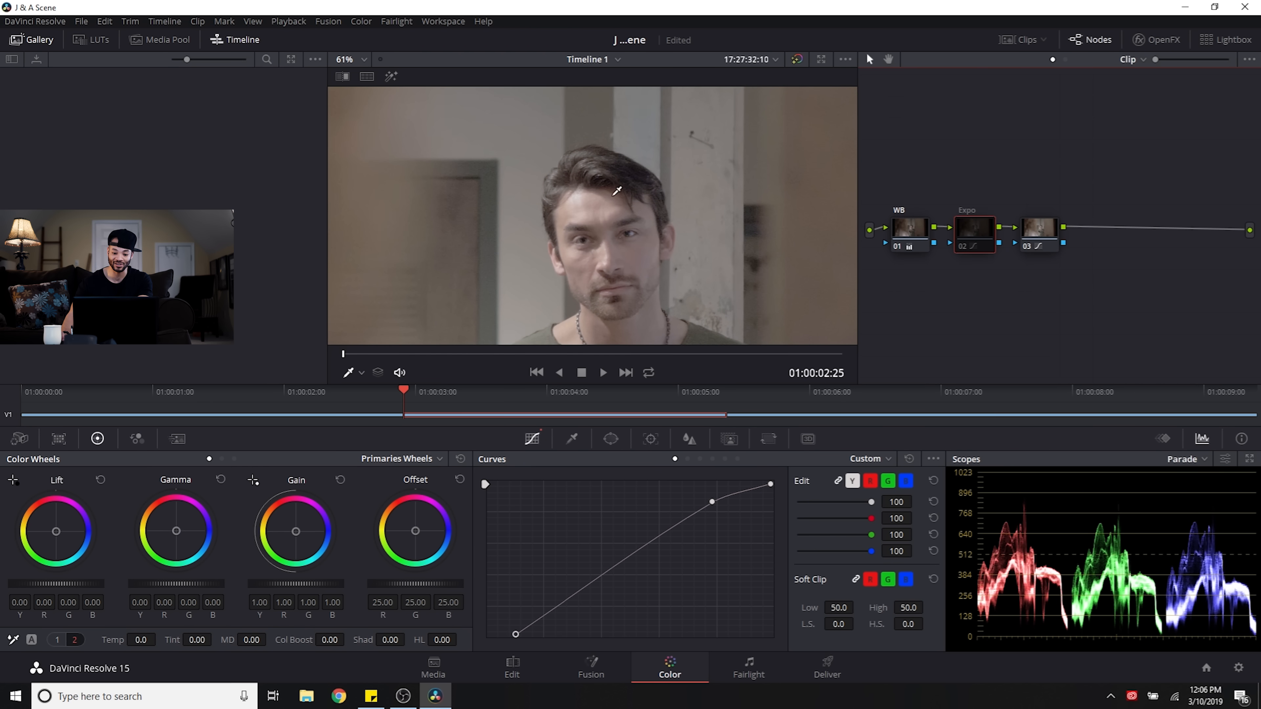
pyautogui.hotkey('ctrl', 'd')
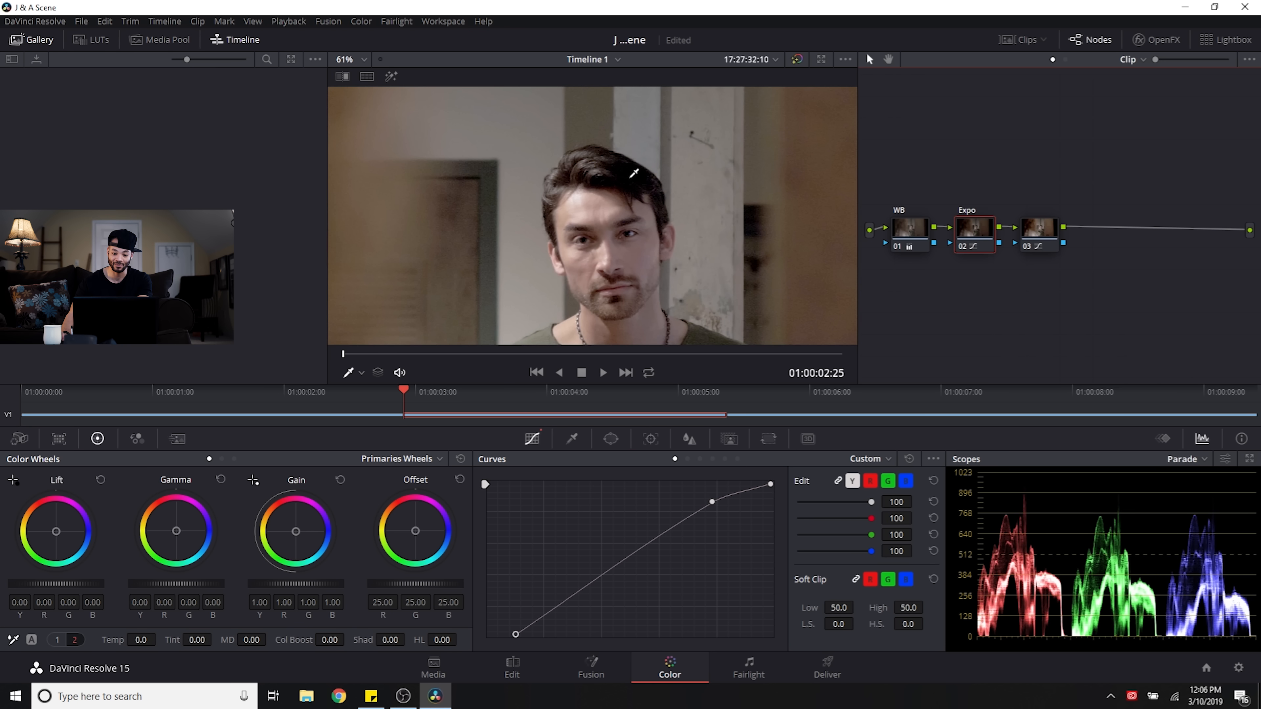
pyautogui.hotkey('ctrl', 'd')
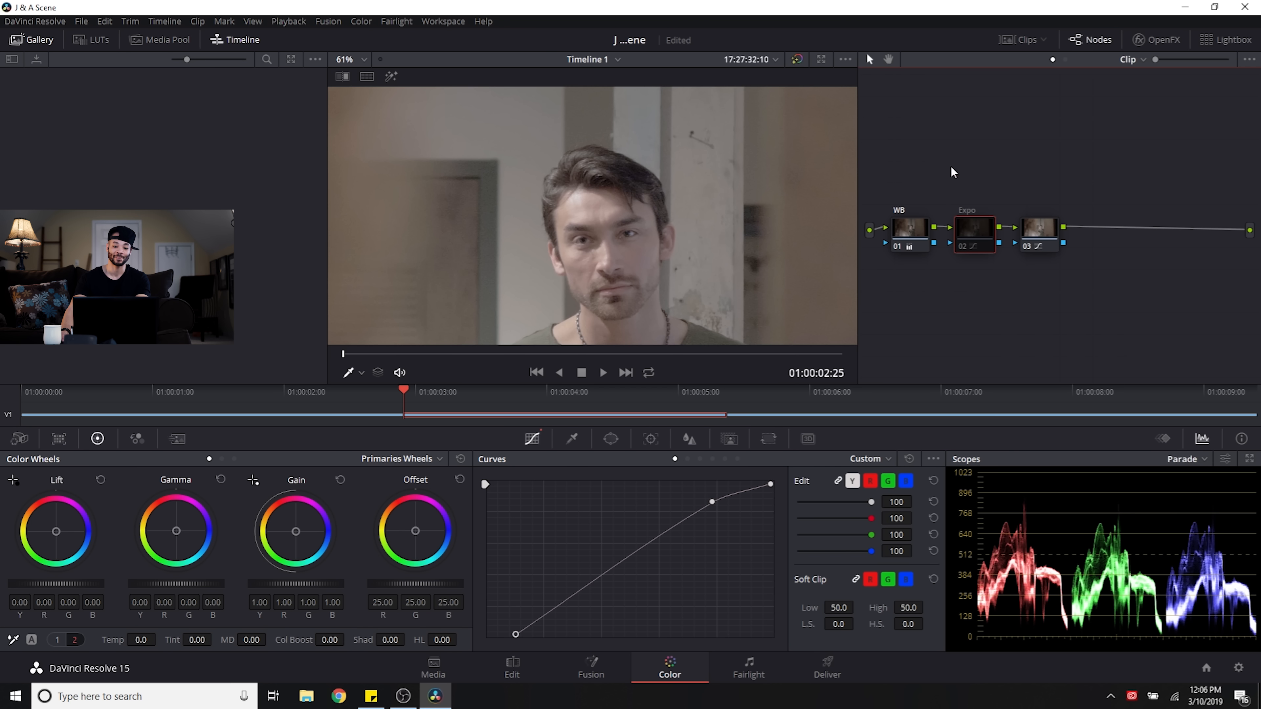
pyautogui.click(797, 58)
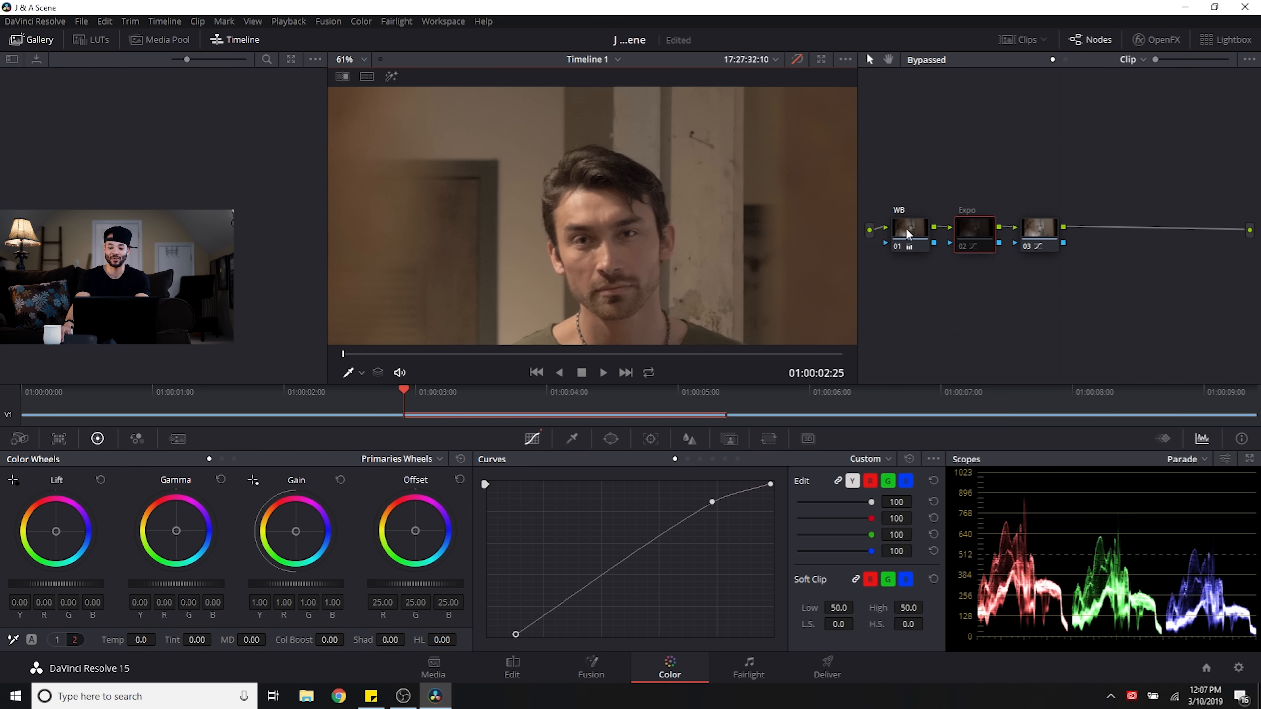
# Step: Reset the grades of the Expo node and the third node, and turn the bypassed grades back on
pyautogui.rightClick(980, 227)
pyautogui.click(998, 240)
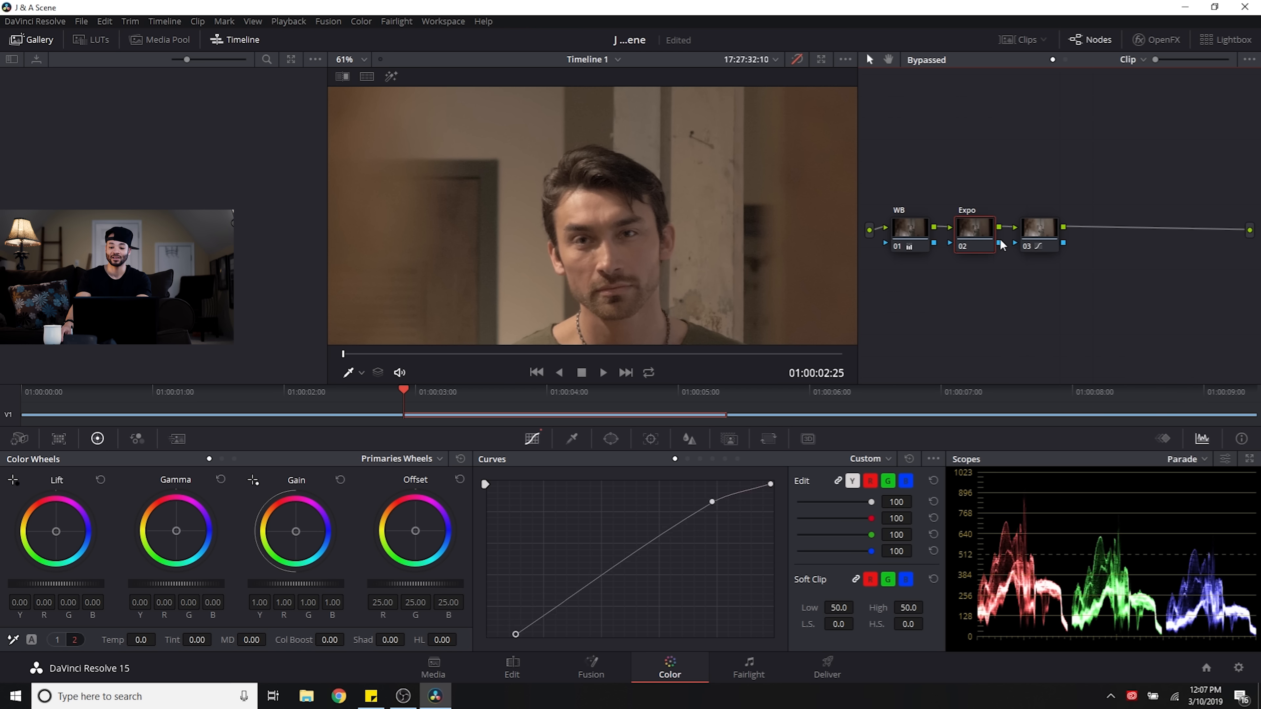
pyautogui.rightClick(1040, 232)
pyautogui.click(1046, 239)
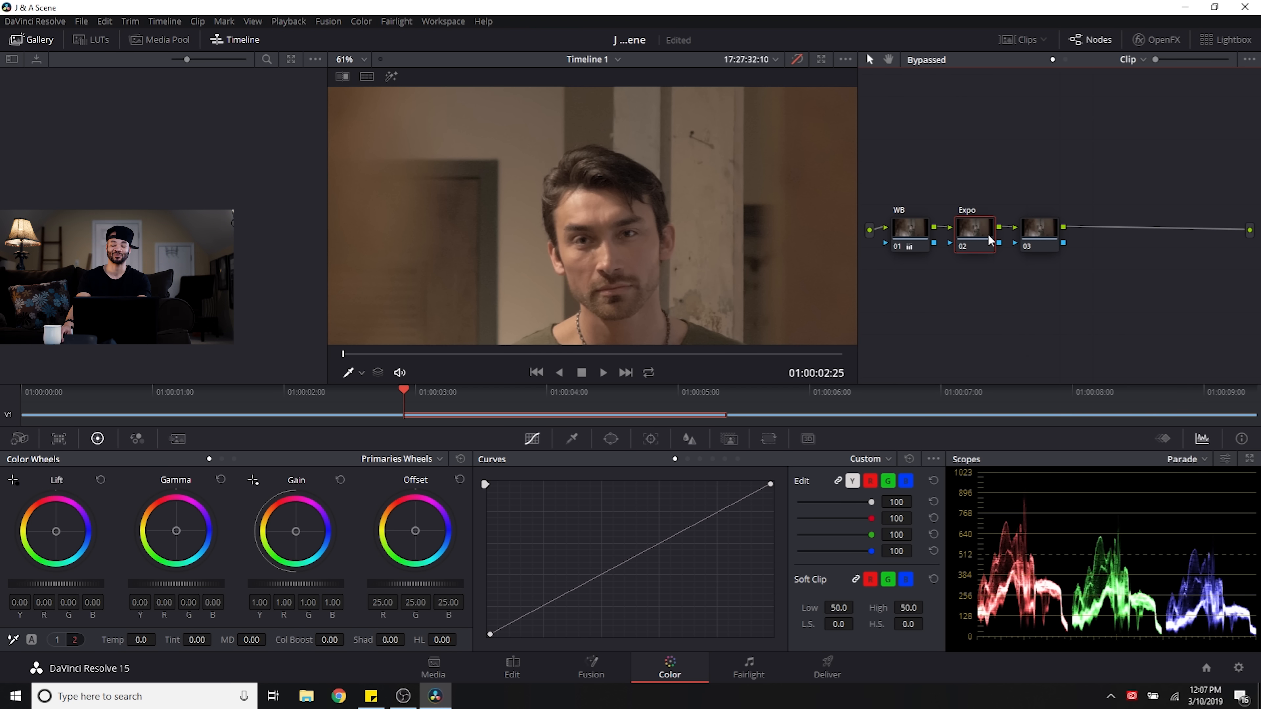
pyautogui.scroll(-5, 422, 154)
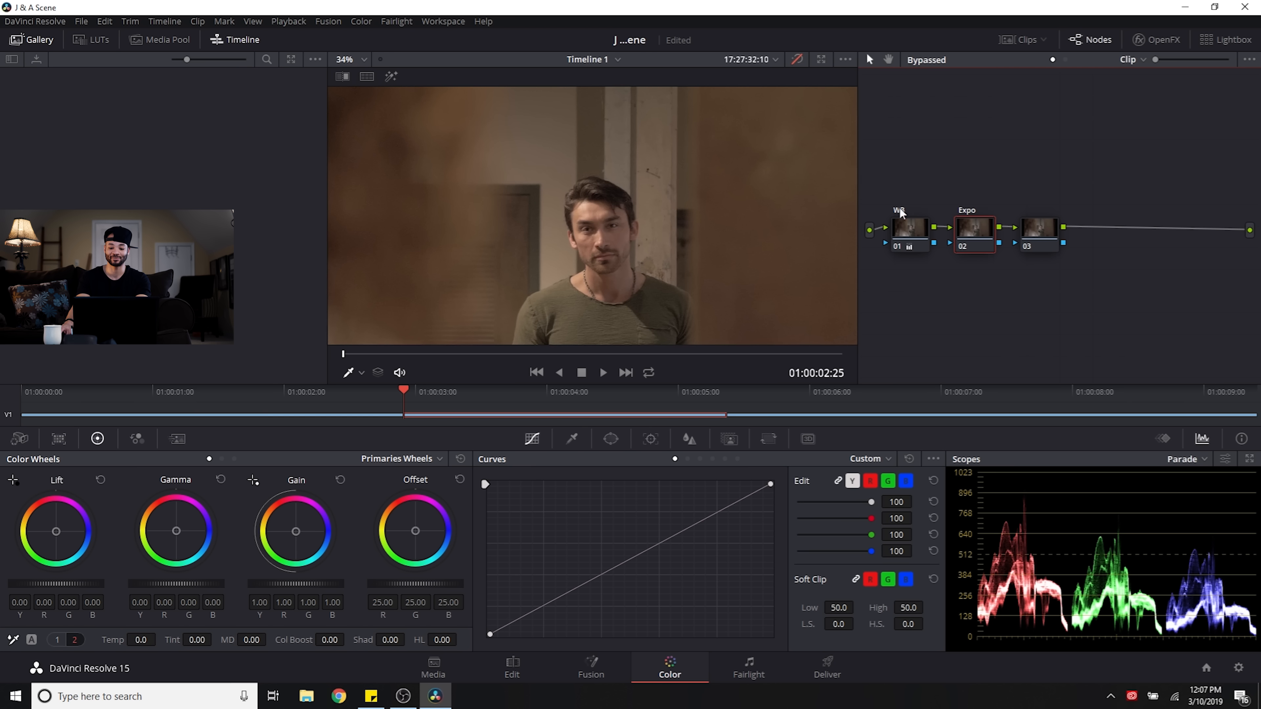
pyautogui.click(798, 60)
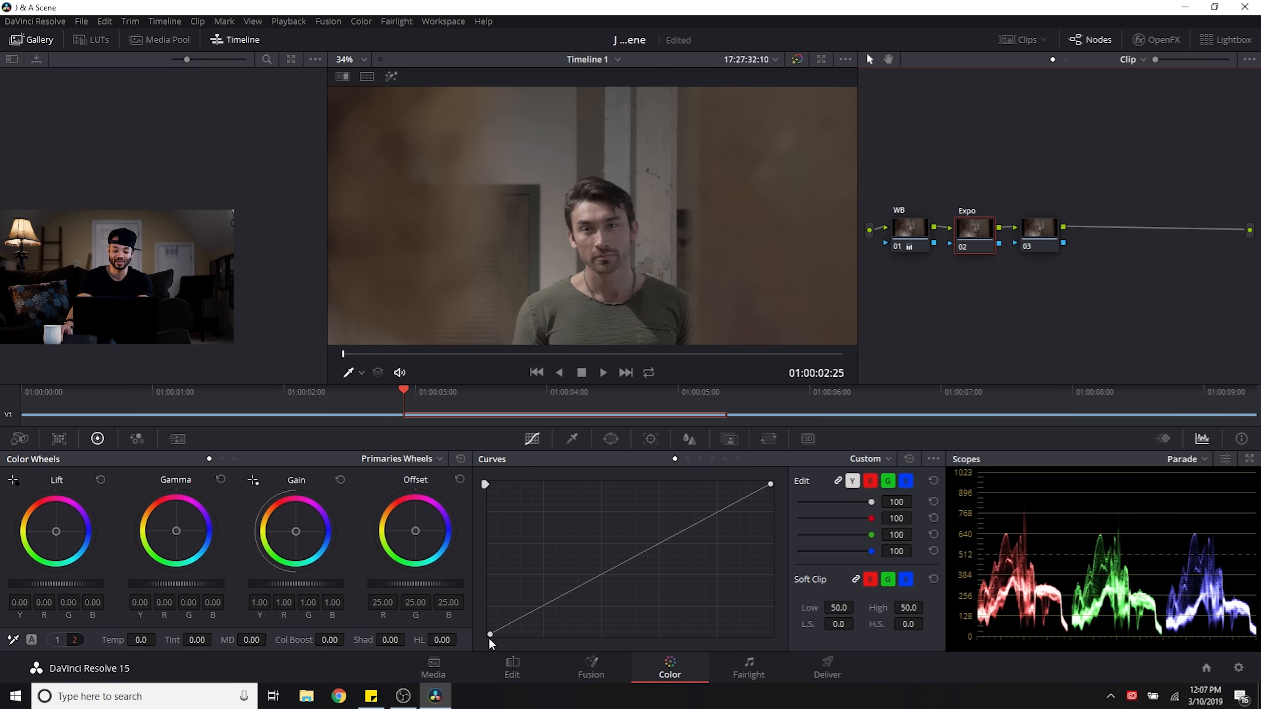
# Step: Lift the black point of the Expo node's custom curve slightly to fade the shadows
pyautogui.moveTo(492, 631); pyautogui.dragTo(493, 624)
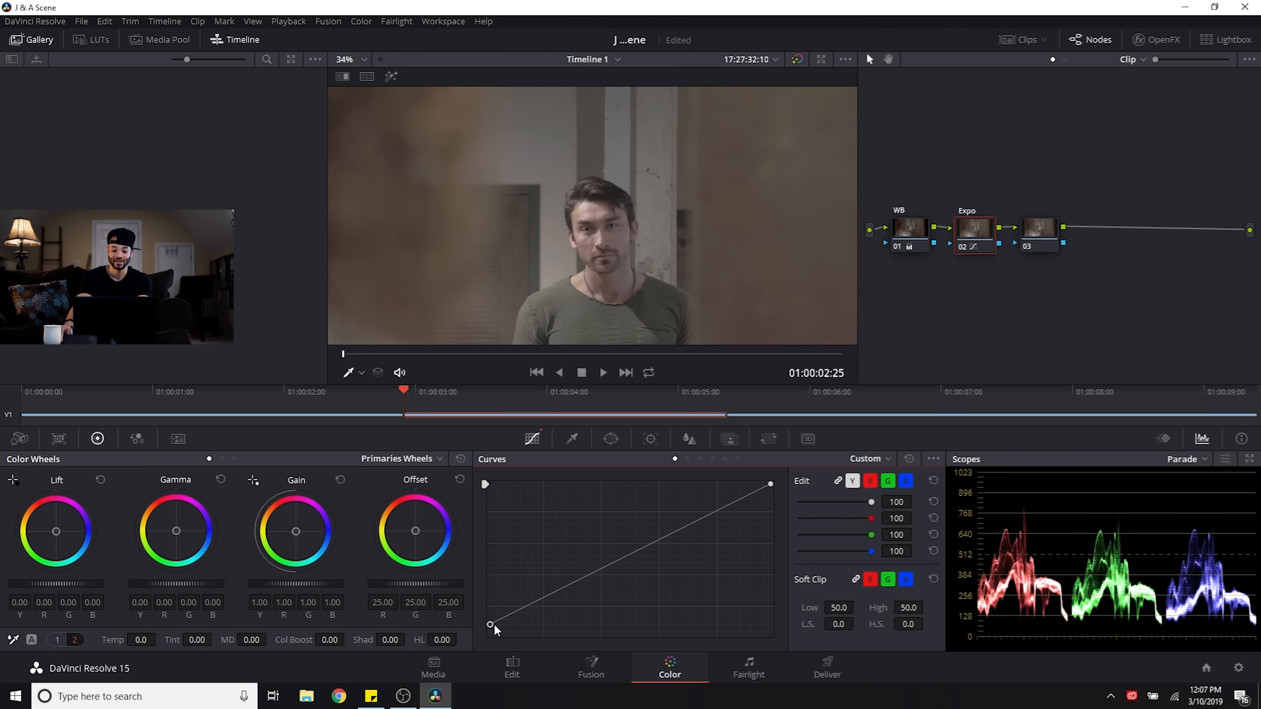
pyautogui.scroll(5, 648, 177)
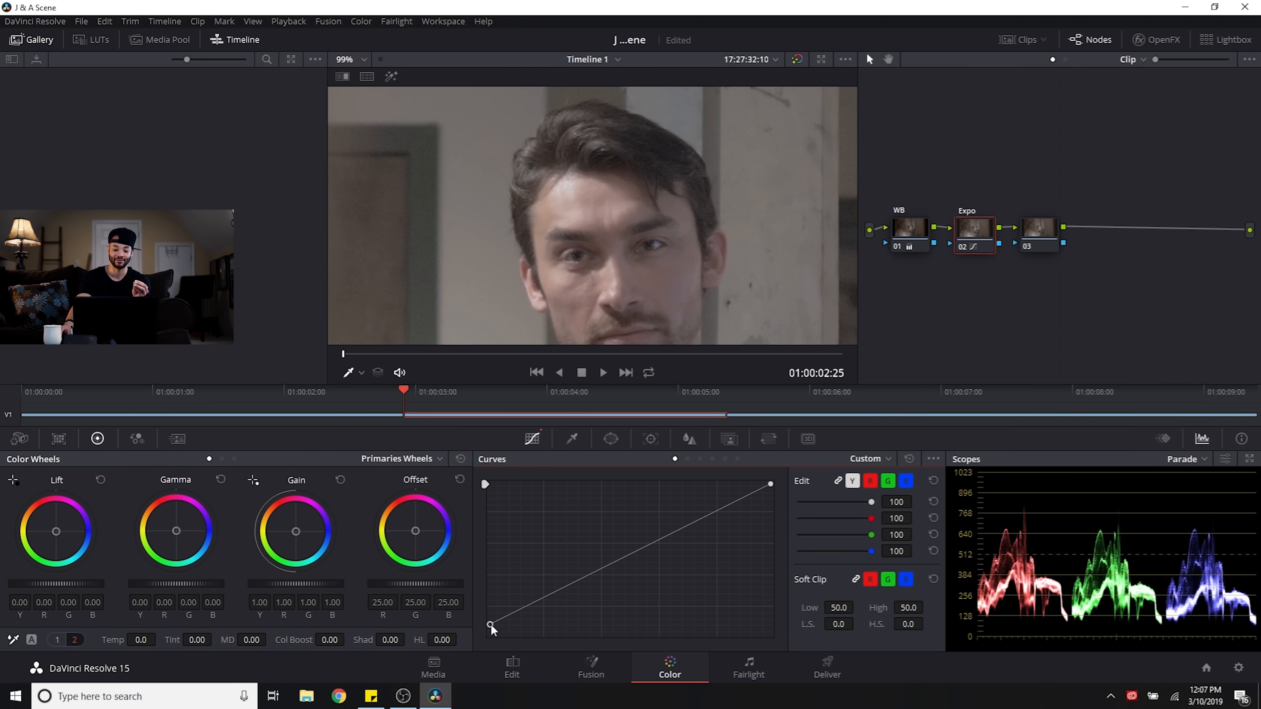
pyautogui.moveTo(490, 625); pyautogui.dragTo(483, 651)
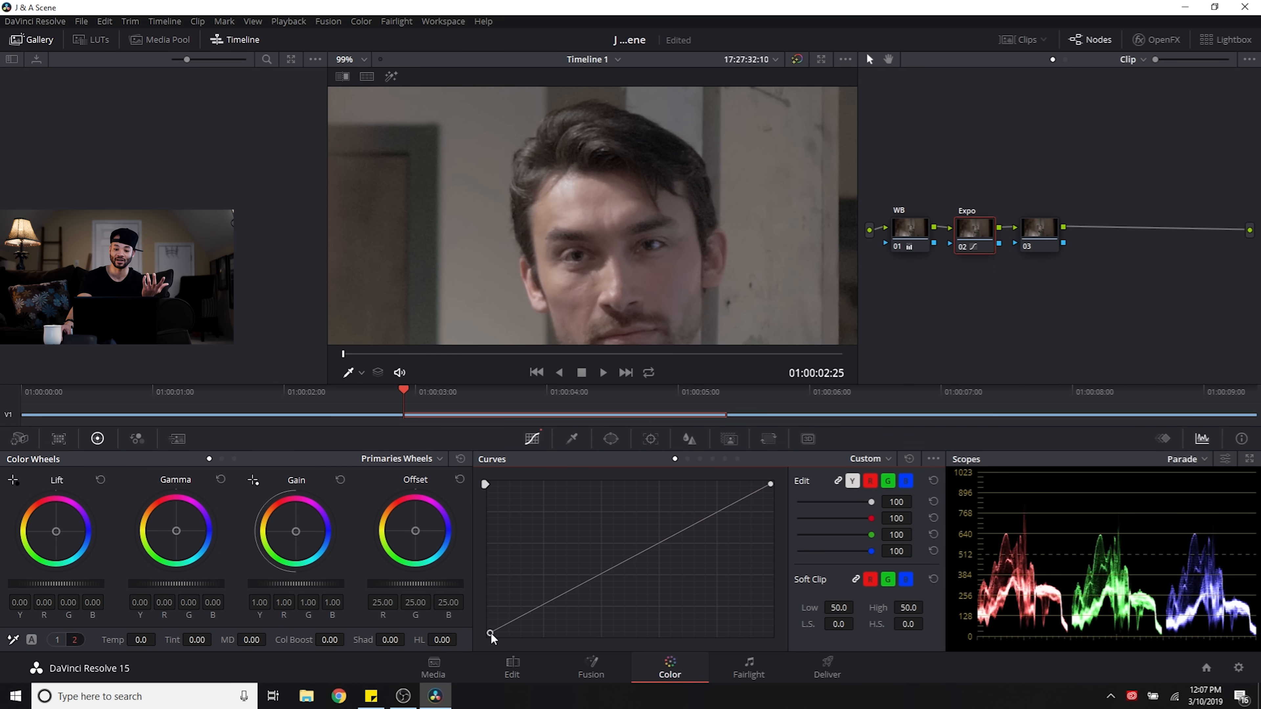
pyautogui.moveTo(491, 633); pyautogui.dragTo(492, 623)
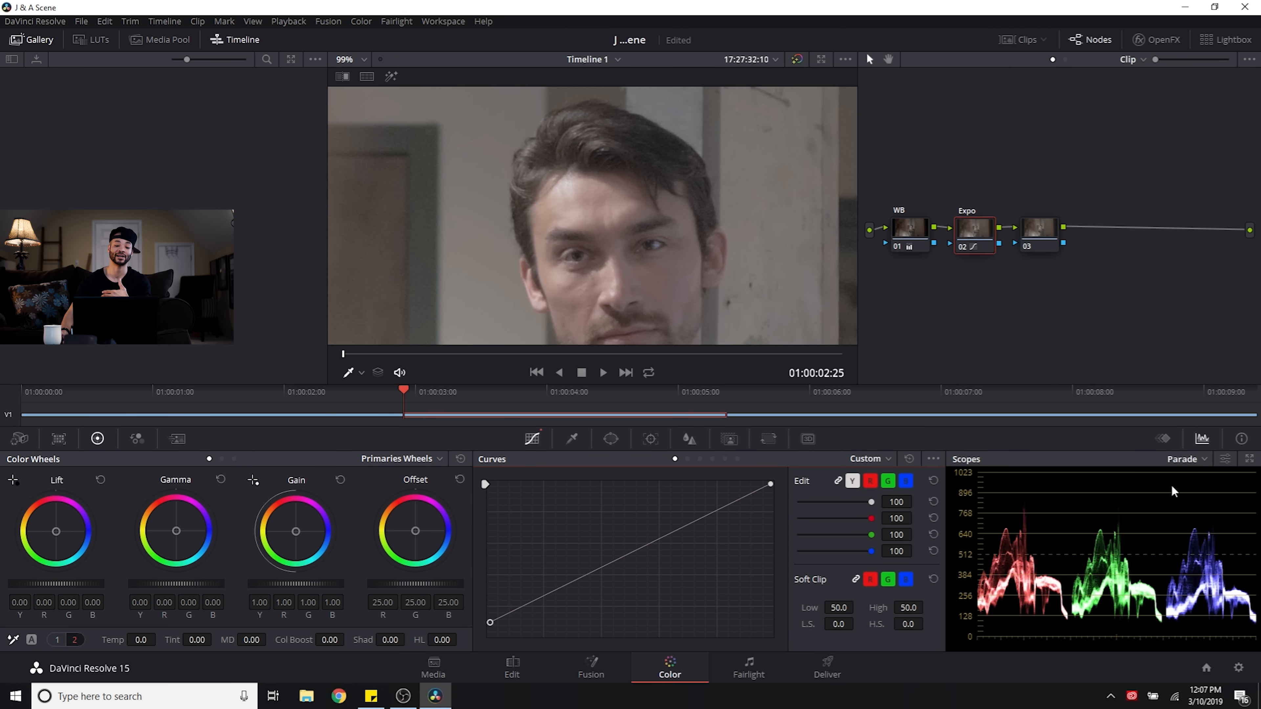
# Step: Try deepening the blacks on the third node by moving its curve's black point inward, and reset that node's grade
pyautogui.click(1038, 232)
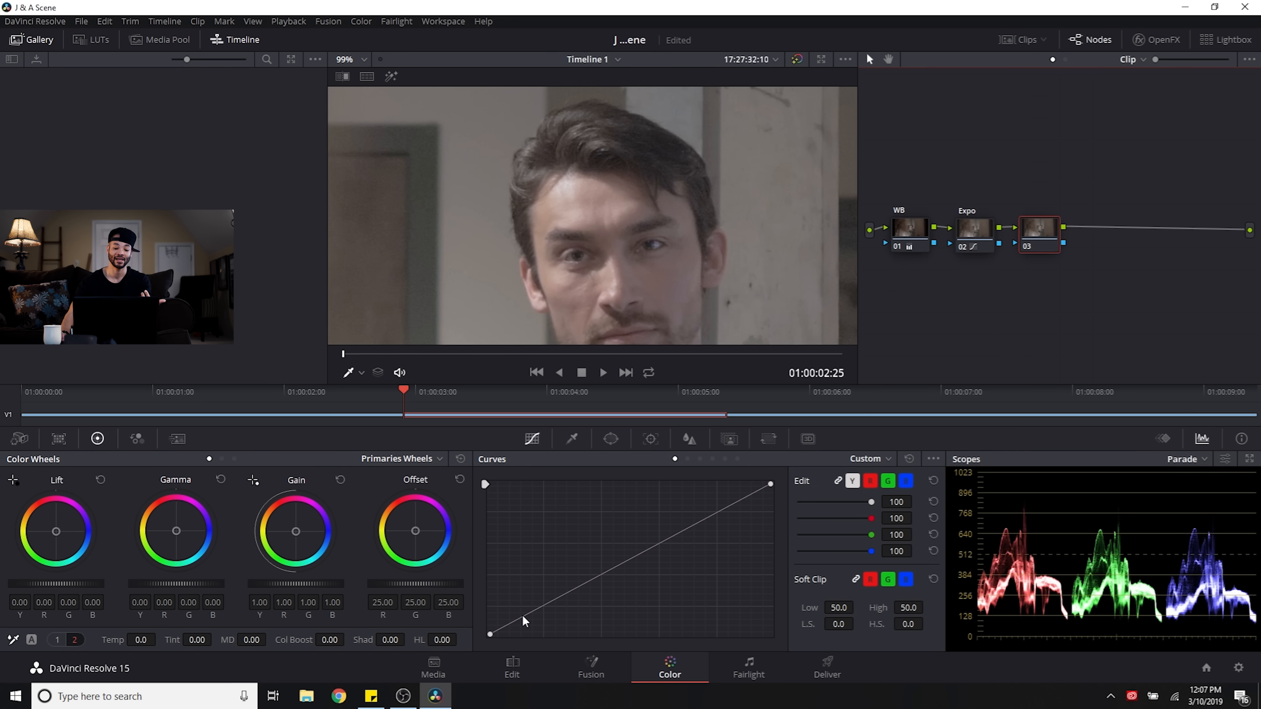
pyautogui.moveTo(494, 634); pyautogui.dragTo(521, 631)
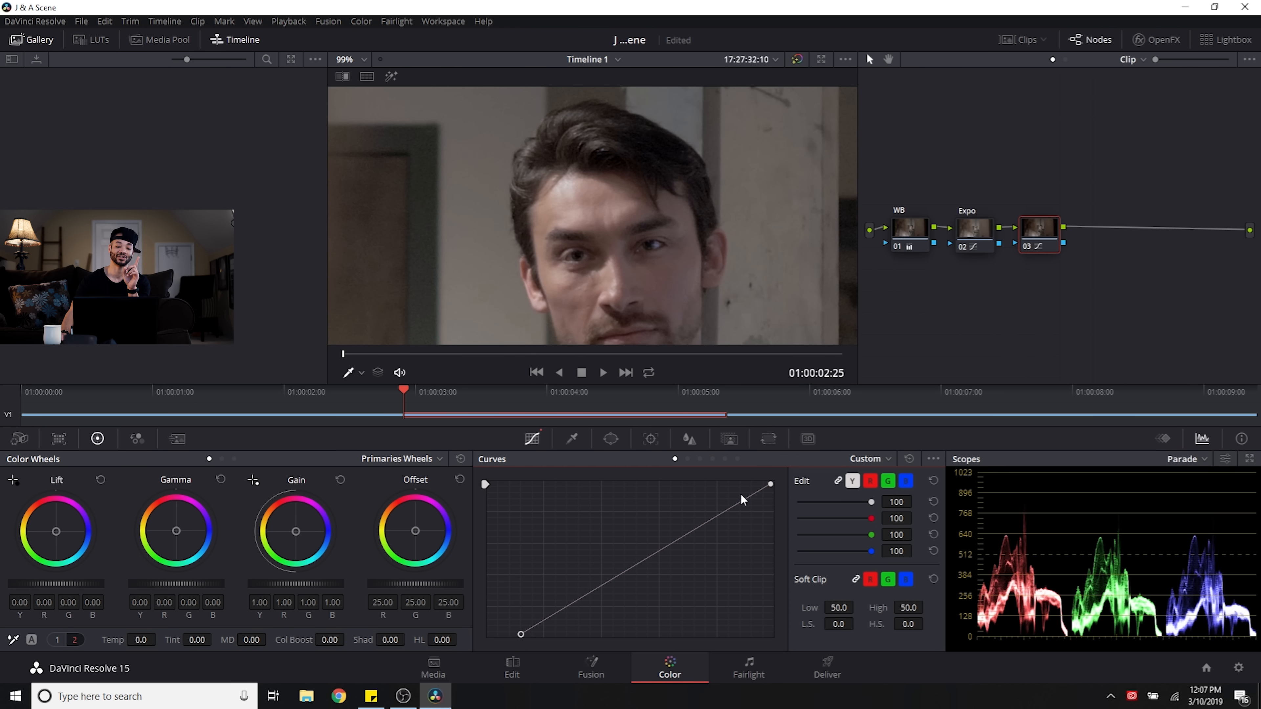
pyautogui.rightClick(1043, 234)
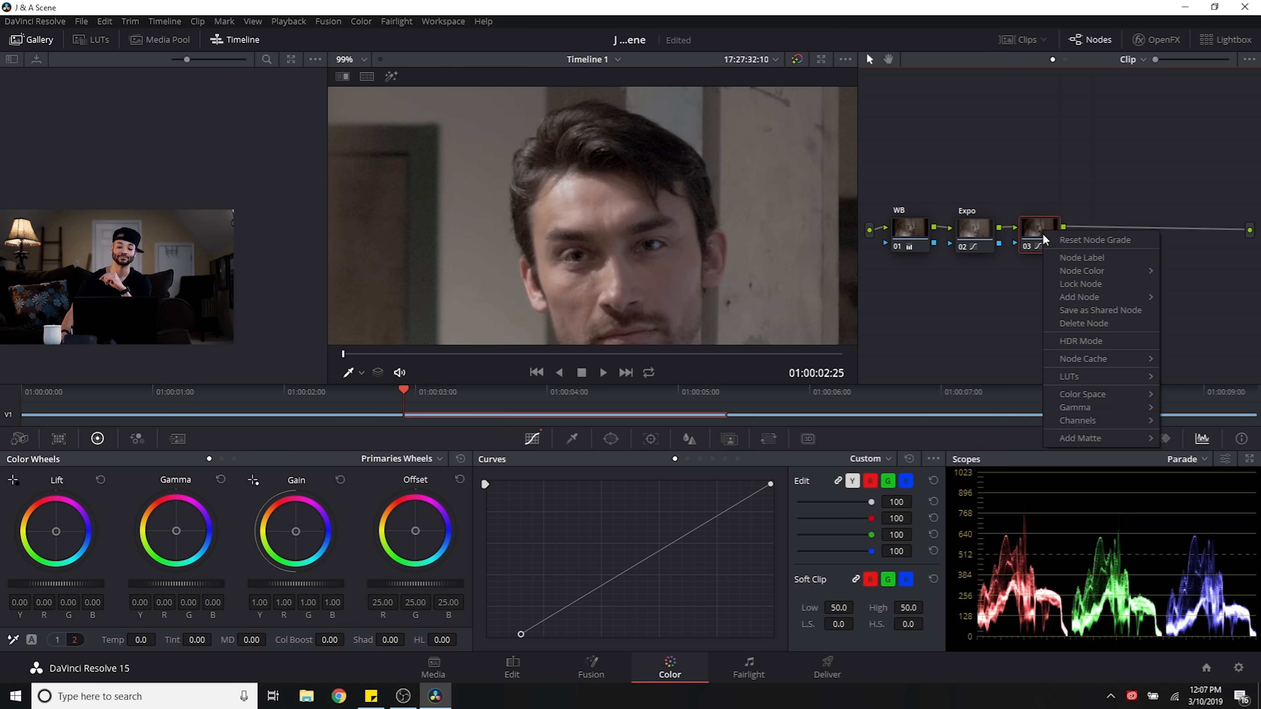
pyautogui.click(1085, 240)
# Step: Lower the Expo node's raised black point a touch and pull the white point of its custom curve down slightly
pyautogui.click(976, 231)
pyautogui.scroll(-1, 519, 255)
pyautogui.scroll(-10, 521, 252)
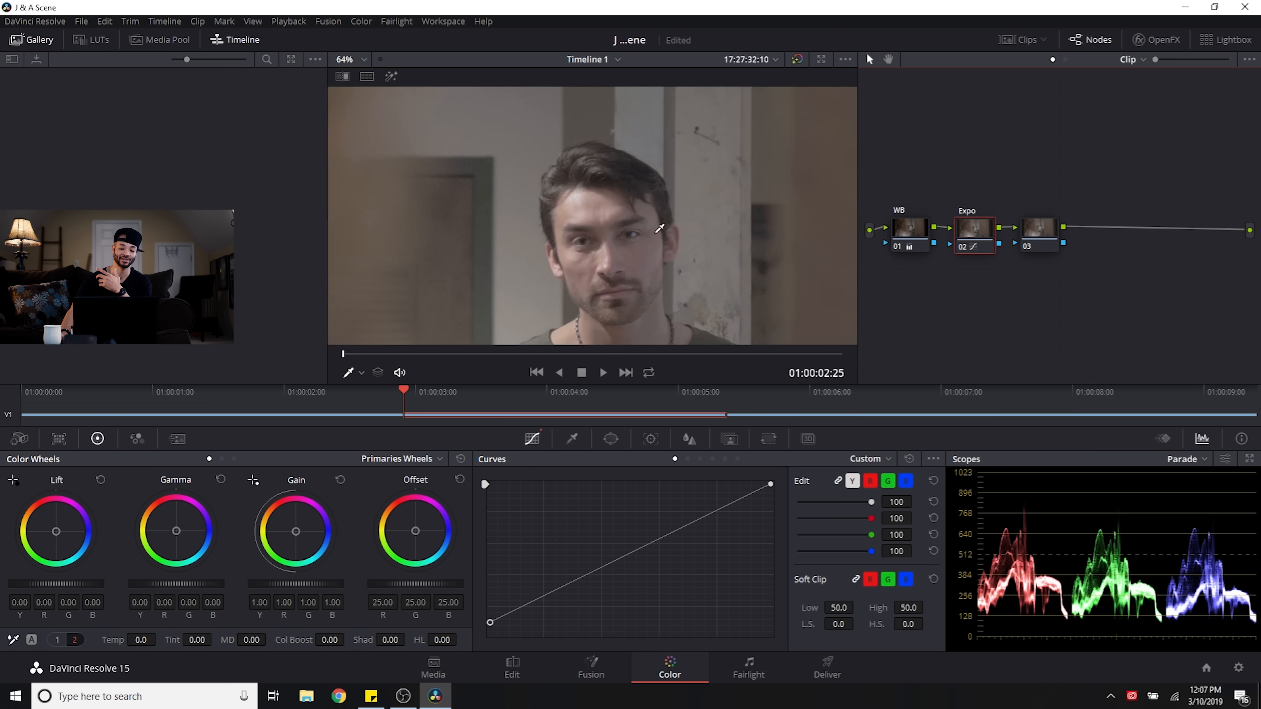
pyautogui.scroll(-3, 659, 228)
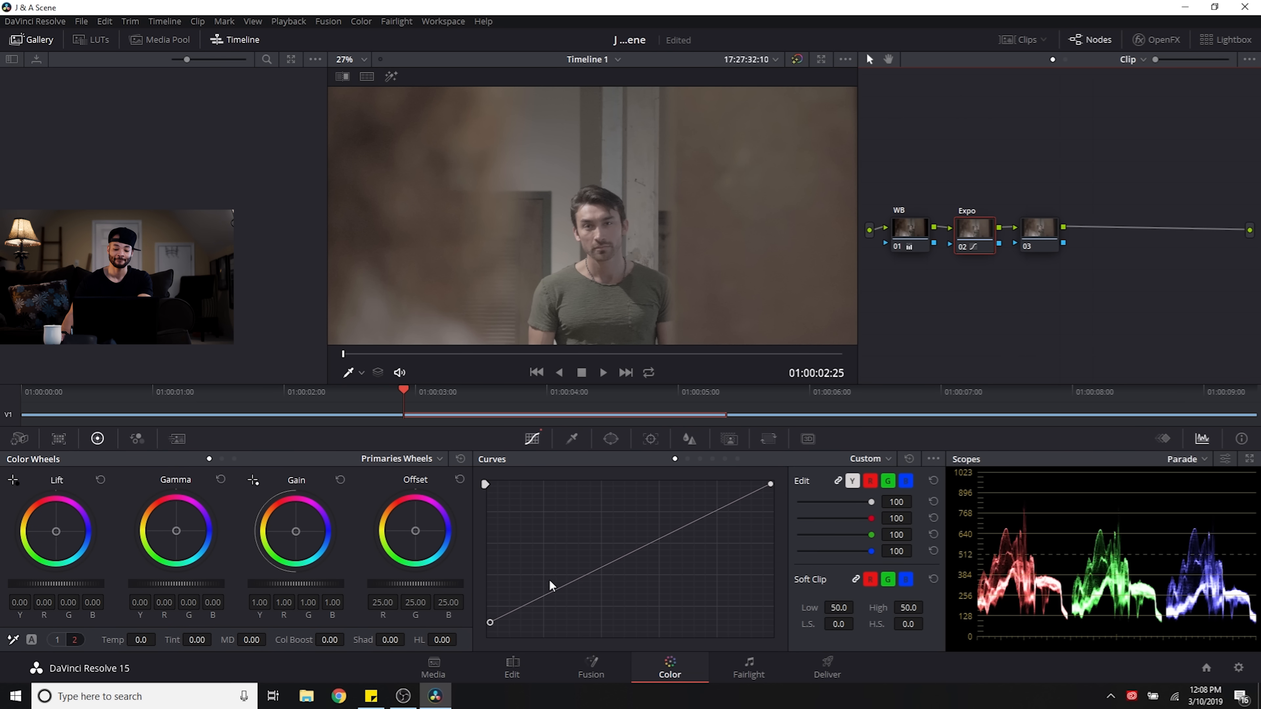
pyautogui.moveTo(490, 622)
pyautogui.mouseDown()
pyautogui.moveTo(492, 634)
pyautogui.moveTo(492, 623)
pyautogui.mouseUp()
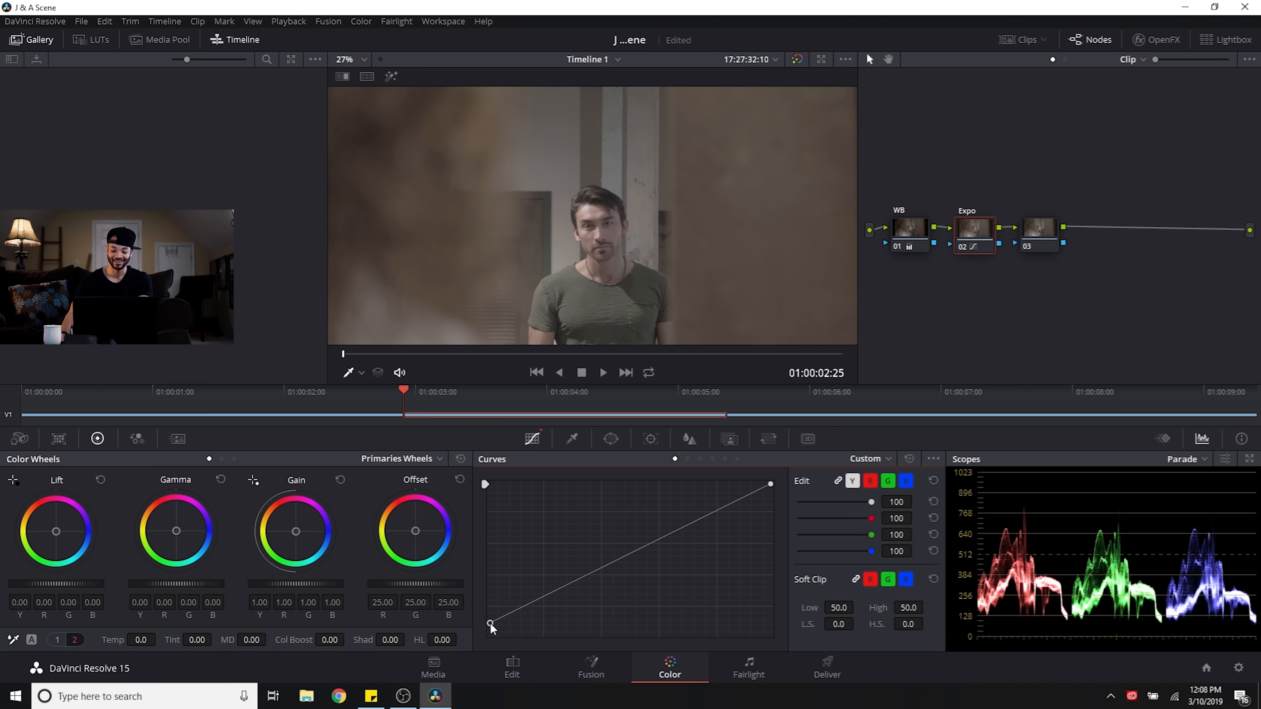
pyautogui.moveTo(489, 624); pyautogui.dragTo(490, 625)
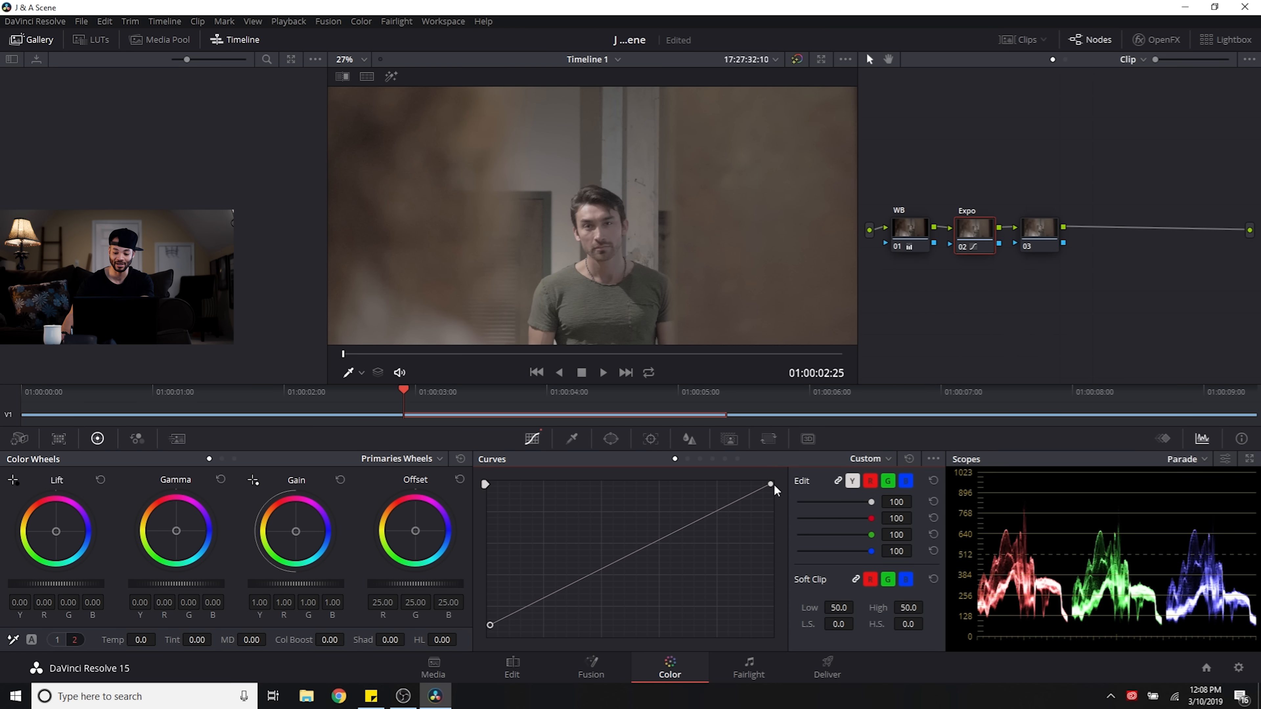
pyautogui.moveTo(772, 490); pyautogui.dragTo(772, 501)
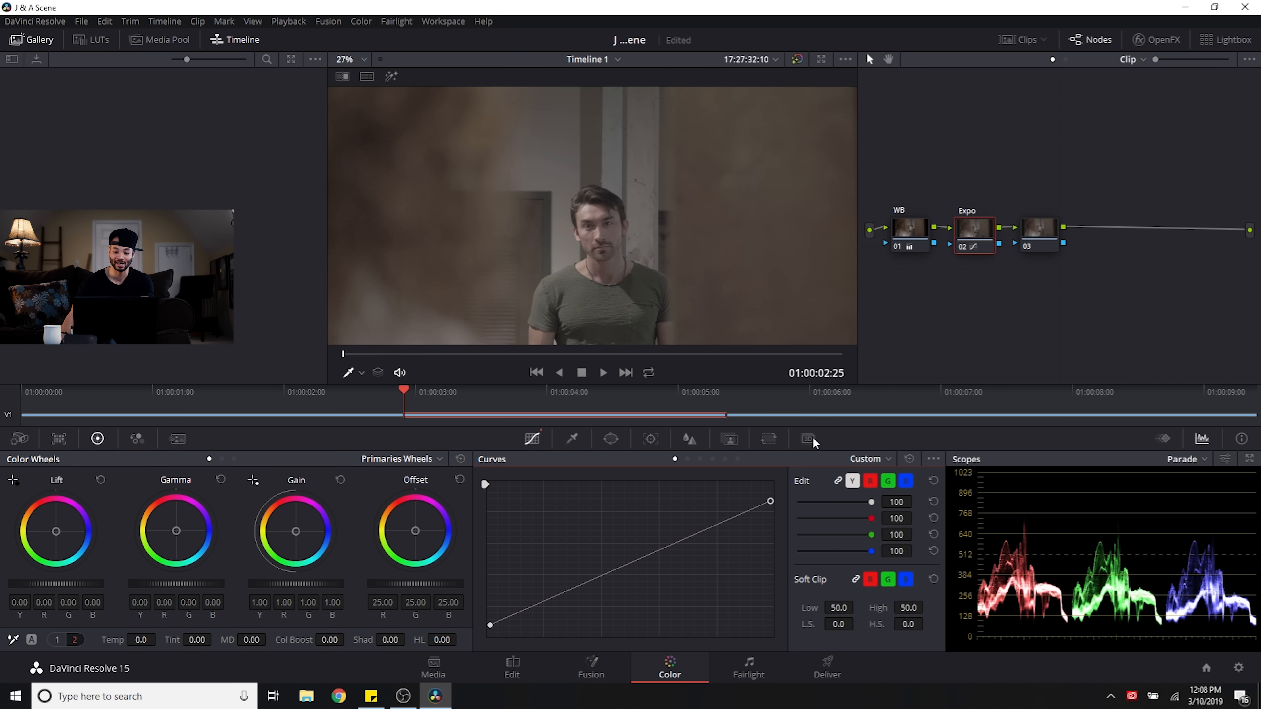
# Step: Lower the white point of the Expo node's custom curve a touch more and compare the picture with that node off and on
pyautogui.moveTo(772, 502); pyautogui.dragTo(771, 506)
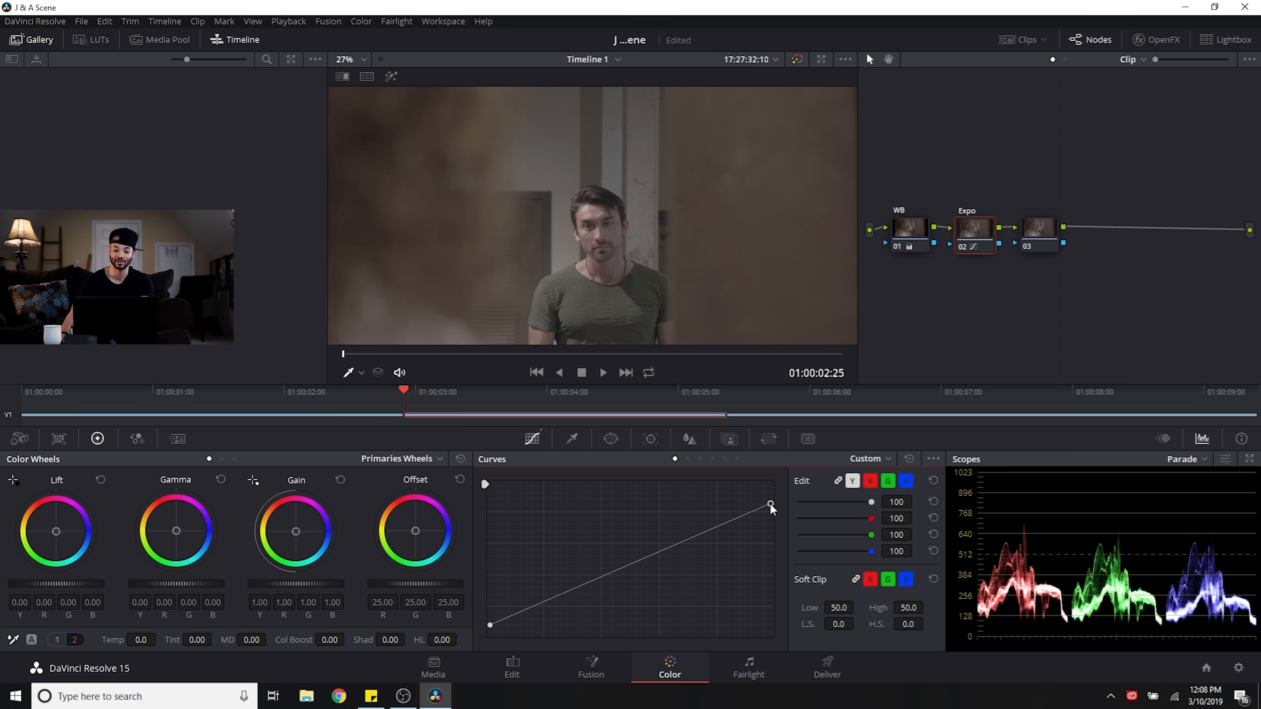
pyautogui.click(1046, 231)
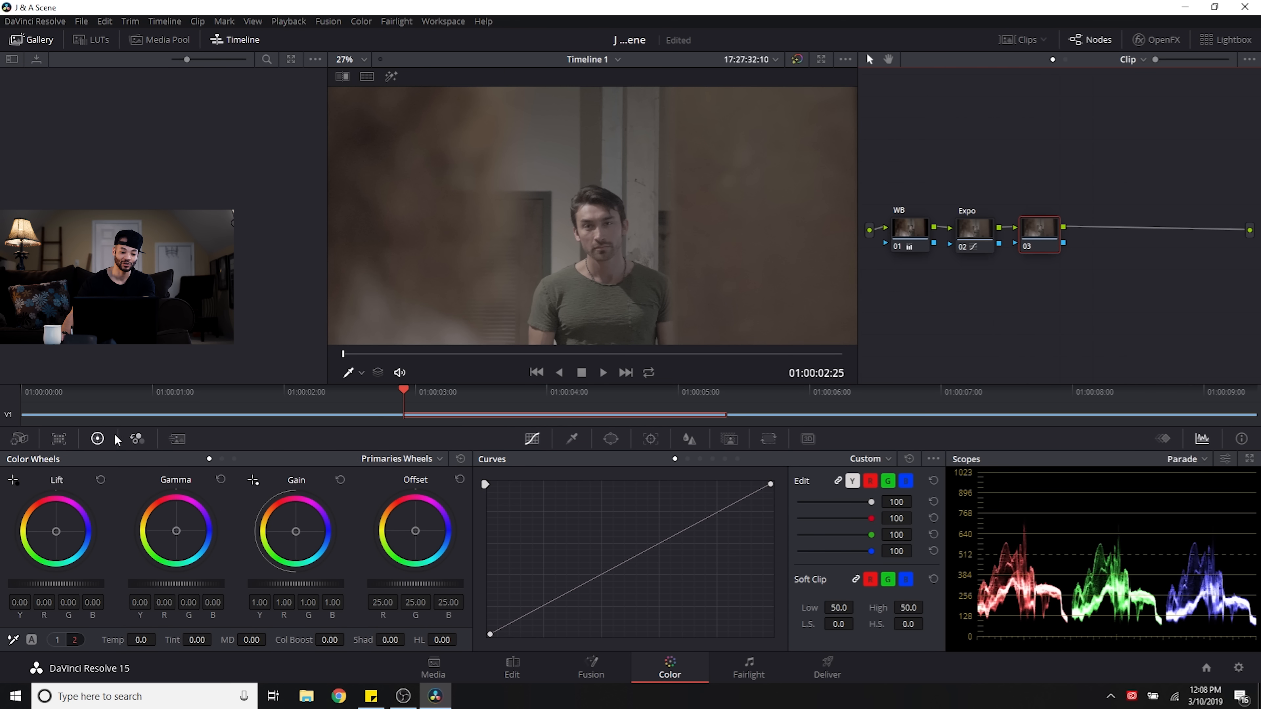
pyautogui.click(135, 439)
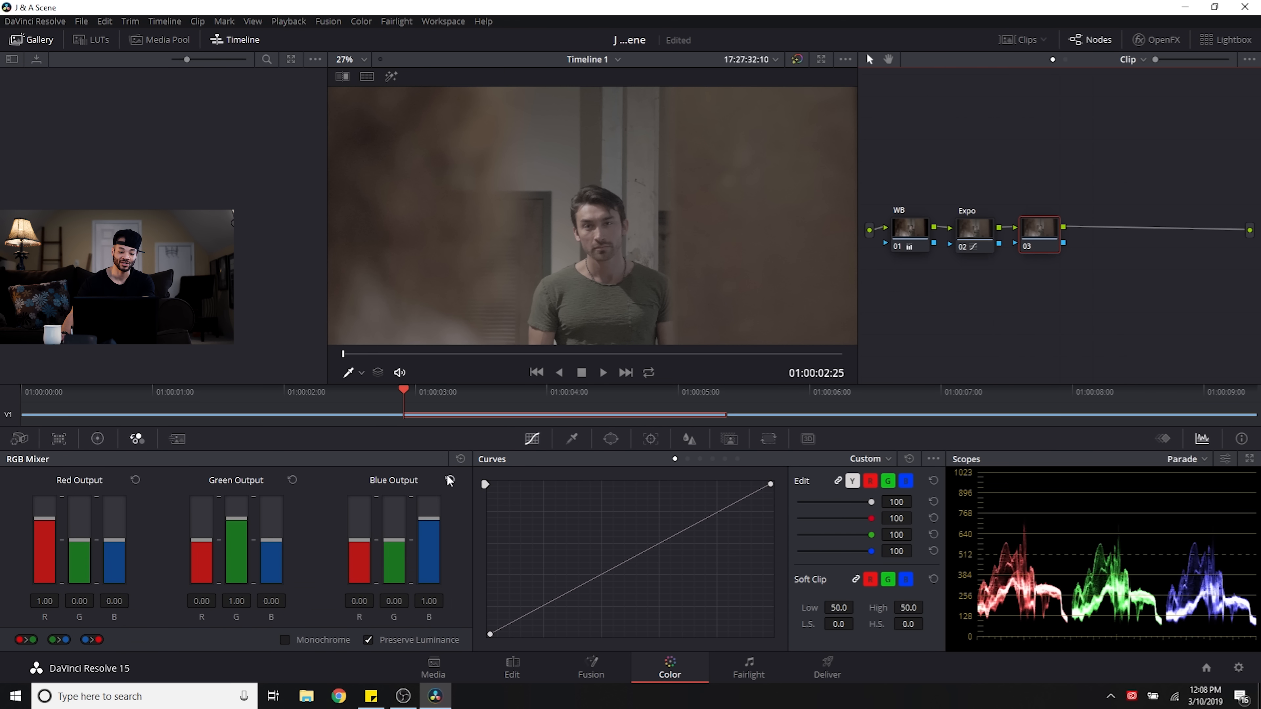
pyautogui.click(98, 438)
pyautogui.scroll(-1, 713, 204)
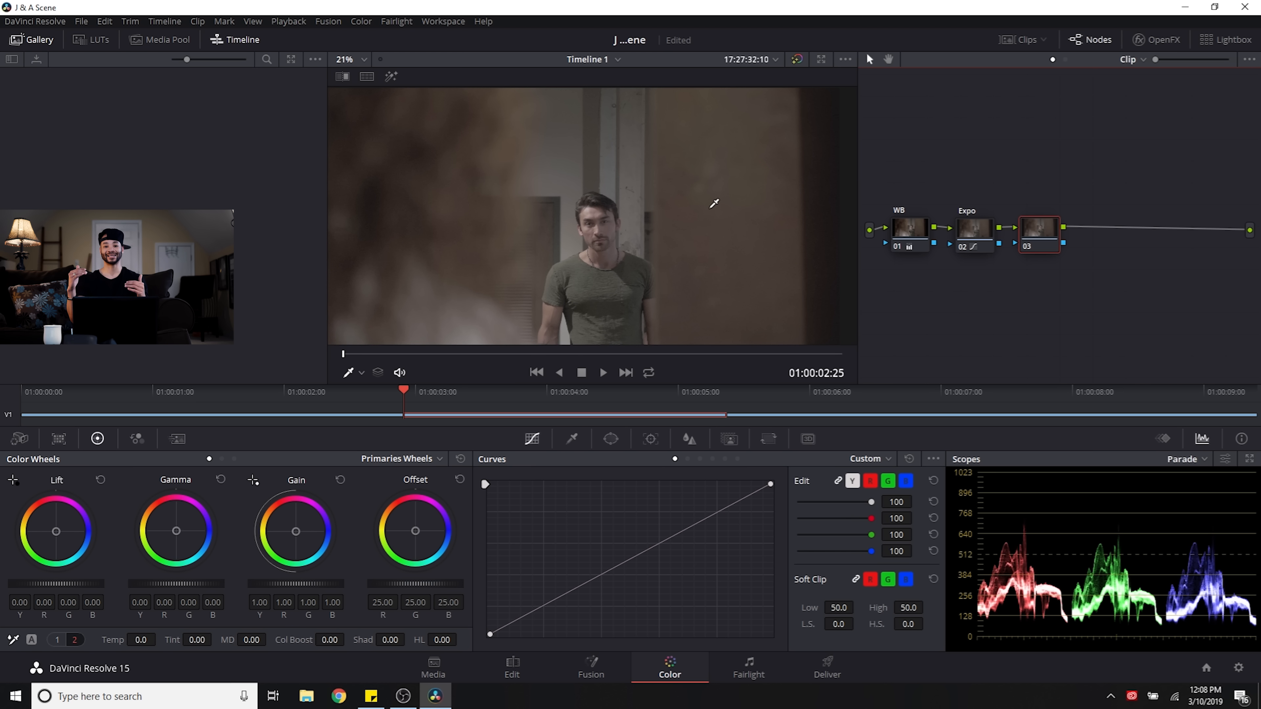
pyautogui.click(974, 249)
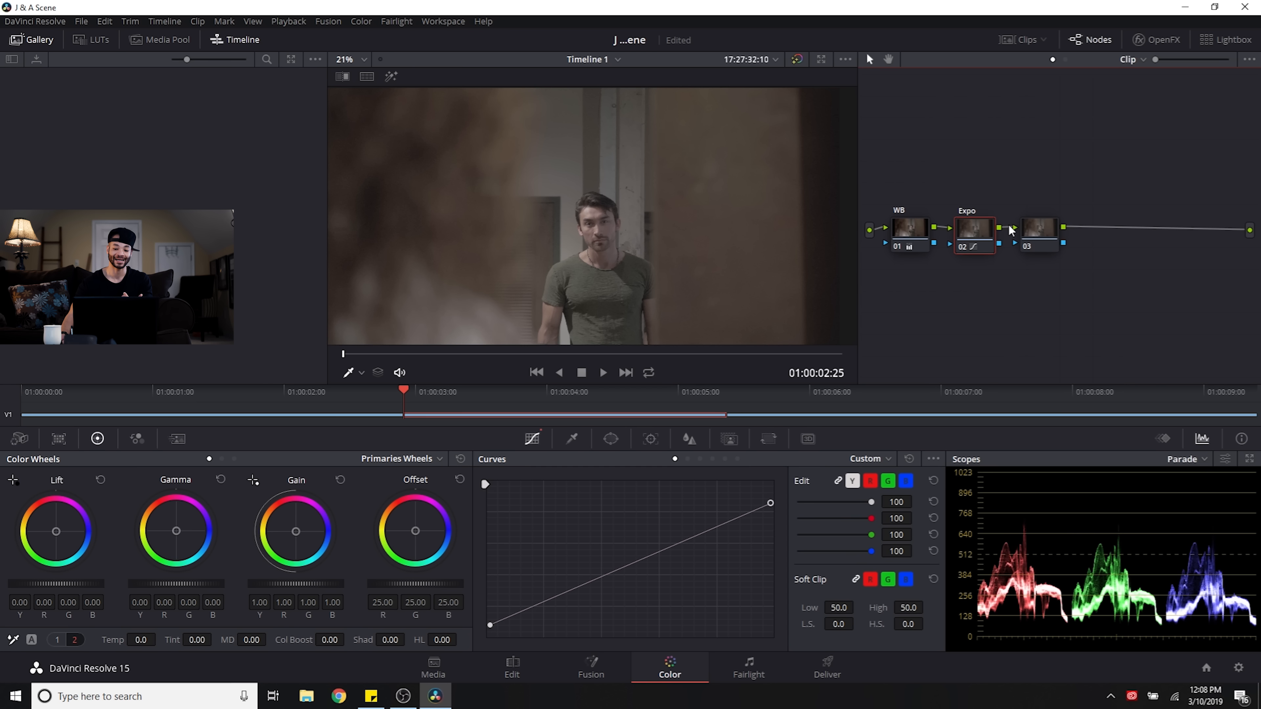
pyautogui.click(965, 249)
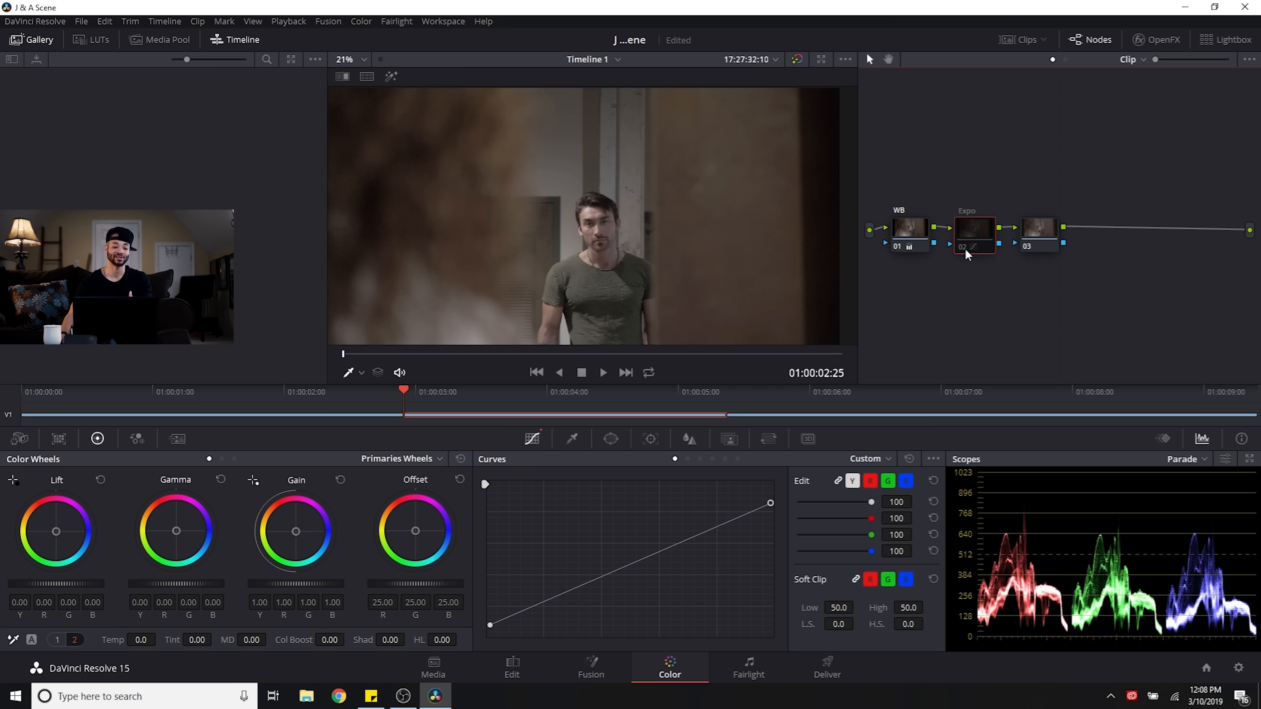
pyautogui.click(965, 249)
# Step: Try raising the third node's saturation to 100 and inspect the man's skin tones up close
pyautogui.click(1036, 234)
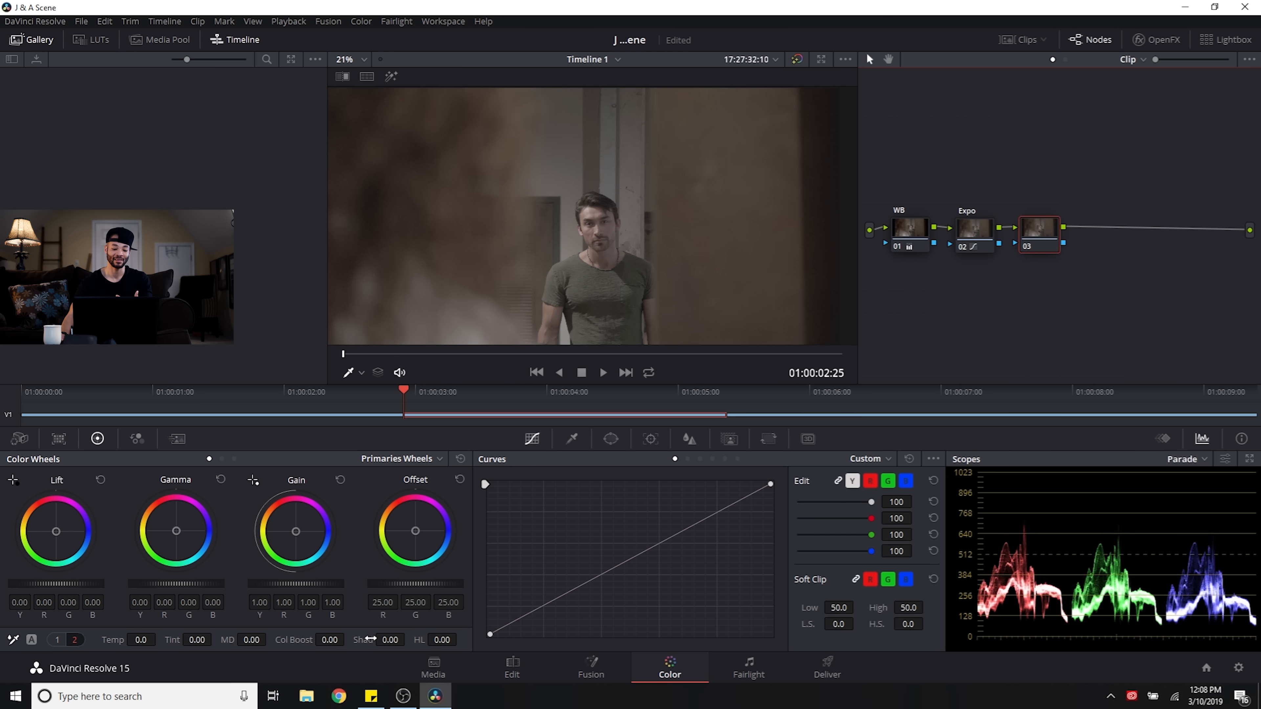
pyautogui.click(58, 639)
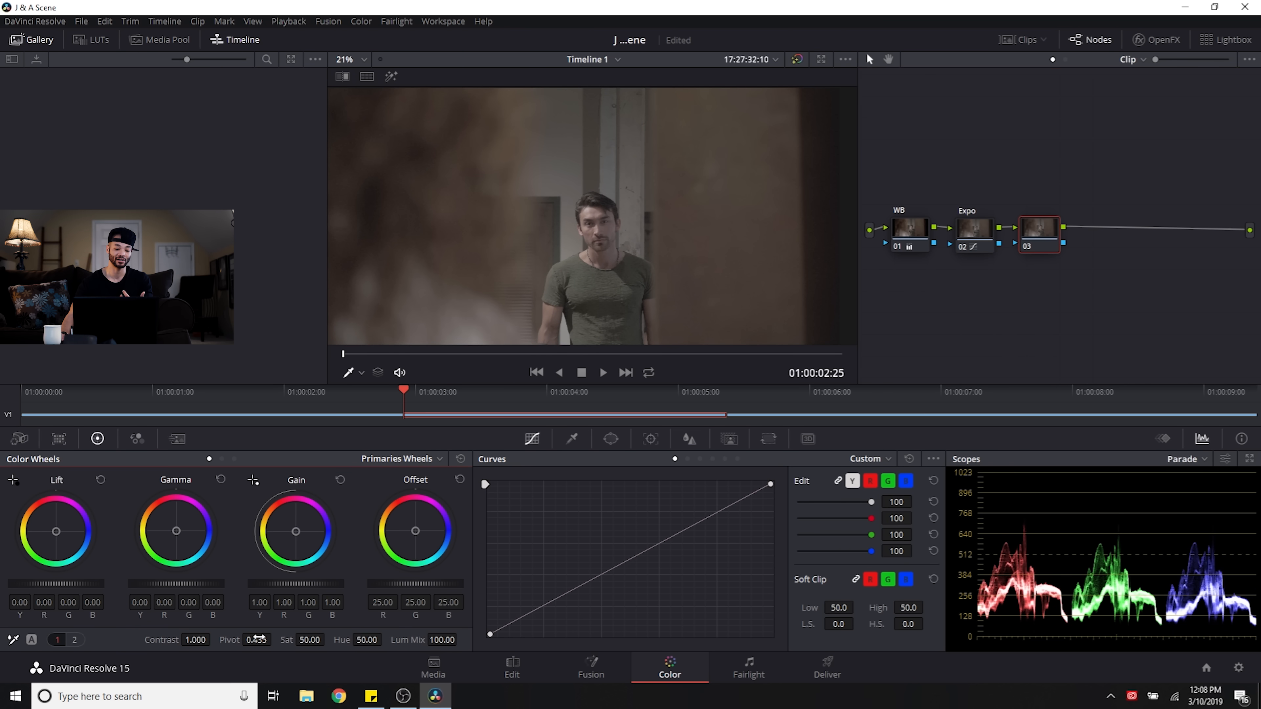
pyautogui.moveTo(310, 640); pyautogui.dragTo(328, 640)
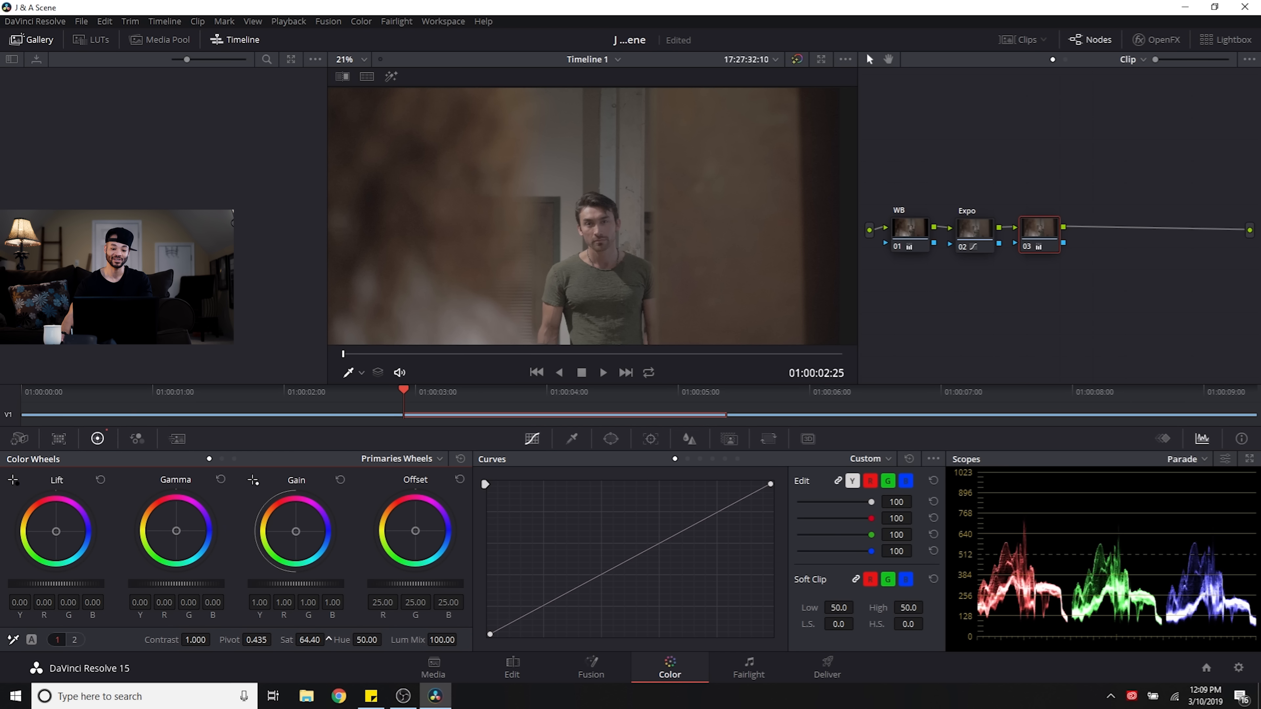
pyautogui.moveTo(329, 640); pyautogui.dragTo(329, 639)
pyautogui.moveTo(328, 639); pyautogui.dragTo(329, 639)
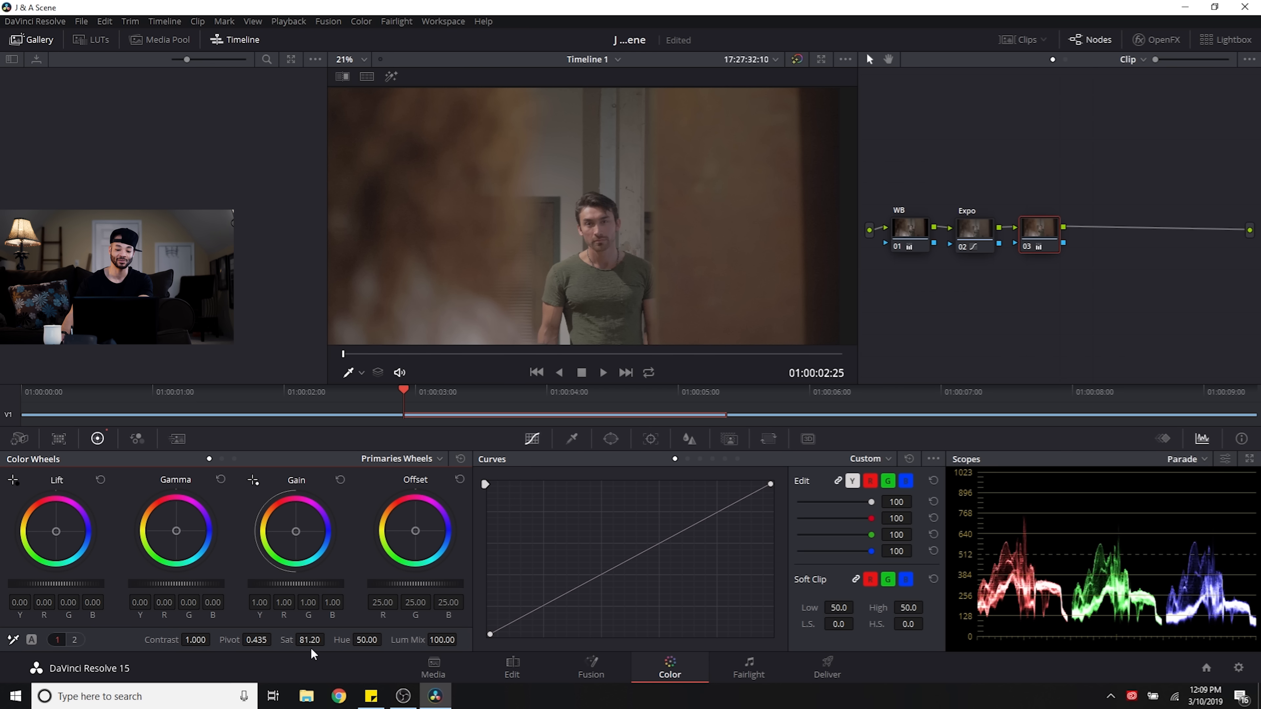
pyautogui.moveTo(309, 640); pyautogui.dragTo(329, 640)
pyautogui.scroll(5, 676, 196)
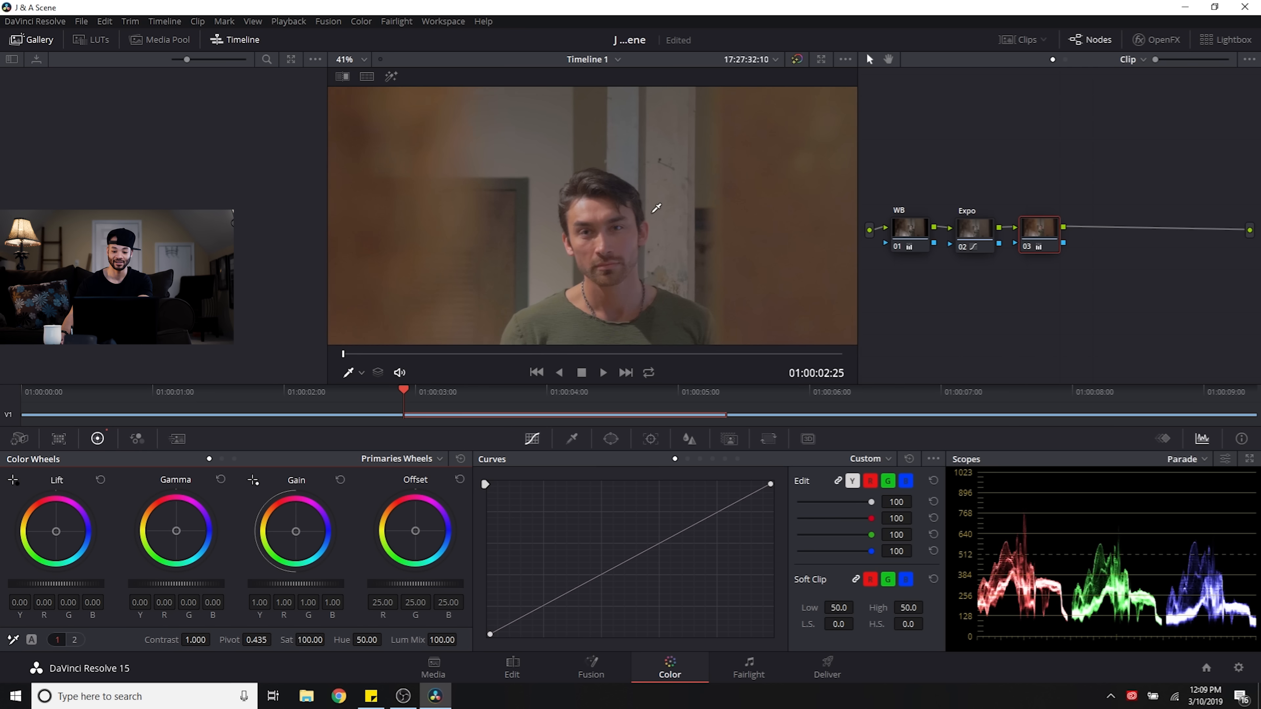
pyautogui.moveTo(644, 283); pyautogui.dragTo(649, 239)
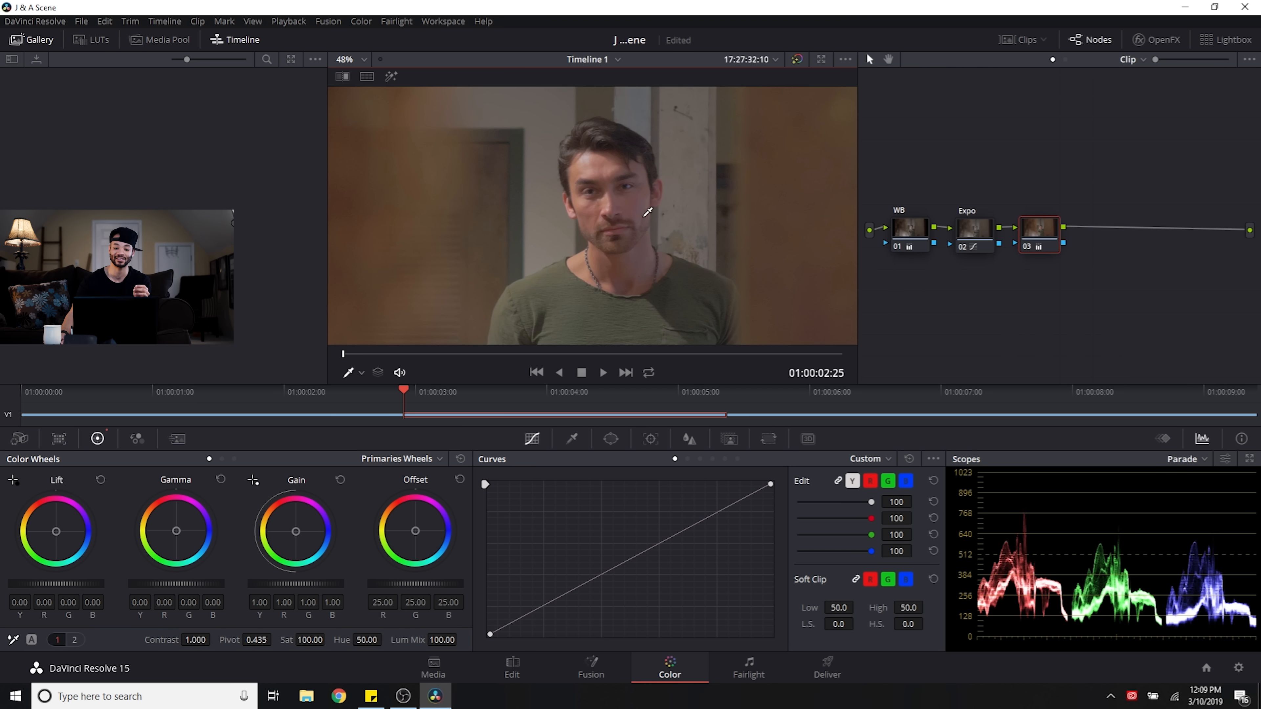
pyautogui.scroll(-5, 648, 212)
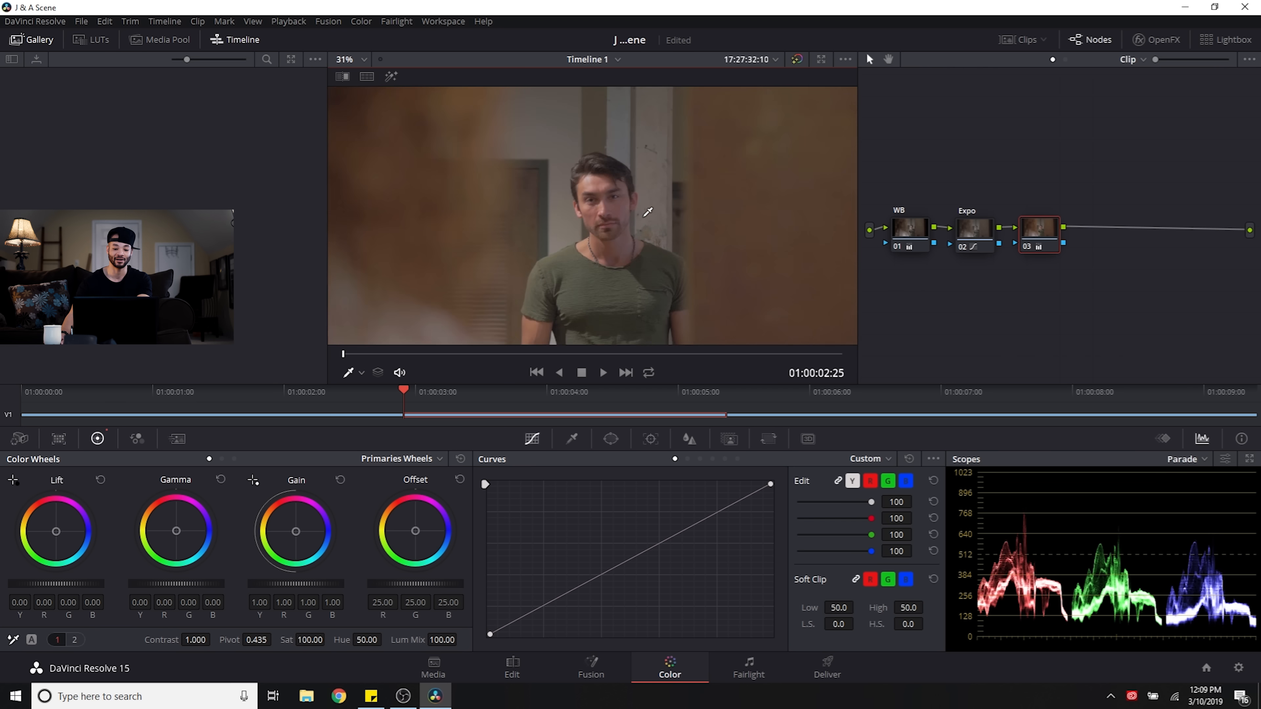
pyautogui.scroll(-1, 648, 212)
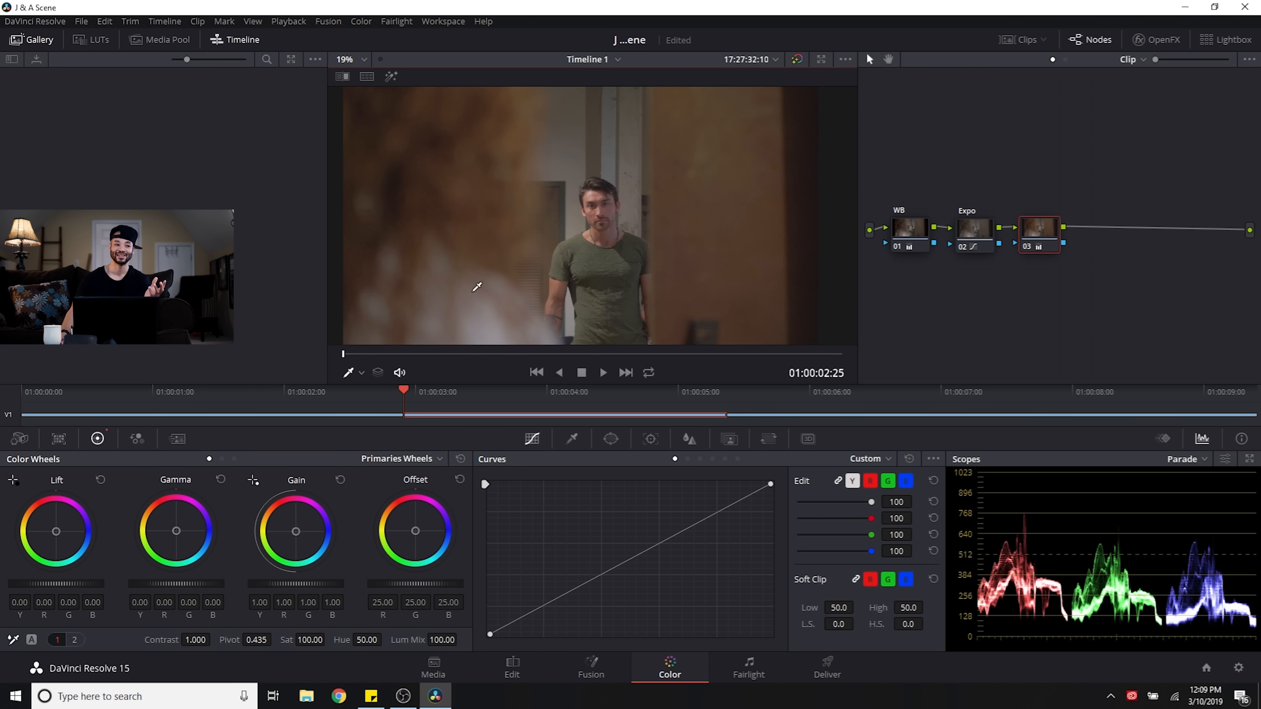
# Step: Set the third node's saturation back to 50, raise it to 72.40, and check the skin tones
pyautogui.moveTo(311, 643); pyautogui.dragTo(342, 641)
pyautogui.doubleClick(311, 642)
pyautogui.write('50')
pyautogui.press('Return')
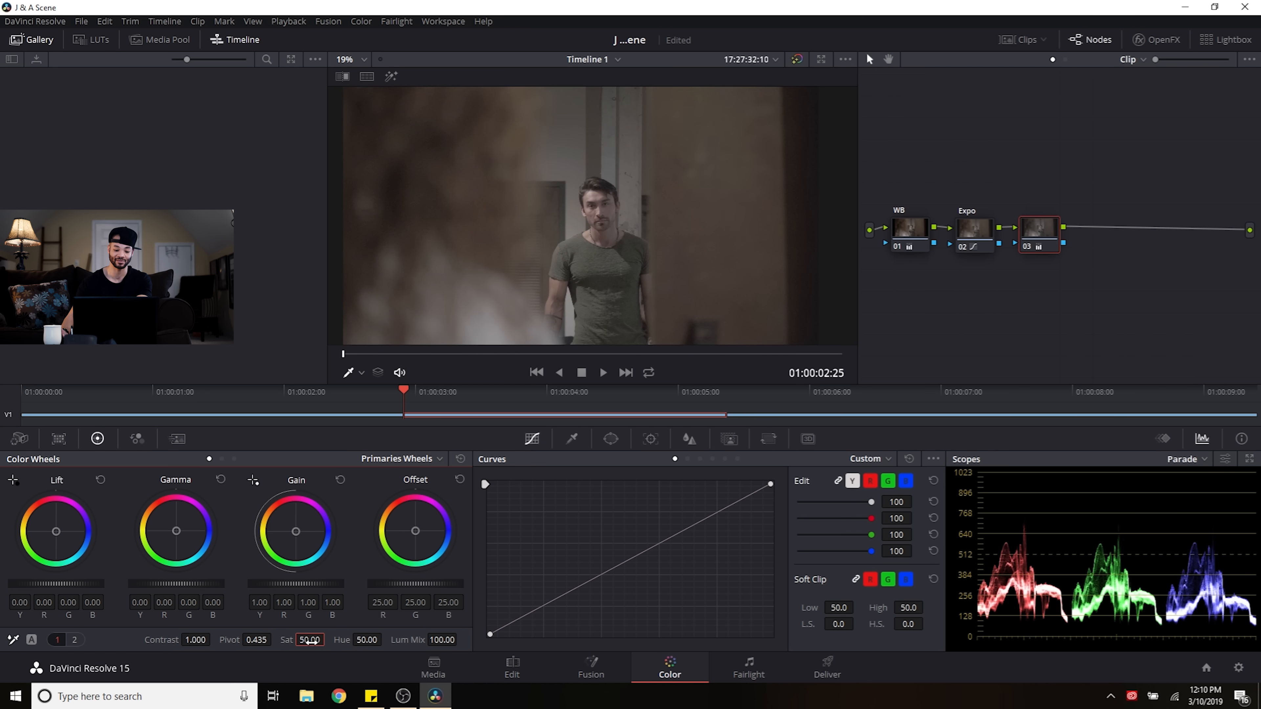
pyautogui.moveTo(311, 642); pyautogui.dragTo(329, 640)
pyautogui.scroll(3, 639, 277)
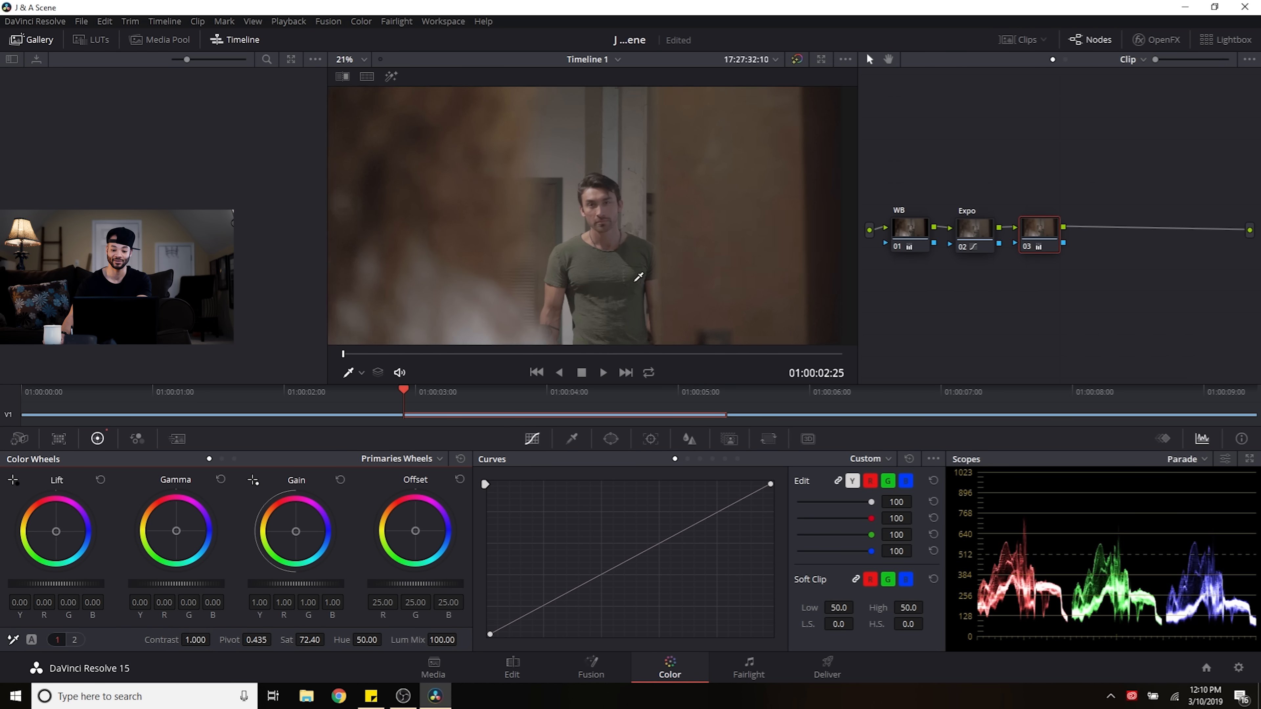
pyautogui.scroll(2, 639, 277)
pyautogui.scroll(-5, 640, 277)
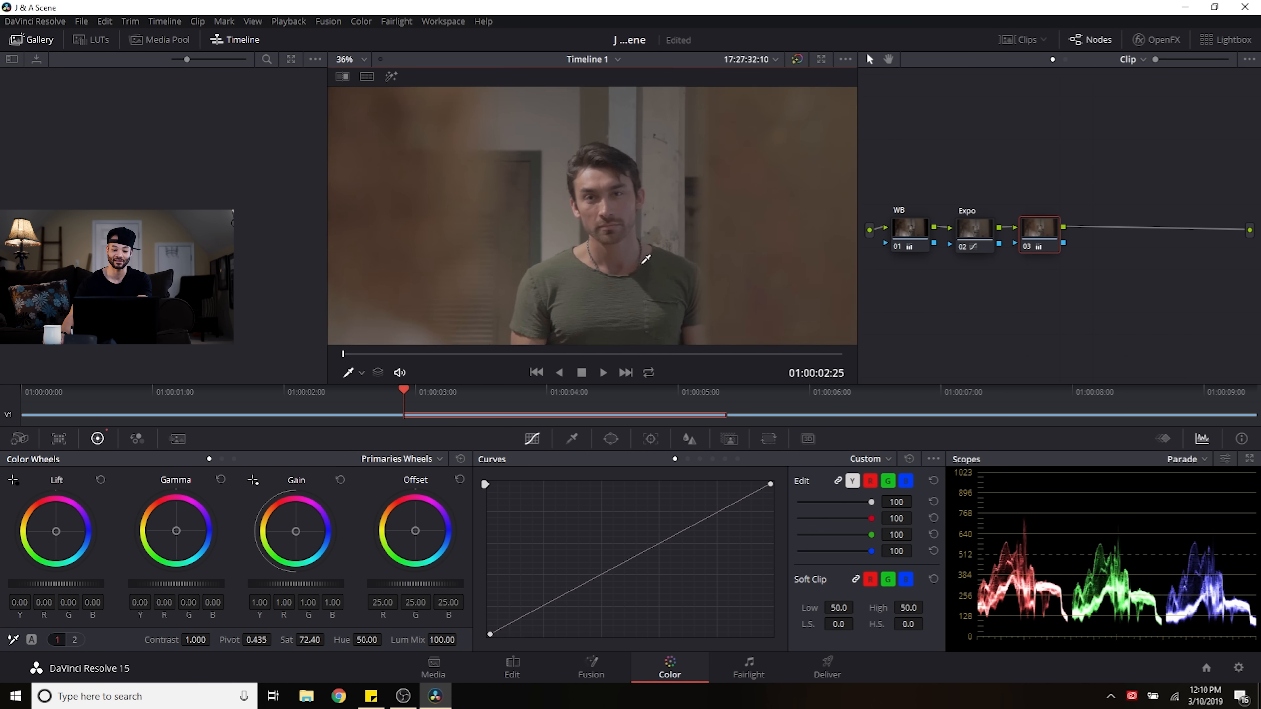
# Step: Label the third node "Sat" and shift all three nodes slightly upward in the node graph
pyautogui.rightClick(1039, 239)
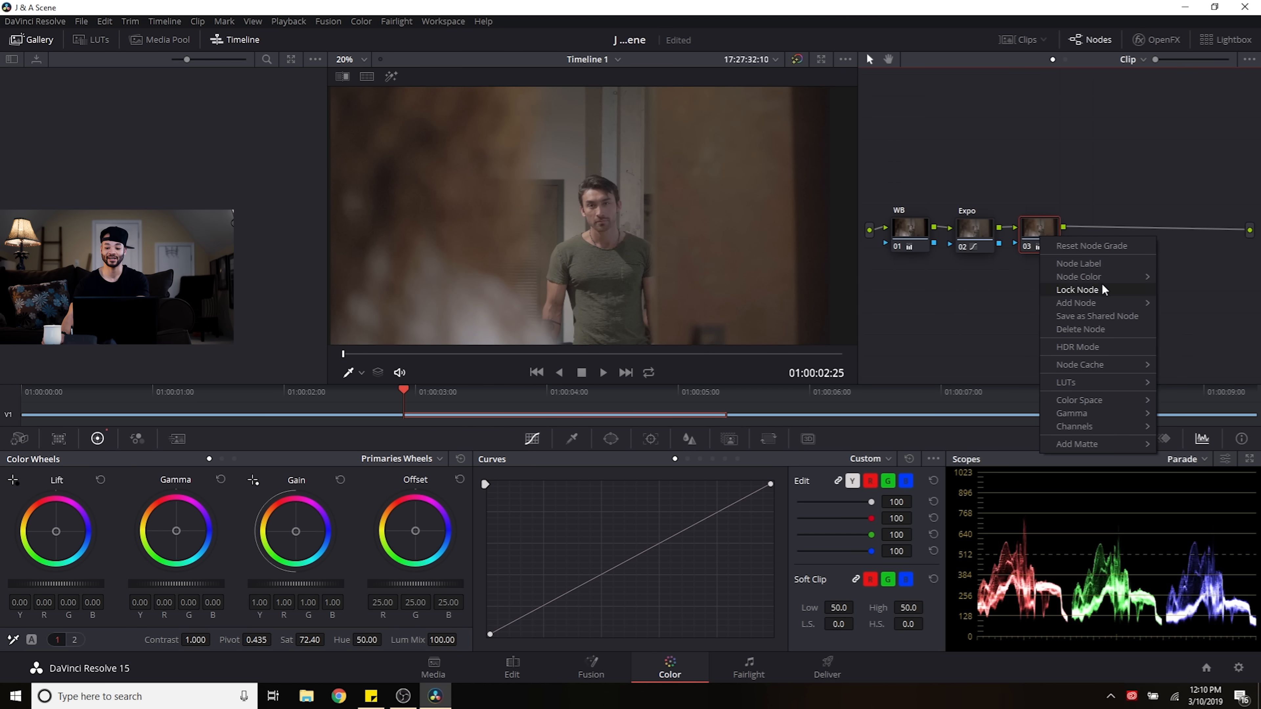
pyautogui.click(1106, 269)
pyautogui.write('Sat')
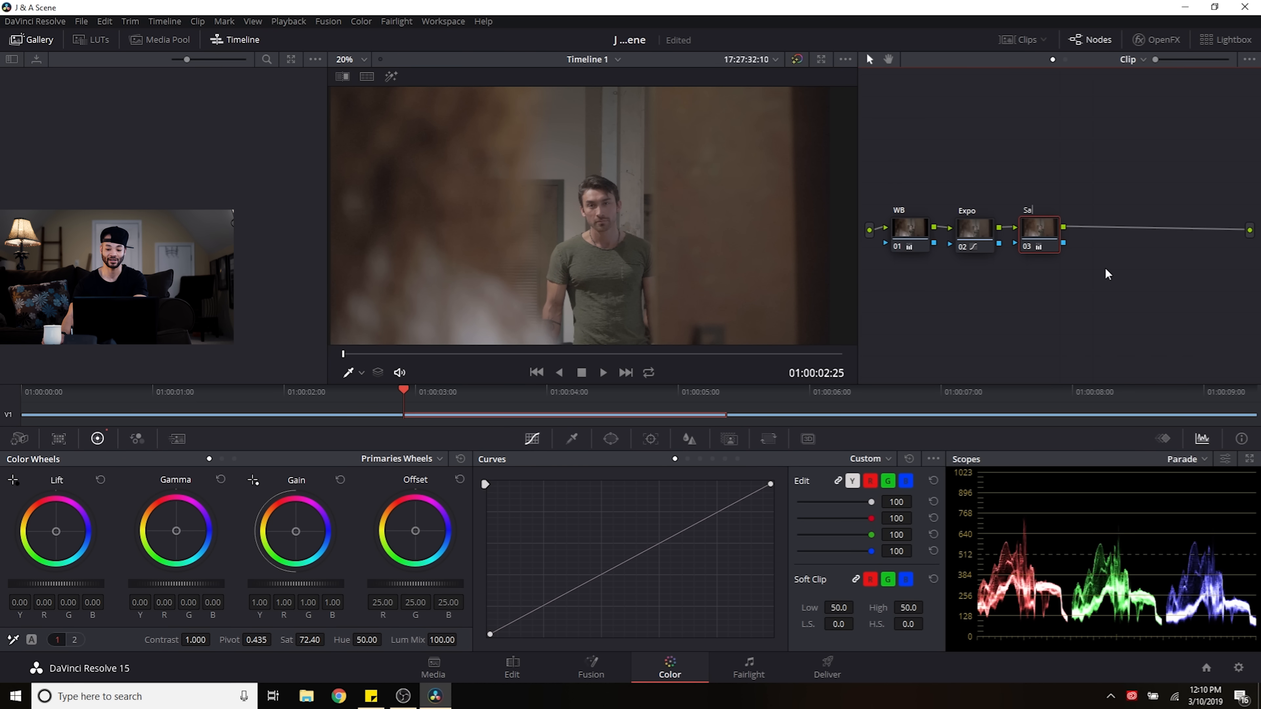
pyautogui.press('Return')
pyautogui.moveTo(1057, 187); pyautogui.dragTo(908, 235)
pyautogui.moveTo(908, 235)
pyautogui.mouseDown()
pyautogui.moveTo(912, 185)
pyautogui.moveTo(905, 222)
pyautogui.mouseUp()
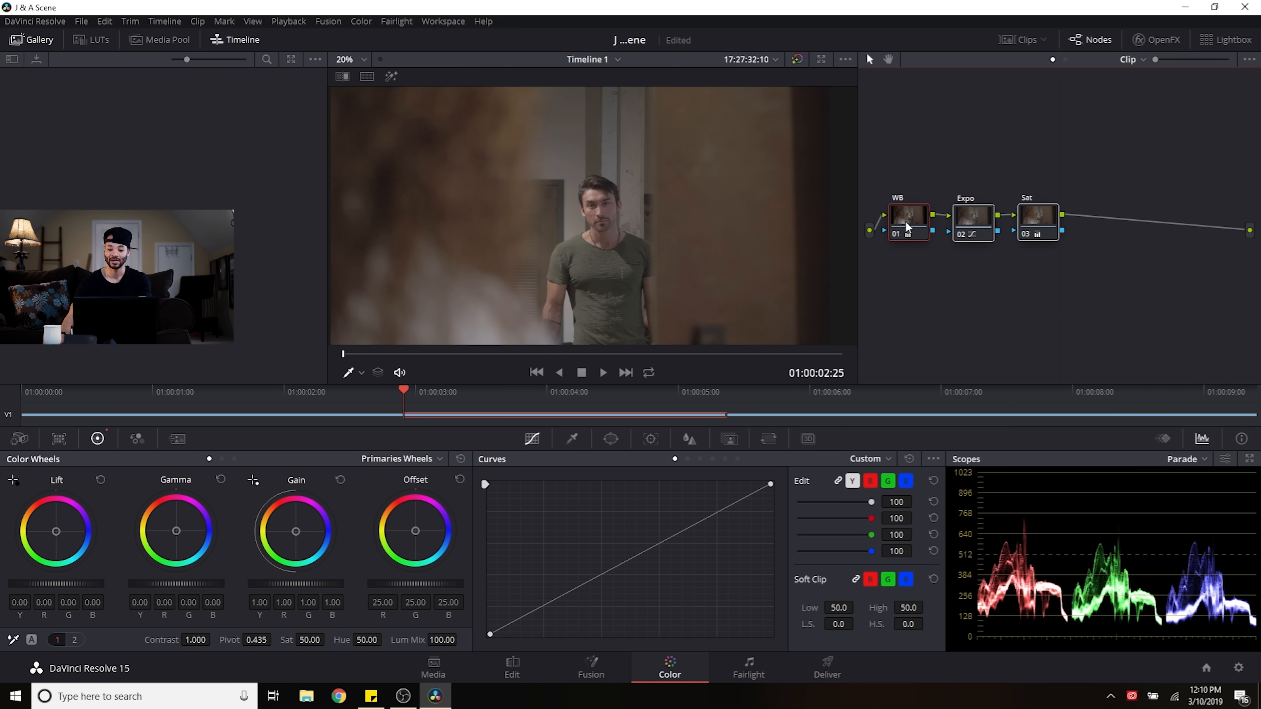
# Step: Add a serial node after the Sat node plus a parallel node to it, and space the two branches apart
pyautogui.click(1045, 213)
pyautogui.rightClick(1044, 213)
pyautogui.moveTo(1131, 285)
pyautogui.click(1213, 284)
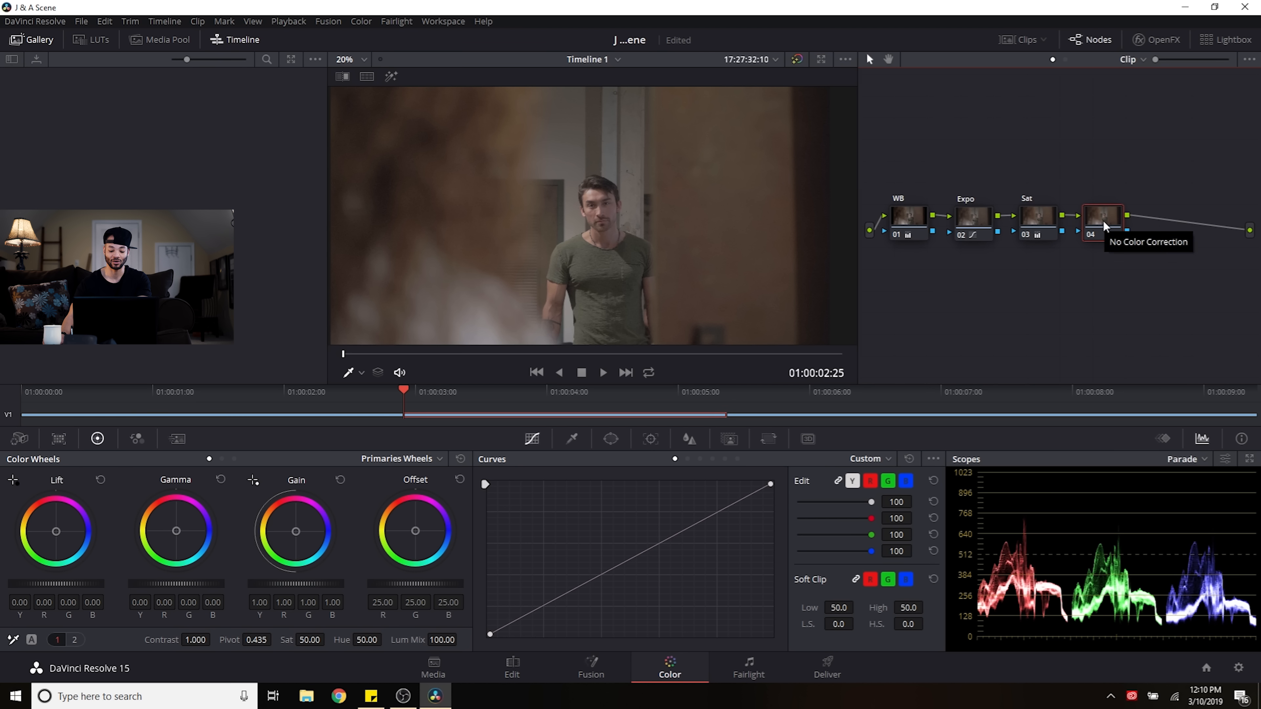
pyautogui.hotkey('alt', 'p')
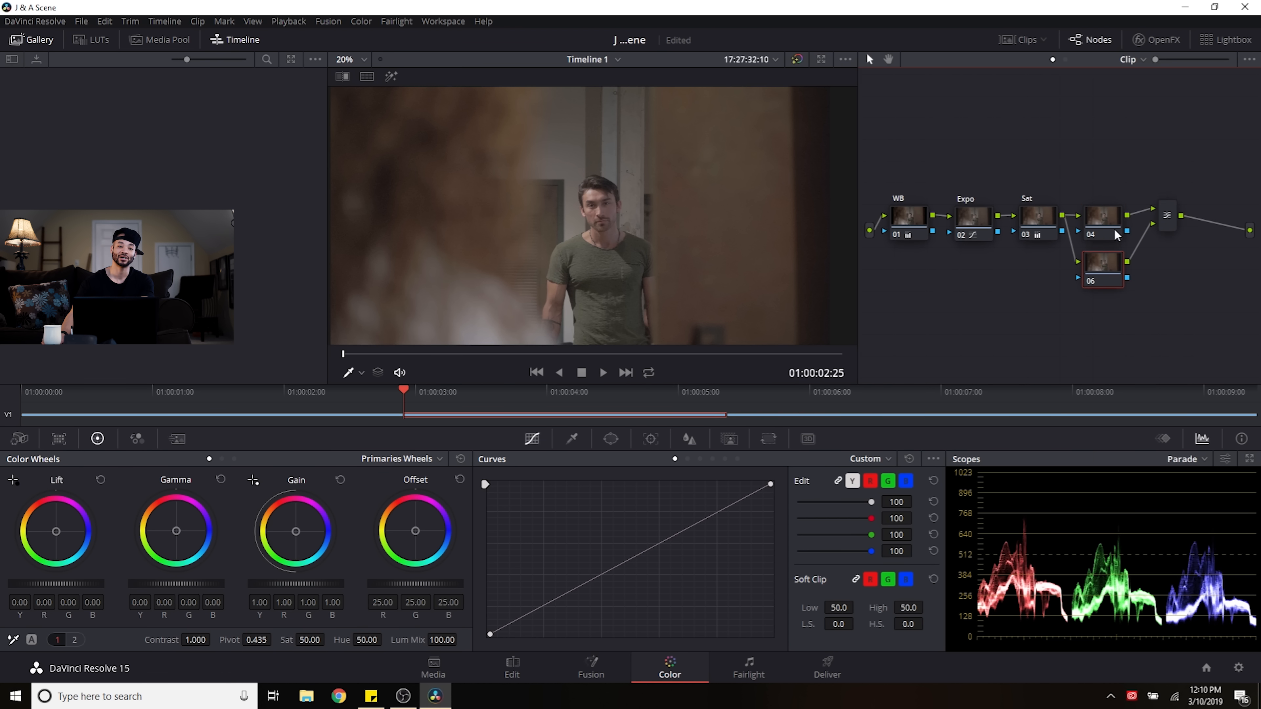
pyautogui.click(1108, 230)
pyautogui.moveTo(1107, 230); pyautogui.dragTo(1108, 213)
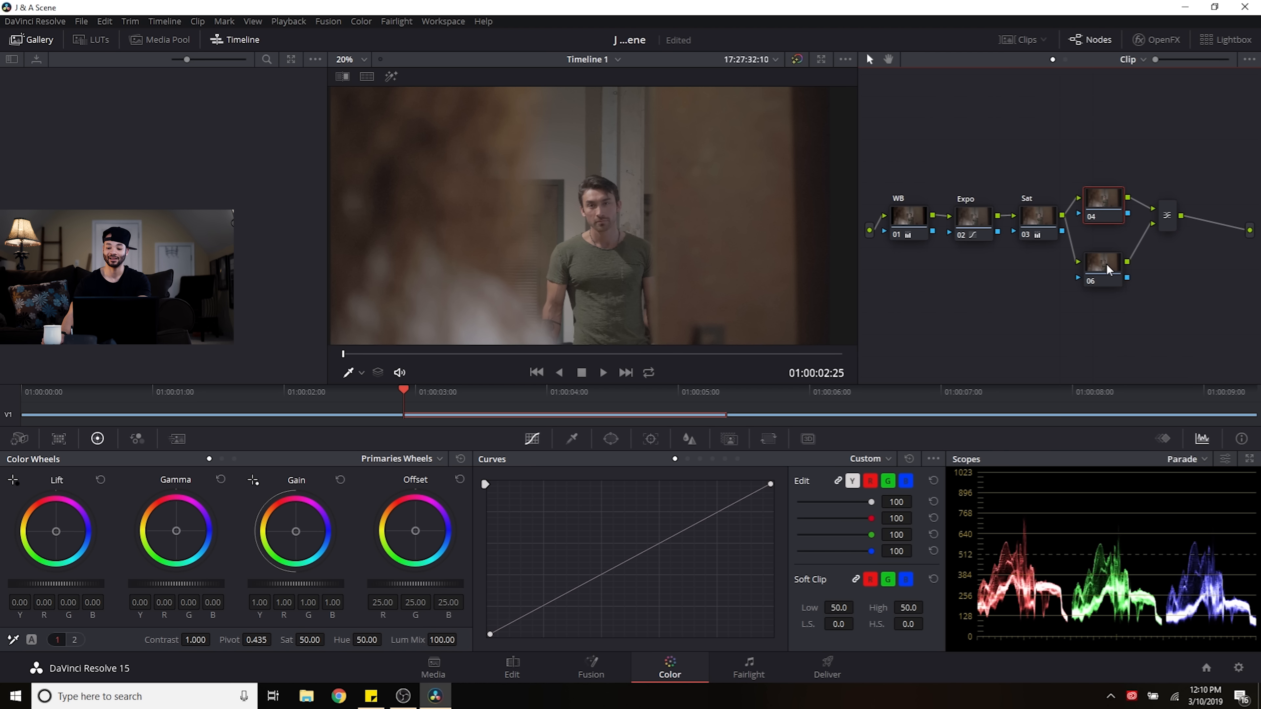
# Step: Turn the lower parallel node black and white with the RGB Mixer's Monochrome option and return to the color wheels
pyautogui.click(979, 216)
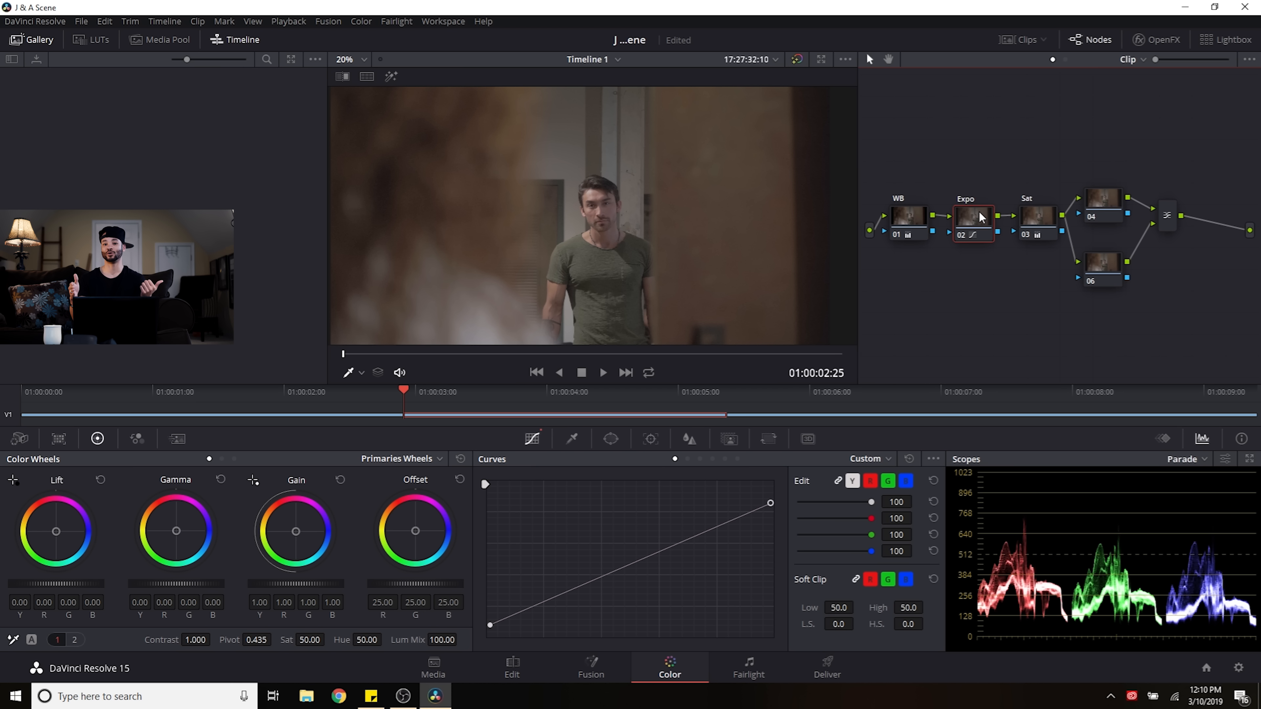
pyautogui.click(1117, 270)
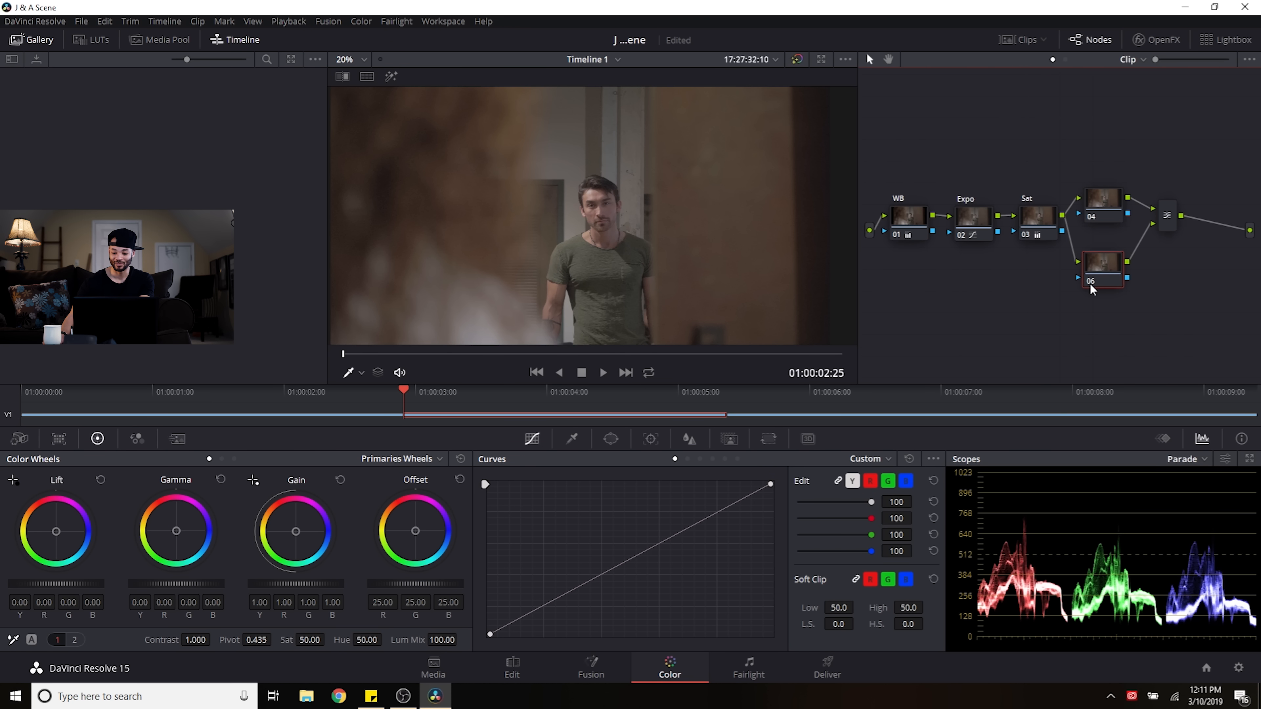
pyautogui.click(137, 439)
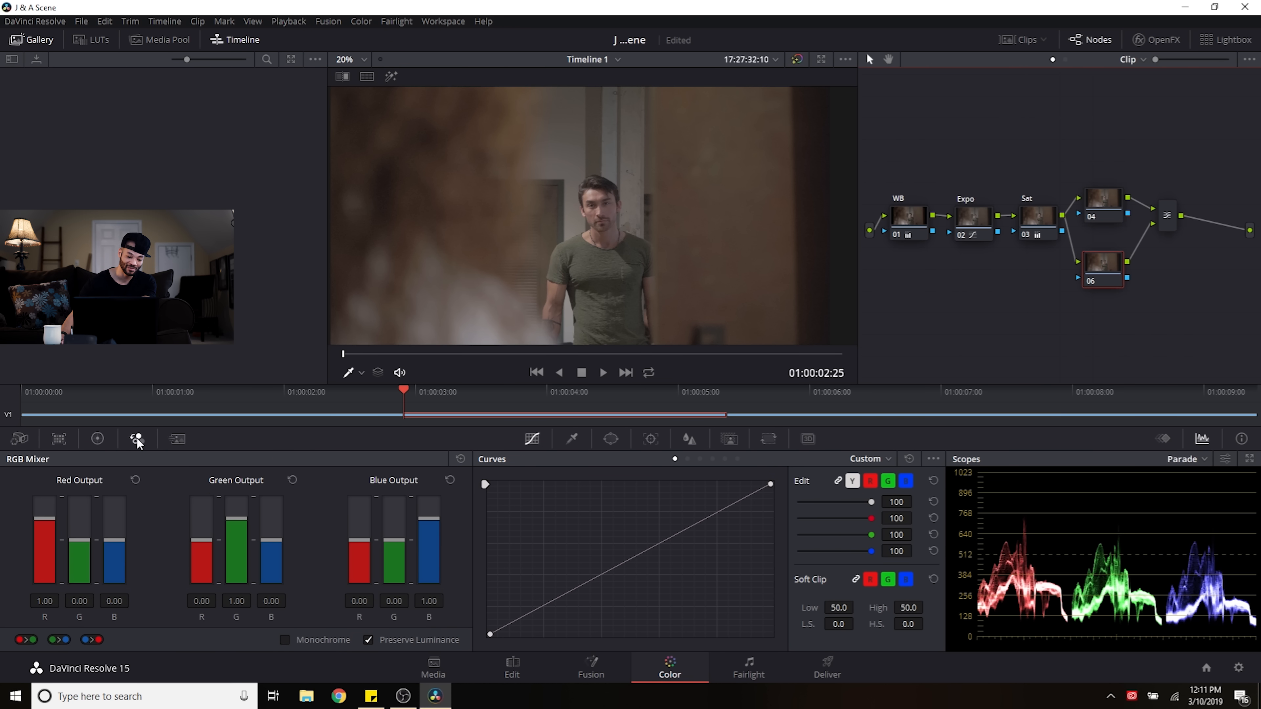
pyautogui.click(286, 639)
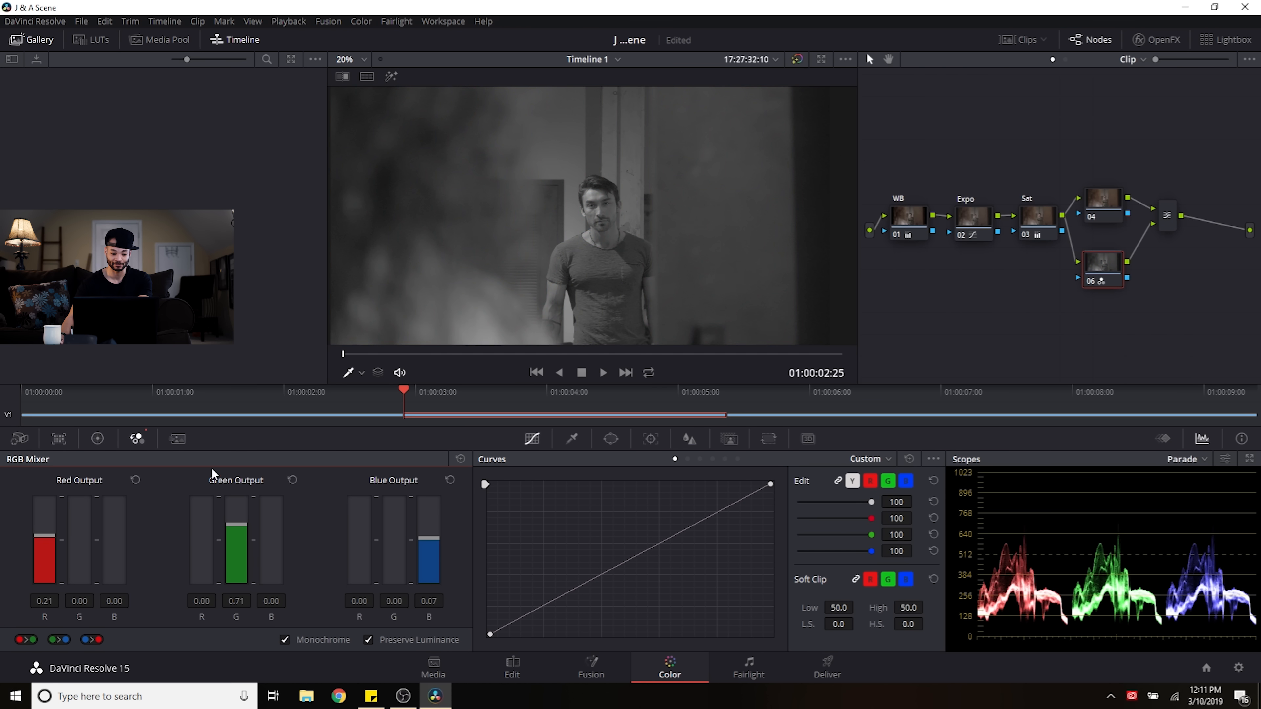
pyautogui.click(97, 439)
# Step: Sample lighter, middle and dark tones in the picture to place control points on the monochrome node's custom curve
pyautogui.scroll(5, 600, 229)
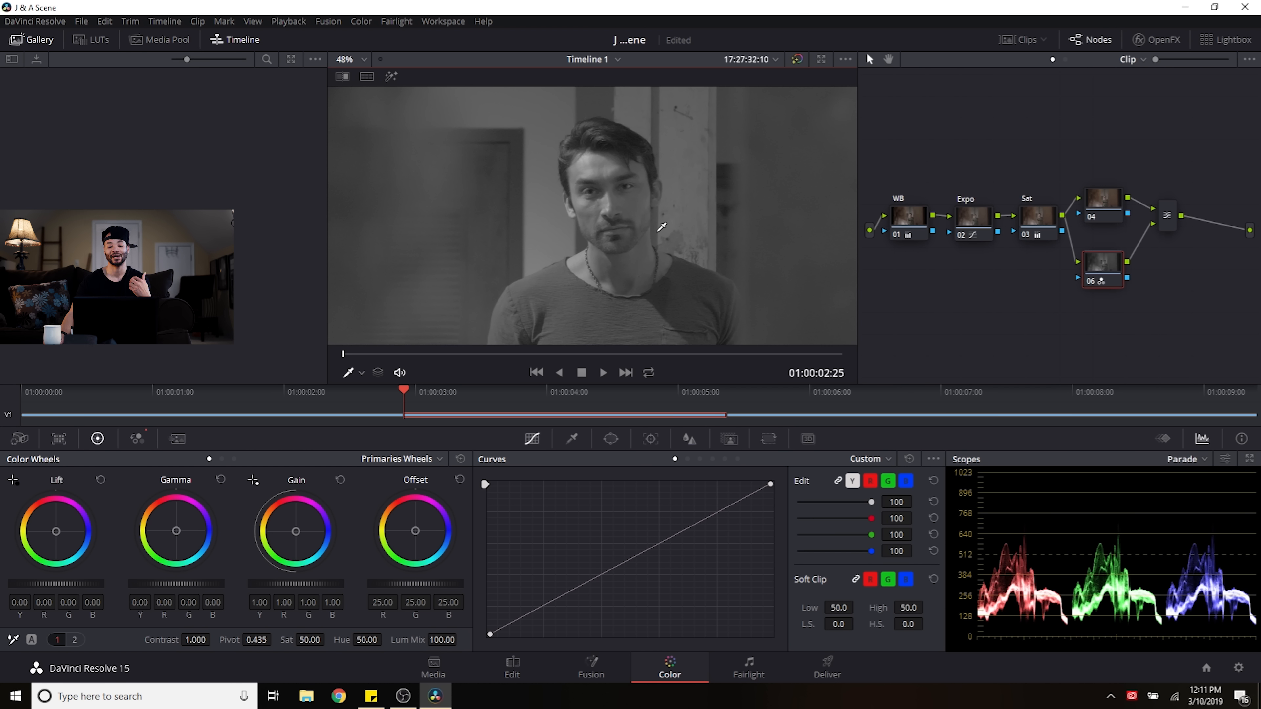
pyautogui.click(589, 158)
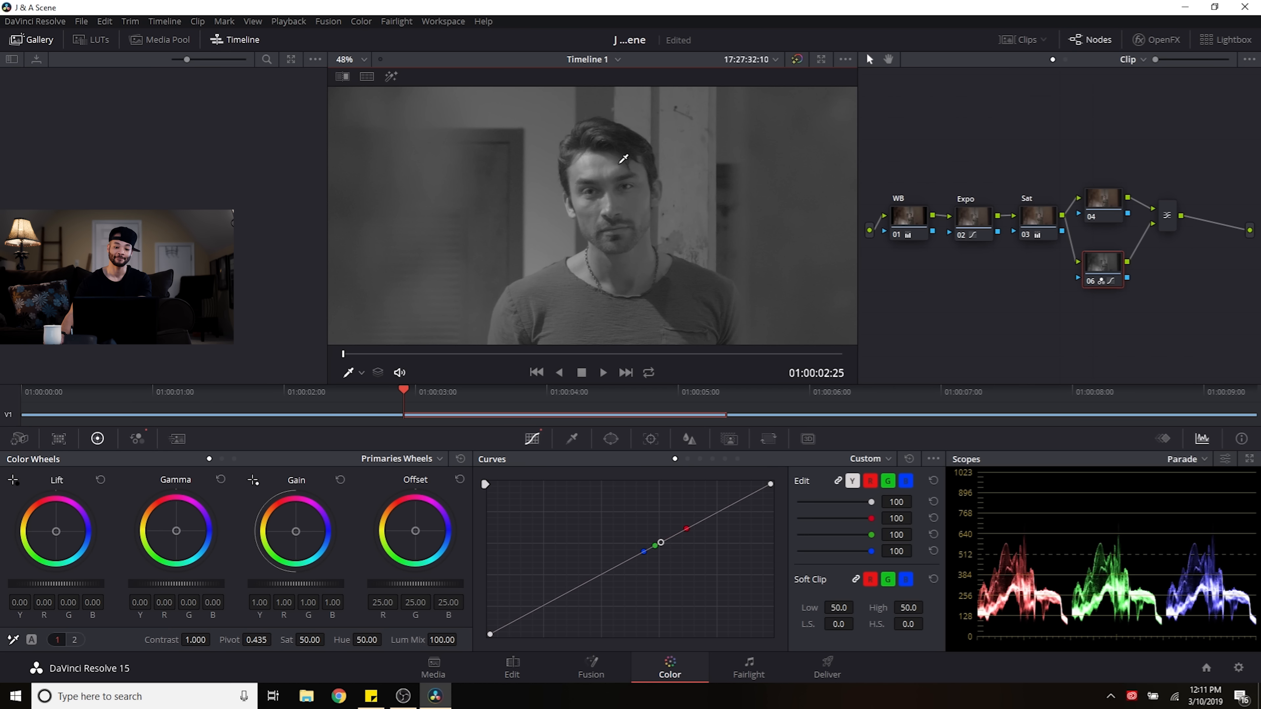
pyautogui.click(684, 234)
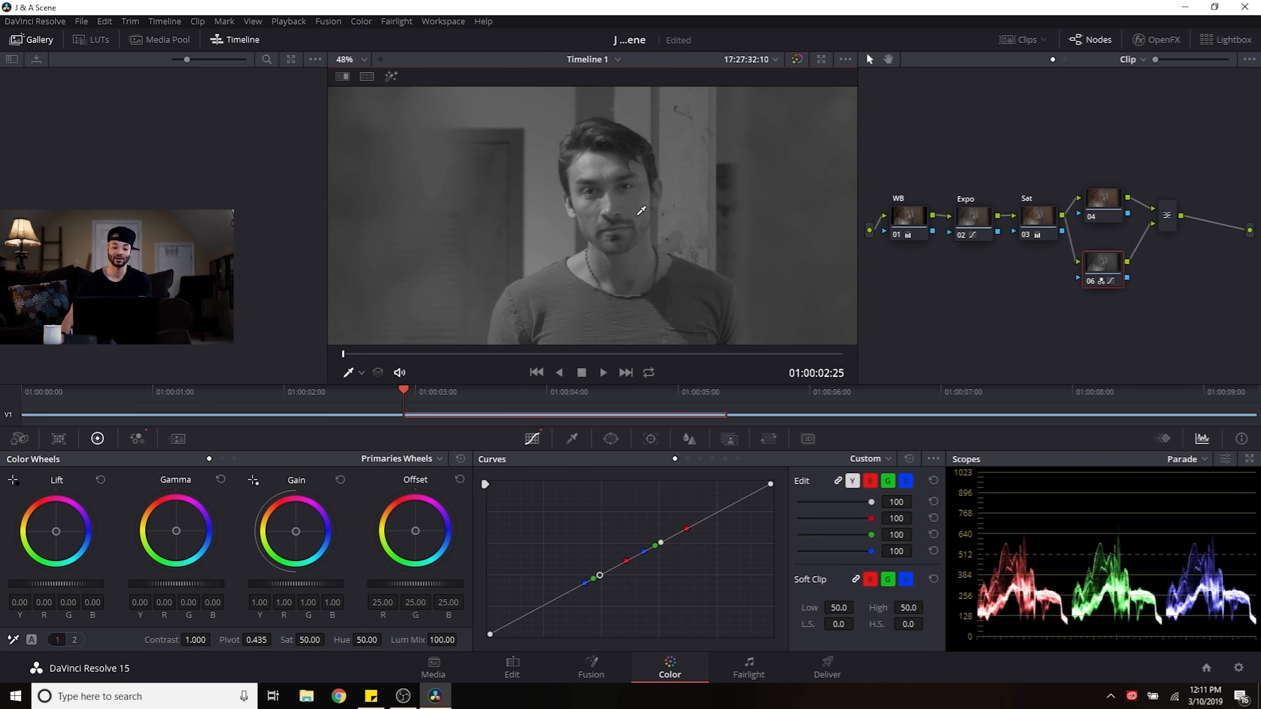
pyautogui.scroll(-2, 538, 329)
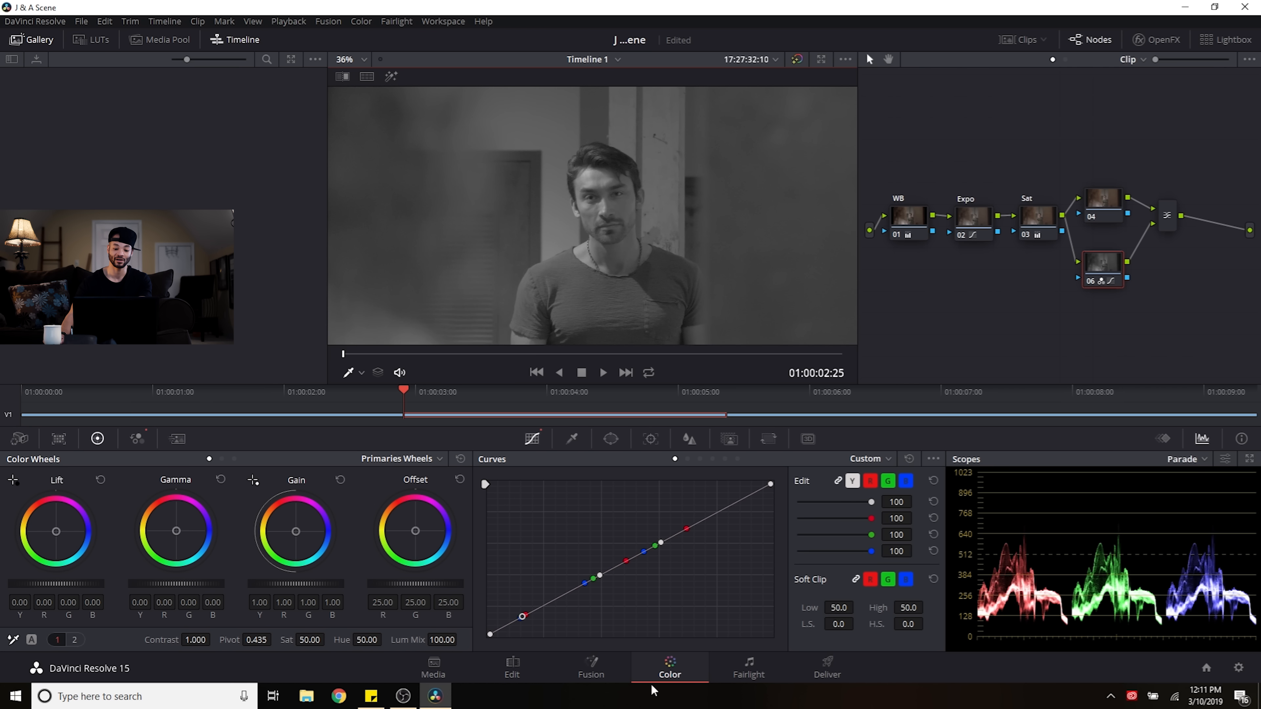
# Step: Pull the upper-midtone point of the monochrome node's custom curve below the diagonal and nudge the lower-midtone and shadow points slightly up and inward
pyautogui.moveTo(662, 543)
pyautogui.mouseDown()
pyautogui.moveTo(664, 524)
pyautogui.moveTo(673, 544)
pyautogui.mouseUp()
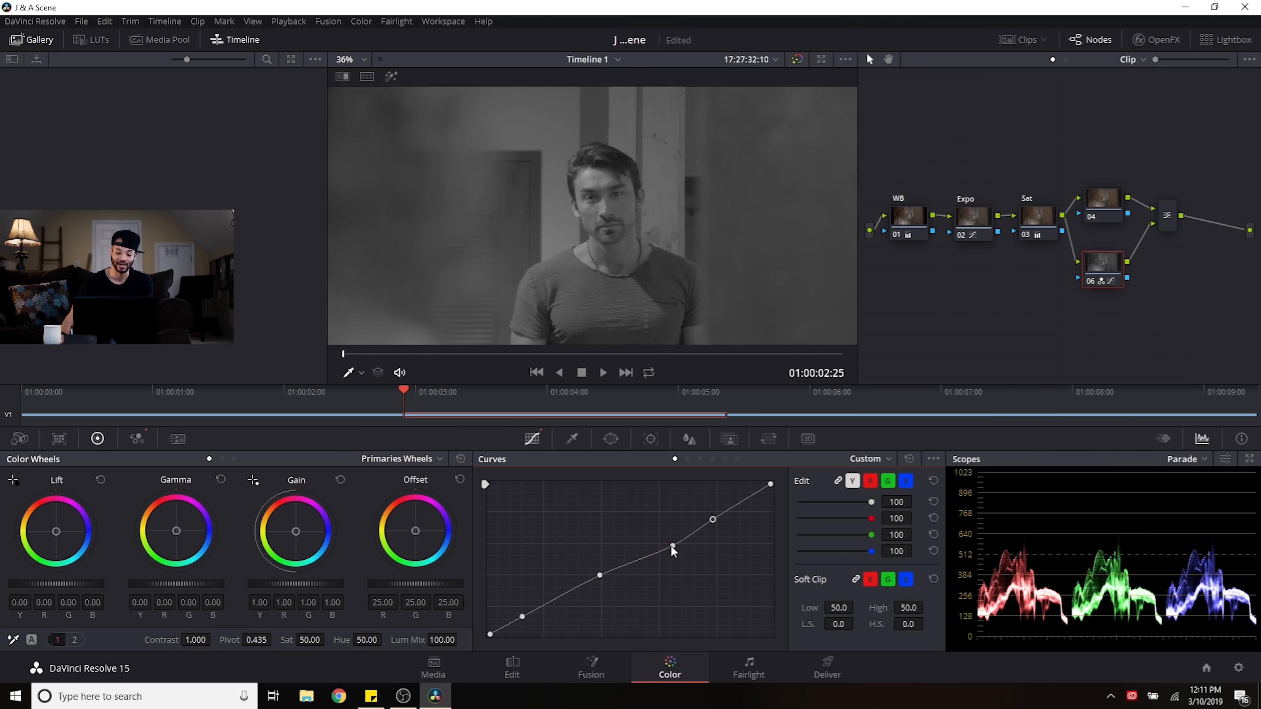
pyautogui.click(600, 576)
pyautogui.moveTo(600, 575); pyautogui.dragTo(605, 571)
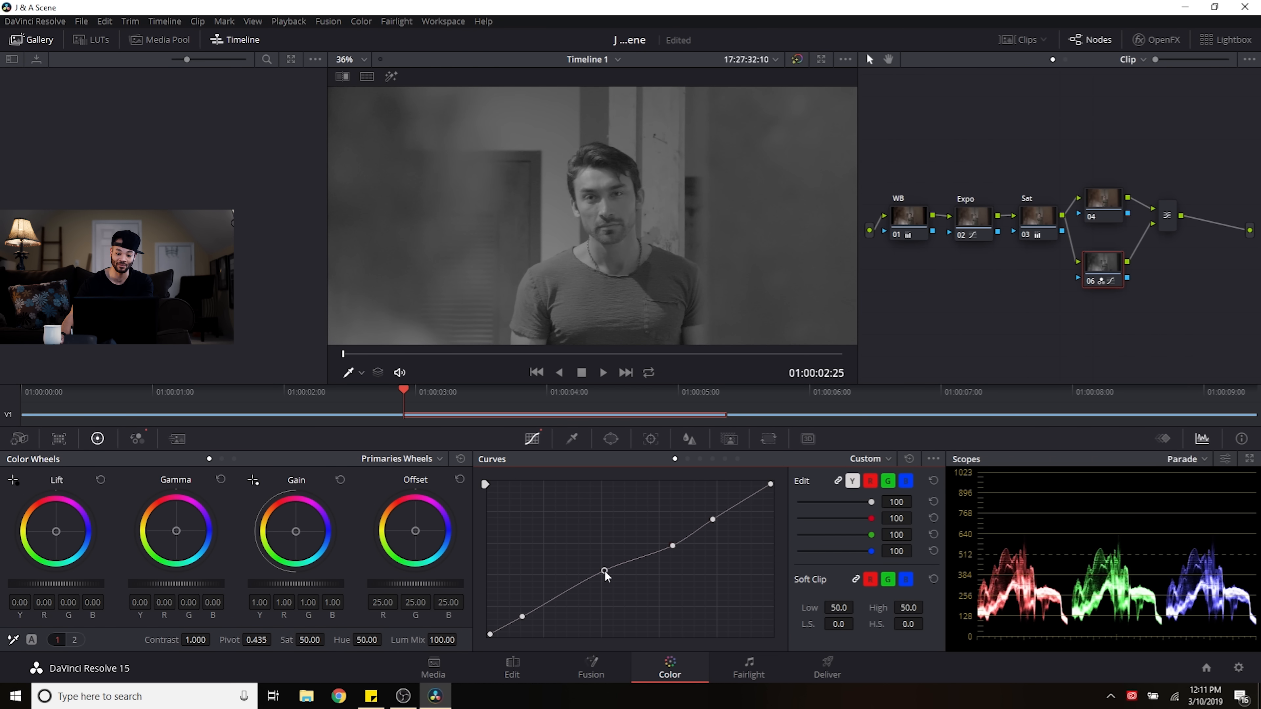
pyautogui.moveTo(521, 617); pyautogui.dragTo(528, 615)
pyautogui.scroll(-1, 699, 174)
pyautogui.scroll(-3, 704, 170)
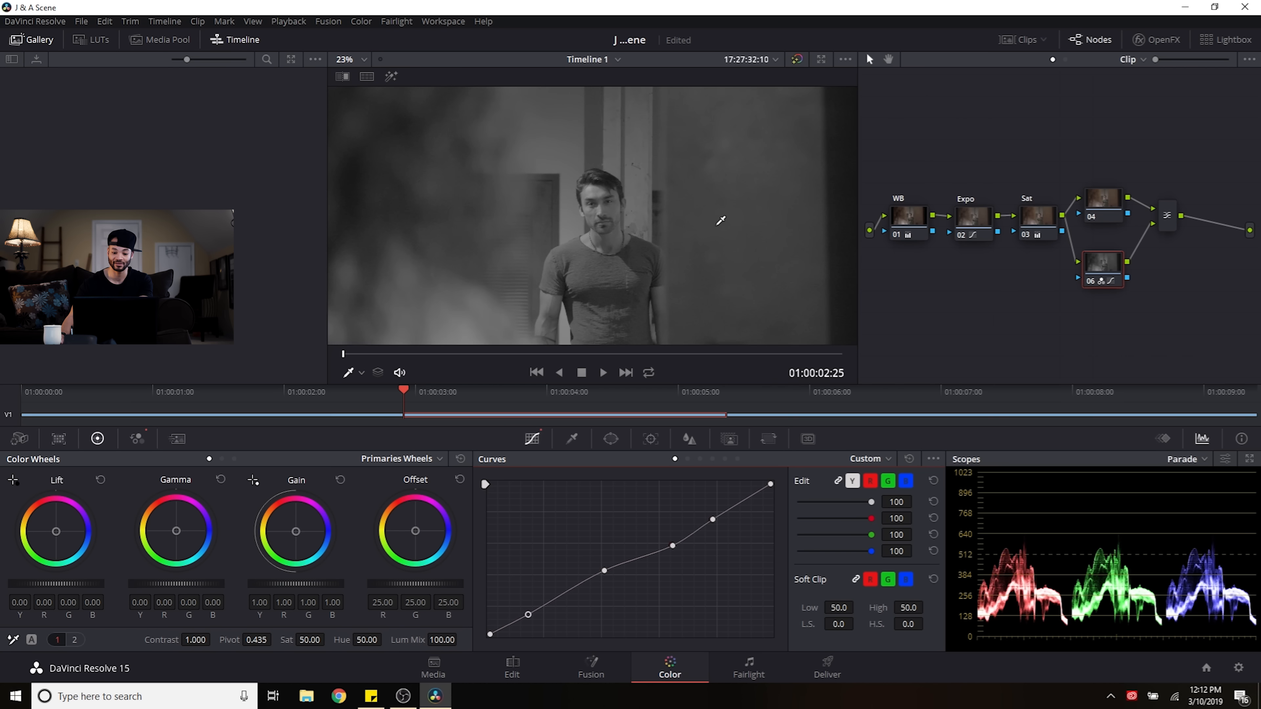
pyautogui.click(1103, 260)
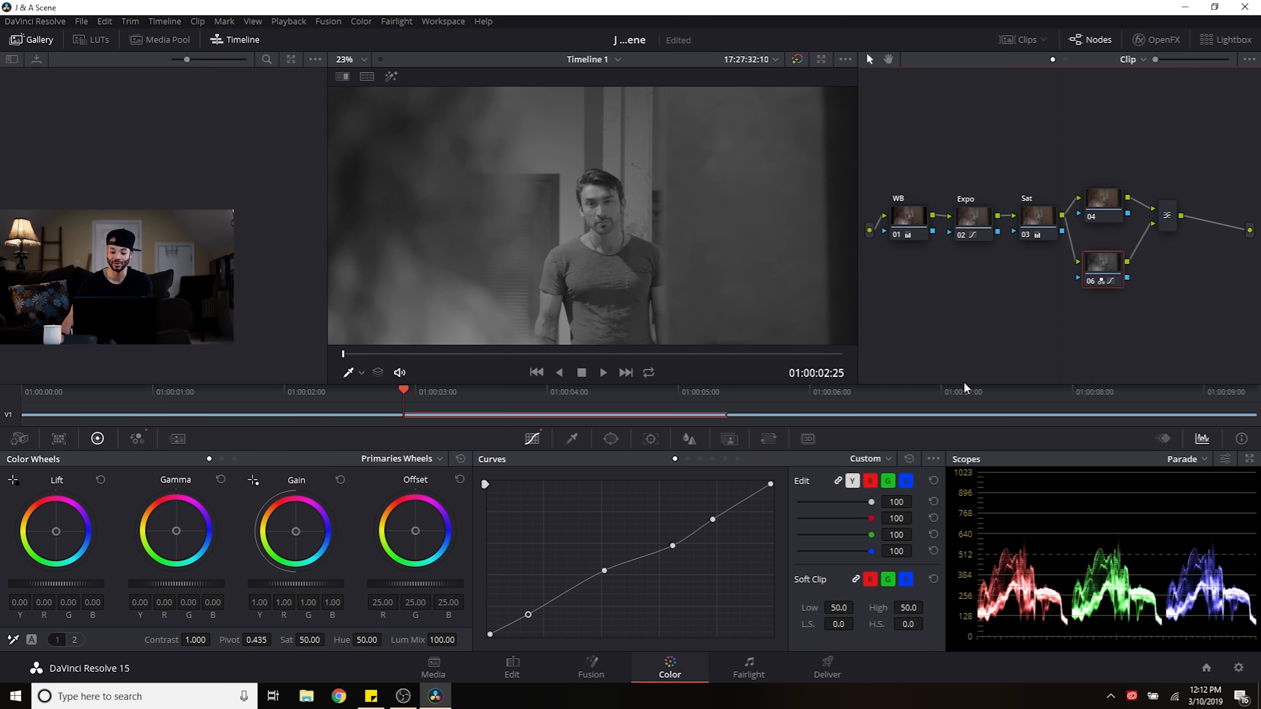
# Step: Reset the monochrome node's custom curve to compare the man's face without it, and undo the reset
pyautogui.click(910, 459)
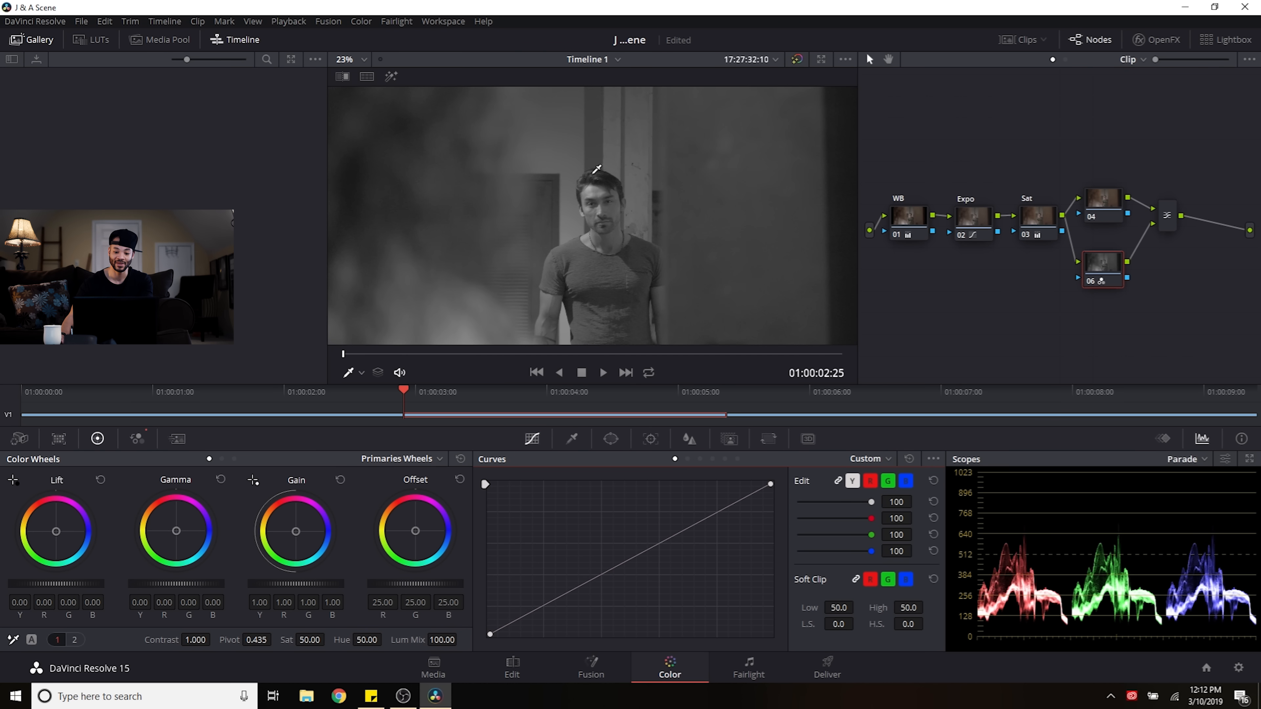
pyautogui.scroll(4, 621, 223)
pyautogui.scroll(2, 621, 223)
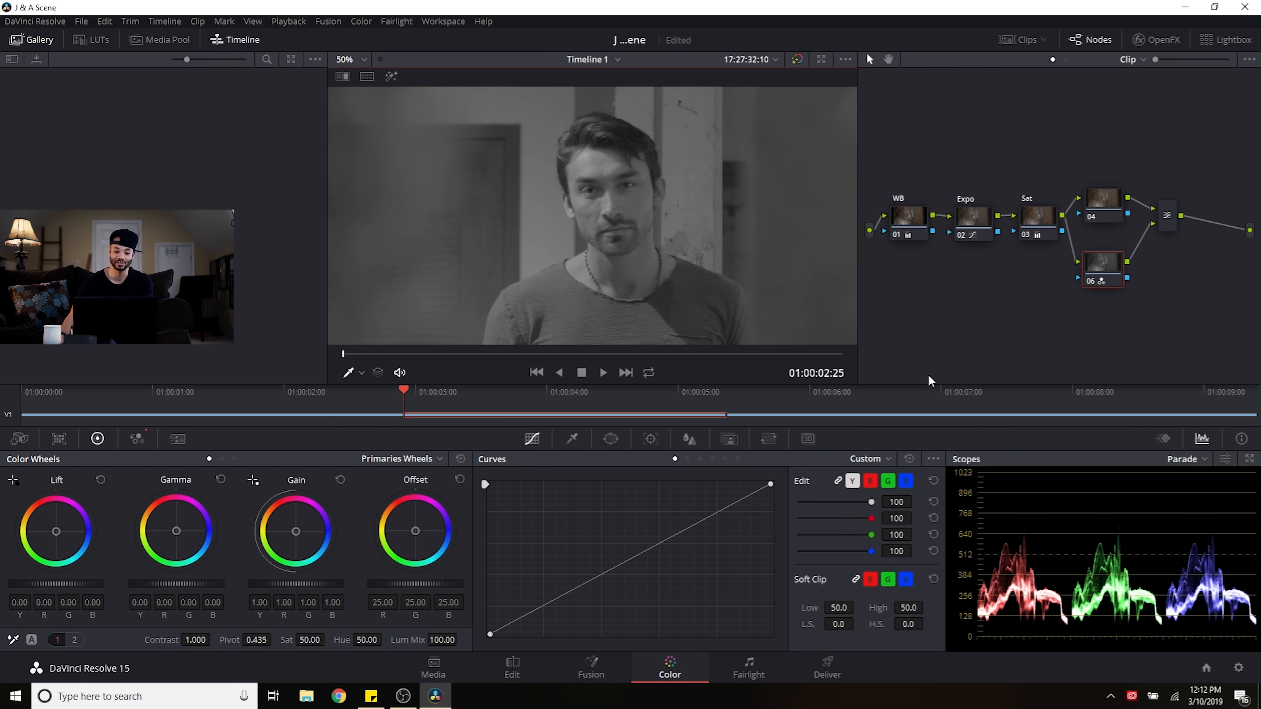
pyautogui.hotkey('ctrl', 'z')
pyautogui.scroll(-2, 606, 189)
pyautogui.scroll(-1, 609, 184)
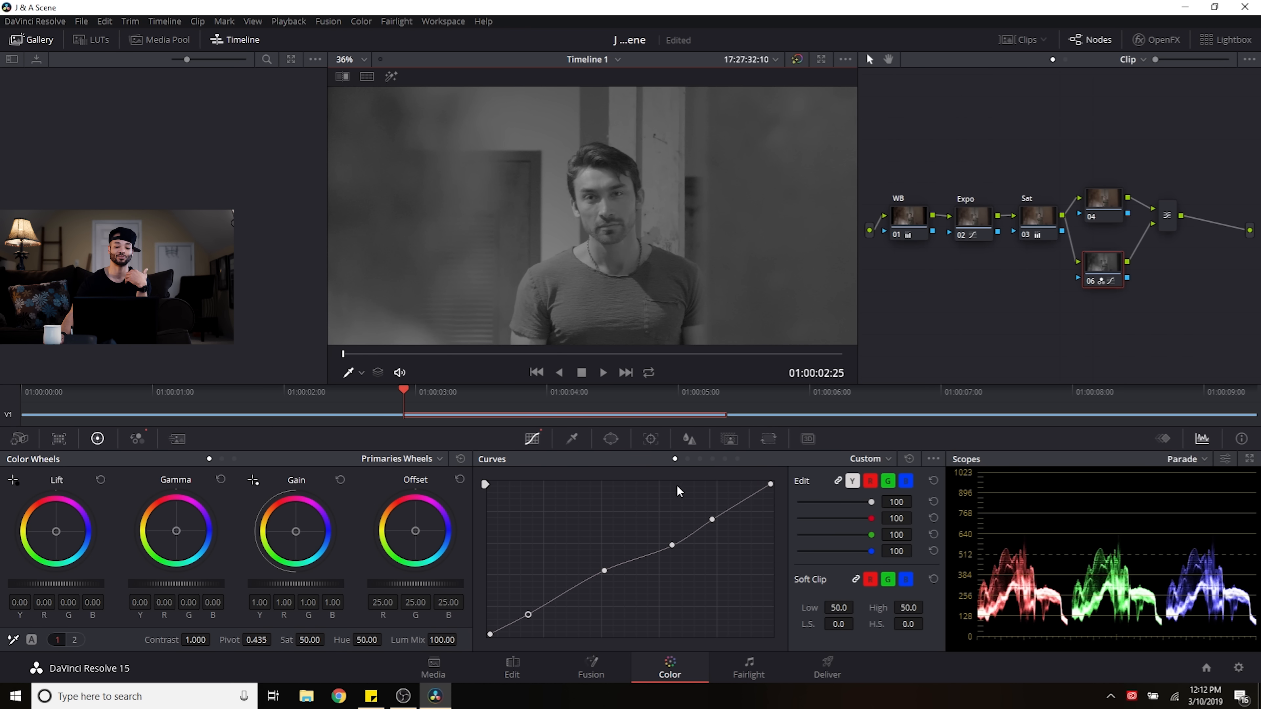
# Step: Nudge the upper-midtone point of the monochrome node's custom curve slightly toward the shadows
pyautogui.click(671, 545)
pyautogui.moveTo(670, 546); pyautogui.dragTo(670, 545)
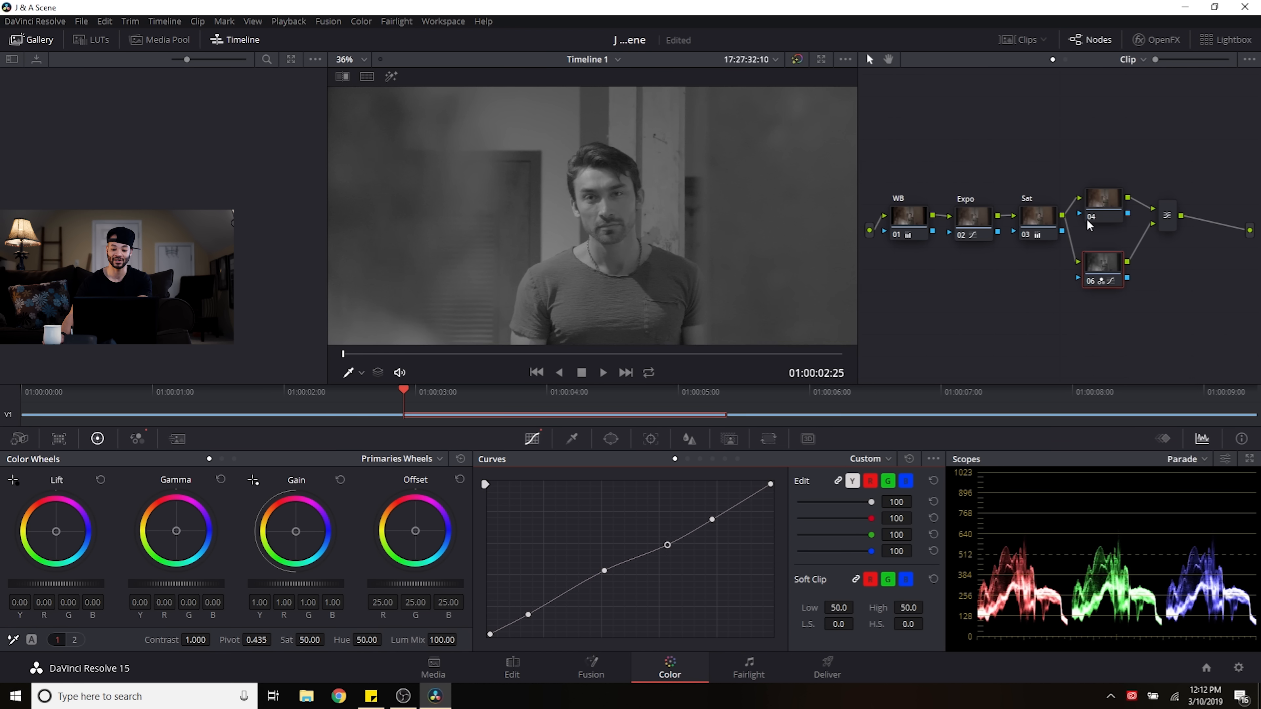
# Step: Set the composite mode of the mixer node joining the two branches to Softlight and check the blended picture
pyautogui.click(1107, 263)
pyautogui.click(1168, 216)
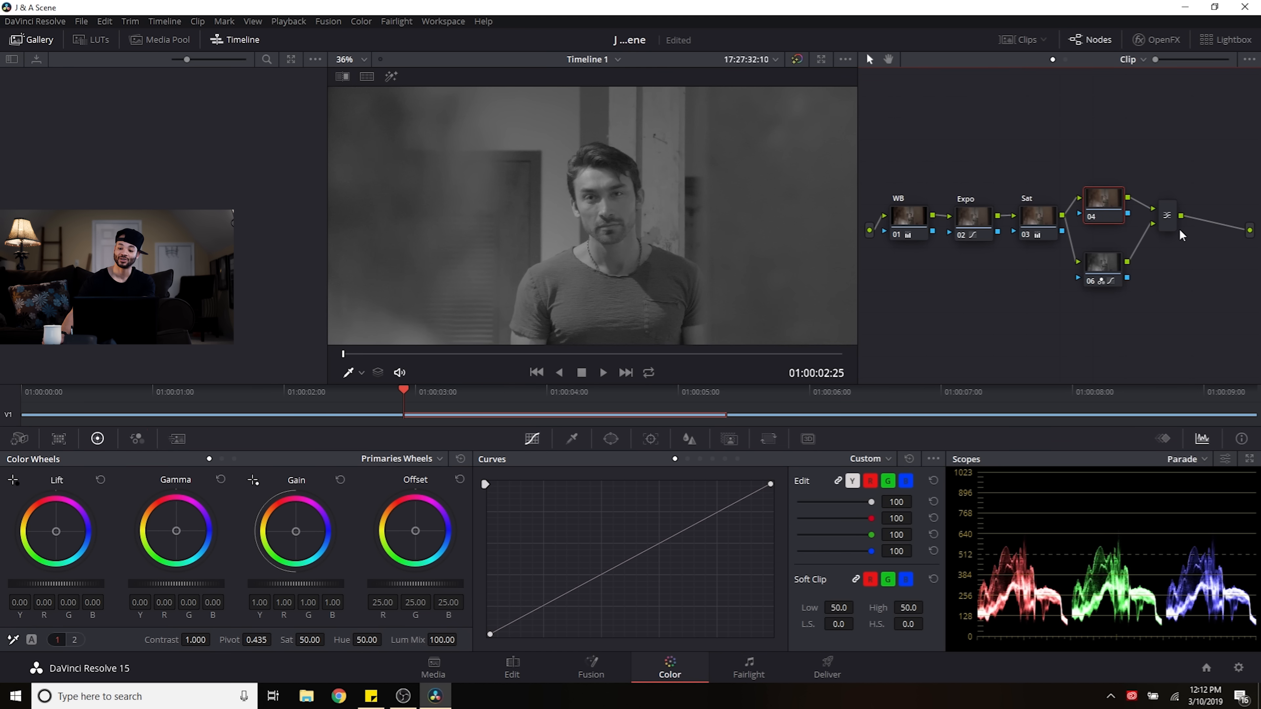
pyautogui.rightClick(1172, 210)
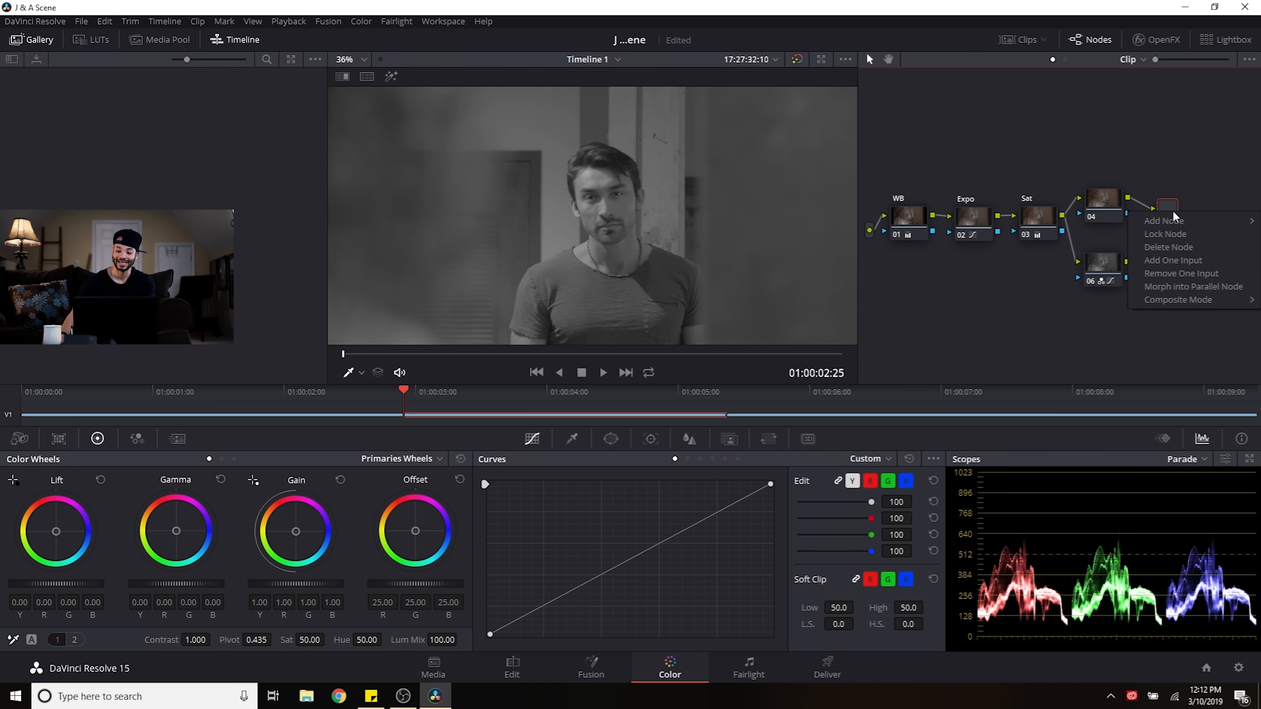
pyautogui.moveTo(1180, 299)
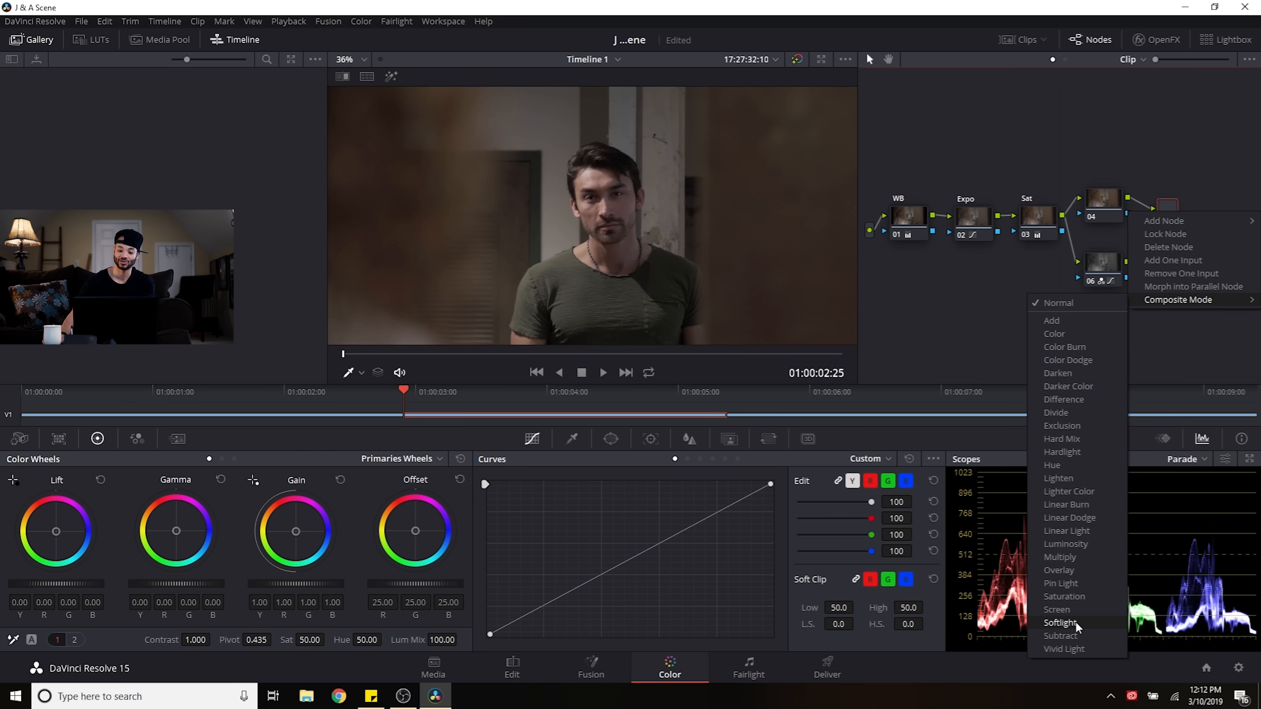
pyautogui.click(1060, 623)
pyautogui.scroll(-3, 660, 223)
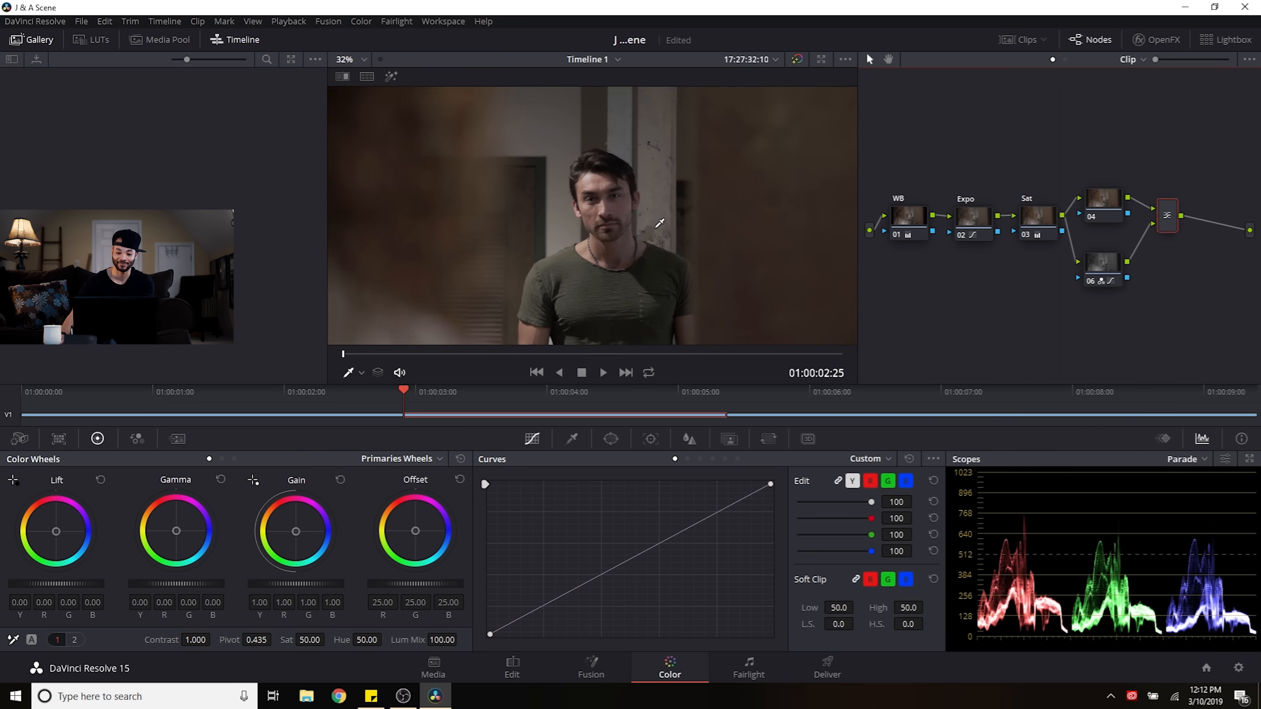
pyautogui.scroll(-2, 659, 223)
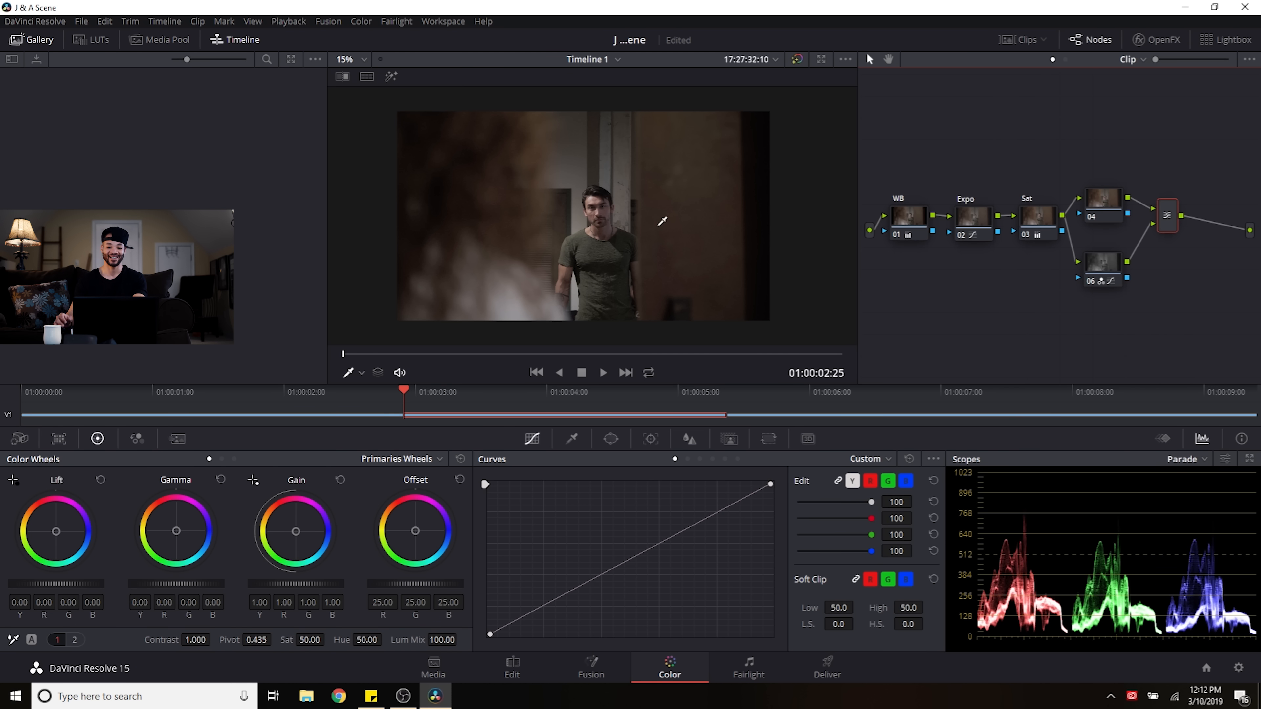
pyautogui.scroll(5, 664, 221)
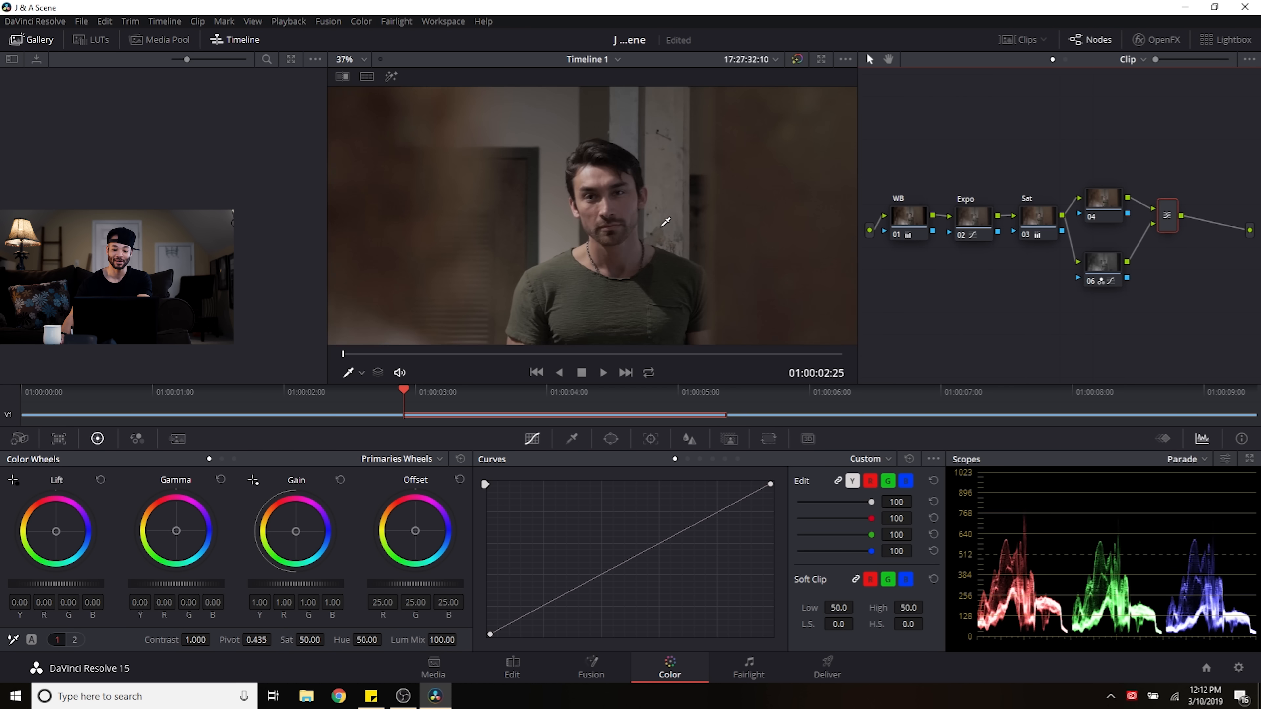
pyautogui.scroll(1, 665, 222)
# Step: Raise the shadow and lower-midtone points of the monochrome node's custom curve to lift the darker tones
pyautogui.click(1111, 268)
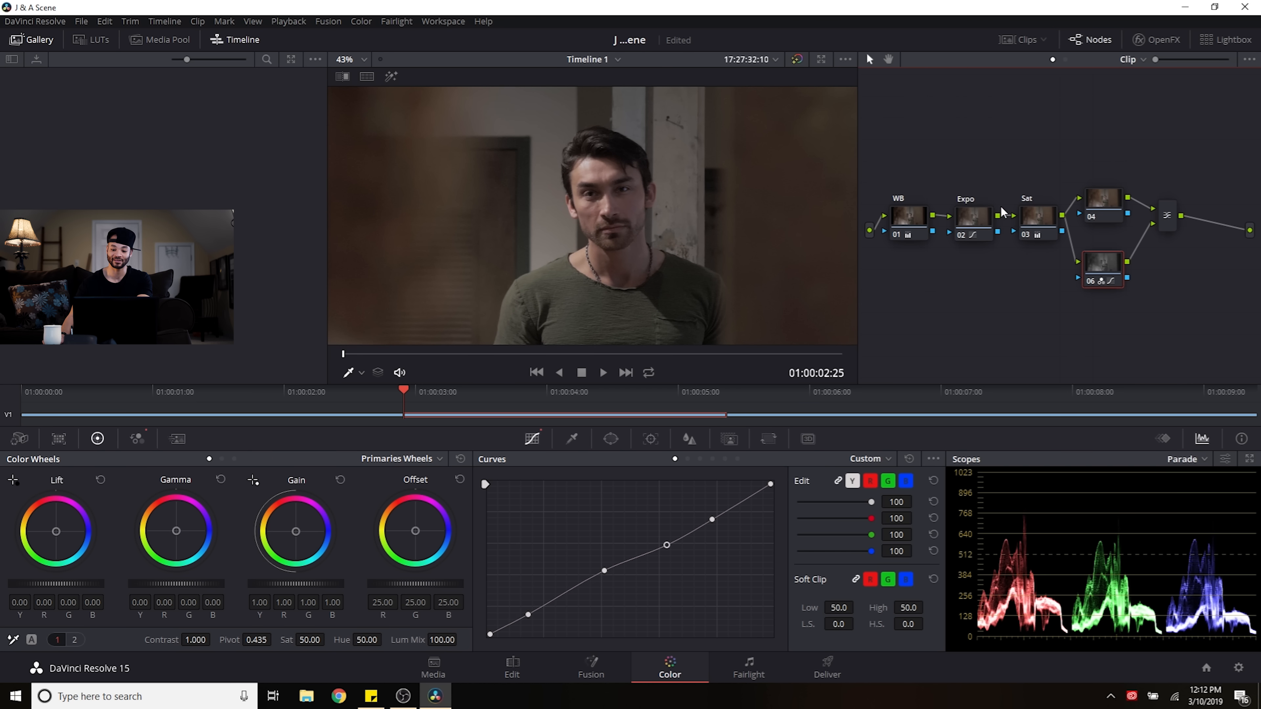
pyautogui.click(974, 215)
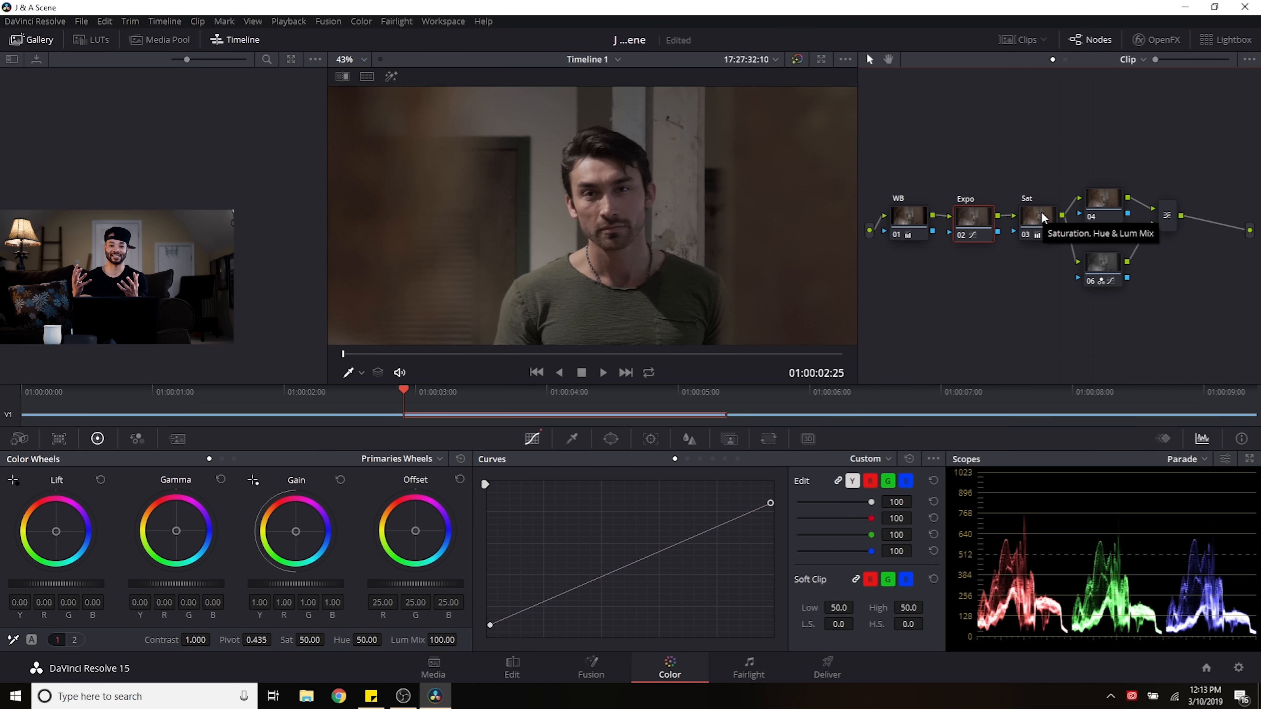
pyautogui.click(1108, 262)
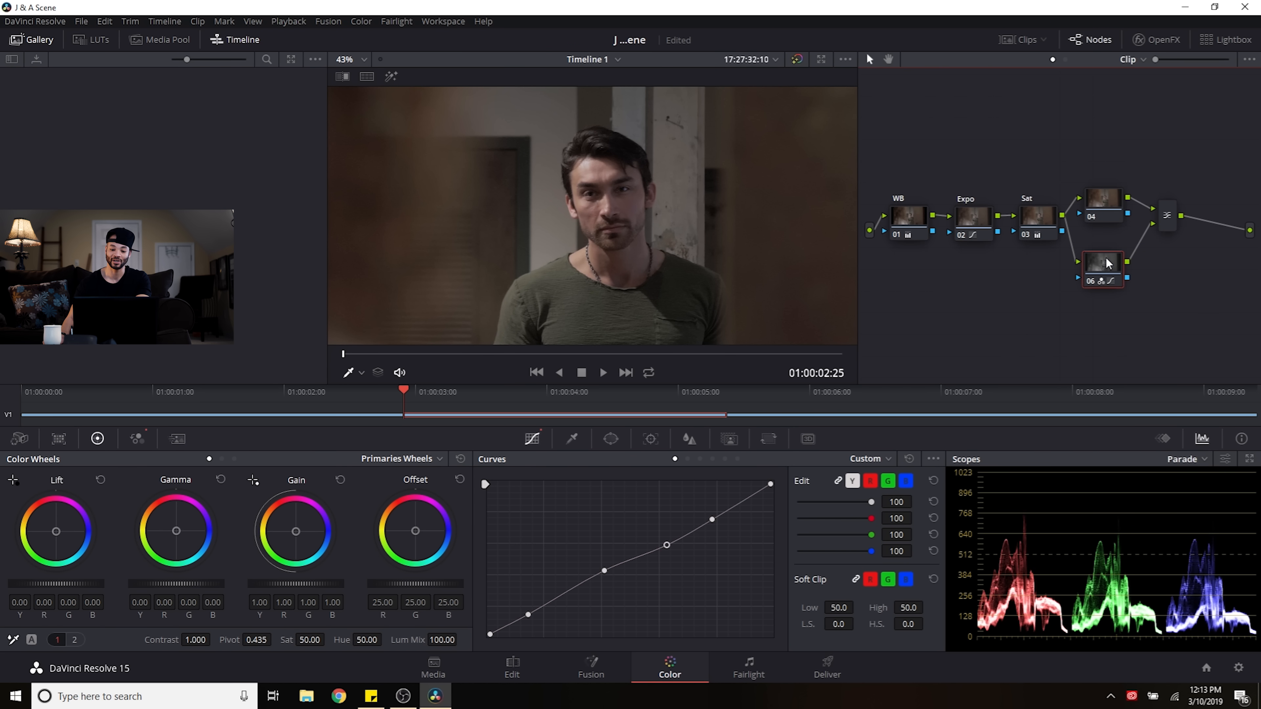
pyautogui.moveTo(529, 615)
pyautogui.mouseDown()
pyautogui.moveTo(534, 590)
pyautogui.moveTo(537, 607)
pyautogui.mouseUp()
pyautogui.moveTo(604, 572); pyautogui.dragTo(598, 560)
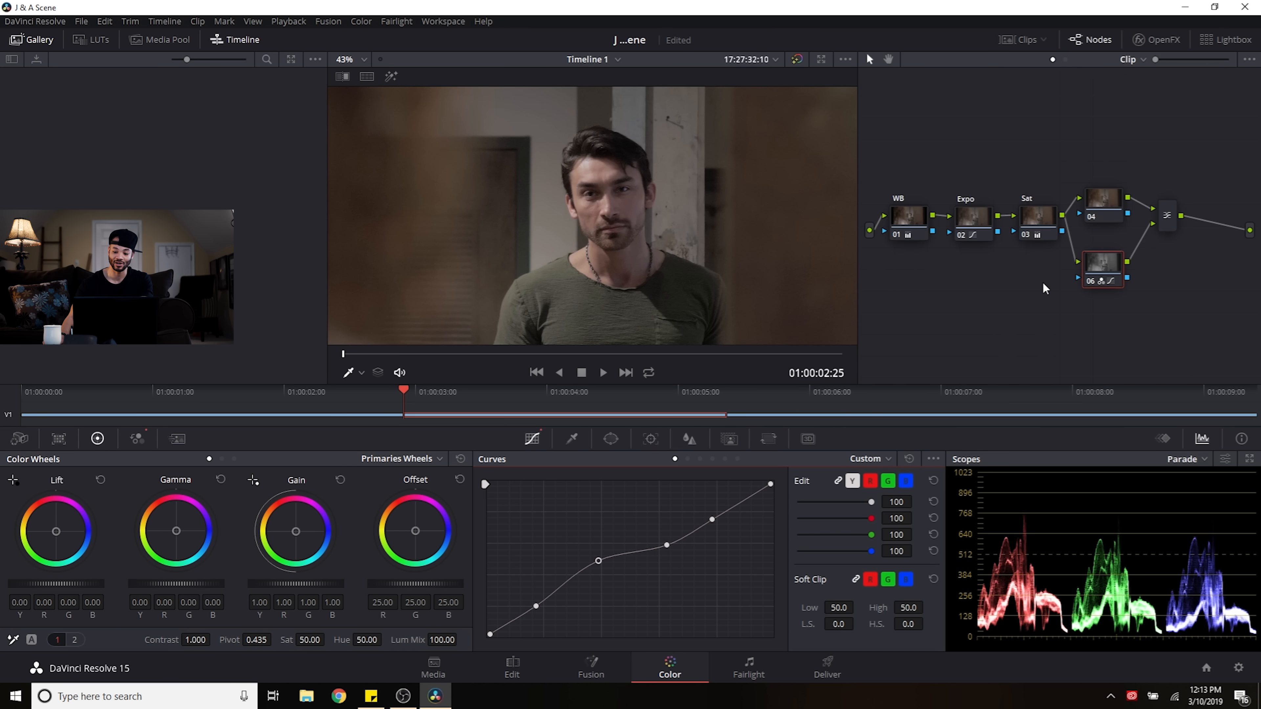
# Step: Reset the monochrome node's custom curve to compare the Softlight blend without it, and restore the curve
pyautogui.scroll(-4, 615, 257)
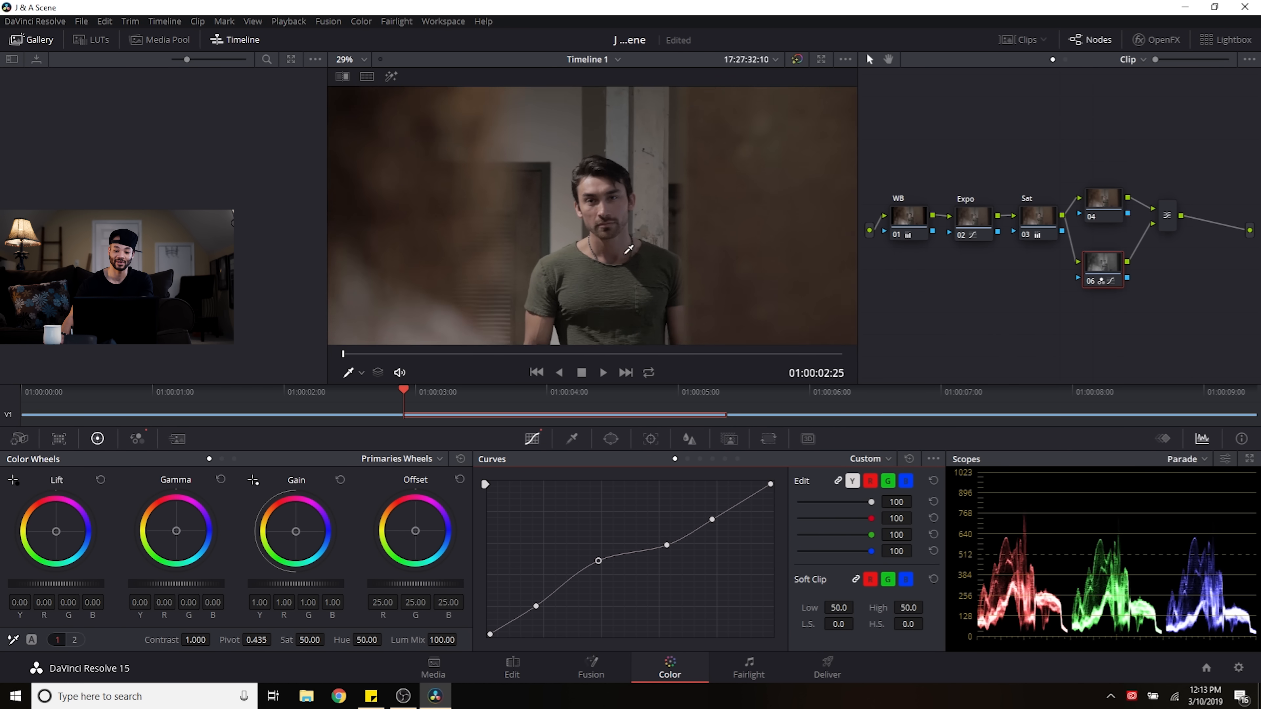
pyautogui.click(910, 459)
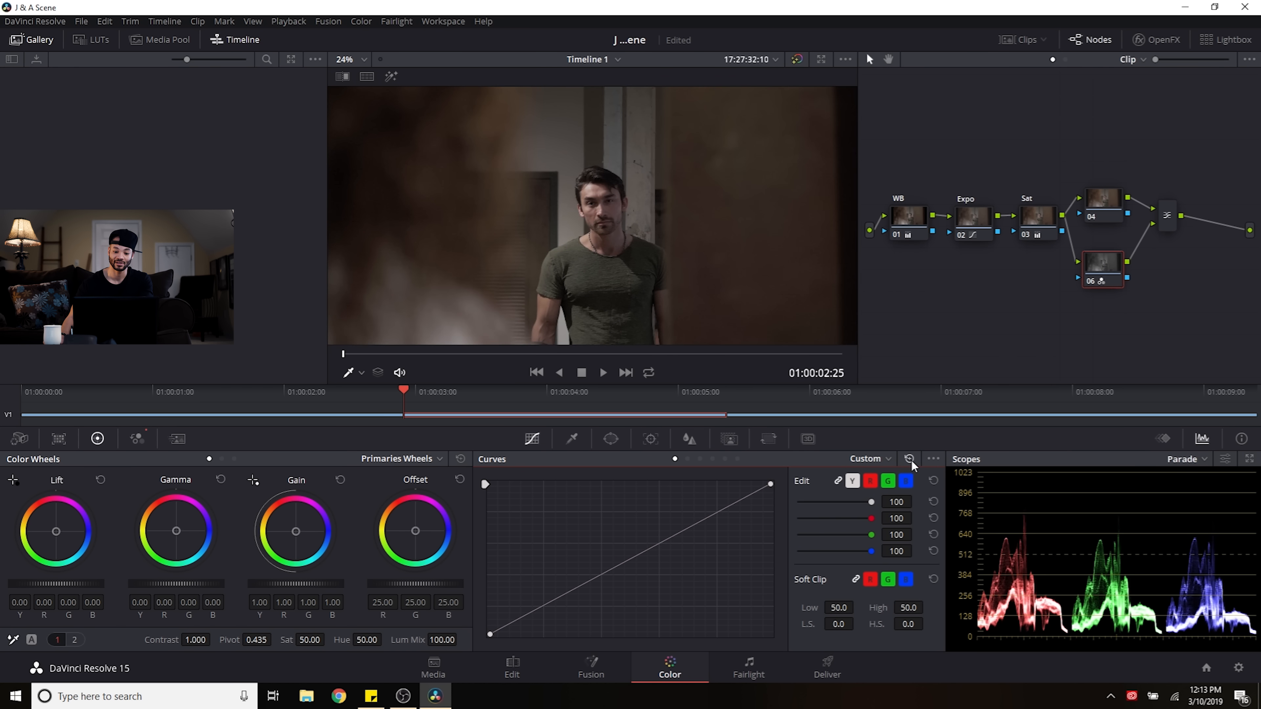
pyautogui.scroll(2, 674, 241)
pyautogui.scroll(2, 674, 241)
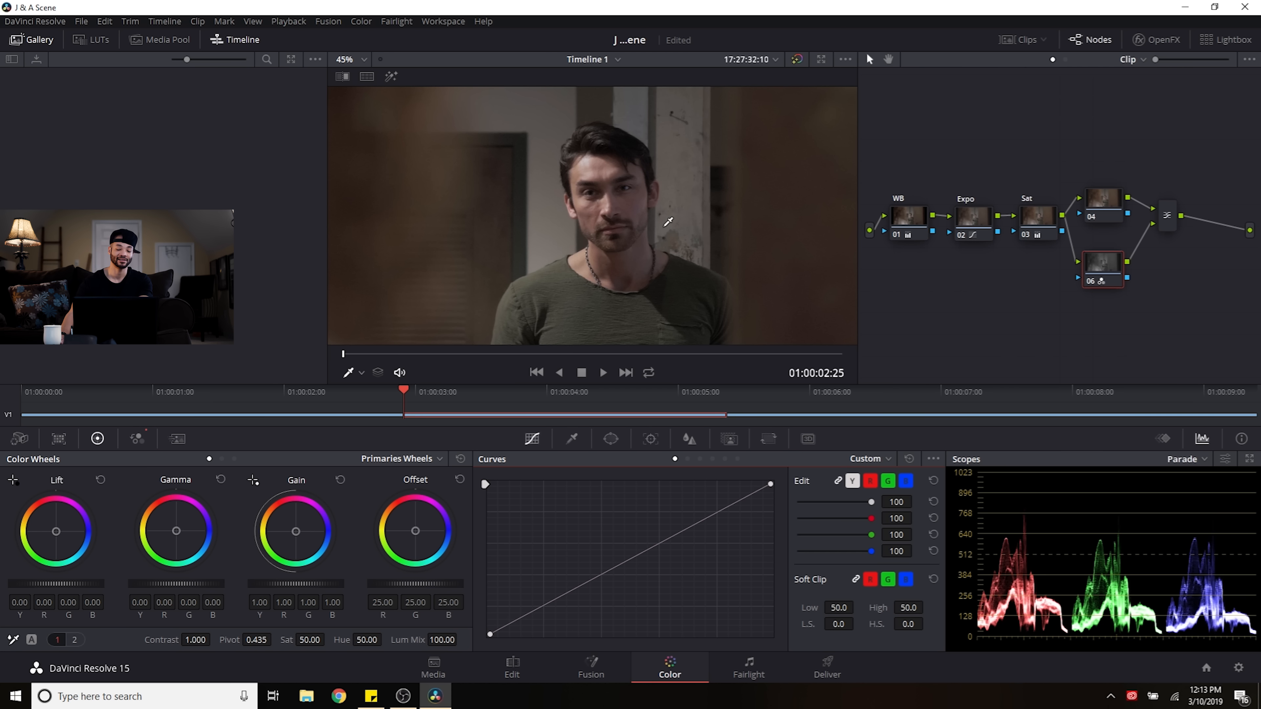
pyautogui.scroll(-3, 670, 223)
pyautogui.hotkey('ctrl', 'shift', 'z')
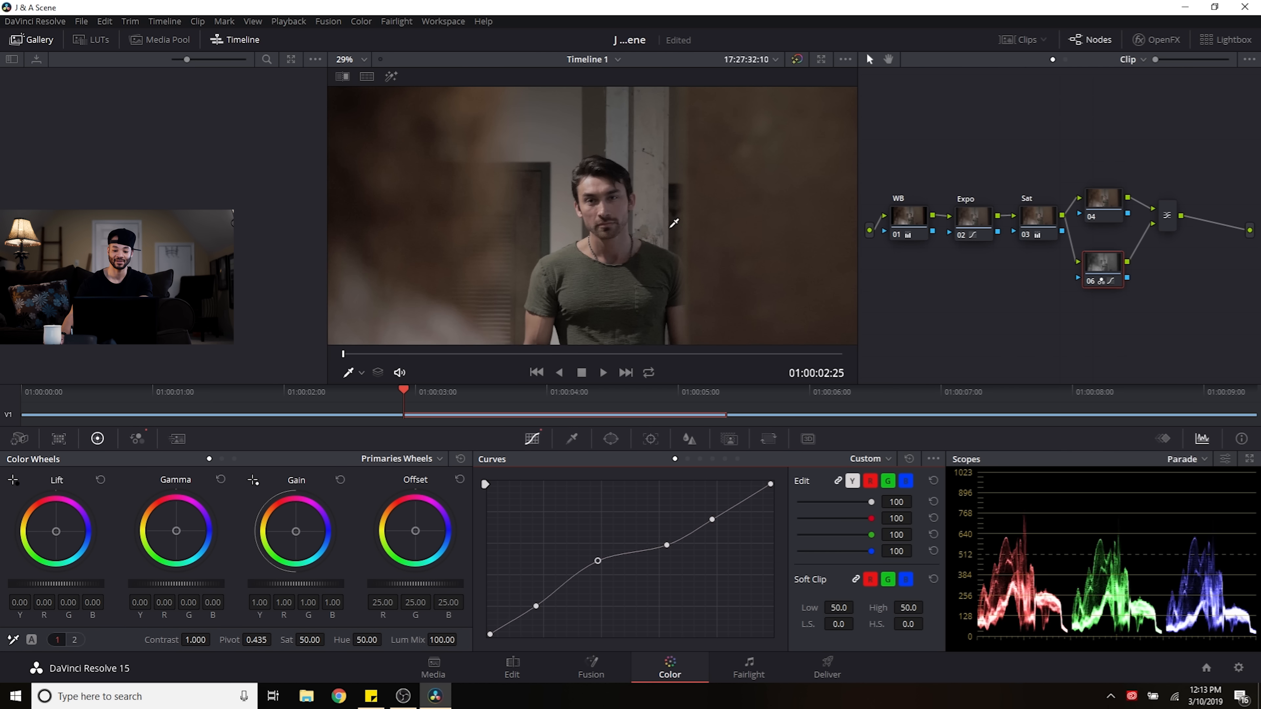
# Step: Shift the shadow point of the monochrome node's custom curve slightly toward the black end
pyautogui.scroll(-2, 675, 223)
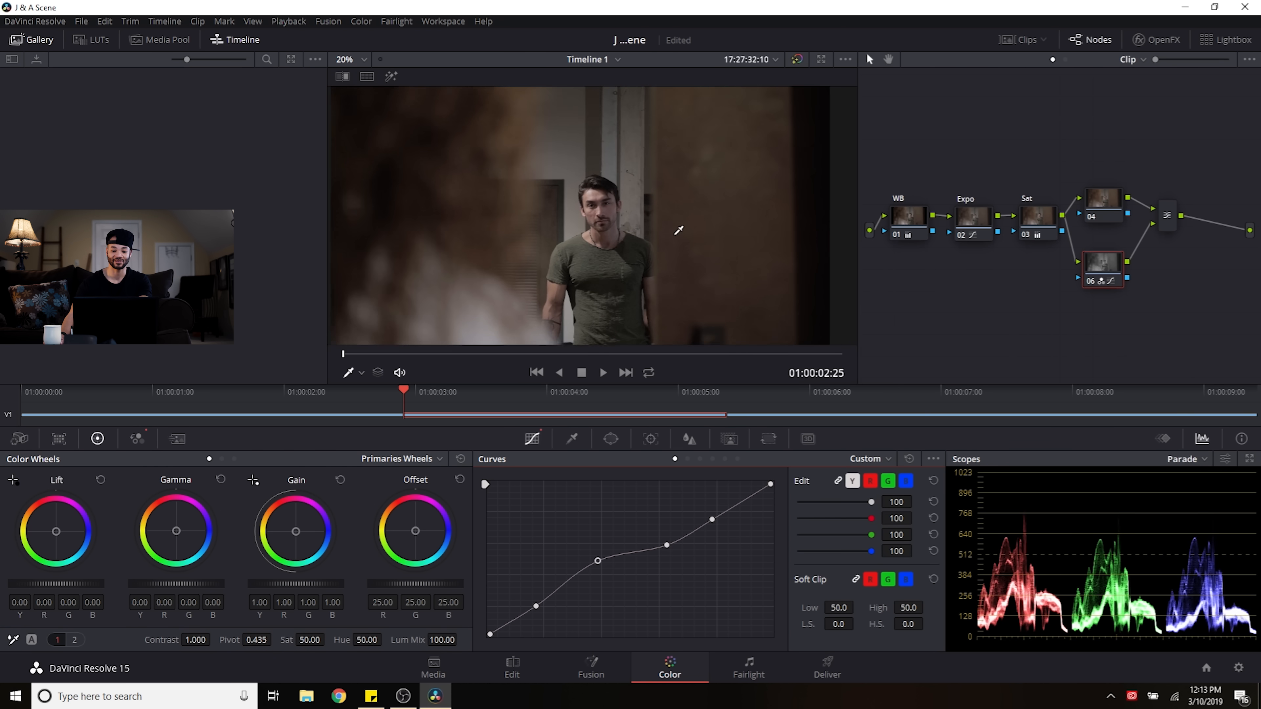
pyautogui.click(533, 605)
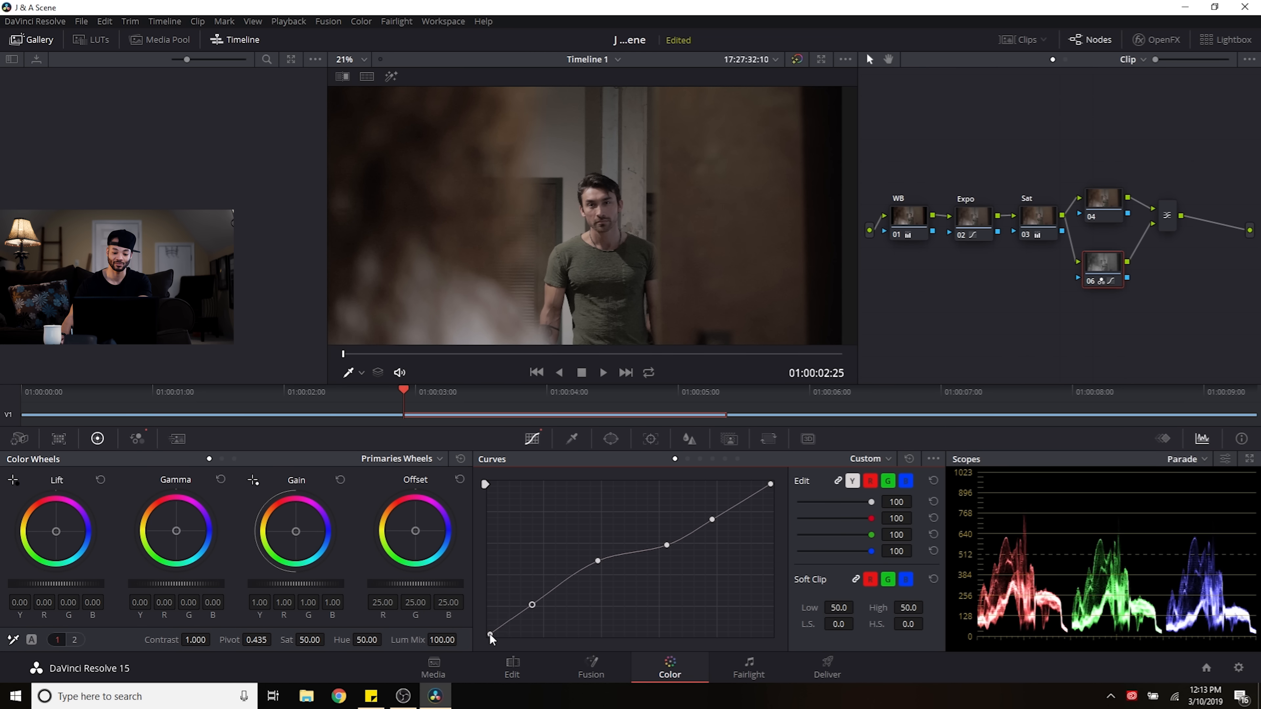
# Step: Compare the man's face with the monochrome node disabled and enabled
pyautogui.click(1100, 200)
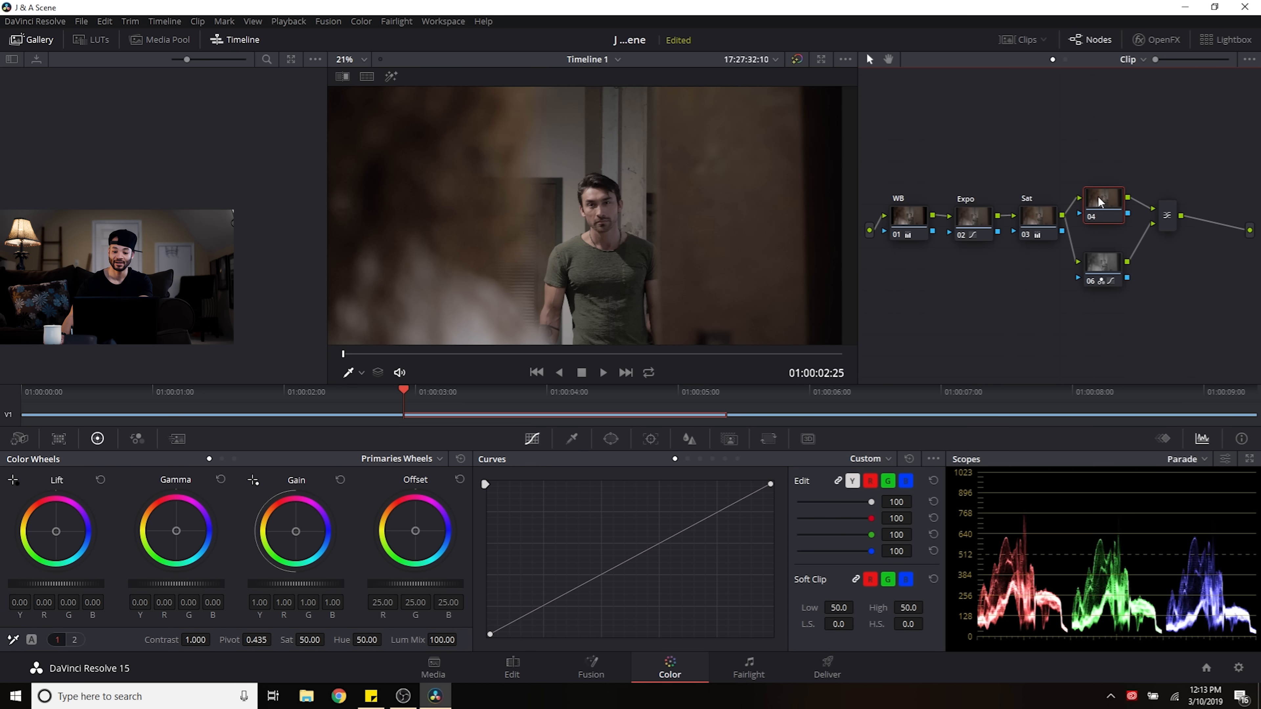
pyautogui.scroll(5, 621, 234)
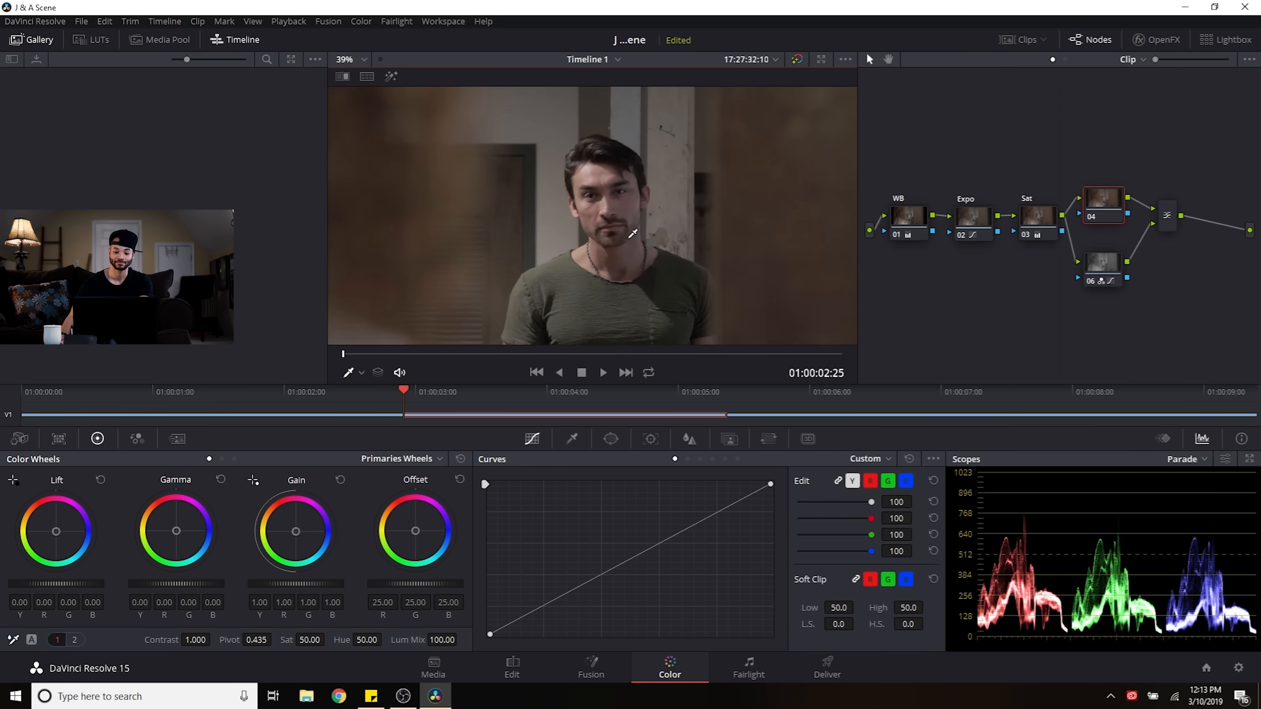
pyautogui.scroll(-1, 633, 233)
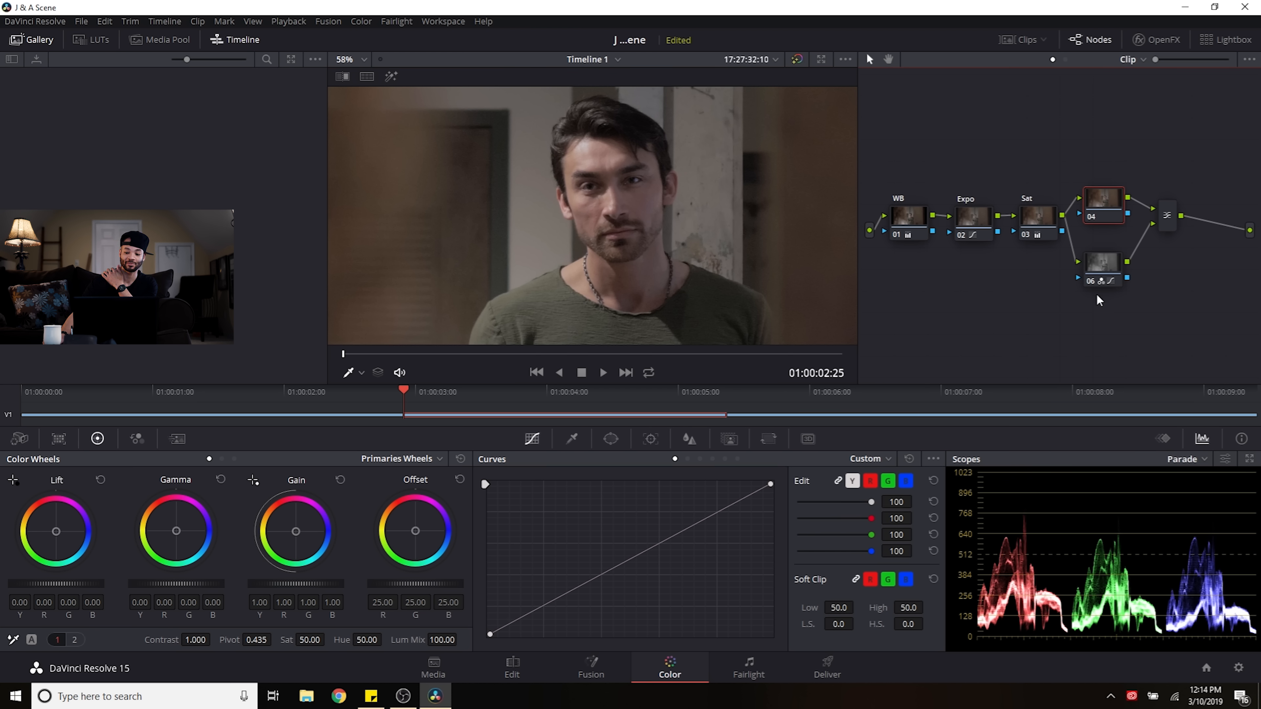
pyautogui.click(1091, 281)
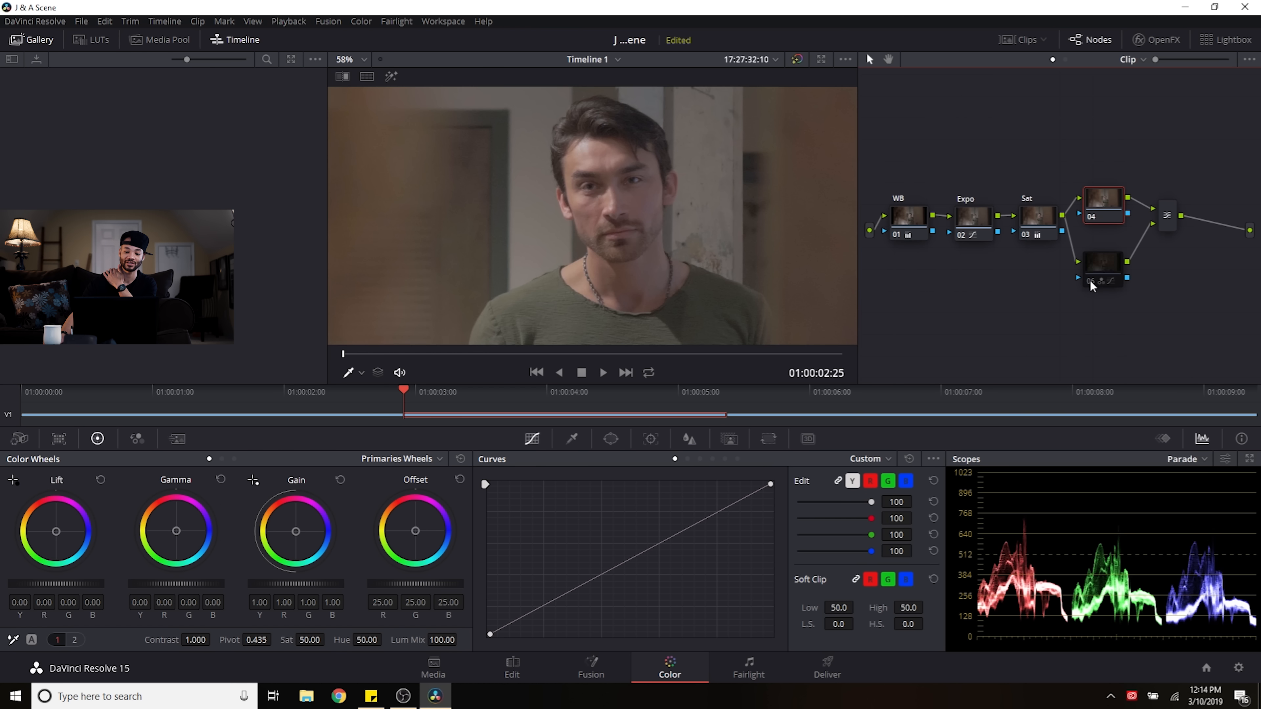
pyautogui.click(1091, 281)
pyautogui.click(1111, 266)
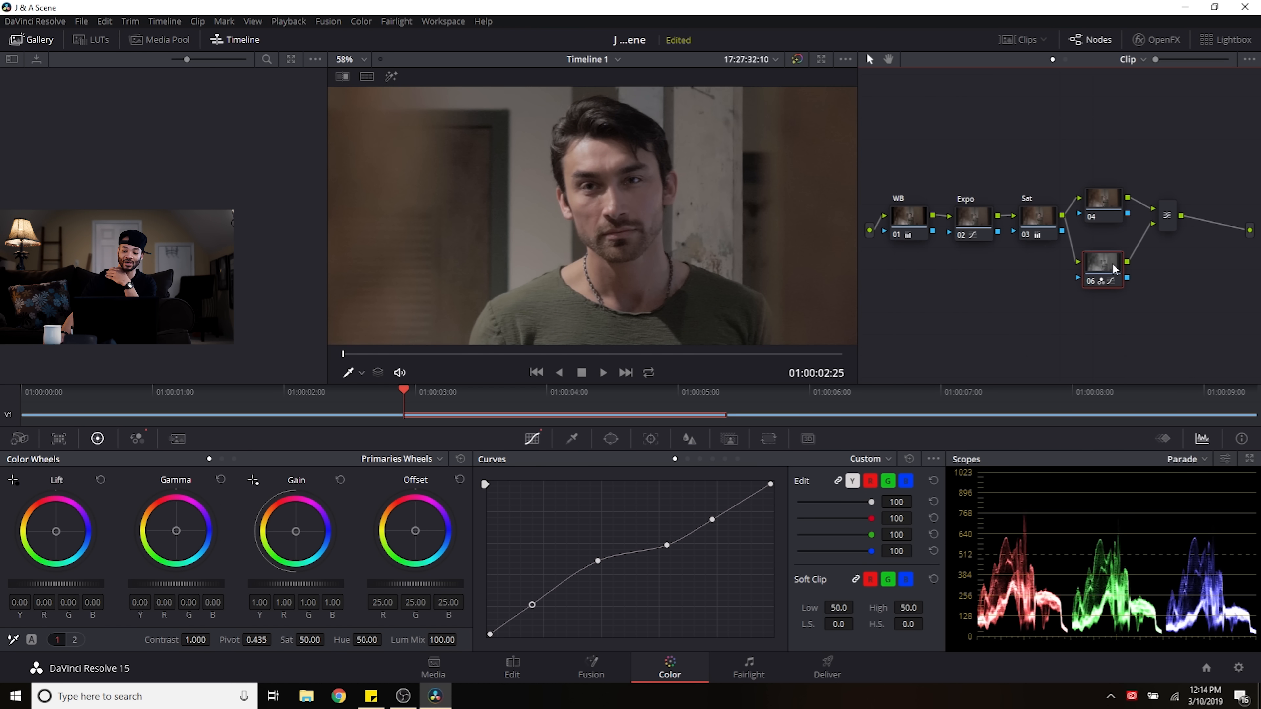
# Step: Try midtone detail values of -40.50, 100.00, 45.00 and -6.50 on the upper parallel node
pyautogui.click(1108, 195)
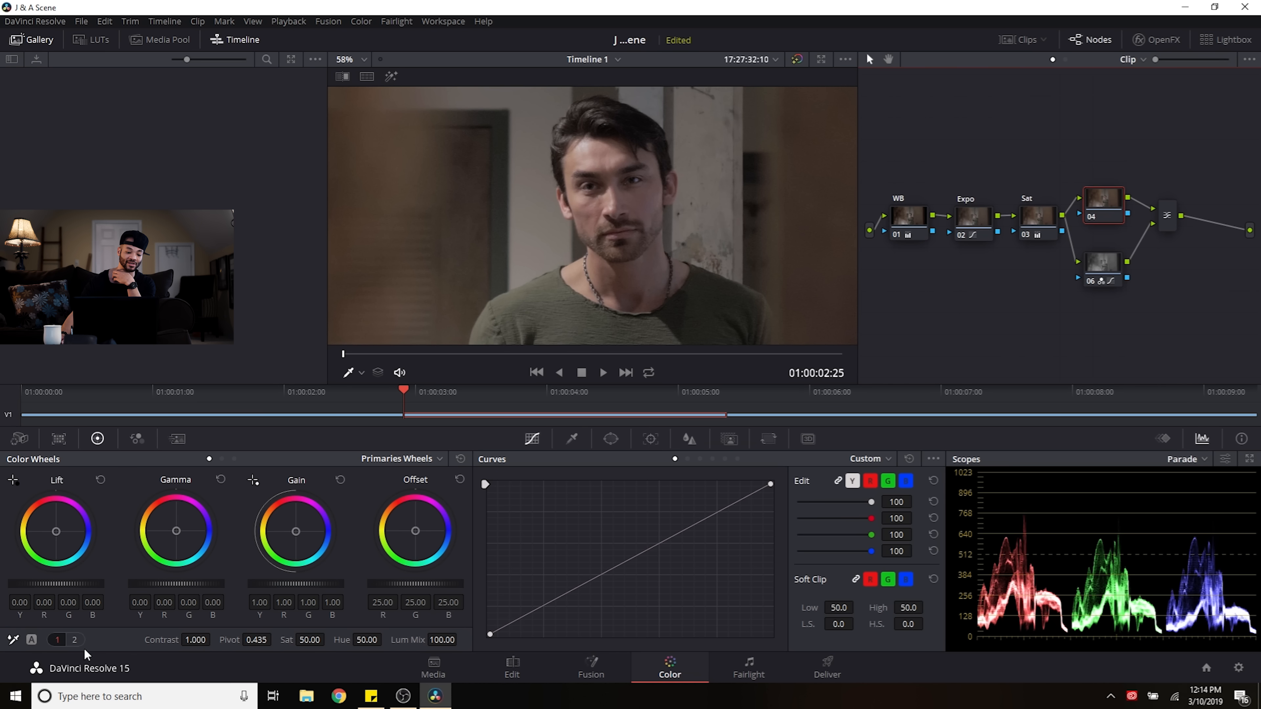
pyautogui.click(74, 640)
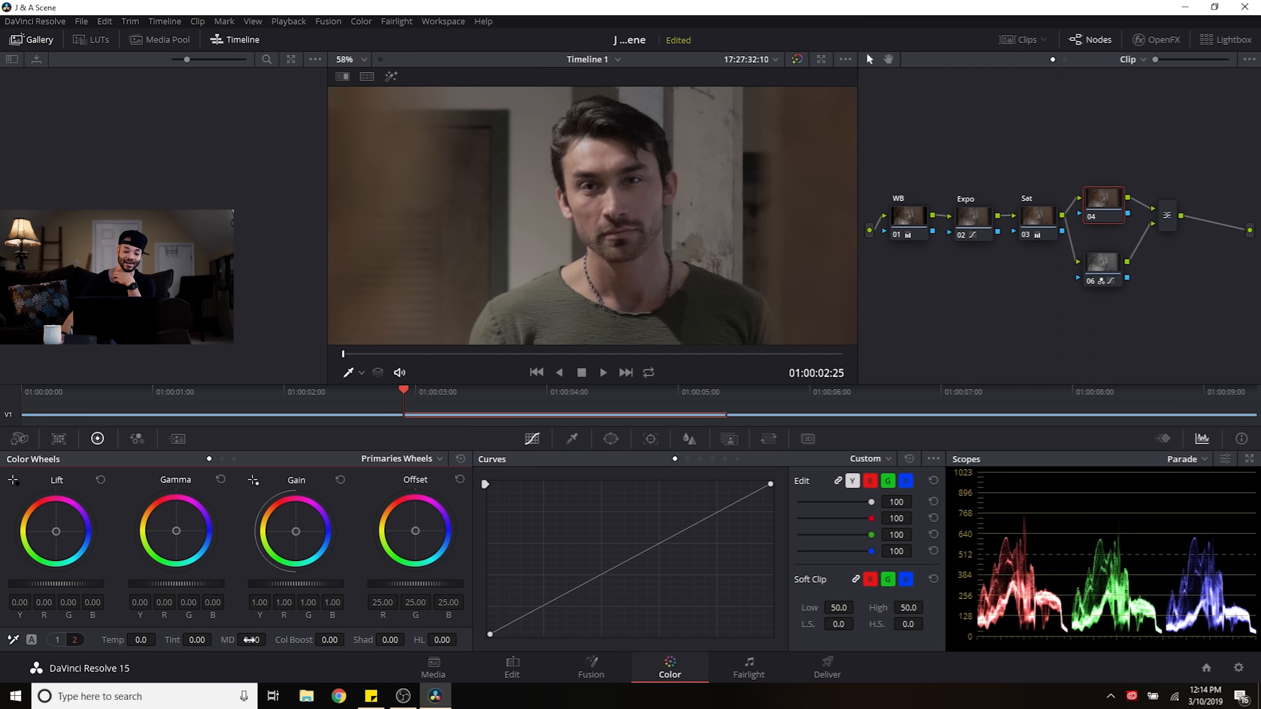
pyautogui.moveTo(251, 640); pyautogui.dragTo(243, 640)
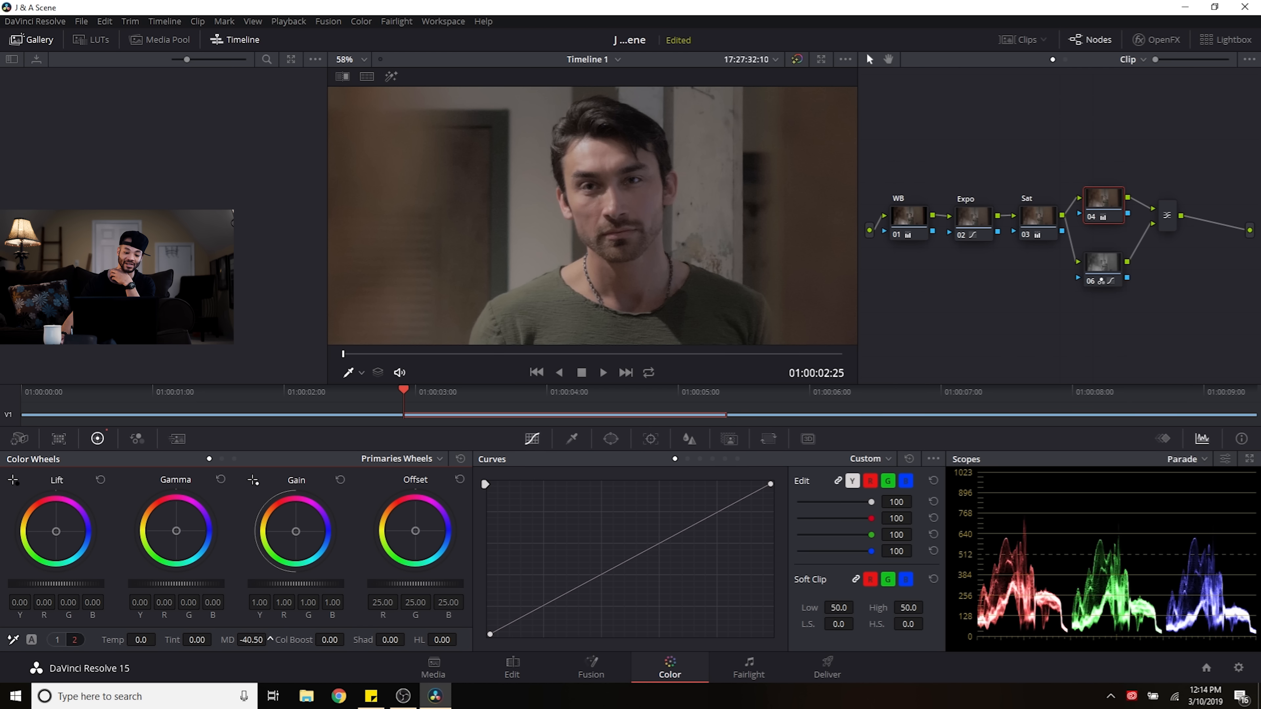
pyautogui.moveTo(269, 640); pyautogui.dragTo(269, 640)
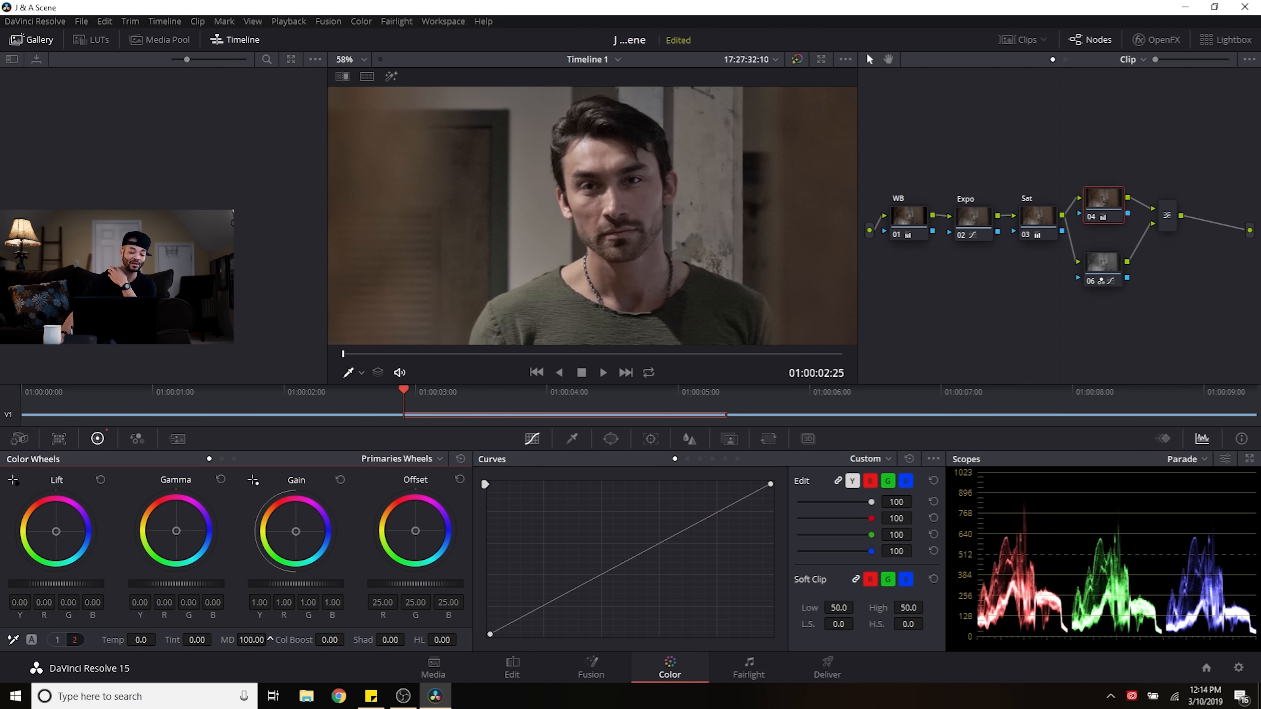
pyautogui.moveTo(270, 640); pyautogui.dragTo(269, 640)
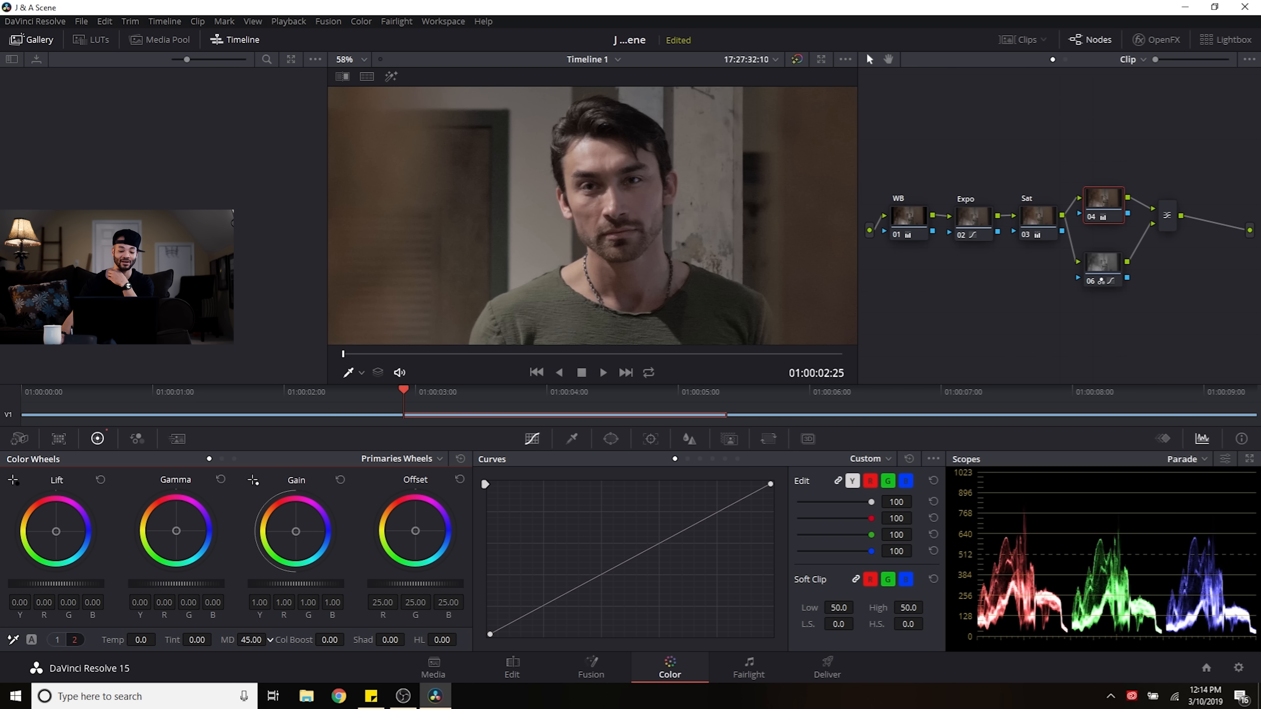
pyautogui.moveTo(270, 640); pyautogui.dragTo(270, 640)
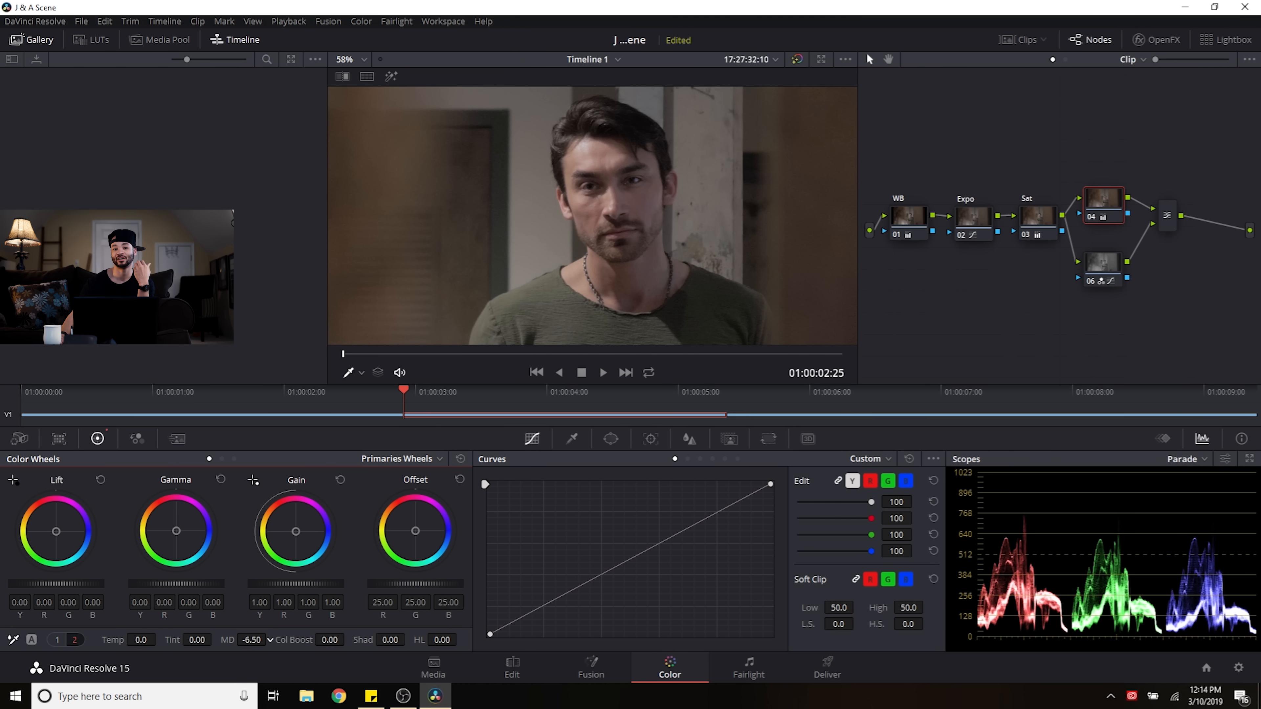
# Step: Try strongly negative midtone detail, down to -81.50, on the upper parallel node and reset it to 0.00
pyautogui.scroll(5, 591, 229)
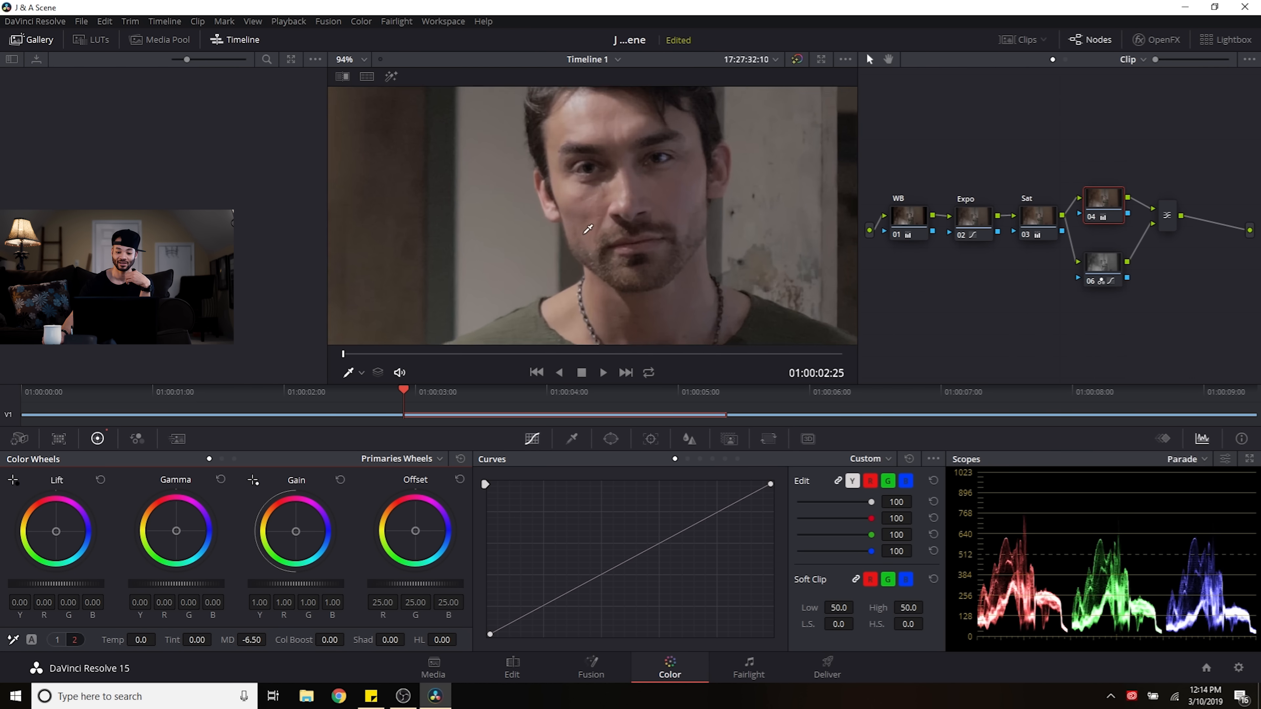
pyautogui.moveTo(249, 642); pyautogui.dragTo(249, 643)
pyautogui.doubleClick(249, 642)
pyautogui.moveTo(250, 642); pyautogui.dragTo(238, 642)
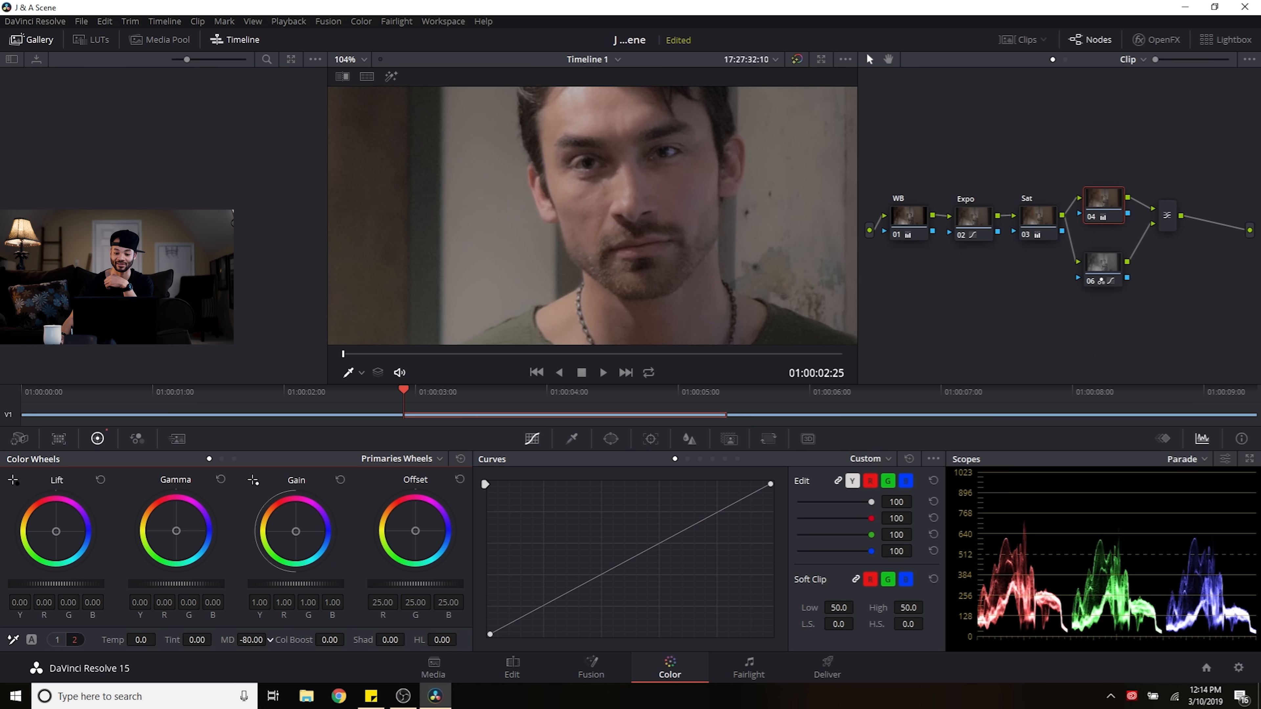
pyautogui.moveTo(270, 641); pyautogui.dragTo(274, 640)
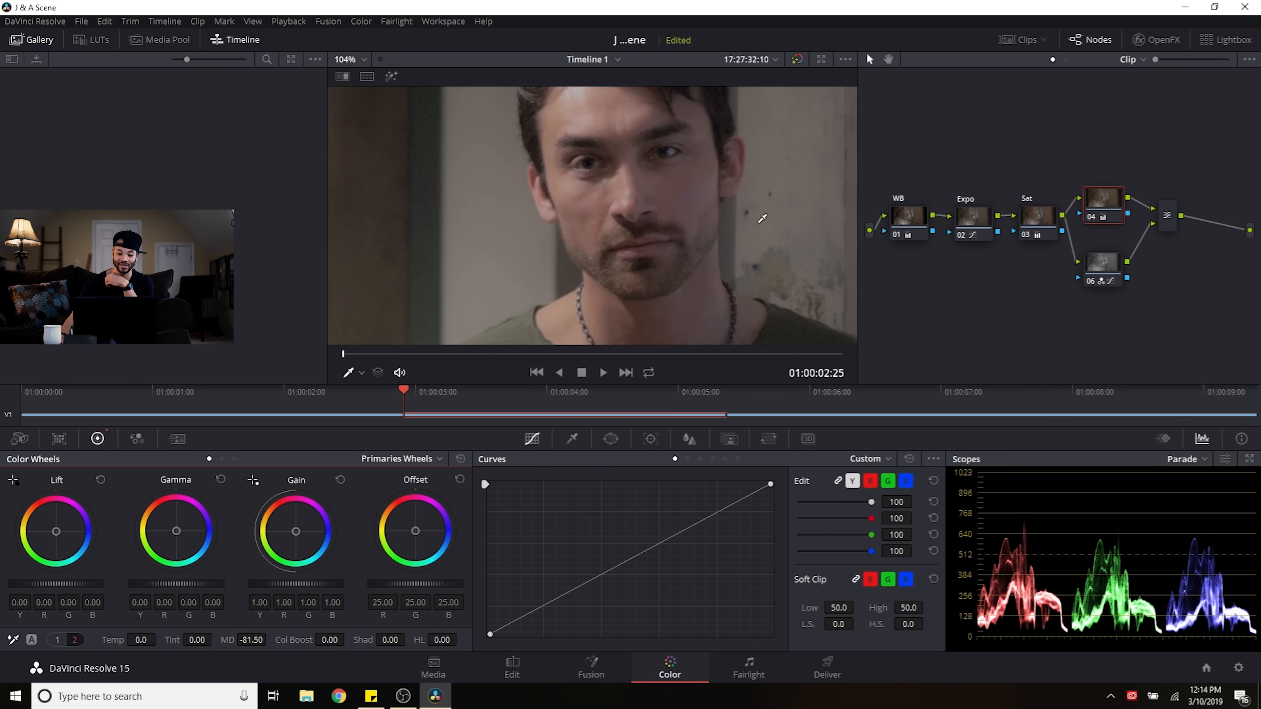
pyautogui.moveTo(254, 642)
pyautogui.mouseDown()
pyautogui.moveTo(267, 641)
pyautogui.moveTo(254, 642)
pyautogui.mouseUp()
pyautogui.doubleClick(253, 642)
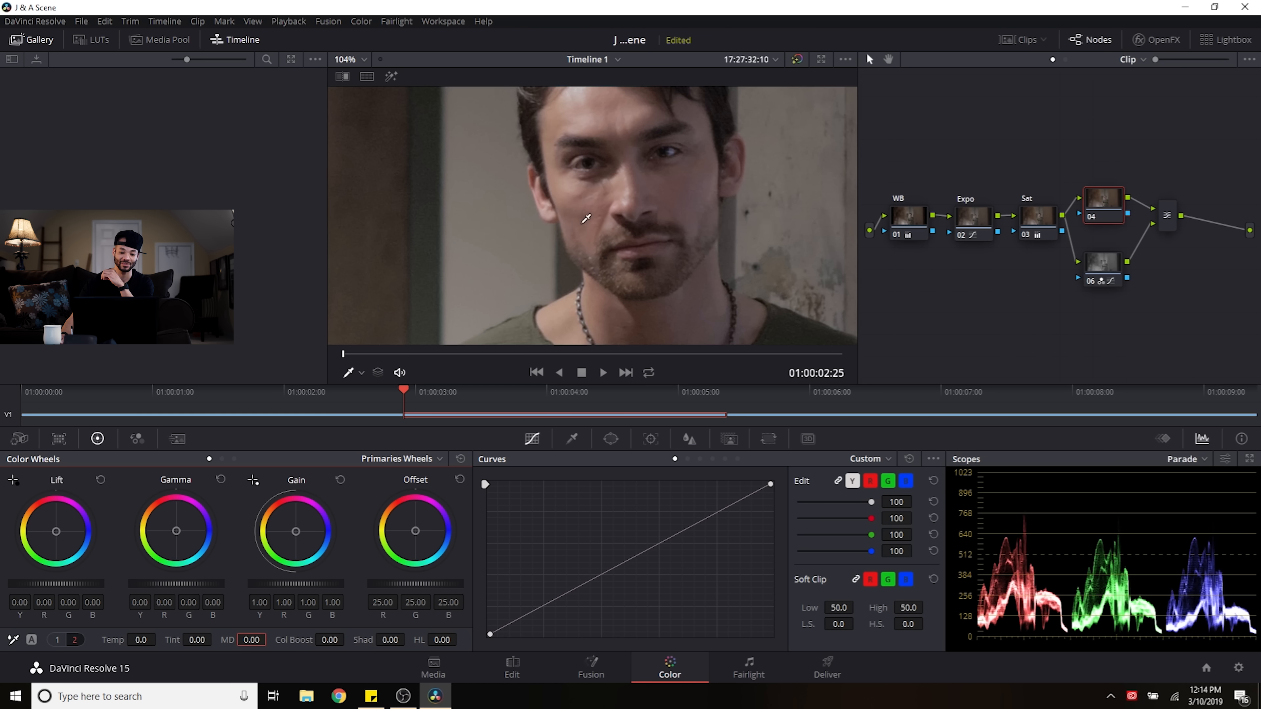
# Step: Set the midtone detail of the upper parallel node to -40.00 and check the whole frame
pyautogui.click(252, 641)
pyautogui.moveTo(253, 641); pyautogui.dragTo(233, 640)
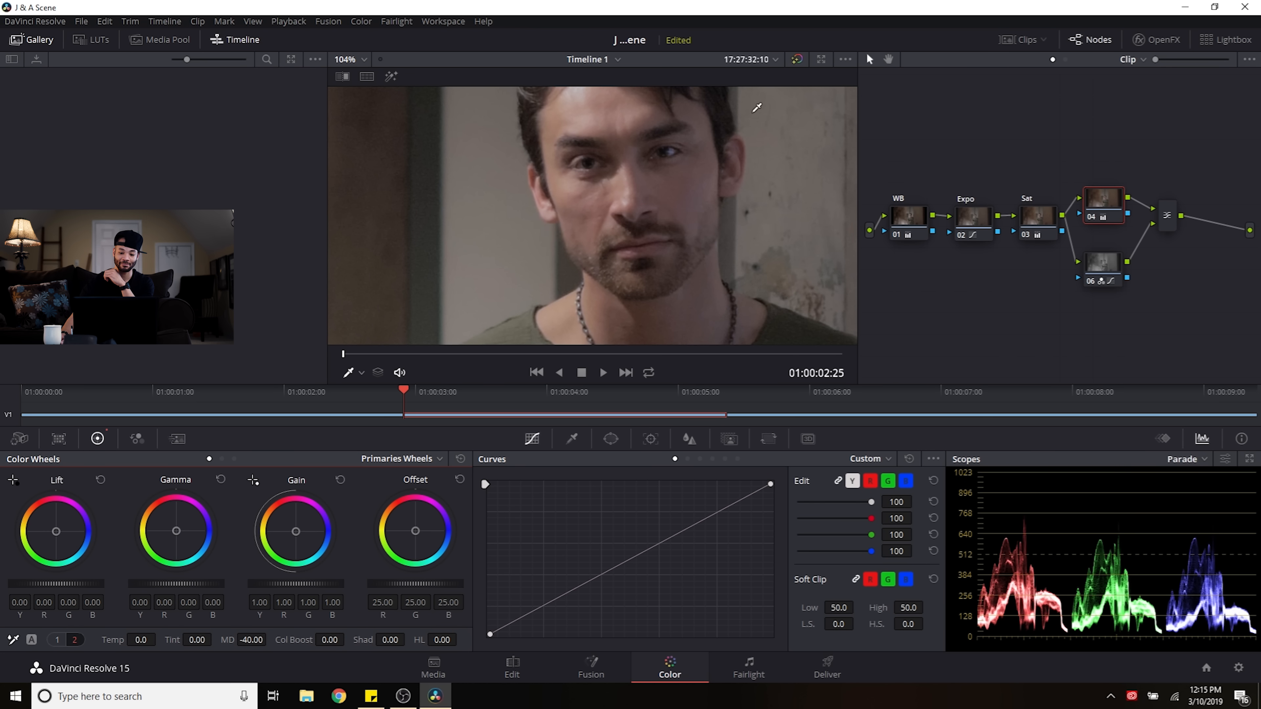
pyautogui.scroll(-5, 650, 216)
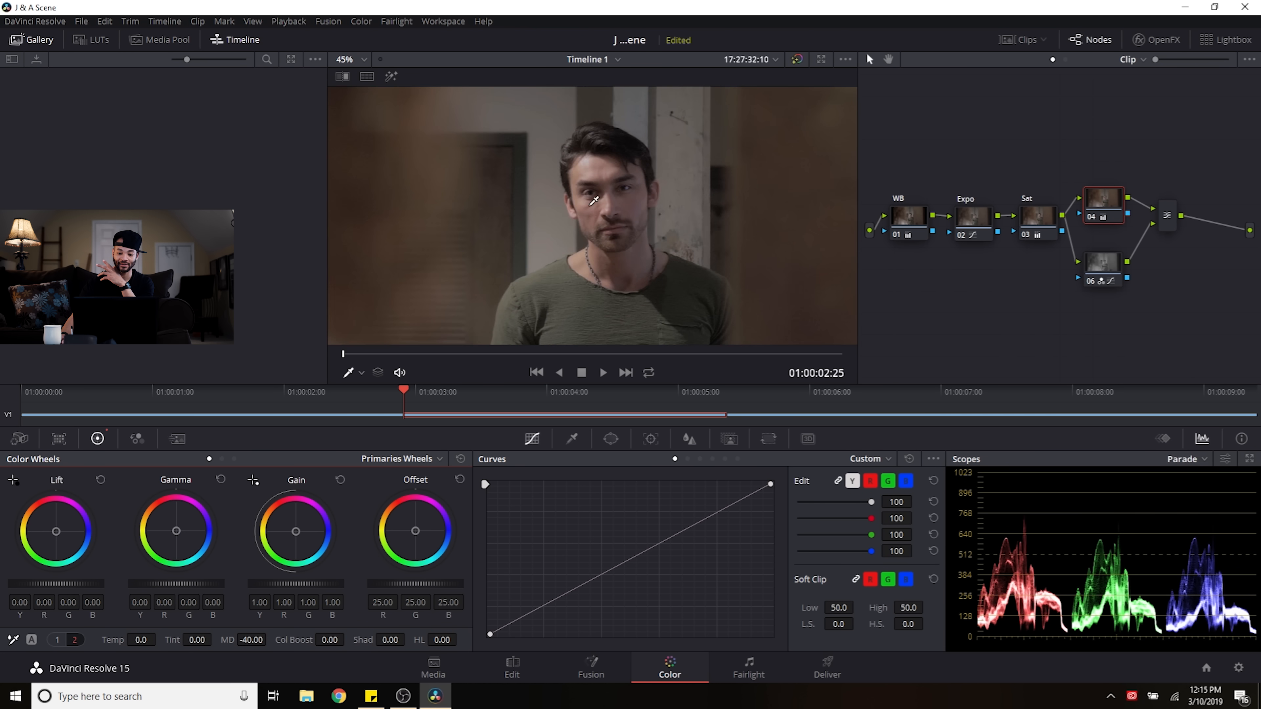
pyautogui.scroll(-3, 595, 200)
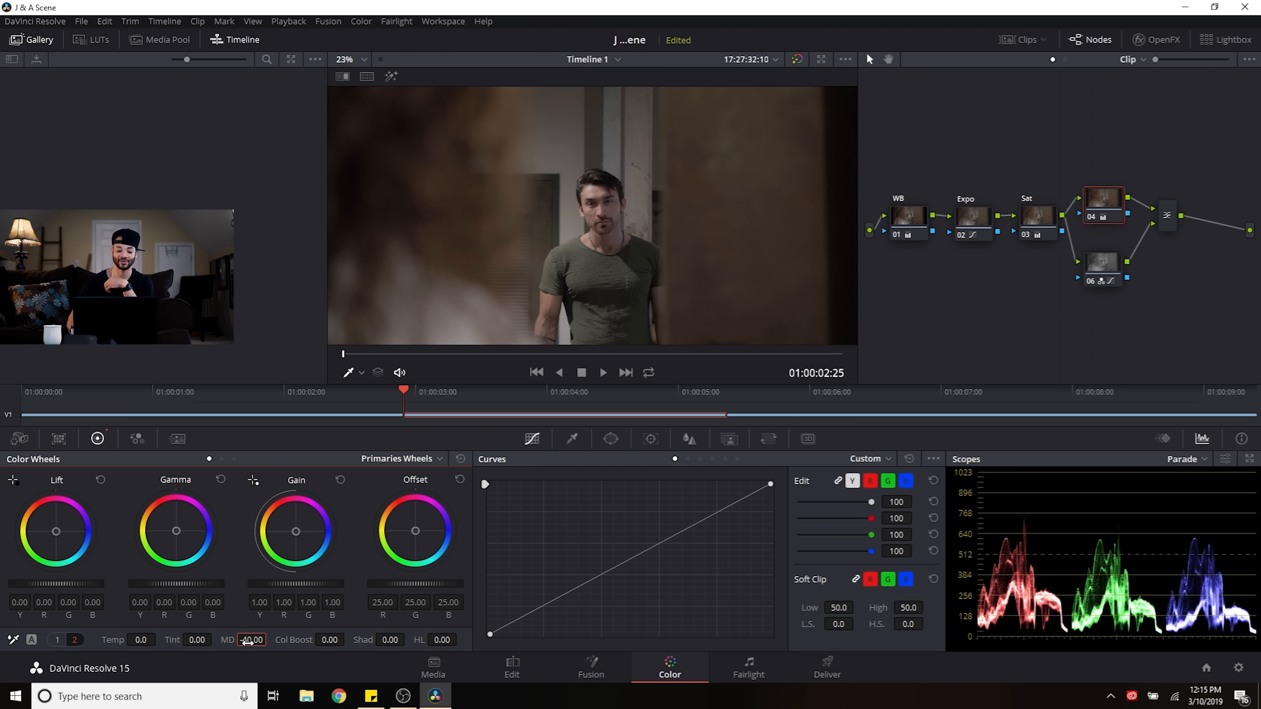
# Step: Reset the upper parallel node's midtone detail, try -10, and settle on -40
pyautogui.doubleClick(248, 641)
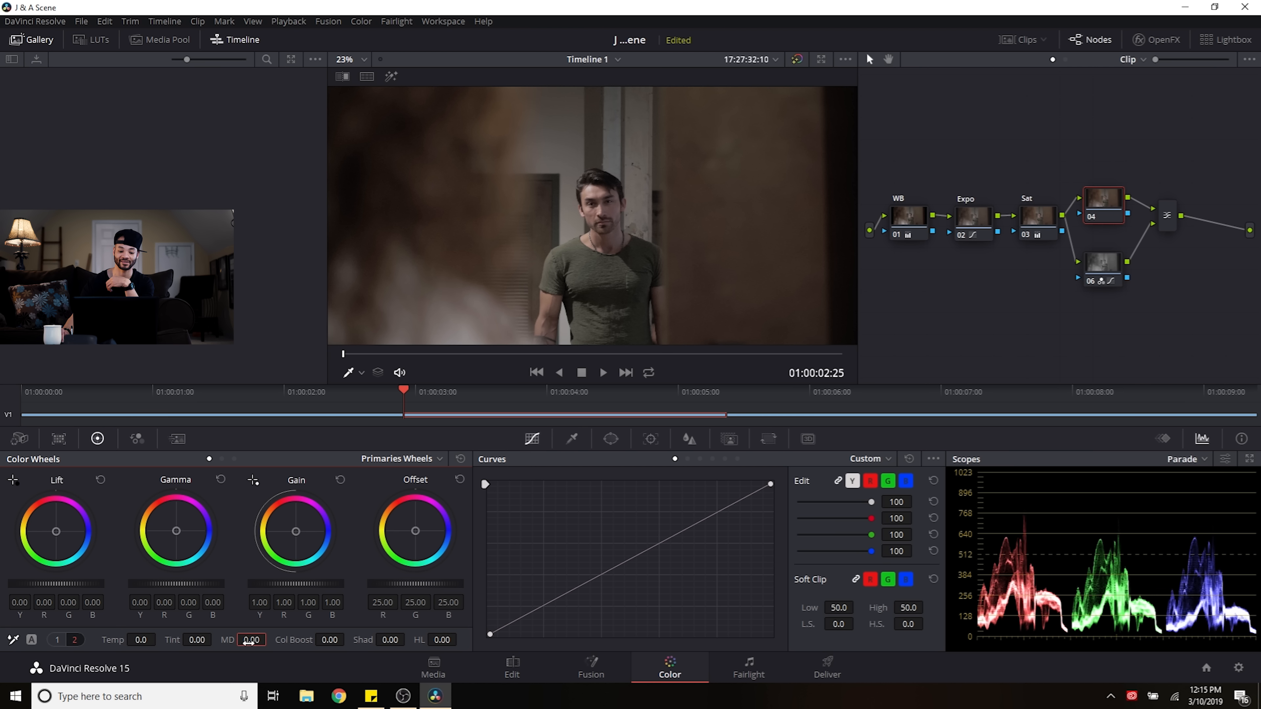
pyautogui.click(249, 641)
pyautogui.write('-10')
pyautogui.press('Return')
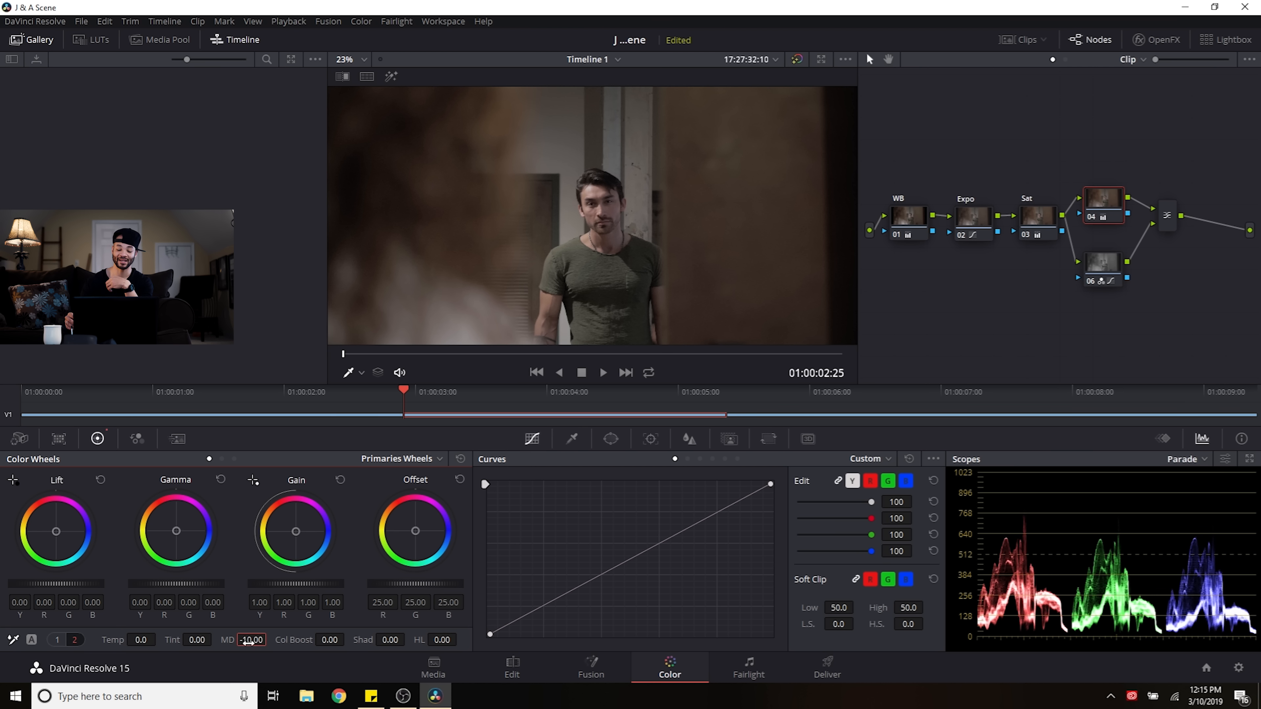
pyautogui.click(248, 643)
pyautogui.write('-40')
pyautogui.press('Return')
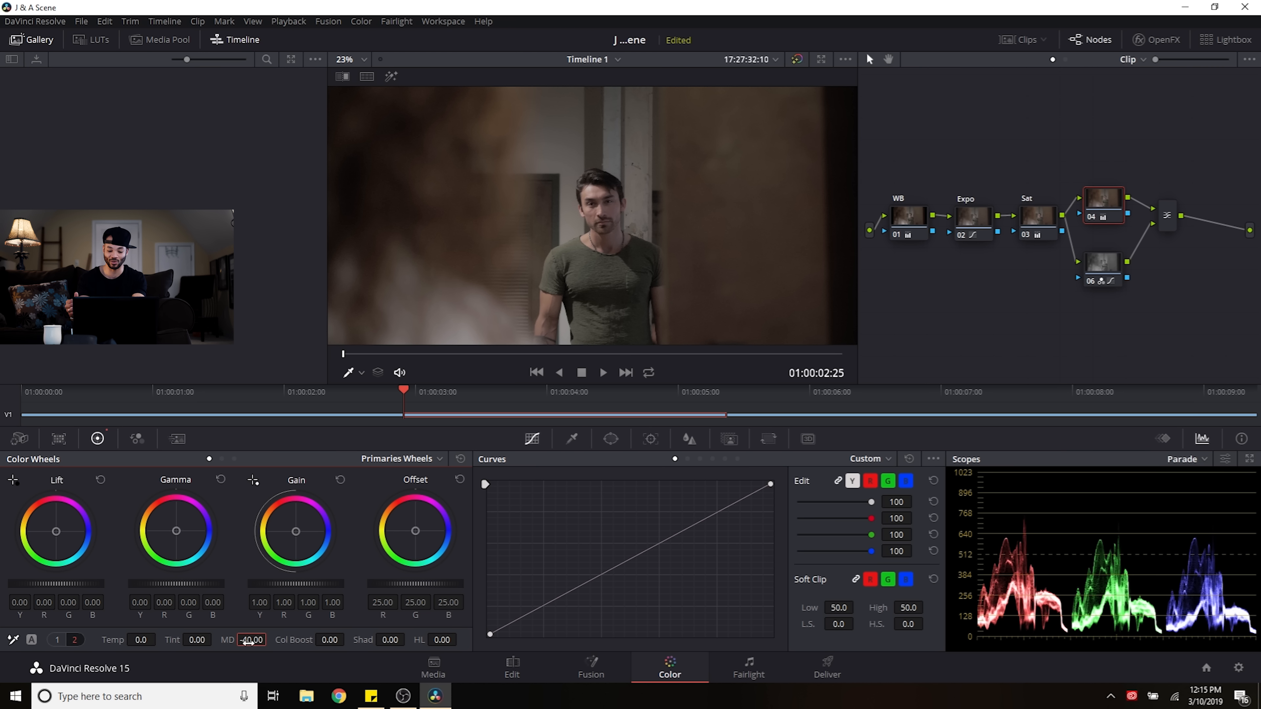
# Step: Add a serial node after the layer mixer
pyautogui.moveTo(1181, 163); pyautogui.dragTo(1019, 322)
pyautogui.click(1173, 244)
pyautogui.click(1174, 218)
pyautogui.hotkey('alt', 's')
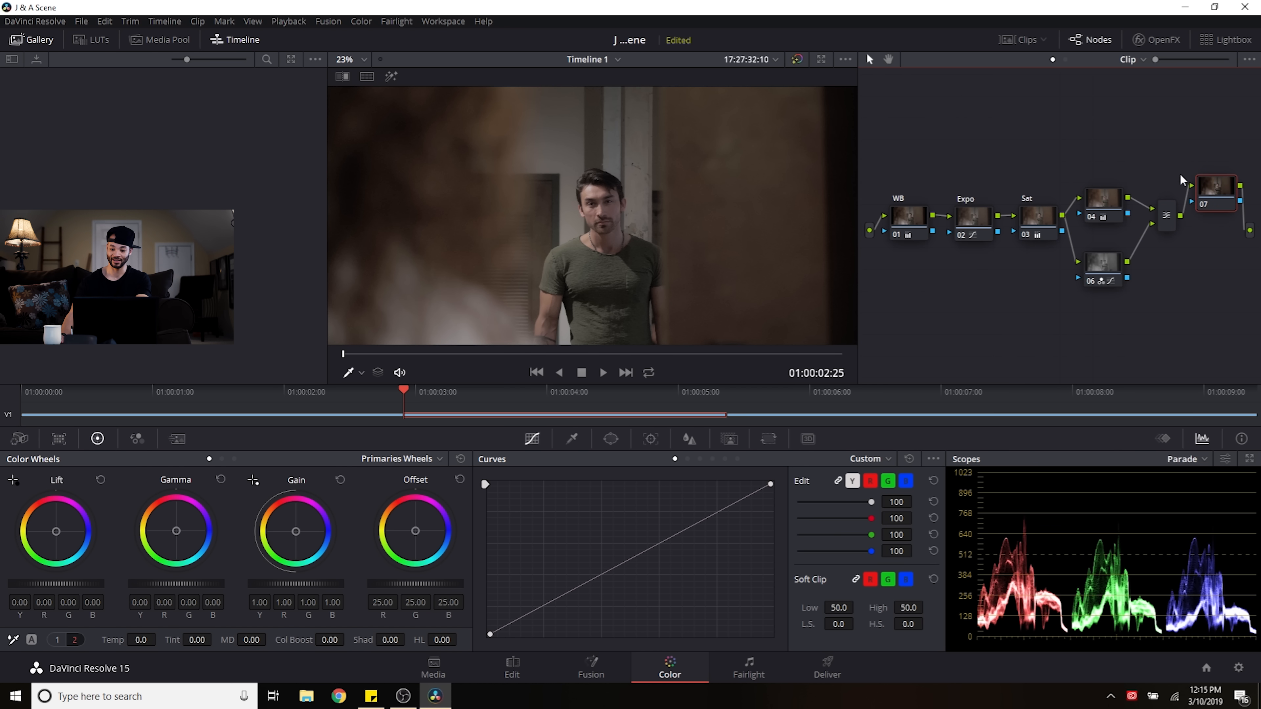
# Step: Rearrange the node graph higher up, lining the new serial node up with the layer mixer
pyautogui.moveTo(1169, 222); pyautogui.dragTo(1159, 223)
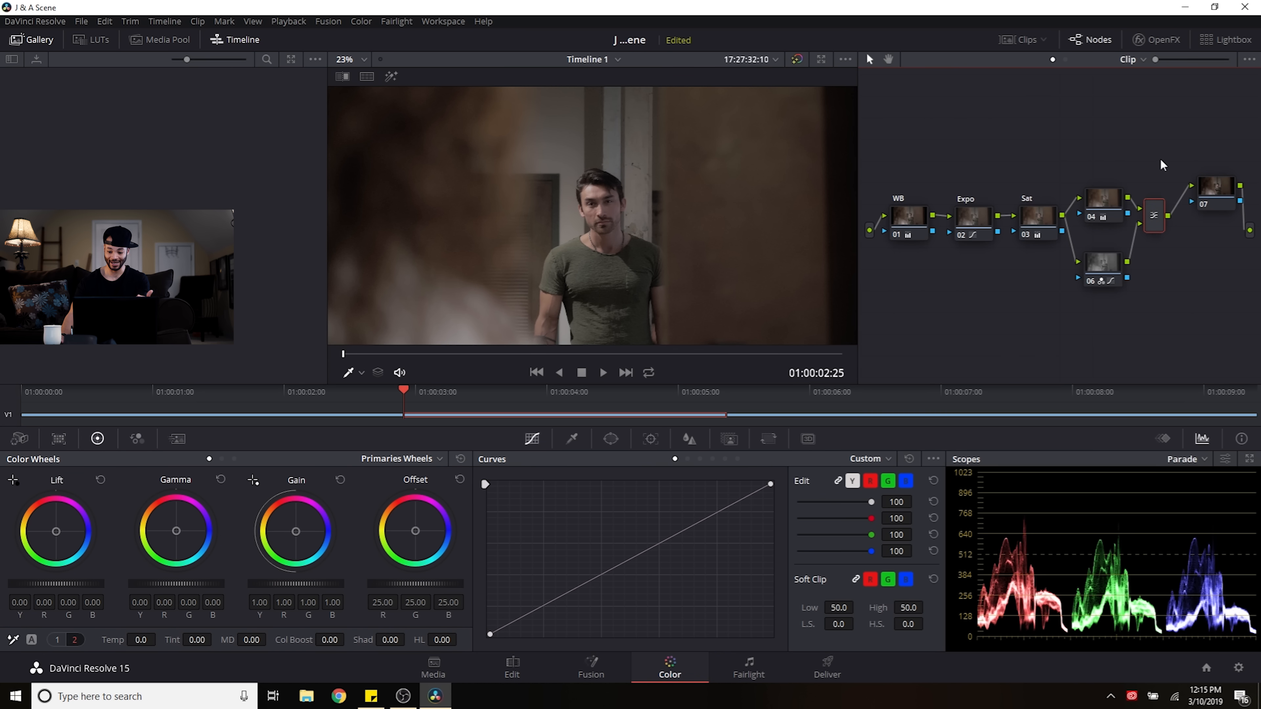
pyautogui.moveTo(1161, 160); pyautogui.dragTo(887, 357)
pyautogui.click(911, 214)
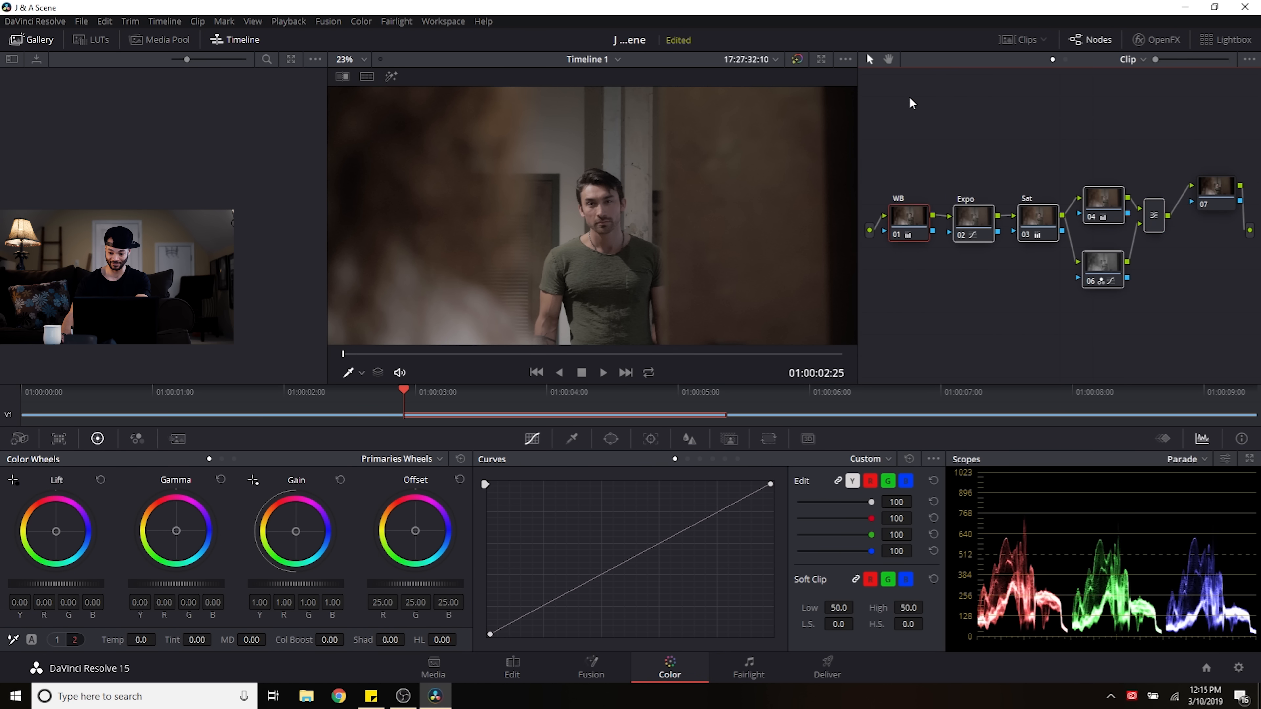
pyautogui.moveTo(928, 236); pyautogui.dragTo(925, 126)
pyautogui.moveTo(1146, 98); pyautogui.dragTo(1144, 126)
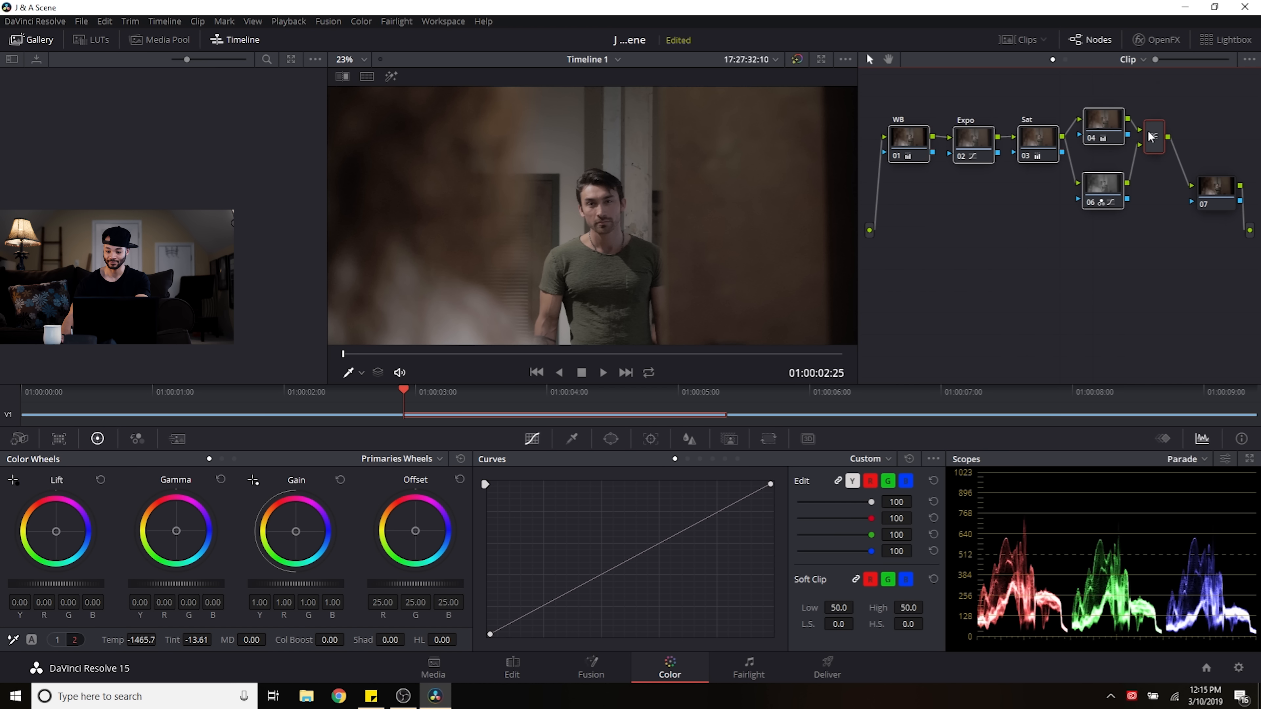
pyautogui.moveTo(1210, 188); pyautogui.dragTo(1206, 136)
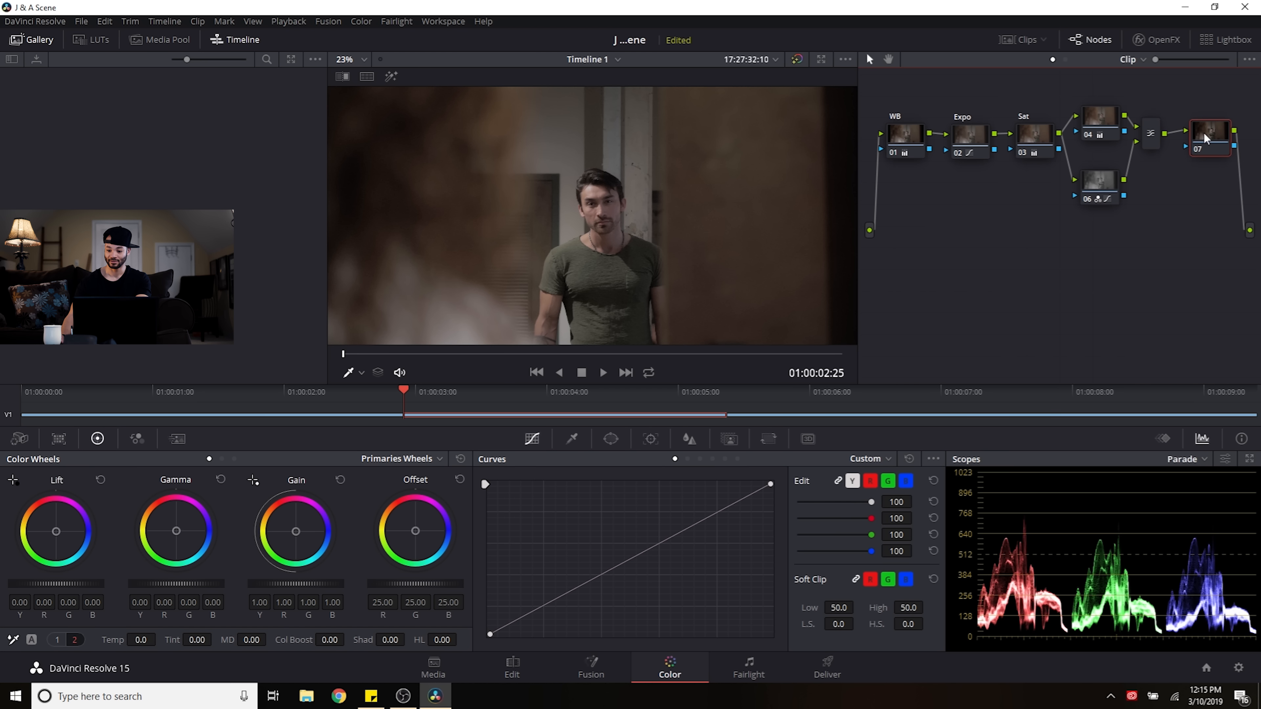
# Step: Label the new serial node "C Cal"
pyautogui.rightClick(1206, 137)
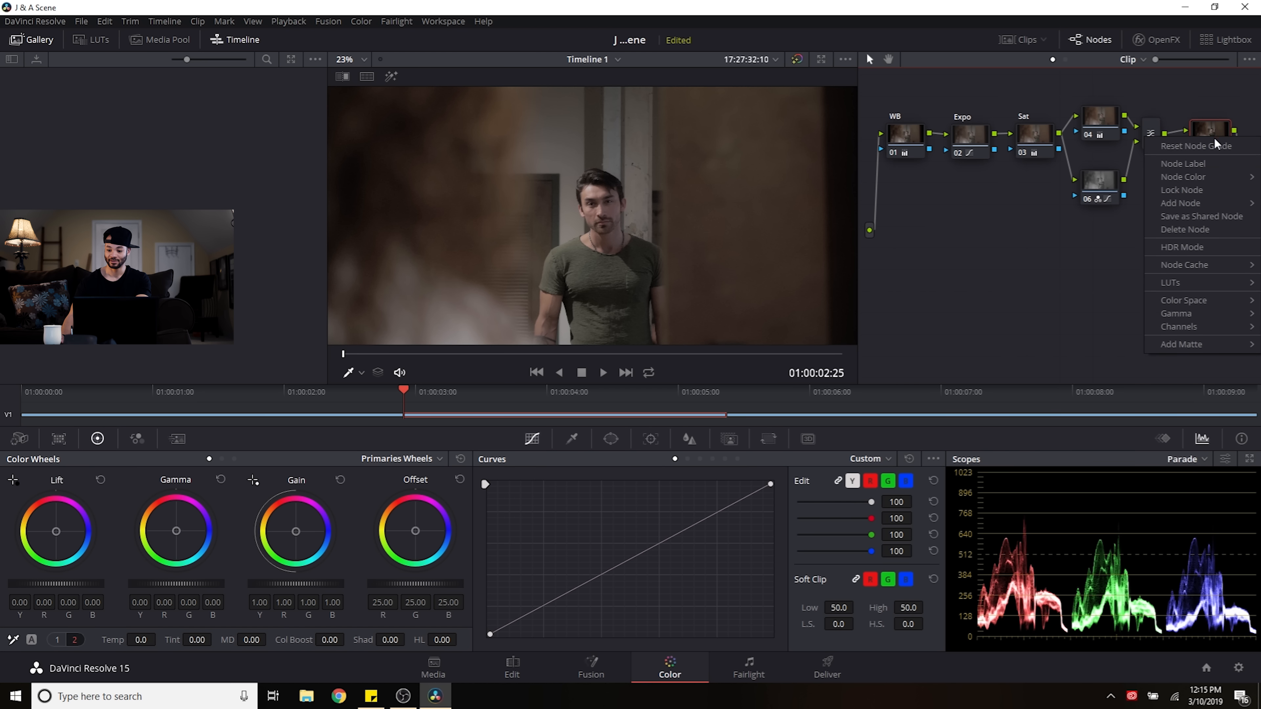
pyautogui.click(1200, 165)
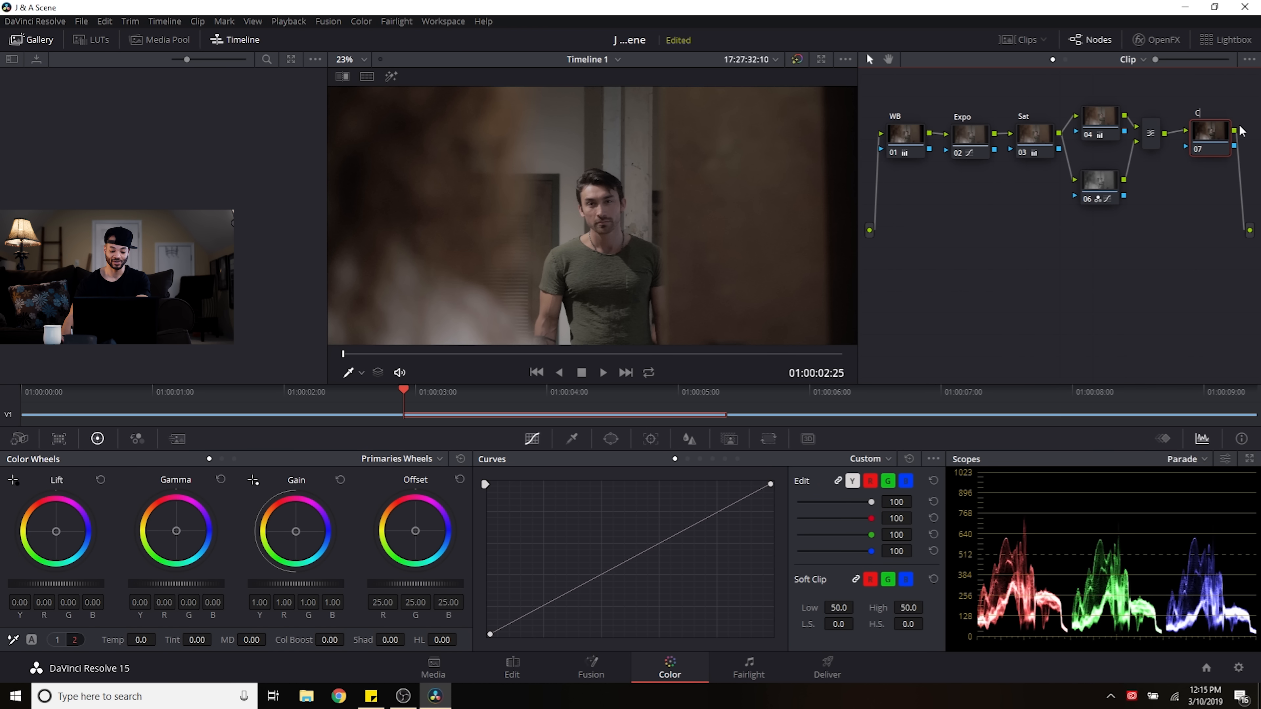
pyautogui.write('C Ca')
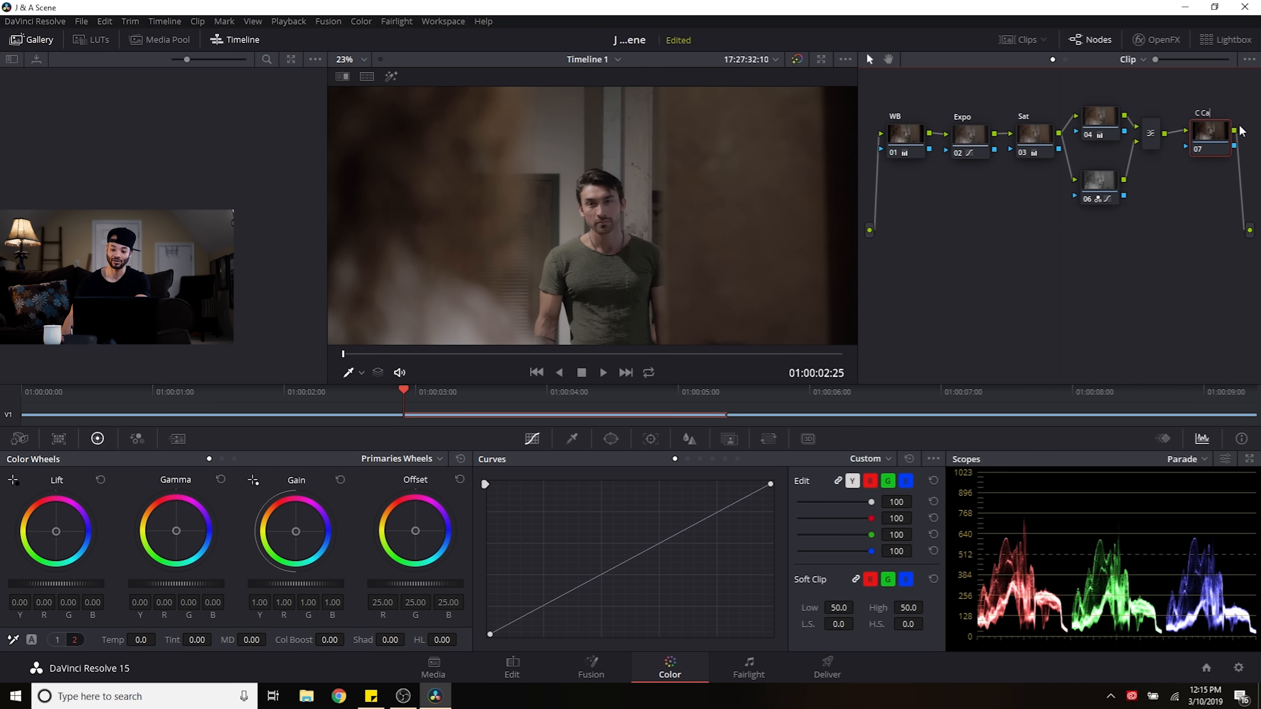
pyautogui.write('l')
pyautogui.press('Return')
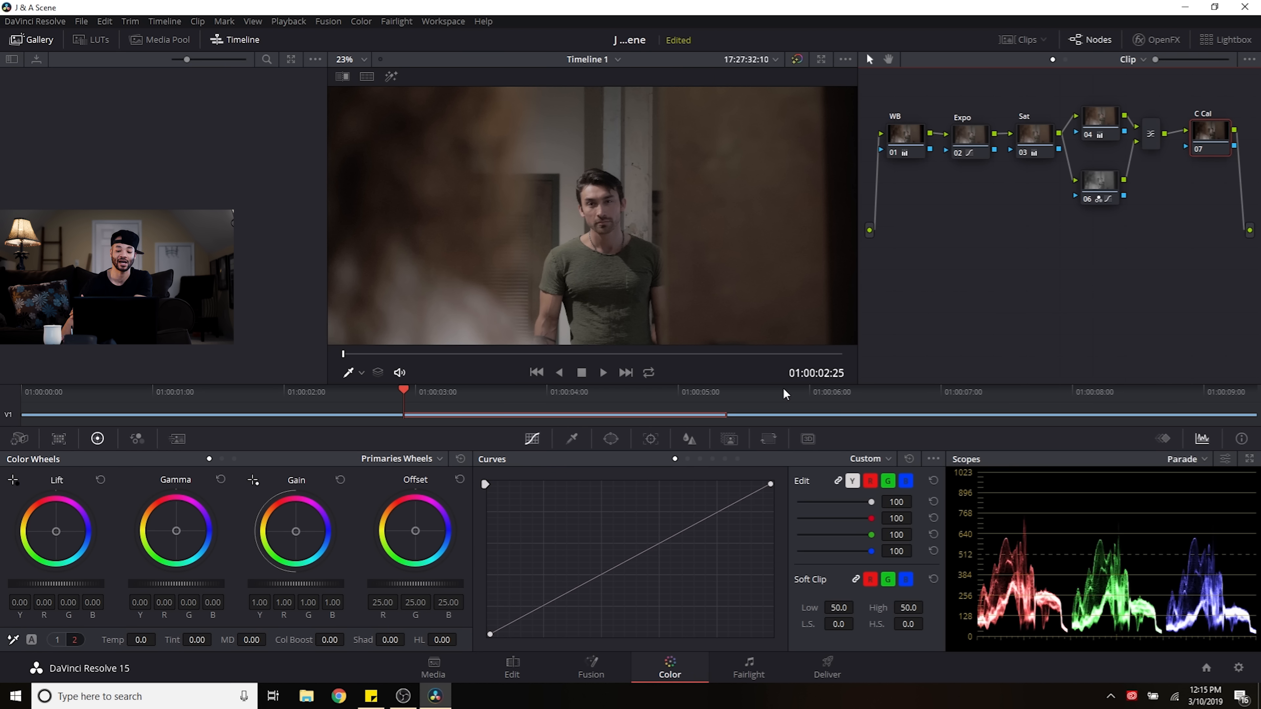
# Step: Sample the man's green shirt for the Hue Vs Hue curve and widen the sampled range toward green, removing the nearer boundary point
pyautogui.click(688, 458)
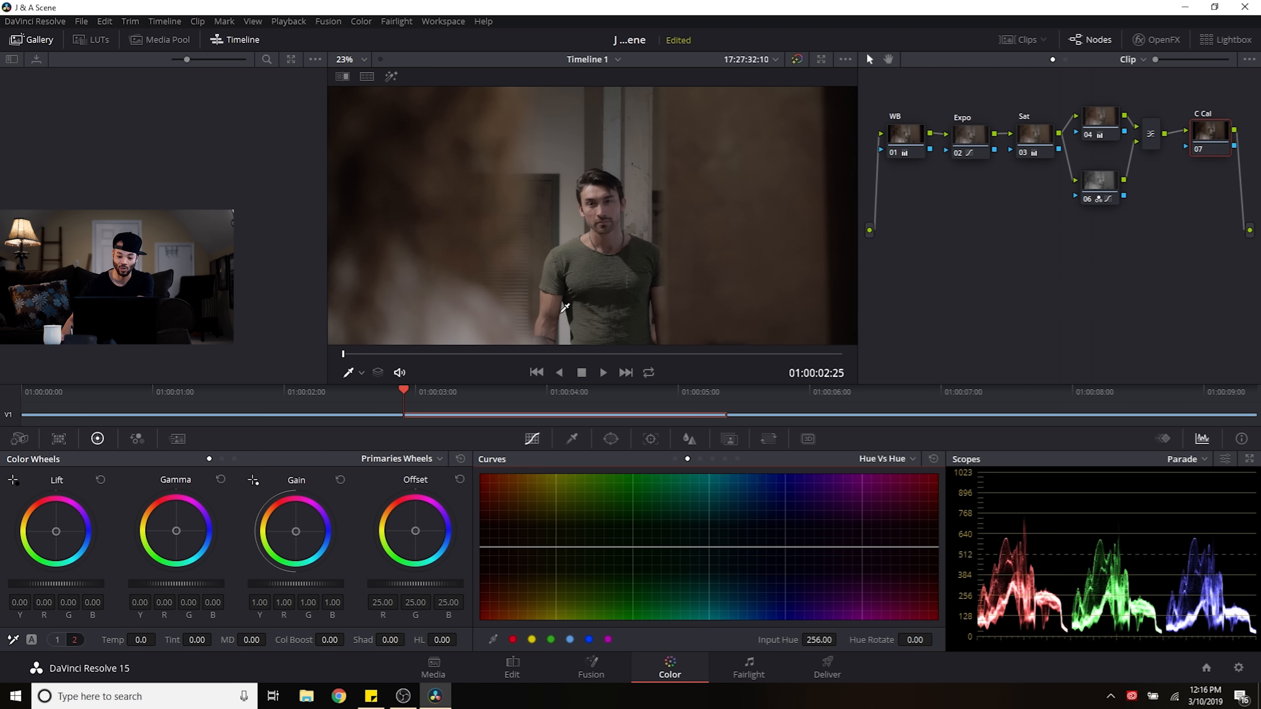
pyautogui.click(579, 241)
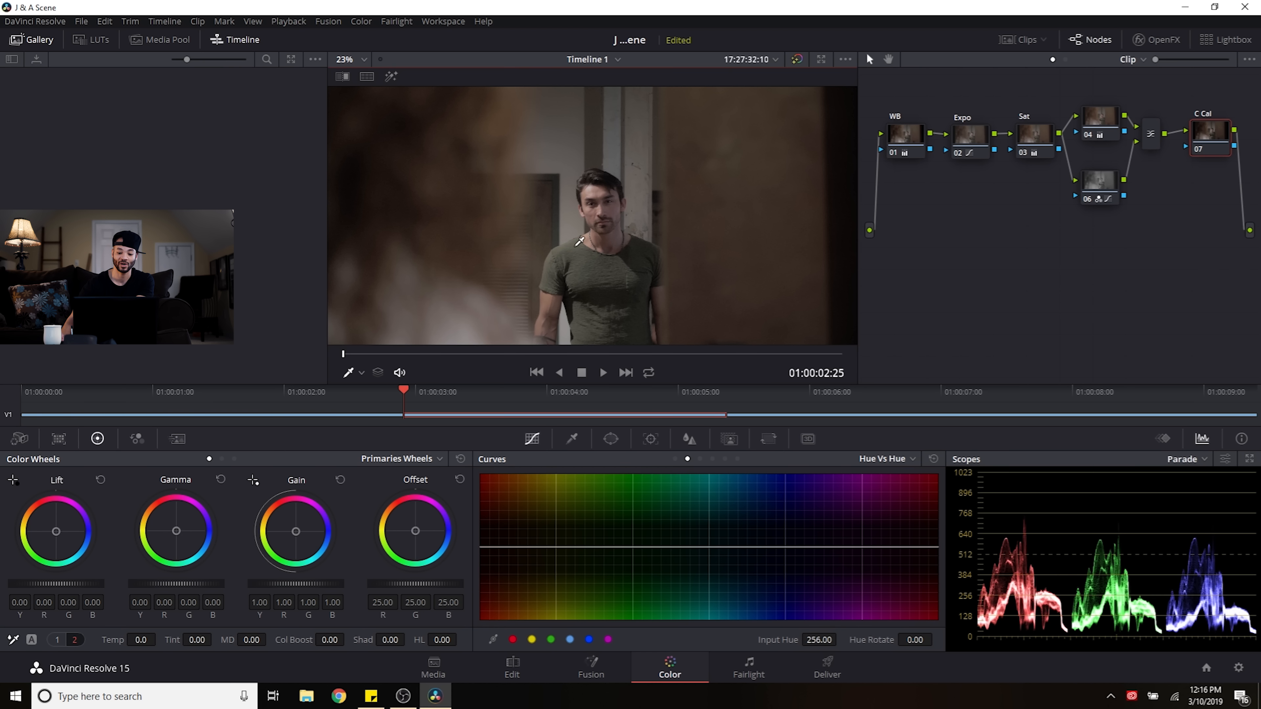
pyautogui.click(622, 546)
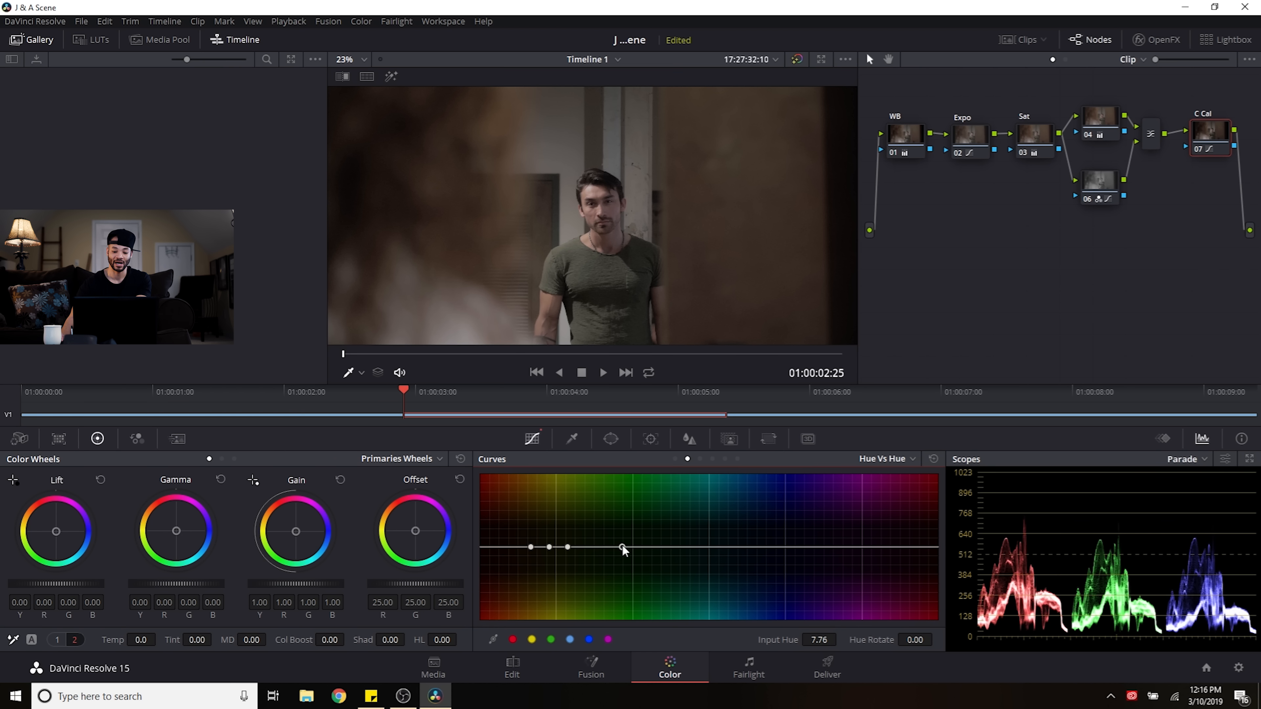
pyautogui.rightClick(568, 547)
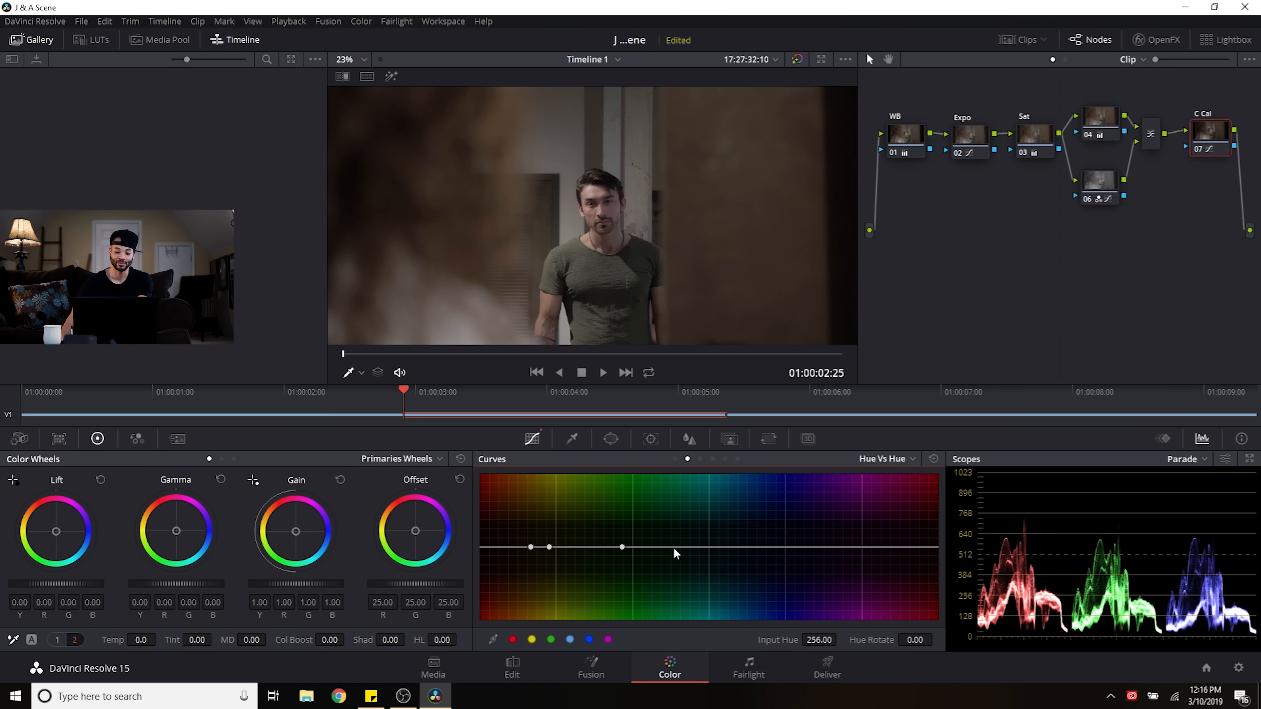
pyautogui.click(674, 459)
pyautogui.click(688, 459)
# Step: Try hue rotations of 170.36 and 162.32 on the shirt's Hue Vs Hue point and bring it back to 1.61 at input hue 318.32
pyautogui.moveTo(549, 547); pyautogui.dragTo(585, 478)
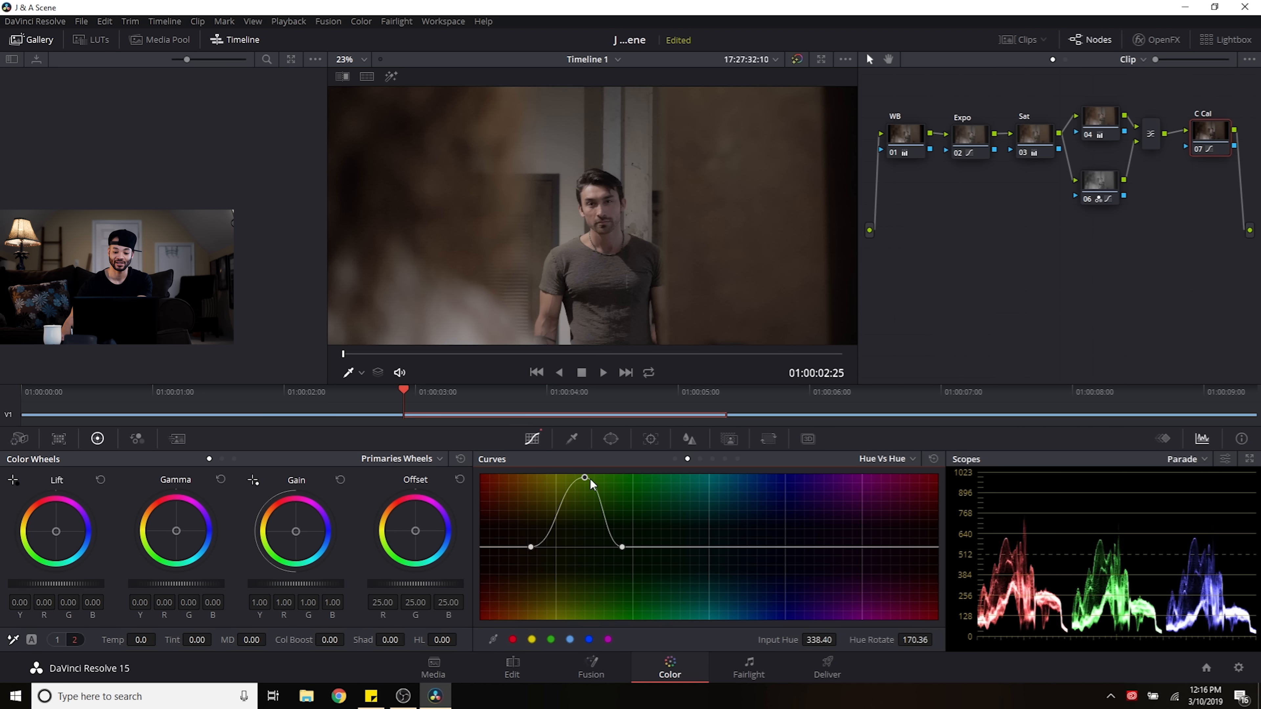
pyautogui.moveTo(590, 480); pyautogui.dragTo(537, 480)
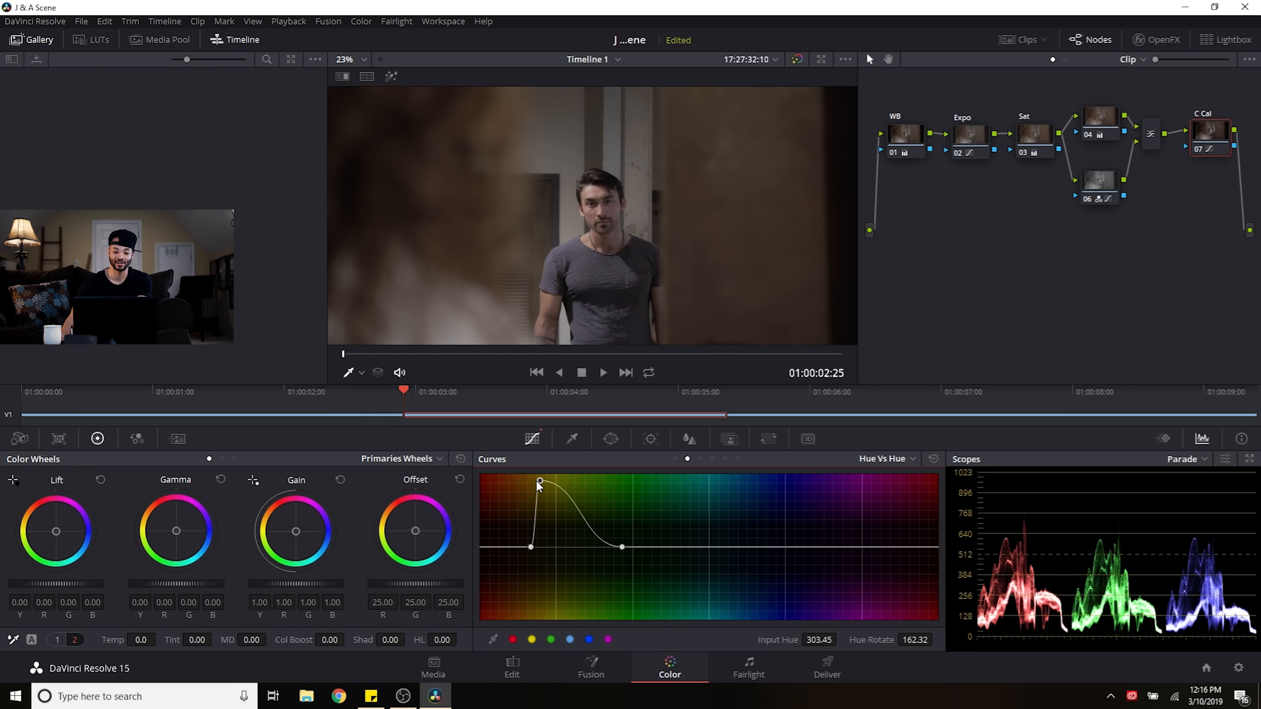
pyautogui.moveTo(539, 481); pyautogui.dragTo(560, 552)
# Step: Sample the brown wall on the Hue Vs Hue curve and nudge its middle point to input hue 284.33 with a hue rotation of 3.21
pyautogui.scroll(-1, 664, 149)
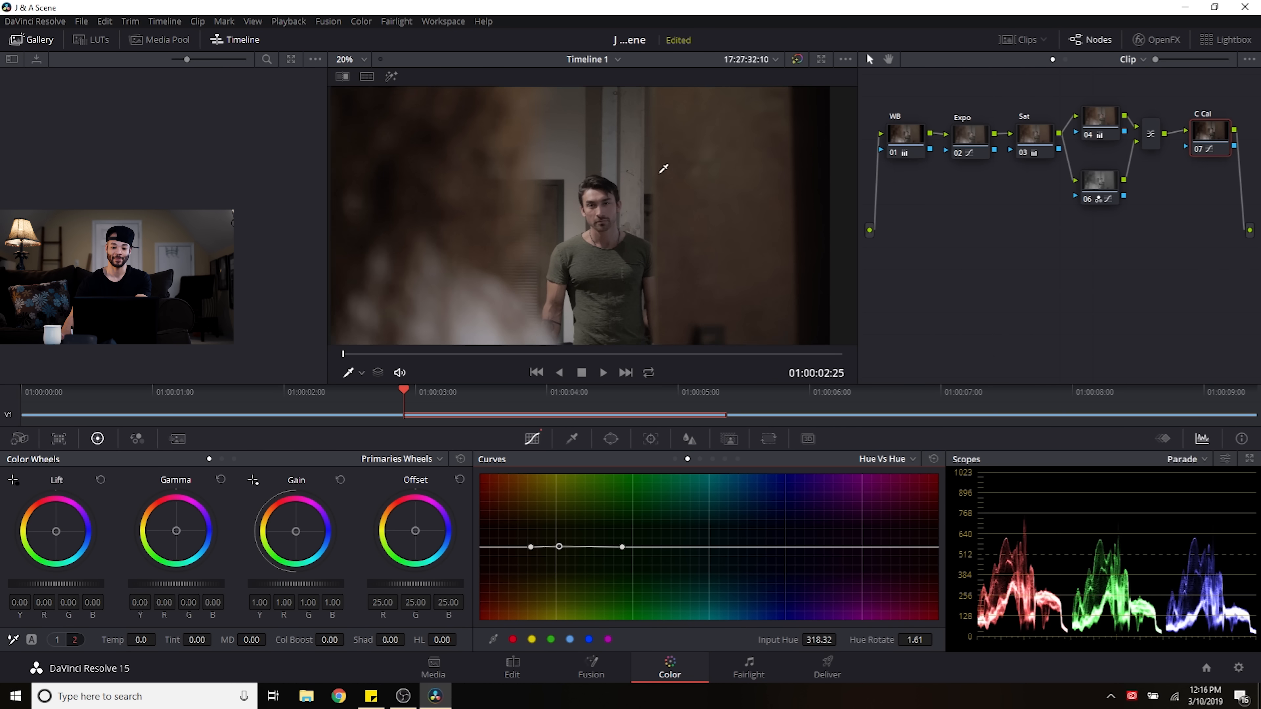
pyautogui.scroll(1, 663, 169)
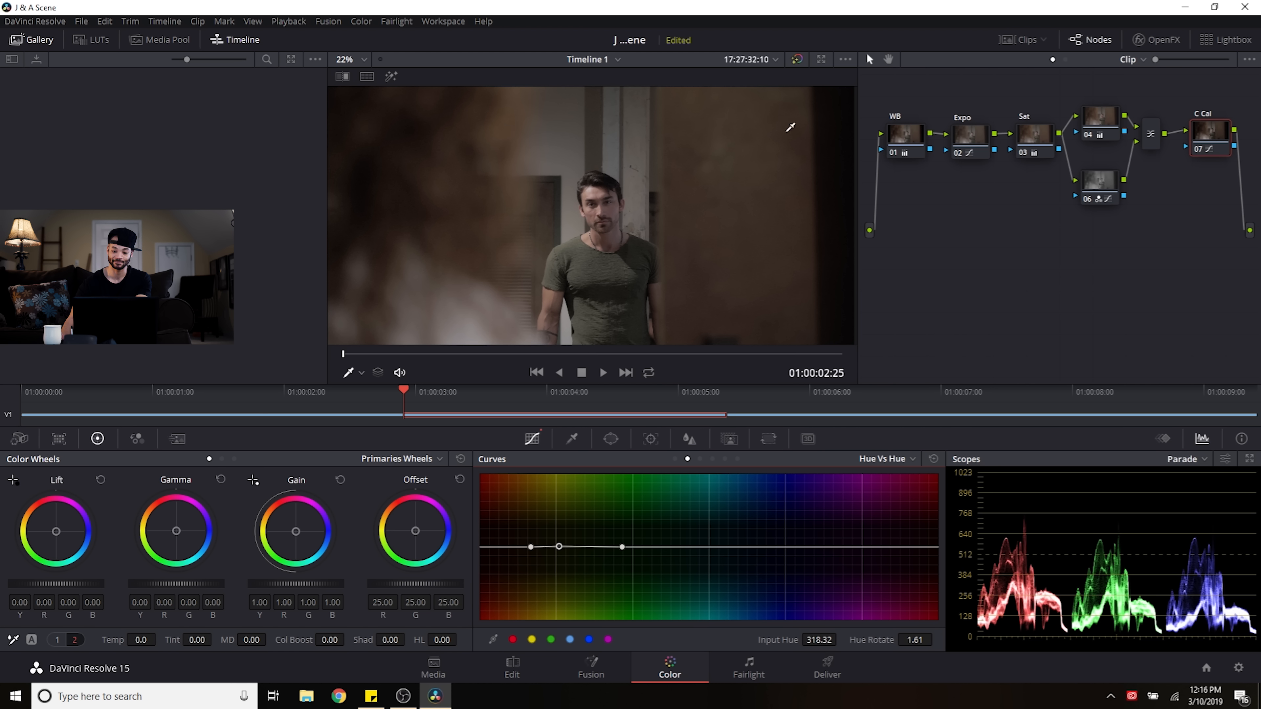
pyautogui.click(766, 194)
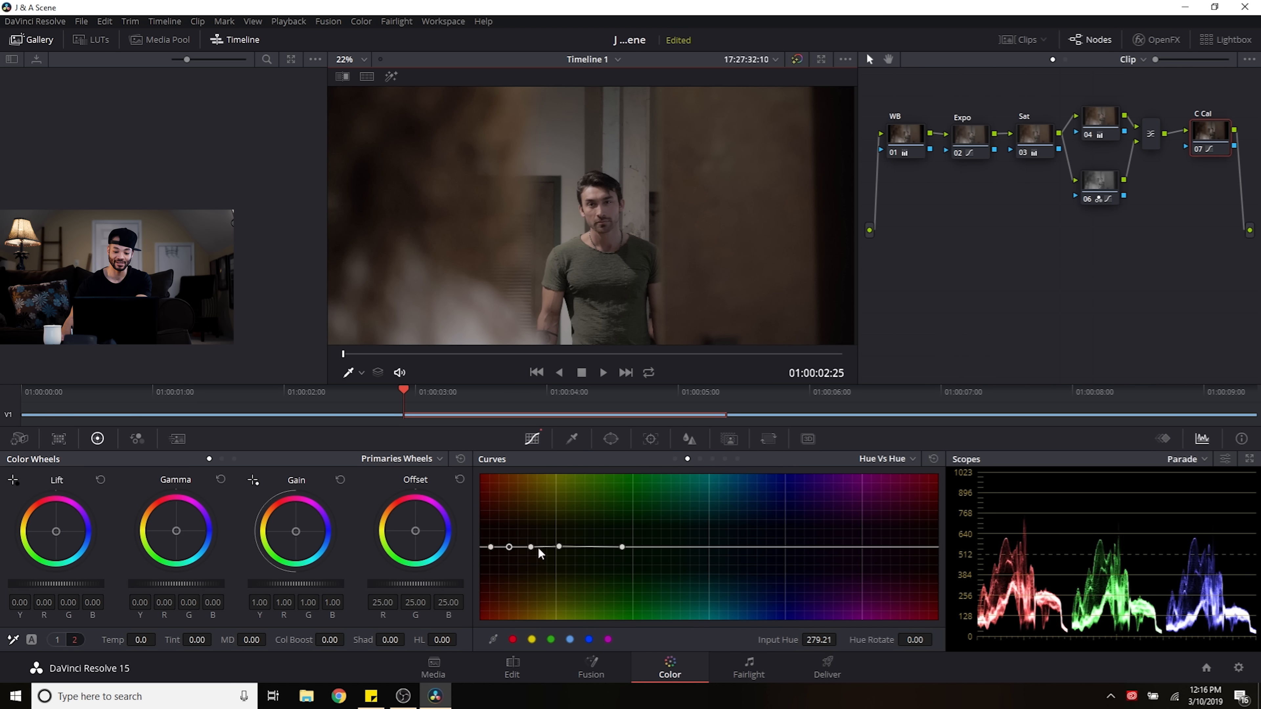
pyautogui.click(510, 553)
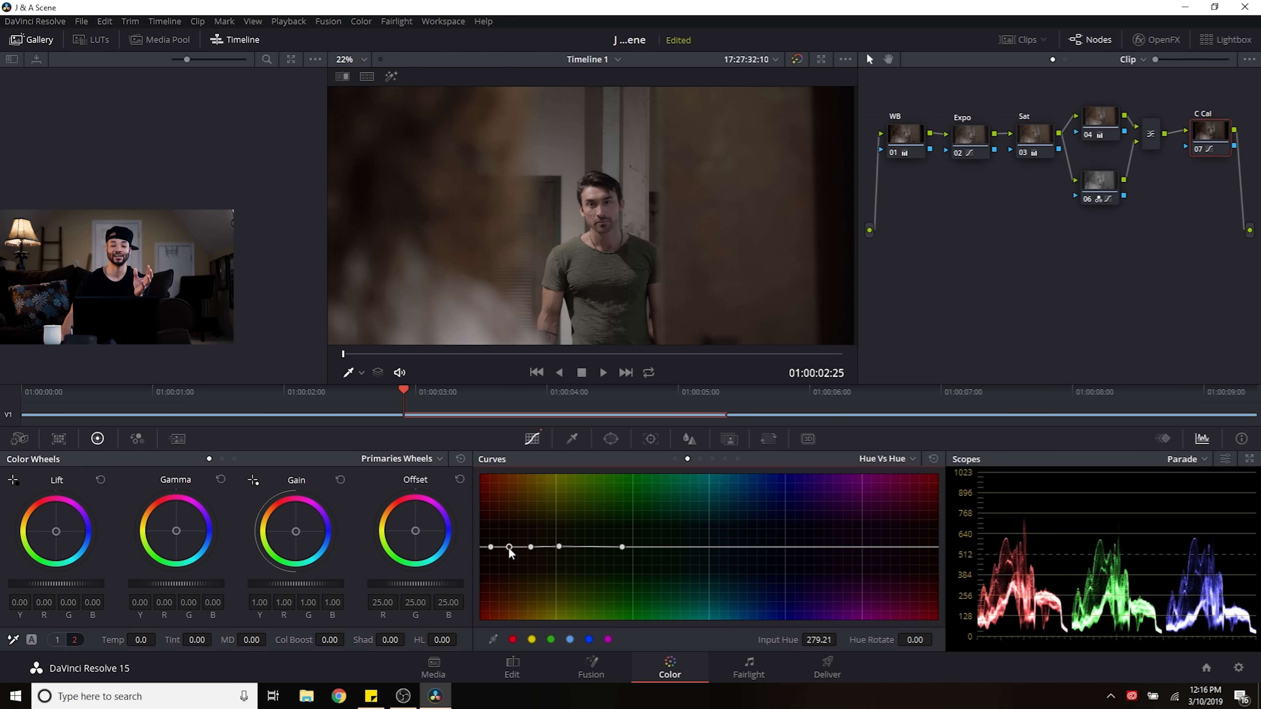
pyautogui.click(530, 548)
pyautogui.click(491, 548)
pyautogui.click(510, 547)
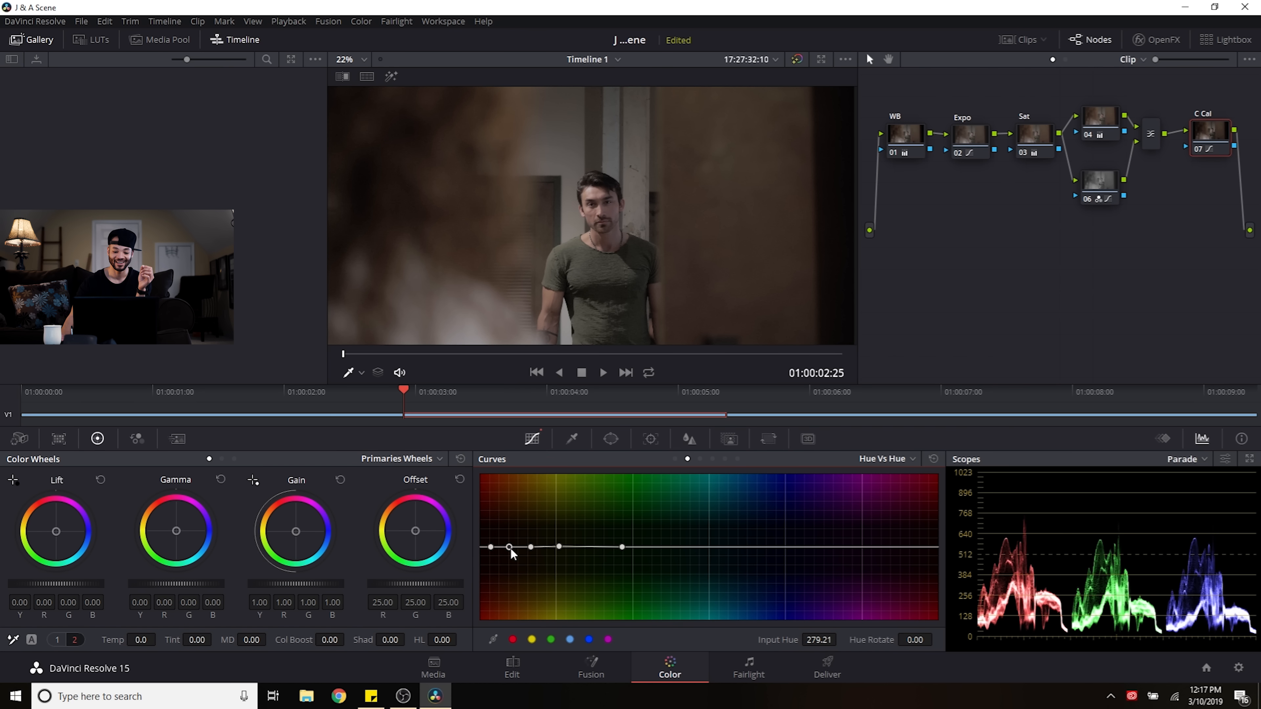
pyautogui.moveTo(511, 554); pyautogui.dragTo(514, 553)
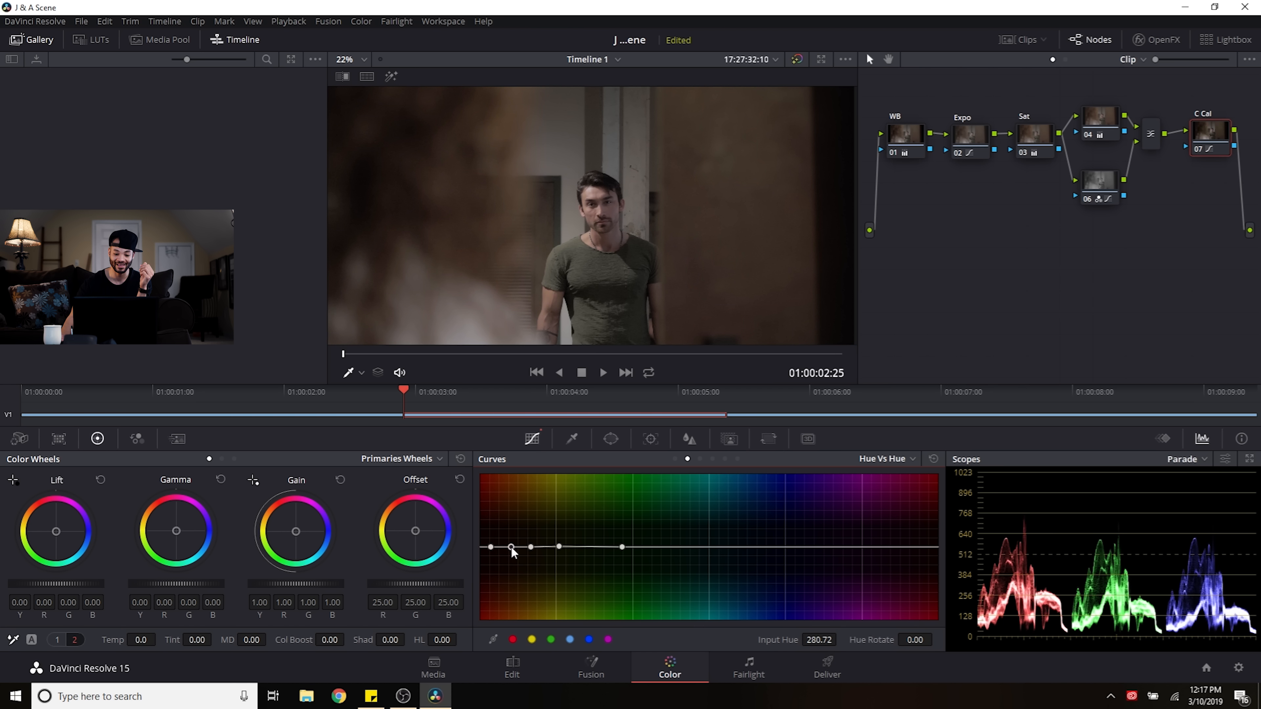
pyautogui.moveTo(514, 553); pyautogui.dragTo(517, 552)
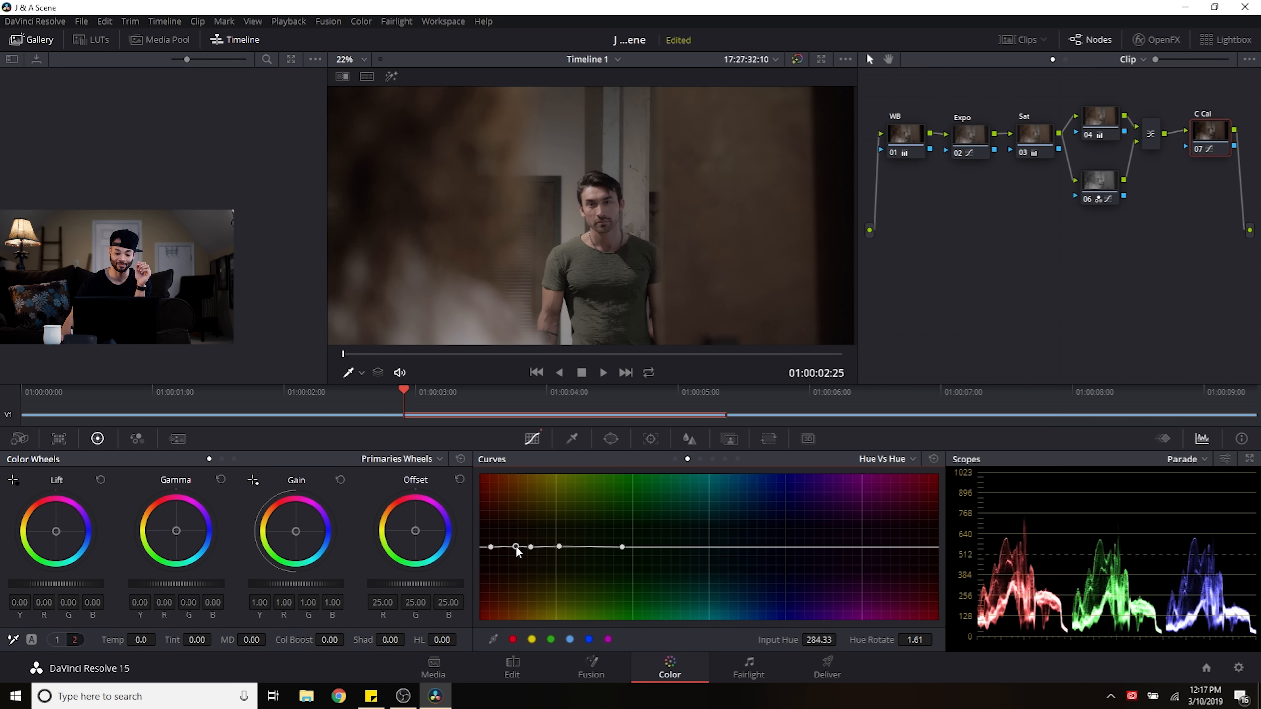
pyautogui.moveTo(518, 552); pyautogui.dragTo(518, 553)
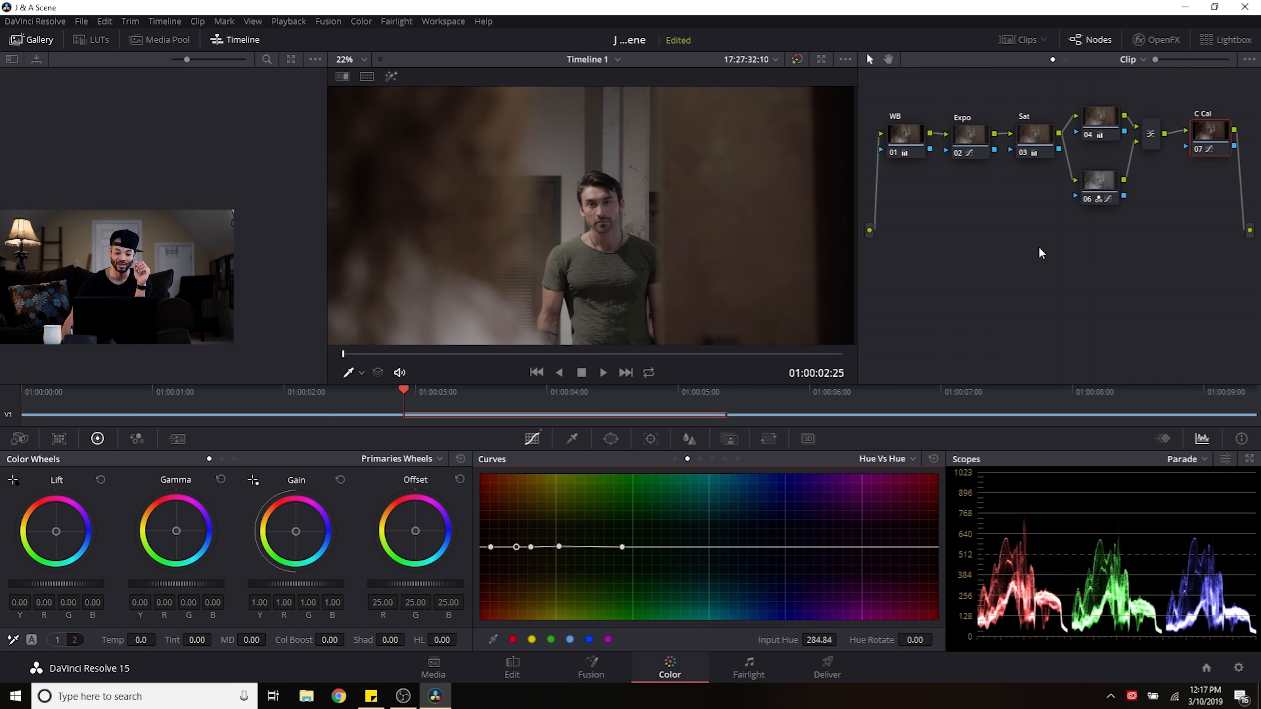
pyautogui.moveTo(517, 549); pyautogui.dragTo(516, 546)
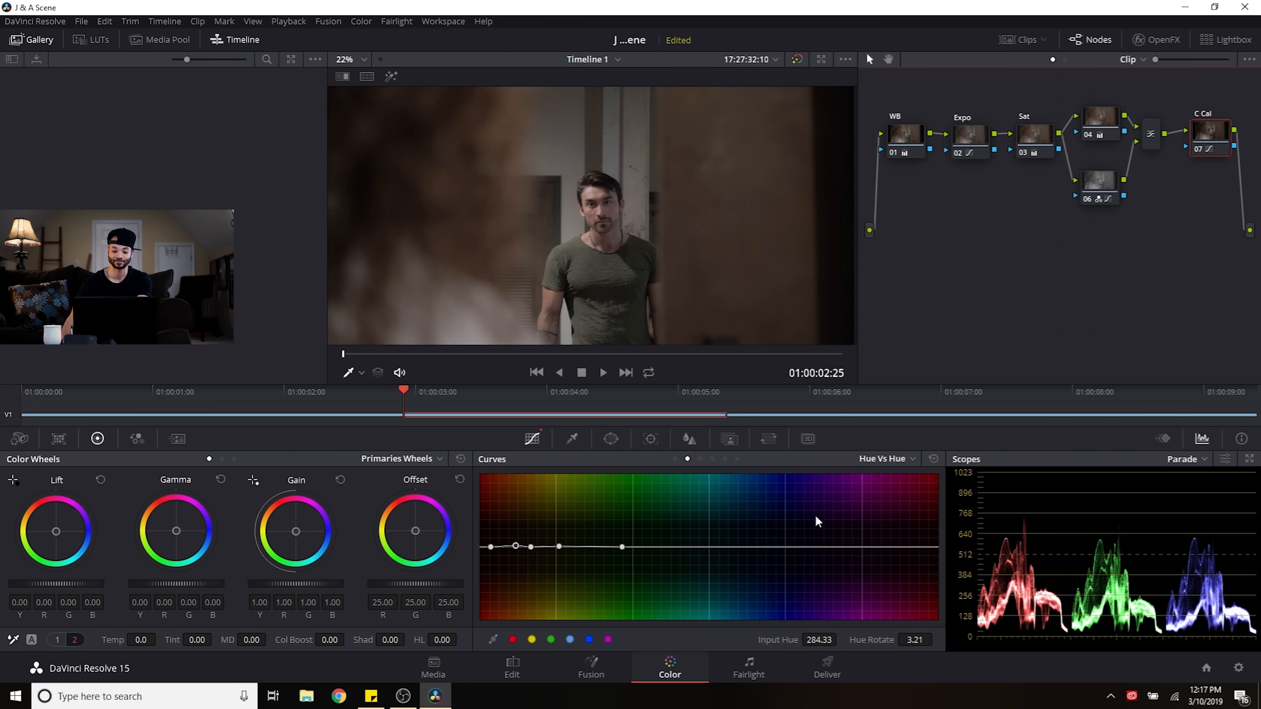
# Step: On the Hue Vs Sat curve, sample the blurred brown foreground, widen its range toward yellow, and raise saturation to 1.10 at input hue 281.75
pyautogui.click(887, 458)
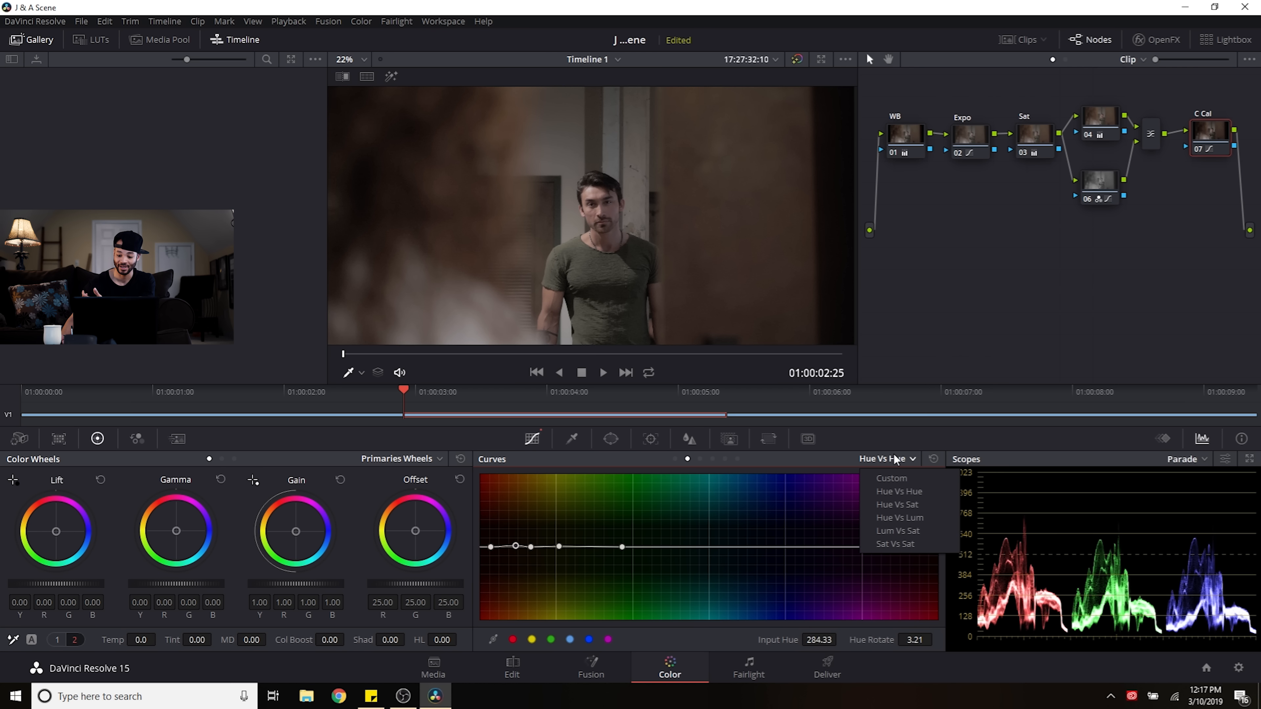
pyautogui.click(898, 505)
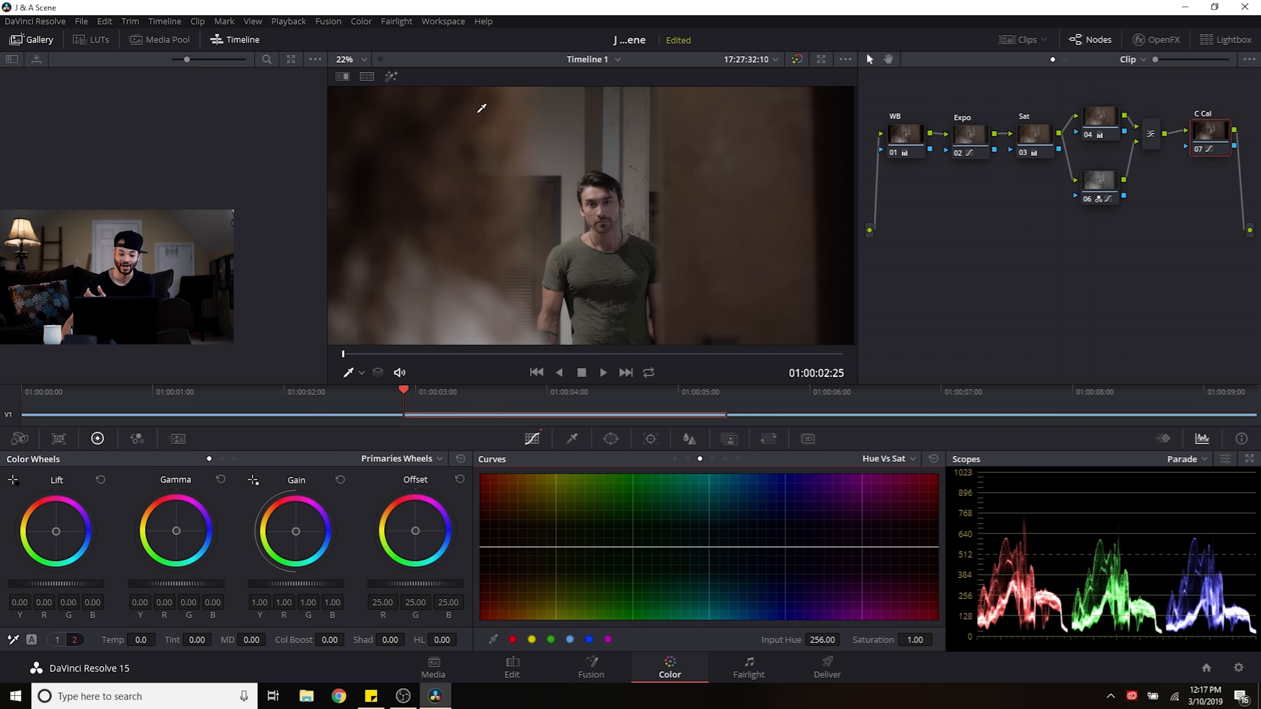
pyautogui.click(459, 100)
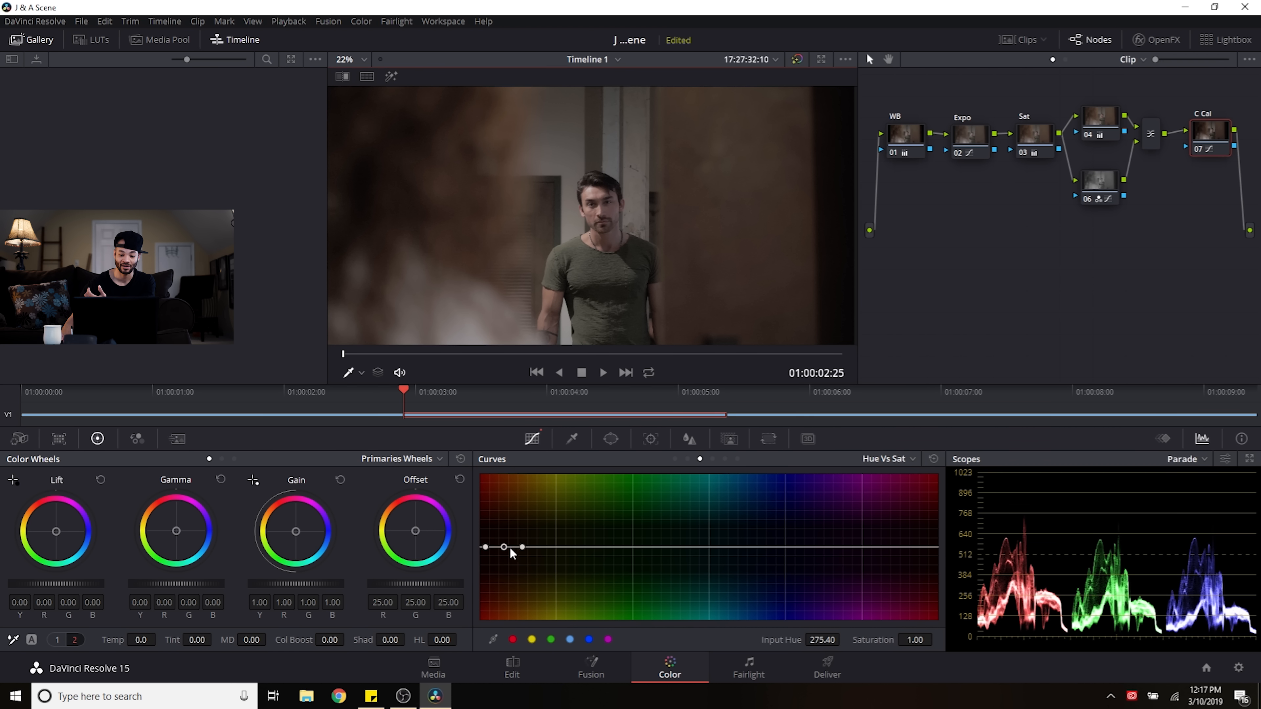
pyautogui.click(546, 548)
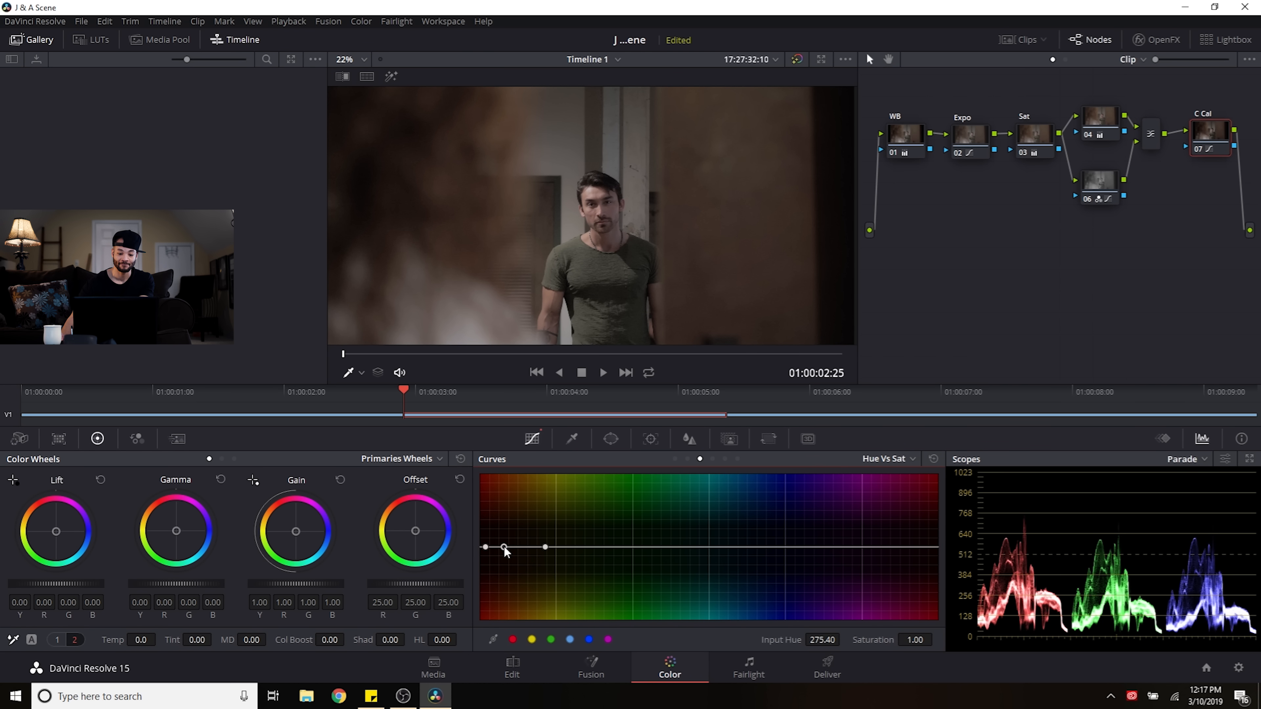
pyautogui.moveTo(504, 548)
pyautogui.mouseDown()
pyautogui.moveTo(512, 524)
pyautogui.moveTo(513, 543)
pyautogui.mouseUp()
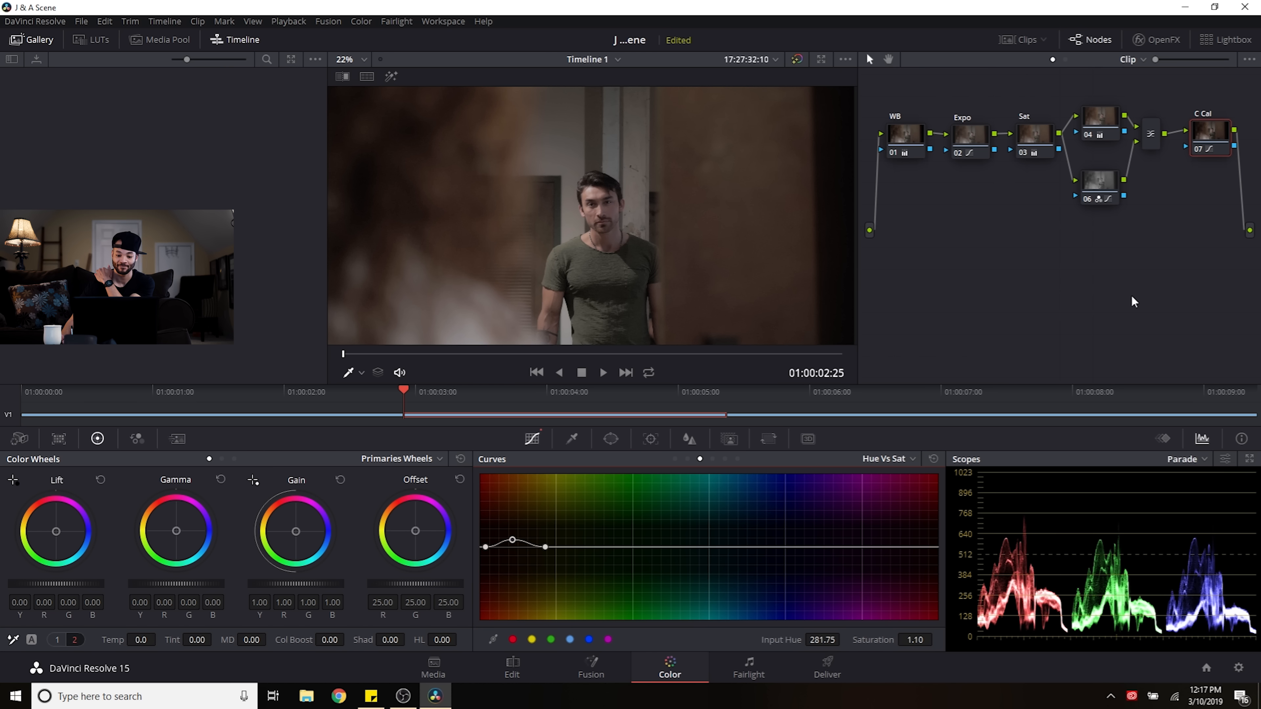
# Step: On the monochrome branch node, set the red contribution of the RGB Mixer's red output to 0.13
pyautogui.click(1169, 206)
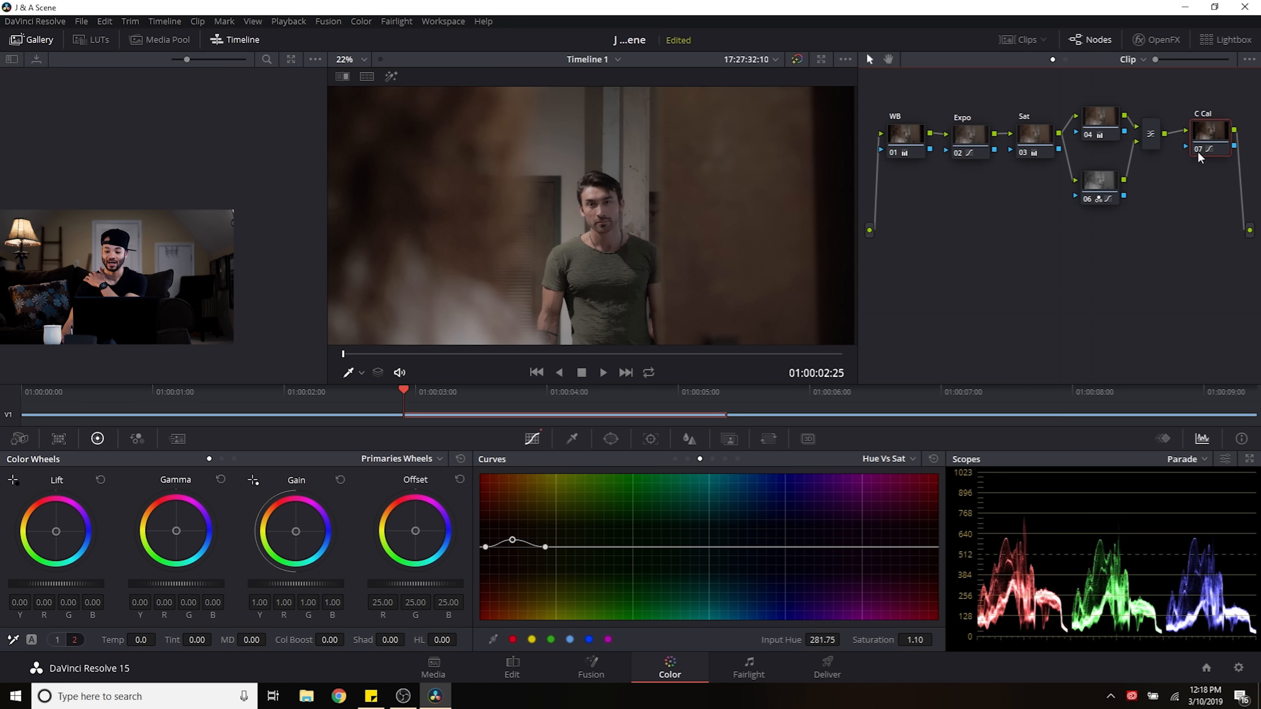
pyautogui.click(1102, 185)
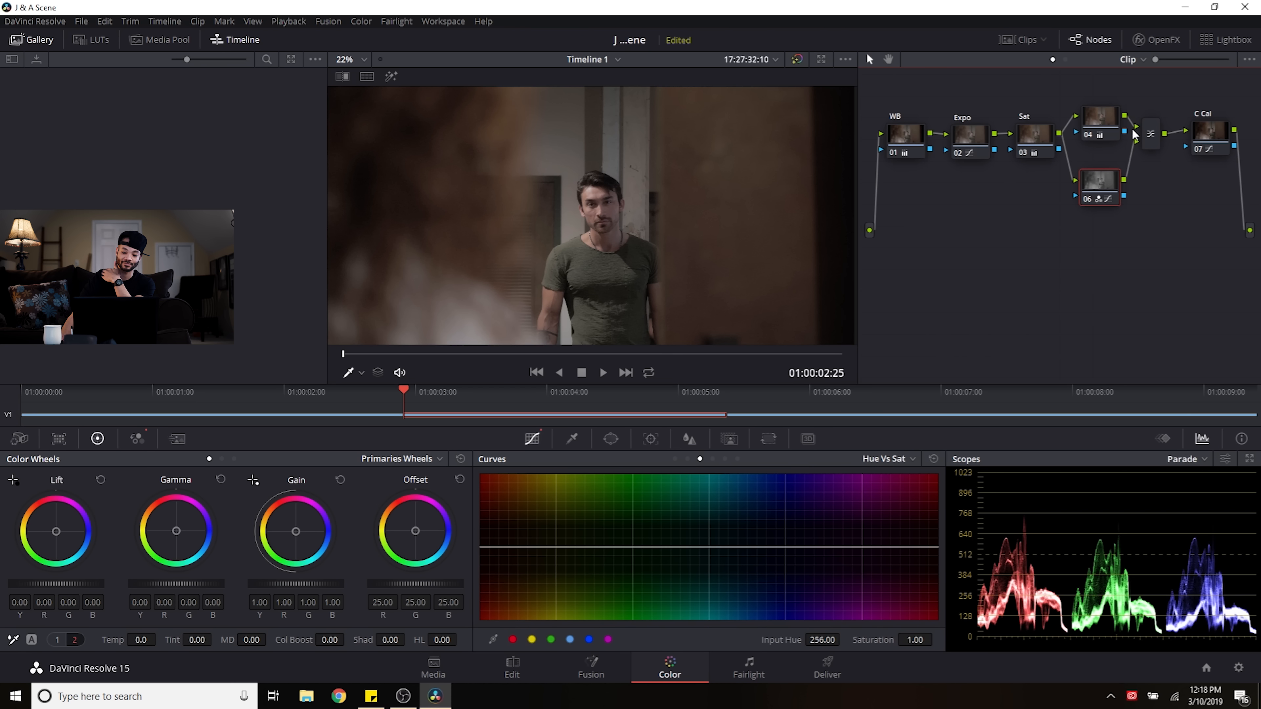
pyautogui.click(136, 438)
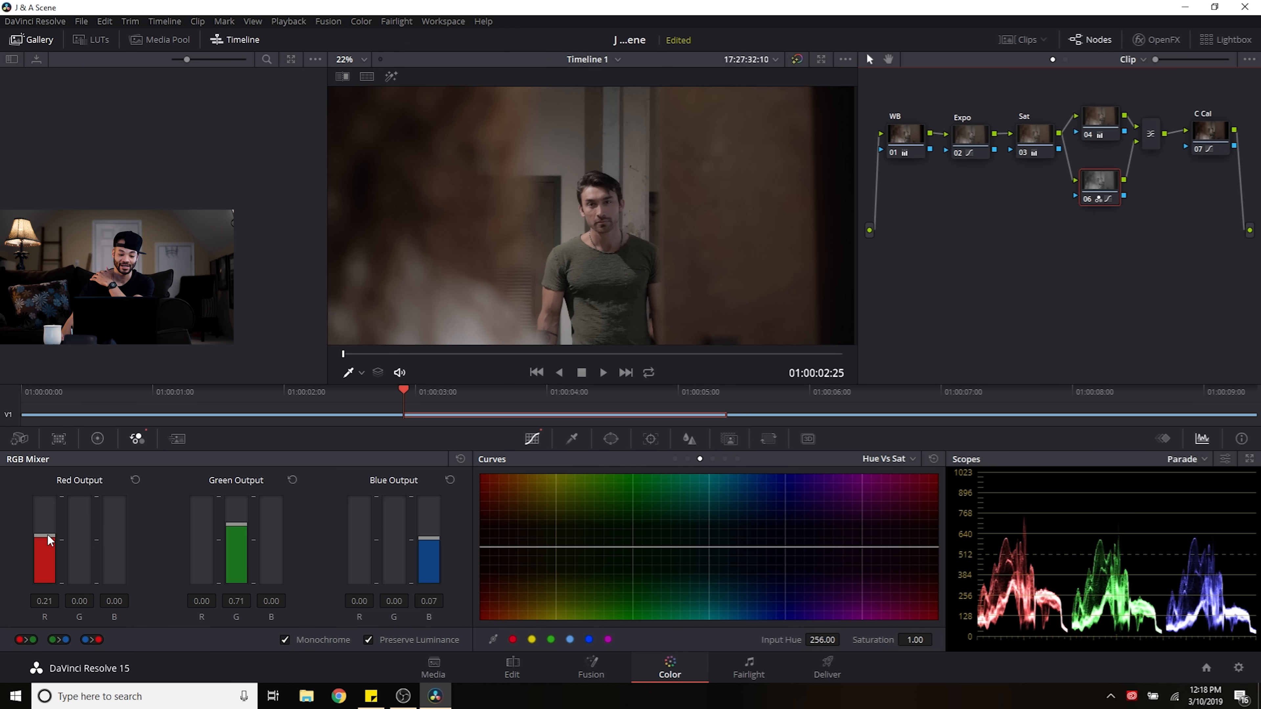
pyautogui.moveTo(50, 540)
pyautogui.mouseDown()
pyautogui.moveTo(65, 525)
pyautogui.moveTo(61, 552)
pyautogui.moveTo(70, 543)
pyautogui.mouseUp()
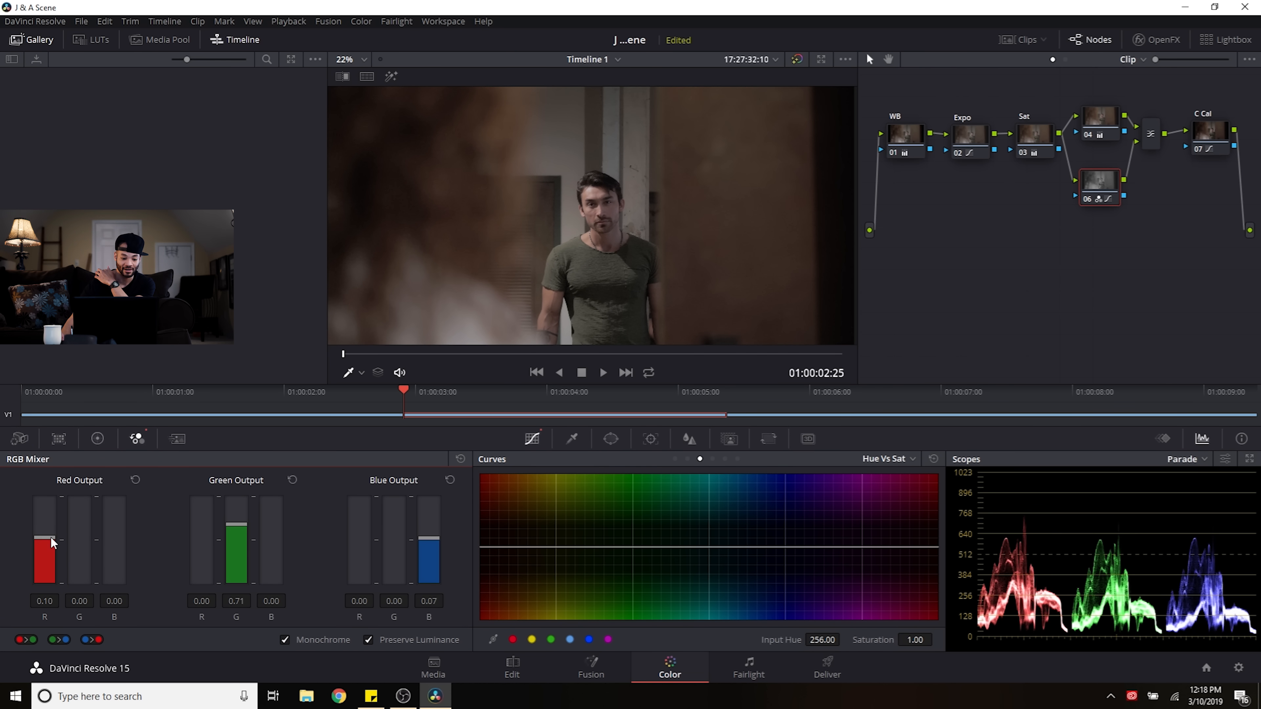
pyautogui.moveTo(51, 543); pyautogui.dragTo(57, 541)
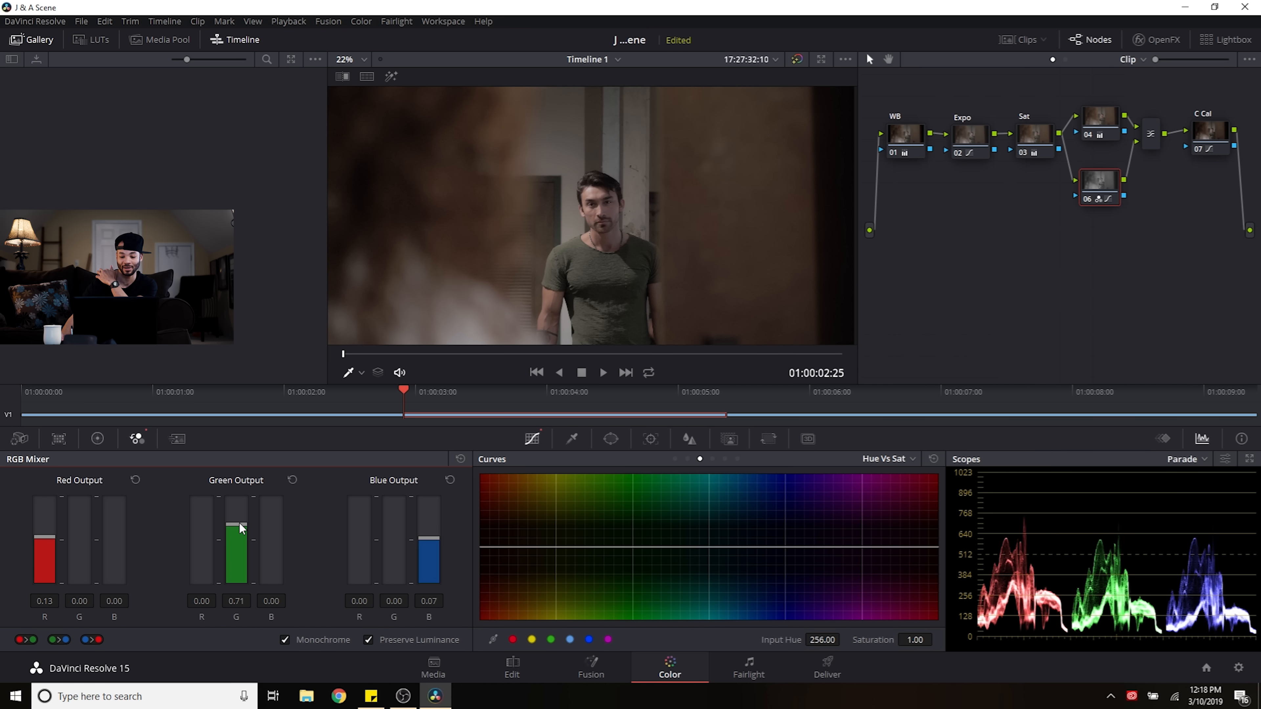
# Step: In the monochrome node's RGB Mixer, try green at 1.95 and blue at -1.00, and settle on green -1.15 and blue 0.74
pyautogui.moveTo(242, 530)
pyautogui.mouseDown()
pyautogui.moveTo(242, 552)
pyautogui.moveTo(249, 471)
pyautogui.moveTo(250, 605)
pyautogui.moveTo(261, 460)
pyautogui.moveTo(245, 581)
pyautogui.moveTo(256, 504)
pyautogui.mouseUp()
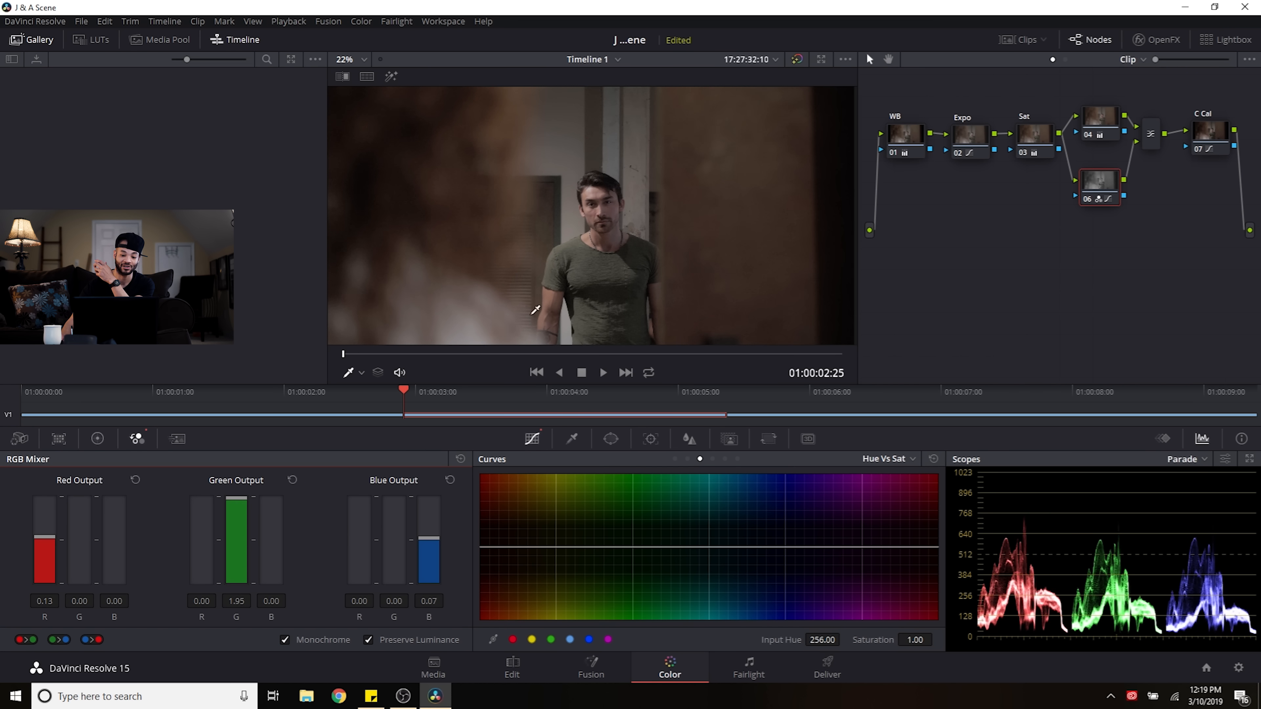
pyautogui.moveTo(242, 499); pyautogui.dragTo(241, 561)
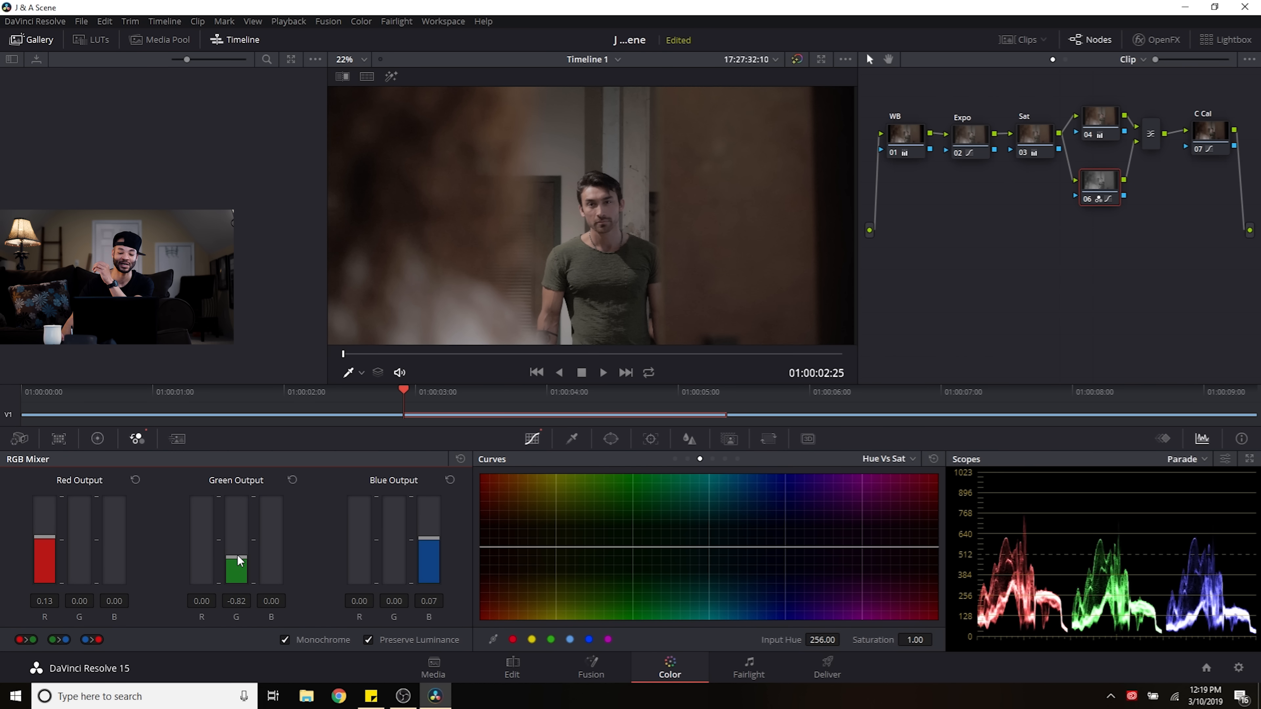
pyautogui.moveTo(238, 560)
pyautogui.mouseDown()
pyautogui.moveTo(242, 577)
pyautogui.moveTo(247, 522)
pyautogui.moveTo(245, 569)
pyautogui.mouseUp()
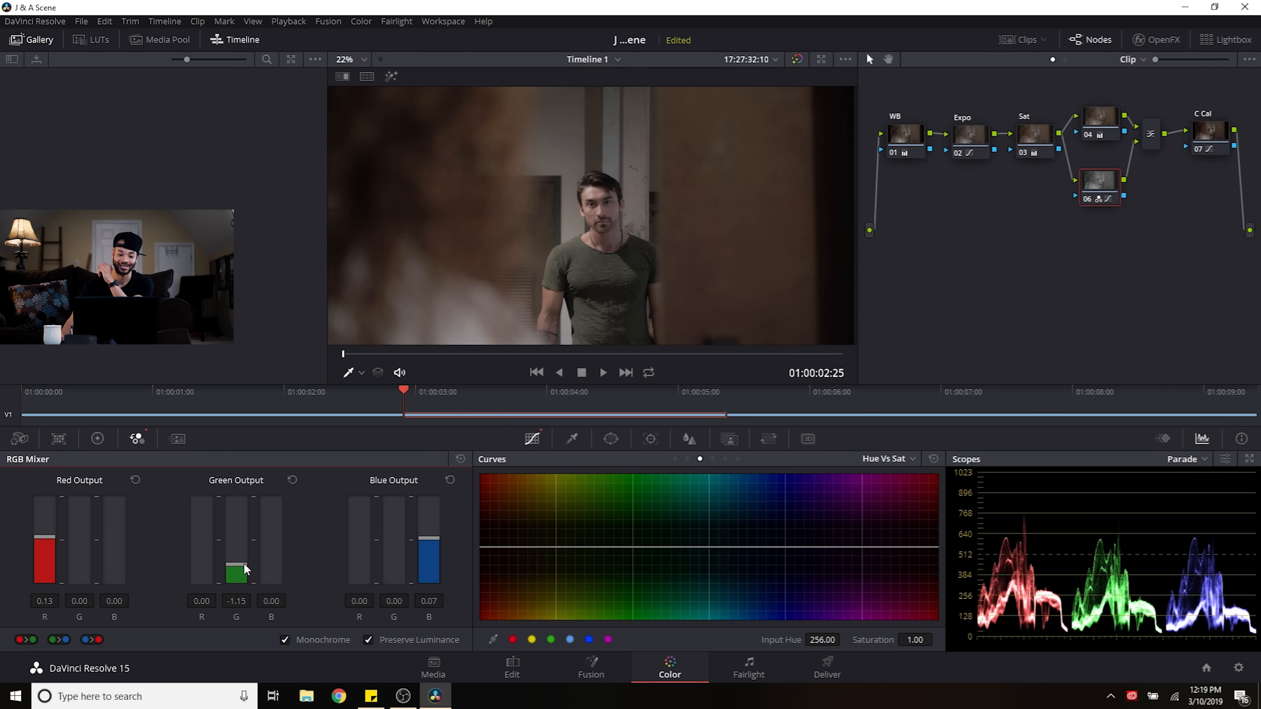
pyautogui.moveTo(432, 539); pyautogui.dragTo(443, 567)
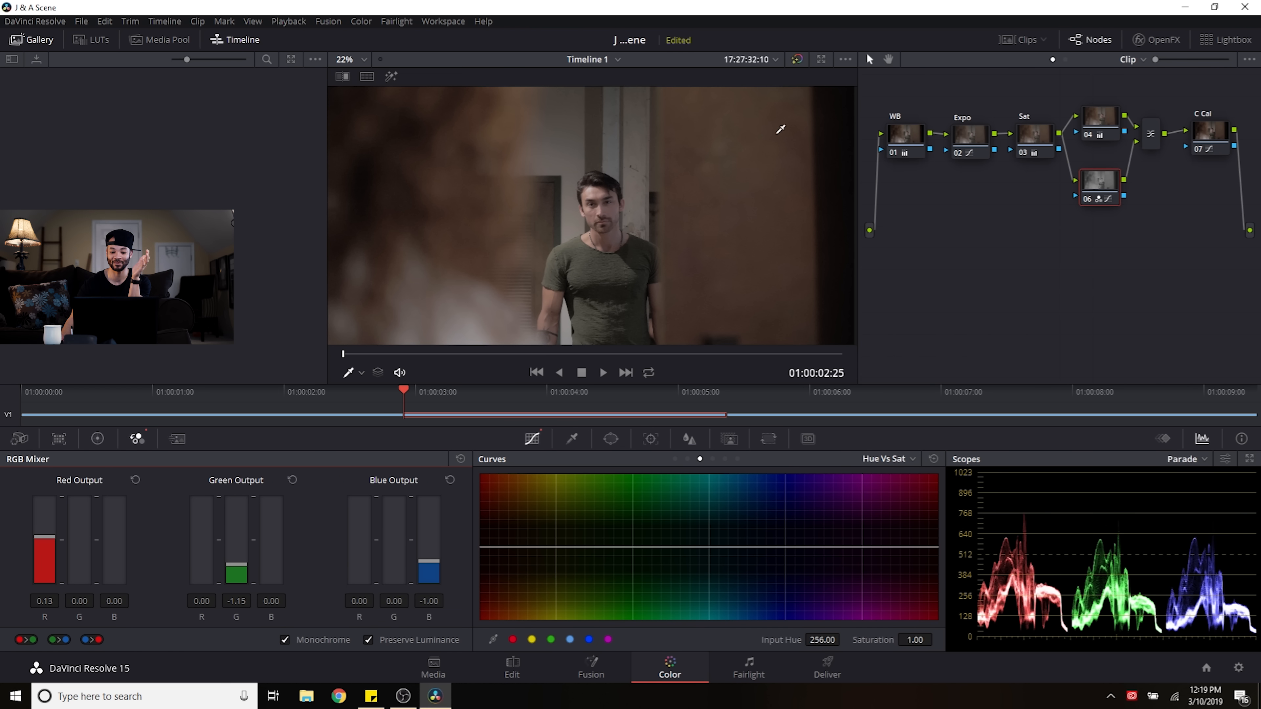
pyautogui.moveTo(432, 568); pyautogui.dragTo(443, 529)
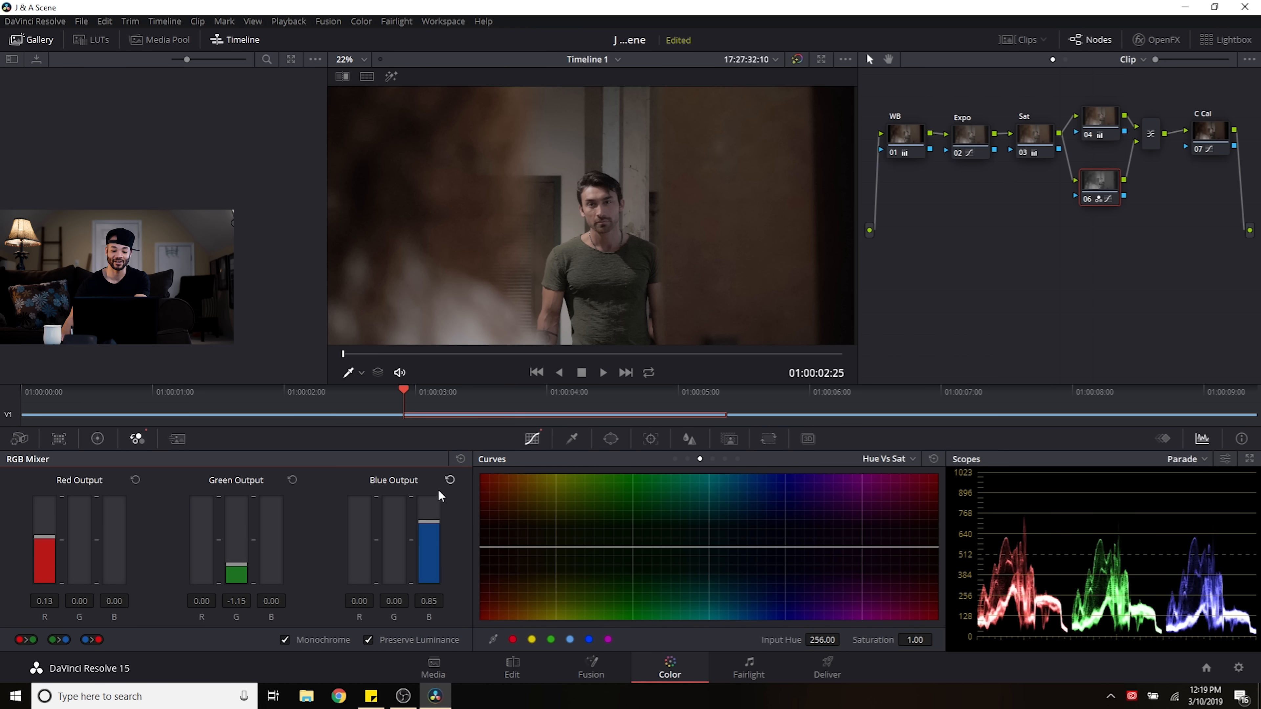
pyautogui.moveTo(440, 526); pyautogui.dragTo(440, 524)
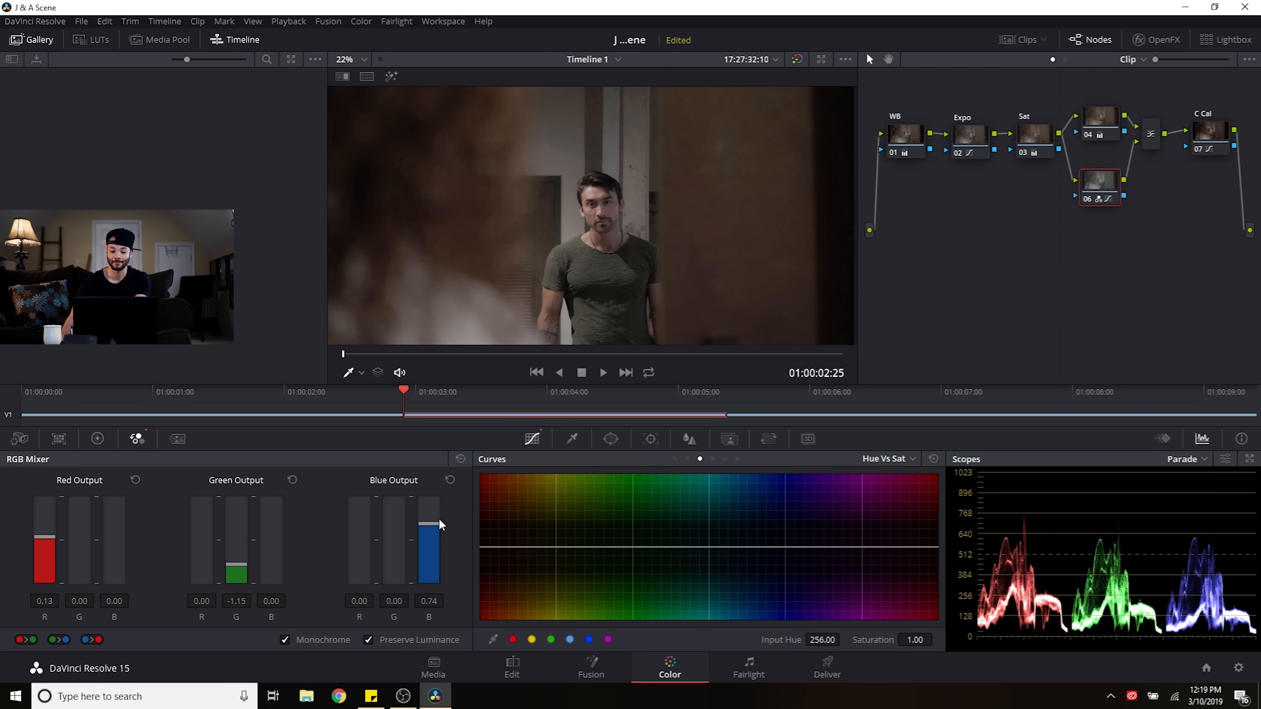
# Step: Disable and re-enable the C Cal node to compare, and add a serial node after it, placed below the node row
pyautogui.click(1201, 152)
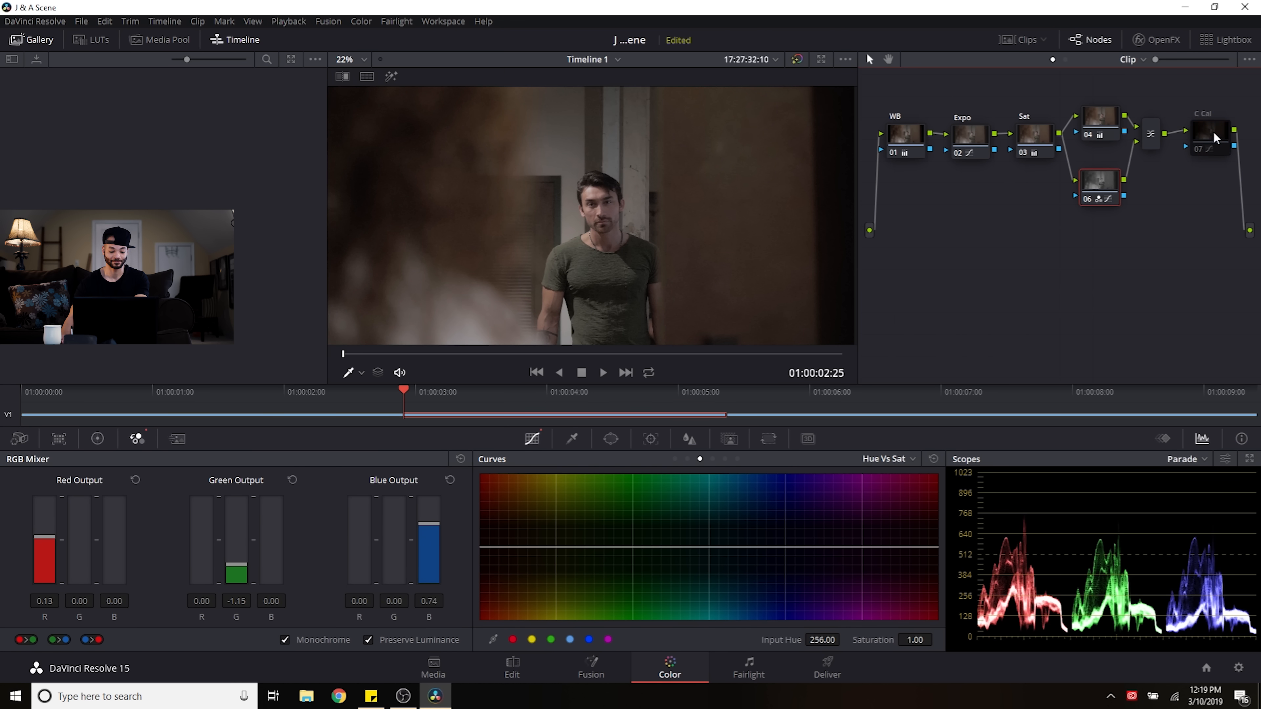
pyautogui.click(1197, 148)
pyautogui.moveTo(1218, 127); pyautogui.dragTo(1214, 129)
pyautogui.hotkey('alt', 's')
pyautogui.moveTo(901, 185); pyautogui.dragTo(931, 256)
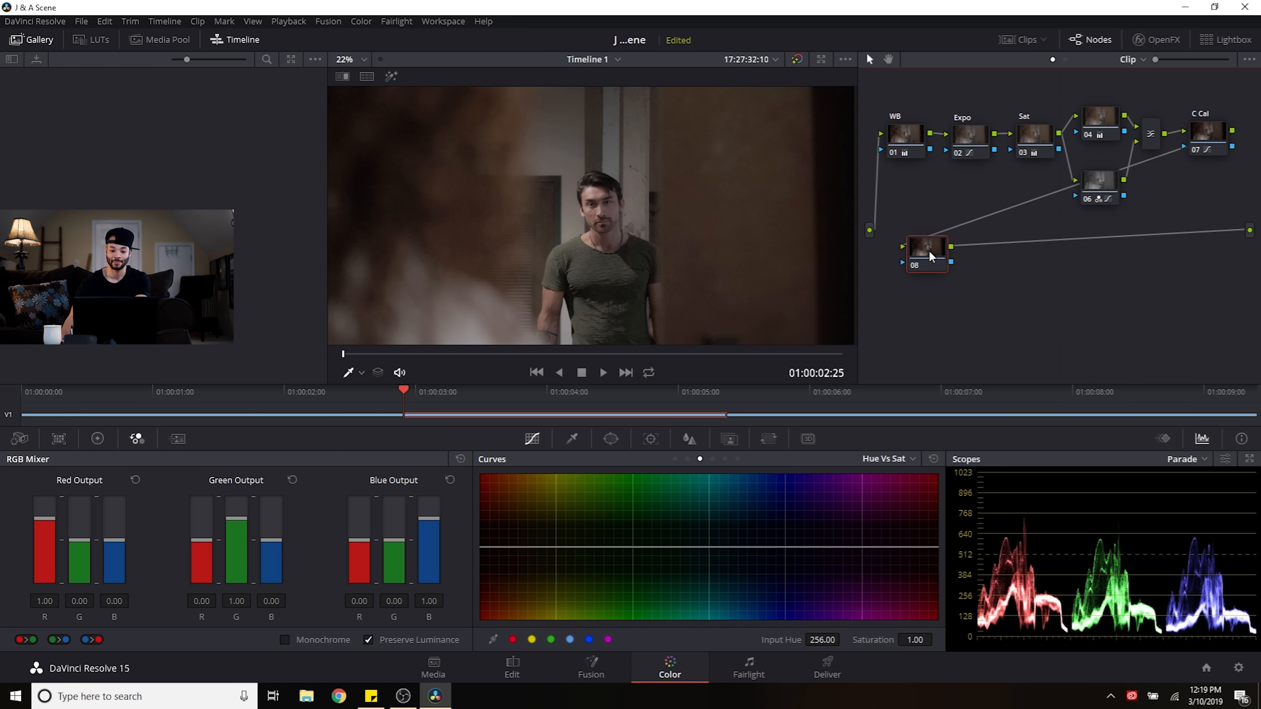
pyautogui.moveTo(930, 256); pyautogui.dragTo(1231, 317)
# Step: Shift the existing correction nodes up and place the new serial node beneath the WB node to start a second row
pyautogui.moveTo(1225, 105); pyautogui.dragTo(903, 206)
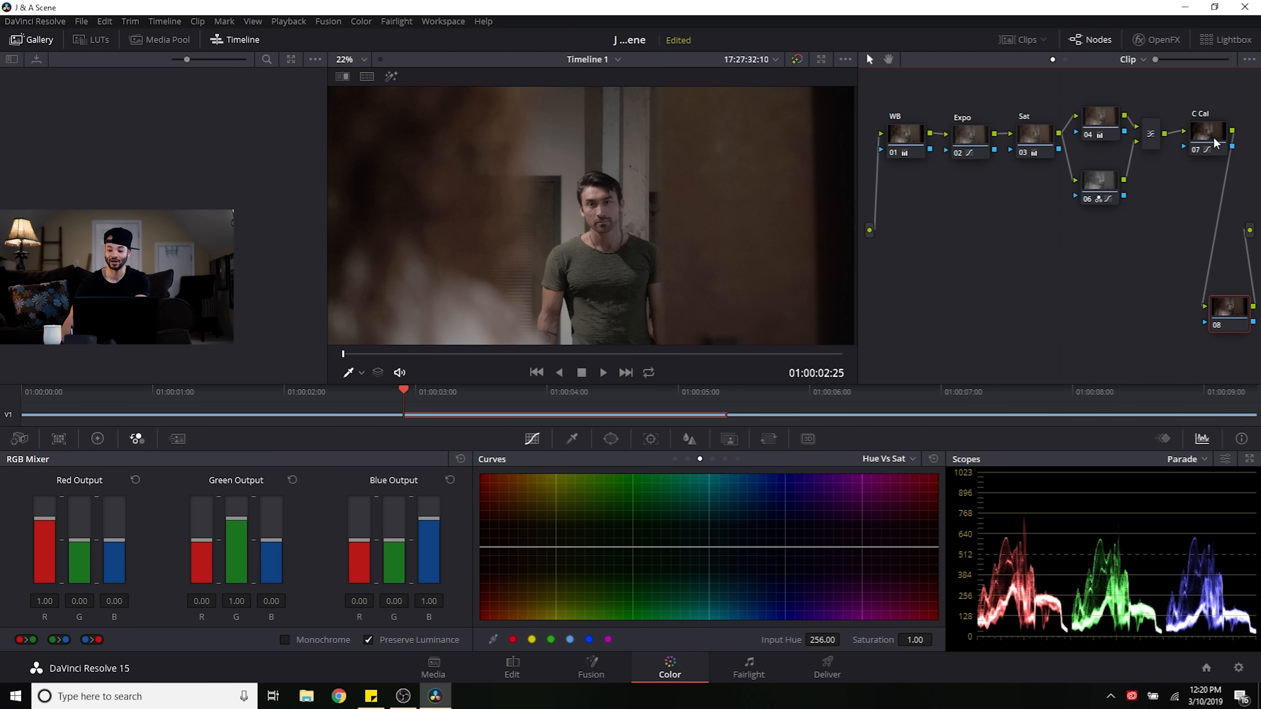
pyautogui.click(1207, 133)
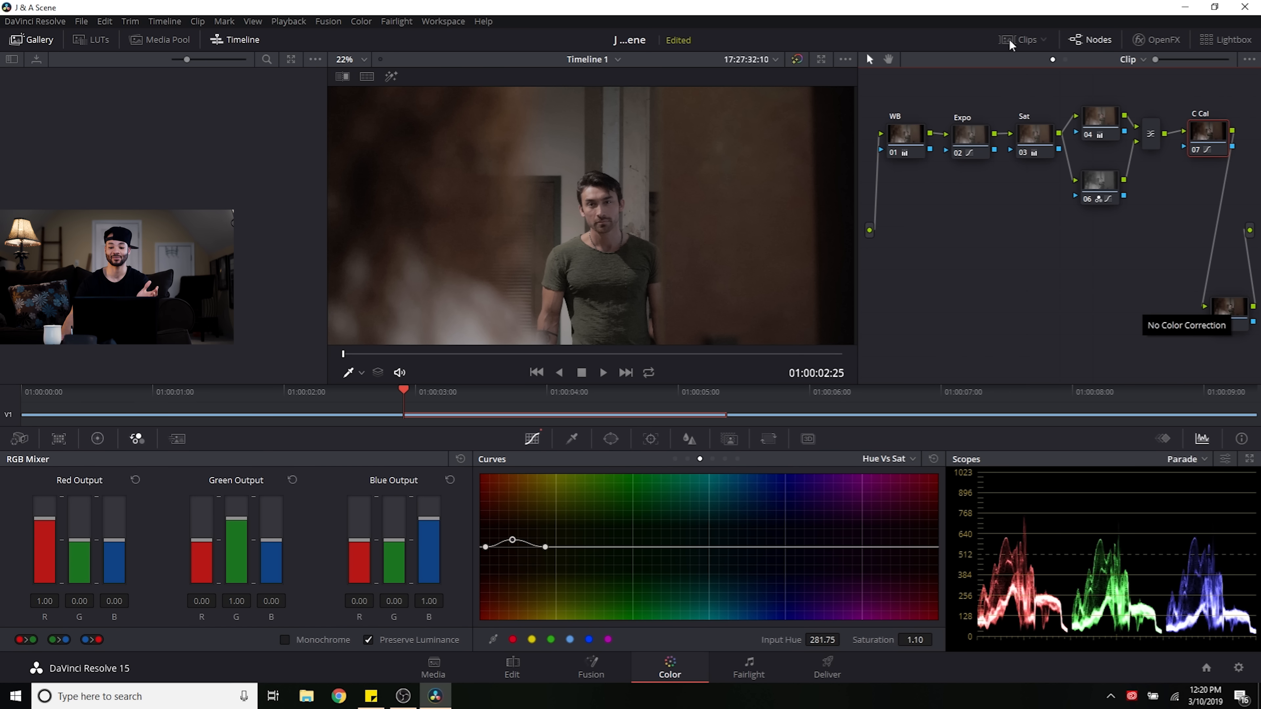
pyautogui.moveTo(1215, 95); pyautogui.dragTo(913, 225)
pyautogui.moveTo(913, 139); pyautogui.dragTo(914, 122)
pyautogui.moveTo(1228, 313); pyautogui.dragTo(903, 230)
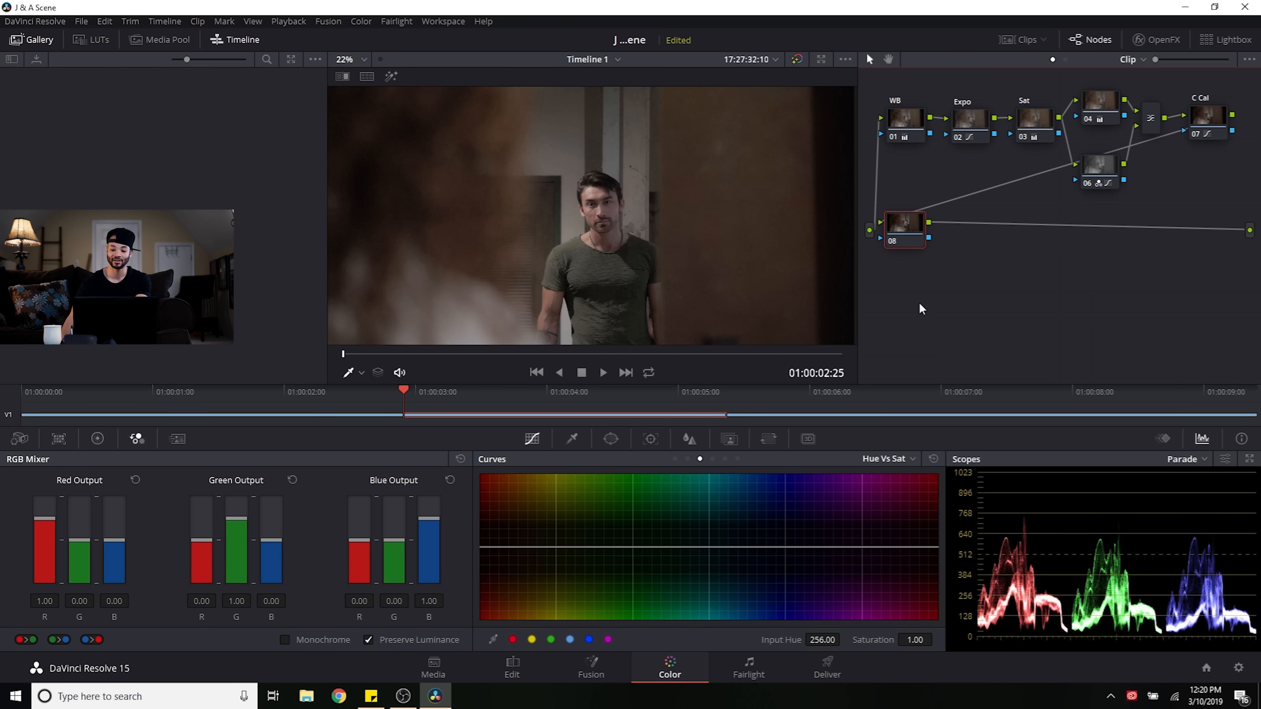
# Step: Add a parallel node to the new serial node and move the mixer further from the pair
pyautogui.rightClick(915, 230)
pyautogui.moveTo(1000, 293)
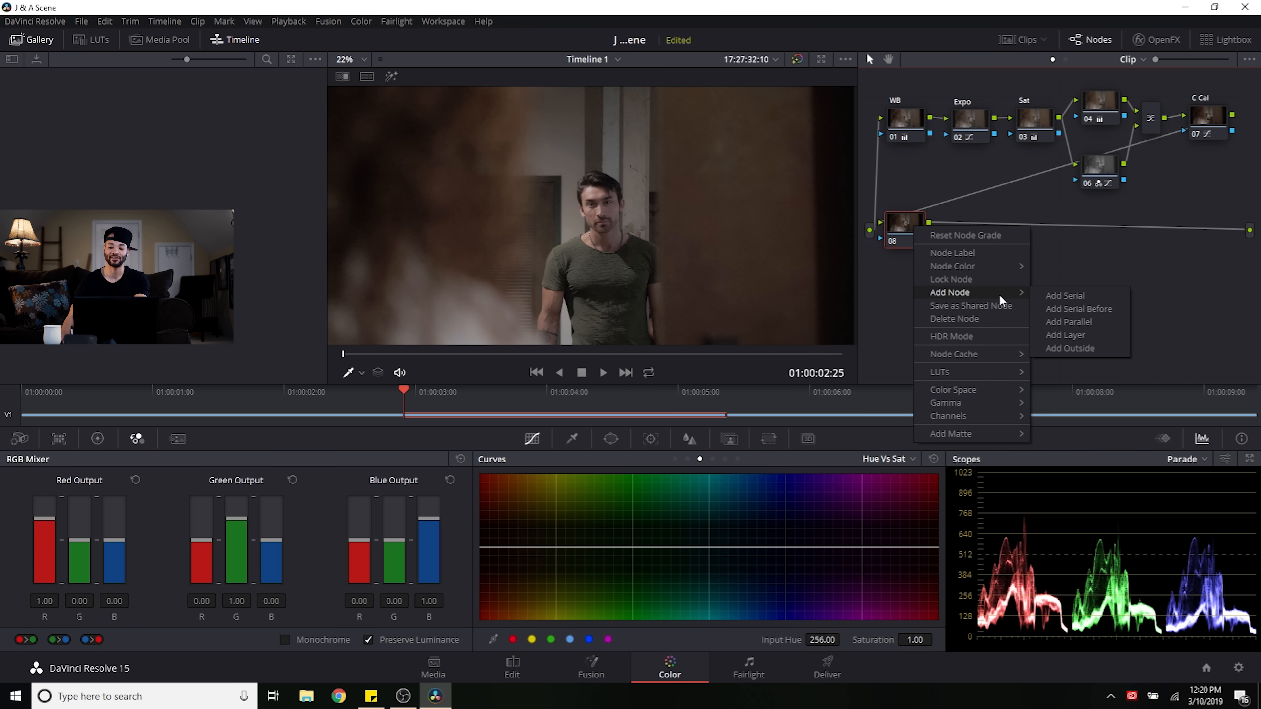
pyautogui.click(1069, 322)
pyautogui.moveTo(972, 234); pyautogui.dragTo(1000, 251)
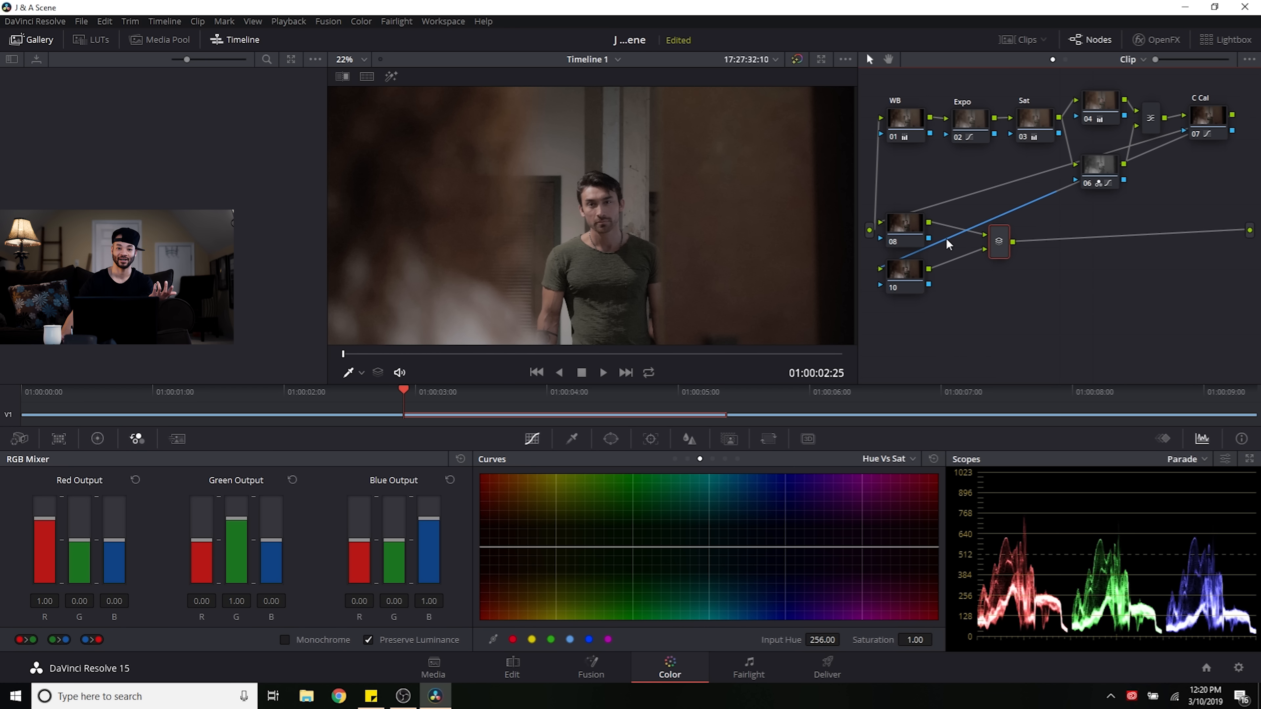
# Step: Try crushing the blacks in the upper parallel node by moving the custom curve's black point inward along the baseline
pyautogui.click(908, 233)
pyautogui.click(915, 284)
pyautogui.click(914, 238)
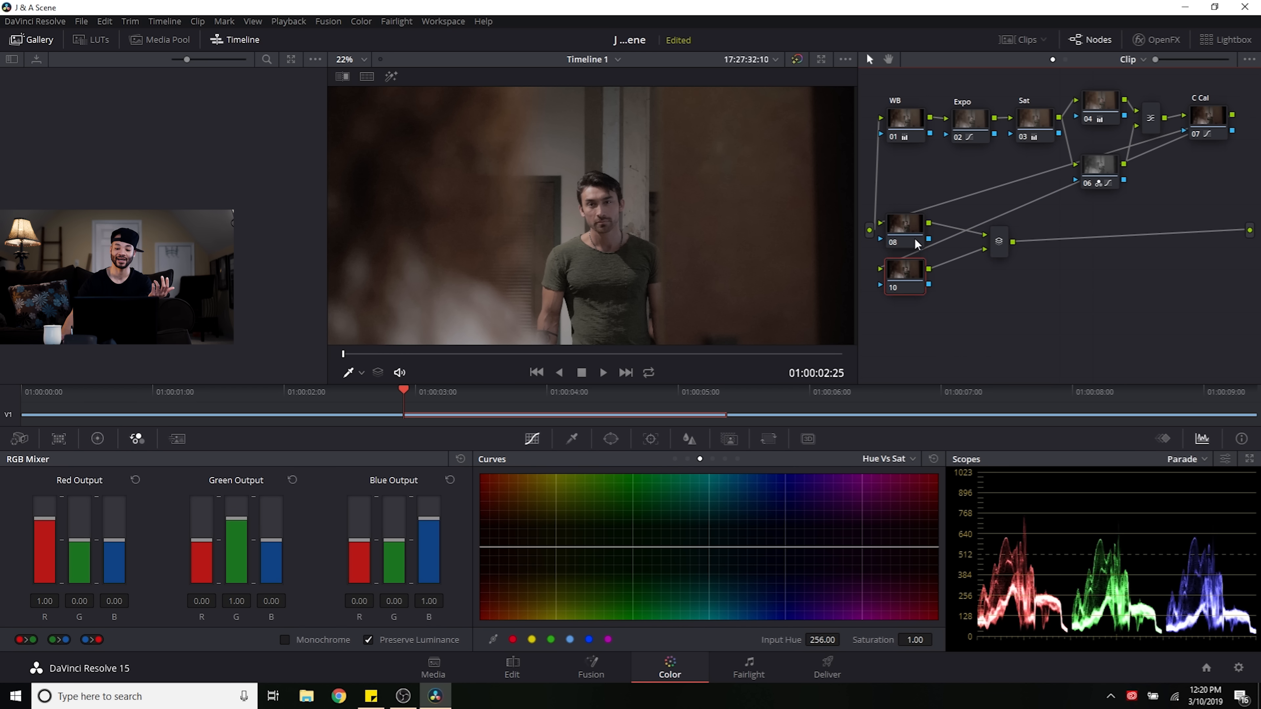
pyautogui.click(908, 278)
pyautogui.click(907, 243)
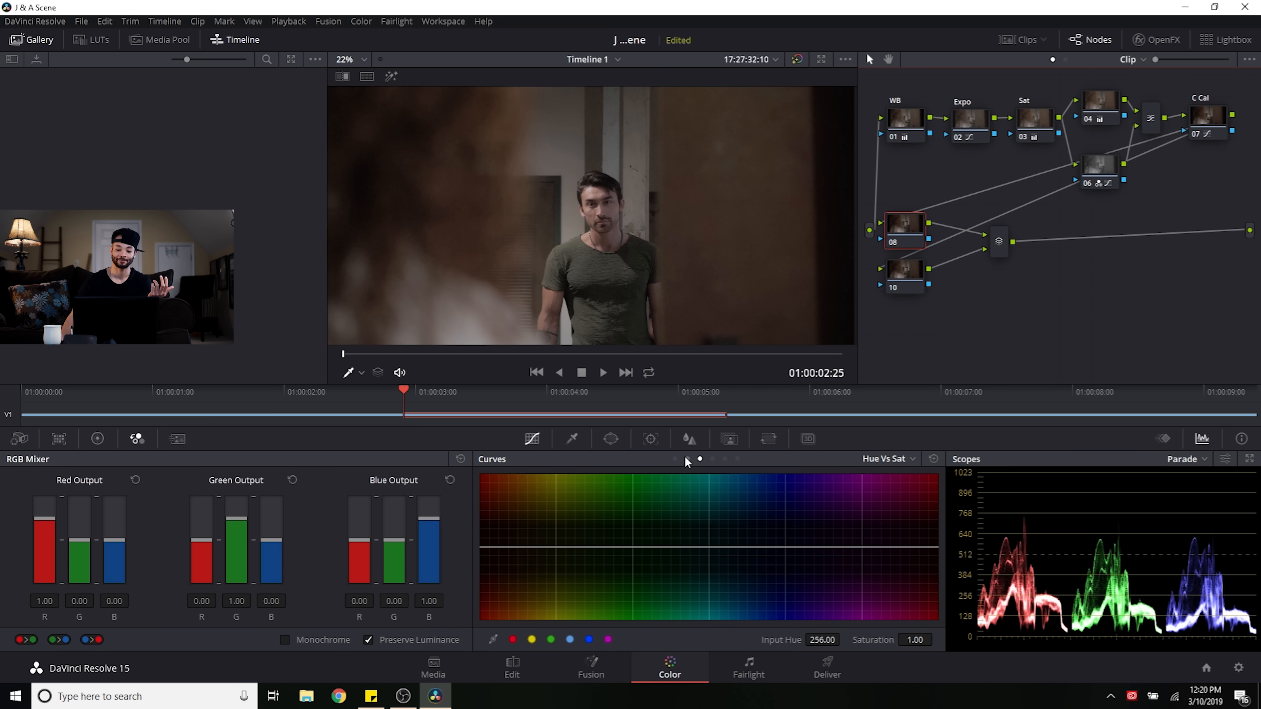
pyautogui.click(675, 460)
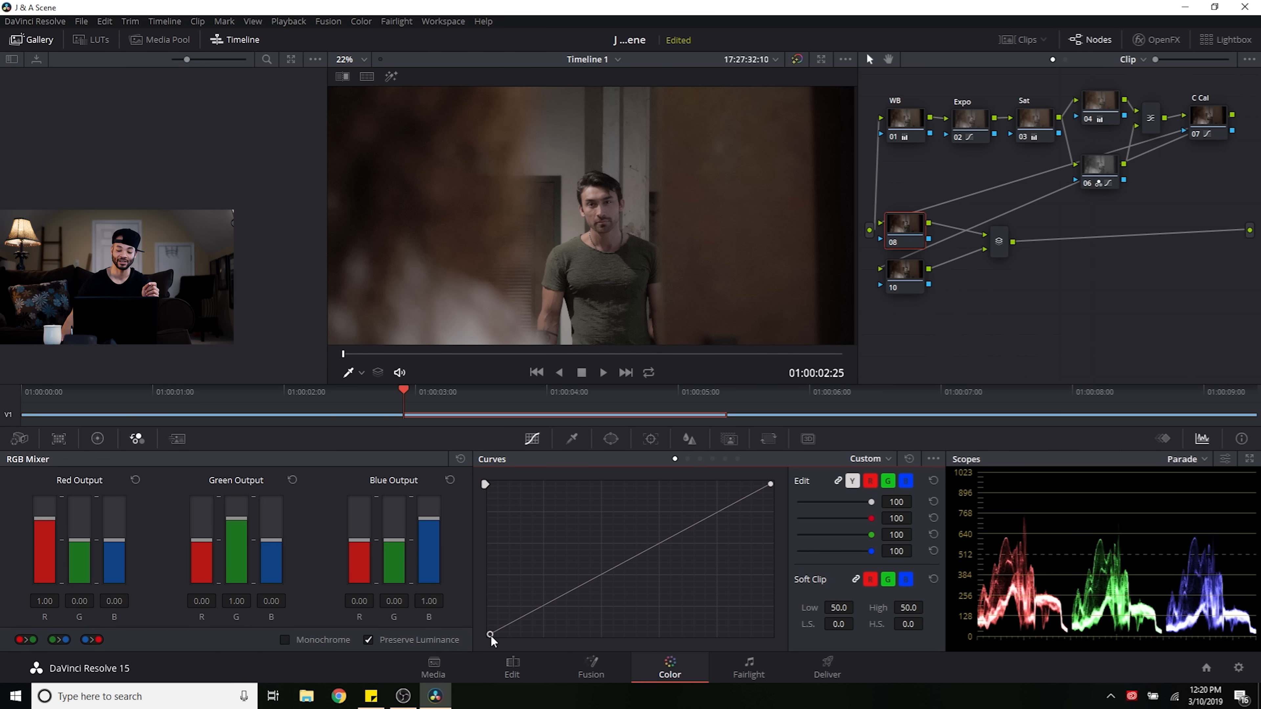
pyautogui.moveTo(491, 635); pyautogui.dragTo(508, 635)
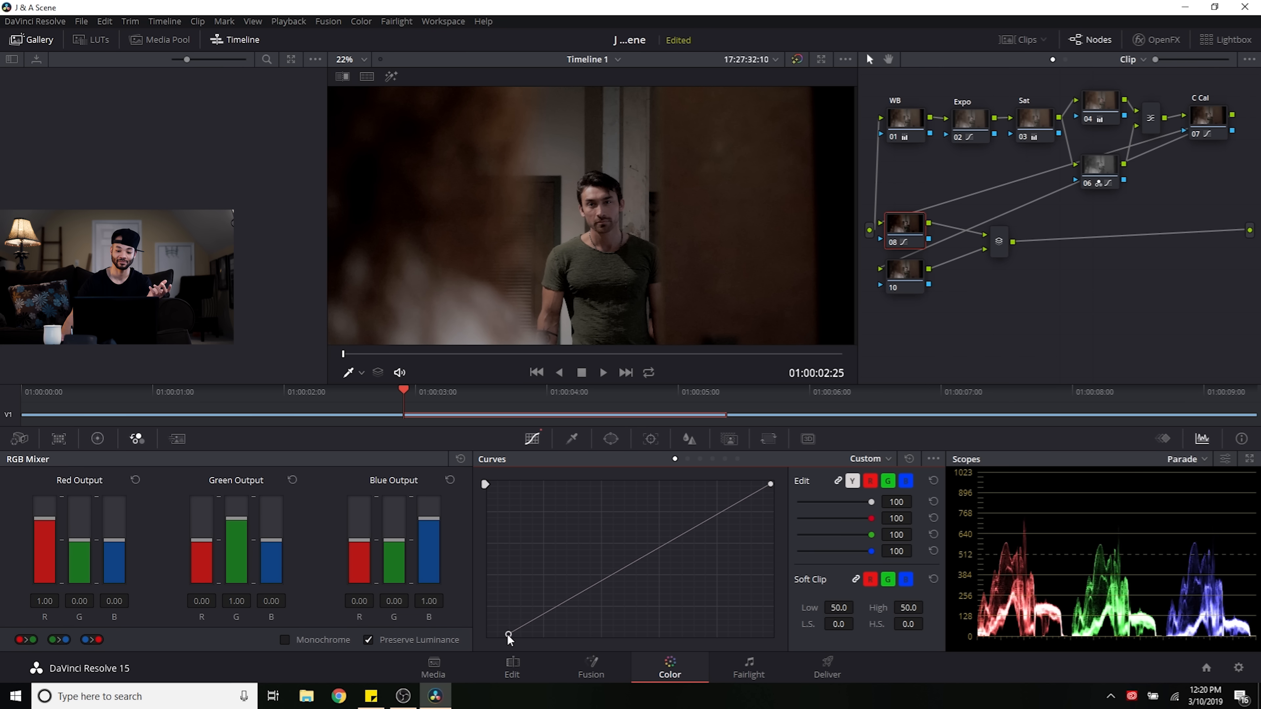
pyautogui.moveTo(508, 634); pyautogui.dragTo(522, 635)
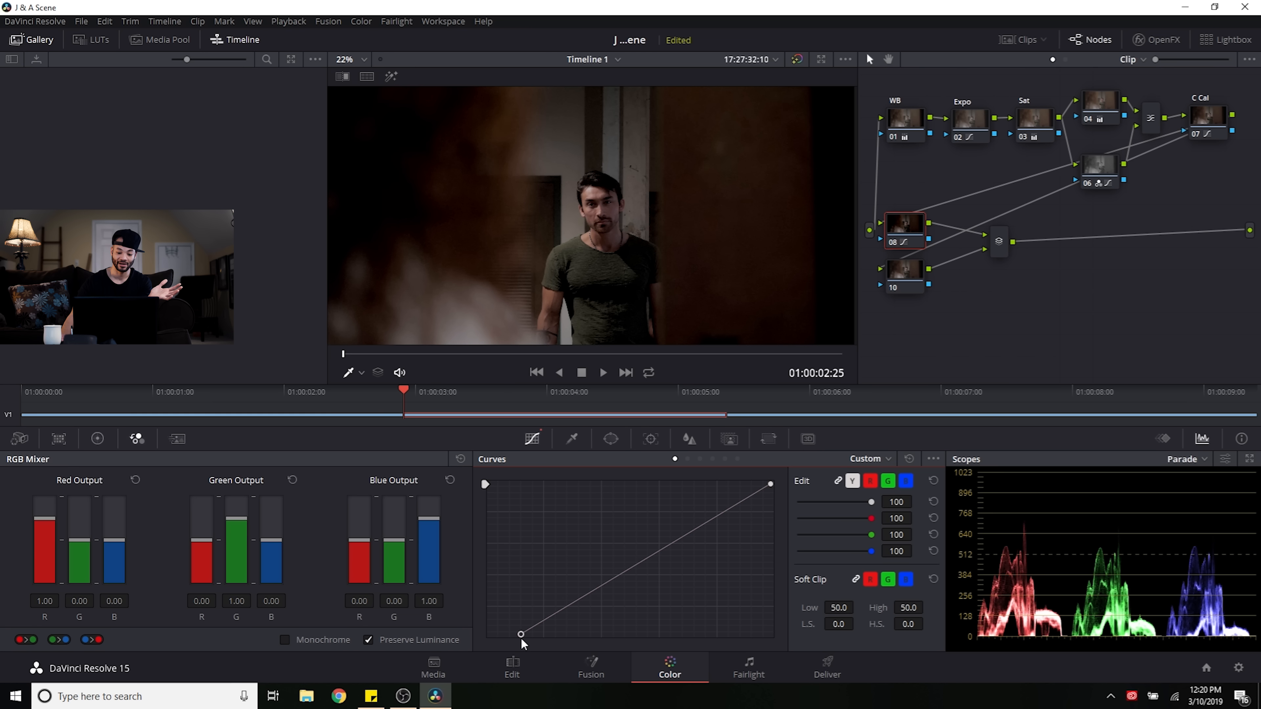
# Step: Try lifting the blacks in the lower parallel node by raising the custom curve's black point to offset the upper node
pyautogui.click(912, 272)
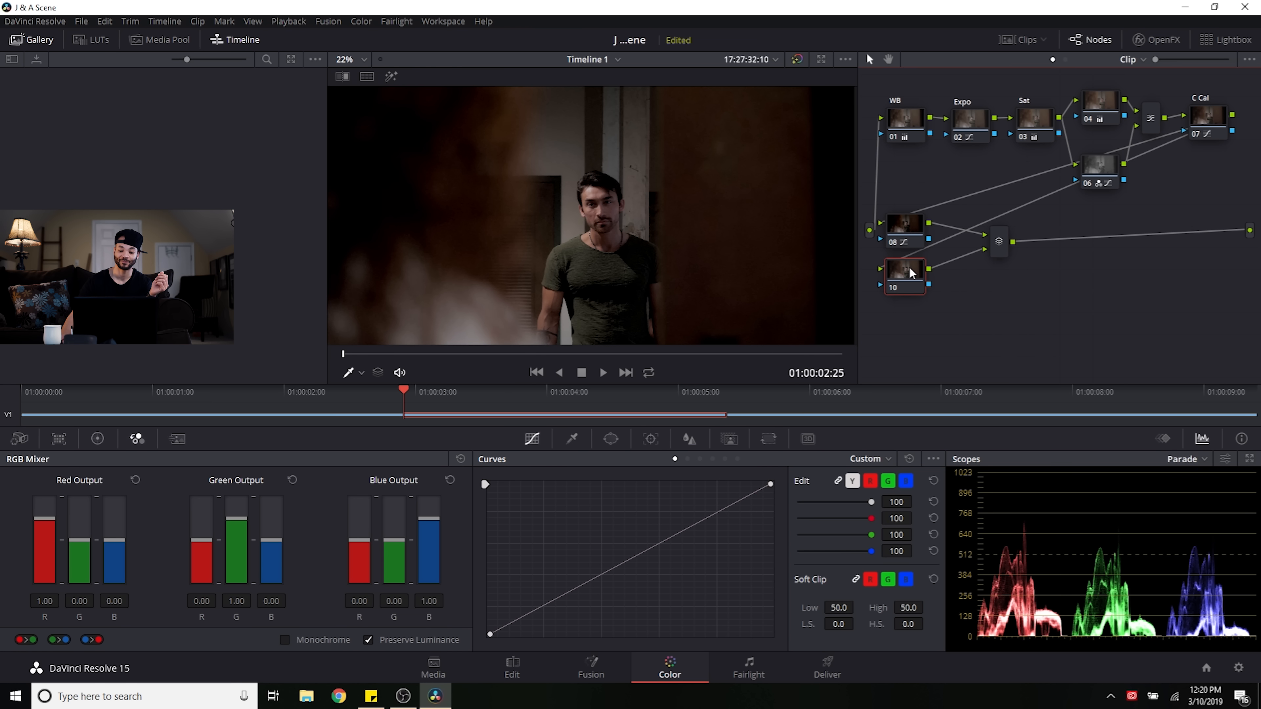
pyautogui.click(489, 633)
pyautogui.moveTo(489, 634); pyautogui.dragTo(492, 619)
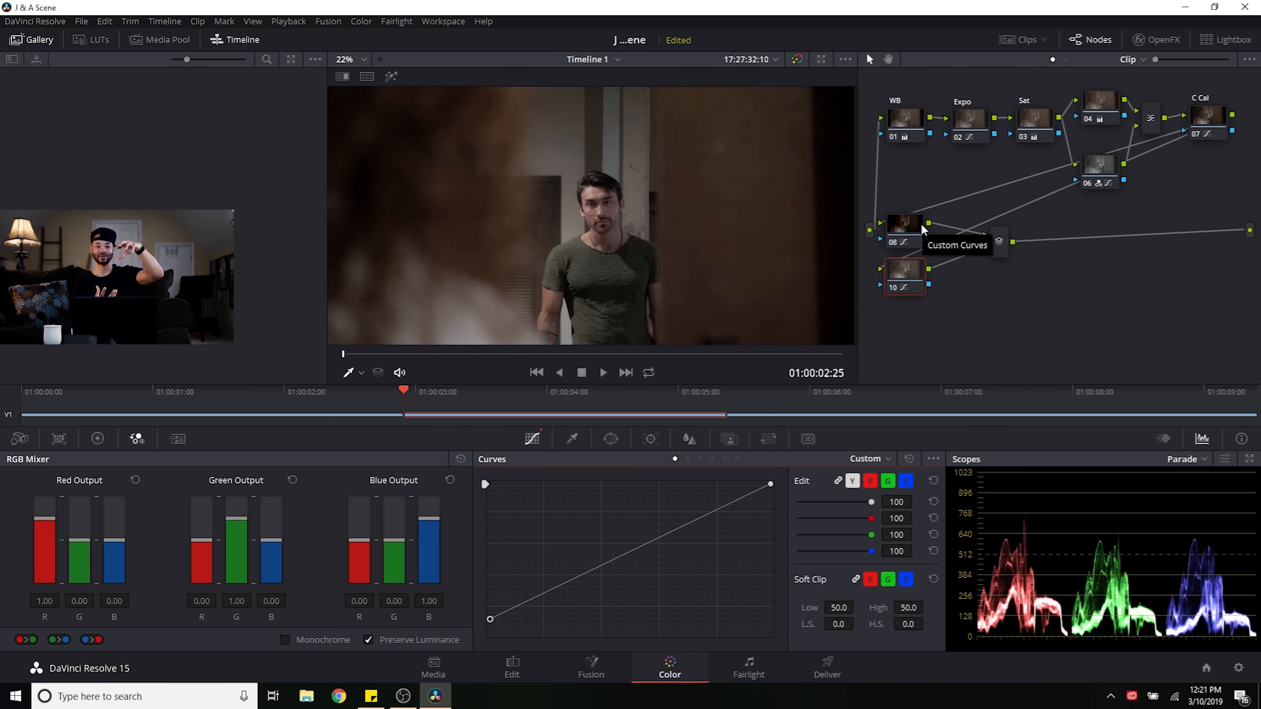
pyautogui.moveTo(892, 195); pyautogui.dragTo(1011, 335)
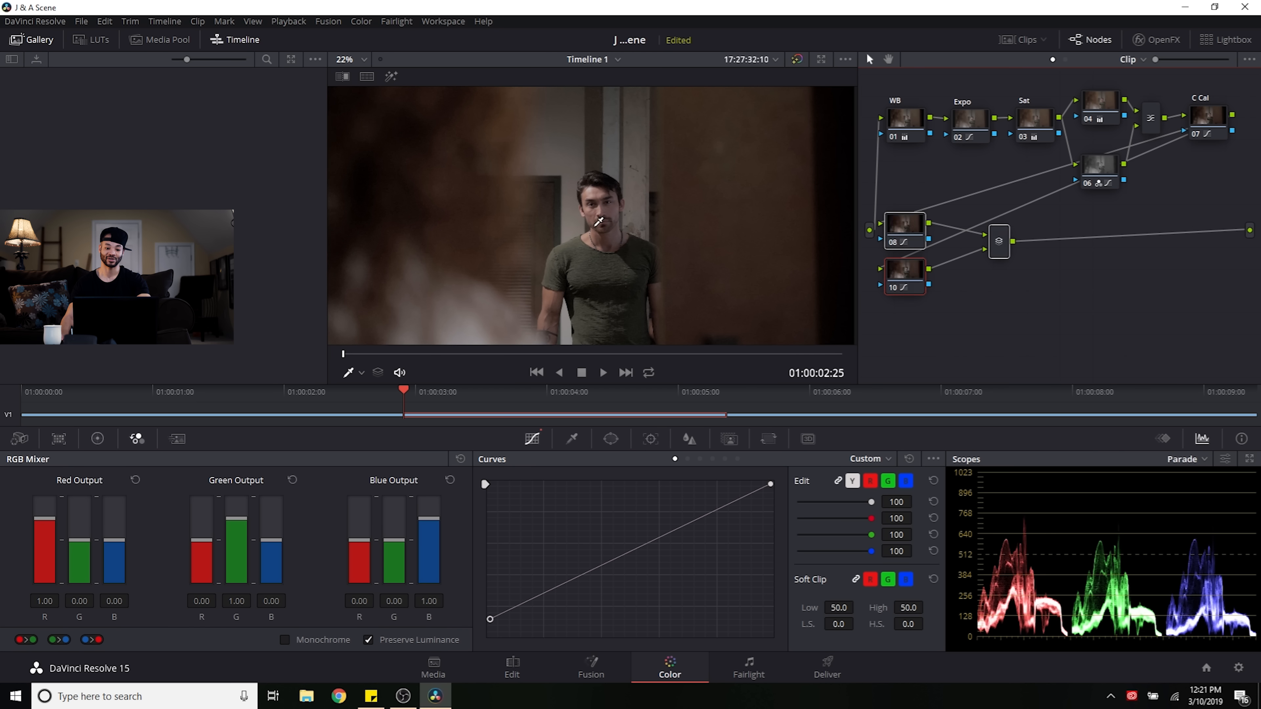
pyautogui.click(911, 276)
pyautogui.moveTo(489, 620); pyautogui.dragTo(485, 616)
# Step: Reset the grades of both parallel nodes and select the upper one
pyautogui.moveTo(1010, 227); pyautogui.dragTo(883, 285)
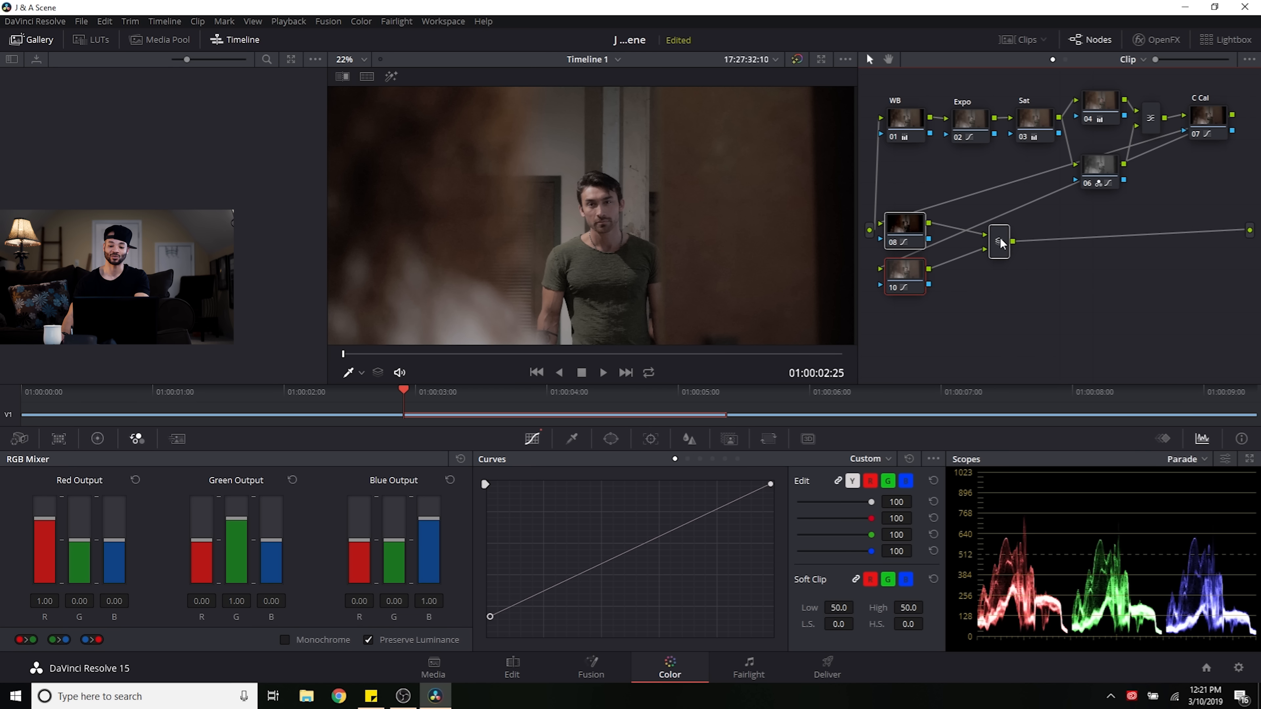
pyautogui.rightClick(900, 228)
pyautogui.click(918, 297)
pyautogui.rightClick(917, 297)
pyautogui.click(991, 333)
pyautogui.click(916, 230)
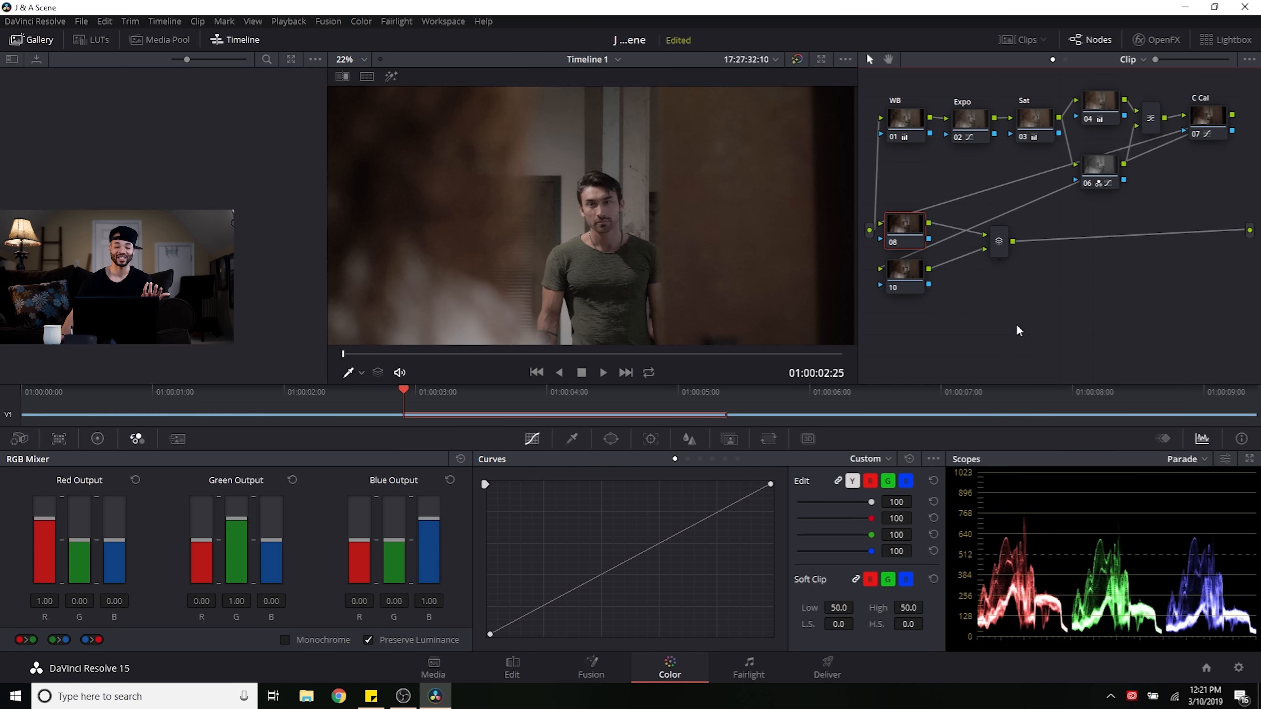
pyautogui.moveTo(899, 85); pyautogui.dragTo(1042, 185)
pyautogui.click(1093, 72)
pyautogui.moveTo(1092, 70); pyautogui.dragTo(1222, 246)
pyautogui.click(1002, 337)
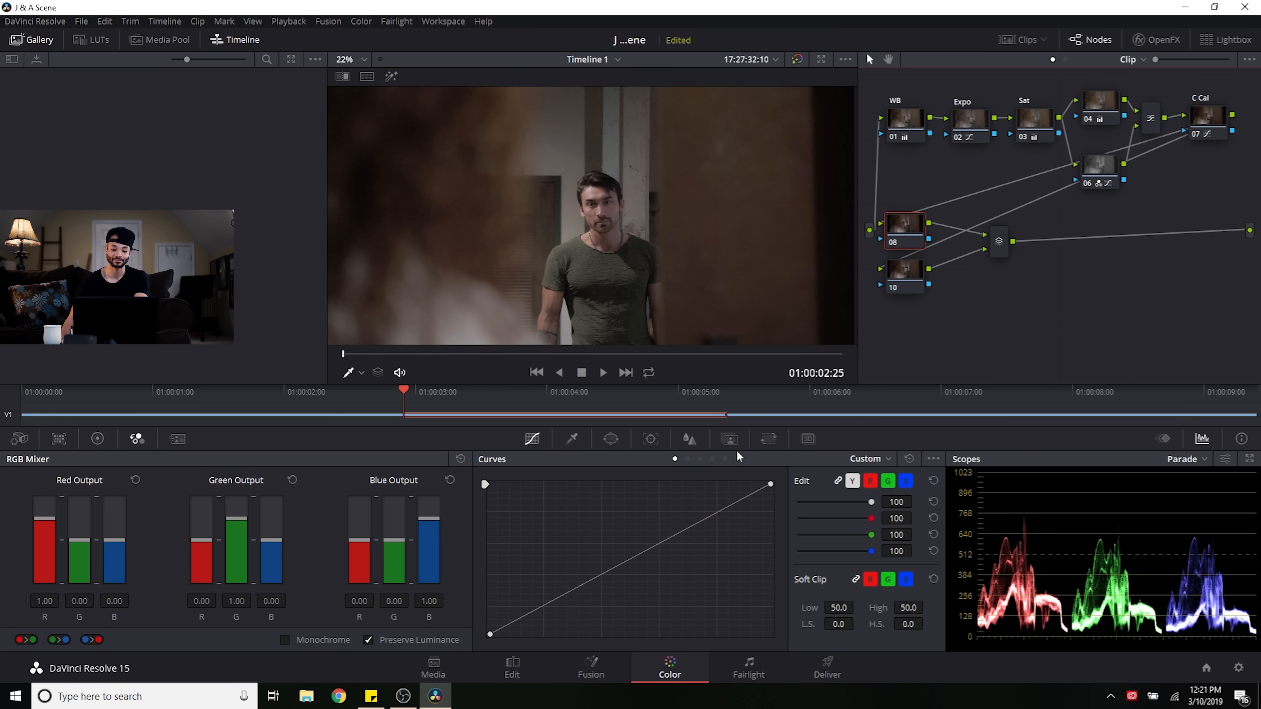
# Step: Draw a closed curve power window on the upper parallel node around the man and doorway, extending past the frame's upper and lower edges
pyautogui.click(611, 439)
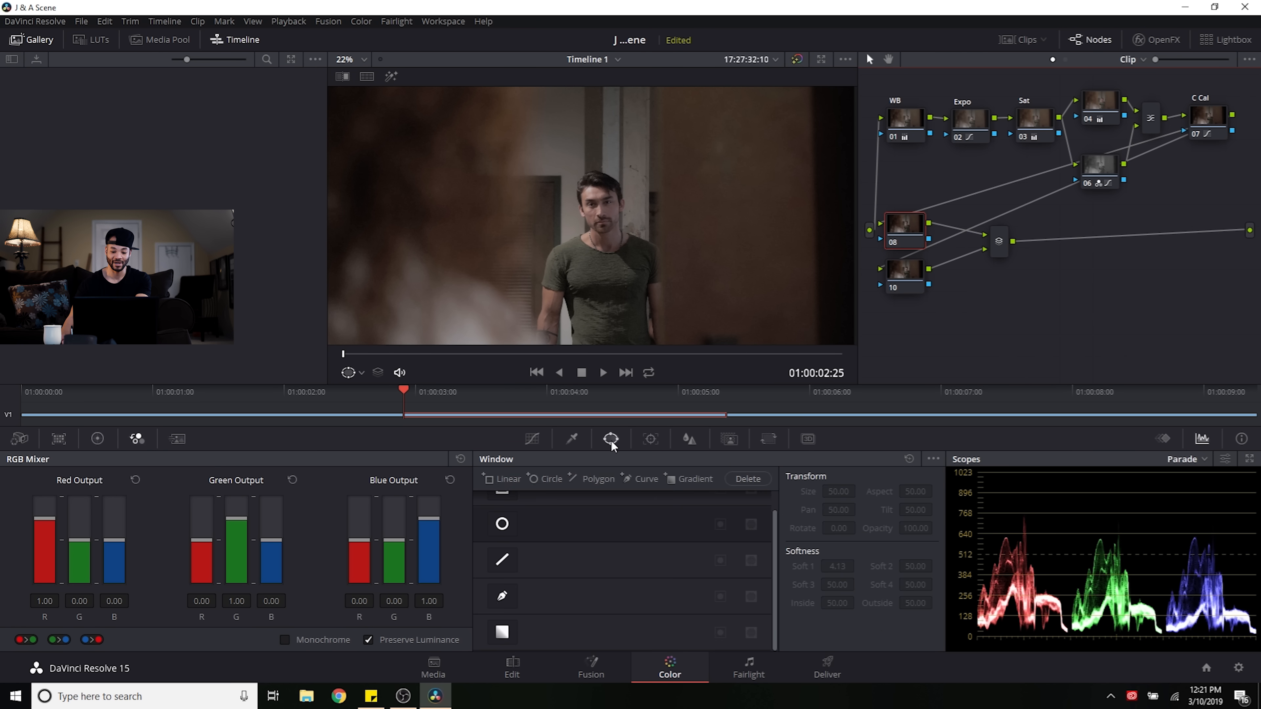
pyautogui.click(504, 600)
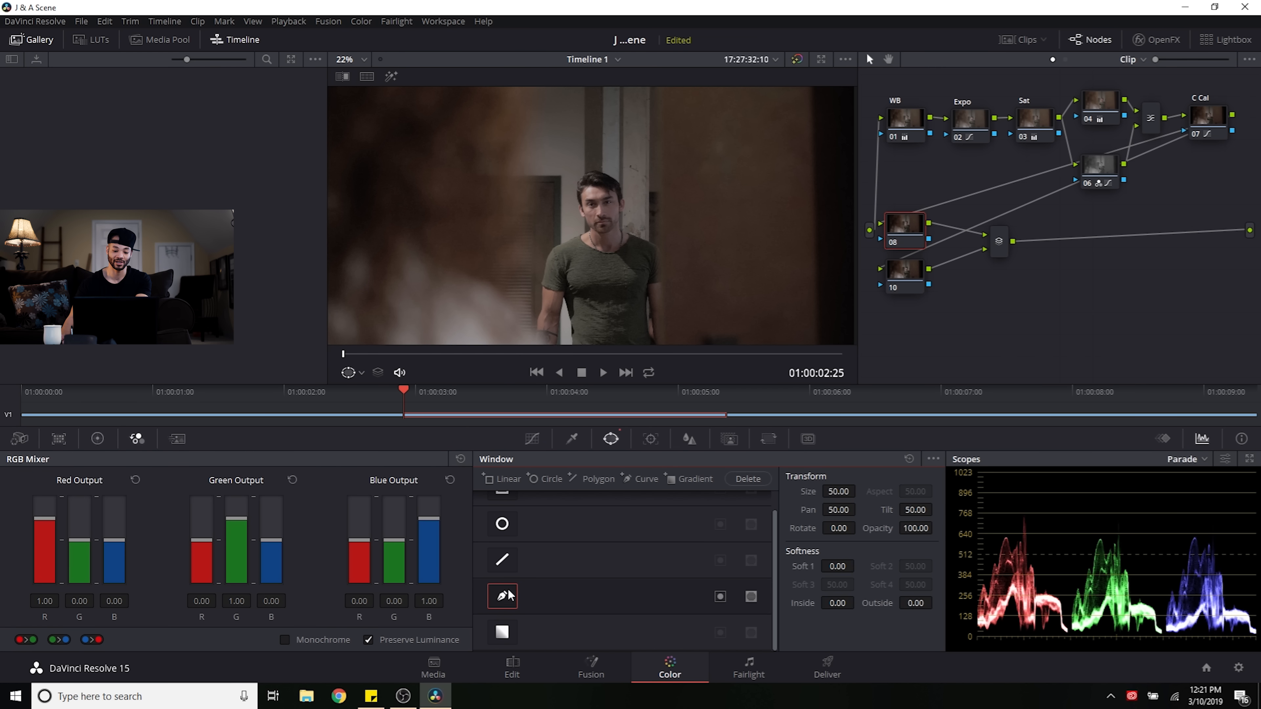
pyautogui.scroll(-2, 750, 203)
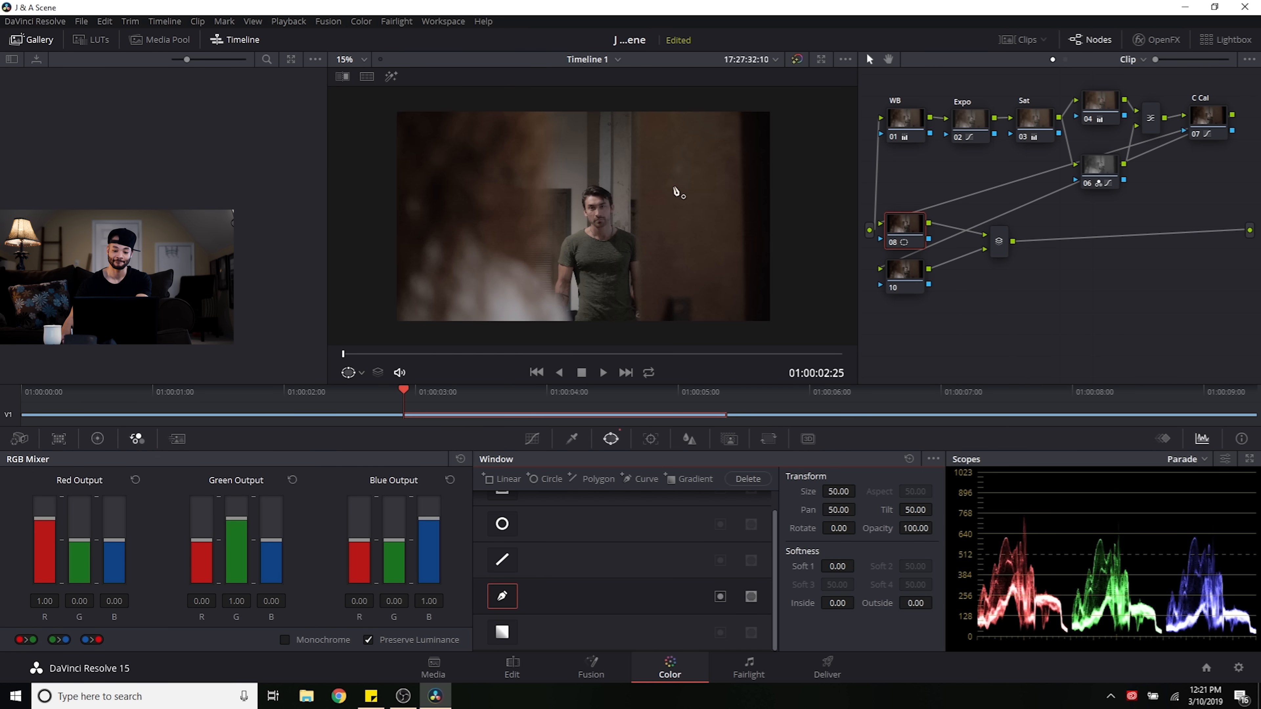
pyautogui.click(642, 98)
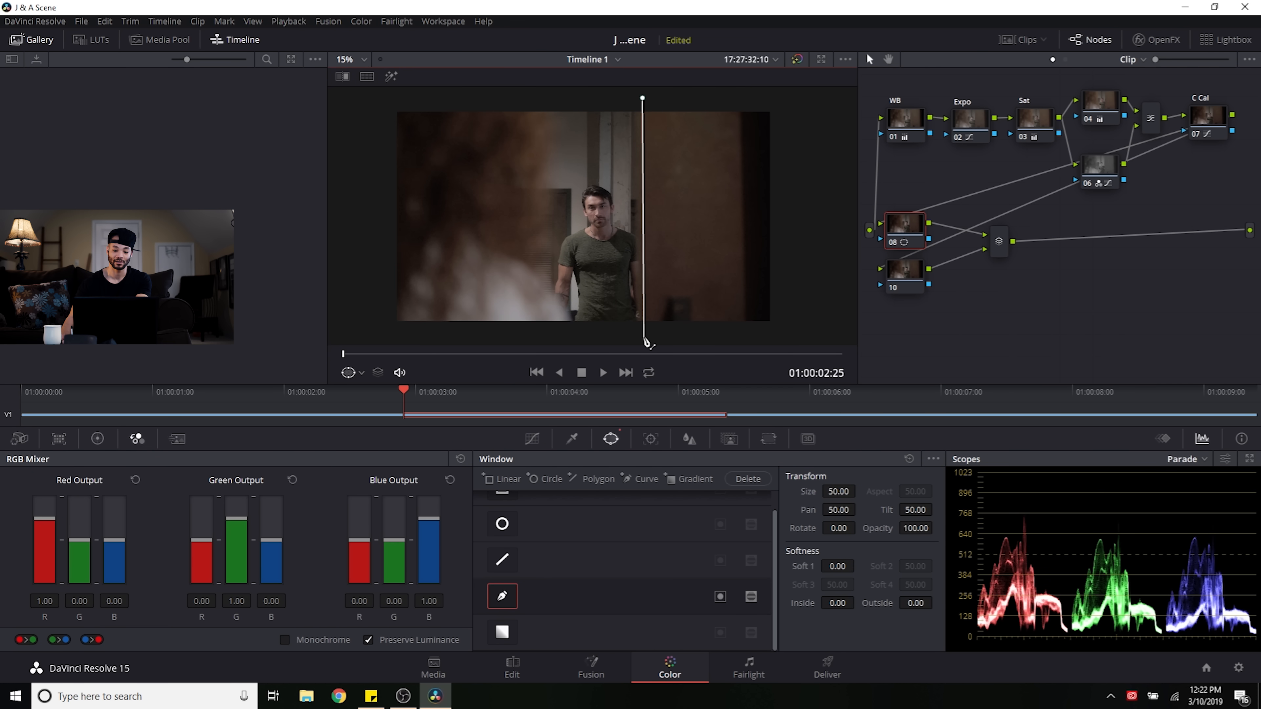
pyautogui.click(643, 338)
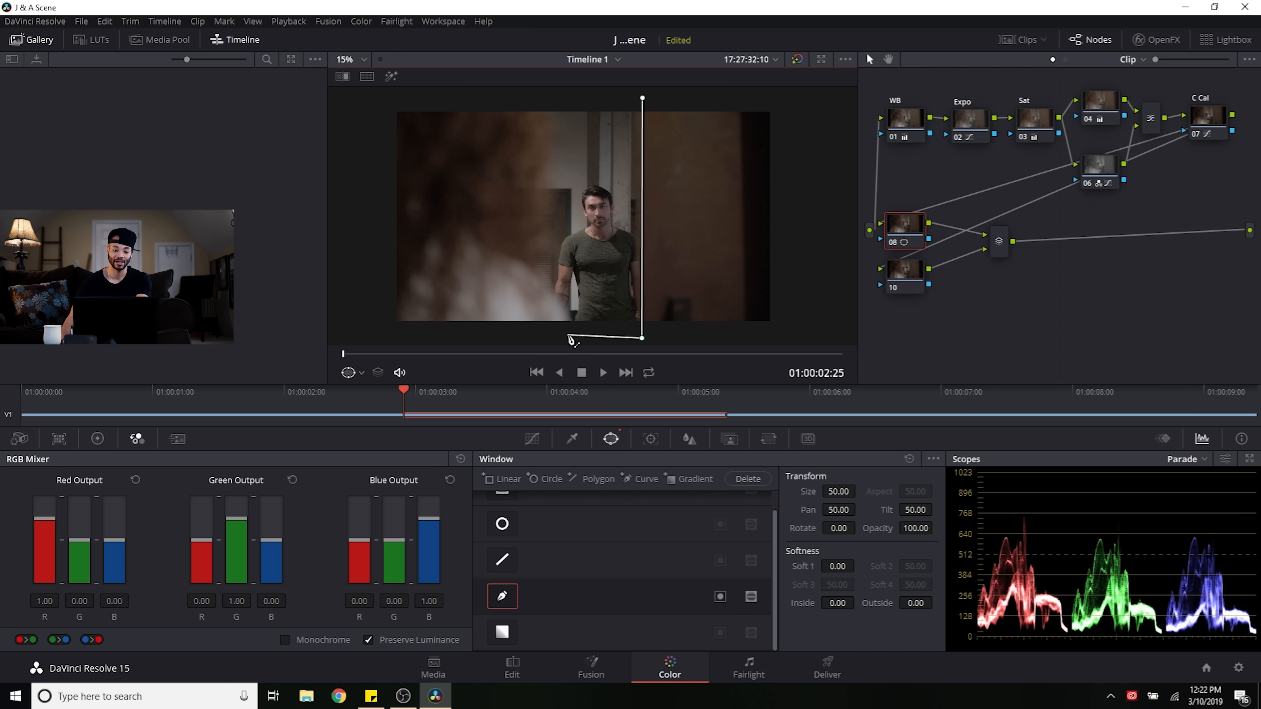
pyautogui.click(569, 339)
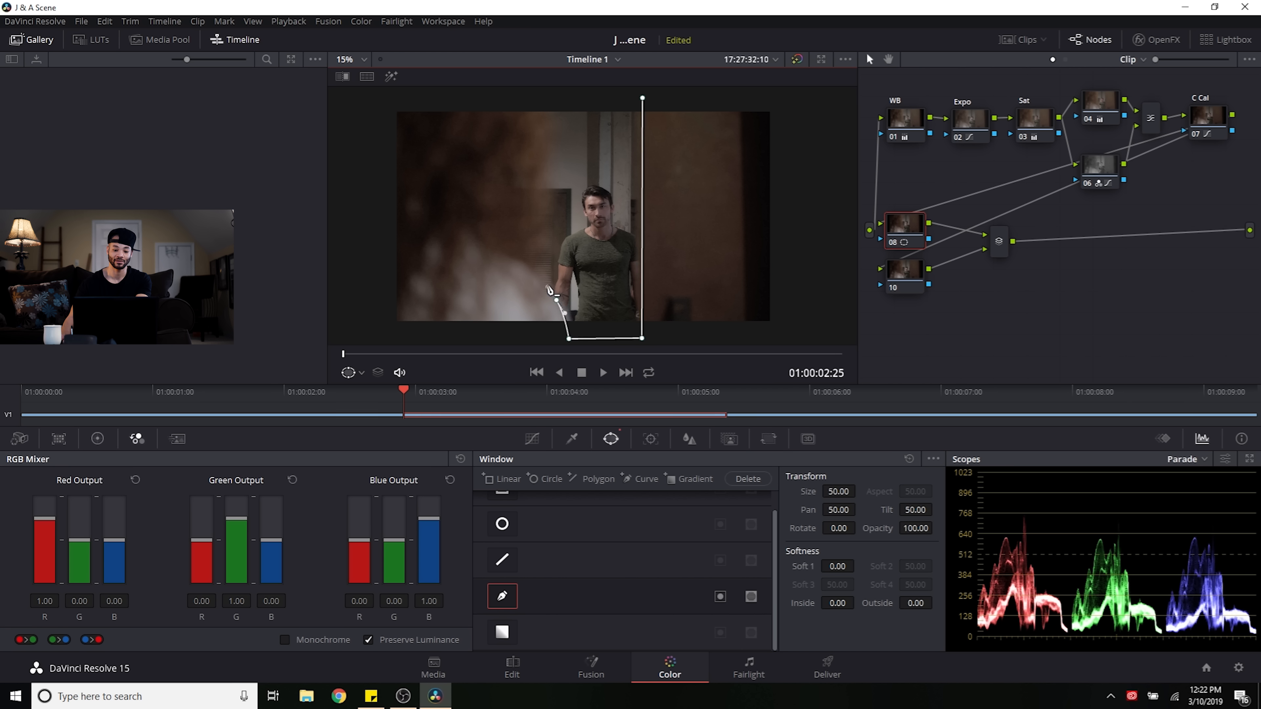
pyautogui.moveTo(531, 230); pyautogui.dragTo(538, 201)
pyautogui.click(537, 131)
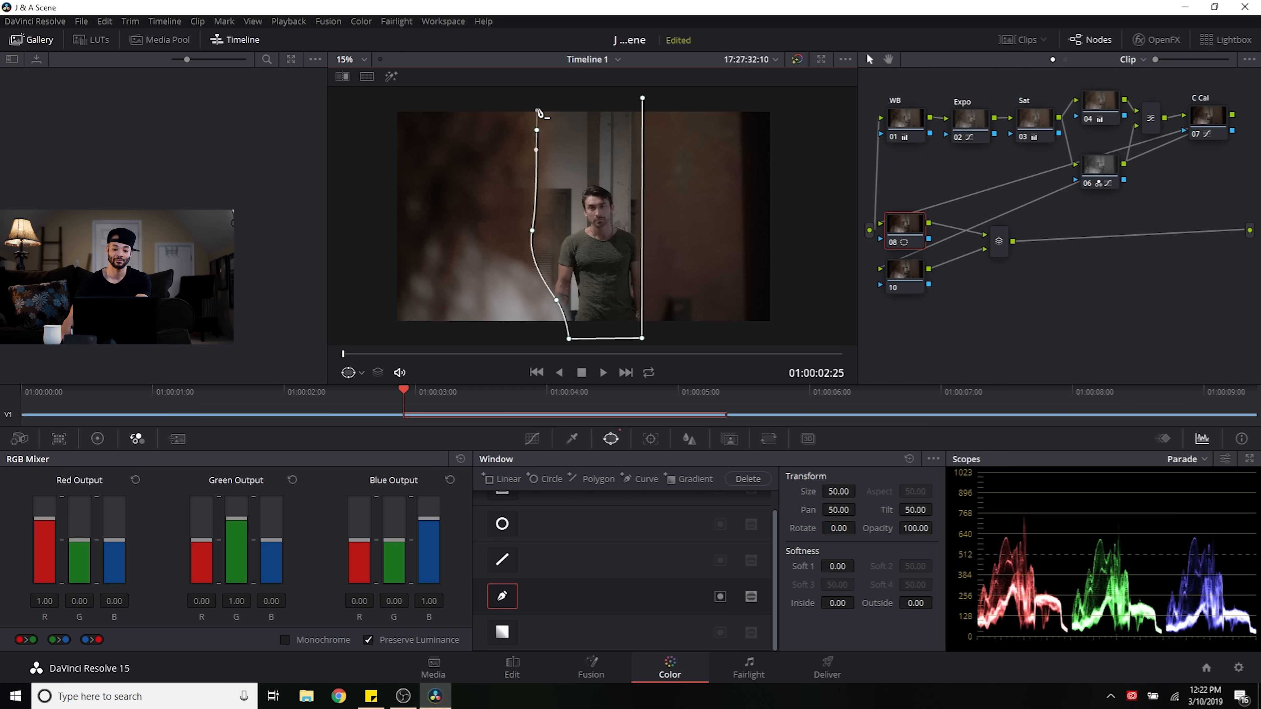
pyautogui.click(530, 89)
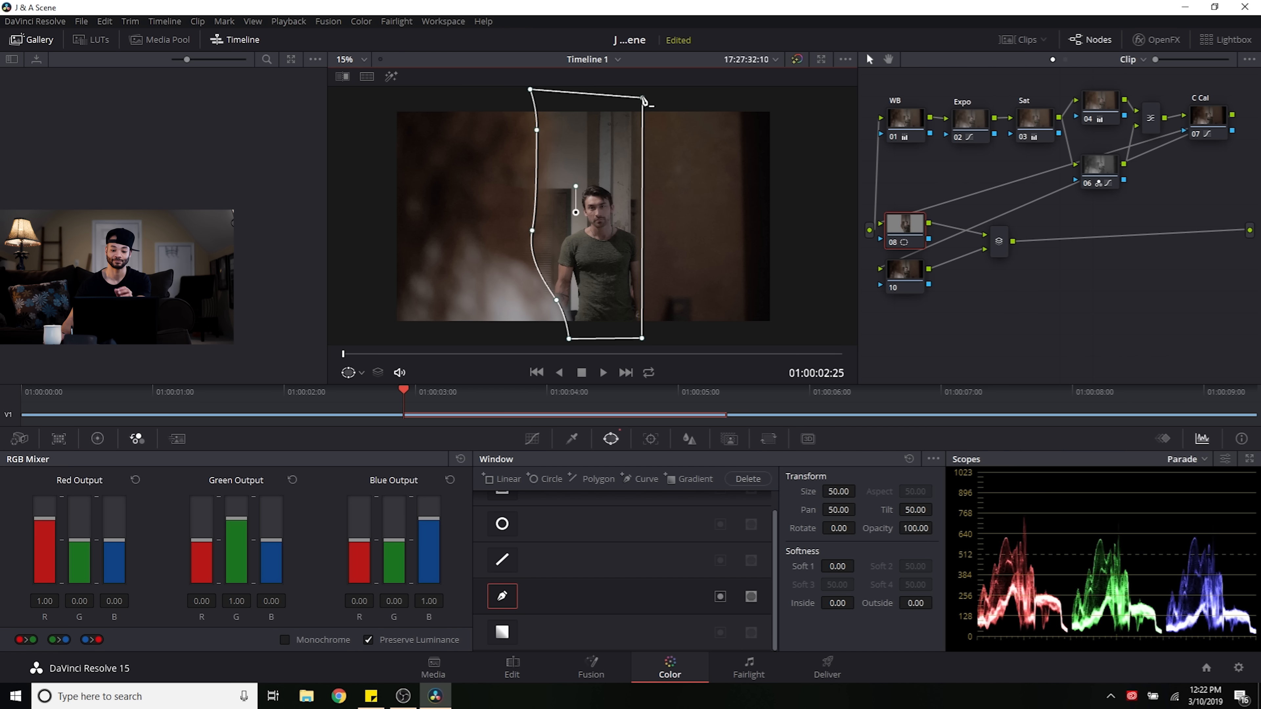
# Step: With the mask highlighted, pull the window's points on the foreground figure's side inward and set Soft 1 to 4.68
pyautogui.click(396, 77)
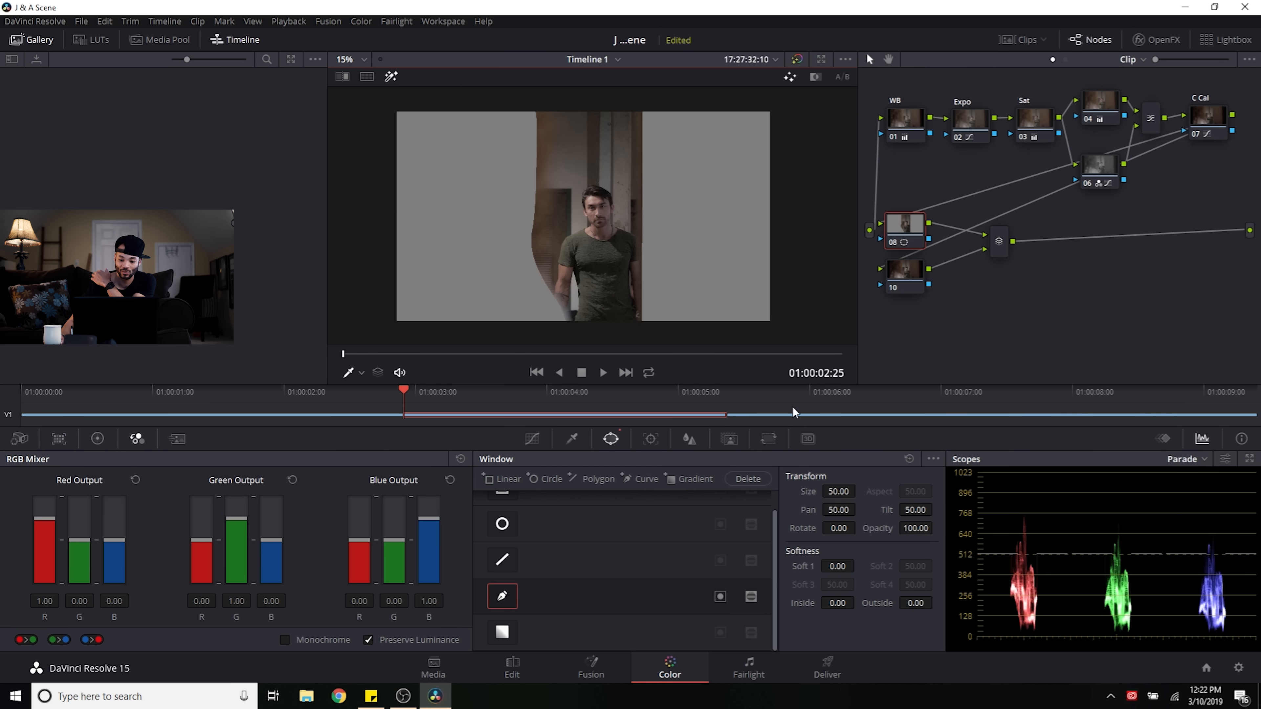
pyautogui.moveTo(840, 566); pyautogui.dragTo(858, 566)
pyautogui.click(552, 597)
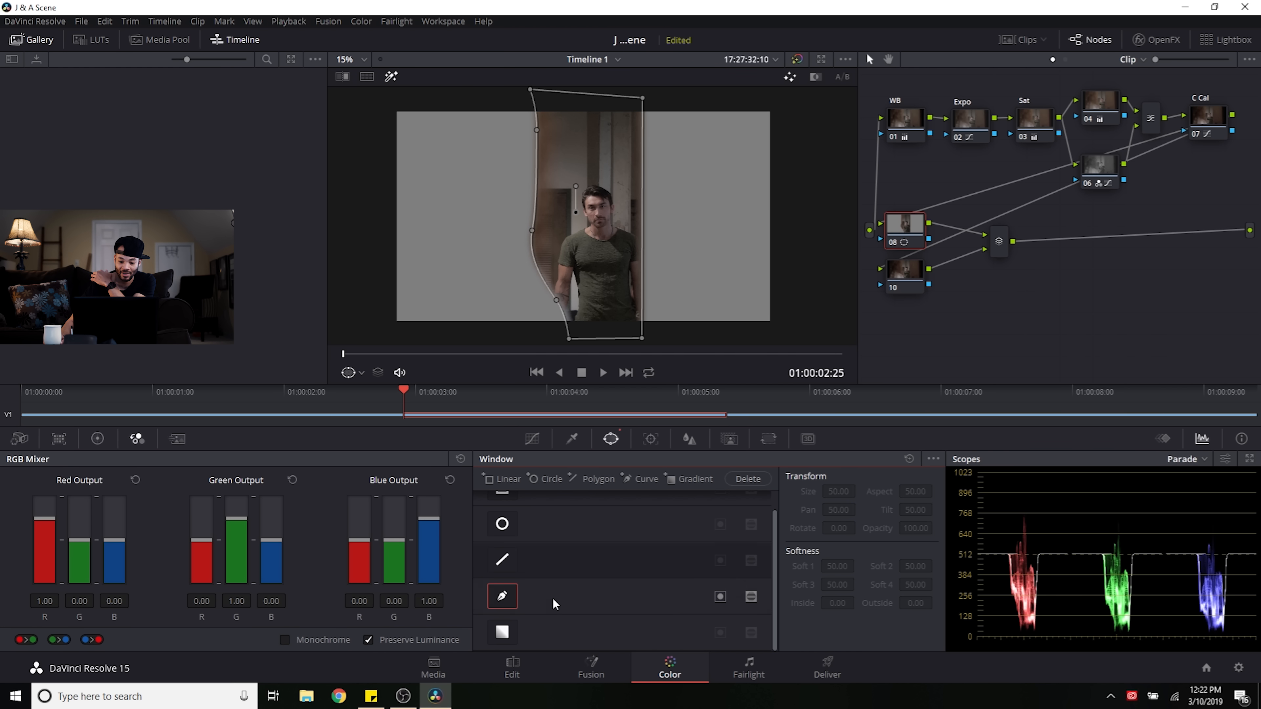
pyautogui.moveTo(548, 129); pyautogui.dragTo(548, 133)
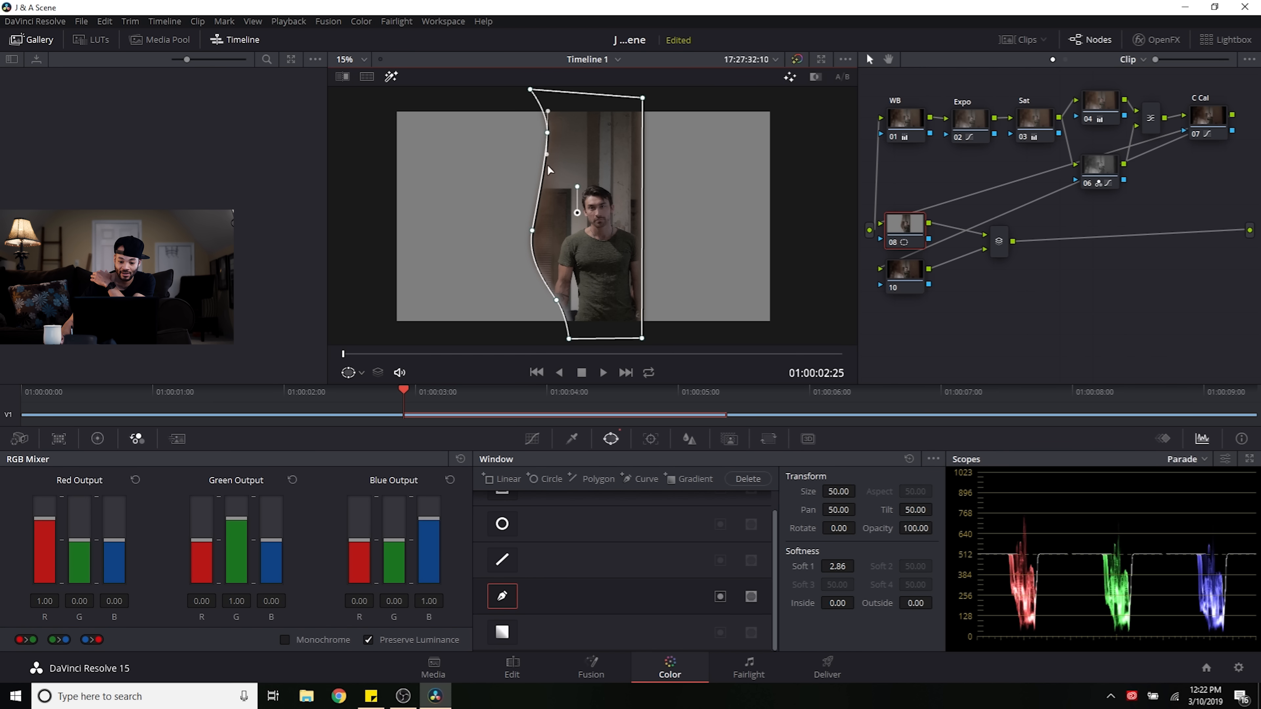
pyautogui.moveTo(532, 230); pyautogui.dragTo(540, 227)
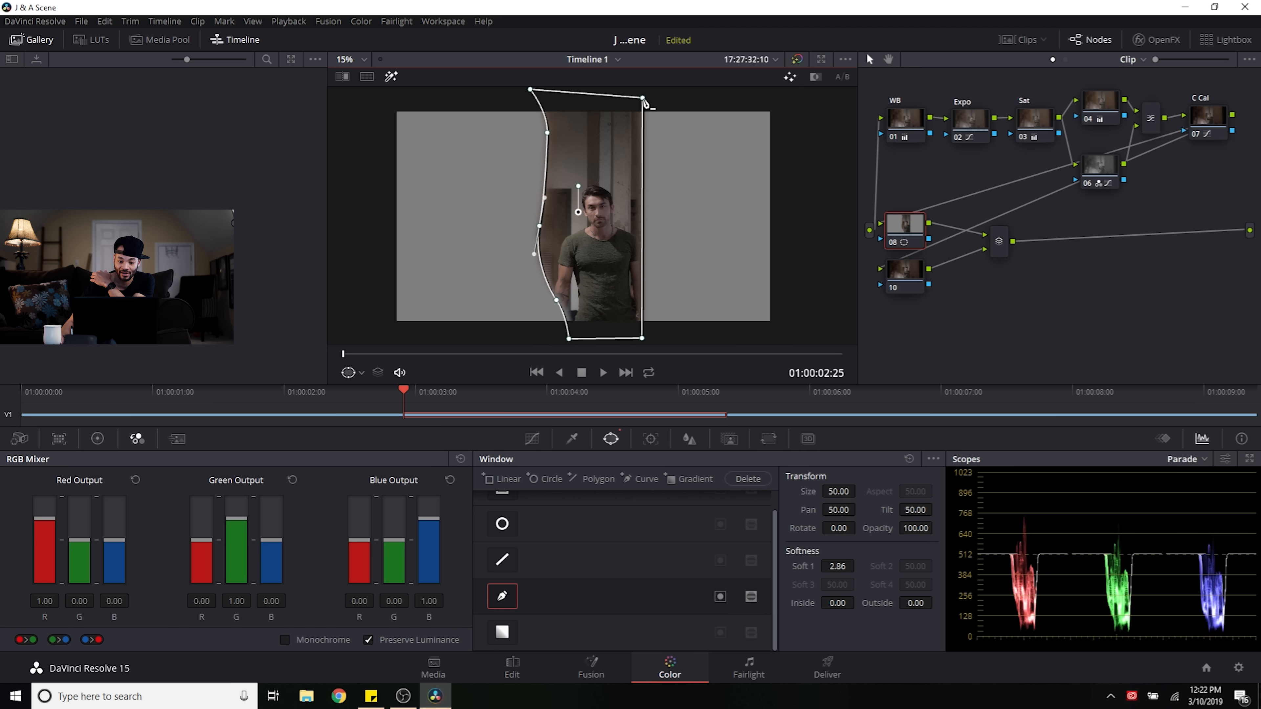
pyautogui.moveTo(844, 563); pyautogui.dragTo(857, 566)
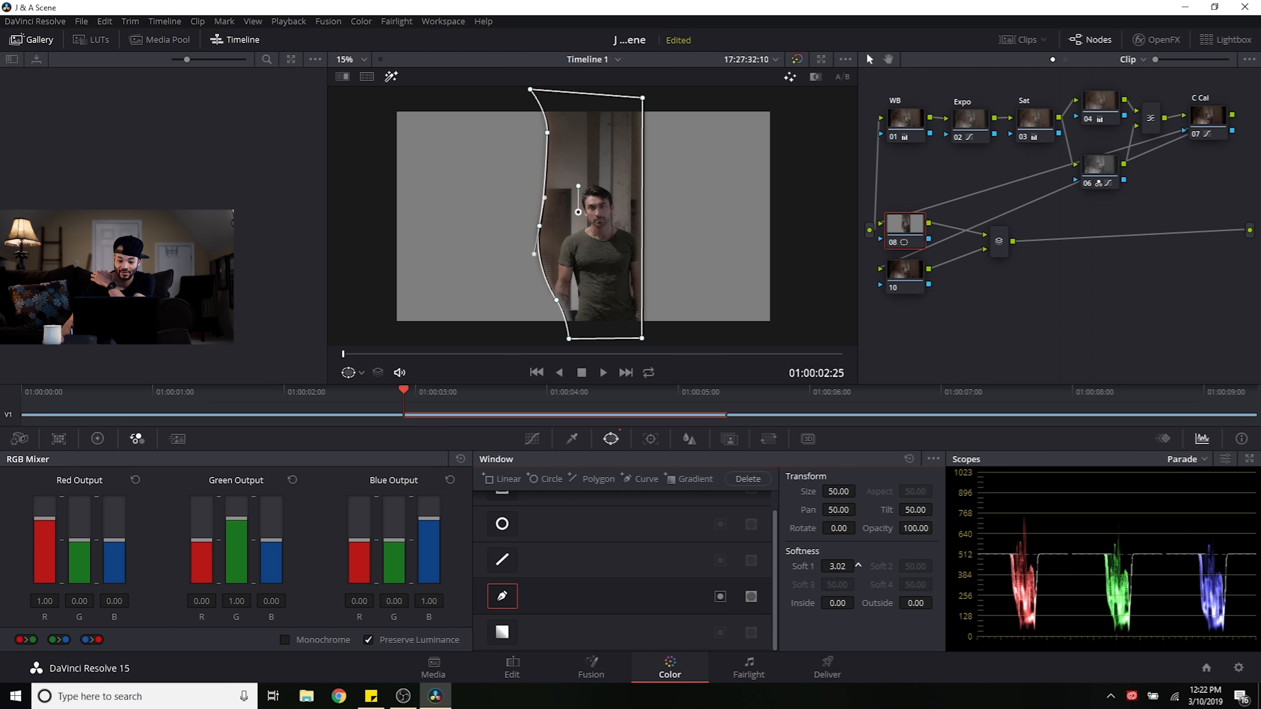
pyautogui.doubleClick(838, 566)
pyautogui.press('Return')
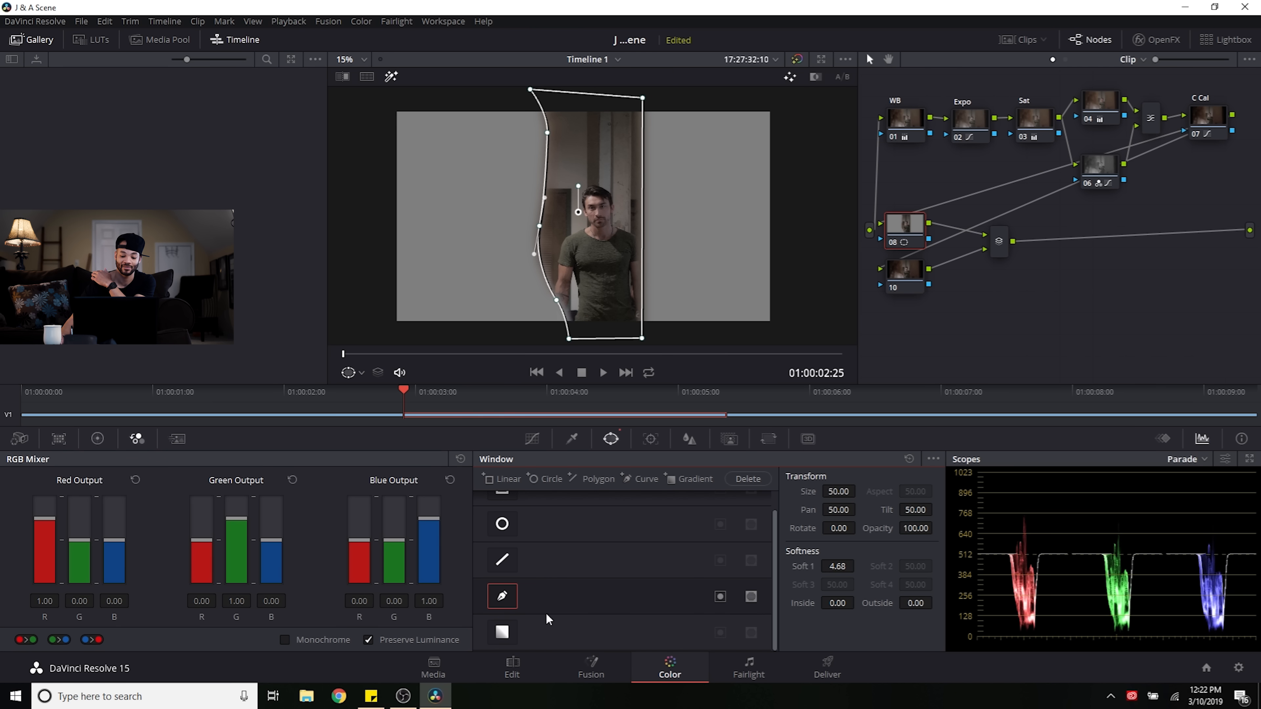
# Step: Invert the power window so it affects everything around the man, and turn off the highlight view
pyautogui.click(721, 599)
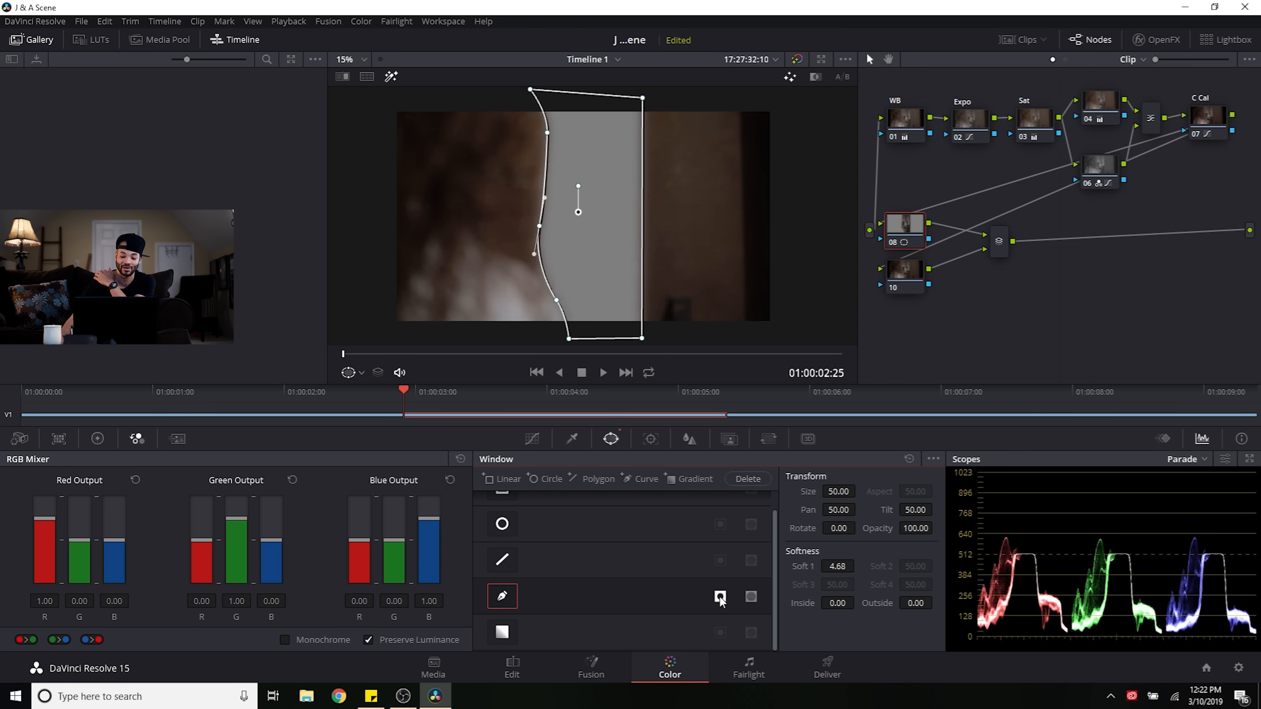
pyautogui.click(385, 79)
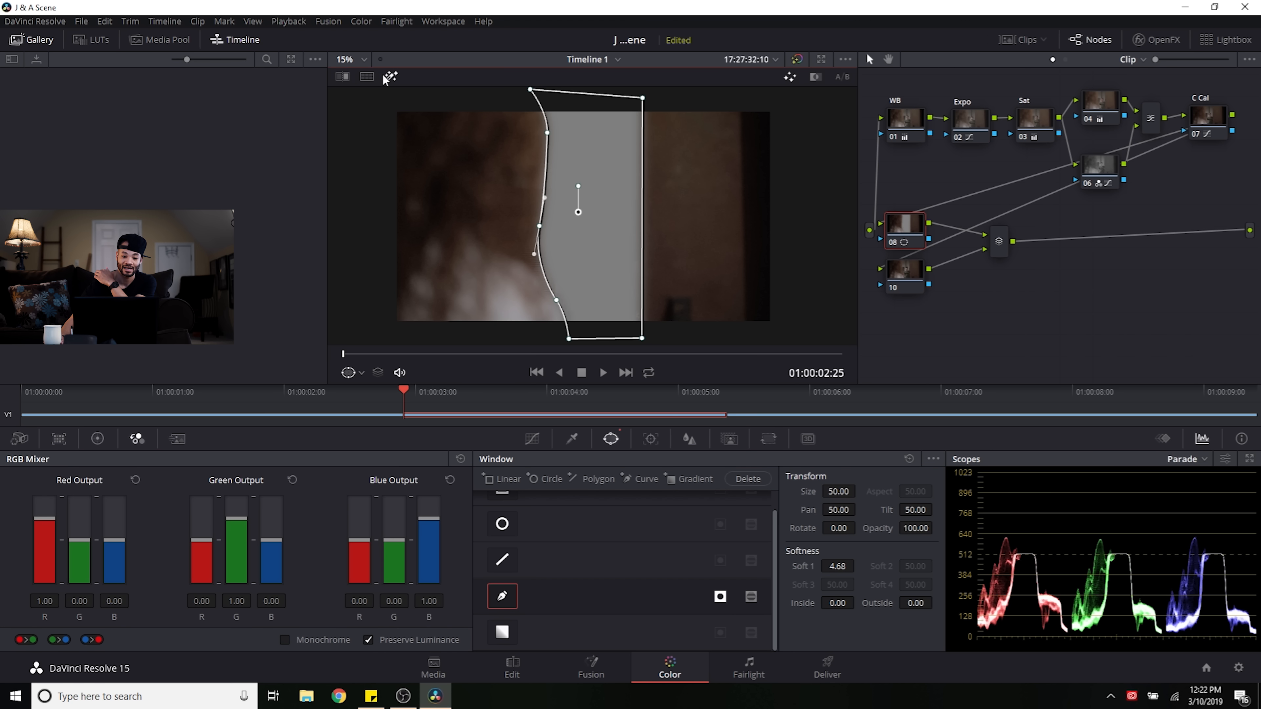
pyautogui.click(392, 76)
pyautogui.click(1068, 301)
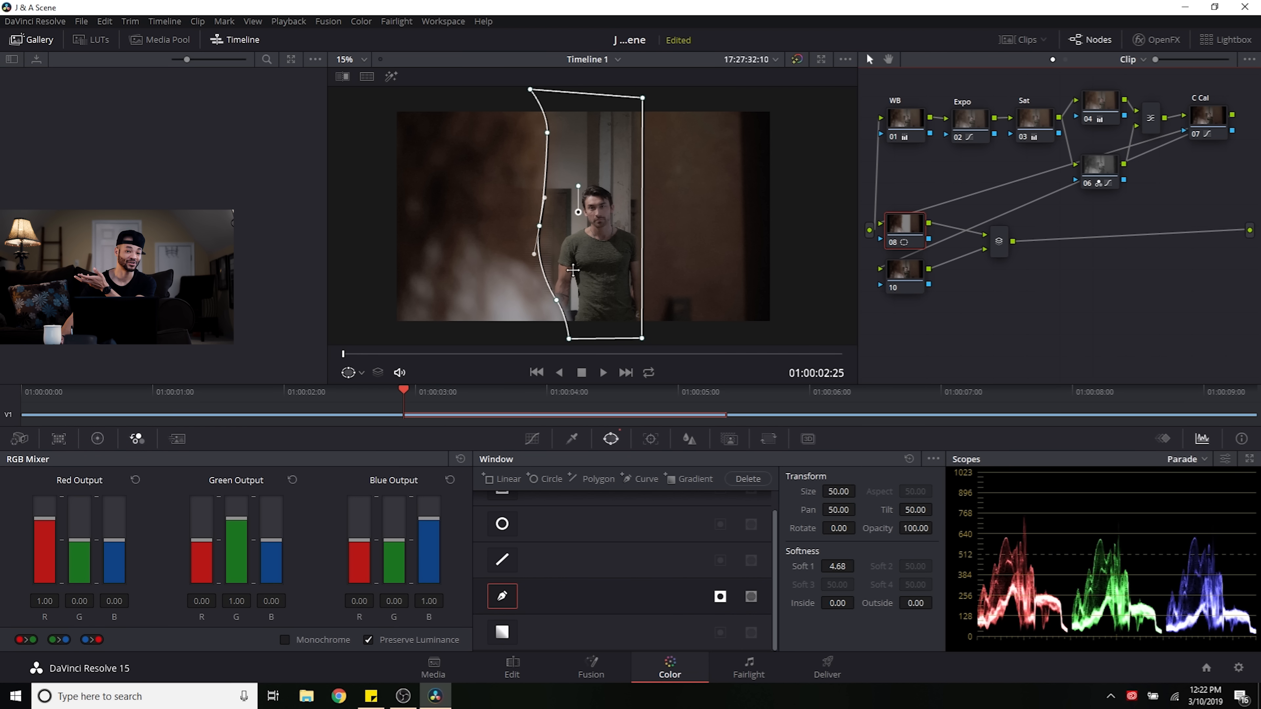
# Step: Display the color wheels controls as Primaries Bars
pyautogui.click(98, 438)
pyautogui.click(392, 459)
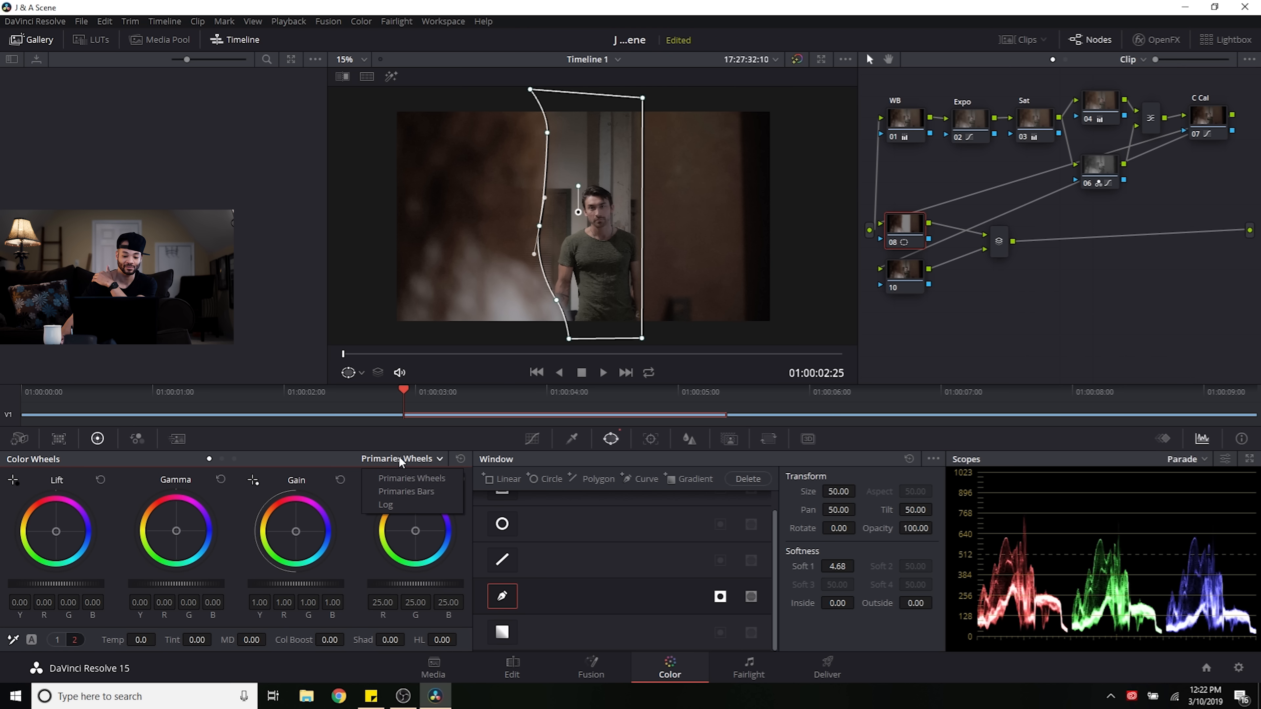
pyautogui.click(413, 487)
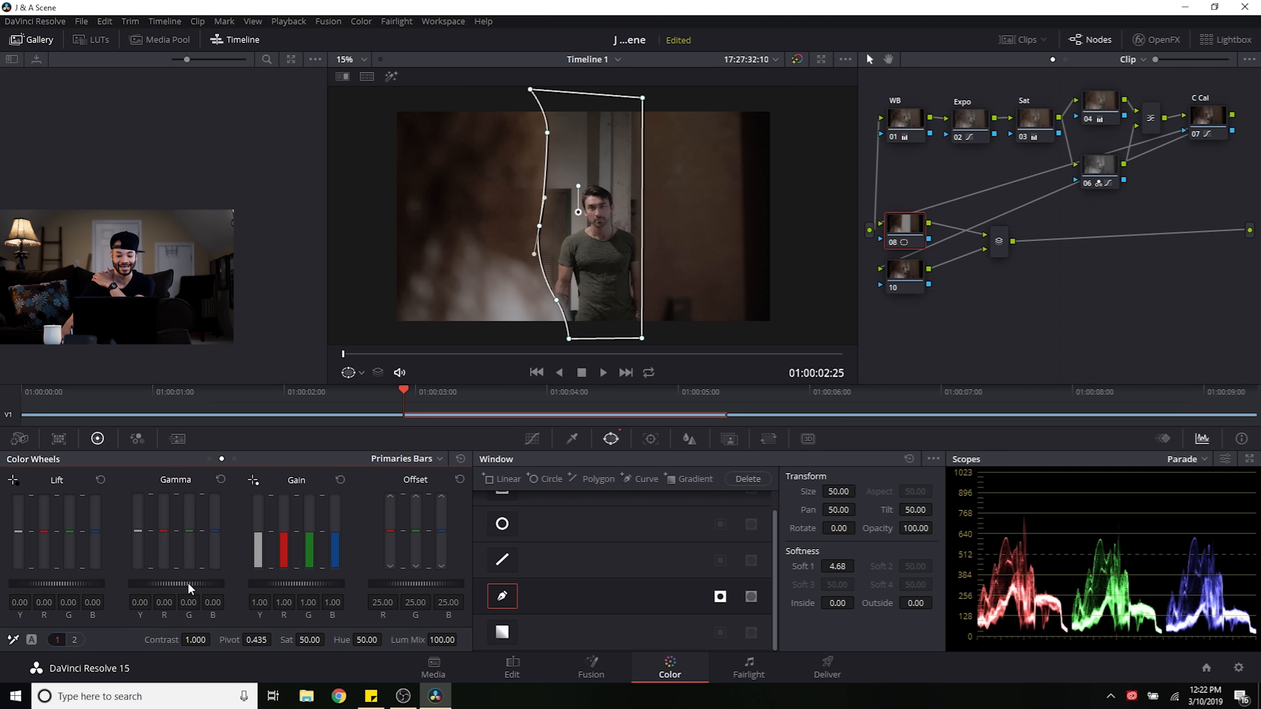
# Step: Try darkening the area around the man with the master gamma and with a lift of -0.03, resetting each
pyautogui.moveTo(176, 585); pyautogui.dragTo(215, 588)
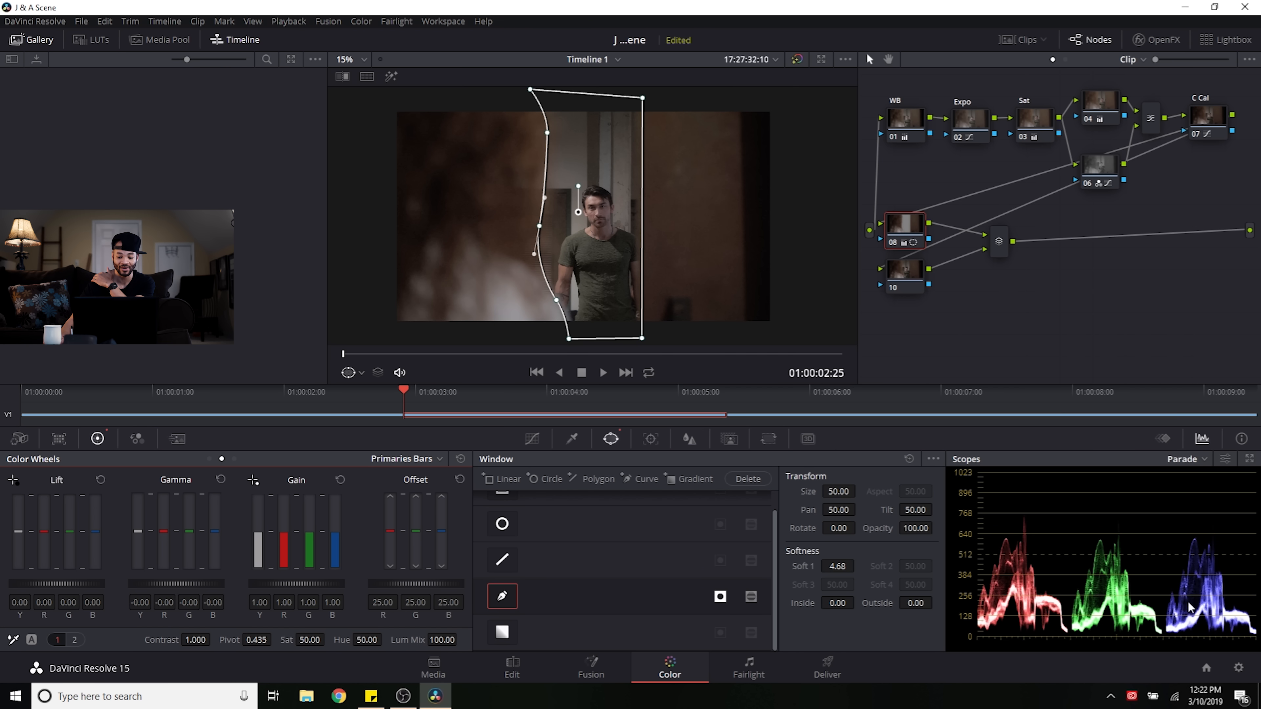
pyautogui.click(220, 480)
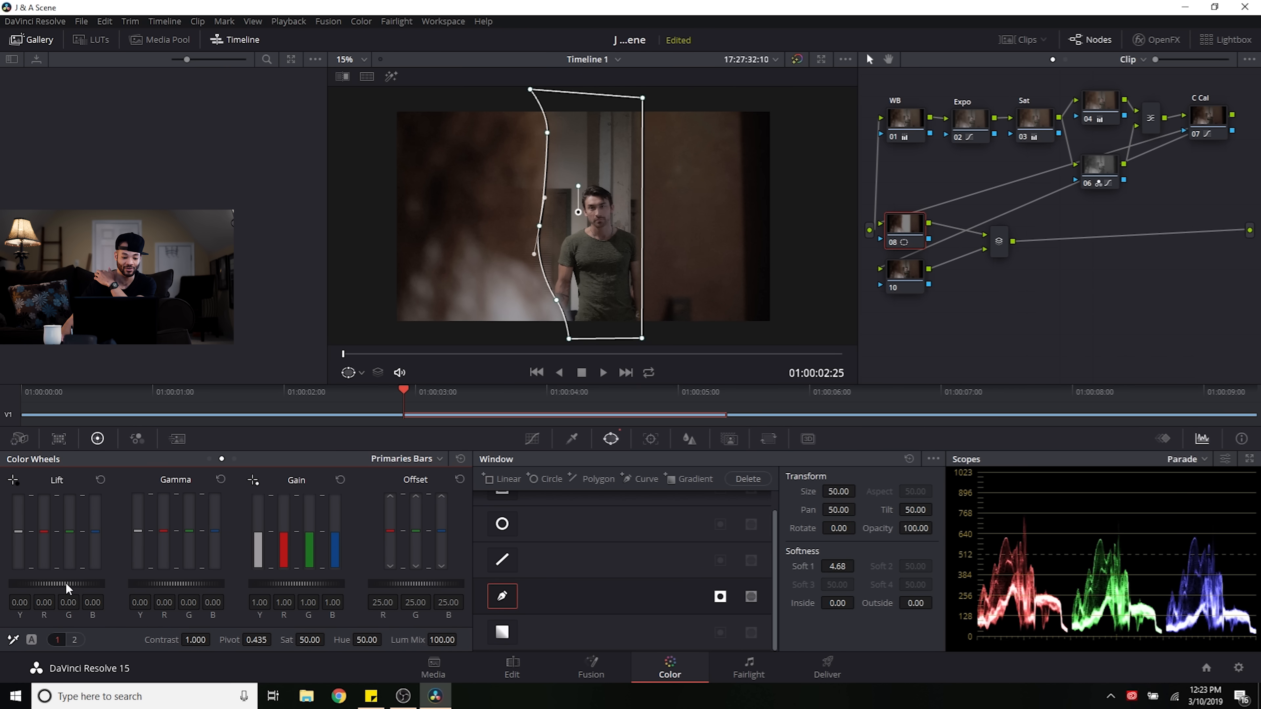
pyautogui.moveTo(73, 585); pyautogui.dragTo(64, 585)
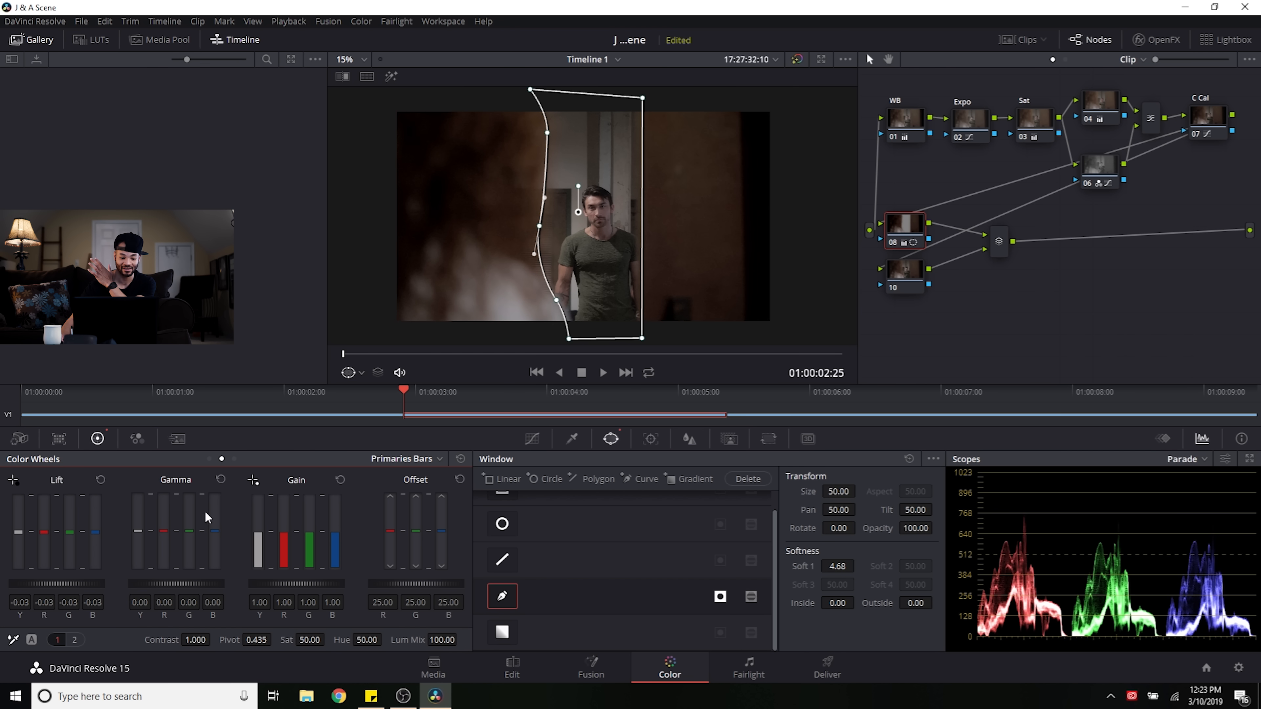
pyautogui.click(101, 480)
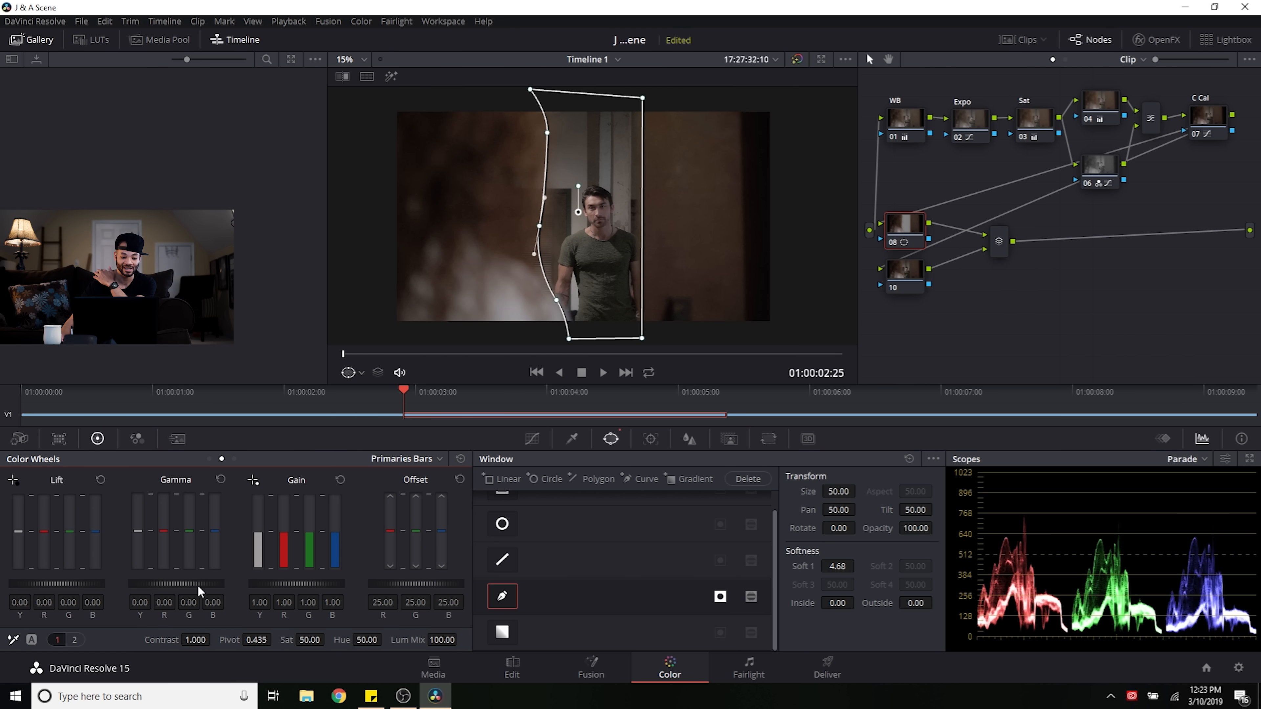
# Step: Darken the area around the man by setting the upper parallel node's gamma to -0.02 and gain to 0.92
pyautogui.moveTo(176, 585); pyautogui.dragTo(174, 585)
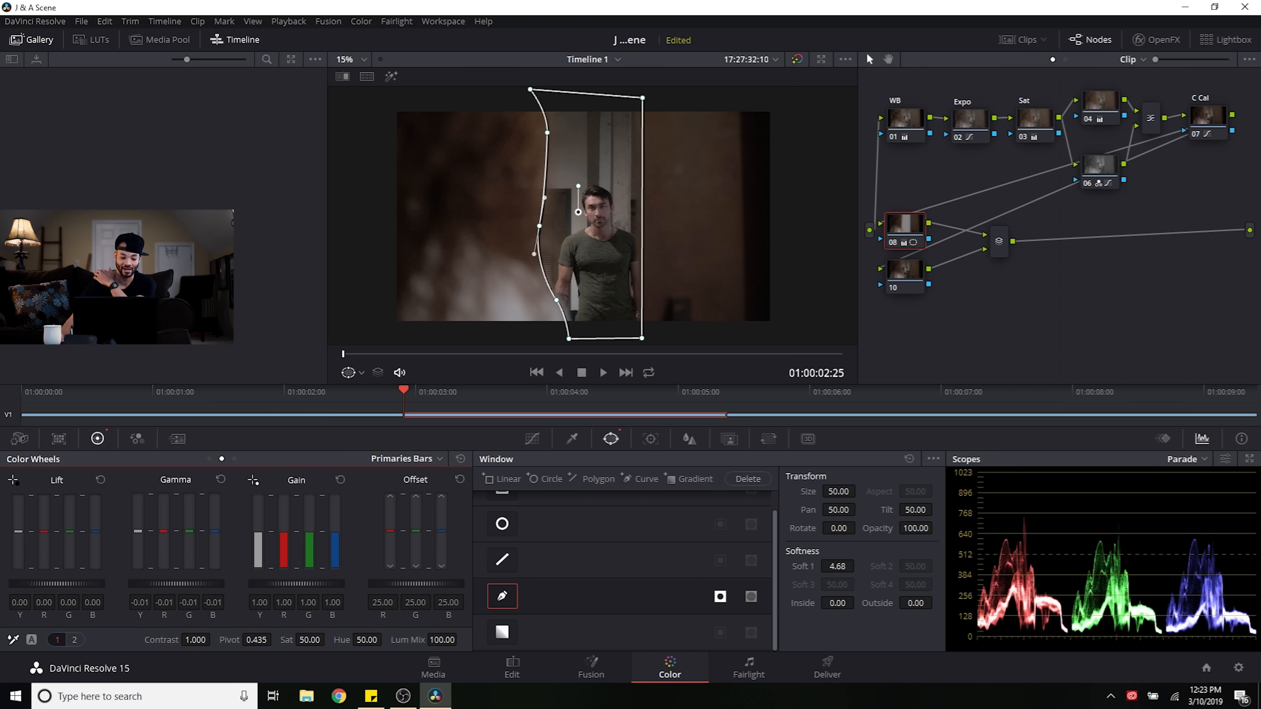
pyautogui.moveTo(320, 589); pyautogui.dragTo(306, 589)
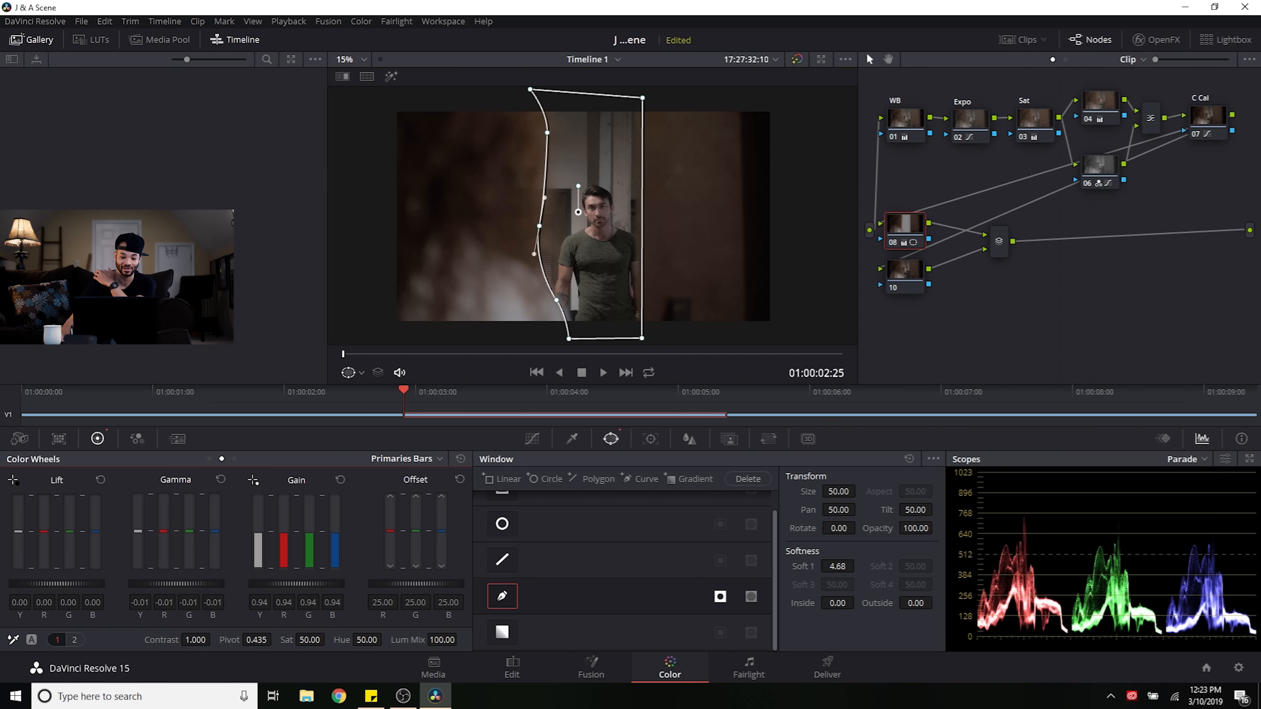
pyautogui.moveTo(203, 580); pyautogui.dragTo(198, 581)
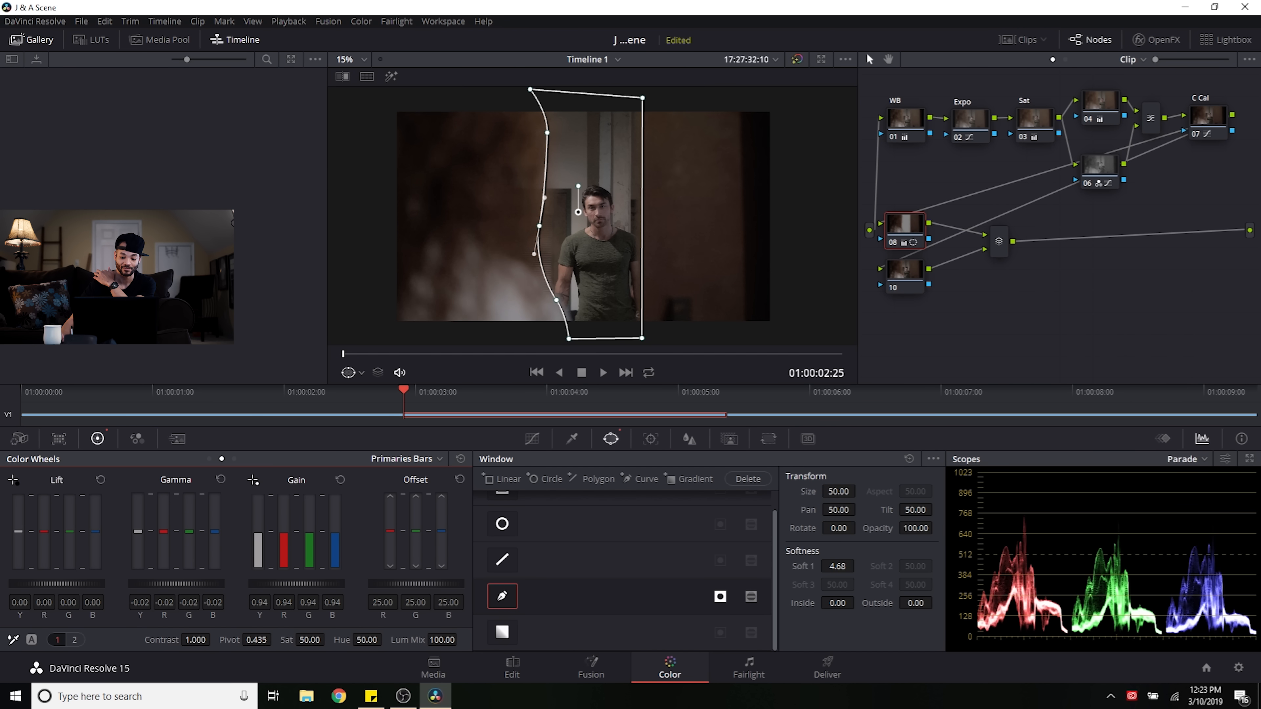
pyautogui.moveTo(325, 589); pyautogui.dragTo(322, 590)
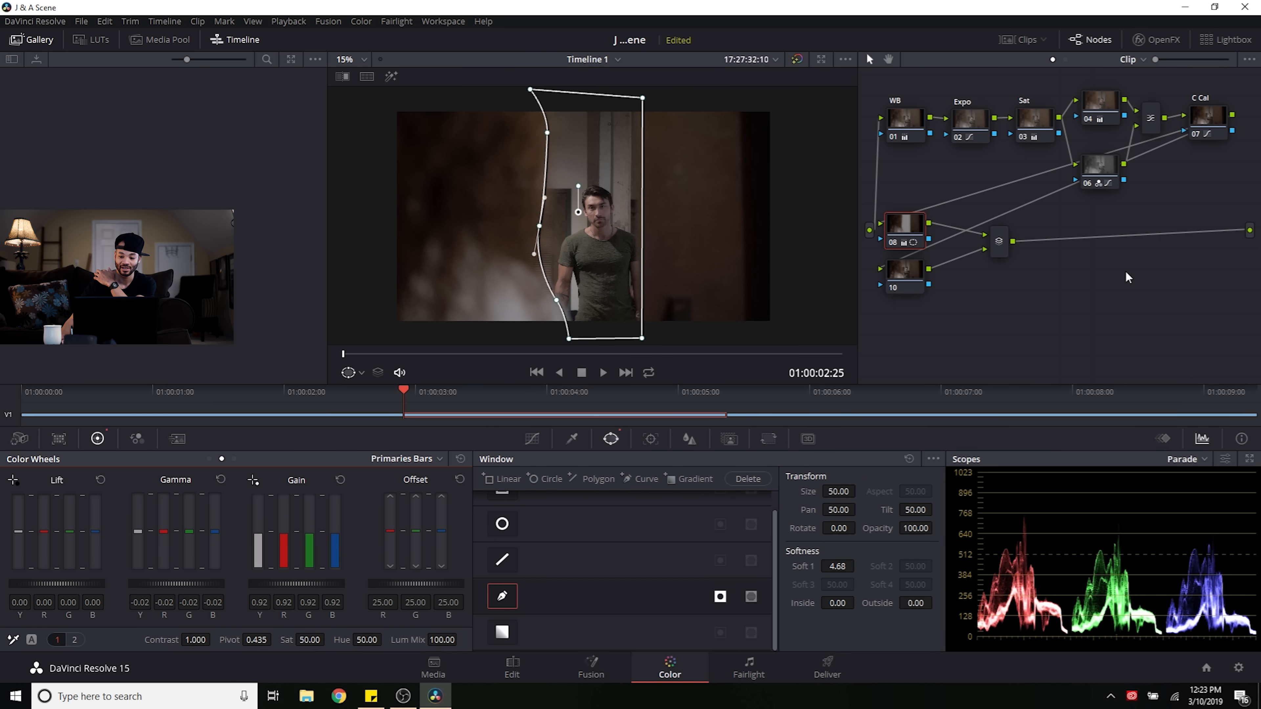
# Step: Check the image without the window outline, and nudge the window's side points slightly inward toward the man
pyautogui.click(913, 275)
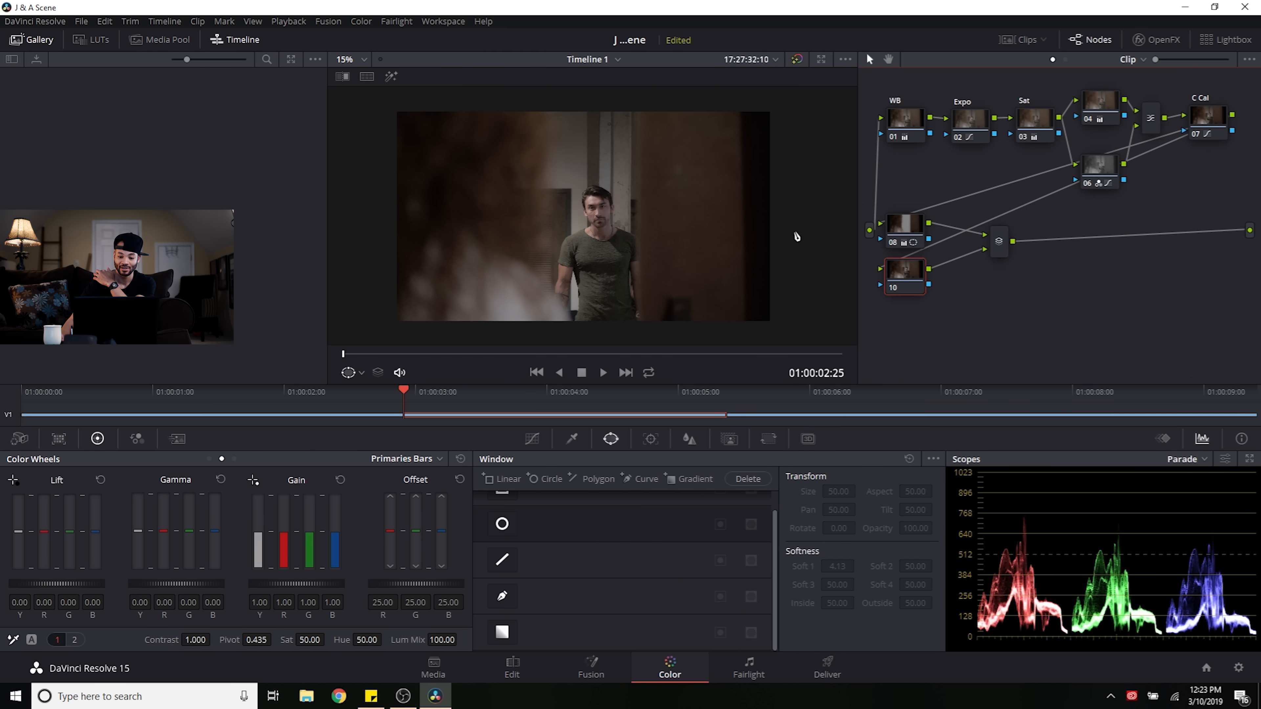
pyautogui.click(892, 246)
pyautogui.moveTo(644, 99); pyautogui.dragTo(641, 99)
pyautogui.moveTo(642, 339); pyautogui.dragTo(639, 339)
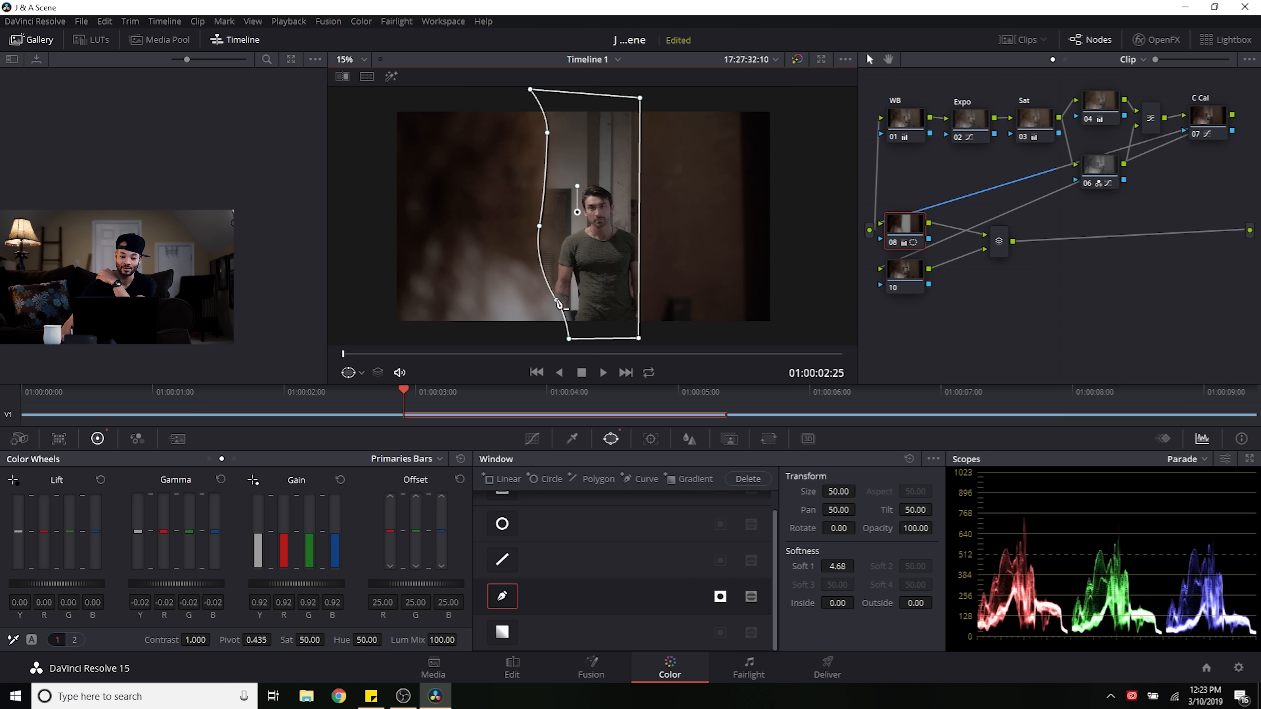
pyautogui.moveTo(557, 301); pyautogui.dragTo(572, 339)
pyautogui.click(541, 227)
pyautogui.moveTo(550, 137); pyautogui.dragTo(552, 134)
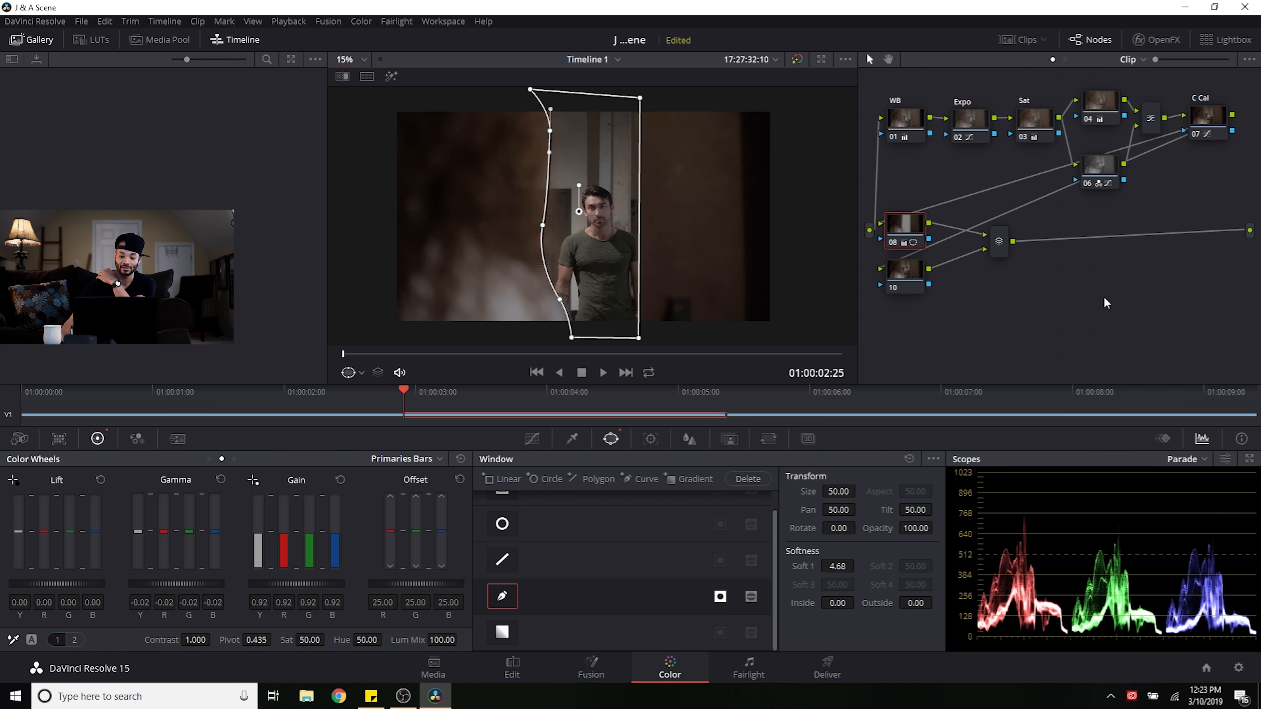
# Step: Compare the image with the upper parallel node off and on, and reduce its power window's size to 46.68
pyautogui.click(913, 272)
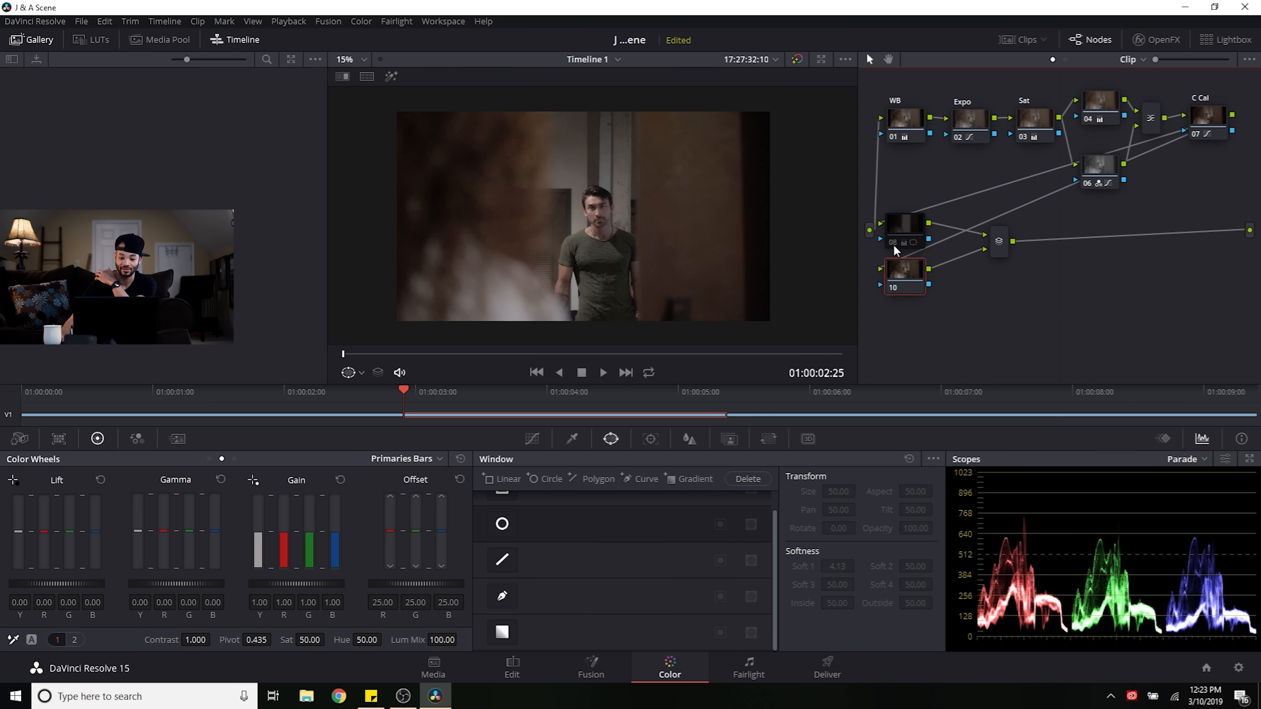
pyautogui.click(898, 231)
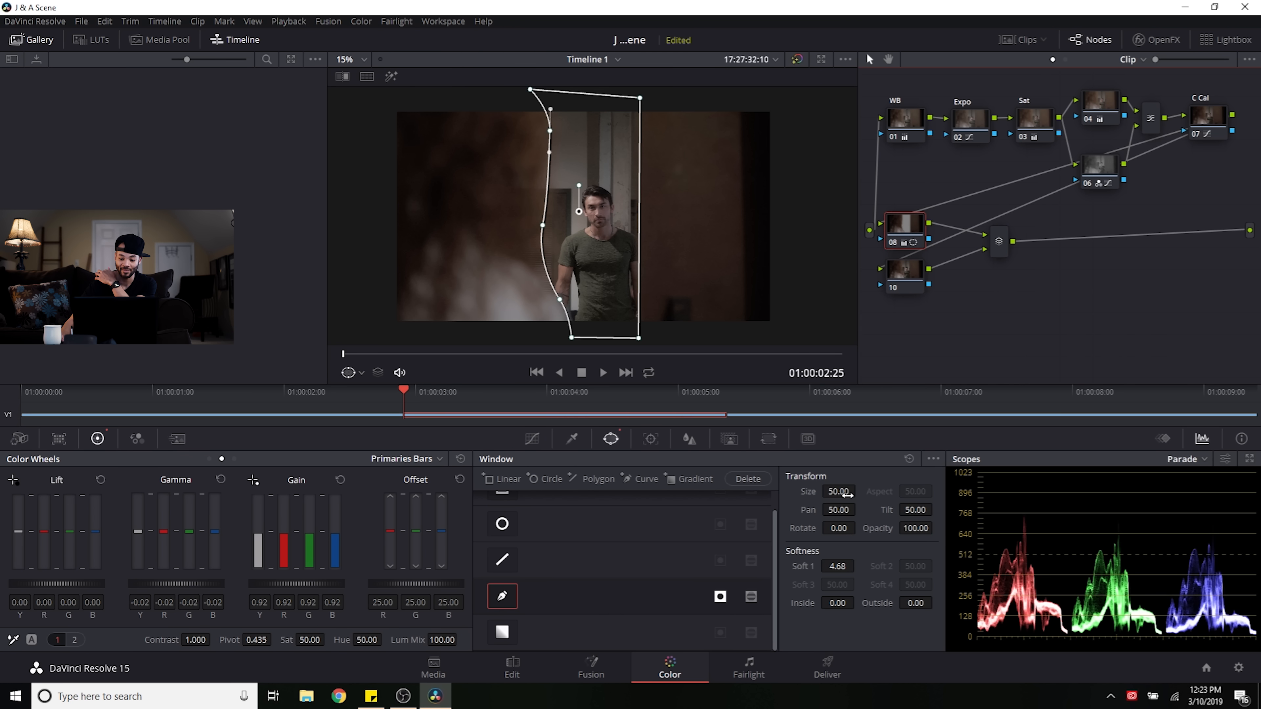
pyautogui.moveTo(840, 491); pyautogui.dragTo(822, 492)
pyautogui.click(912, 274)
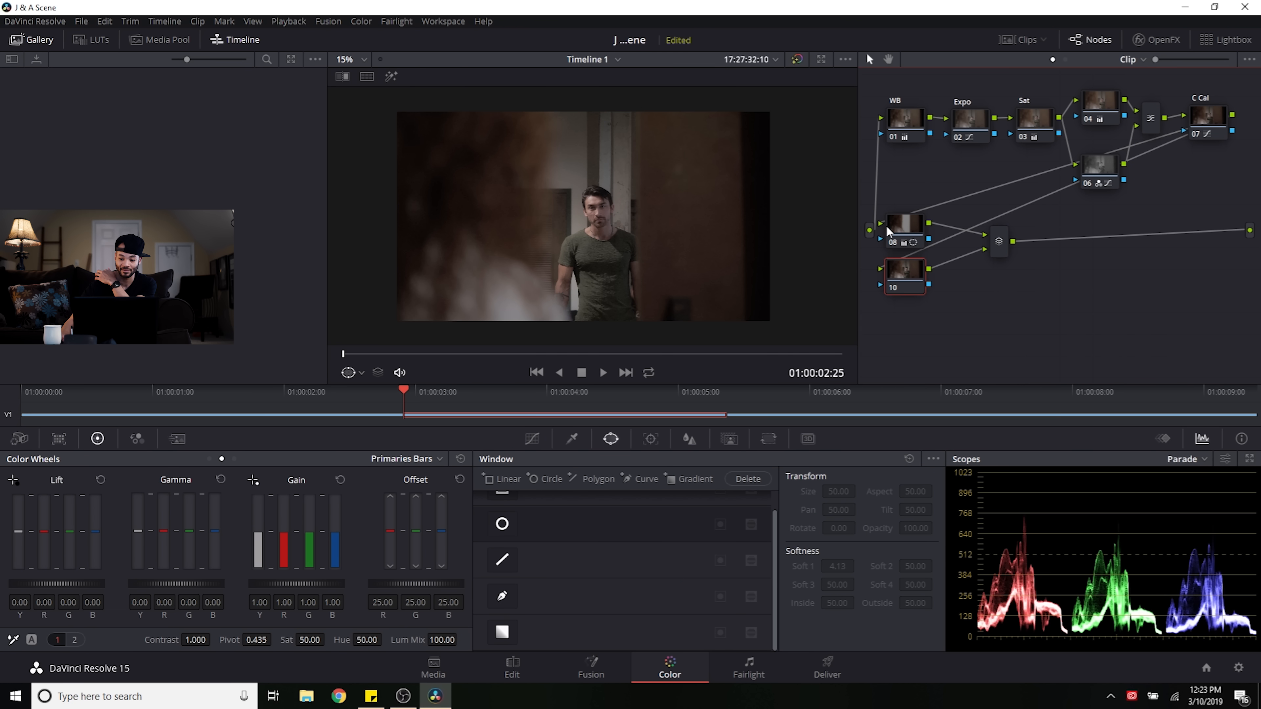
pyautogui.click(913, 230)
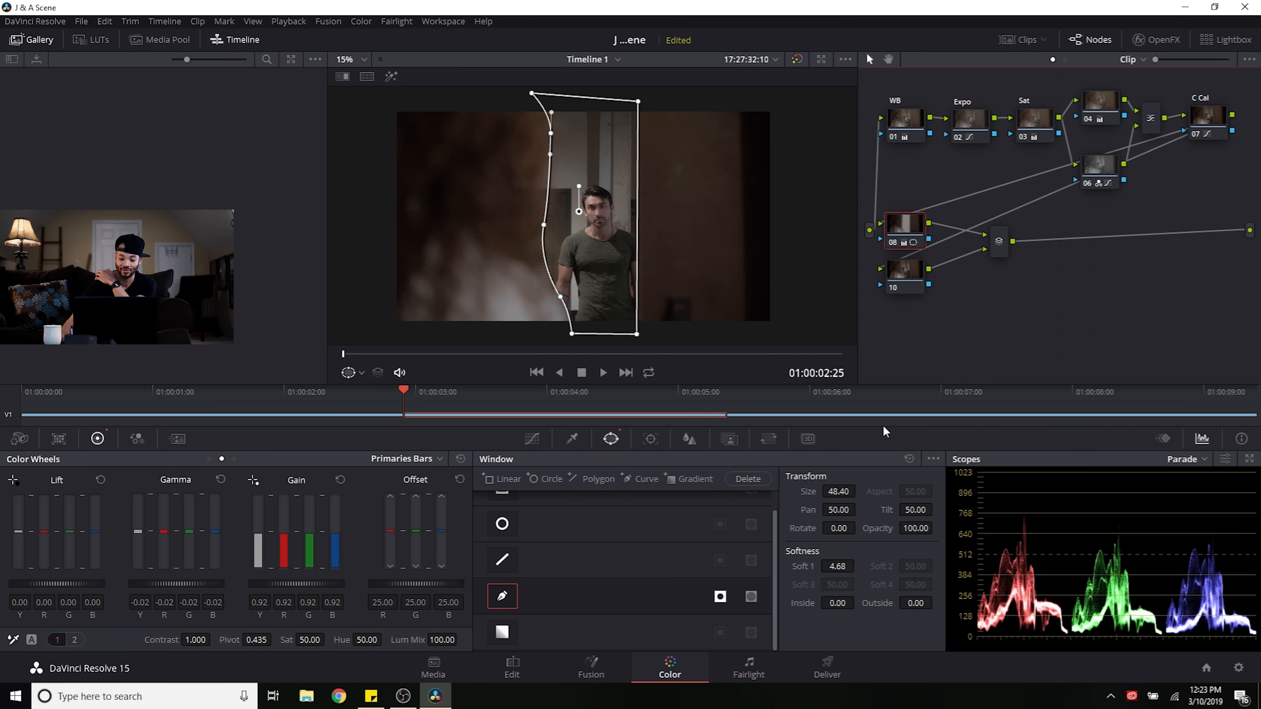
pyautogui.moveTo(835, 490); pyautogui.dragTo(828, 491)
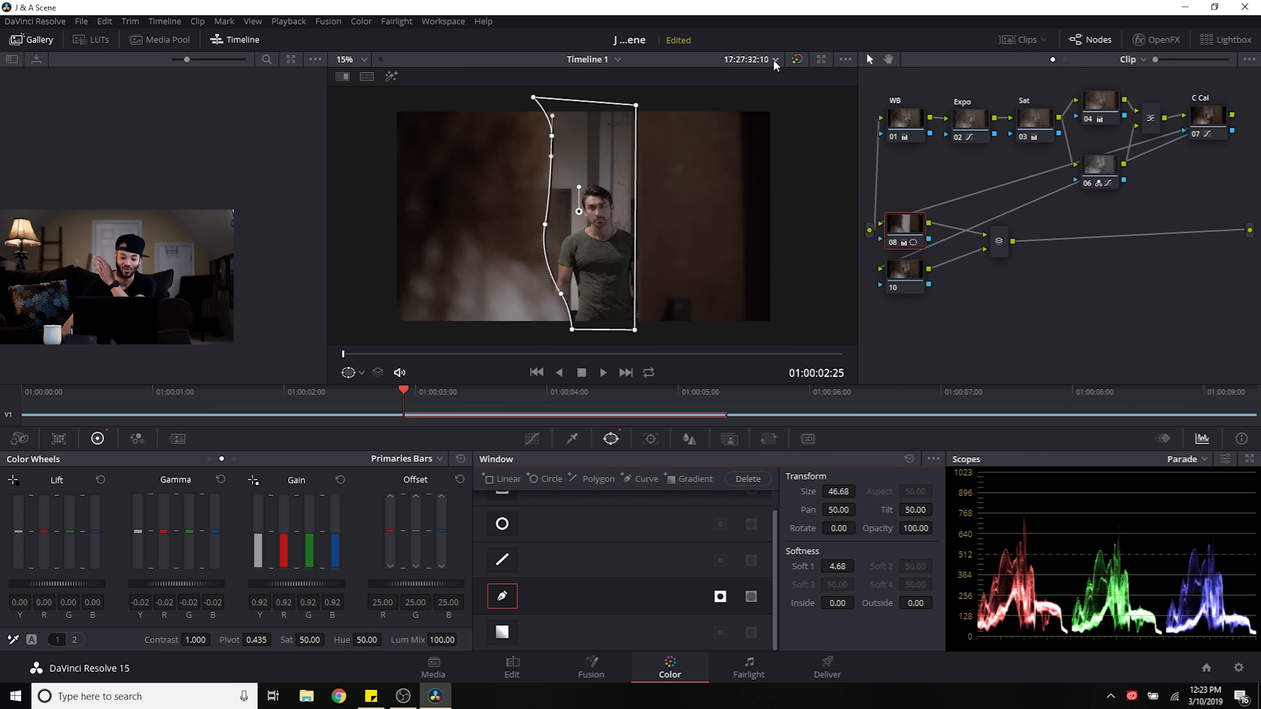
# Step: Nudge the two right corner points of the man's power window slightly outward, and check the image without the outline and with the upper parallel node off
pyautogui.moveTo(637, 105); pyautogui.dragTo(641, 105)
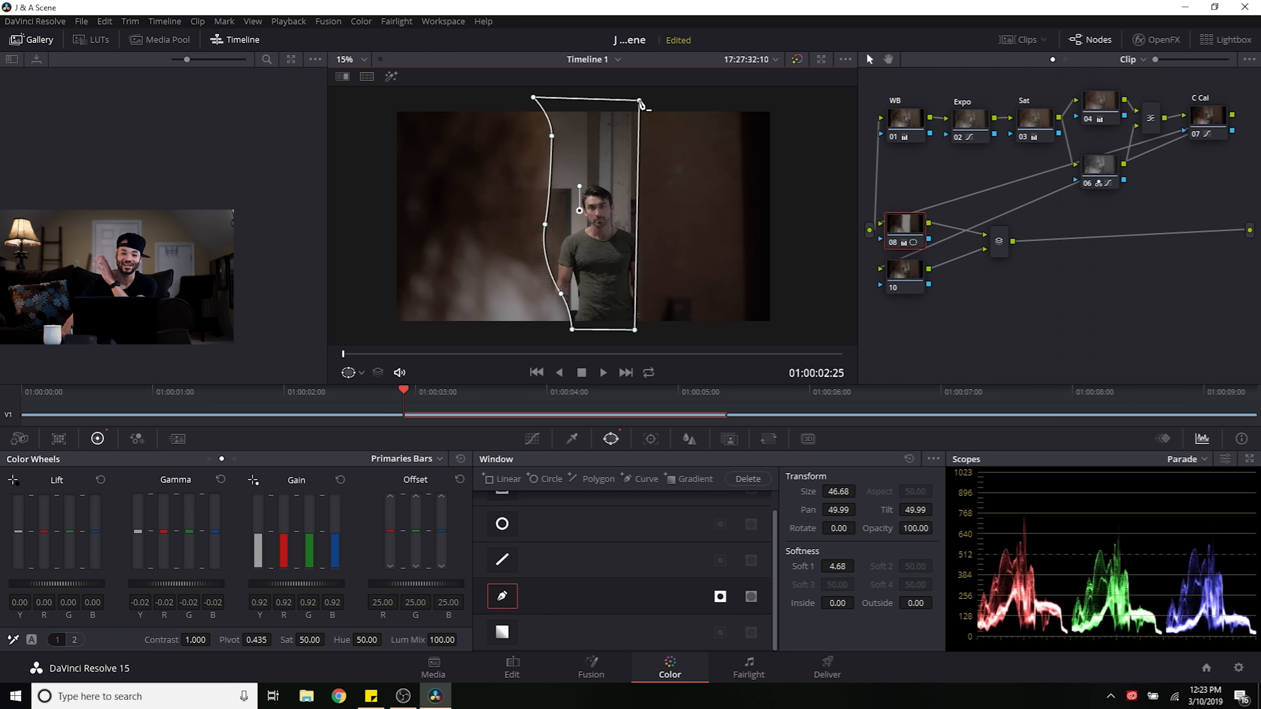
pyautogui.moveTo(636, 329); pyautogui.dragTo(638, 333)
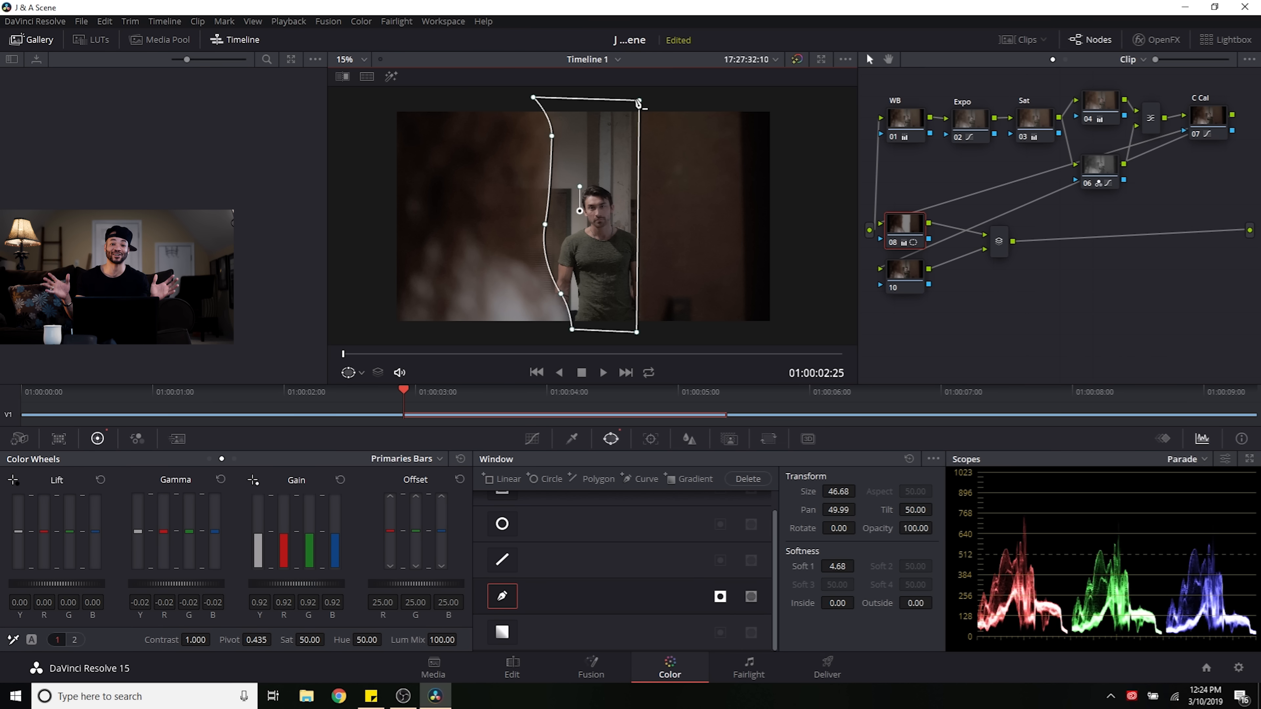
pyautogui.click(899, 287)
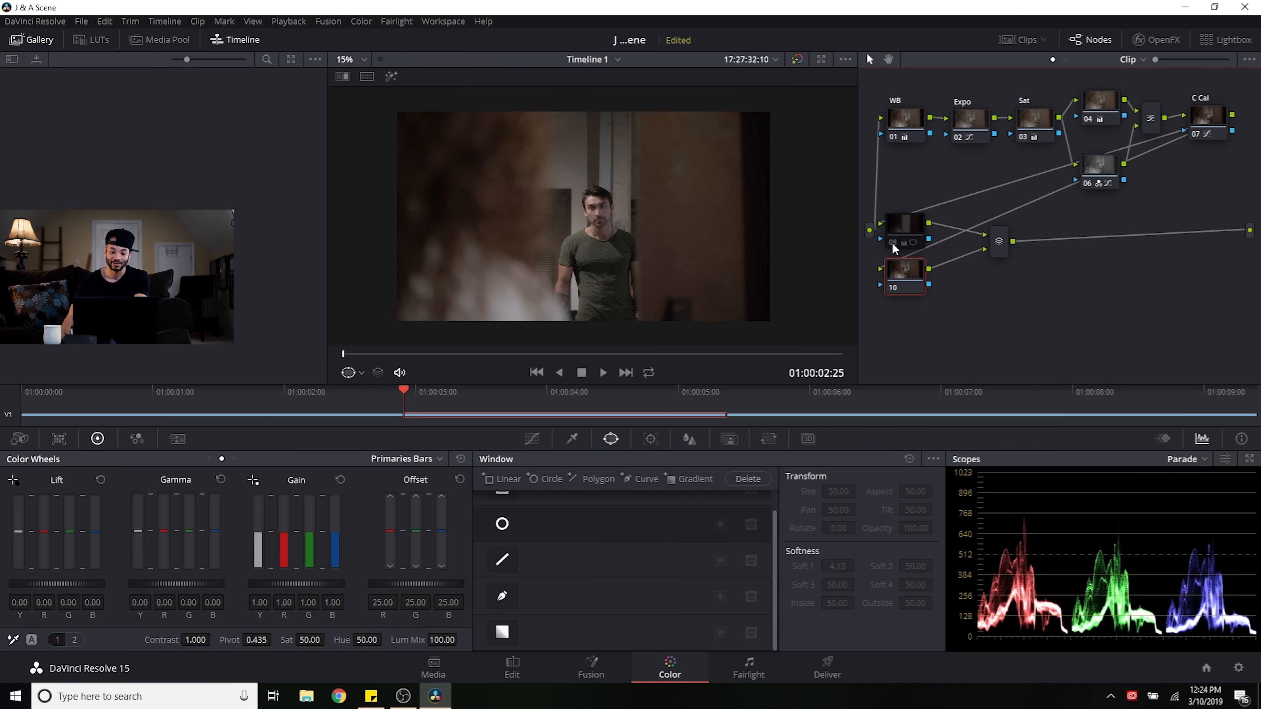
# Step: Set the upper parallel node's power window softness to 6.62 and reduce its size to 45.66
pyautogui.click(898, 224)
pyautogui.moveTo(836, 566); pyautogui.dragTo(858, 565)
pyautogui.moveTo(848, 485); pyautogui.dragTo(840, 485)
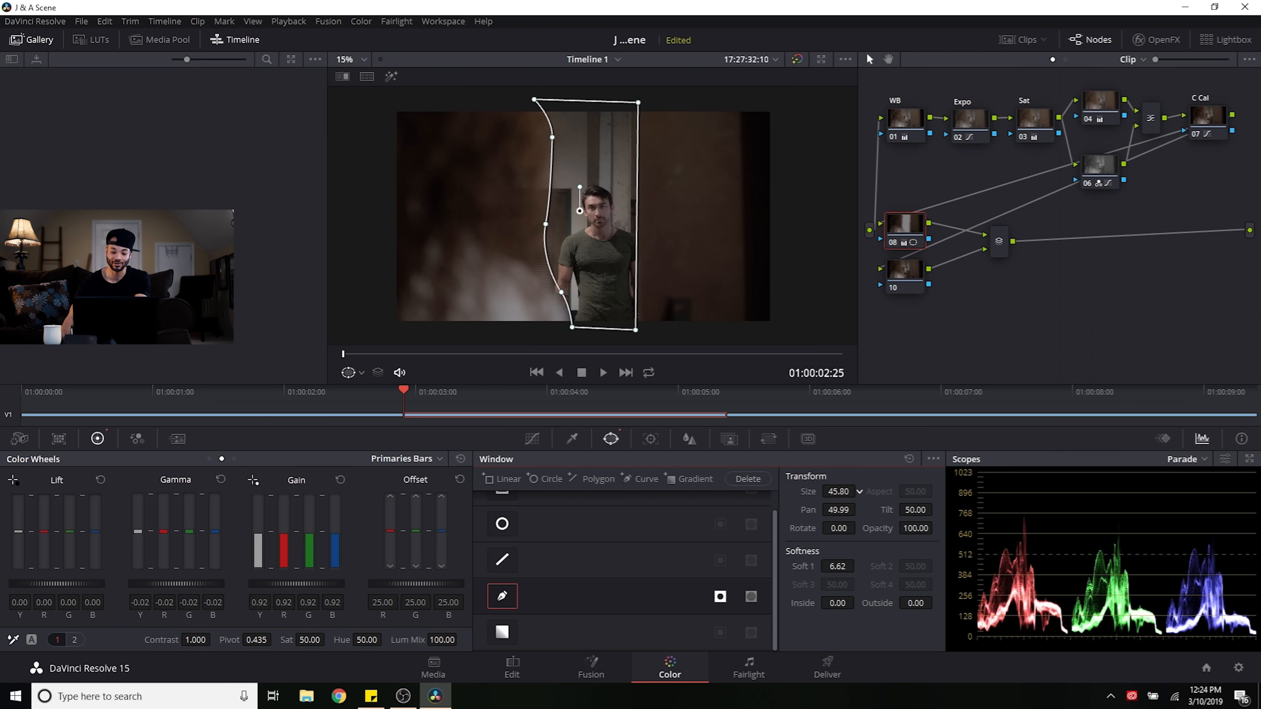
# Step: Compare the image with the upper parallel node's darkening off and on, viewing it with and without the window outline
pyautogui.click(908, 267)
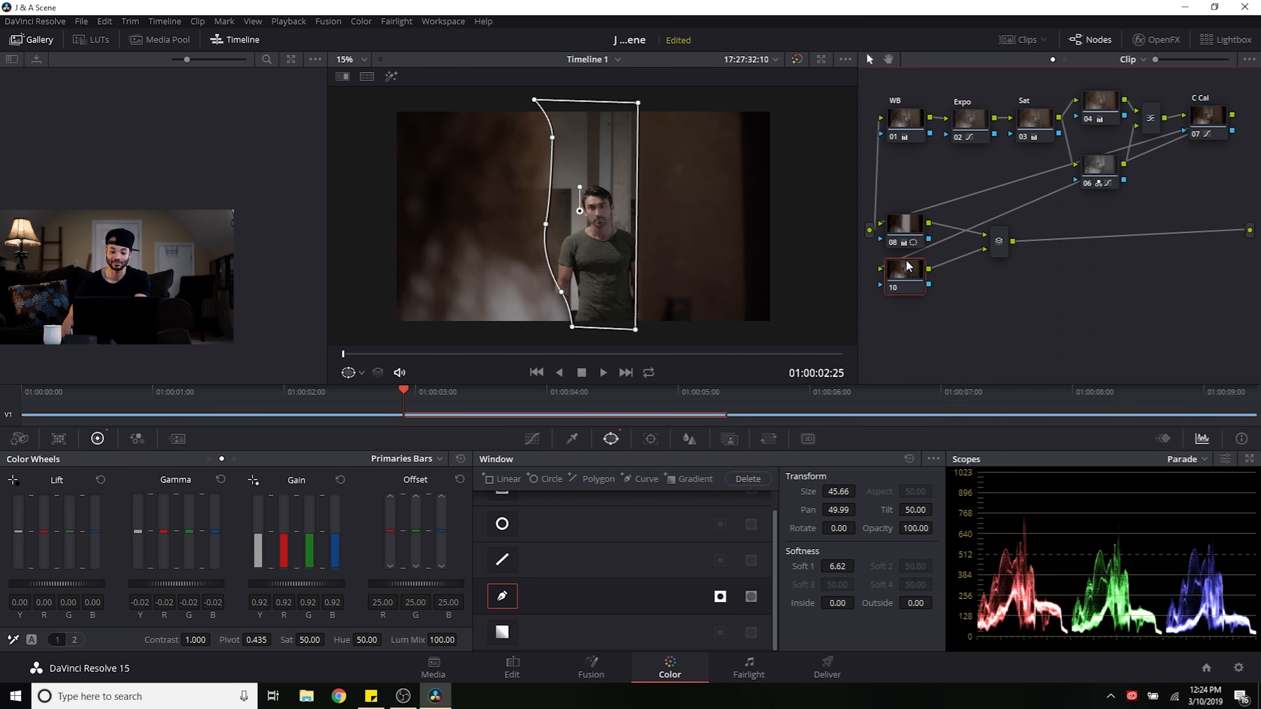
pyautogui.click(891, 245)
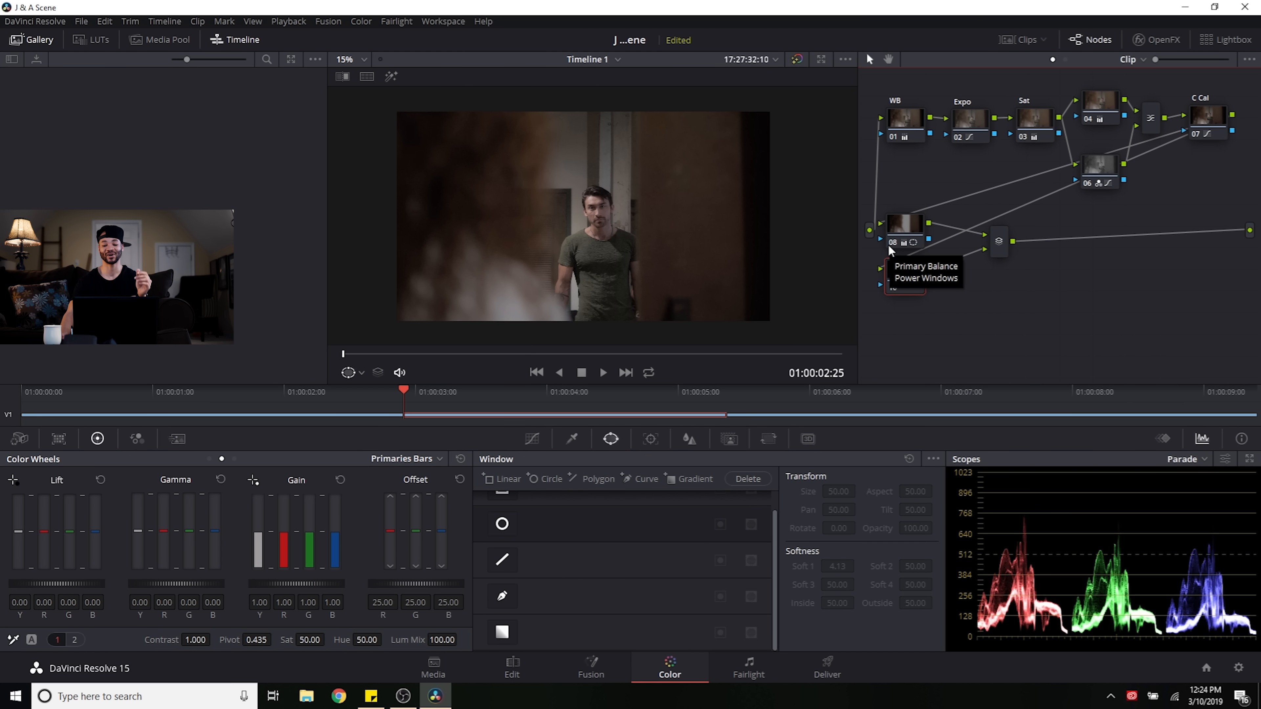
pyautogui.click(893, 244)
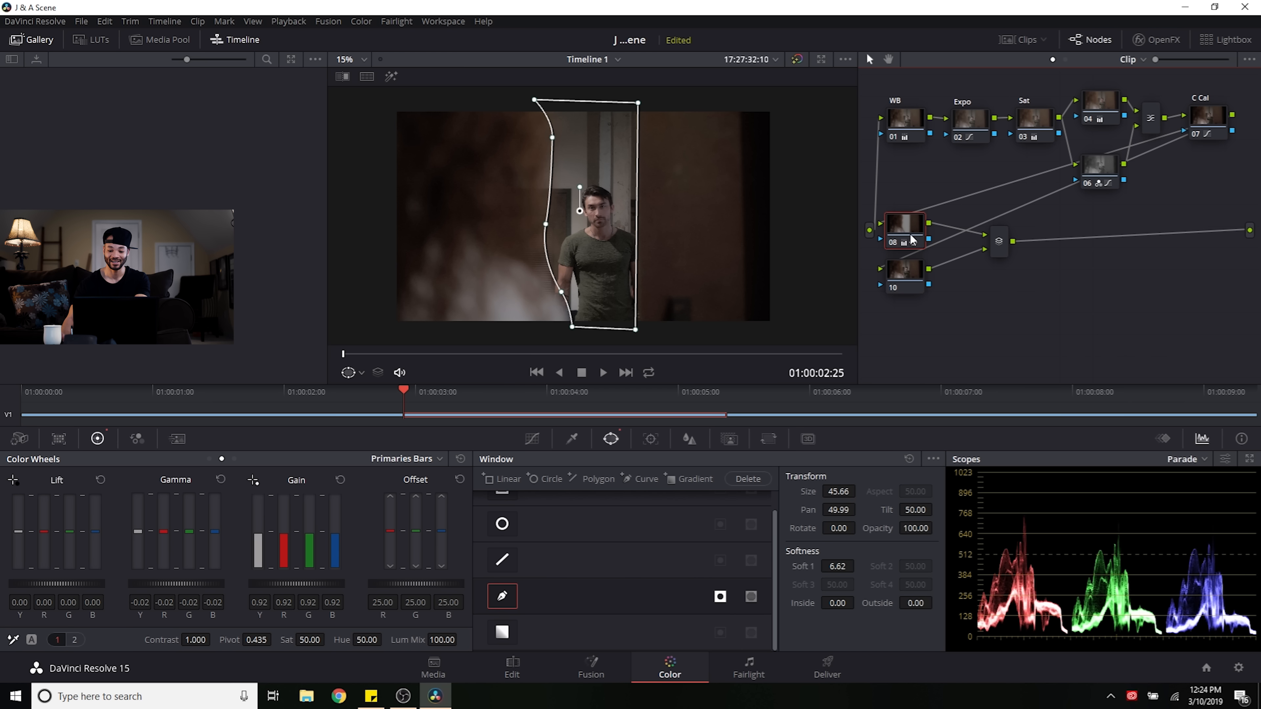
pyautogui.click(903, 274)
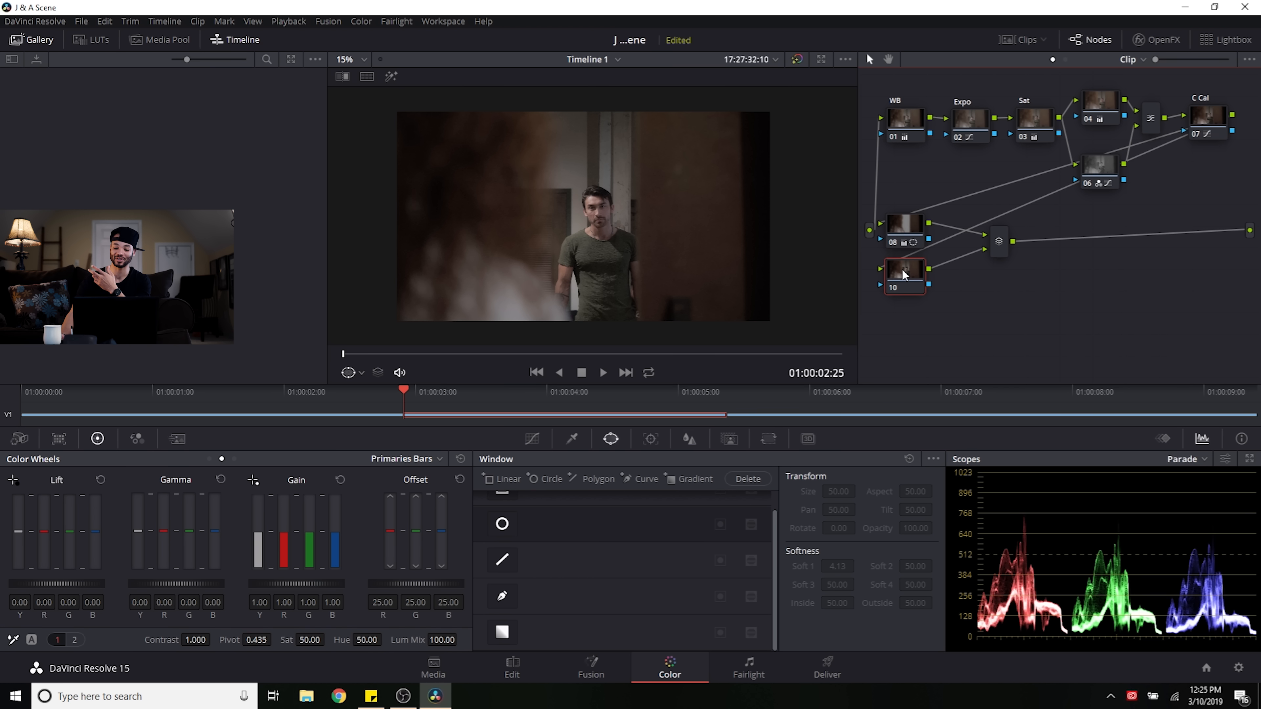
pyautogui.click(899, 226)
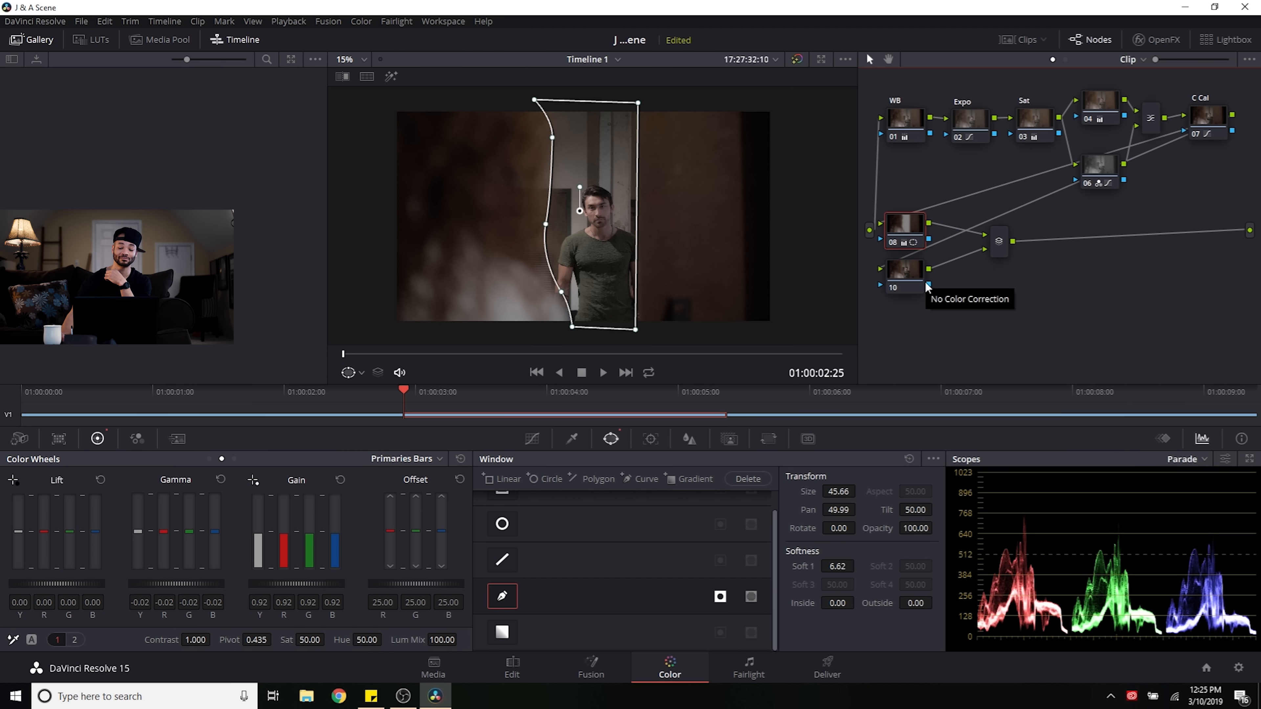
# Step: Nudge nodes 08 and 10 slightly closer to the layer mixer in the node graph, leaving node 10 selected
pyautogui.click(912, 280)
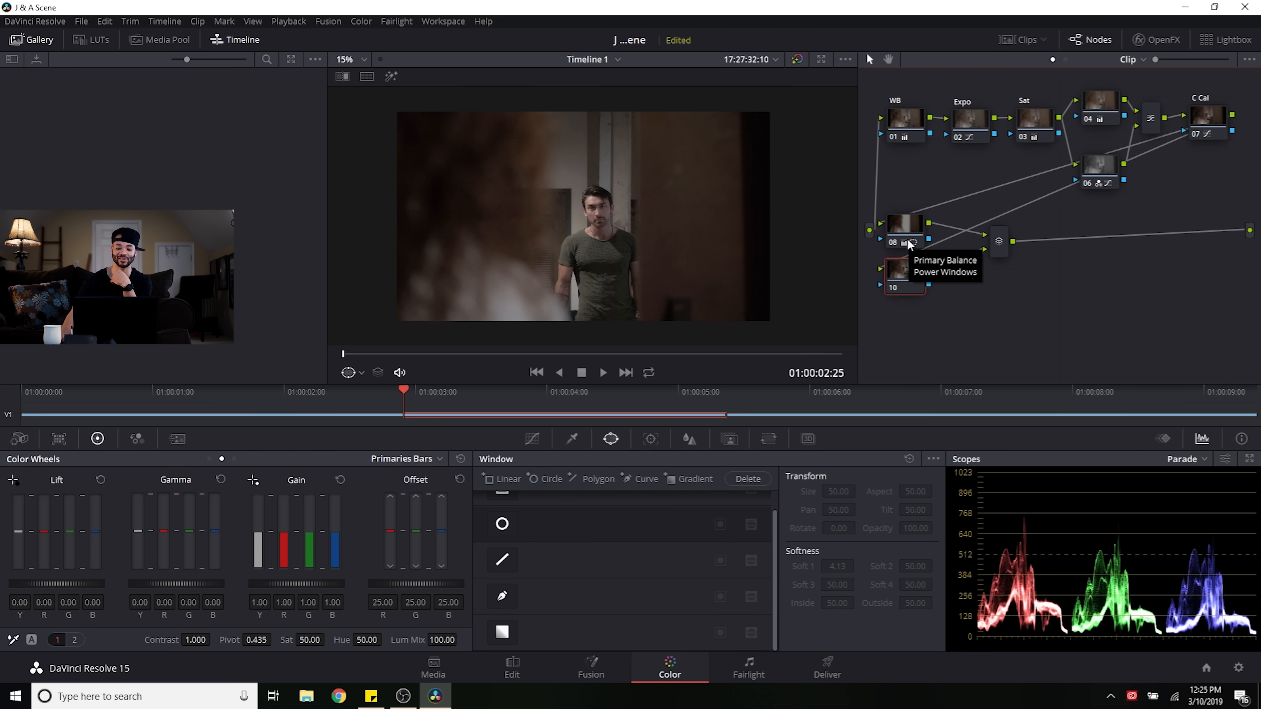
pyautogui.click(897, 238)
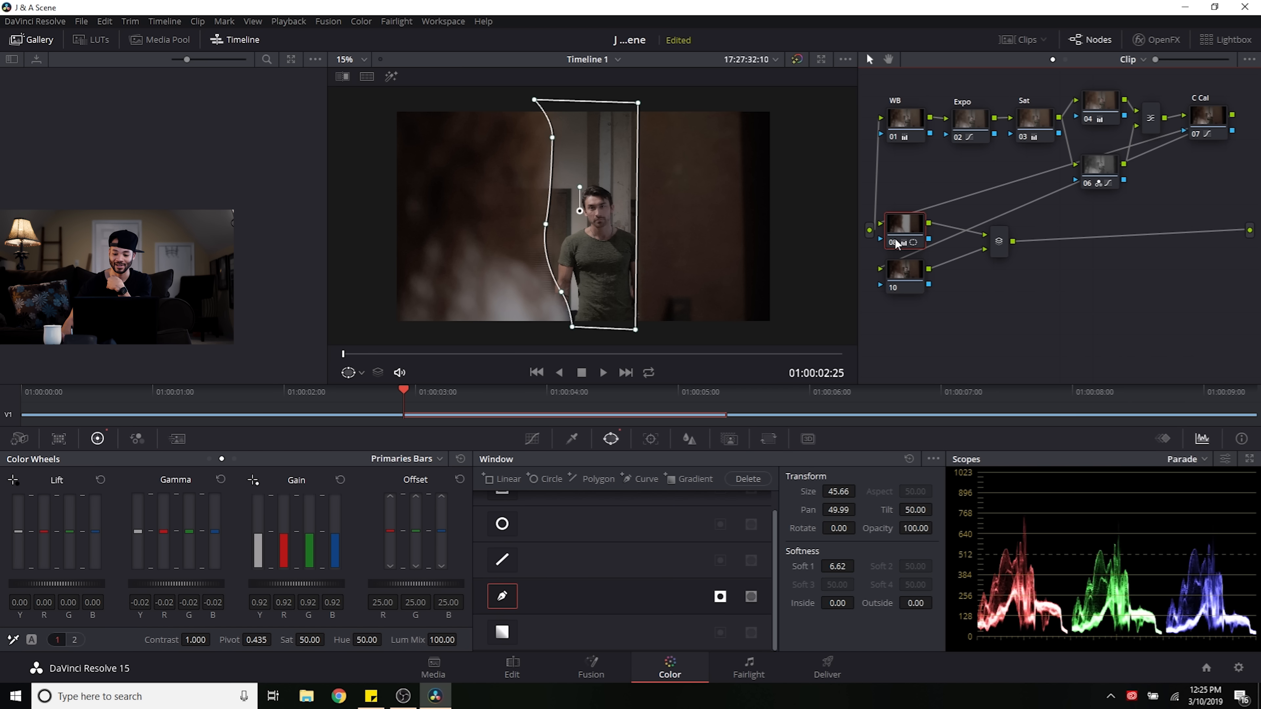
pyautogui.moveTo(900, 226); pyautogui.dragTo(914, 219)
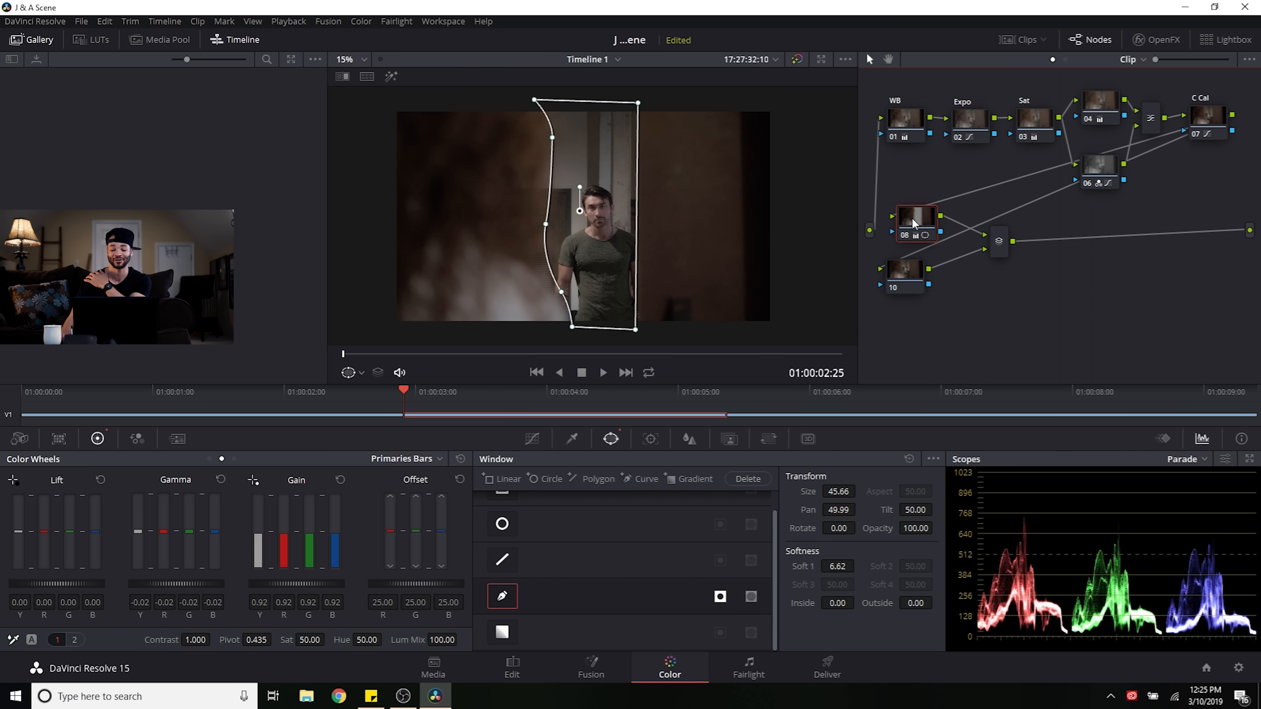
pyautogui.click(903, 285)
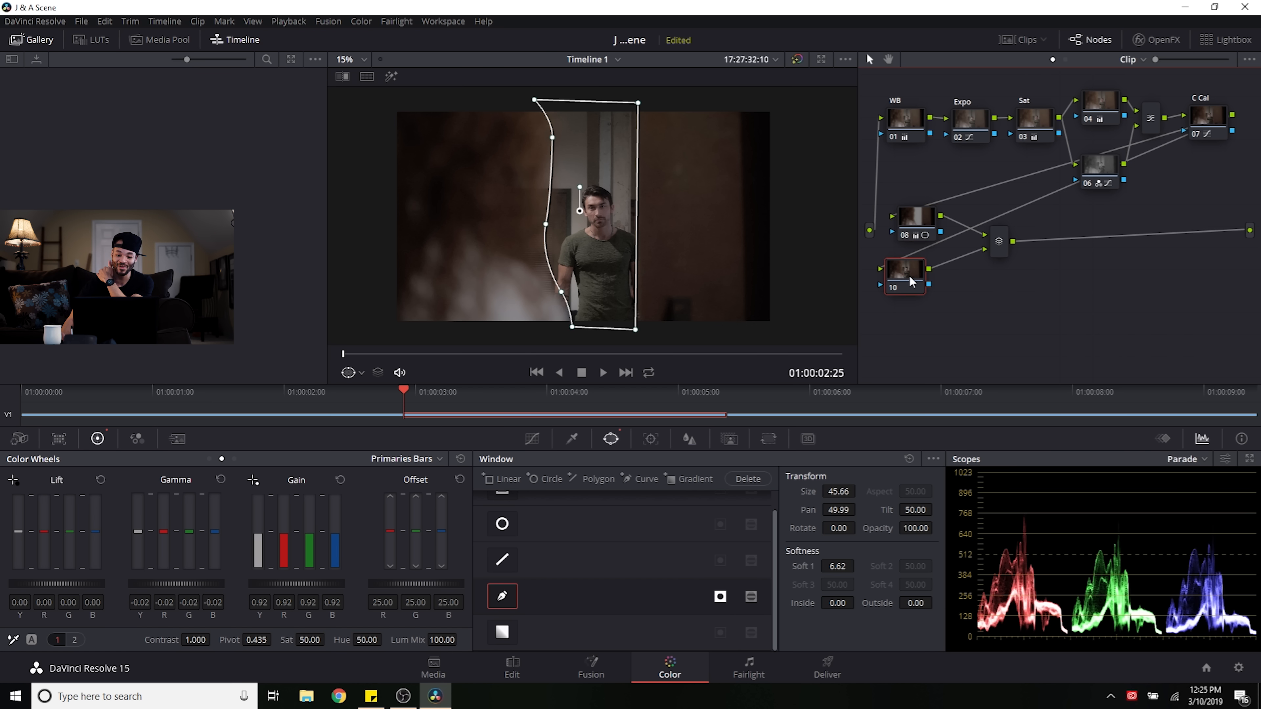
pyautogui.scroll(1, 560, 213)
pyautogui.scroll(4, 559, 213)
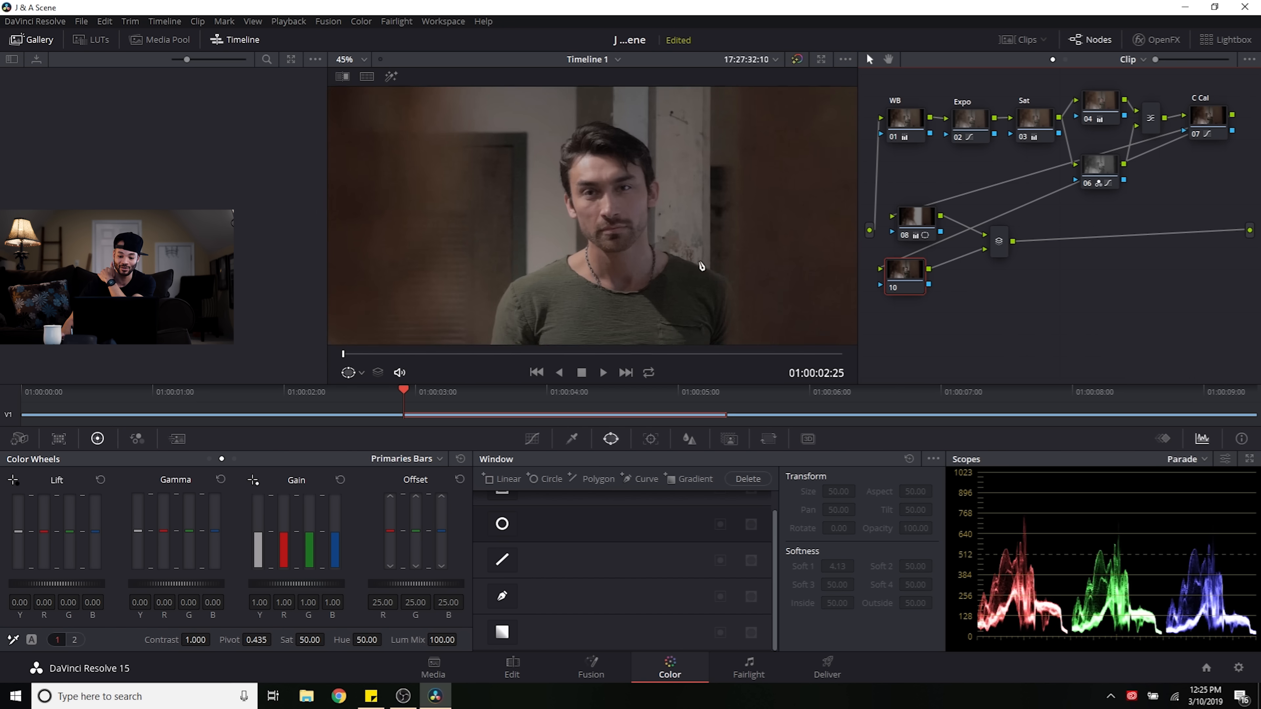
pyautogui.moveTo(911, 277); pyautogui.dragTo(926, 278)
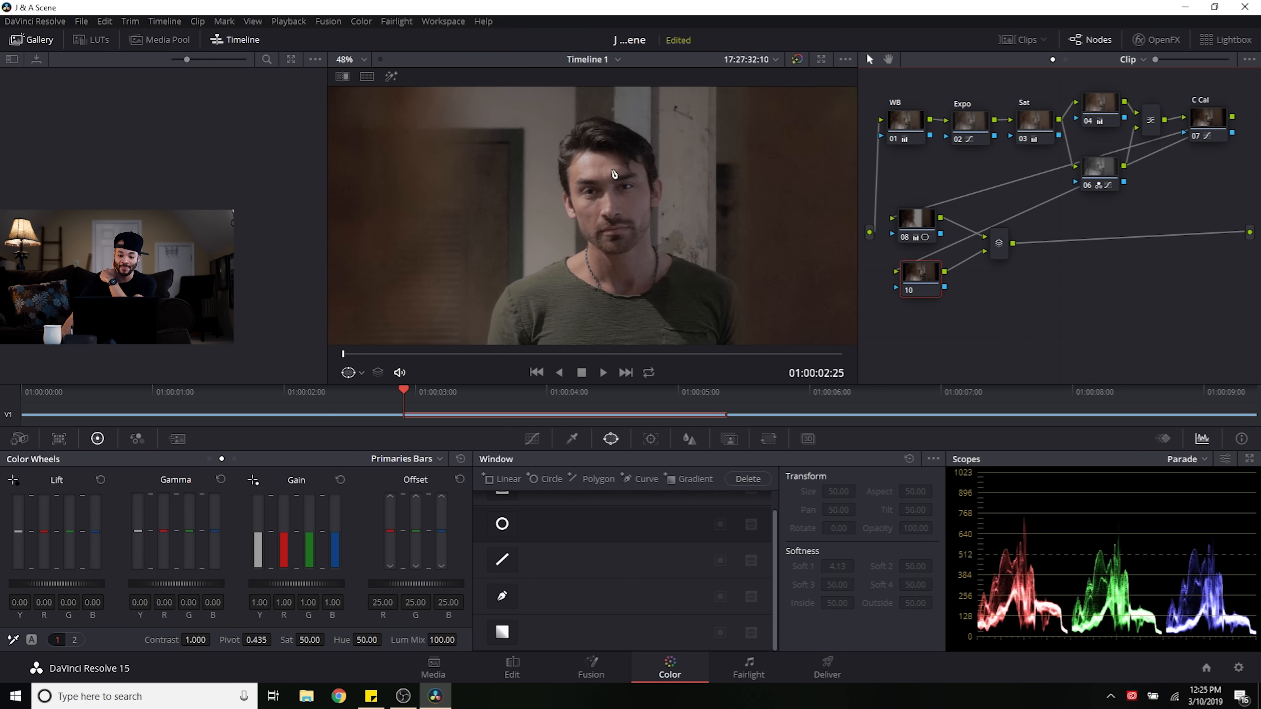
# Step: Draw a closed curve window around the man's eyes and eyebrows on node 10
pyautogui.click(502, 598)
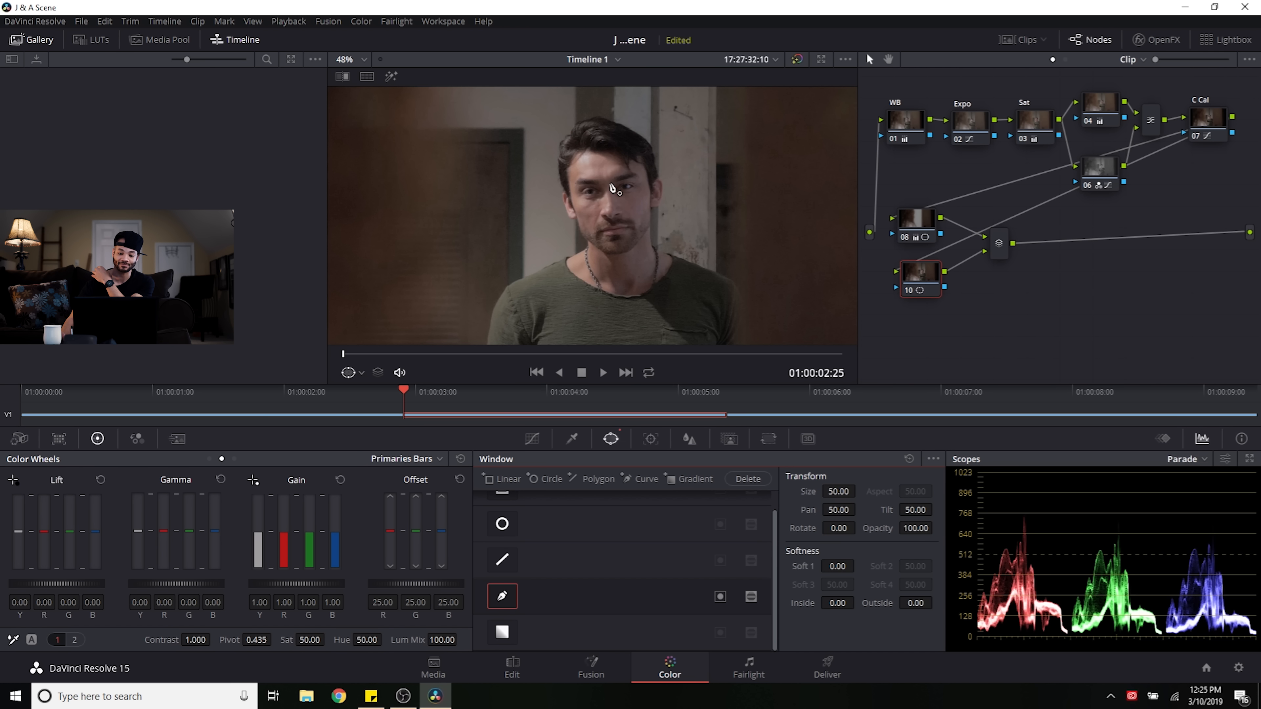
pyautogui.click(577, 182)
pyautogui.click(599, 182)
pyautogui.click(621, 176)
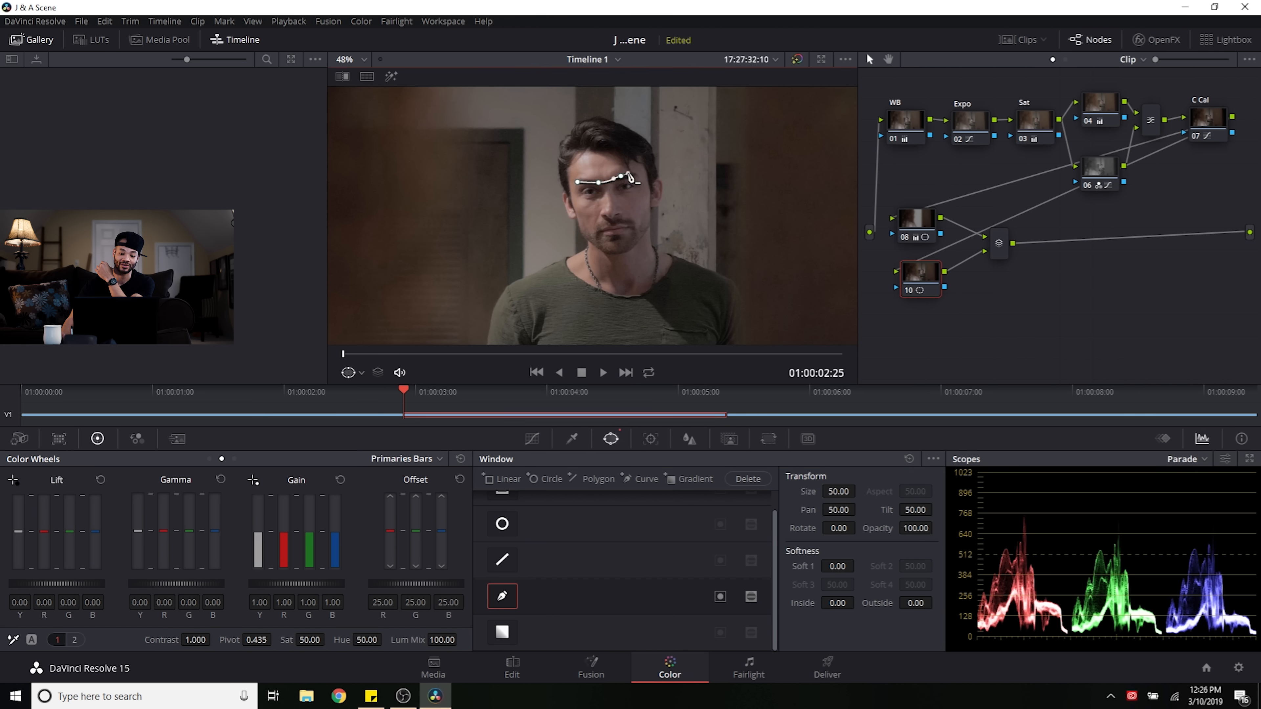
pyautogui.click(637, 179)
pyautogui.click(636, 197)
pyautogui.click(609, 192)
pyautogui.click(595, 199)
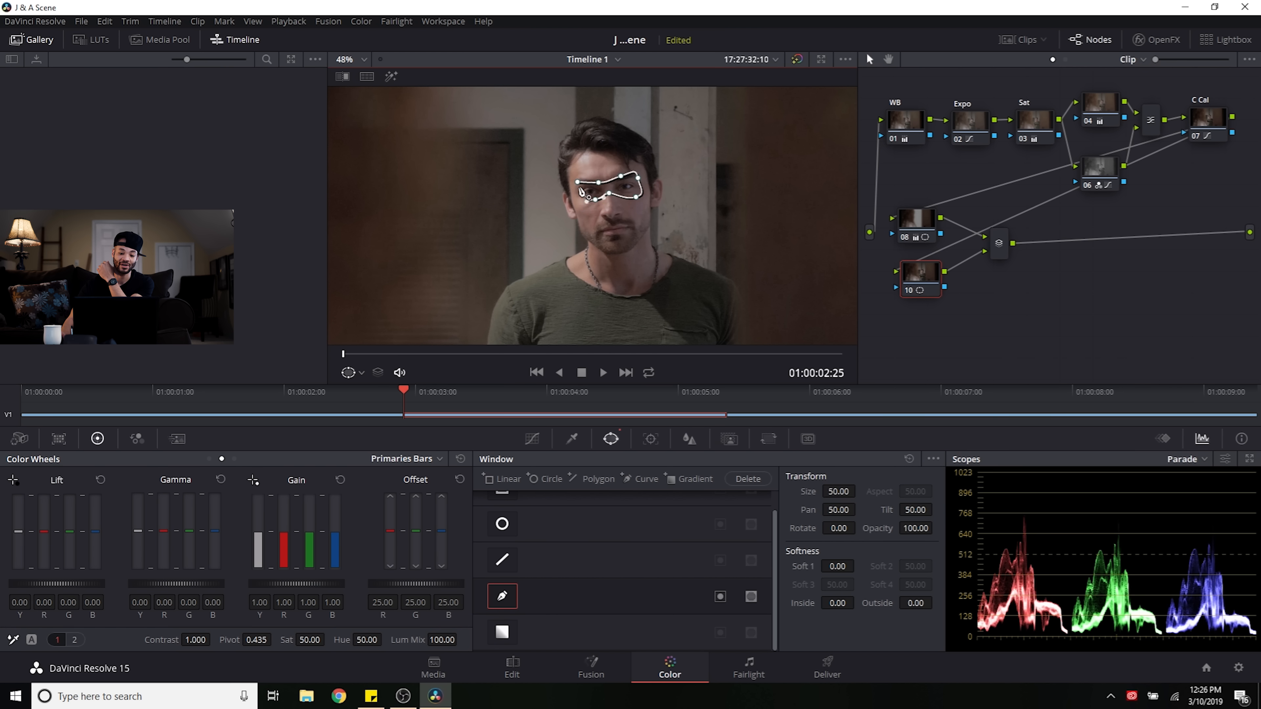
pyautogui.moveTo(578, 193); pyautogui.dragTo(576, 189)
pyautogui.click(577, 182)
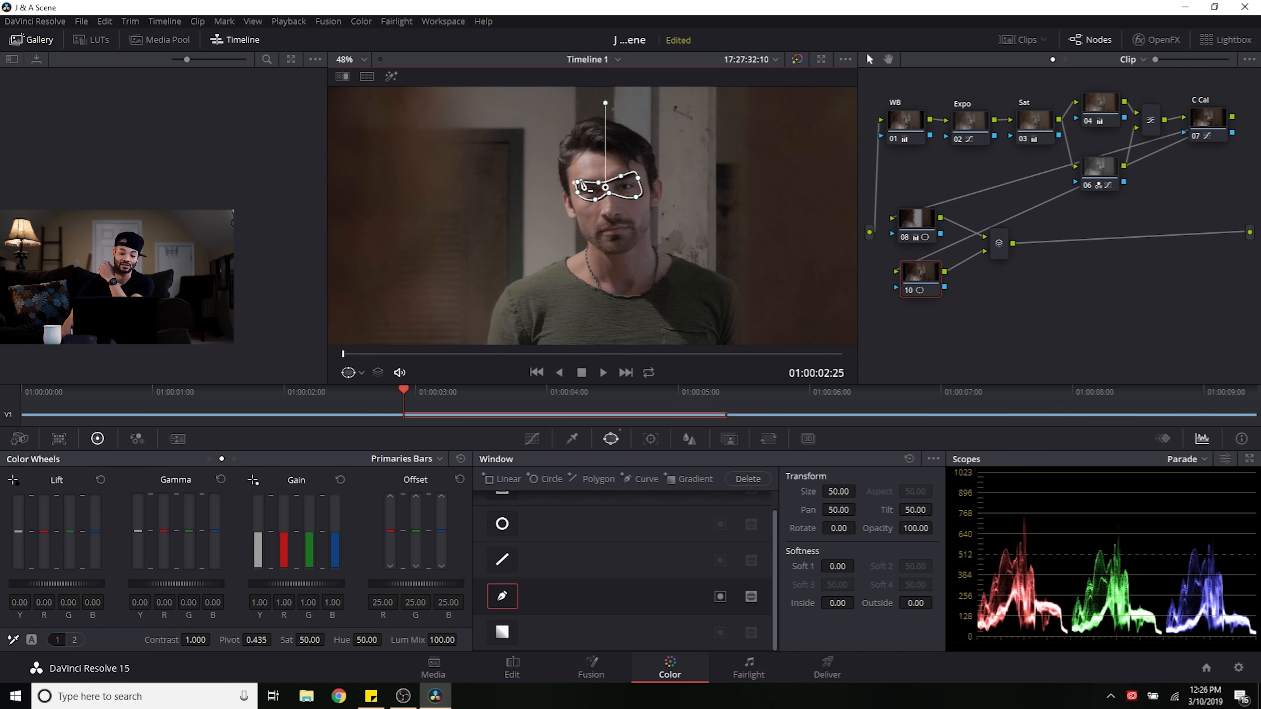
# Step: Soften the eye window's edge by setting Soft 1 to 1.16, using the highlight view to judge the mask
pyautogui.click(392, 76)
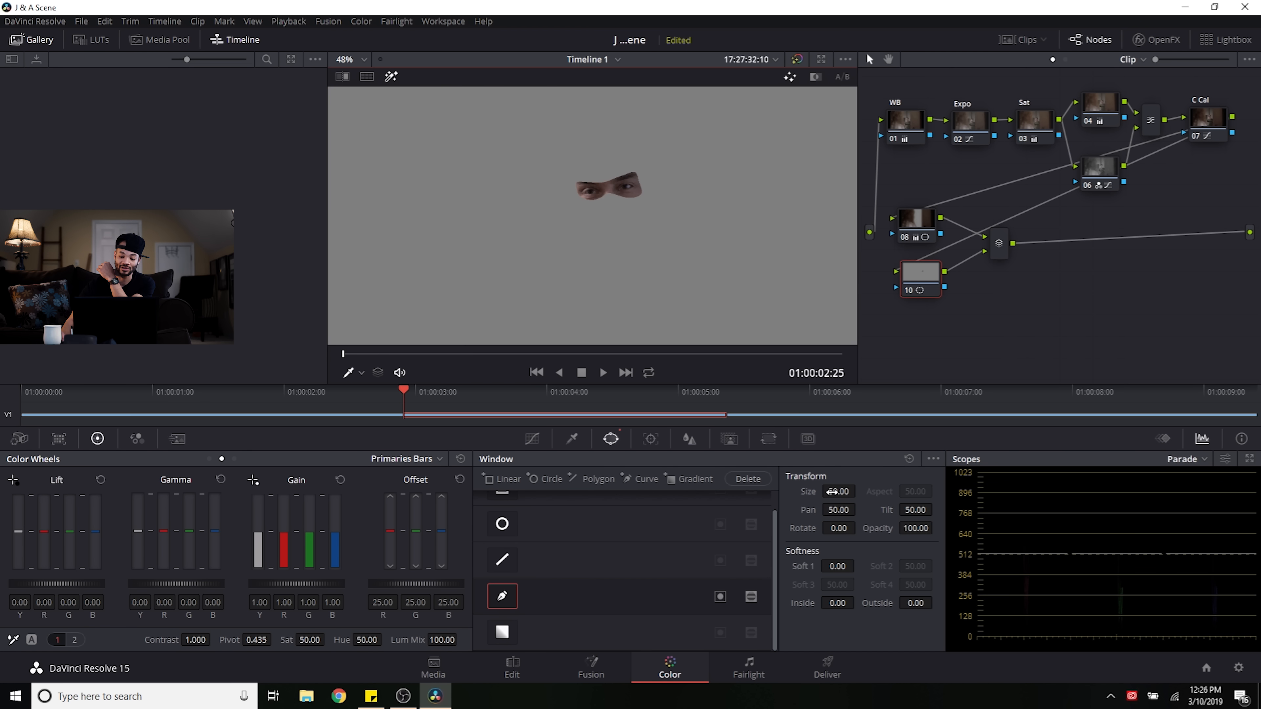
pyautogui.moveTo(840, 566); pyautogui.dragTo(858, 567)
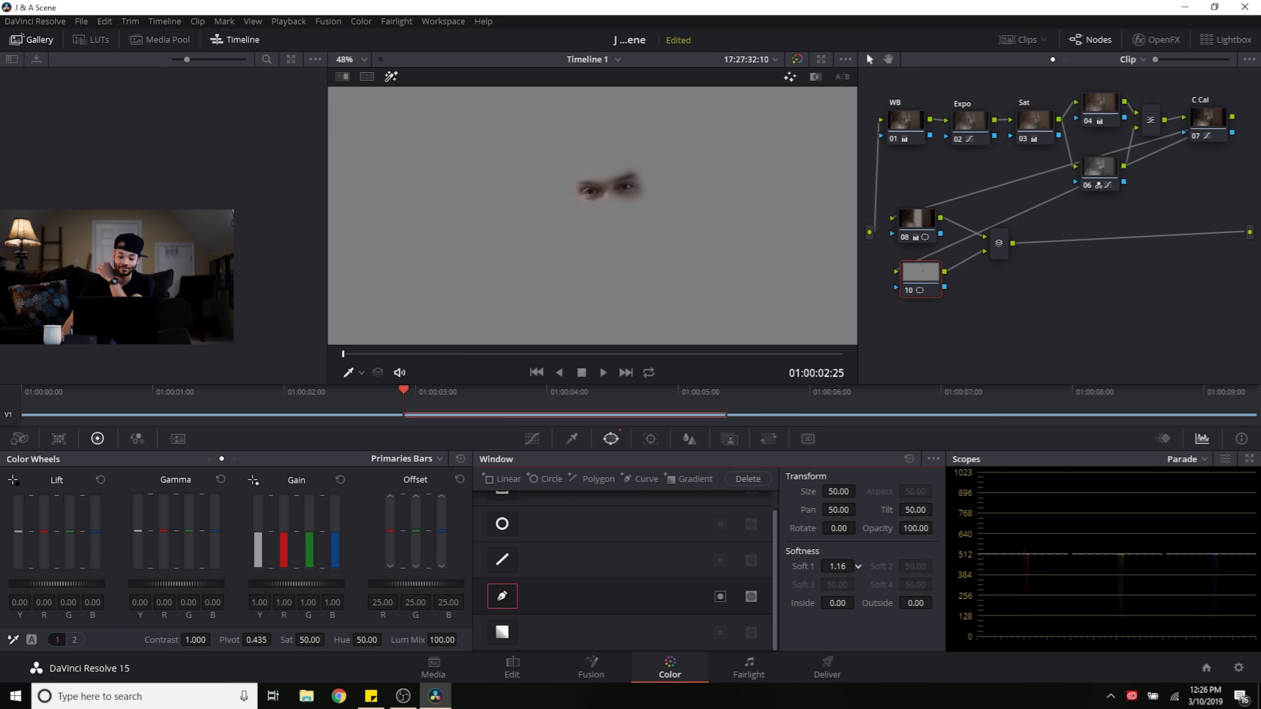
pyautogui.click(392, 76)
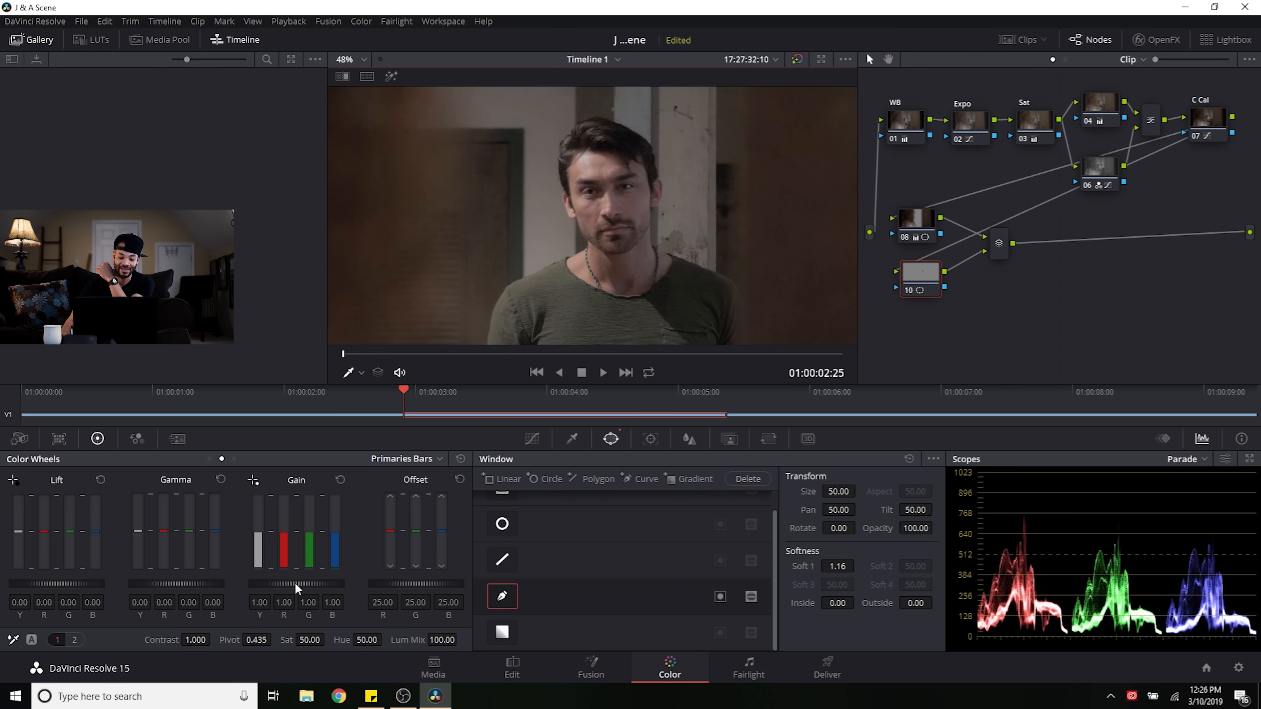
# Step: Brighten the eyes on node 10 with gain 1.10 and gamma 0.01, and set contrast to 1.156
pyautogui.moveTo(305, 584); pyautogui.dragTo(345, 593)
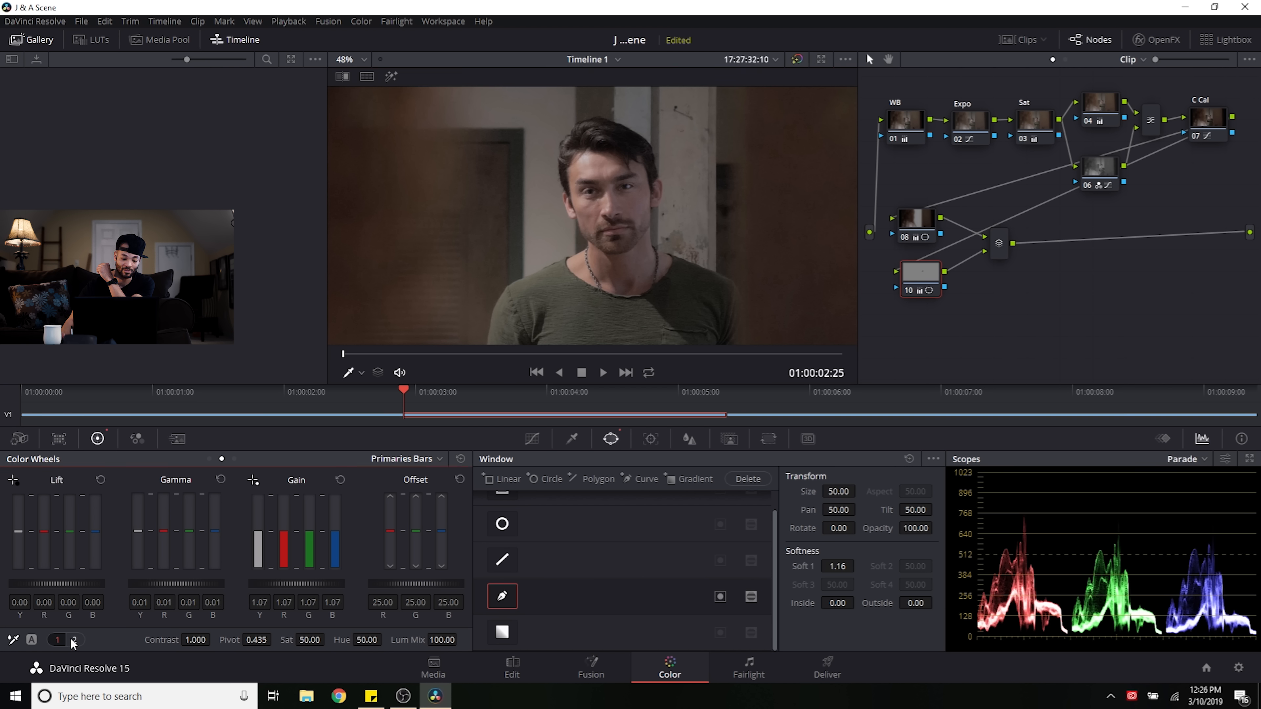
pyautogui.moveTo(192, 641); pyautogui.dragTo(194, 642)
pyautogui.moveTo(302, 585); pyautogui.dragTo(318, 585)
pyautogui.moveTo(292, 586); pyautogui.dragTo(297, 587)
pyautogui.moveTo(191, 640); pyautogui.dragTo(216, 636)
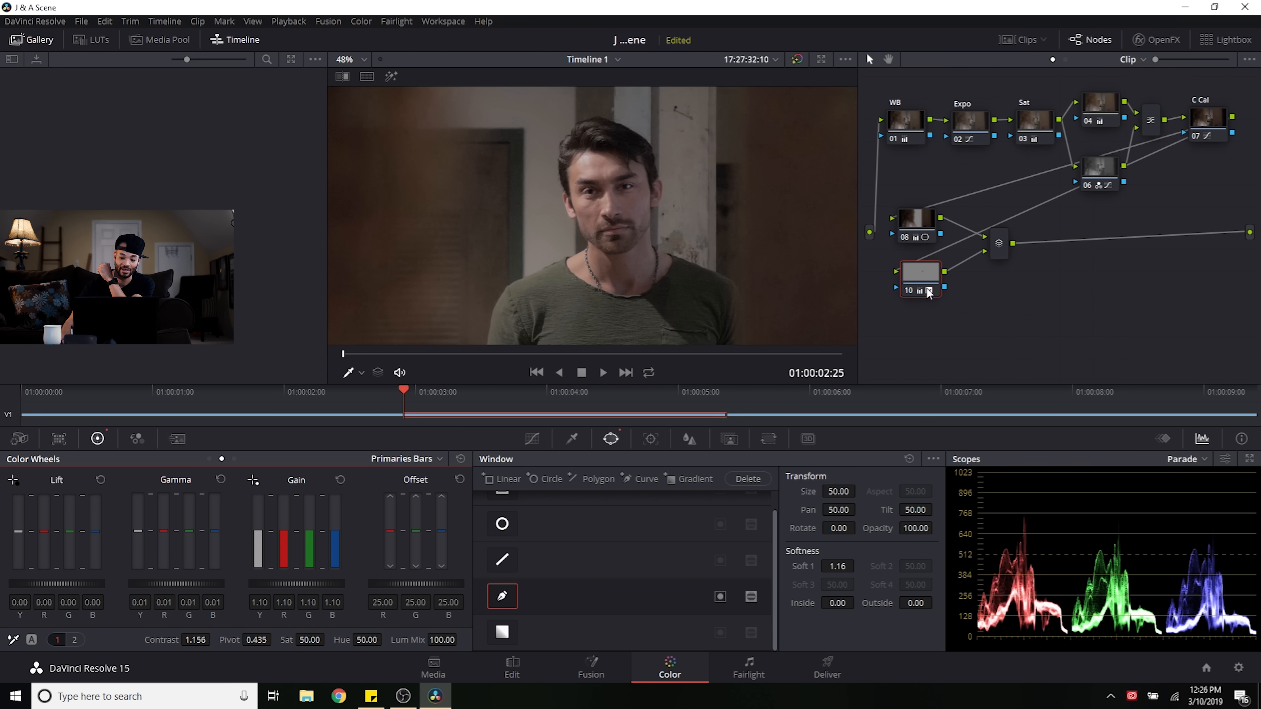
# Step: Compare the shot with and without node 10's eye correction, checking it close up and at full-frame size
pyautogui.click(913, 292)
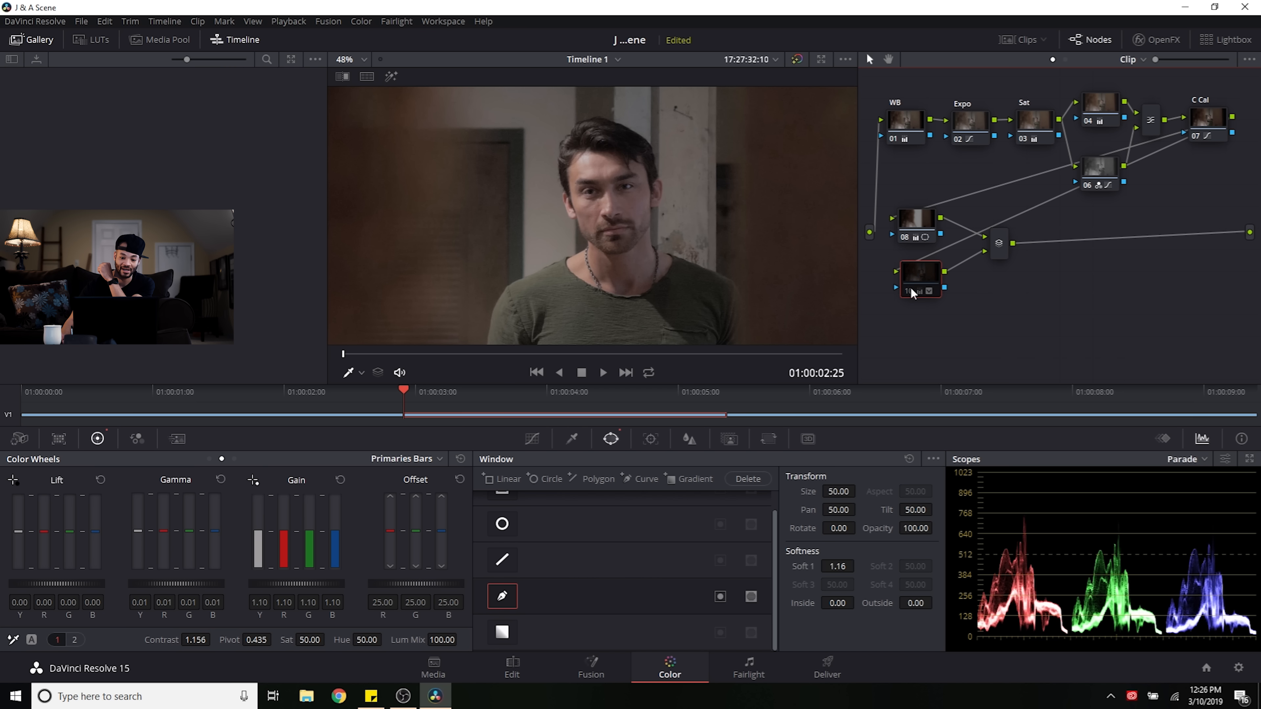
pyautogui.click(912, 292)
pyautogui.click(912, 292)
pyautogui.click(913, 292)
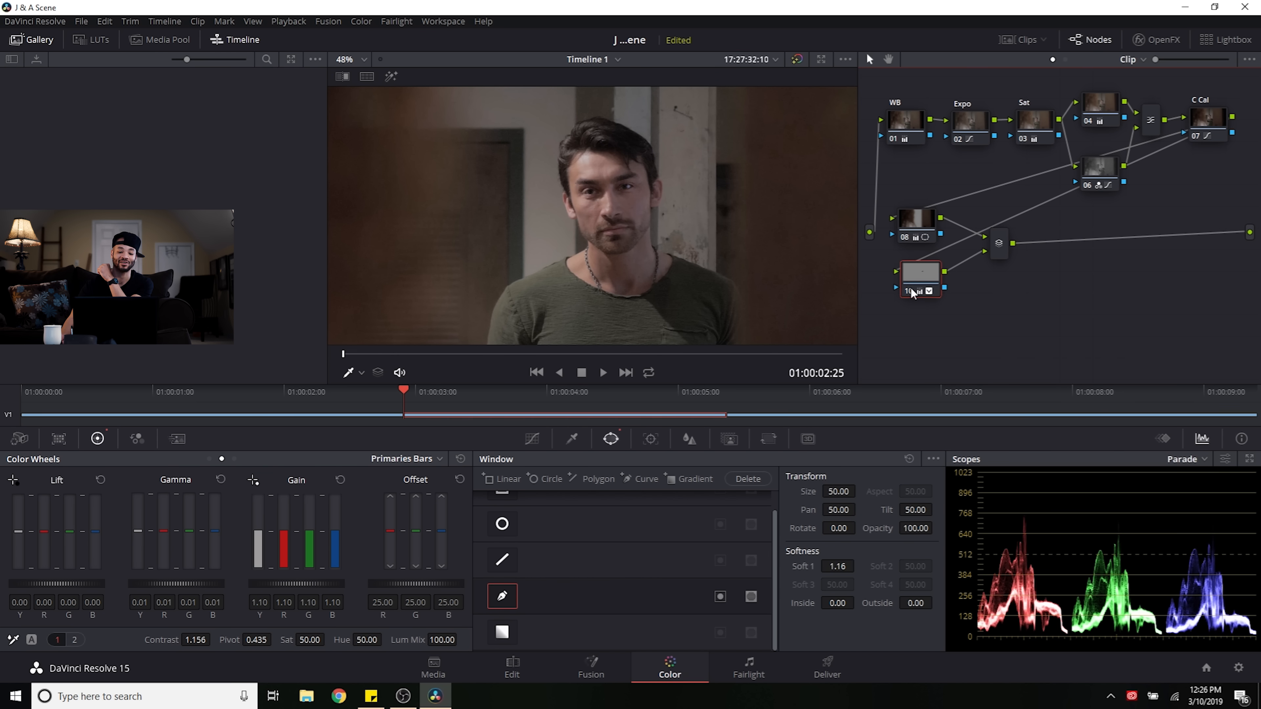
pyautogui.scroll(-1, 615, 200)
pyautogui.scroll(-4, 615, 200)
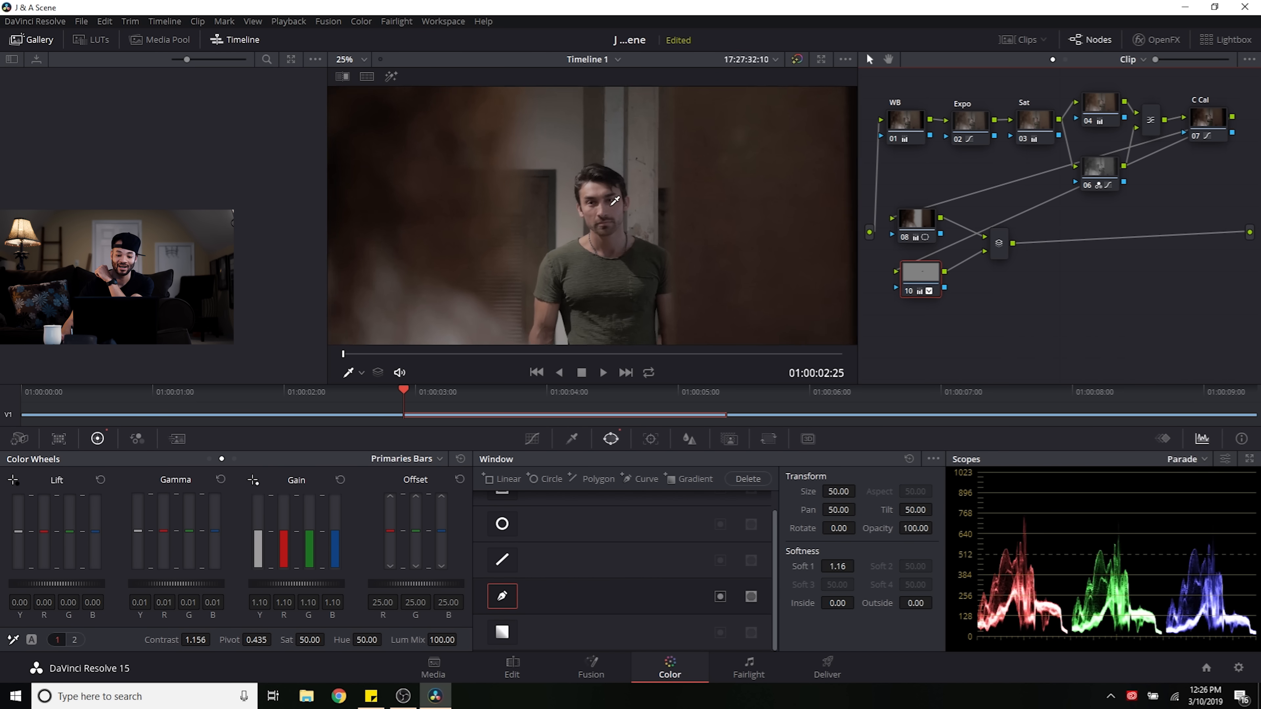
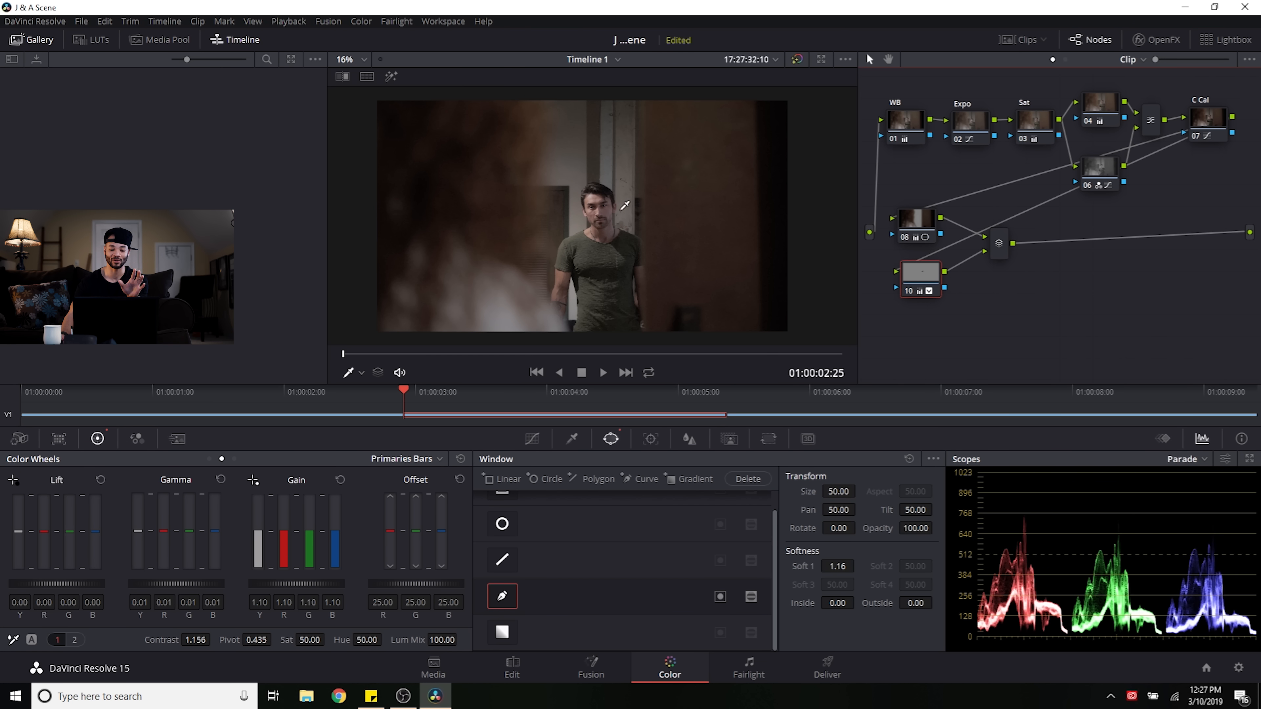
pyautogui.scroll(6, 622, 212)
pyautogui.scroll(1, 621, 215)
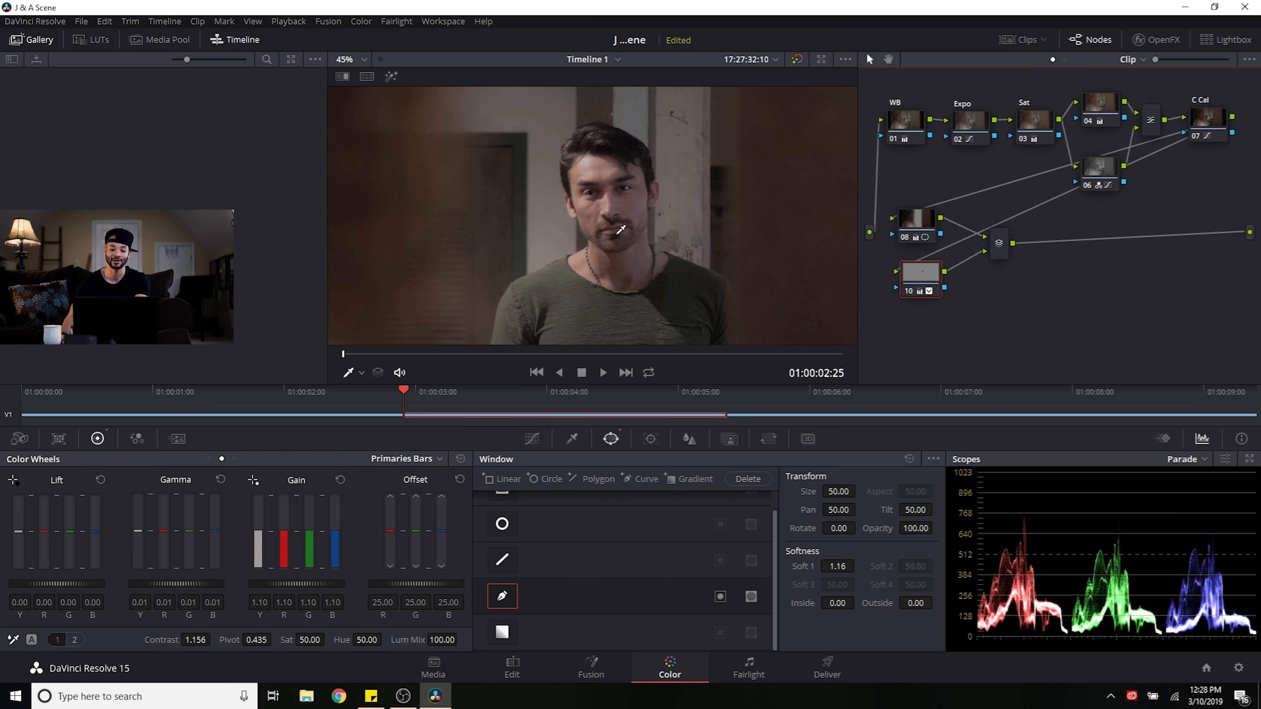
pyautogui.scroll(-4, 621, 230)
pyautogui.scroll(-2, 639, 231)
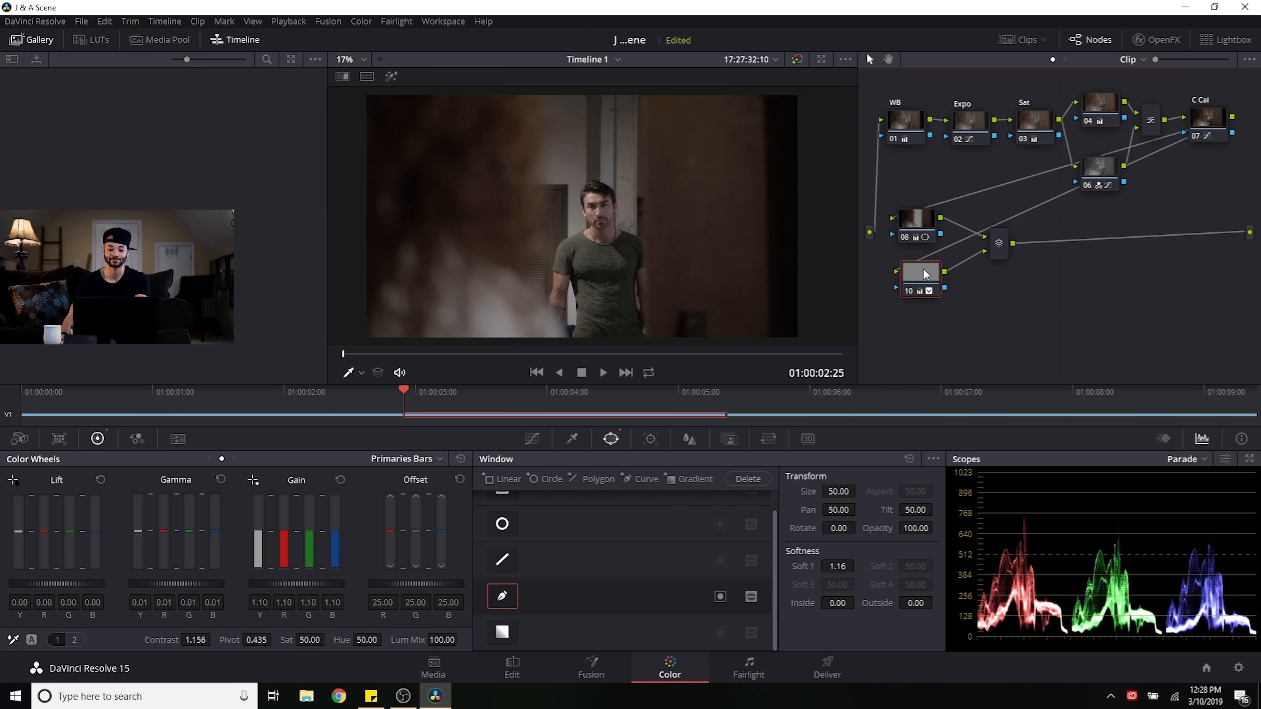
# Step: Add two serial nodes after the layer mixer
pyautogui.click(1006, 255)
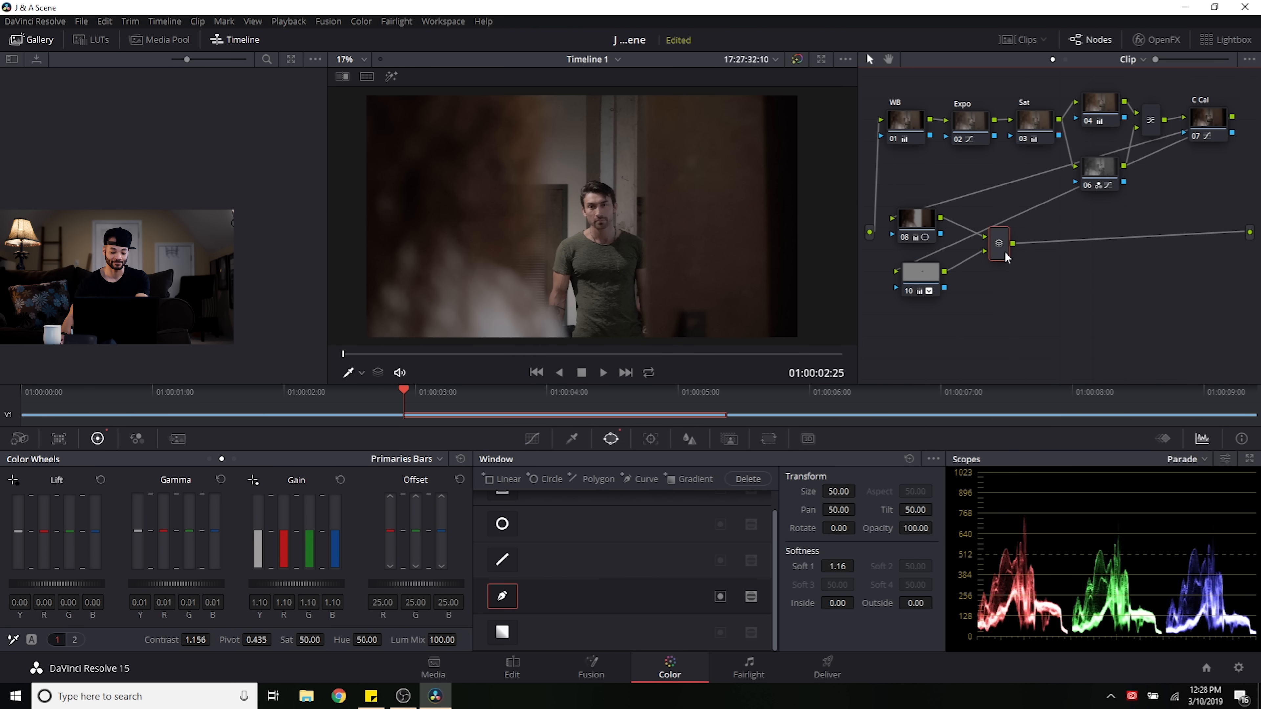
pyautogui.hotkey('alt', 's')
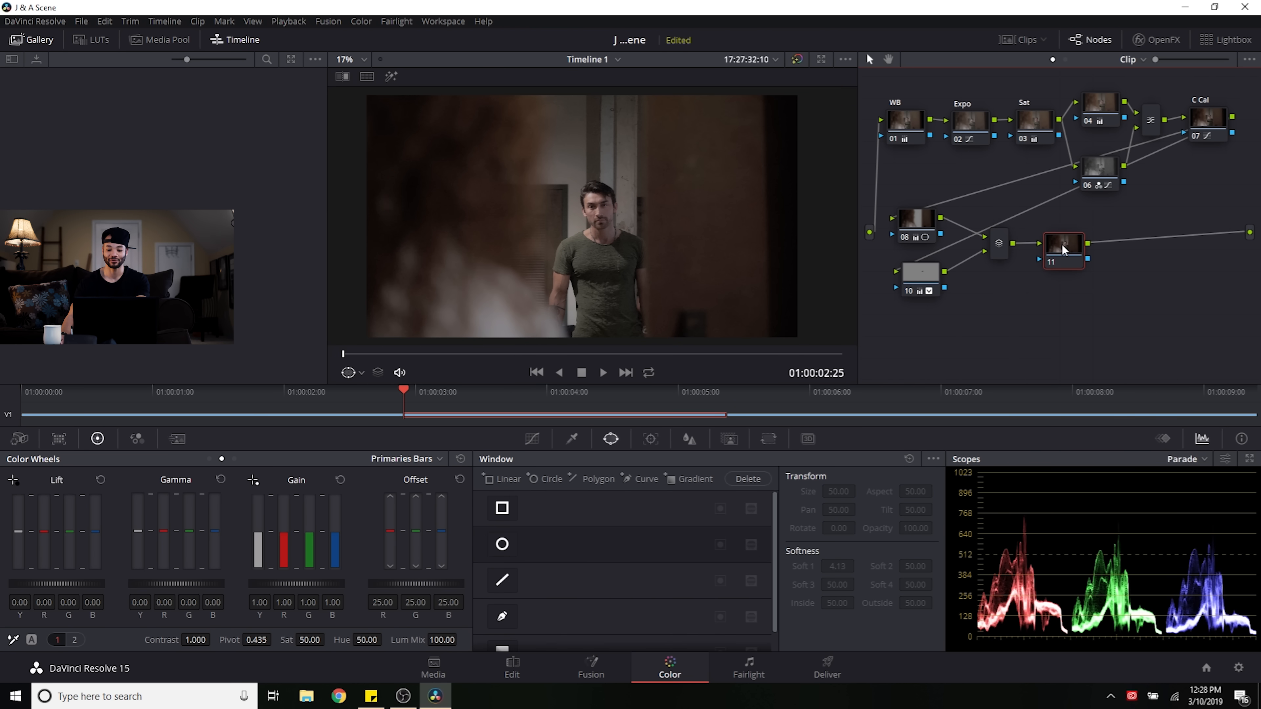
pyautogui.hotkey('alt', 's')
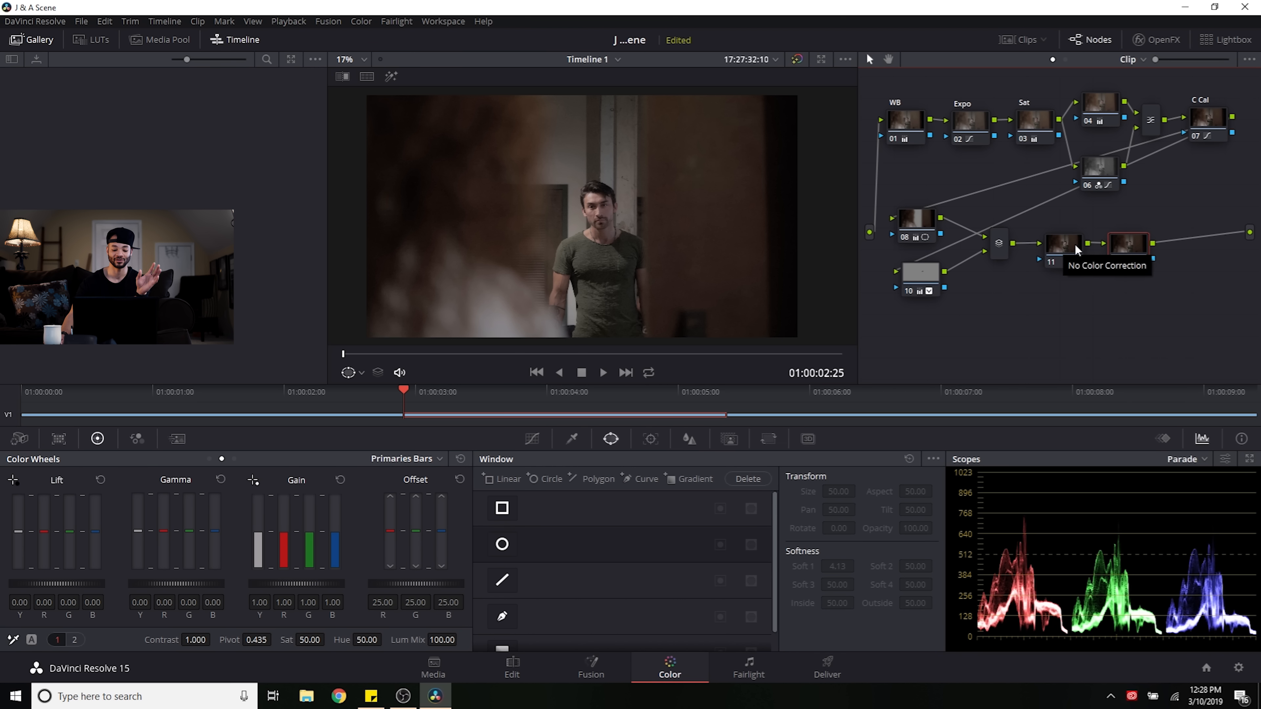
# Step: Switch the color wheels to Log for node 11 and warm the midtones to R 0.05, G -0.01, B -0.03
pyautogui.click(1075, 248)
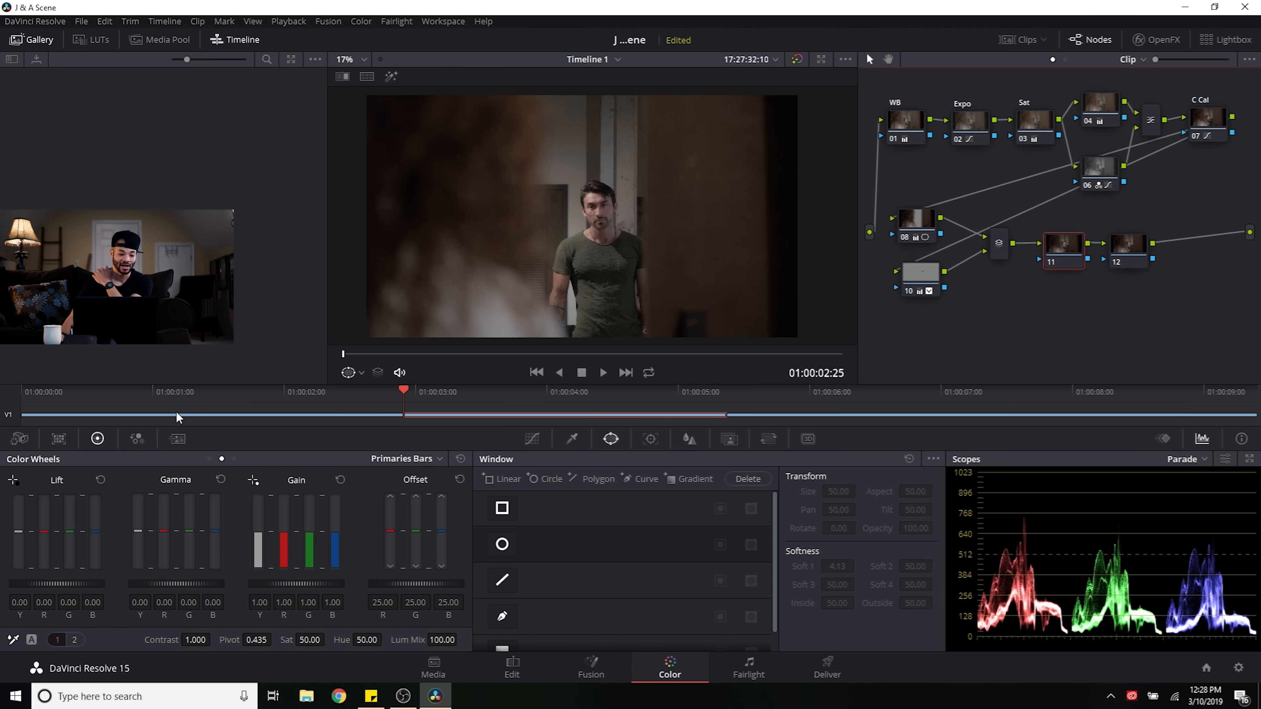
pyautogui.click(141, 437)
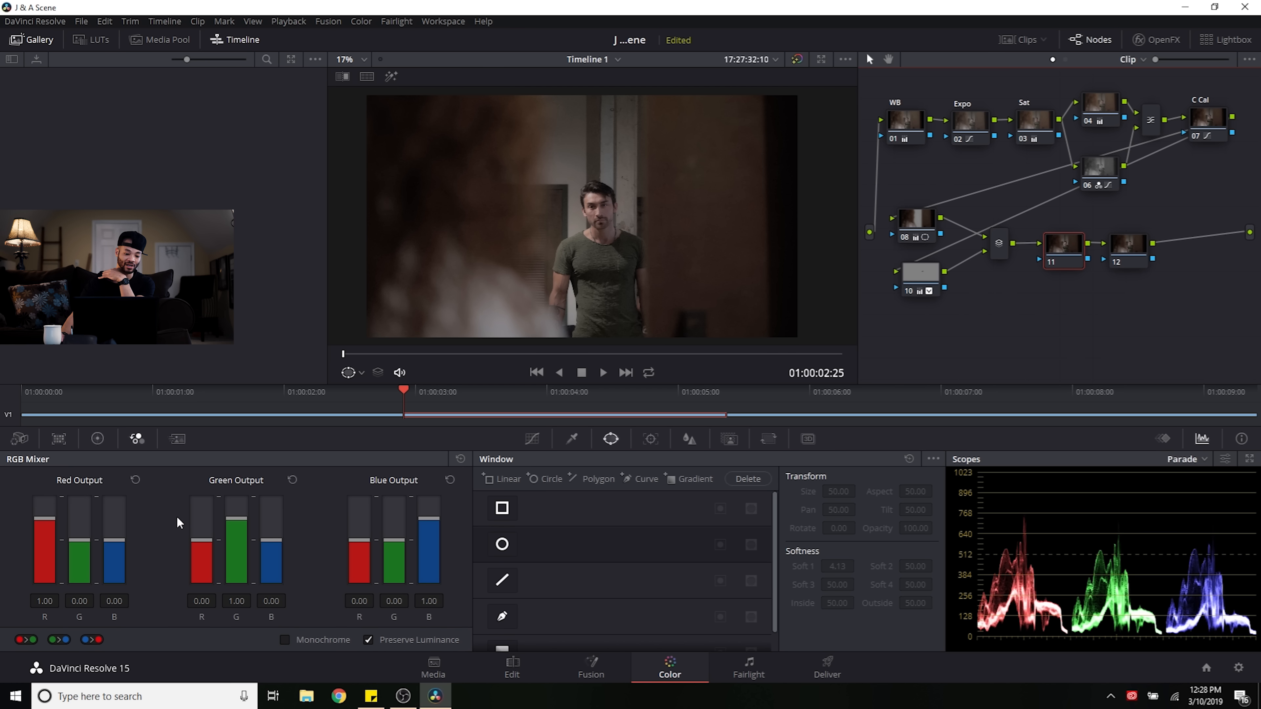
pyautogui.click(97, 438)
pyautogui.click(421, 459)
pyautogui.click(428, 503)
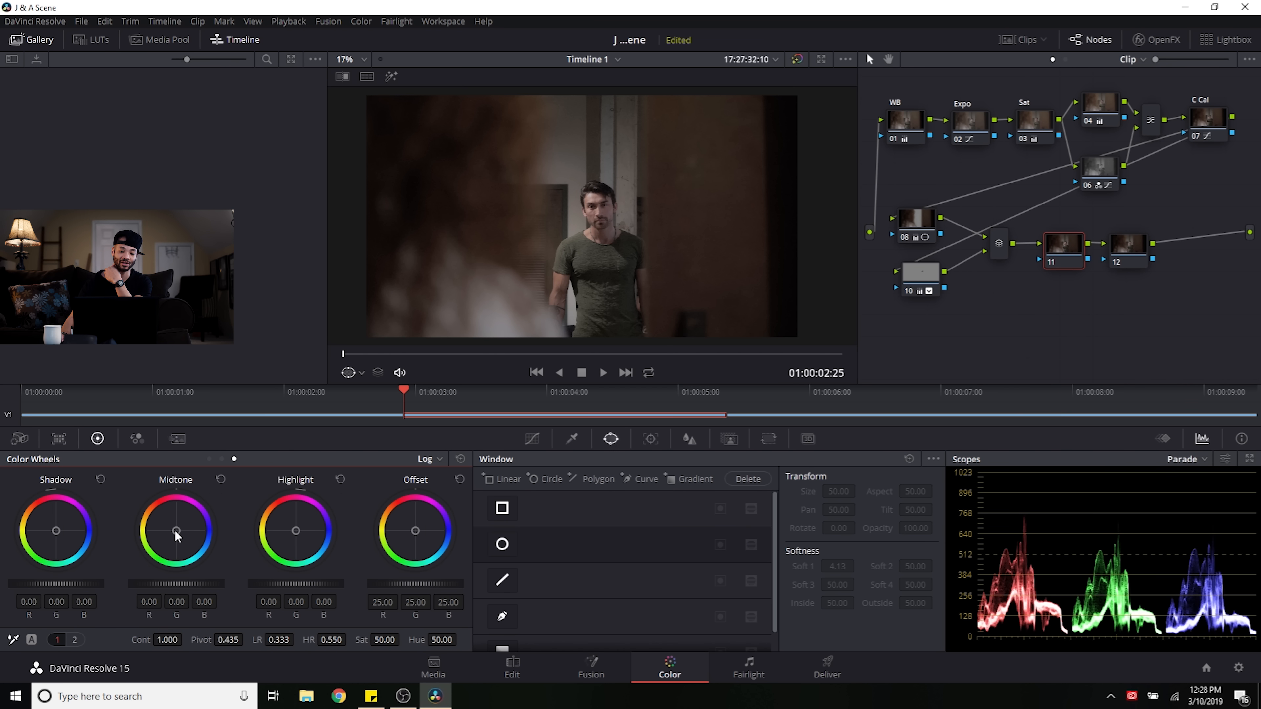
pyautogui.moveTo(176, 533); pyautogui.dragTo(172, 525)
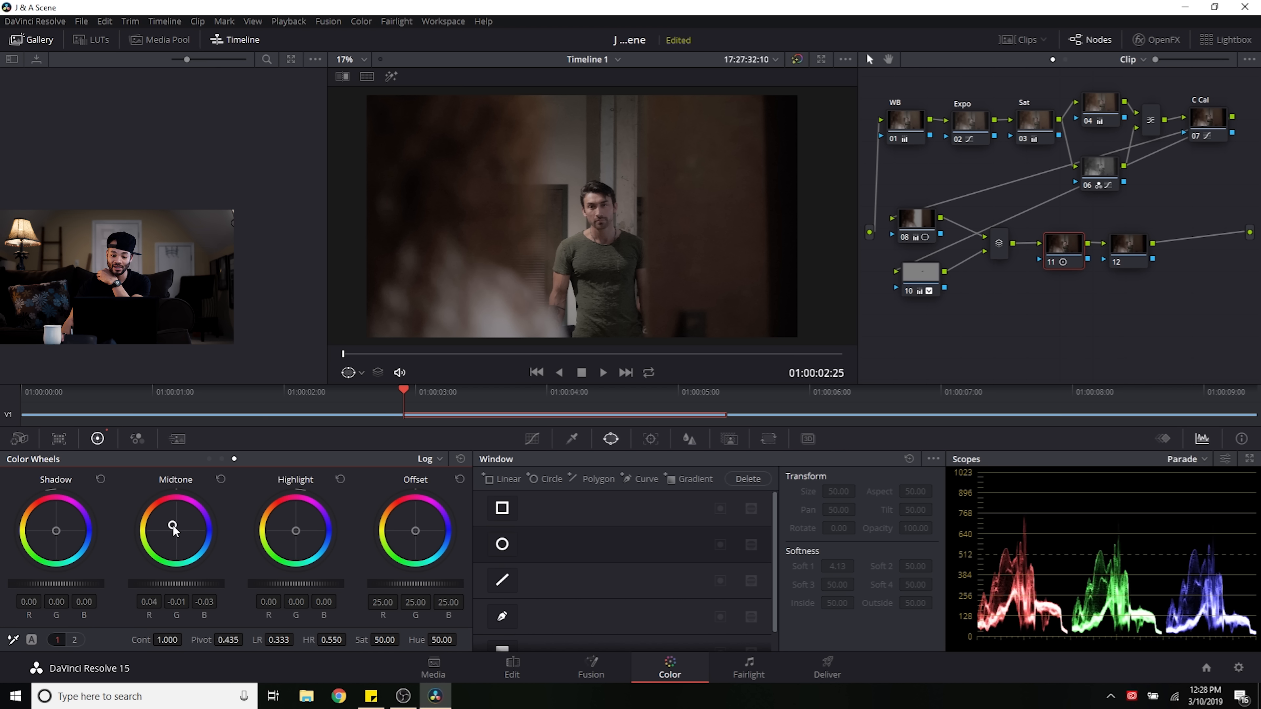
pyautogui.moveTo(172, 525); pyautogui.dragTo(172, 524)
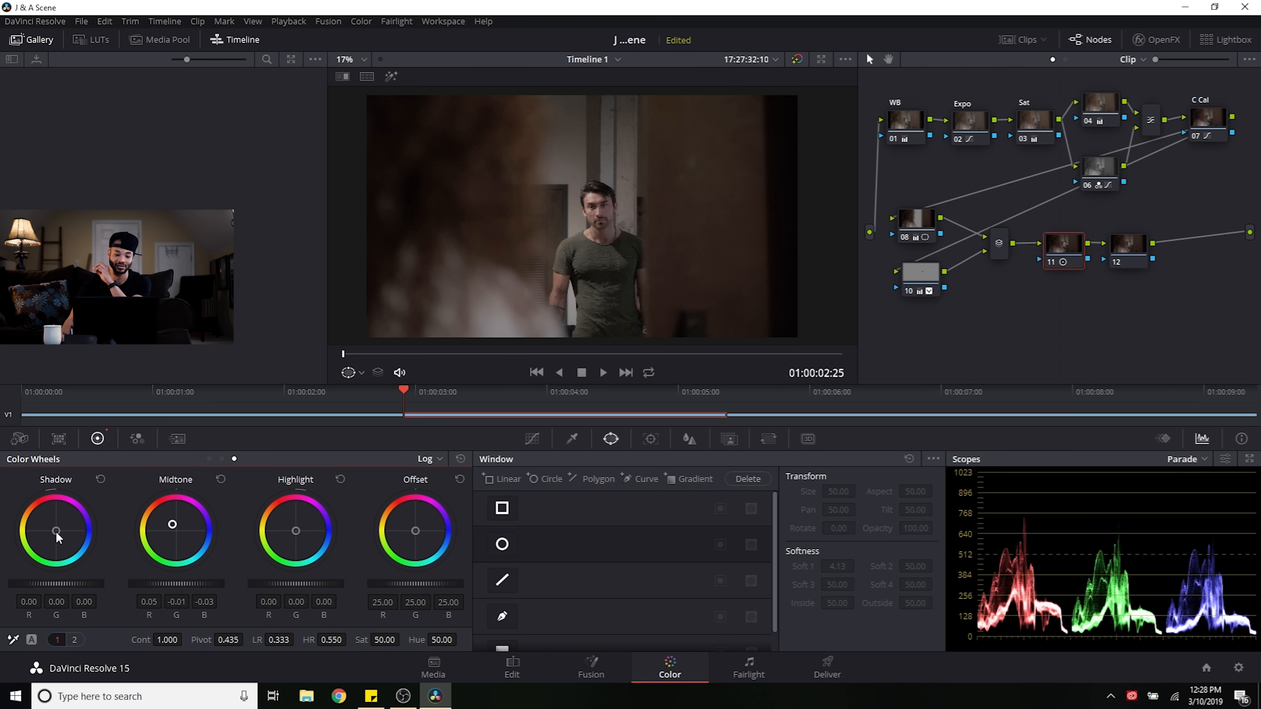
# Step: Cool node 11's shadows to R -0.03, G 0.00, B 0.04, set midtone blue to -0.04, and compare with the node bypassed
pyautogui.moveTo(56, 533); pyautogui.dragTo(57, 531)
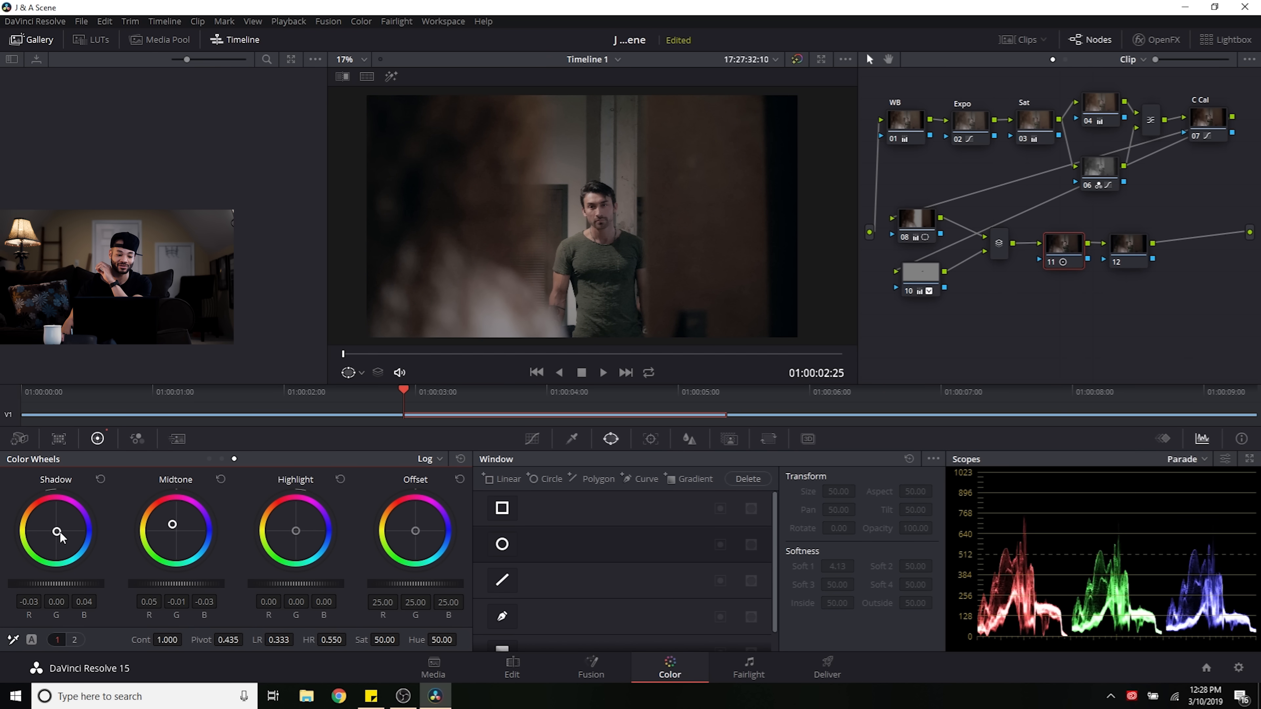
pyautogui.moveTo(172, 524); pyautogui.dragTo(172, 523)
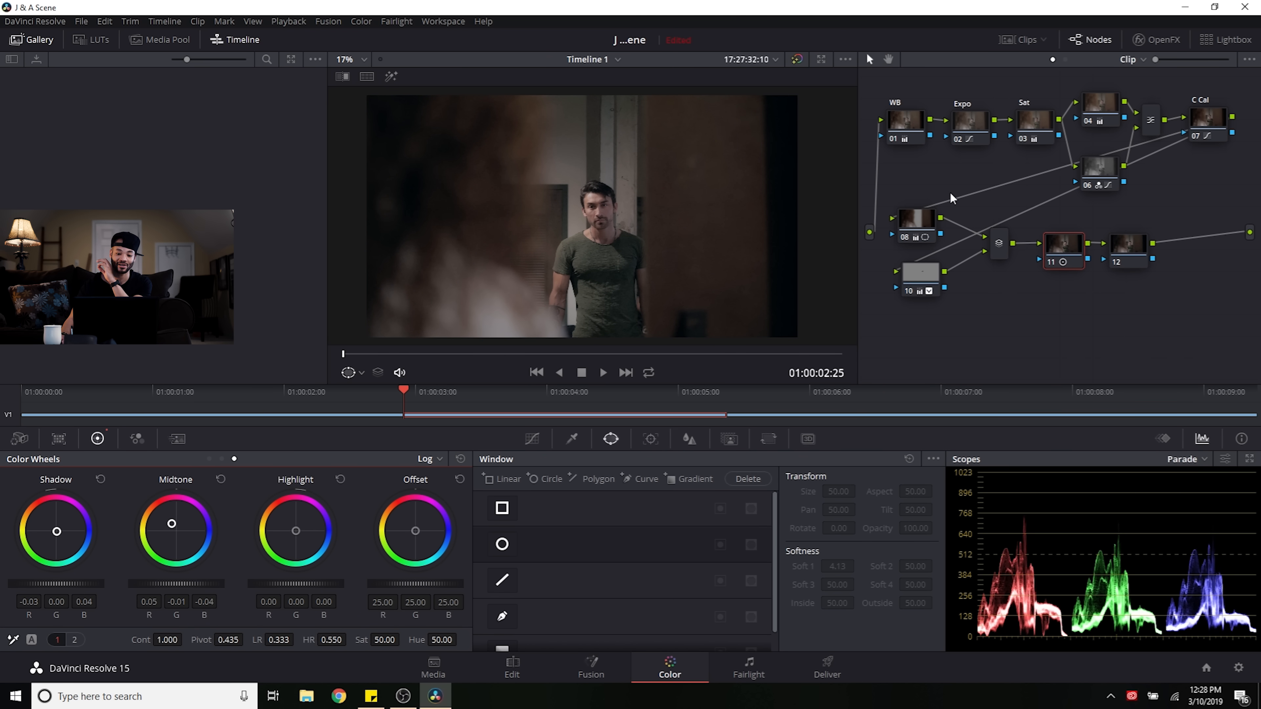
pyautogui.click(1053, 262)
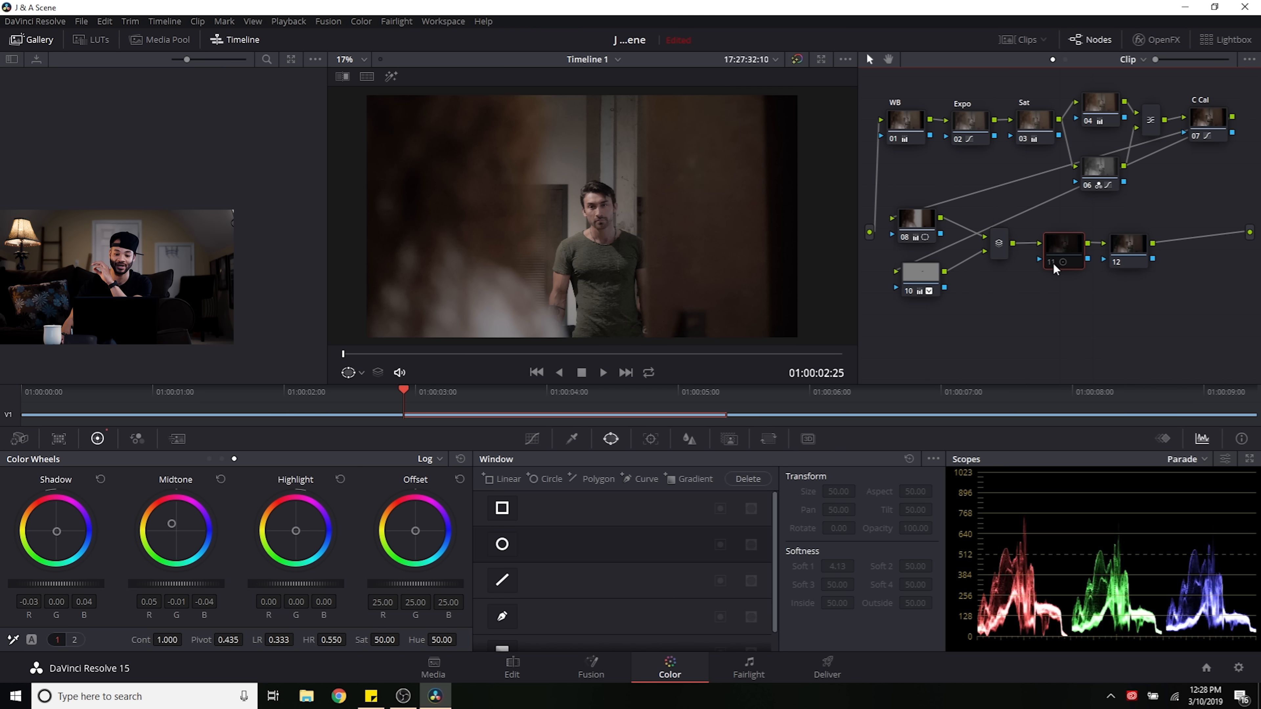
pyautogui.hotkey('ctrl', 'd')
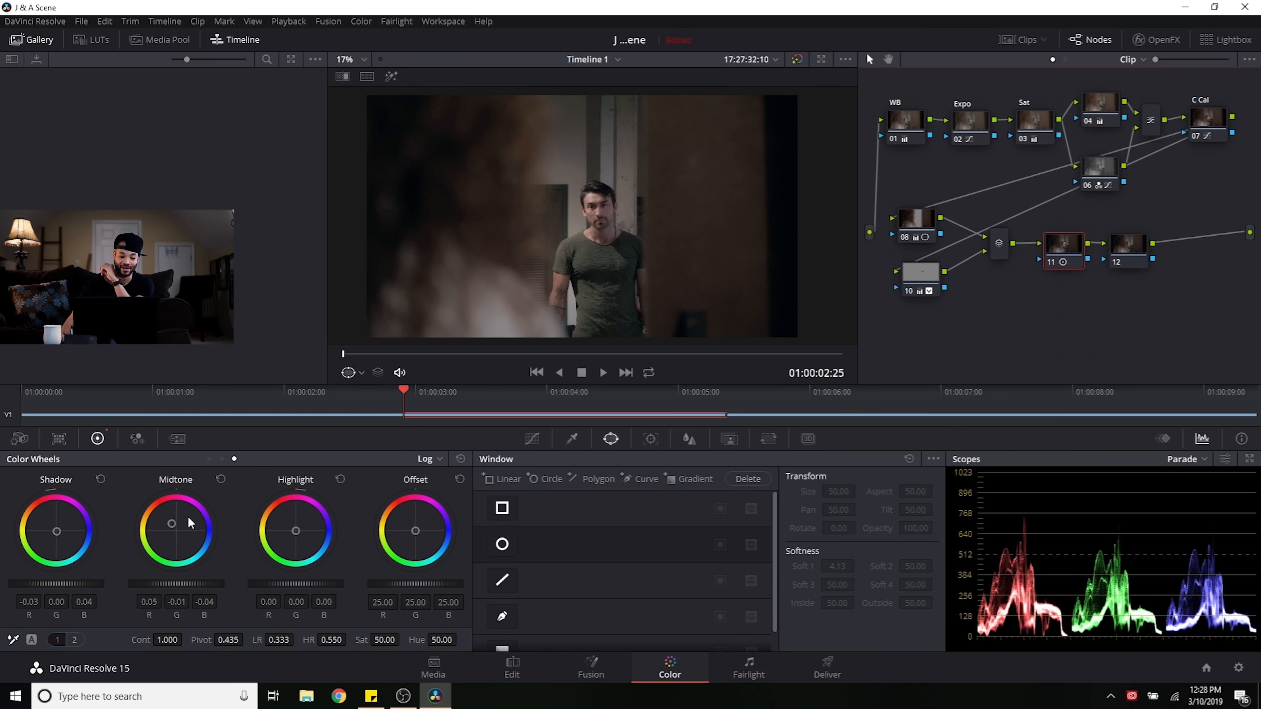
# Step: Warm node 11's highlights to R 0.10, G -0.02, B -0.10 and its midtones to R 0.06, G -0.01, B -0.07
pyautogui.moveTo(312, 541); pyautogui.dragTo(309, 539)
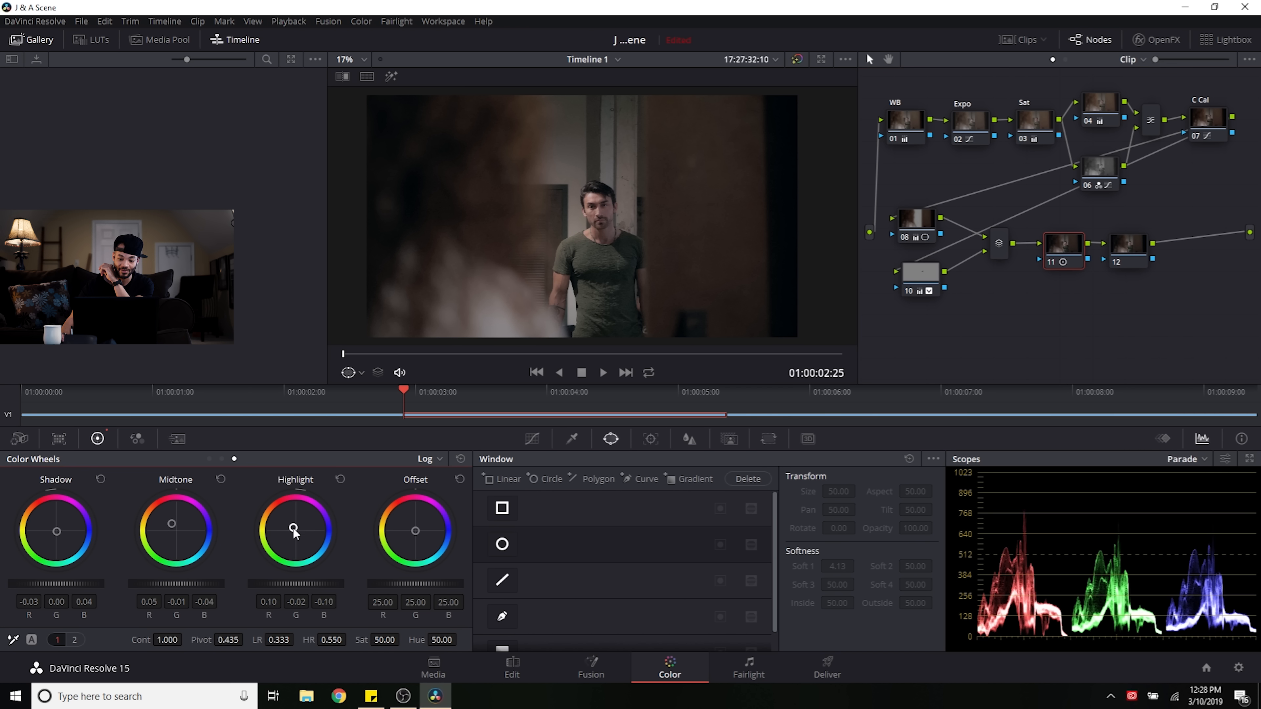
pyautogui.moveTo(294, 531); pyautogui.dragTo(293, 531)
pyautogui.moveTo(170, 528); pyautogui.dragTo(169, 523)
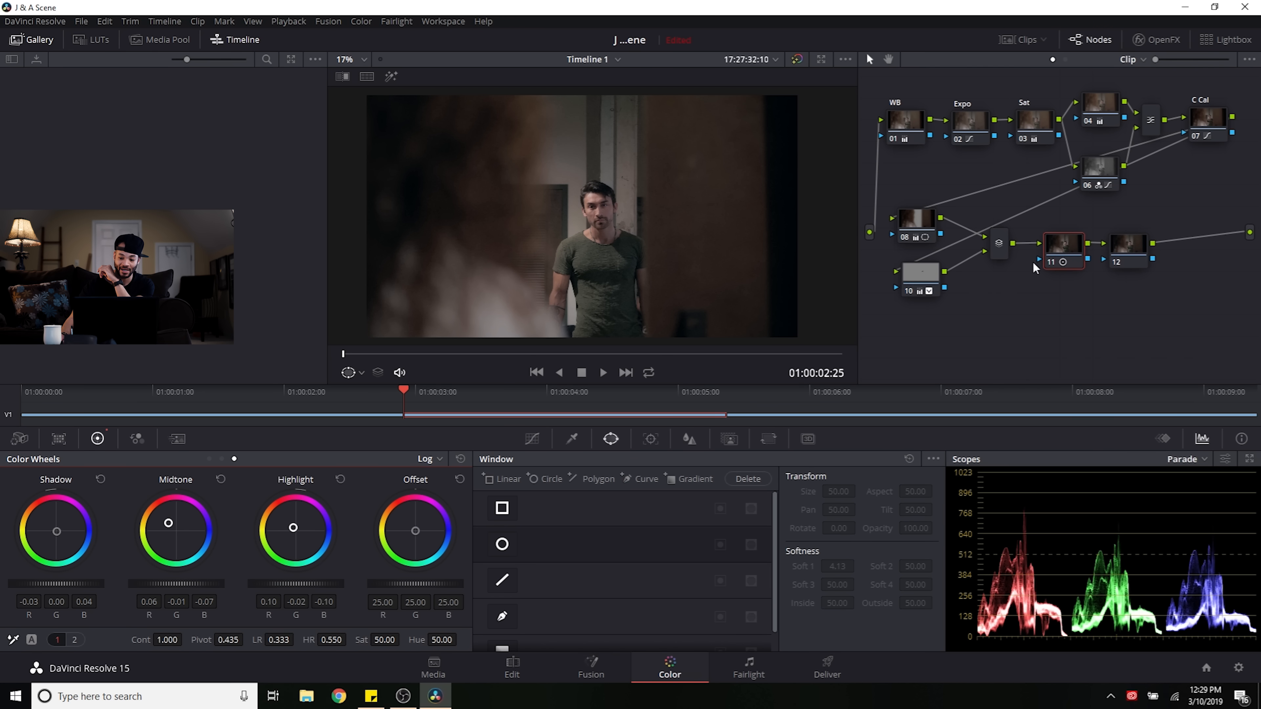
# Step: Compare the image with node 11 bypassed and enabled
pyautogui.click(1050, 263)
pyautogui.click(1050, 264)
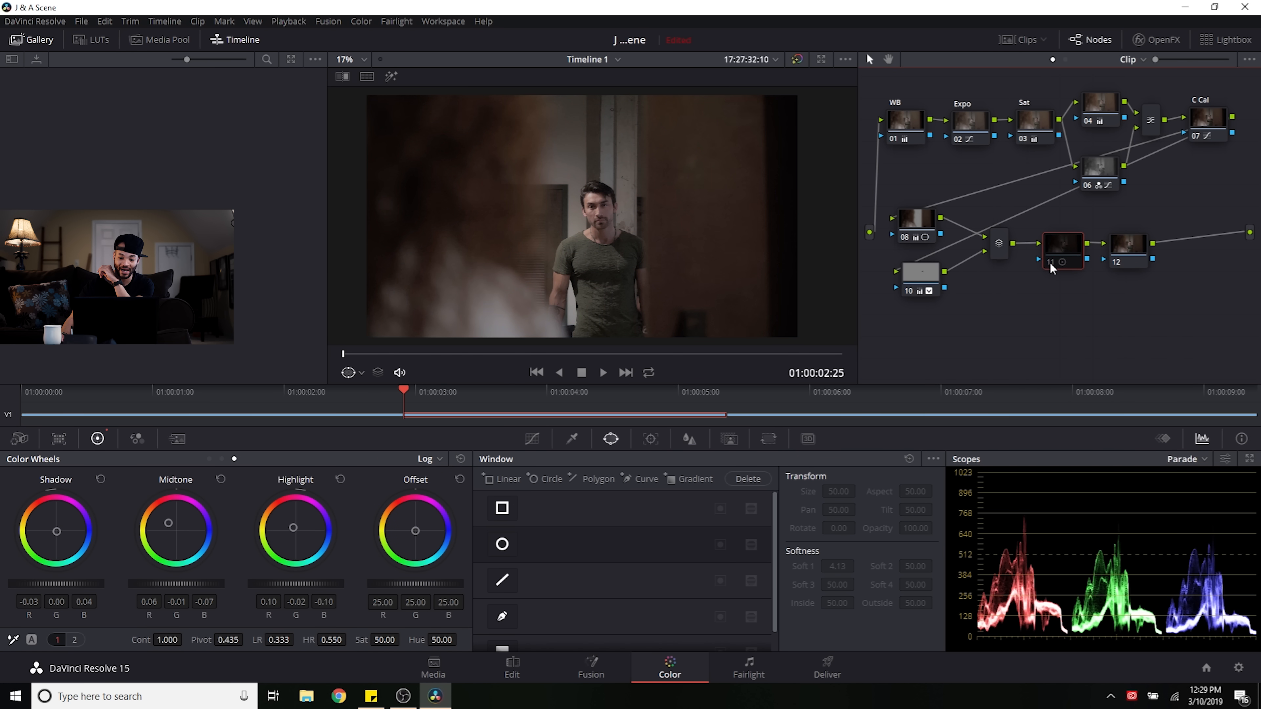
pyautogui.click(1050, 264)
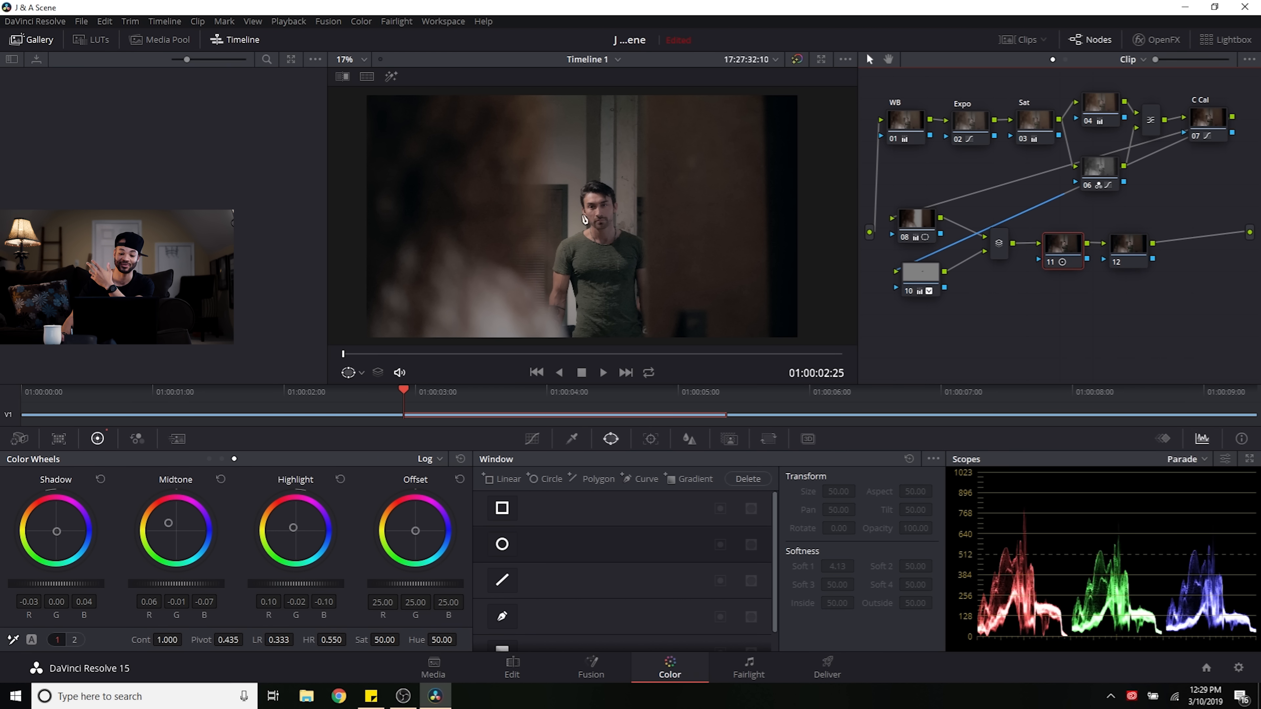
pyautogui.click(1052, 265)
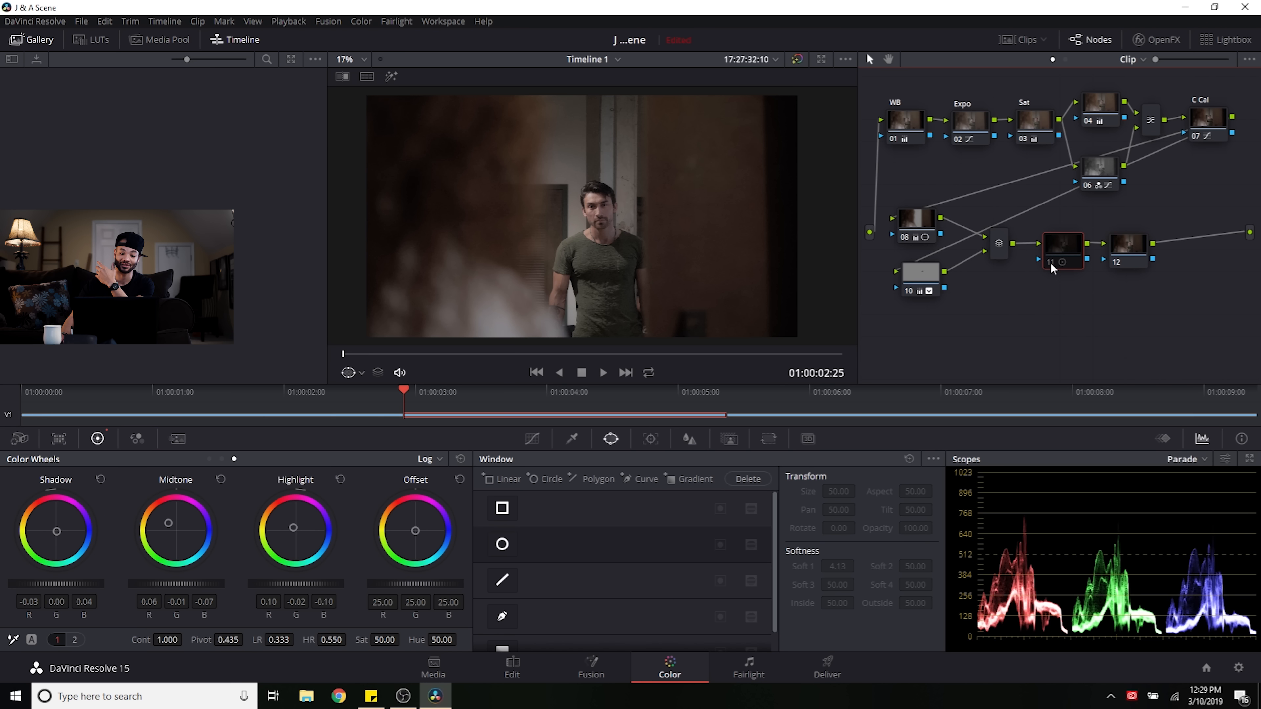
pyautogui.hotkey('ctrl', 'd')
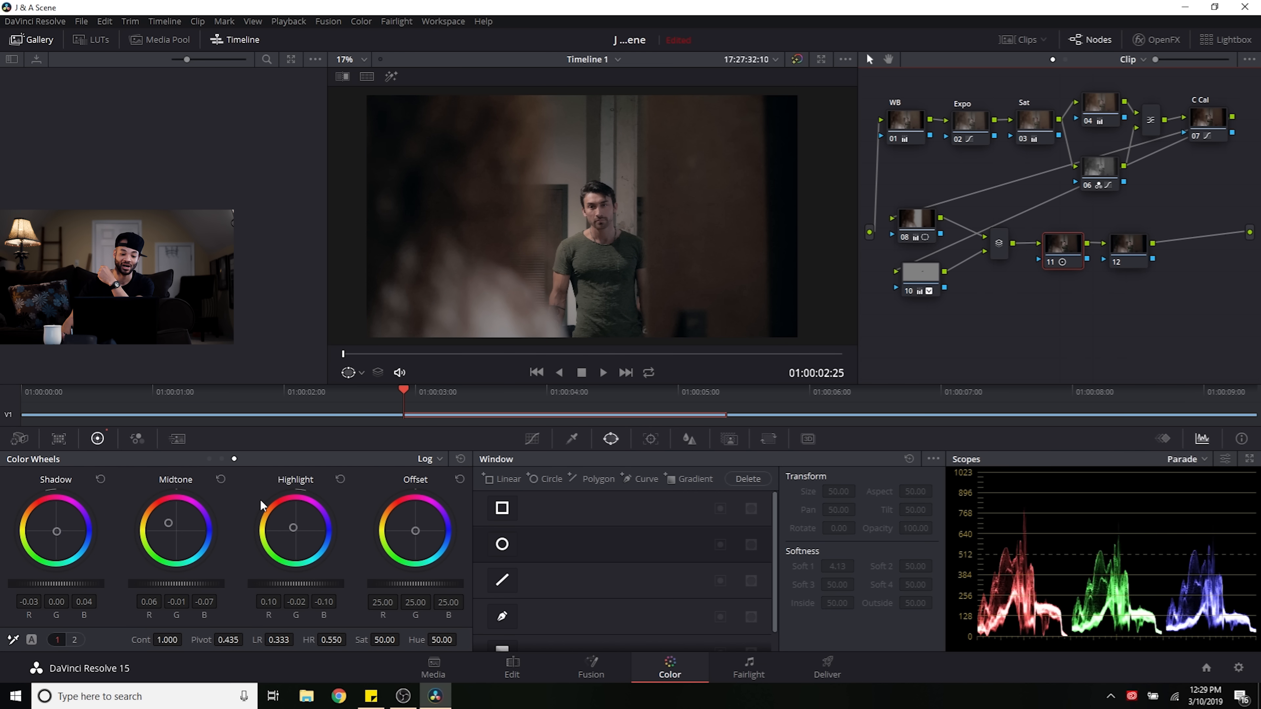
# Step: Warm node 11 further, setting midtones to R 0.07, G -0.02, B -0.06 and highlights to R 0.17, G -0.03, B -0.19
pyautogui.moveTo(169, 524); pyautogui.dragTo(169, 522)
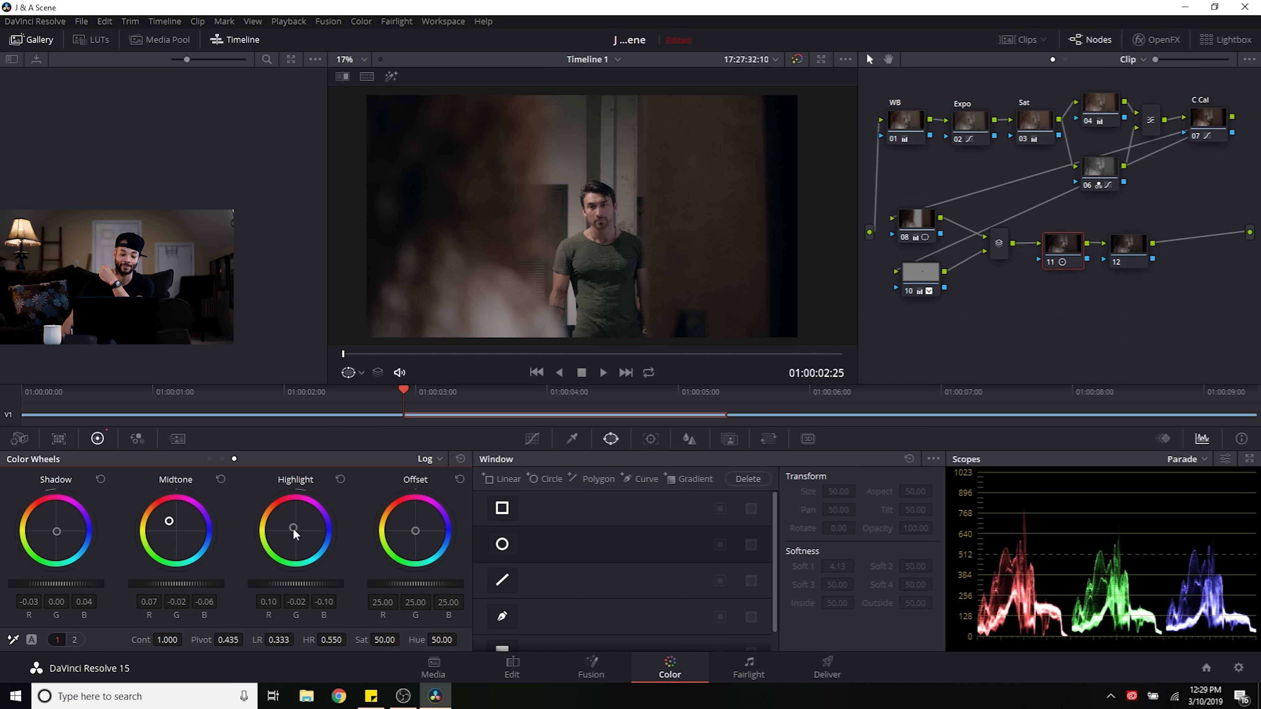
pyautogui.moveTo(292, 526); pyautogui.dragTo(292, 526)
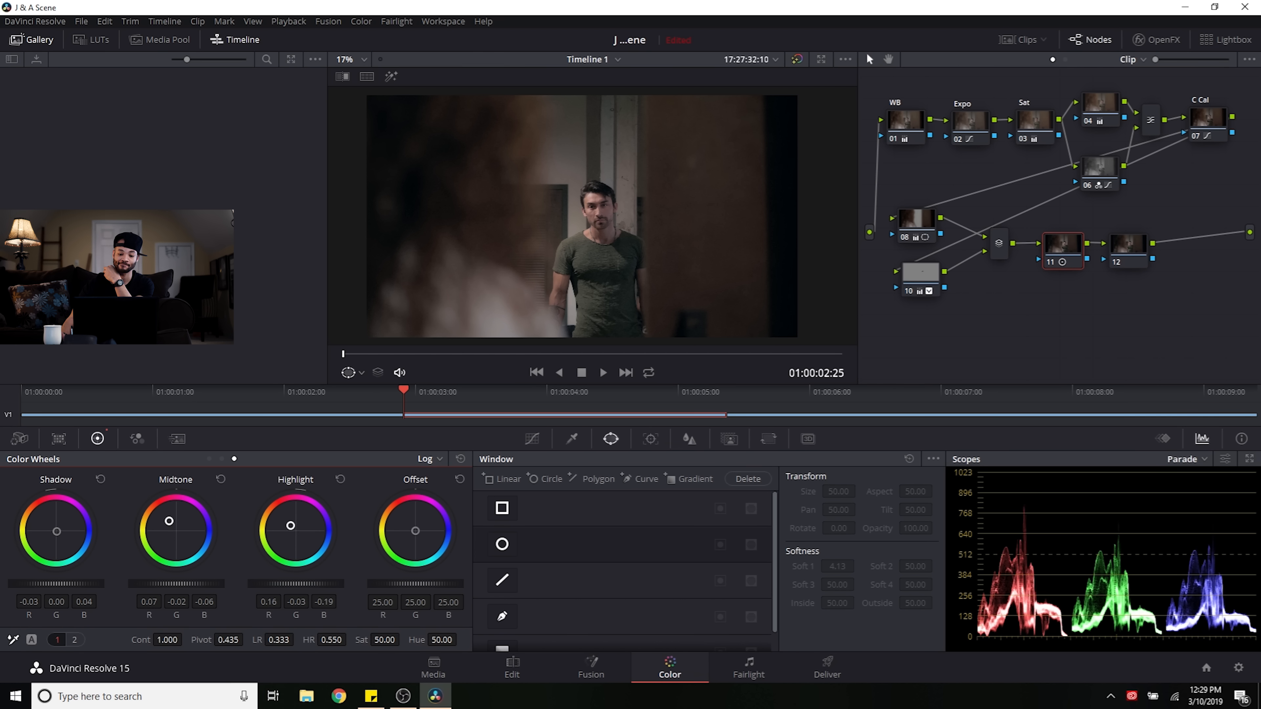
pyautogui.click(1054, 265)
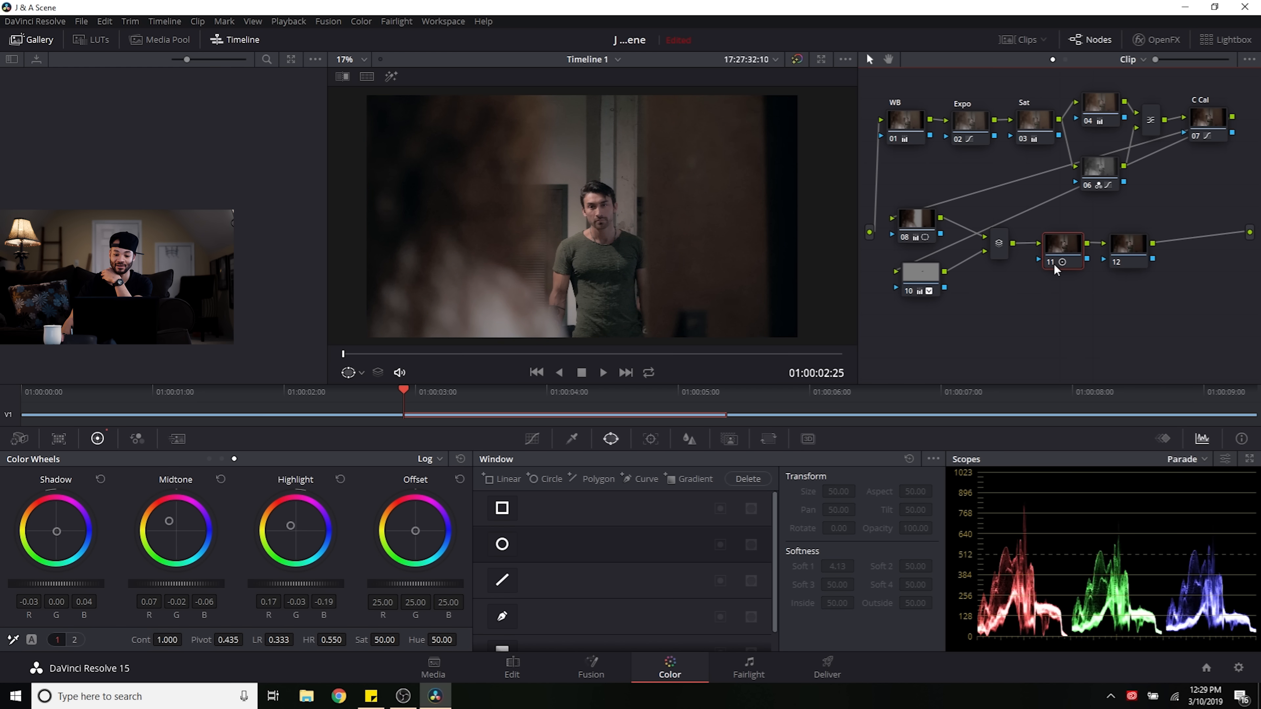
pyautogui.click(1128, 254)
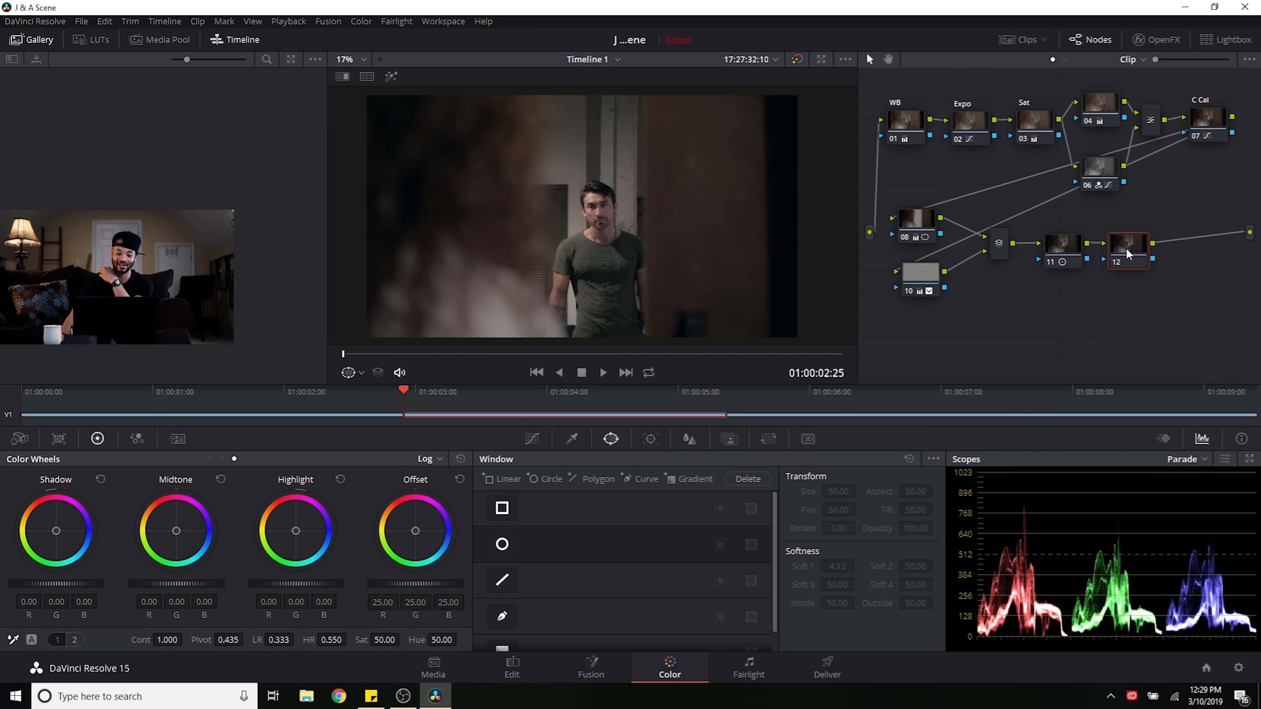
pyautogui.click(1058, 246)
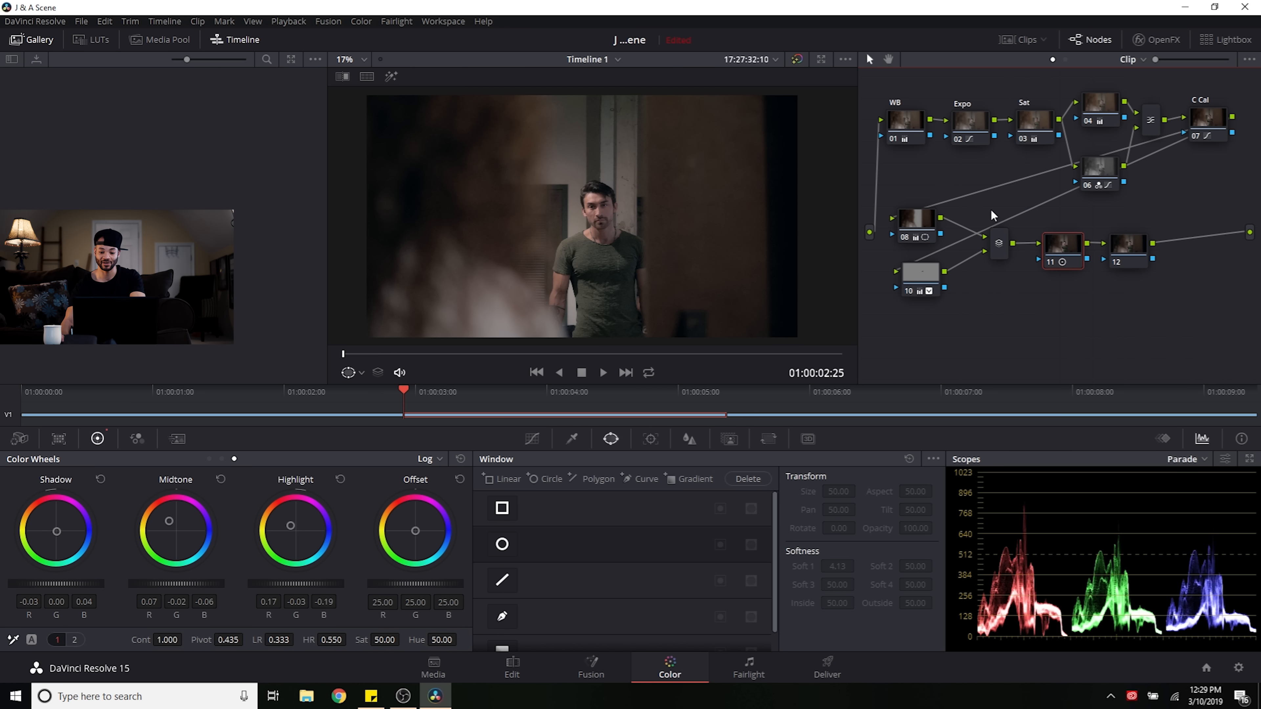
pyautogui.click(933, 226)
pyautogui.moveTo(907, 187); pyautogui.dragTo(1008, 345)
# Step: Add contrast on node 12 with a custom curve, anchoring a point in the shadows and slightly raising one in the highlights
pyautogui.click(538, 435)
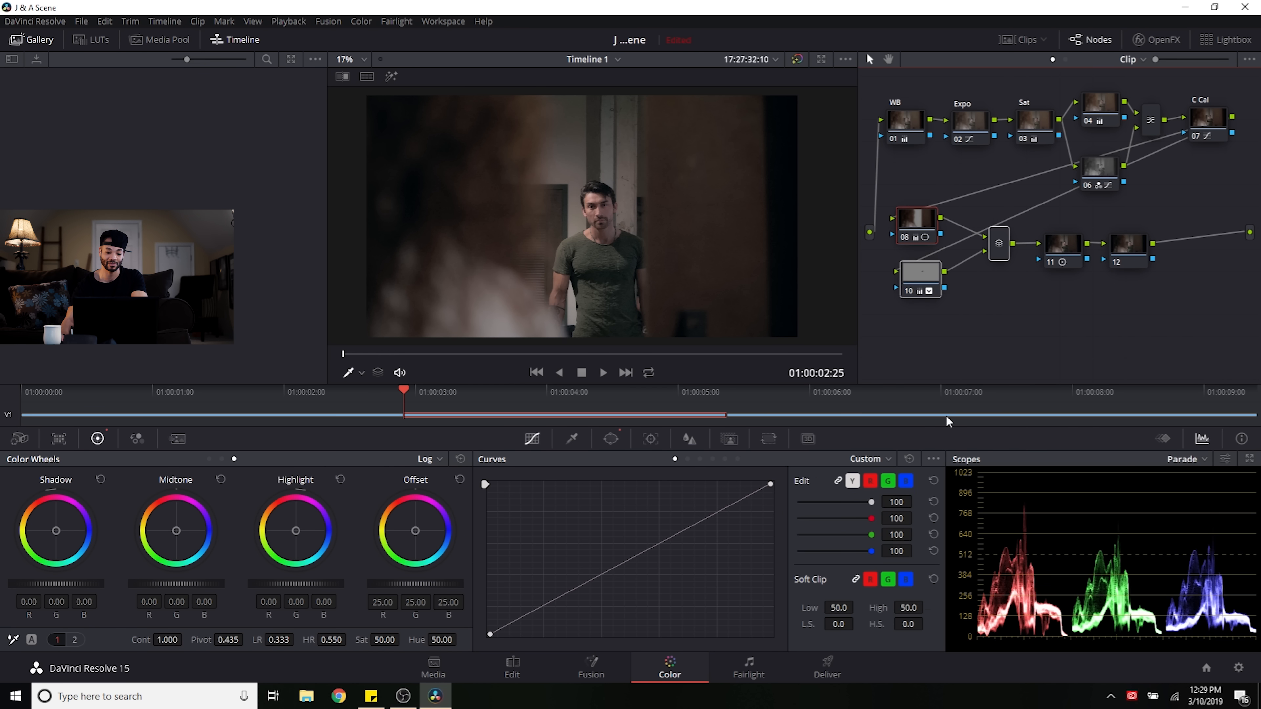
pyautogui.click(1119, 360)
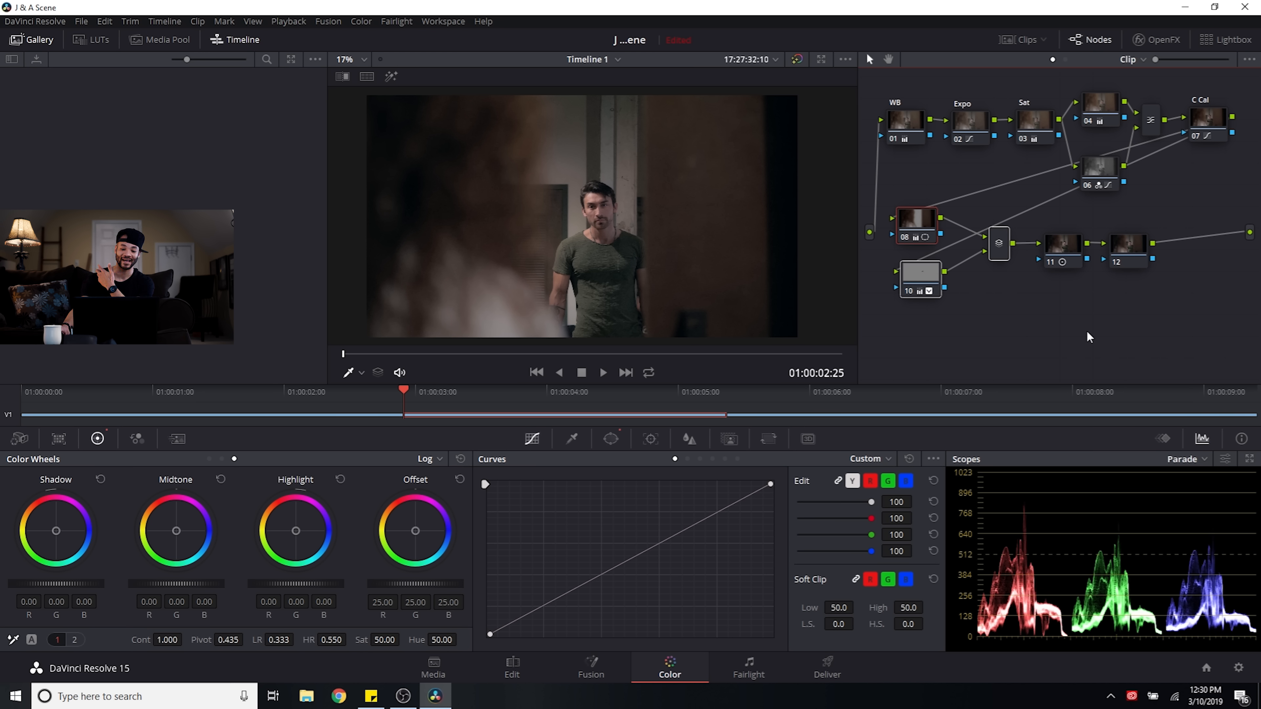
pyautogui.click(1075, 256)
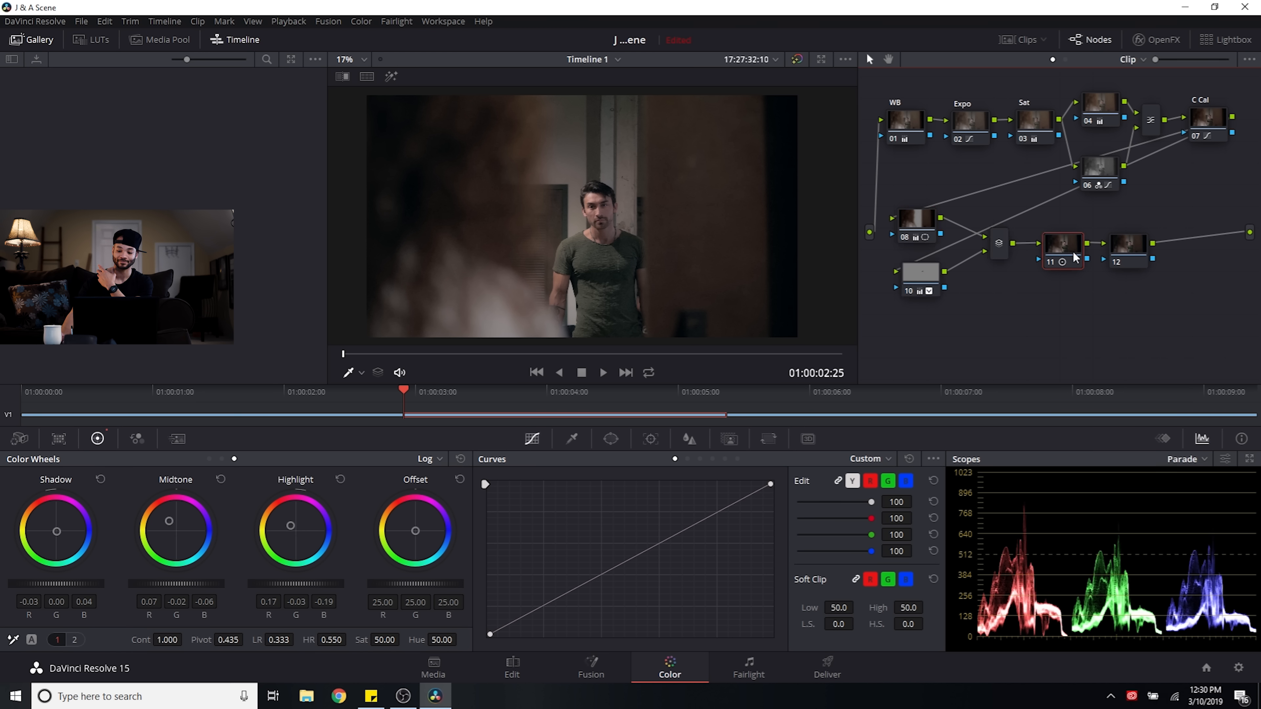
pyautogui.click(1123, 258)
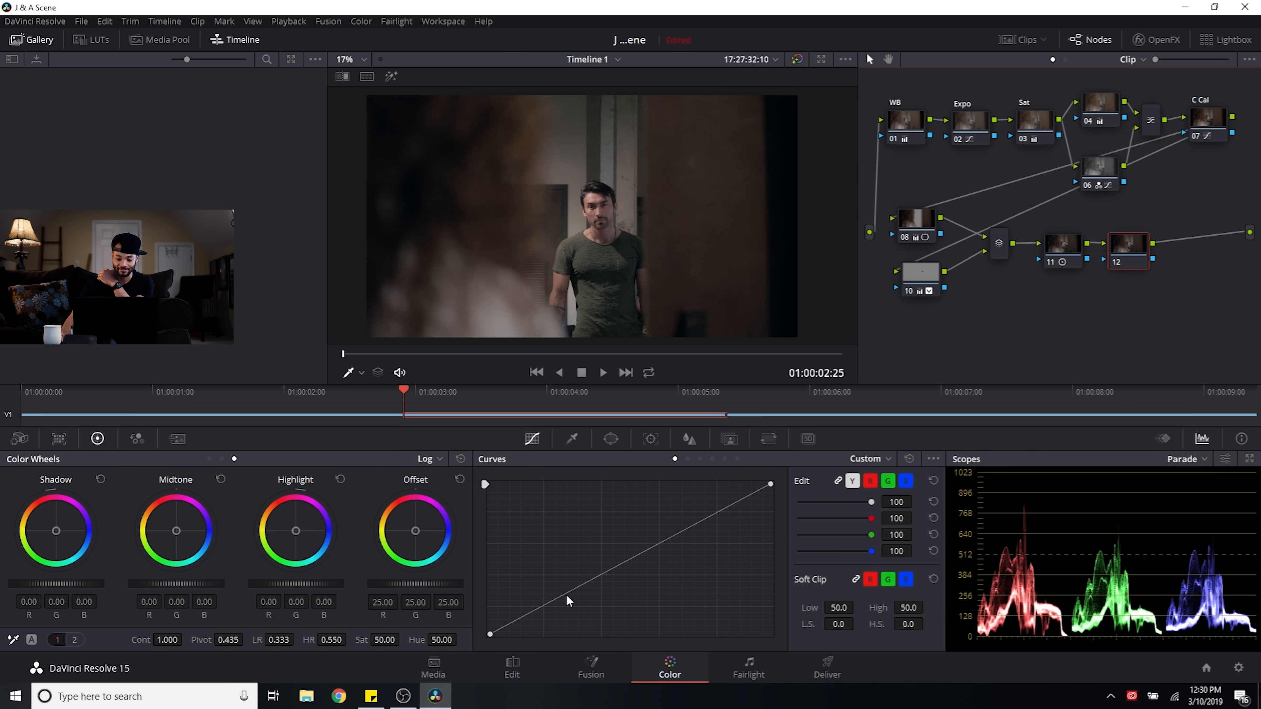
pyautogui.click(547, 603)
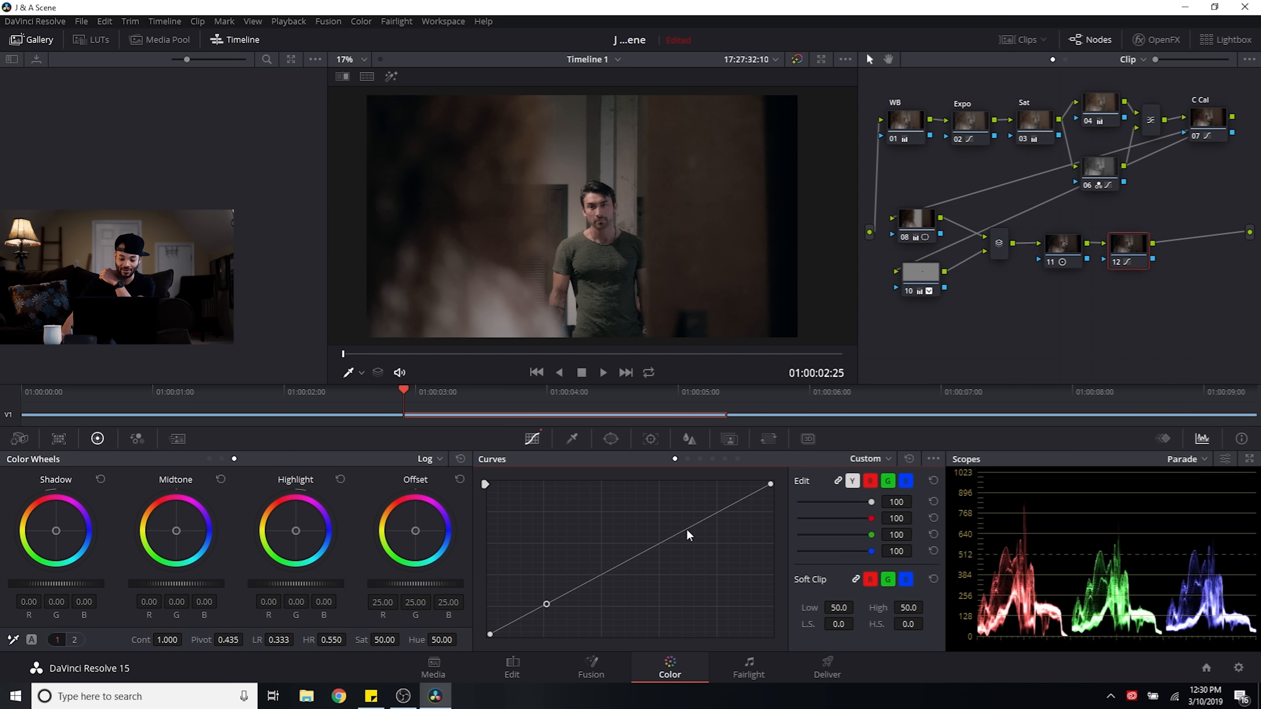
pyautogui.moveTo(698, 522); pyautogui.dragTo(699, 516)
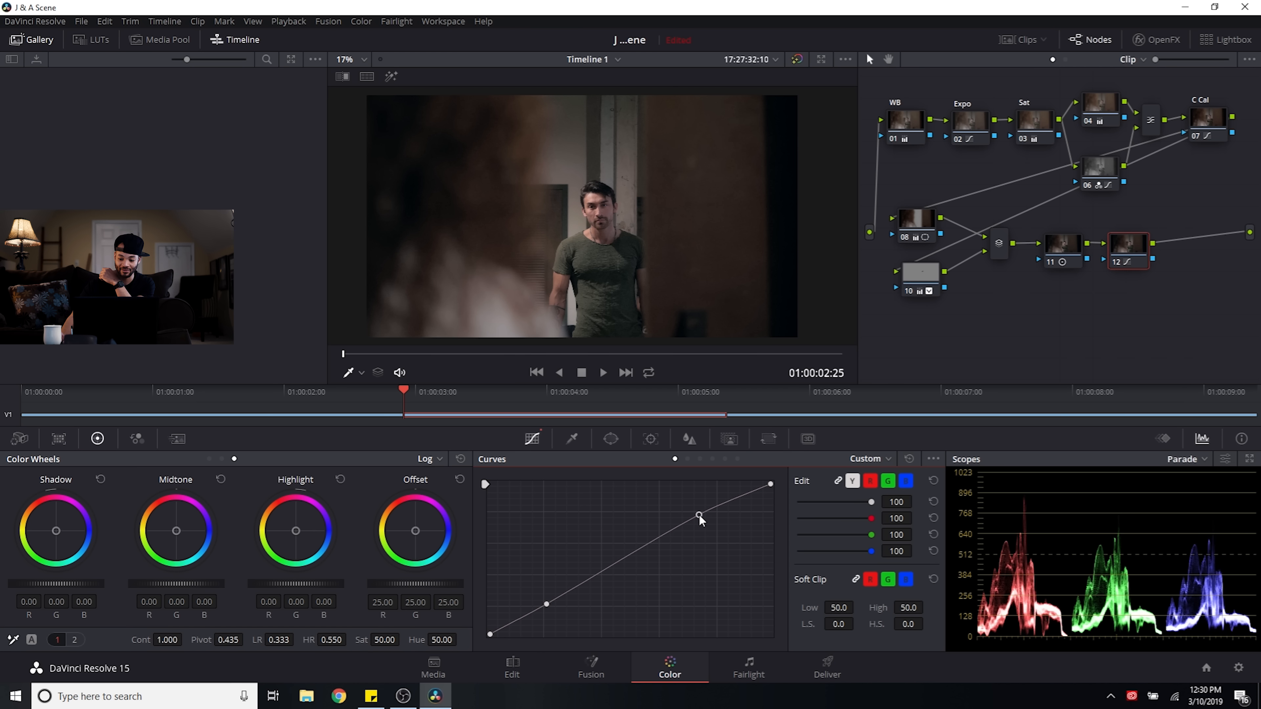
pyautogui.moveTo(699, 516); pyautogui.dragTo(699, 518)
# Step: Compare the man's face with node 12's curve bypassed and enabled
pyautogui.scroll(5, 646, 129)
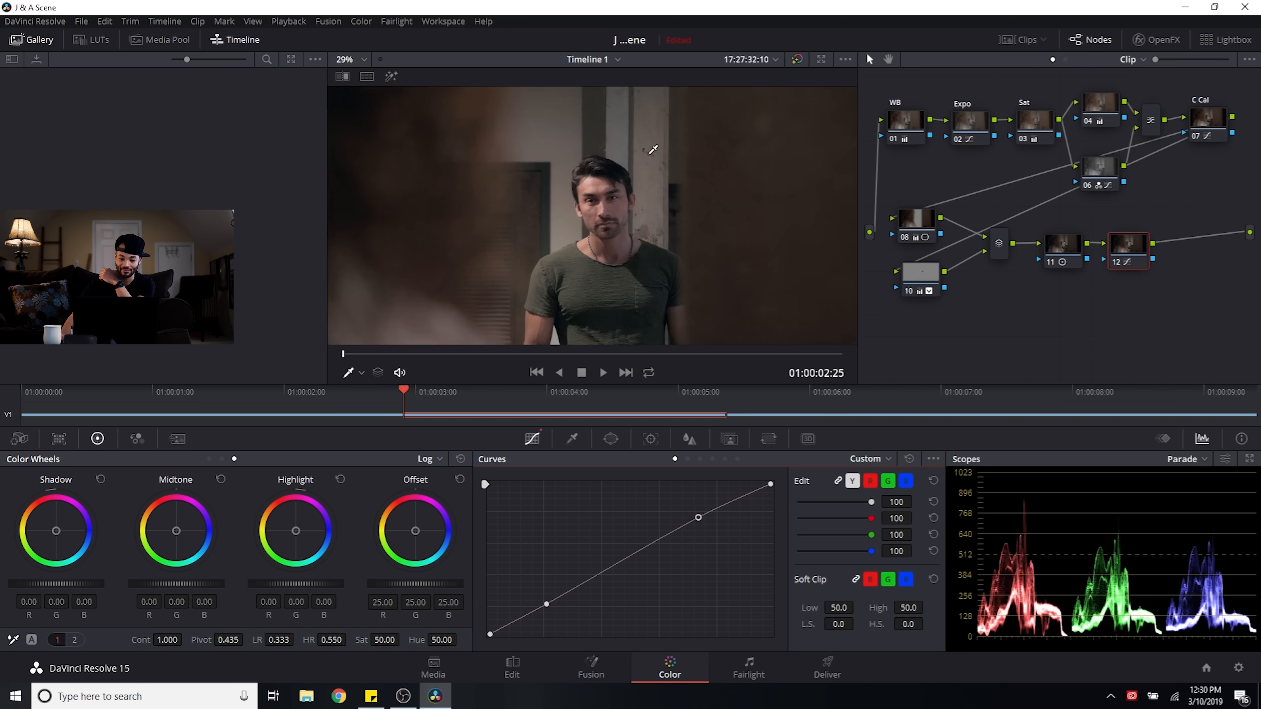
pyautogui.click(1119, 263)
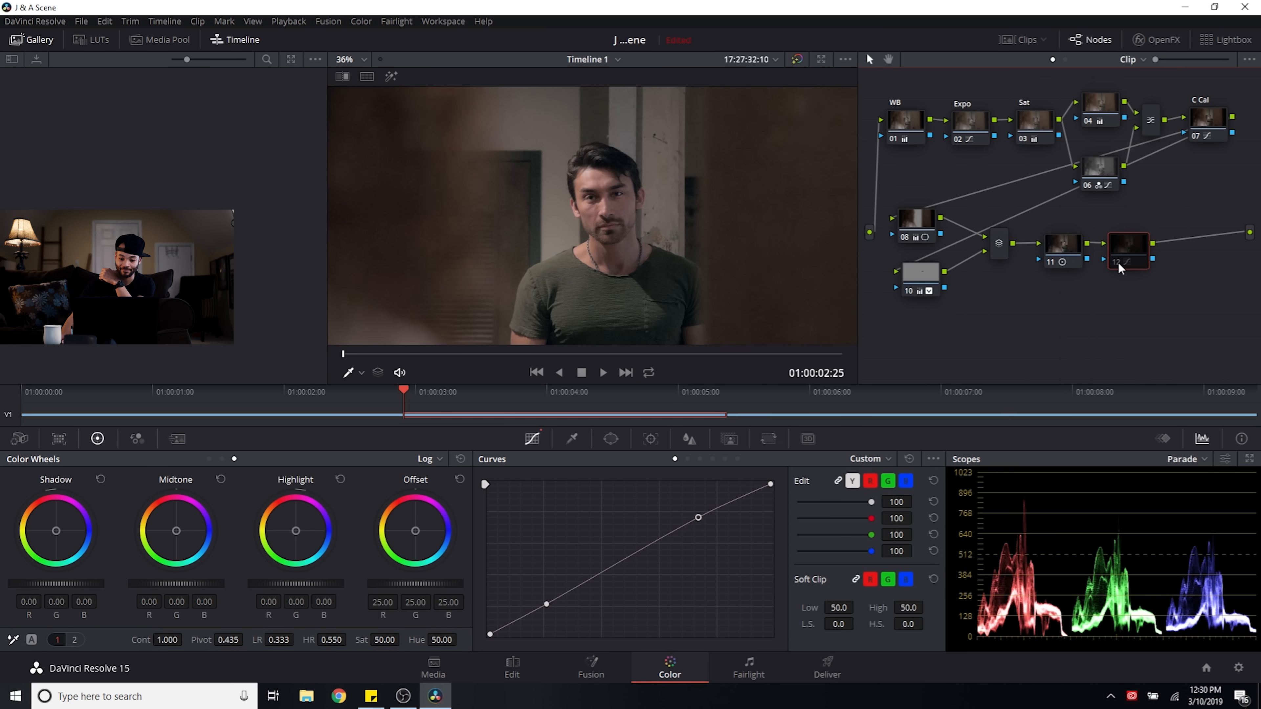
pyautogui.click(1118, 263)
pyautogui.click(1119, 263)
pyautogui.click(1119, 264)
pyautogui.scroll(-3, 643, 180)
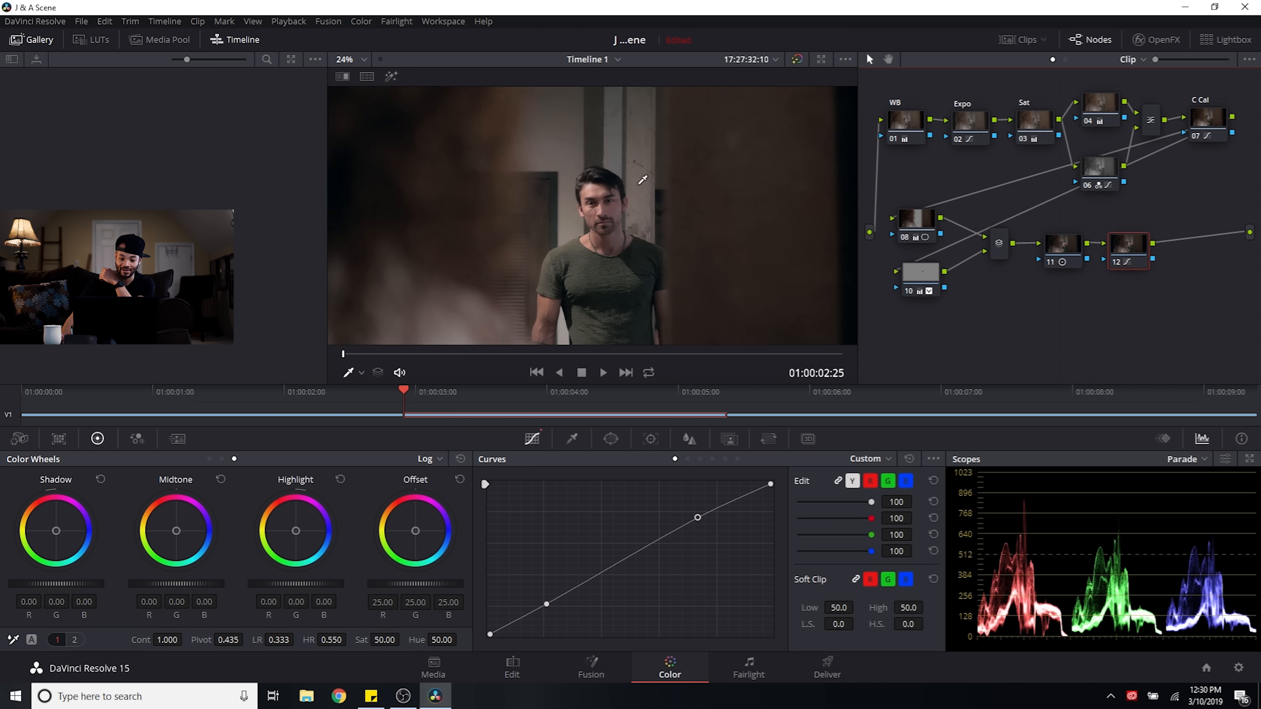
# Step: Compare the original image with the full grade by bypassing all color grades, checking both the whole frame and the man's face
pyautogui.click(797, 60)
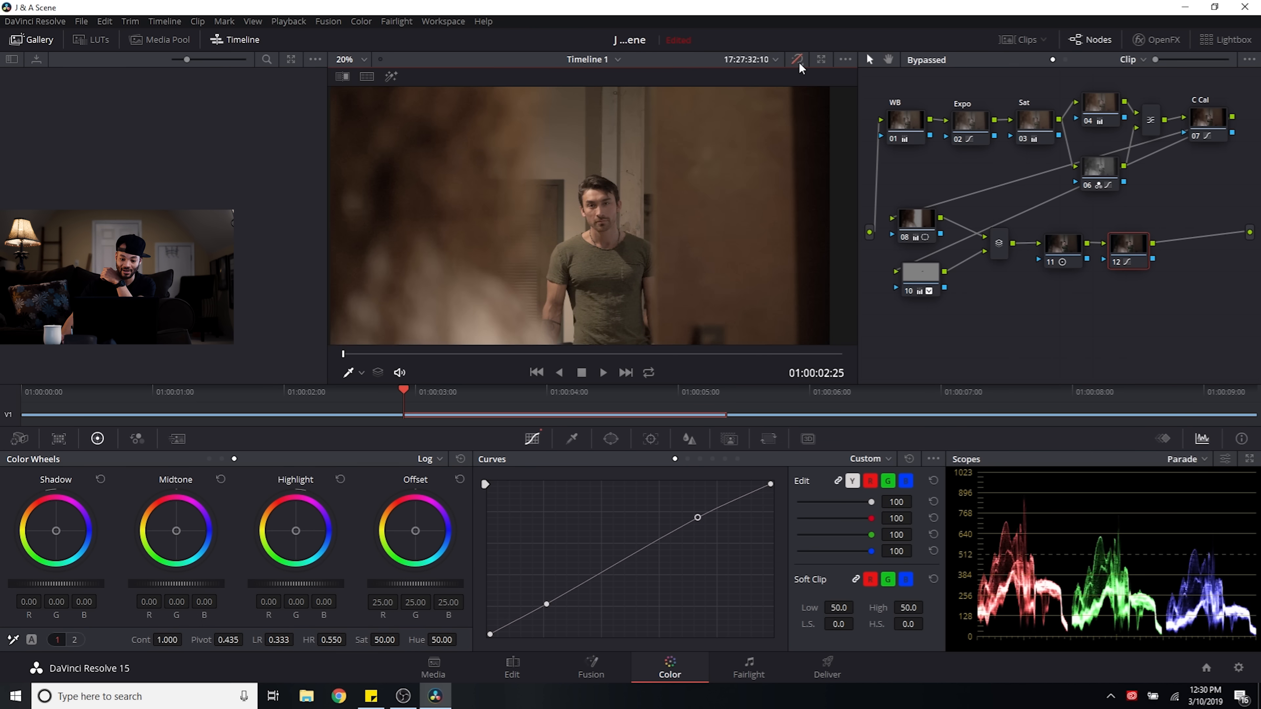
pyautogui.click(800, 62)
pyautogui.click(798, 60)
pyautogui.click(798, 60)
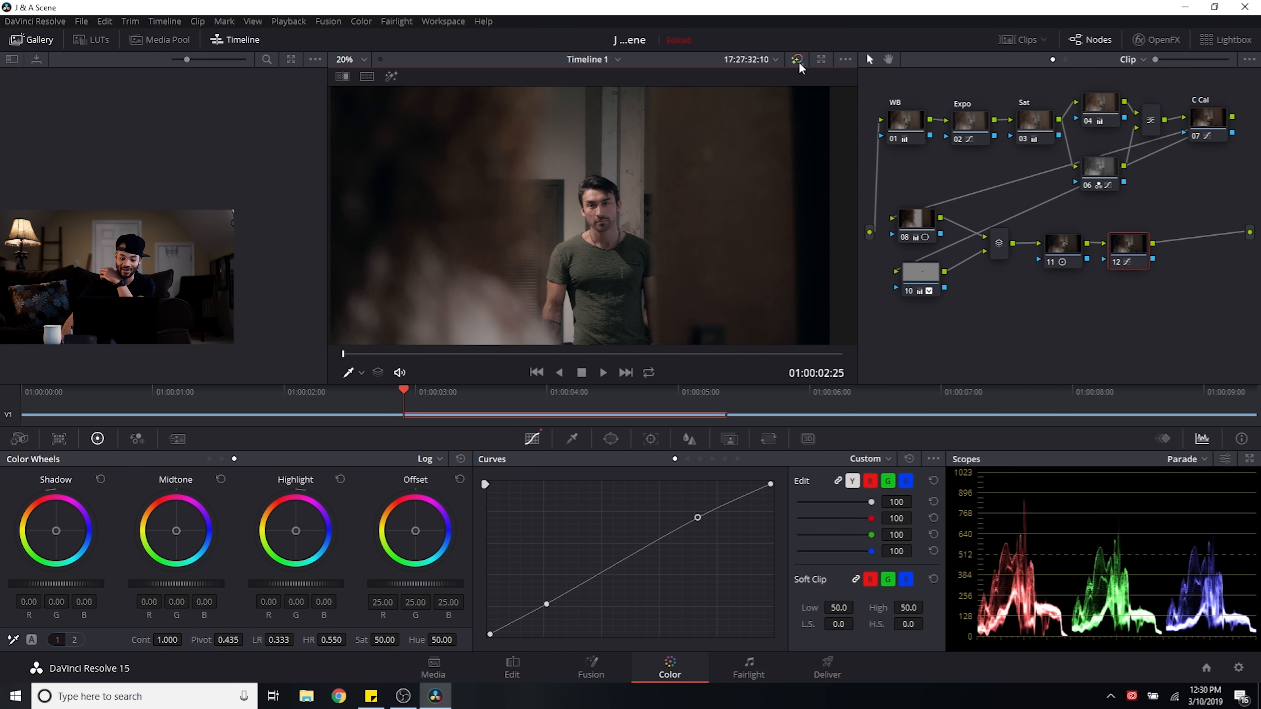
pyautogui.click(798, 60)
pyautogui.click(798, 60)
pyautogui.scroll(2, 632, 258)
pyautogui.scroll(4, 632, 258)
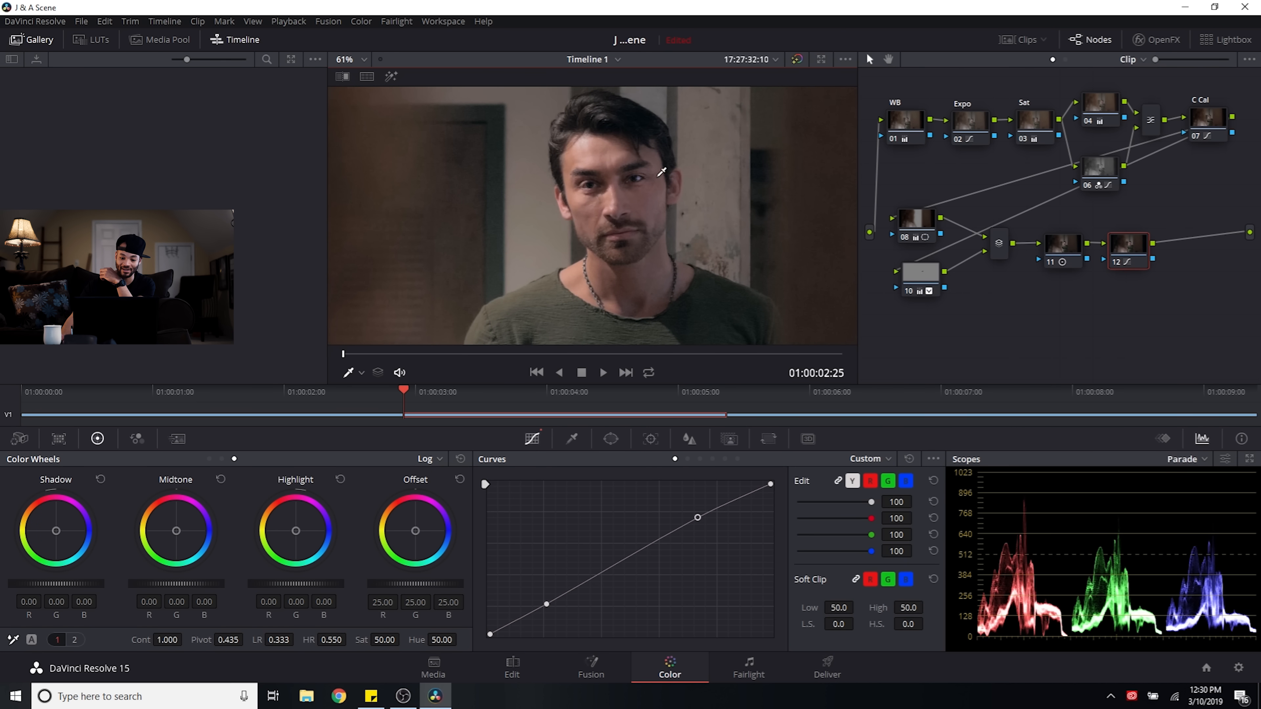
pyautogui.scroll(-3, 659, 251)
pyautogui.click(798, 61)
pyautogui.click(798, 60)
pyautogui.click(798, 60)
pyautogui.click(798, 60)
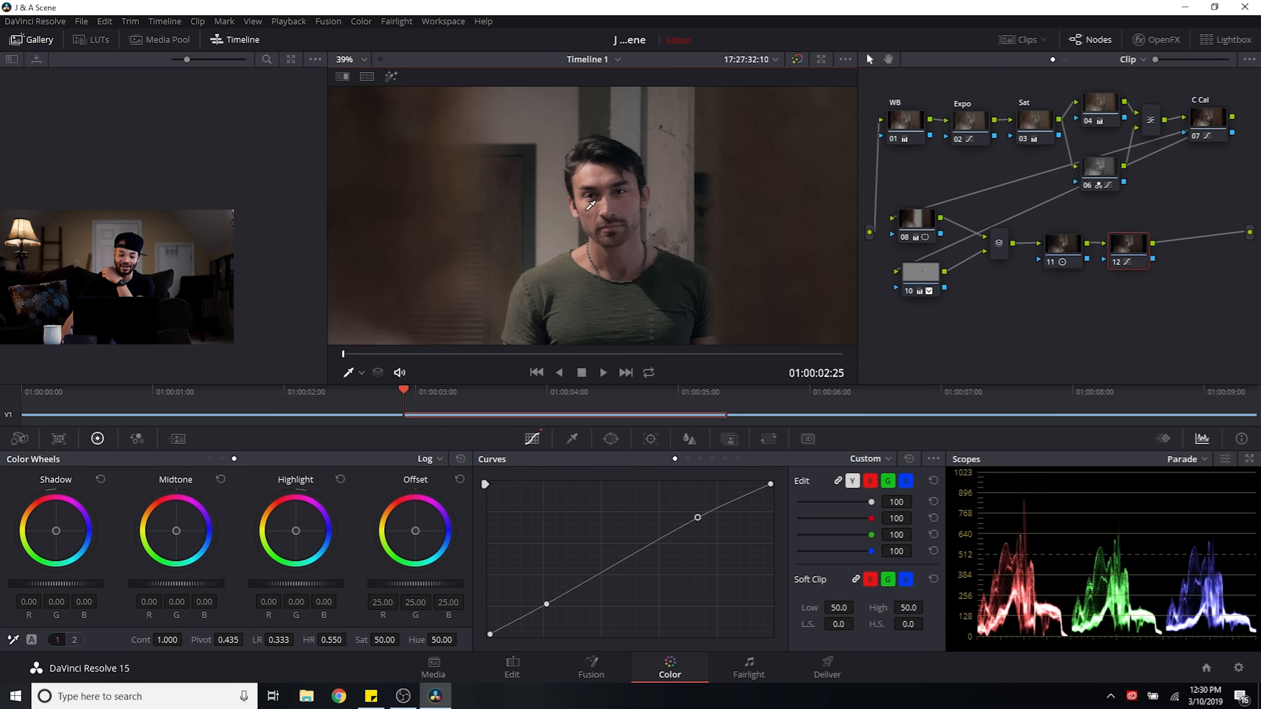
# Step: Play back the graded doorway clip and stop partway through to review it
pyautogui.scroll(-2, 626, 203)
pyautogui.scroll(-2, 627, 202)
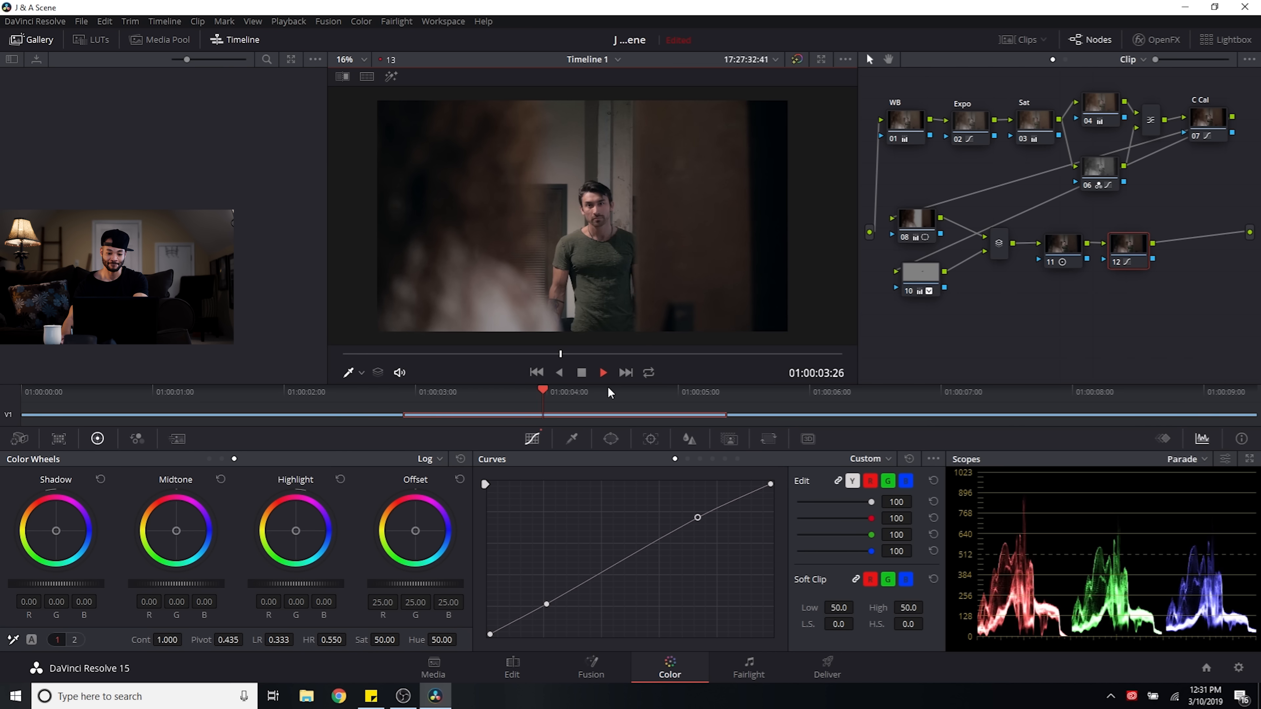
pyautogui.press('space')
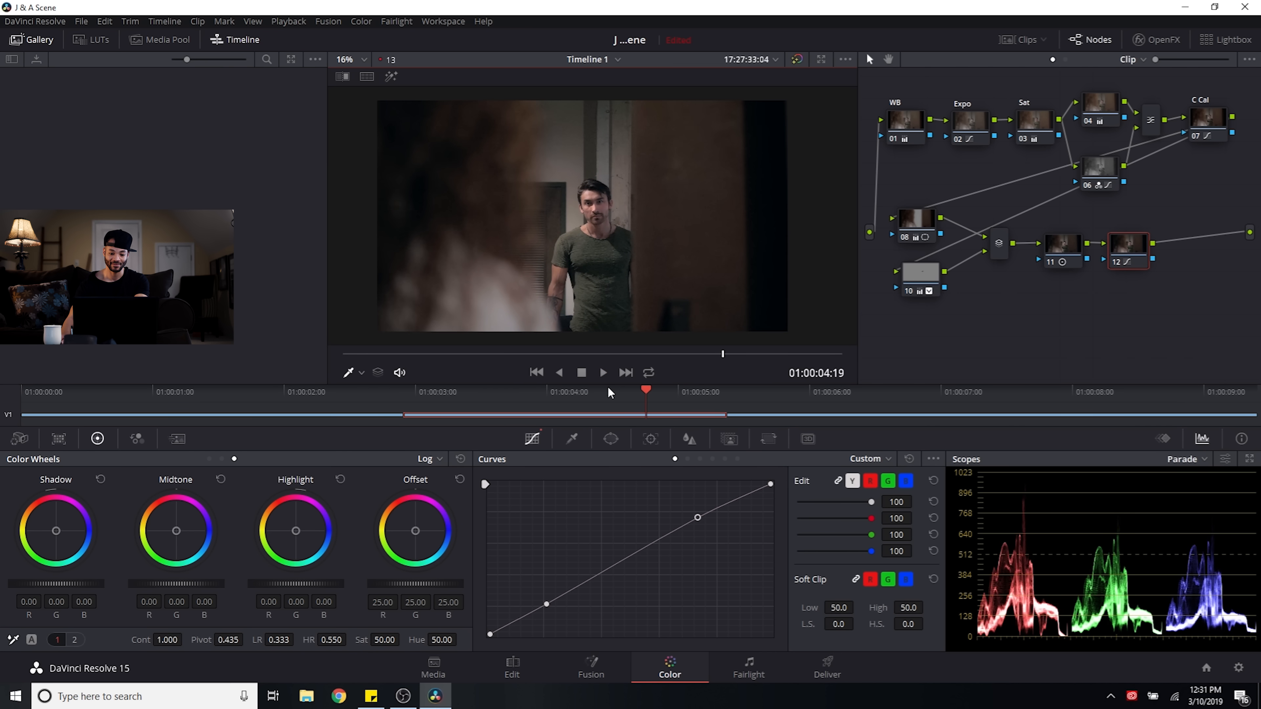
# Step: Go to the first clip, the hand close-up, and show the clip thumbnails with the mini timeline hidden
pyautogui.click(1026, 40)
pyautogui.press('Up')
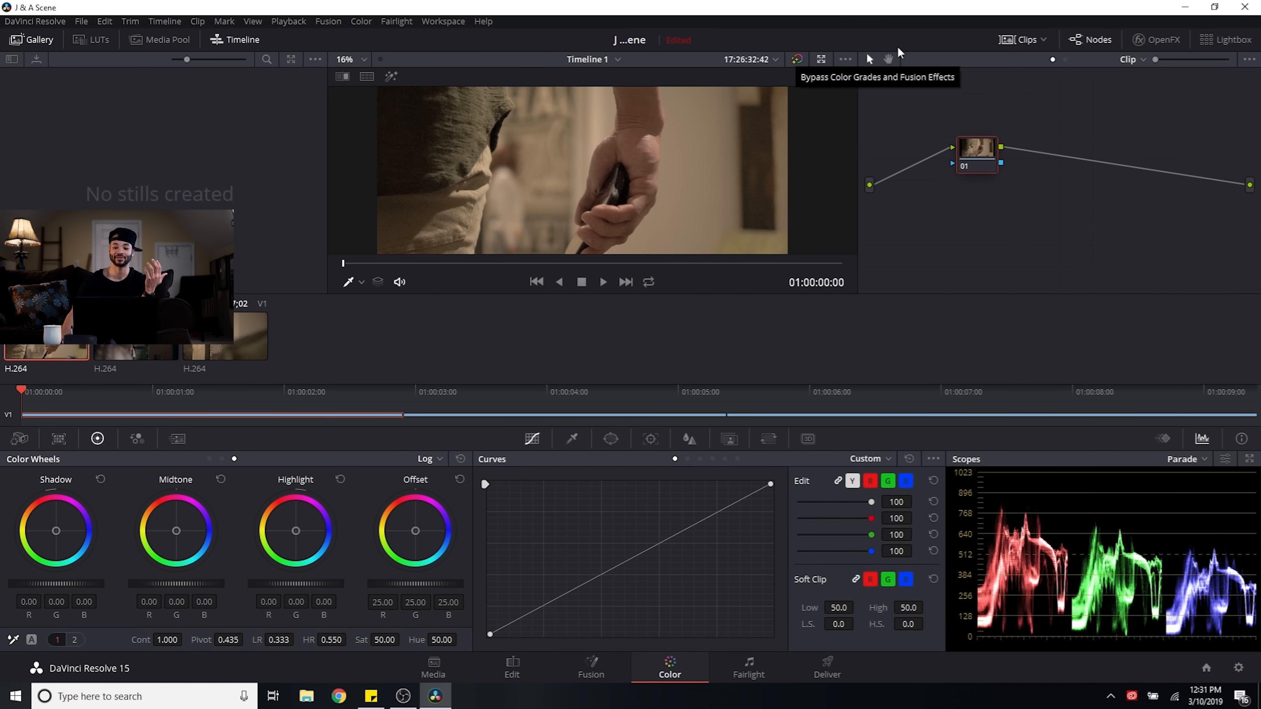
pyautogui.click(1026, 39)
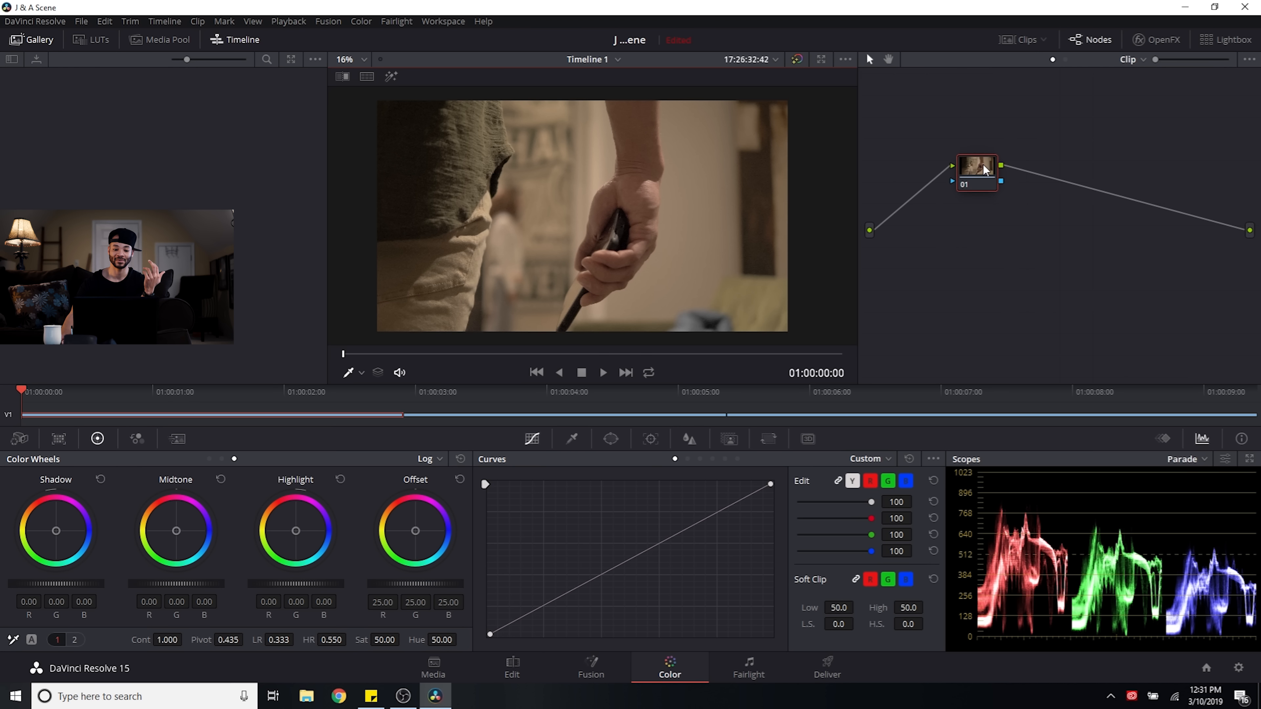
pyautogui.click(1023, 39)
pyautogui.click(218, 40)
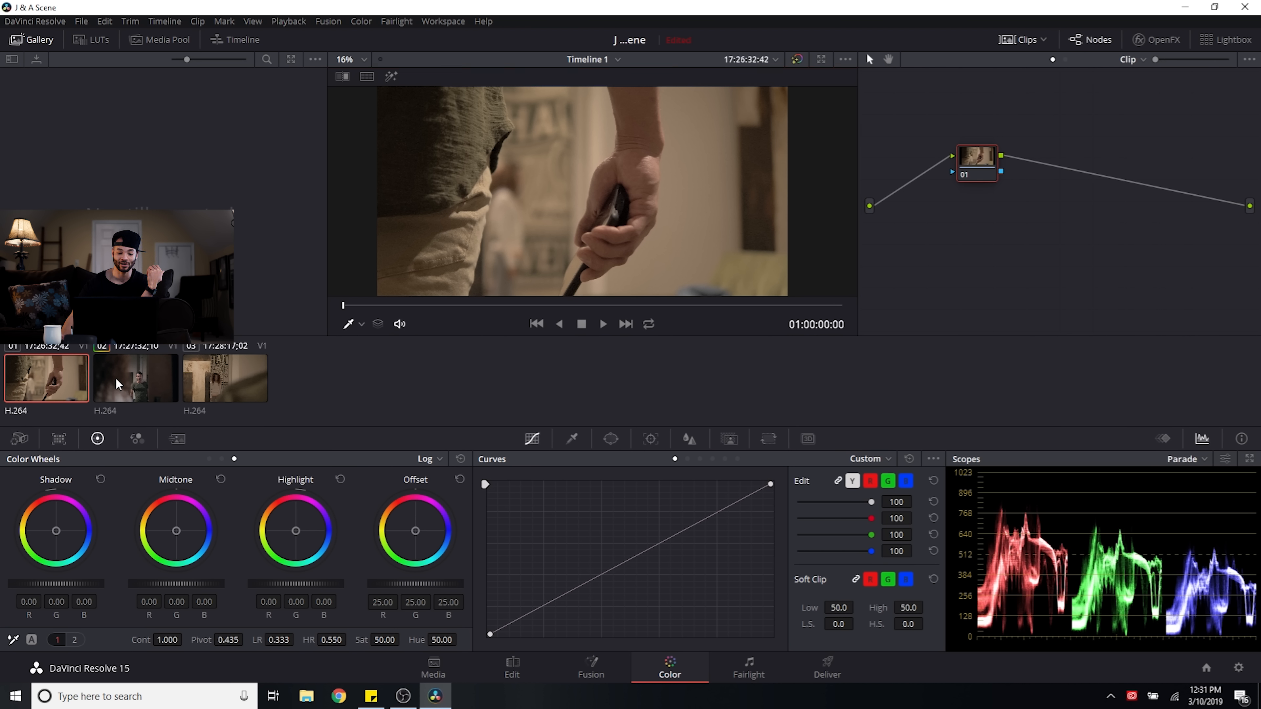
# Step: Apply the doorway clip's grade to the hand close-up in clip 01
pyautogui.middleClick(137, 372)
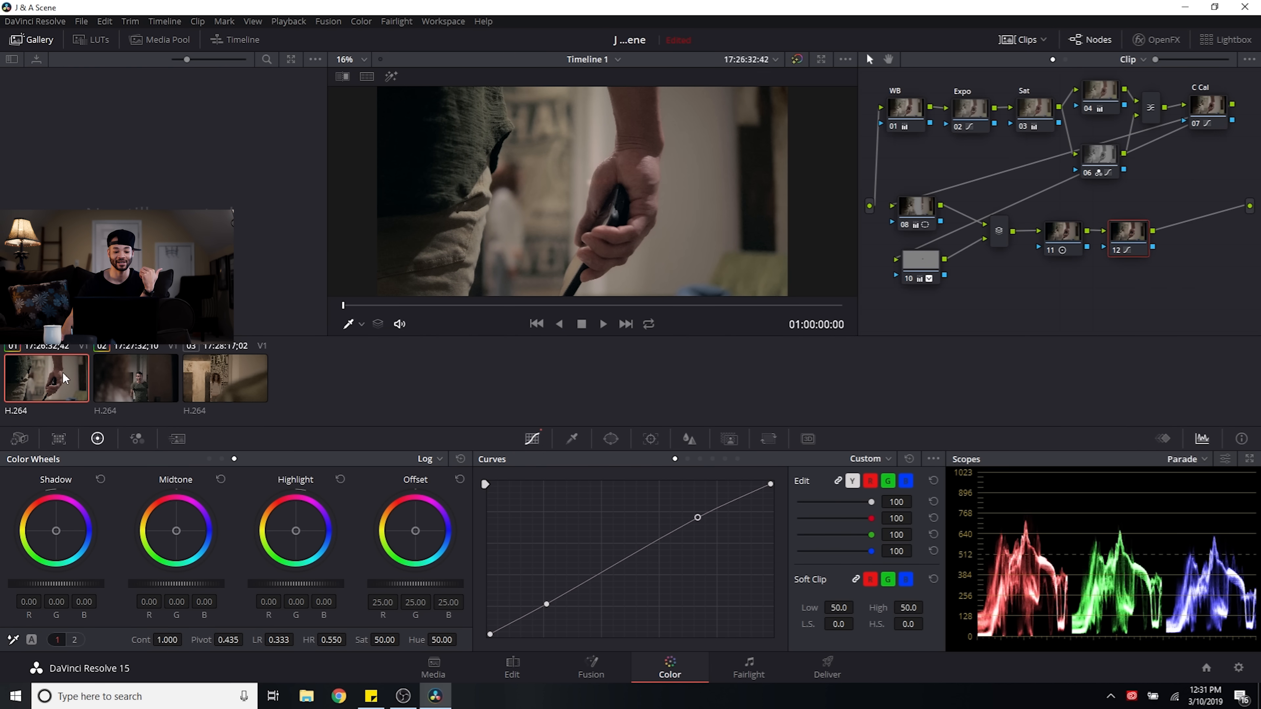
pyautogui.rightClick(155, 371)
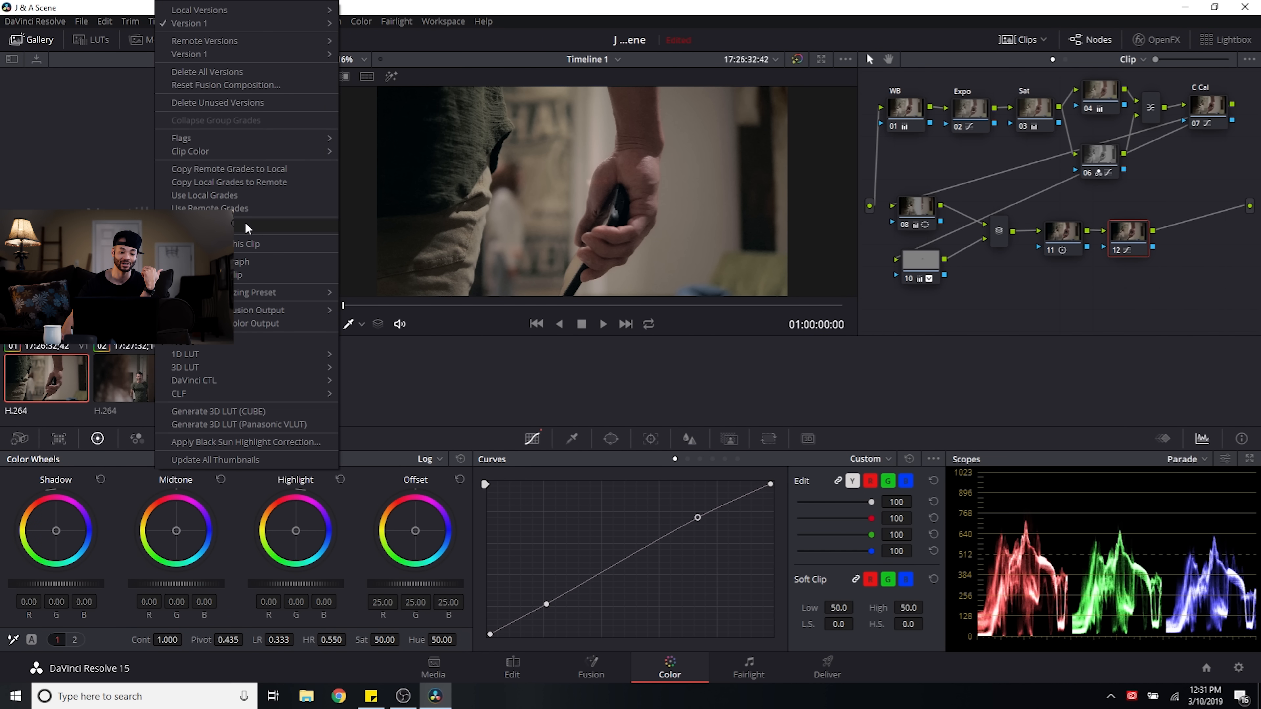
pyautogui.click(488, 419)
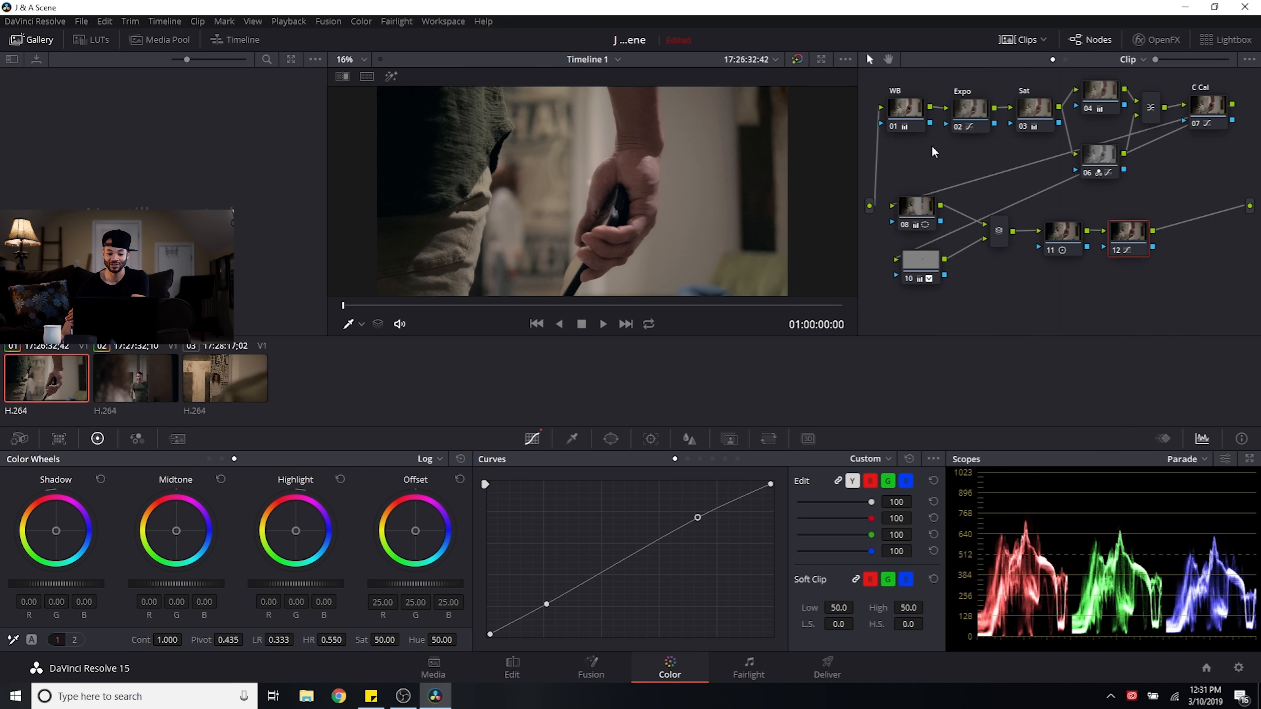
# Step: Reset the grades of nodes 08 and 10 on the hand close-up and nudge both nodes in the graph
pyautogui.click(921, 217)
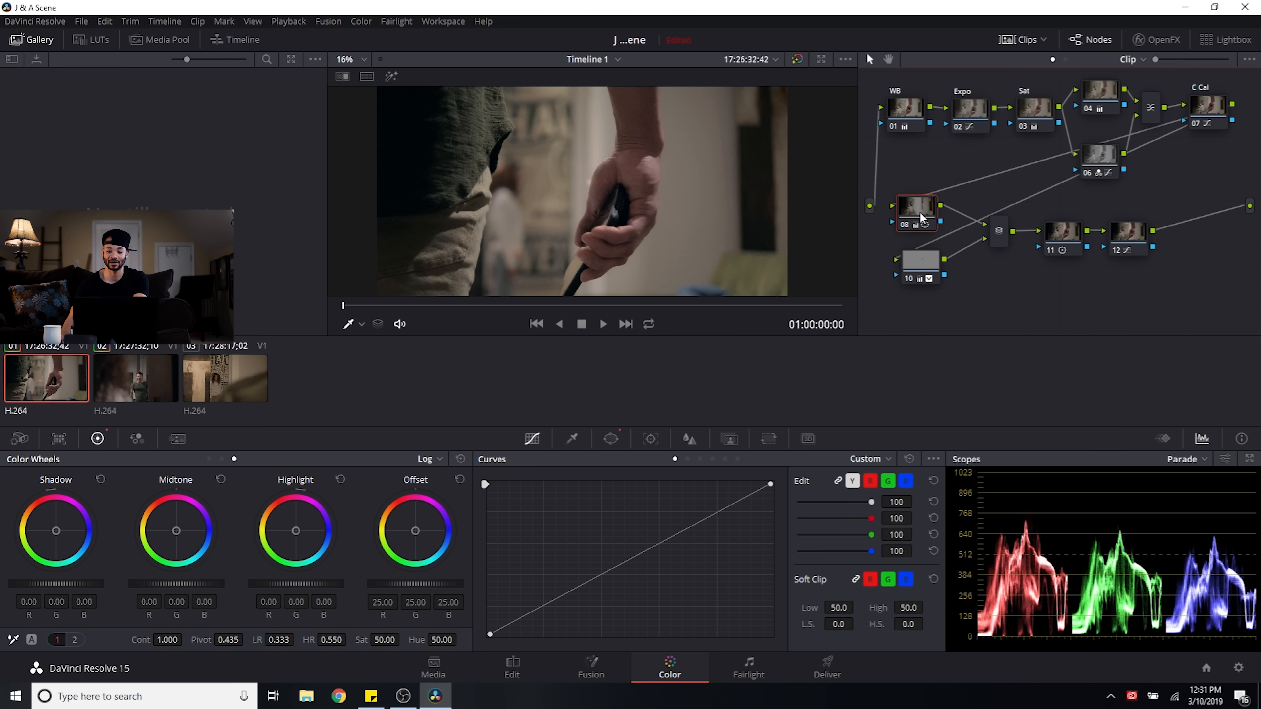
pyautogui.rightClick(921, 217)
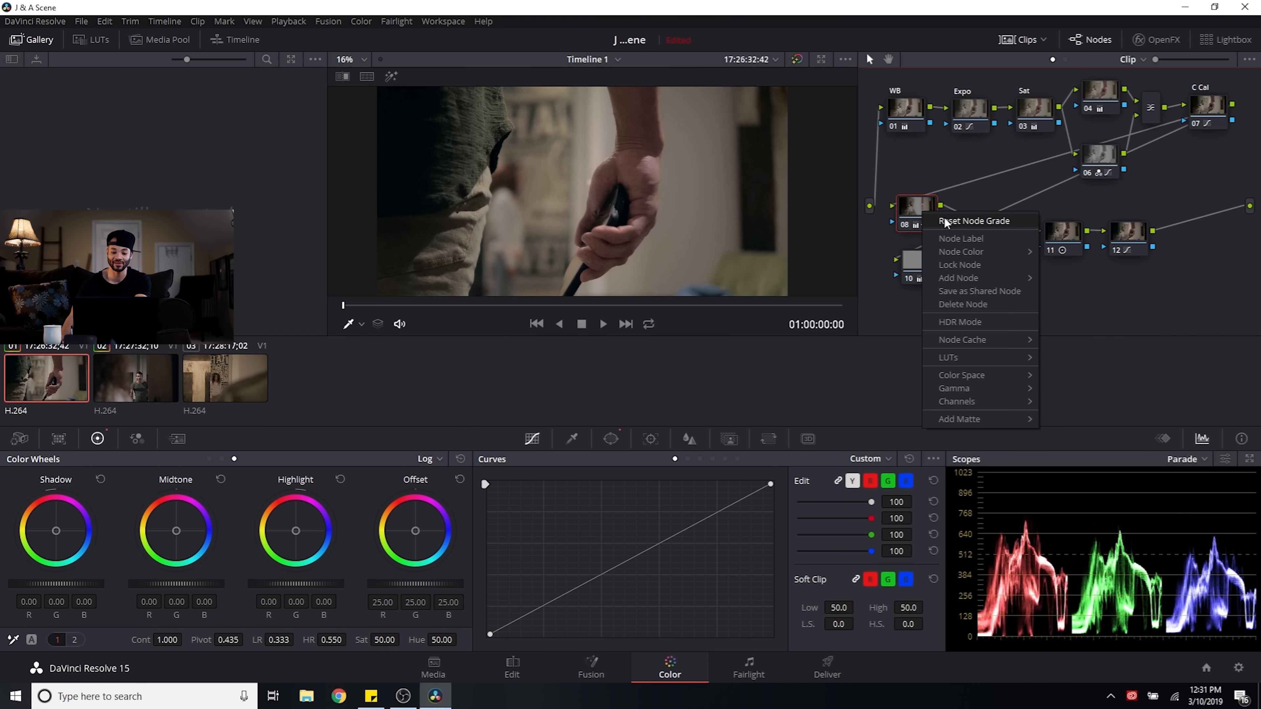
pyautogui.click(945, 223)
pyautogui.rightClick(922, 267)
pyautogui.click(963, 279)
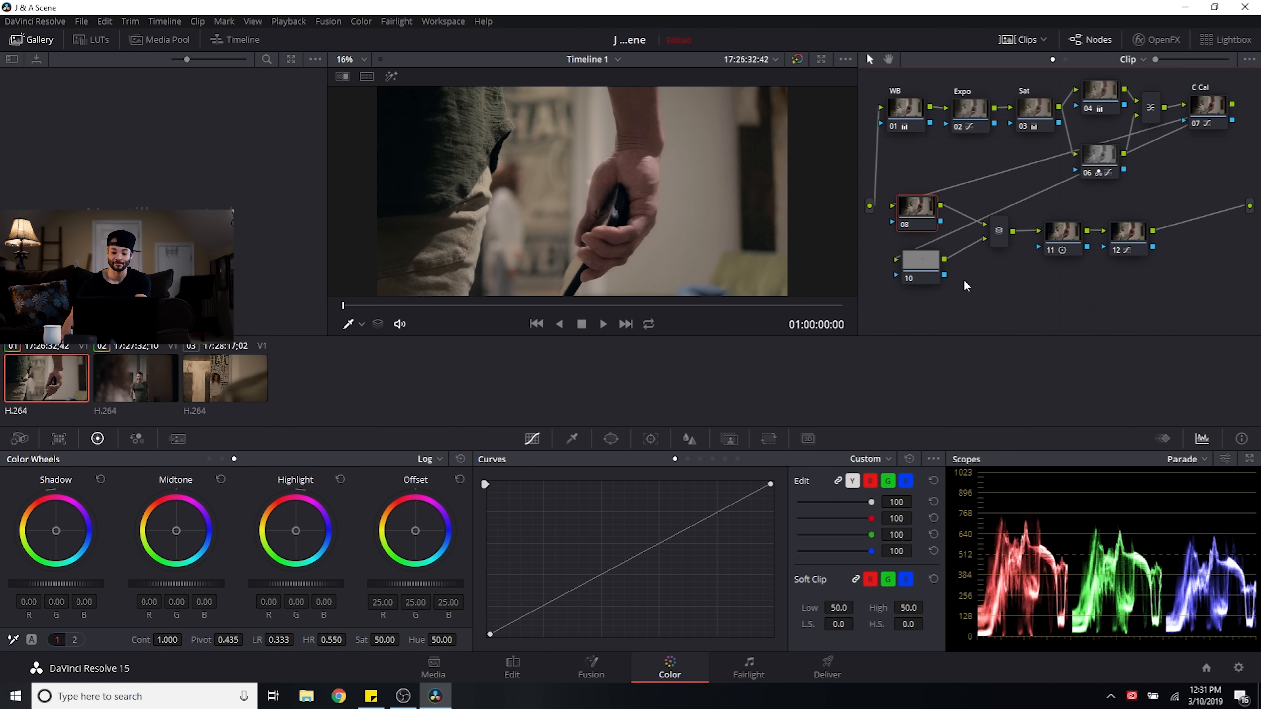
pyautogui.moveTo(934, 266); pyautogui.dragTo(928, 266)
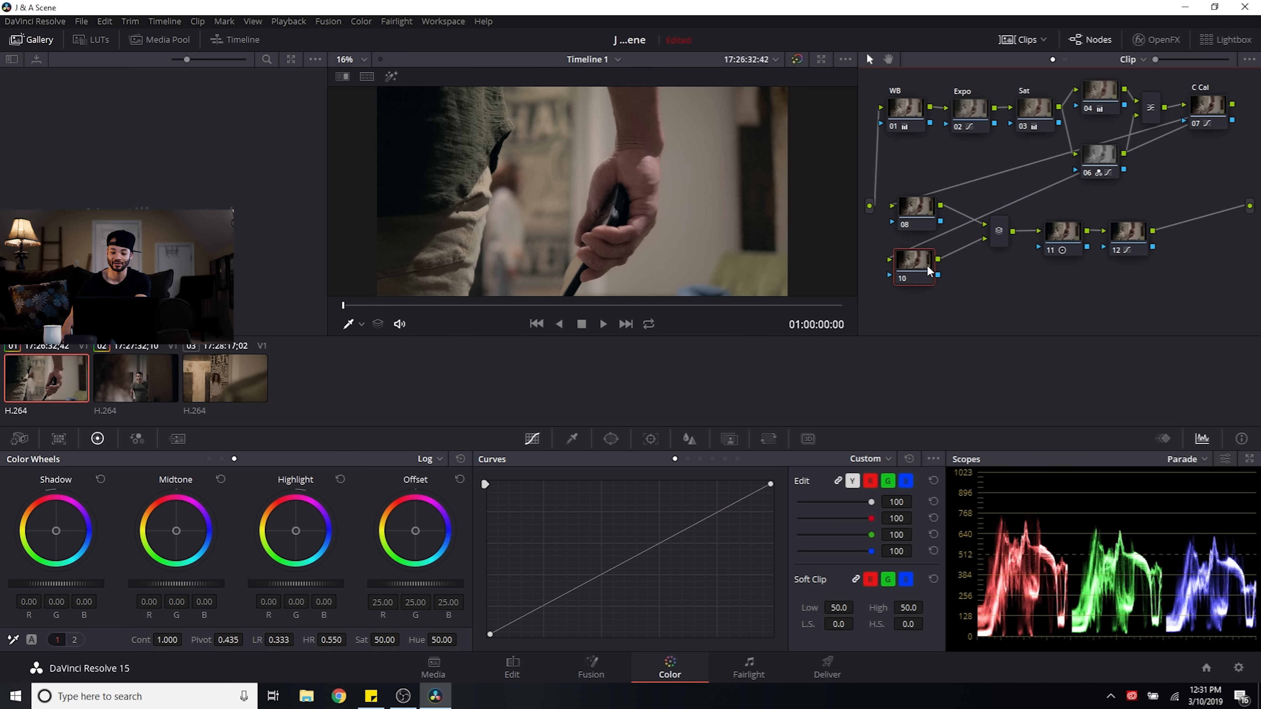
pyautogui.moveTo(918, 216); pyautogui.dragTo(922, 227)
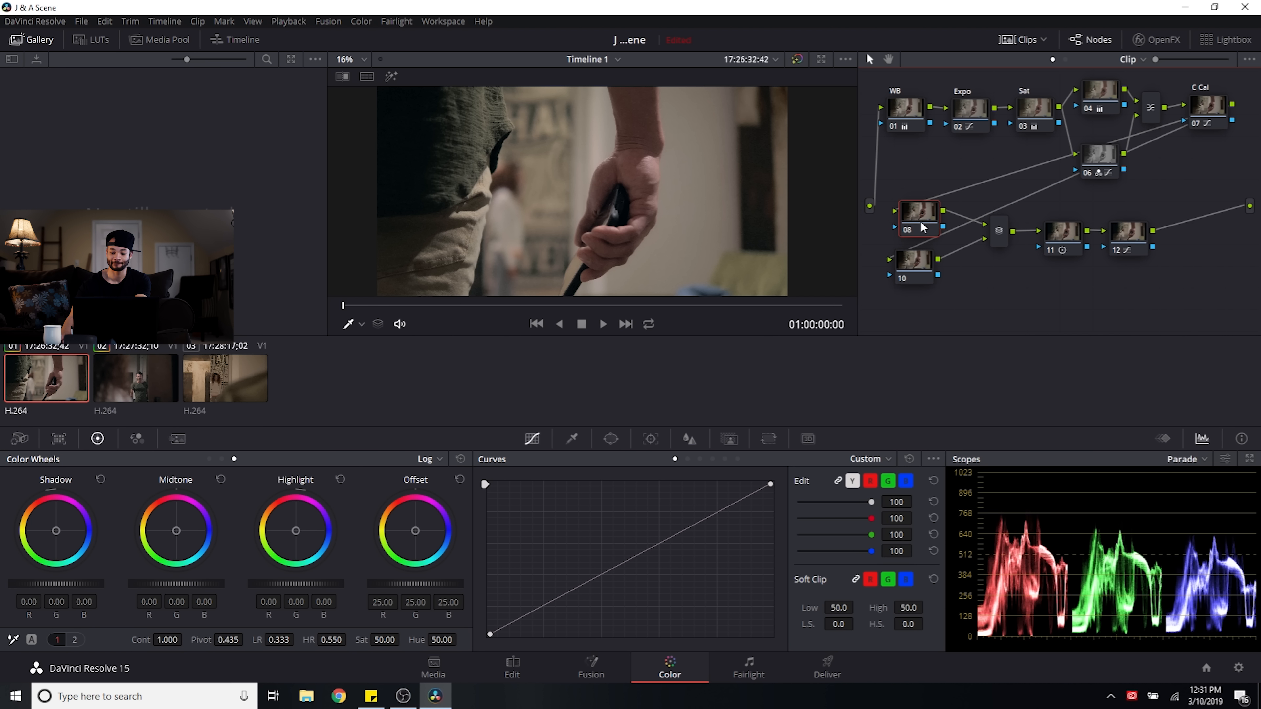
# Step: Raise the black point and lower the white point slightly on the Expo node's custom curve
pyautogui.click(977, 110)
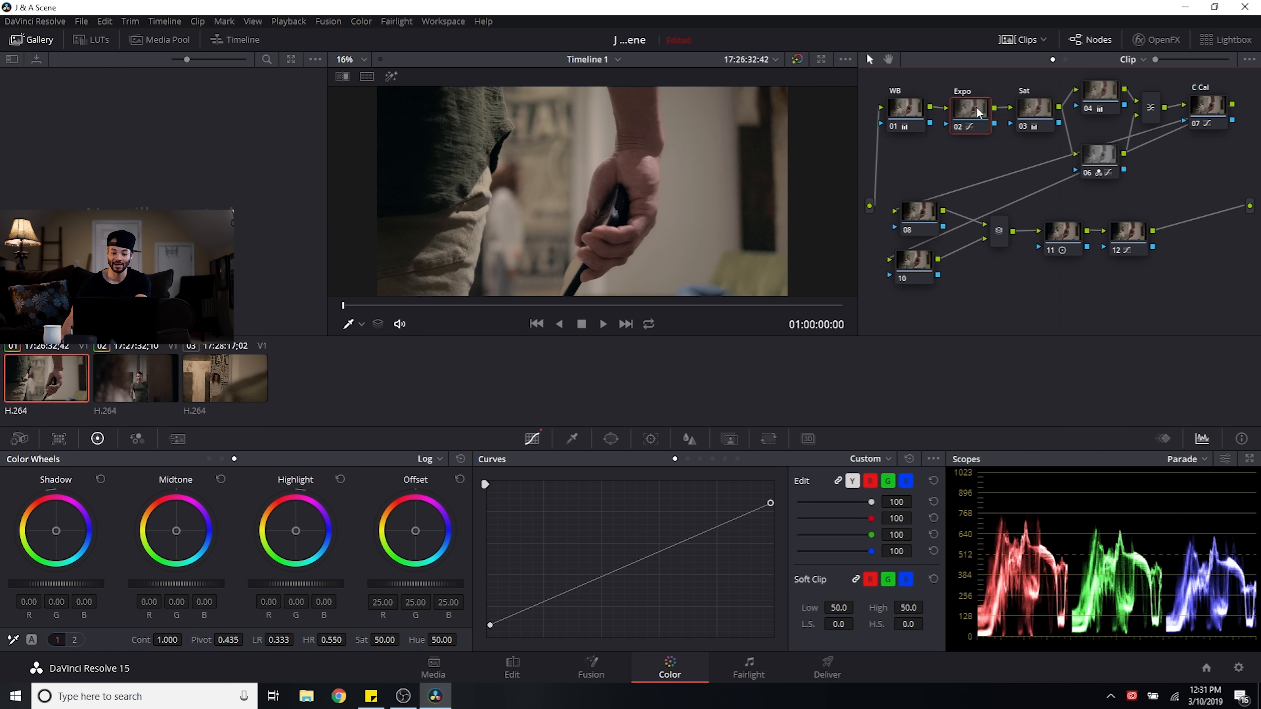
pyautogui.moveTo(490, 625); pyautogui.dragTo(491, 622)
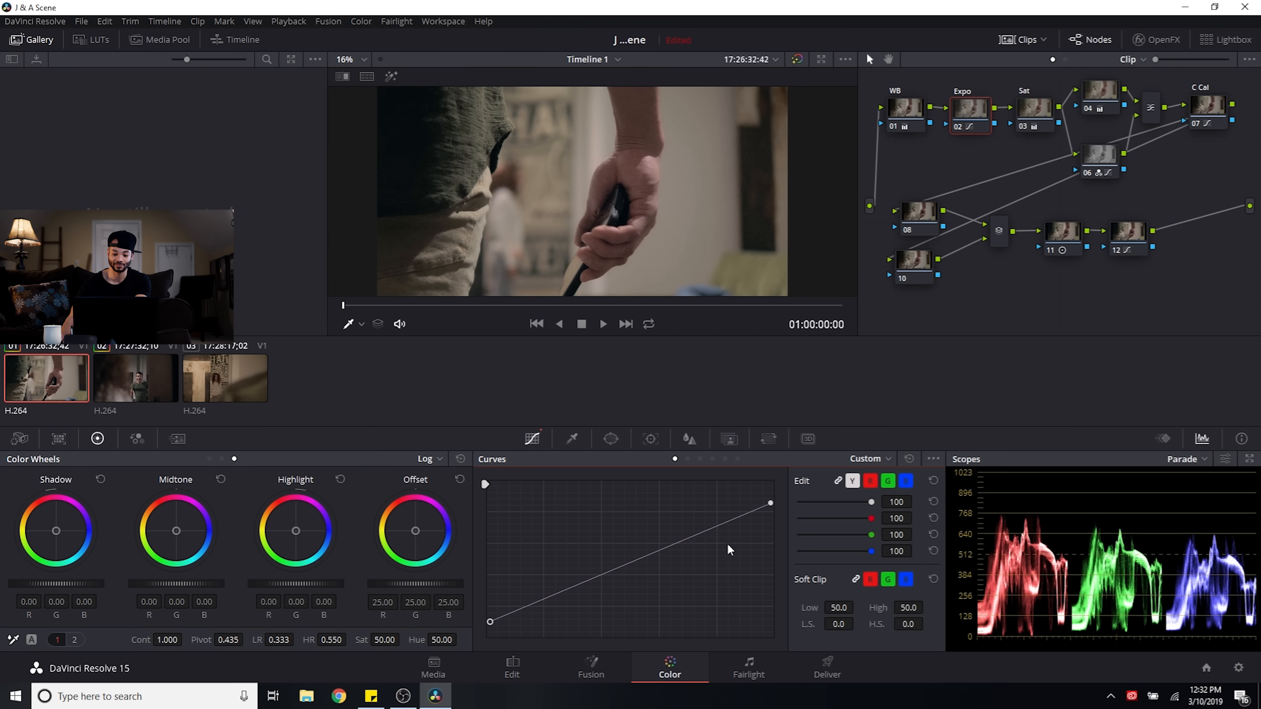
pyautogui.moveTo(769, 505); pyautogui.dragTo(766, 507)
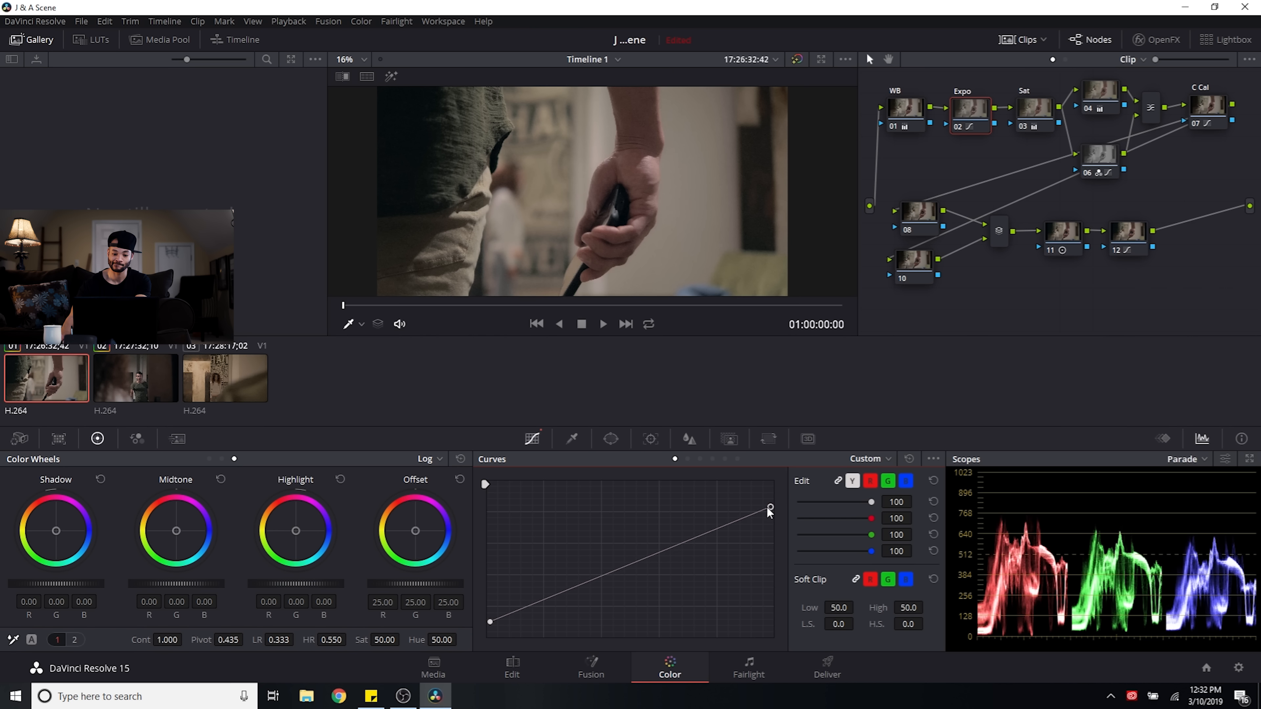
# Step: Compare the curves of the Expo node and node 06, and reset node 06's custom curve
pyautogui.click(1112, 163)
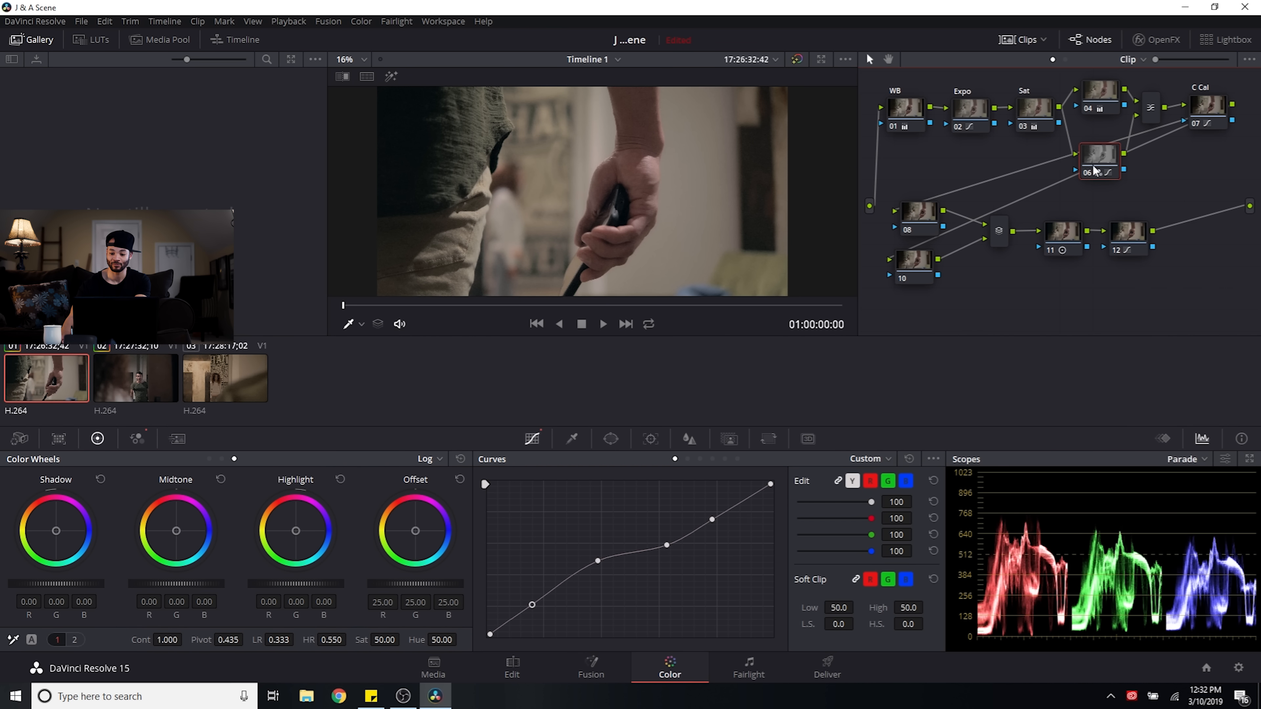
pyautogui.click(1088, 175)
pyautogui.click(1087, 175)
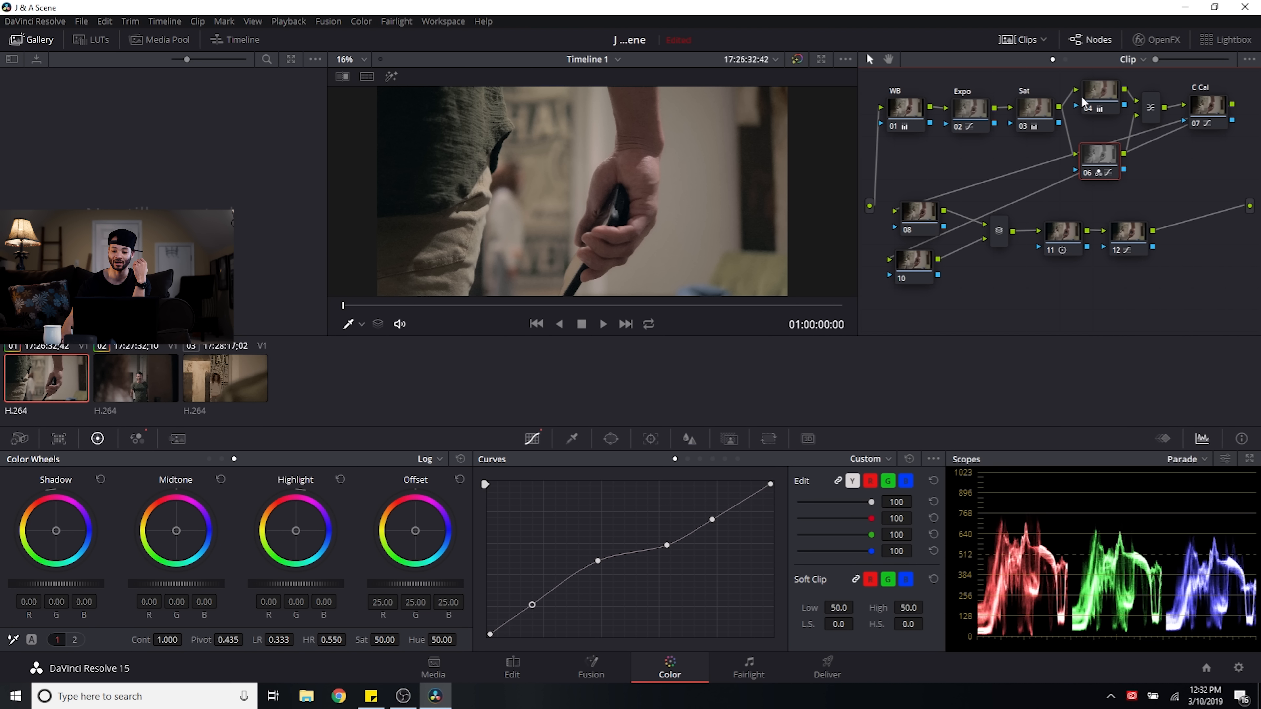
pyautogui.click(976, 114)
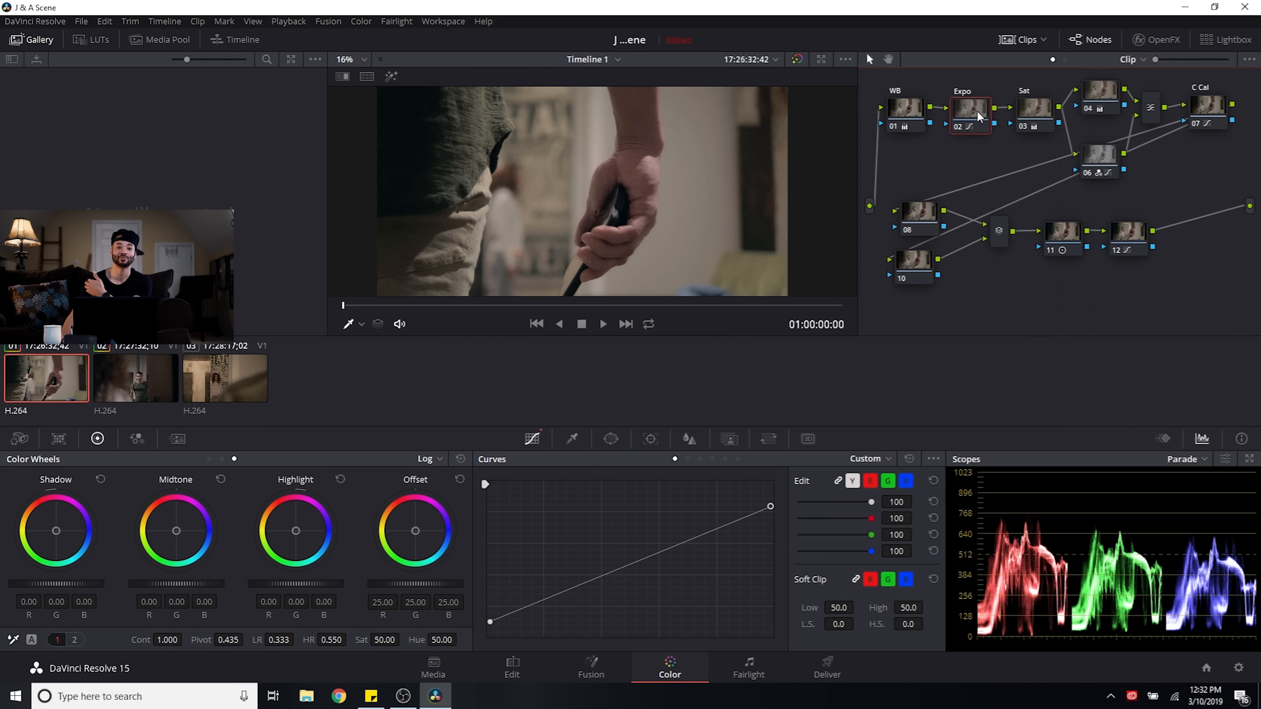
pyautogui.click(1106, 158)
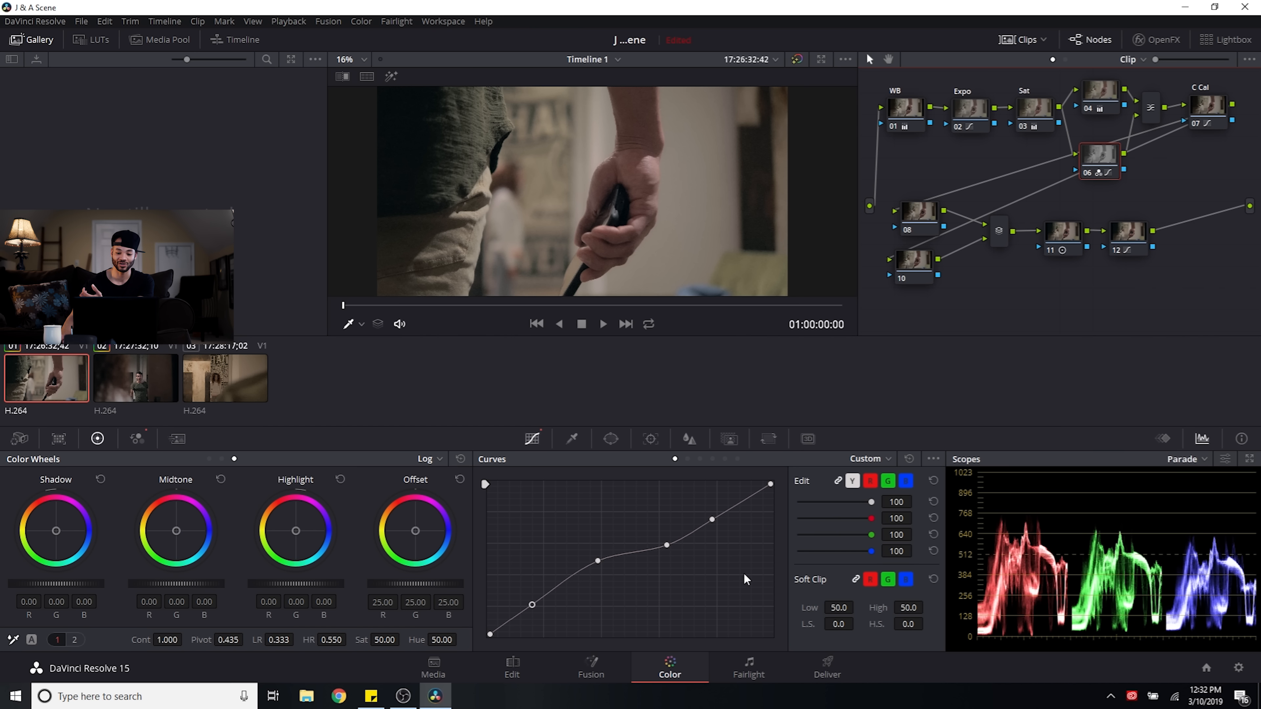
pyautogui.click(911, 458)
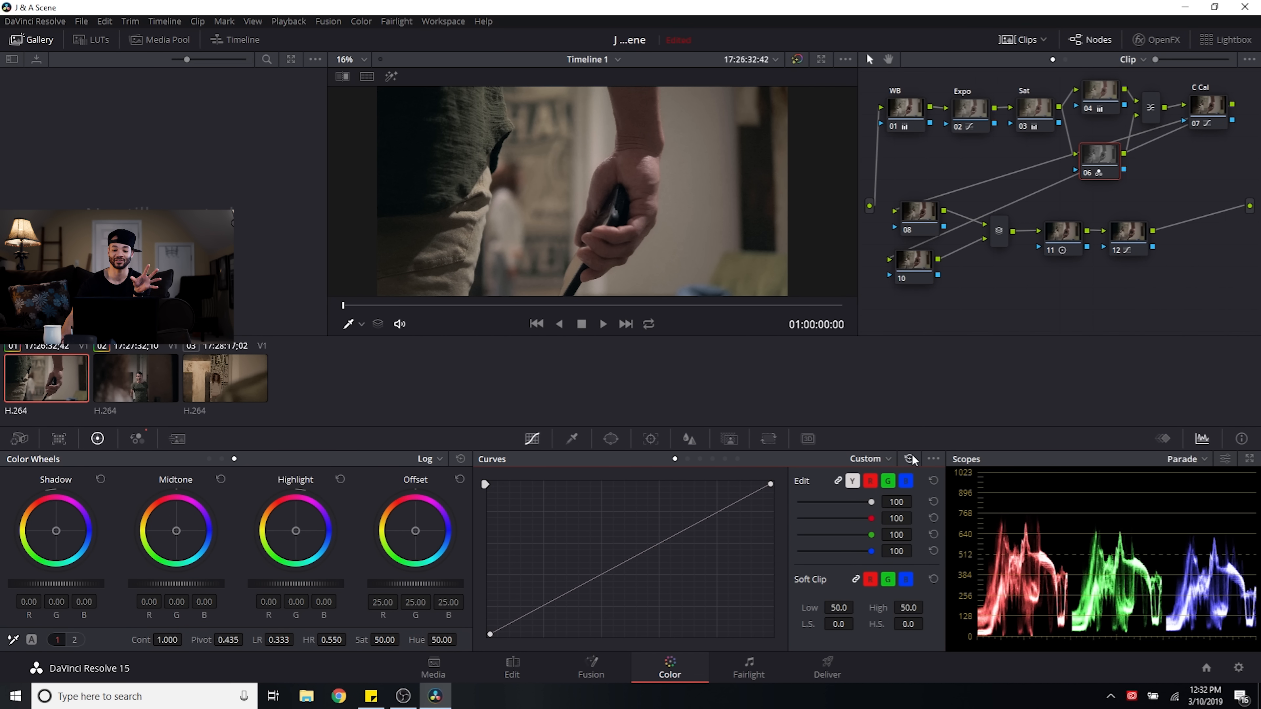
# Step: Try resetting the RGB Mixer on node 06 and undo the reset
pyautogui.click(1100, 152)
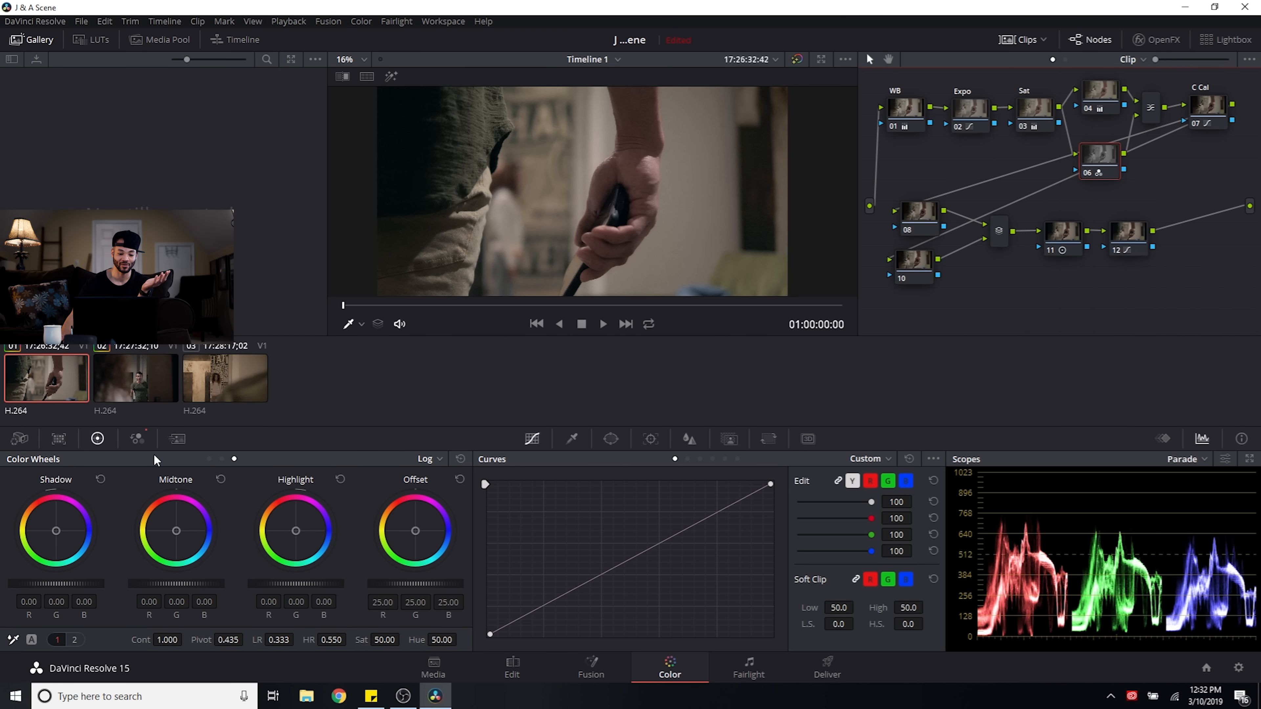
pyautogui.click(137, 439)
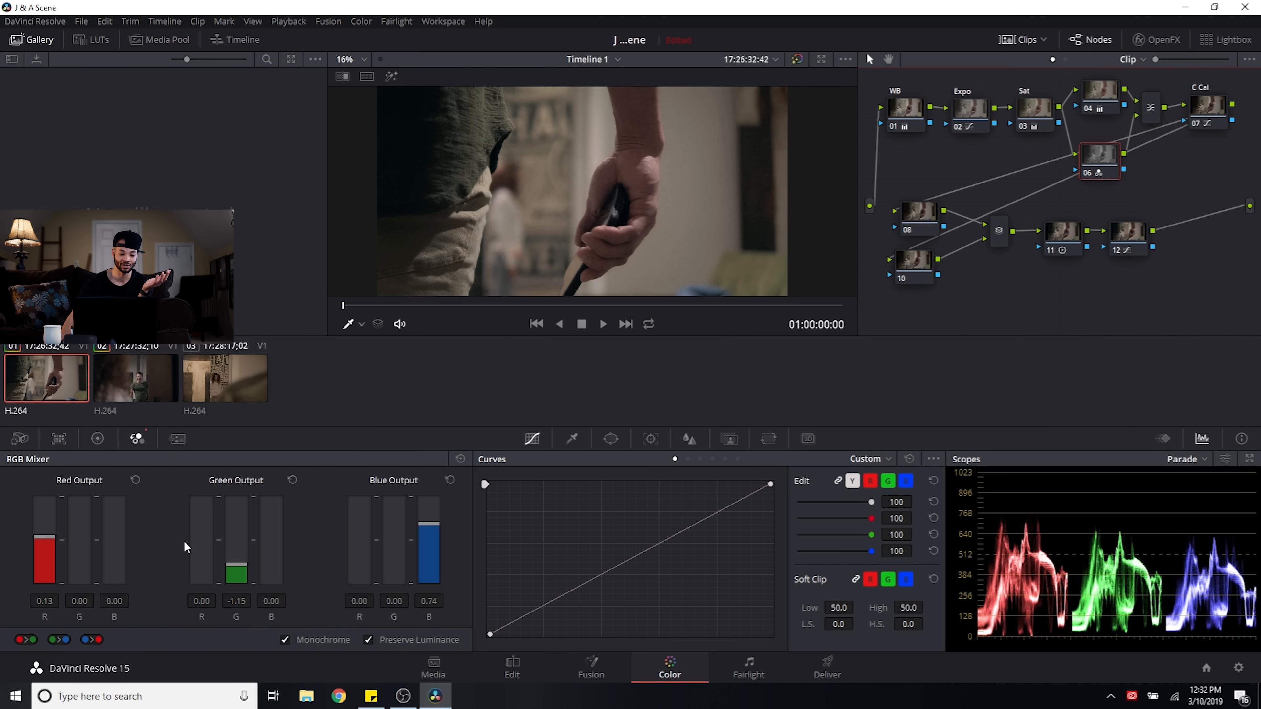
pyautogui.click(462, 461)
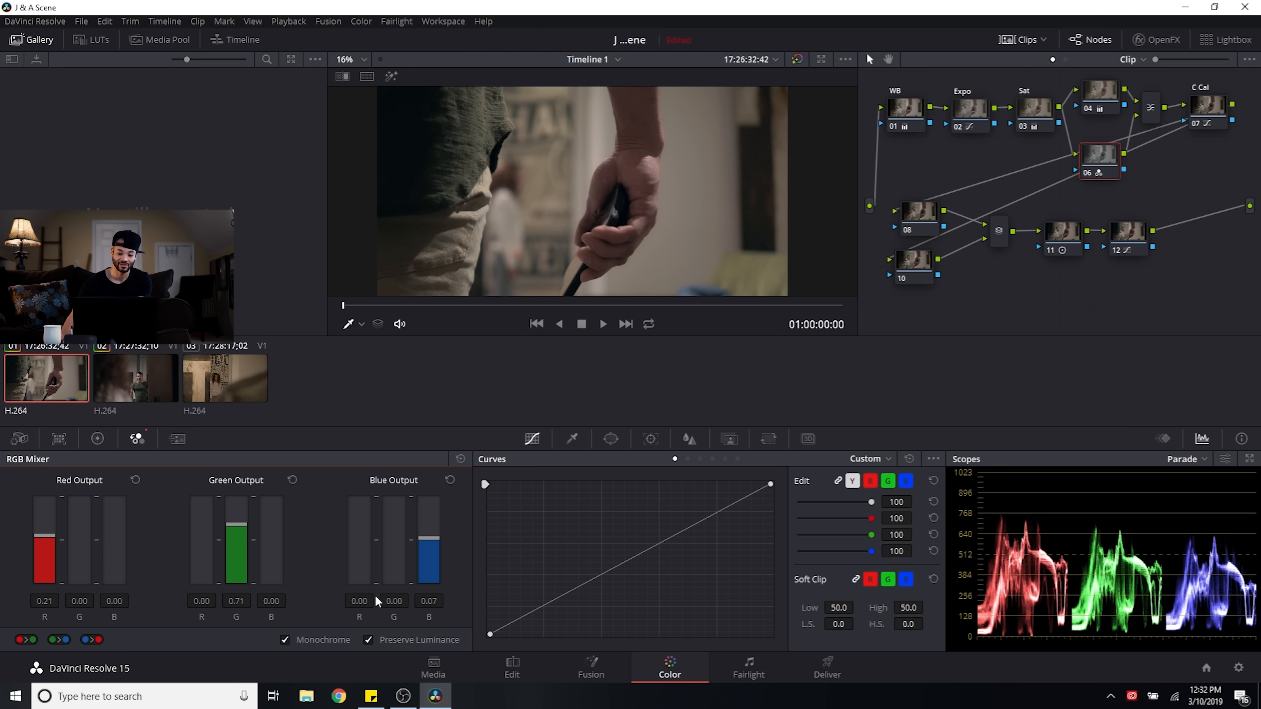
pyautogui.hotkey('ctrl', 'z')
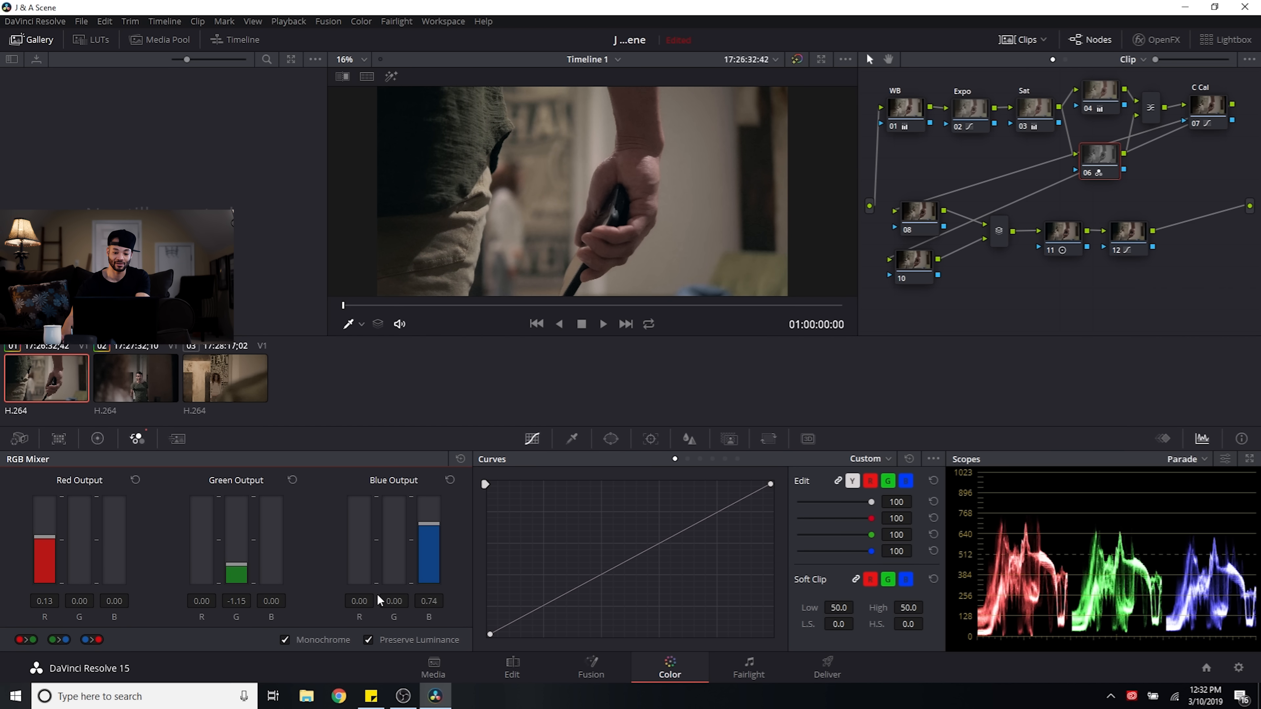
pyautogui.hotkey('ctrl', 'shift', 'z')
pyautogui.hotkey('ctrl', 'z')
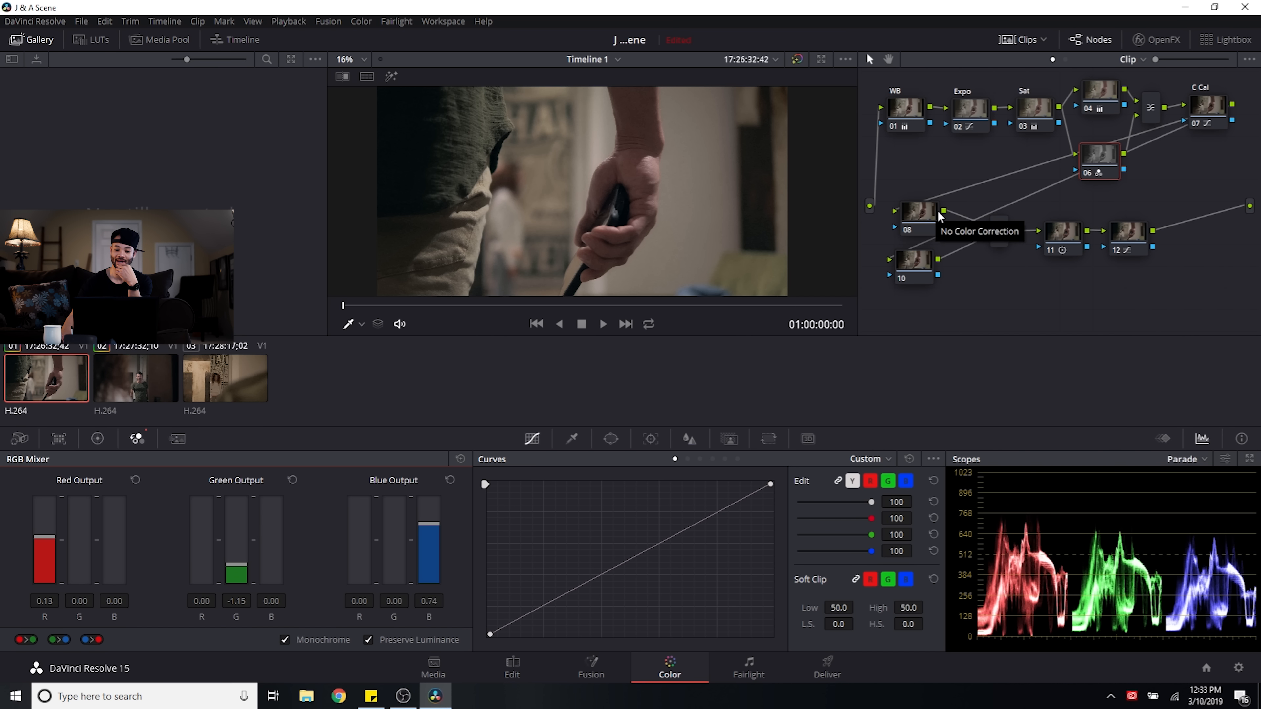
# Step: Move nodes 11 and 12 farther from the layer mixer in the node graph
pyautogui.click(922, 217)
pyautogui.moveTo(1172, 213); pyautogui.dragTo(1097, 246)
pyautogui.click(1057, 282)
pyautogui.click(916, 273)
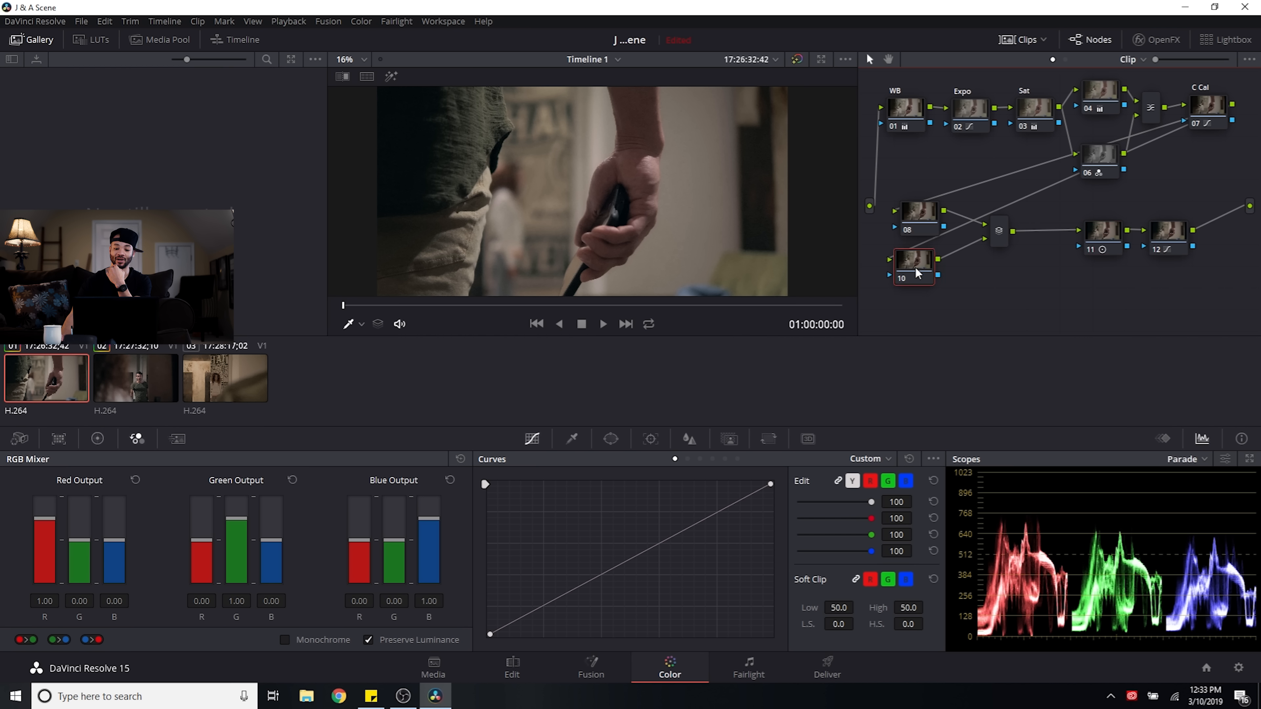
# Step: Add a circular window to node 08 and shape it into a tall ellipse around the hand and forearm, size about 25.7
pyautogui.click(925, 216)
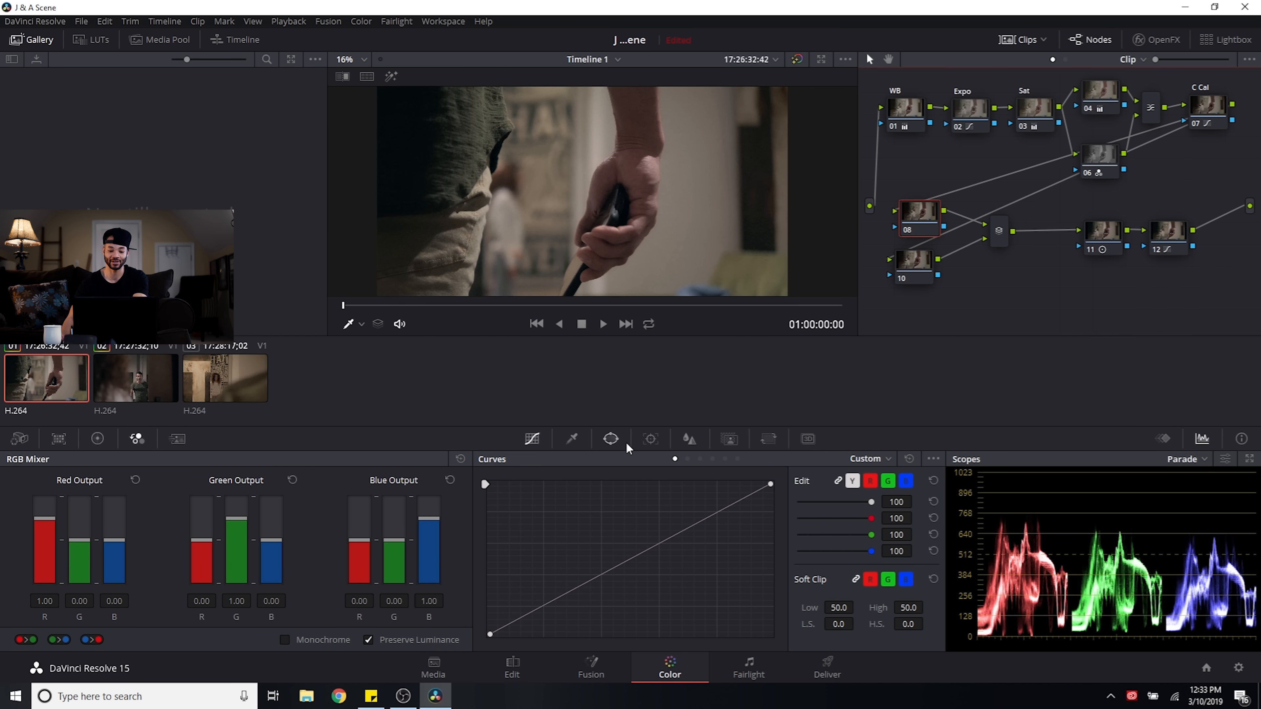
pyautogui.click(611, 439)
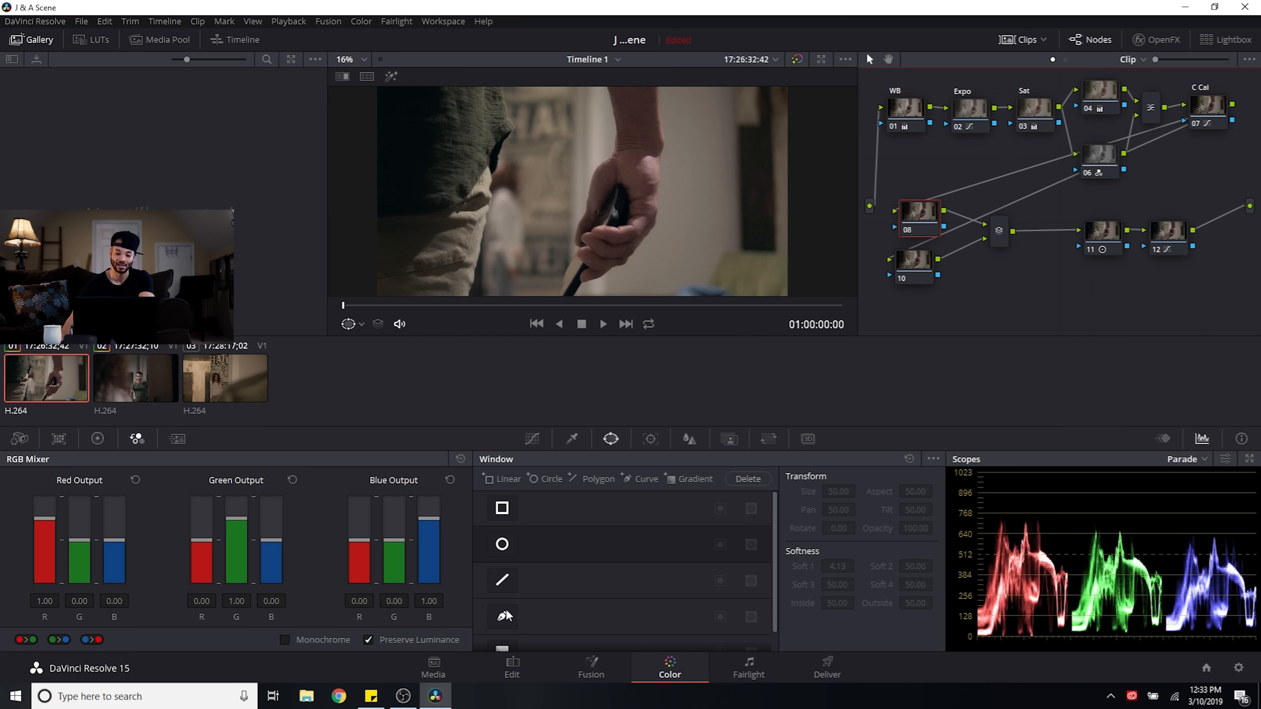
pyautogui.click(502, 544)
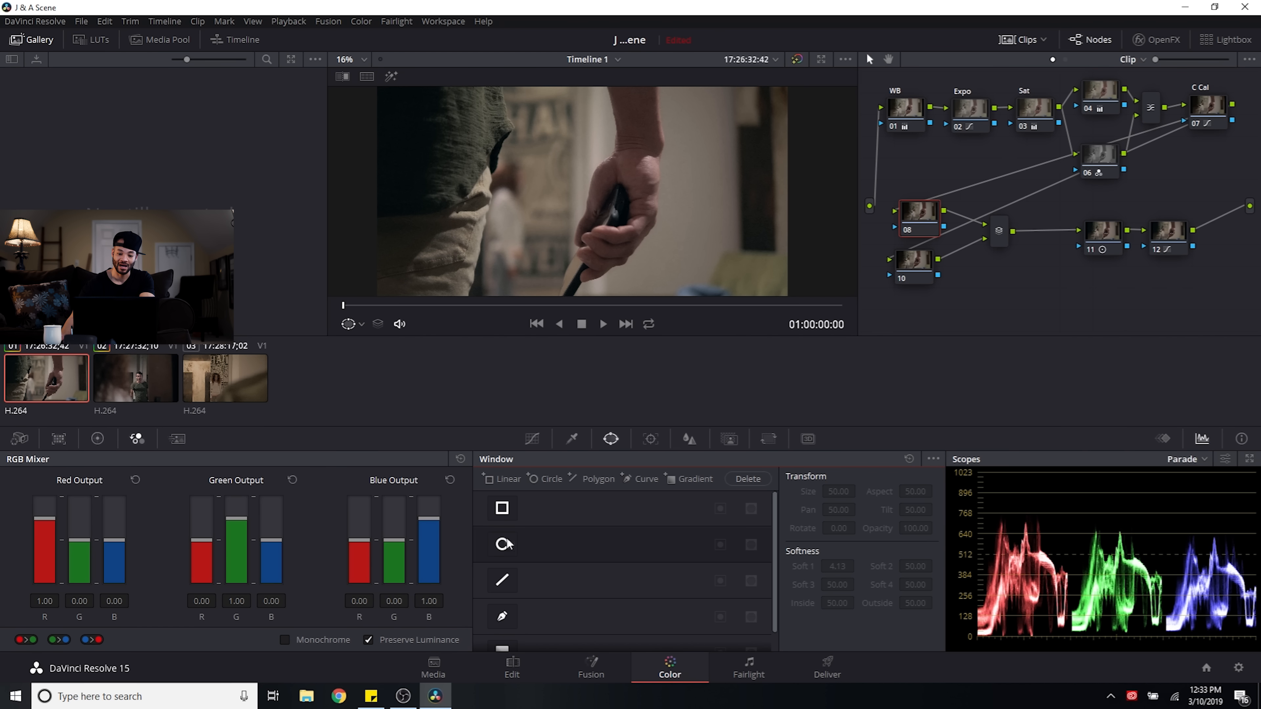
pyautogui.scroll(-3, 570, 243)
pyautogui.moveTo(626, 232); pyautogui.dragTo(630, 265)
pyautogui.moveTo(508, 192); pyautogui.dragTo(607, 193)
pyautogui.moveTo(644, 114); pyautogui.dragTo(653, 94)
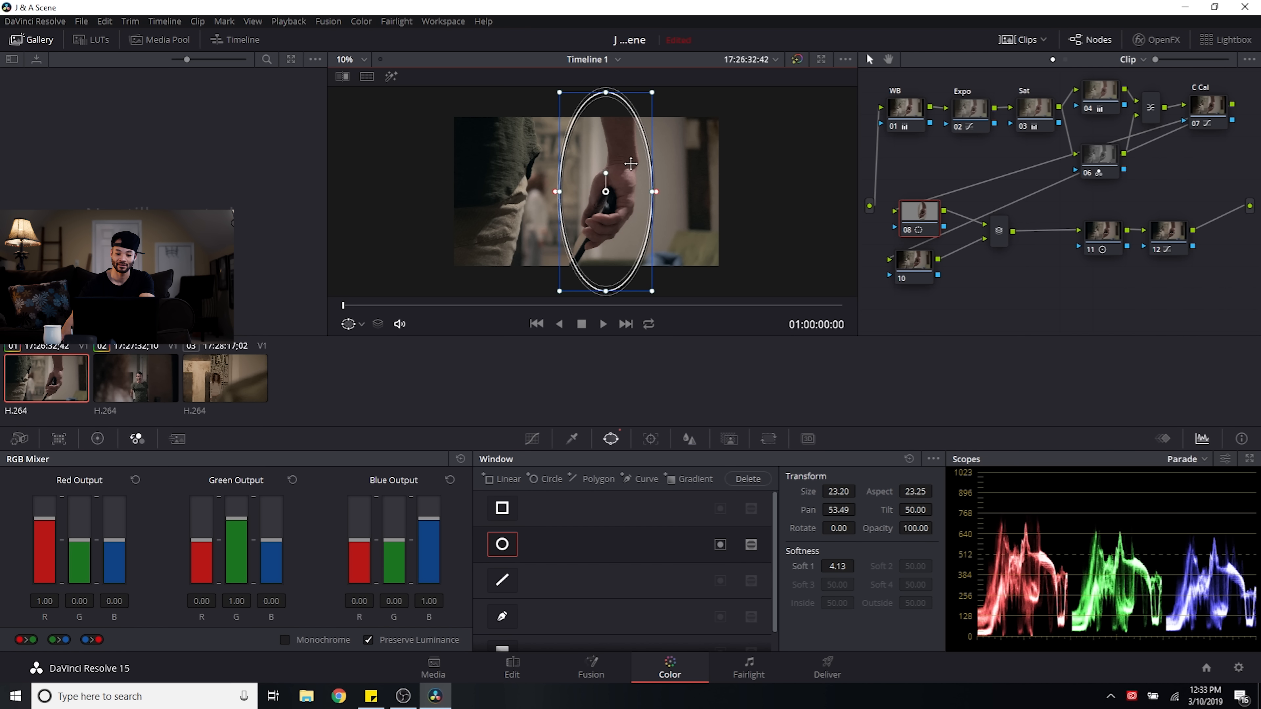
pyautogui.moveTo(653, 193); pyautogui.dragTo(657, 195)
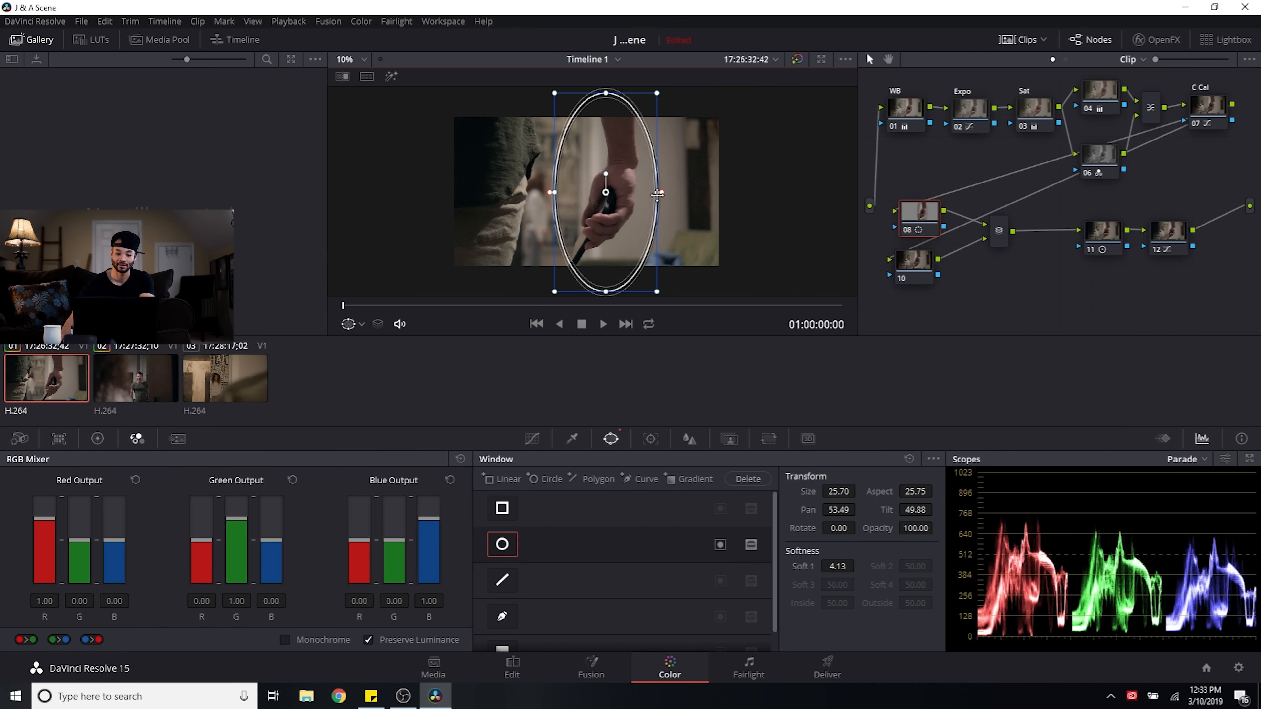
# Step: Key the hand's skin on node 08 in highlight view with hue center 22.3, saturation high 4.1, luminance low 53.0 and high 66.8
pyautogui.click(391, 77)
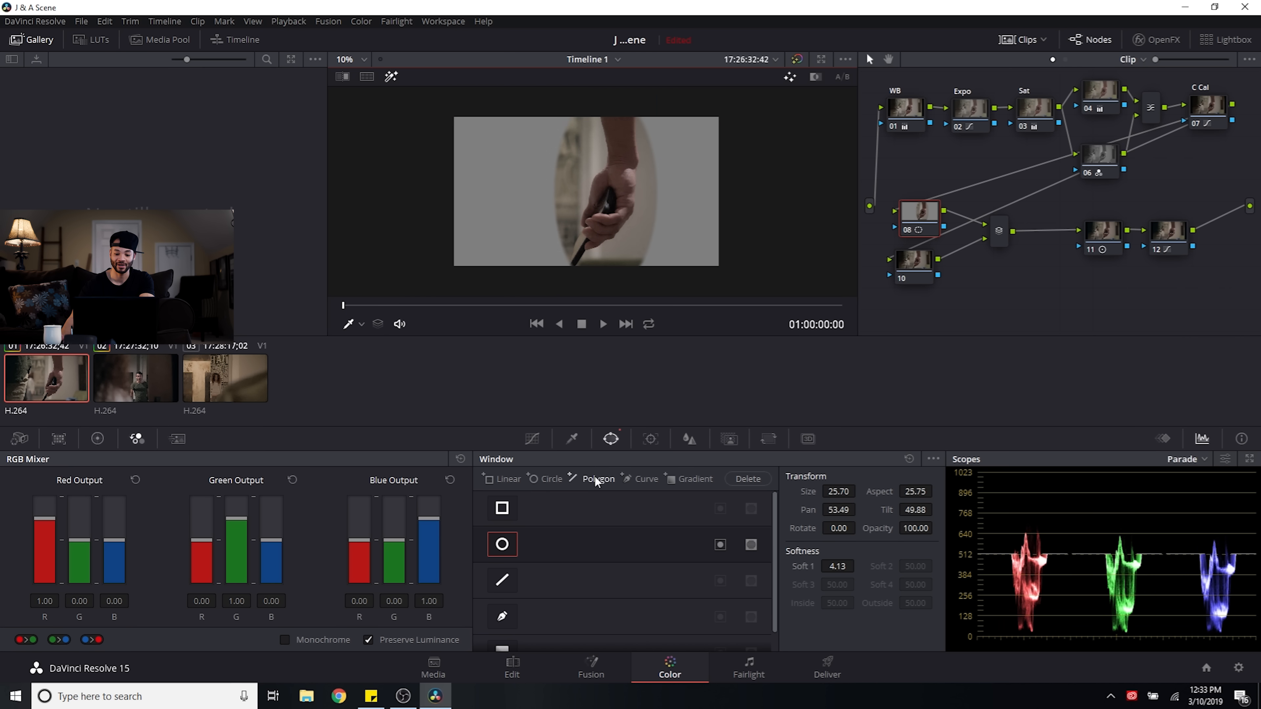
pyautogui.click(575, 438)
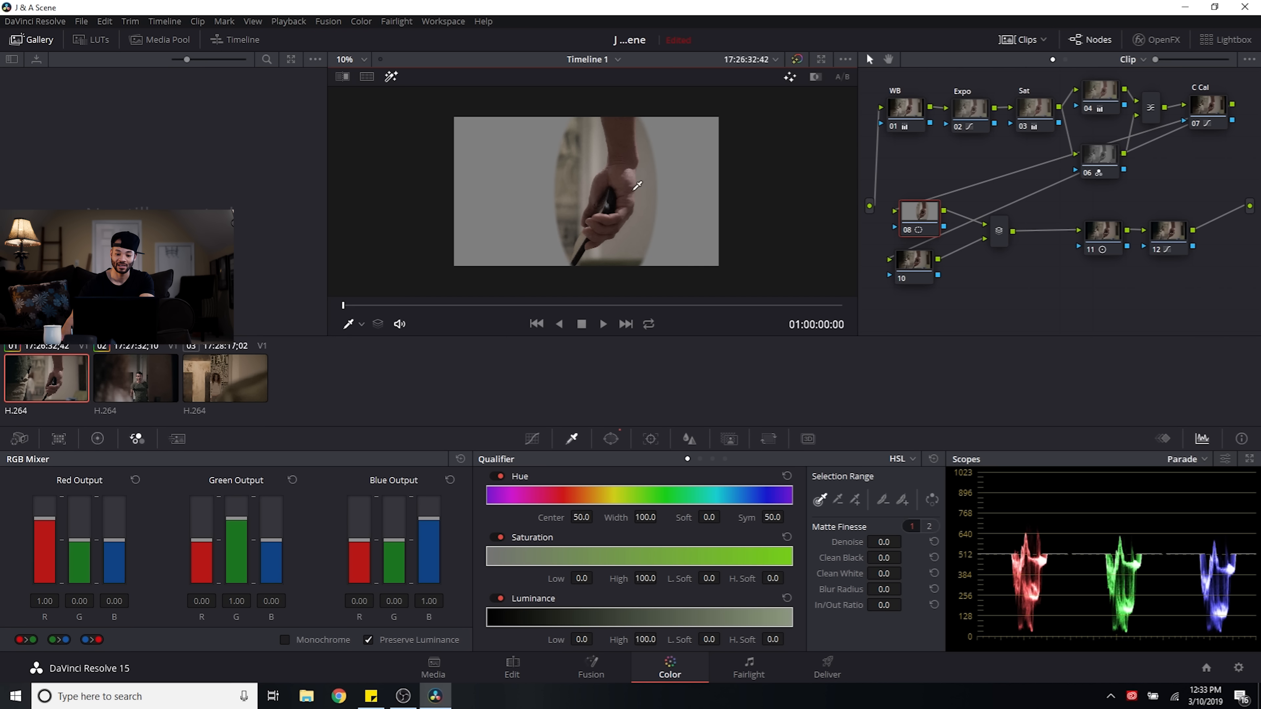
pyautogui.click(633, 174)
pyautogui.moveTo(623, 166); pyautogui.dragTo(623, 165)
pyautogui.moveTo(646, 639); pyautogui.dragTo(661, 639)
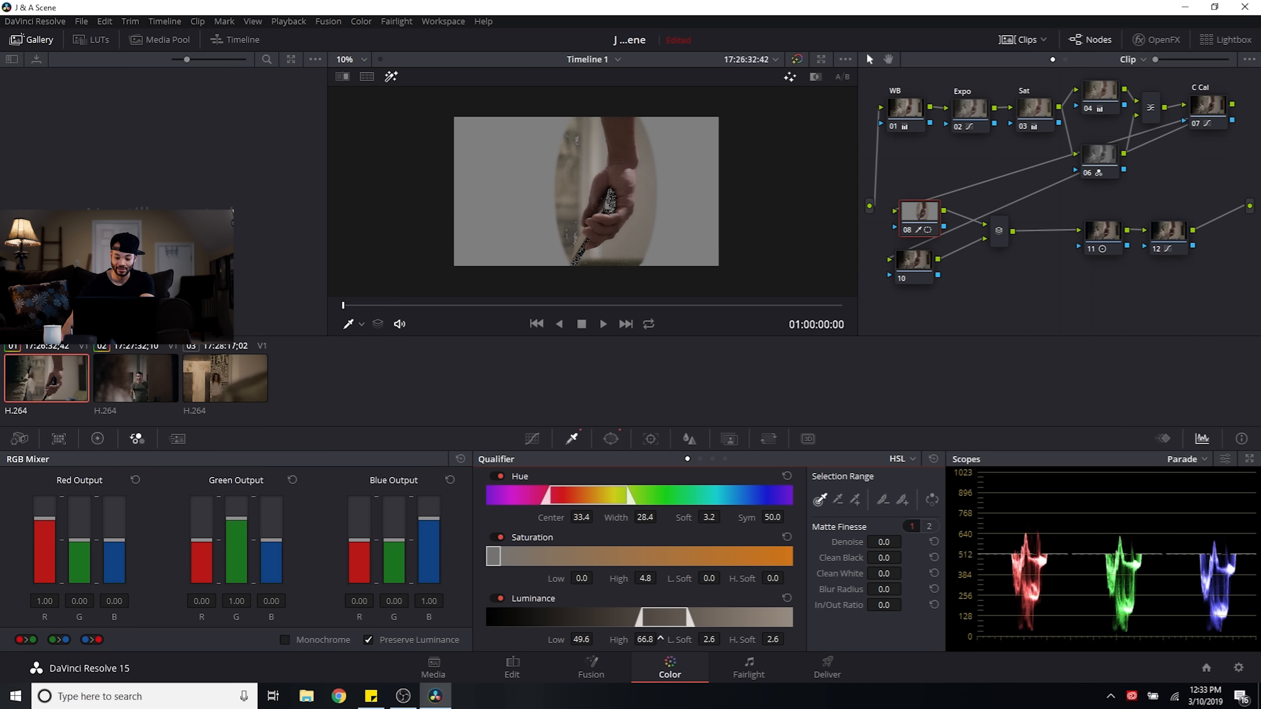
pyautogui.moveTo(584, 640); pyautogui.dragTo(596, 640)
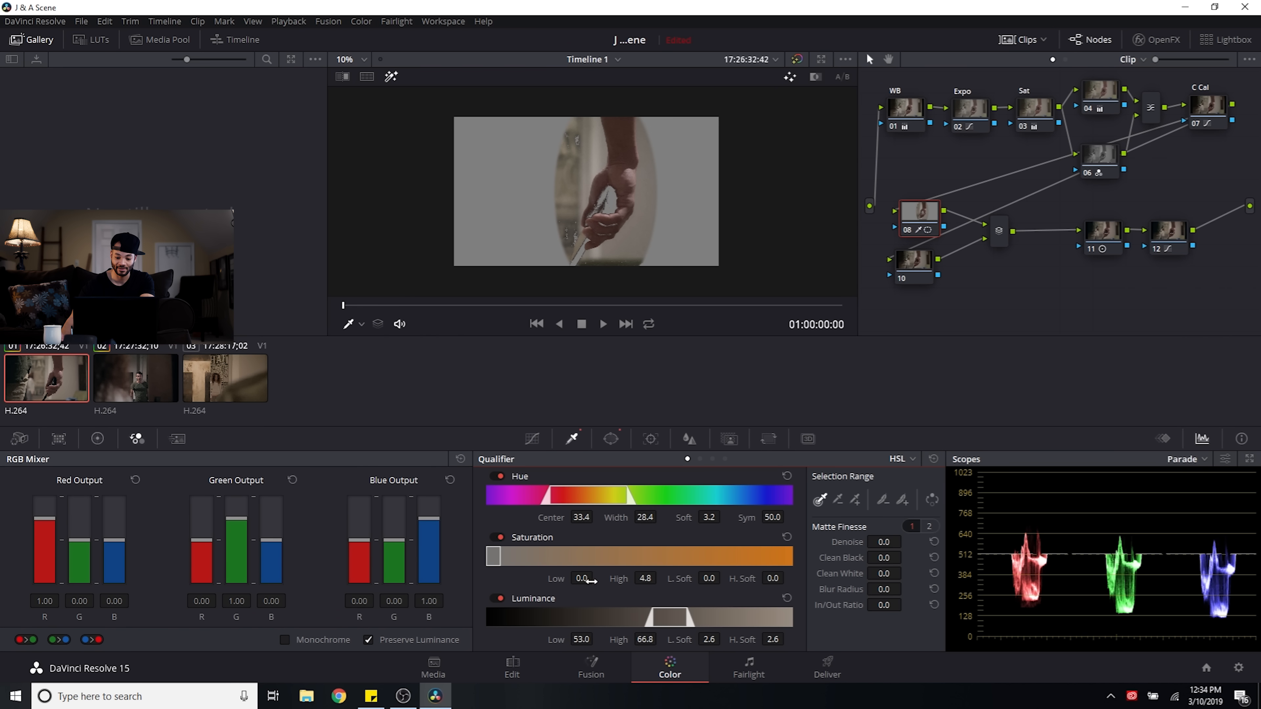
pyautogui.moveTo(591, 579); pyautogui.dragTo(648, 578)
pyautogui.moveTo(602, 517); pyautogui.dragTo(596, 517)
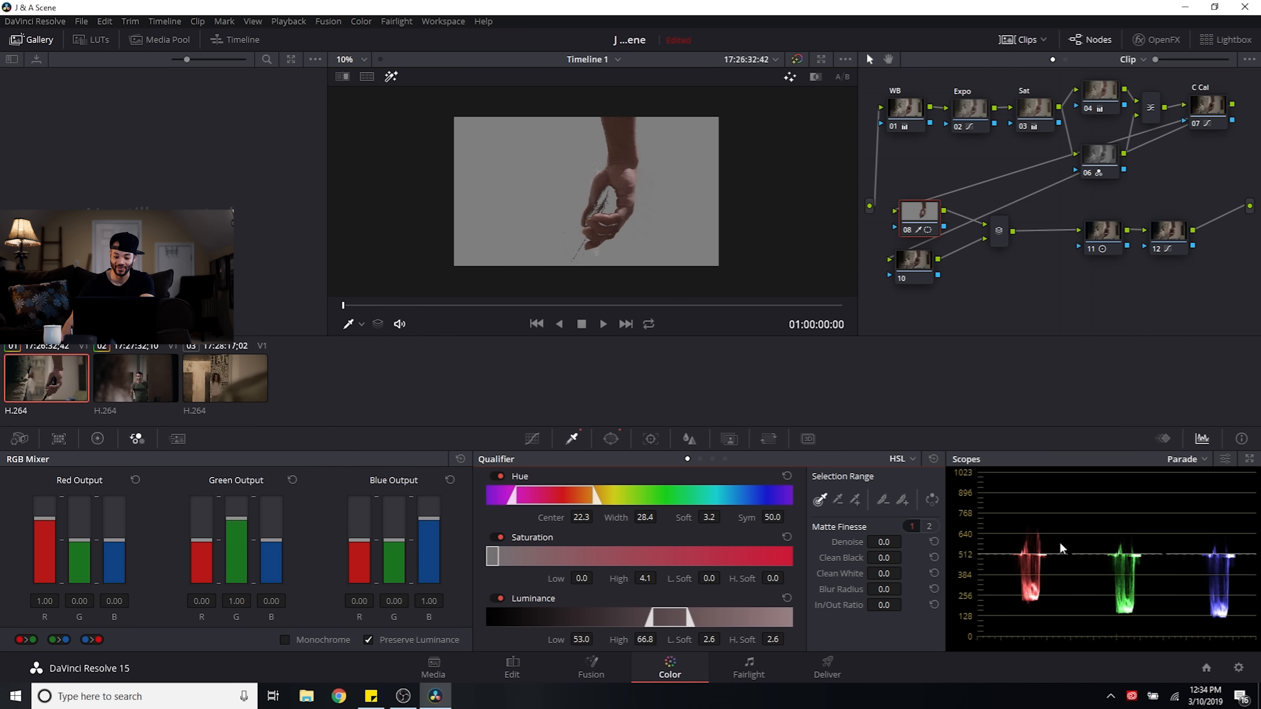
# Step: Refine node 08's skin key with denoise 11.4, blur radius 13.4 and hue width 27.5, and turn off the highlight view
pyautogui.moveTo(883, 590); pyautogui.dragTo(885, 589)
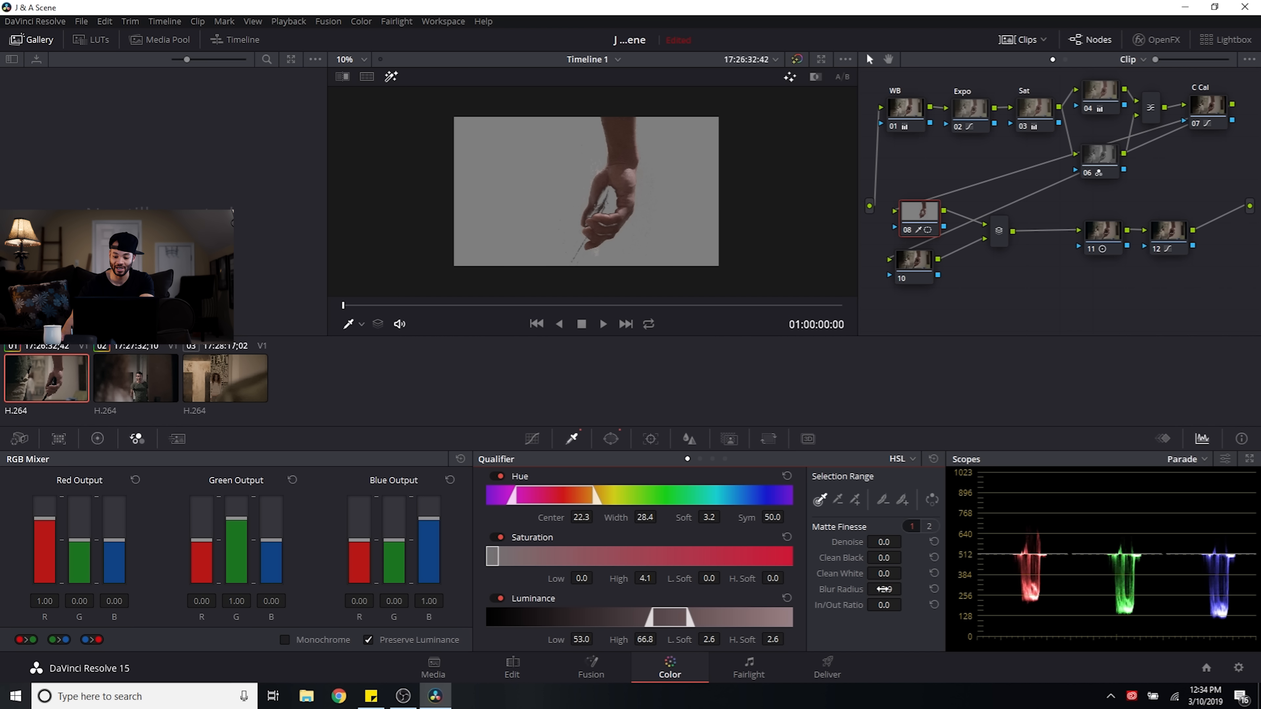
pyautogui.moveTo(906, 541); pyautogui.dragTo(906, 541)
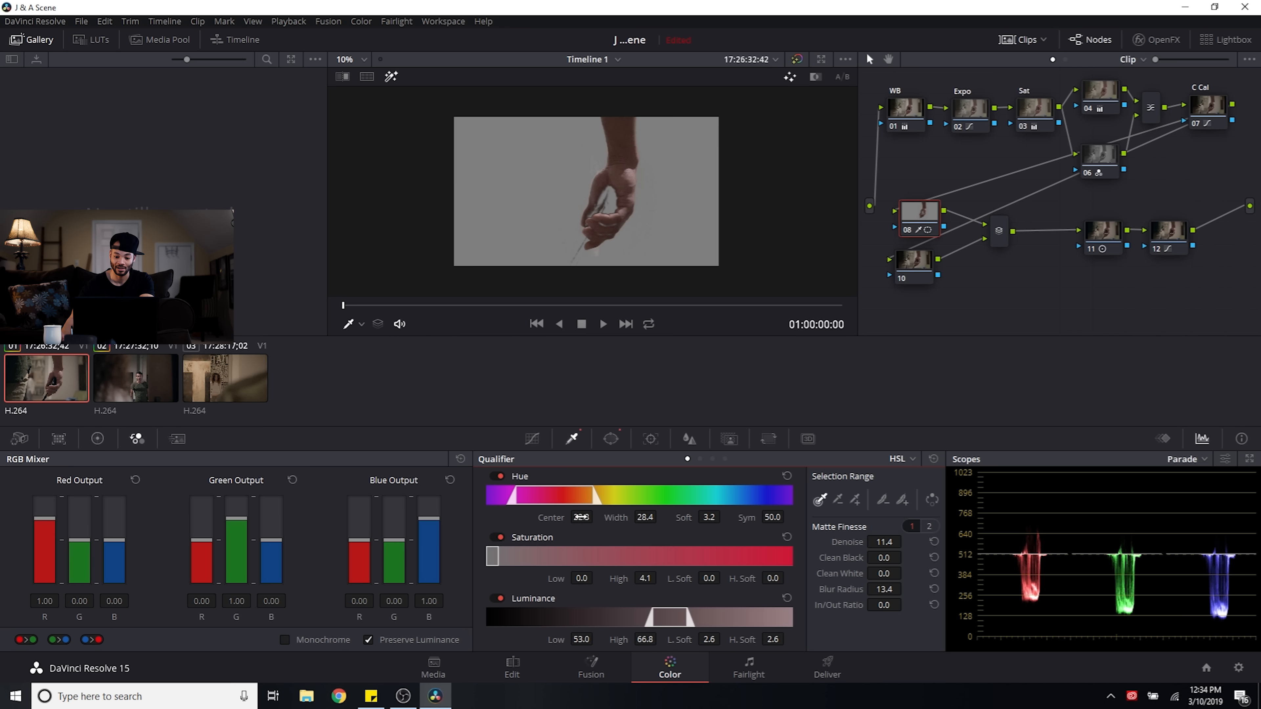
pyautogui.moveTo(656, 517); pyautogui.dragTo(653, 517)
pyautogui.moveTo(645, 518)
pyautogui.mouseDown()
pyautogui.moveTo(630, 517)
pyautogui.moveTo(642, 517)
pyautogui.mouseUp()
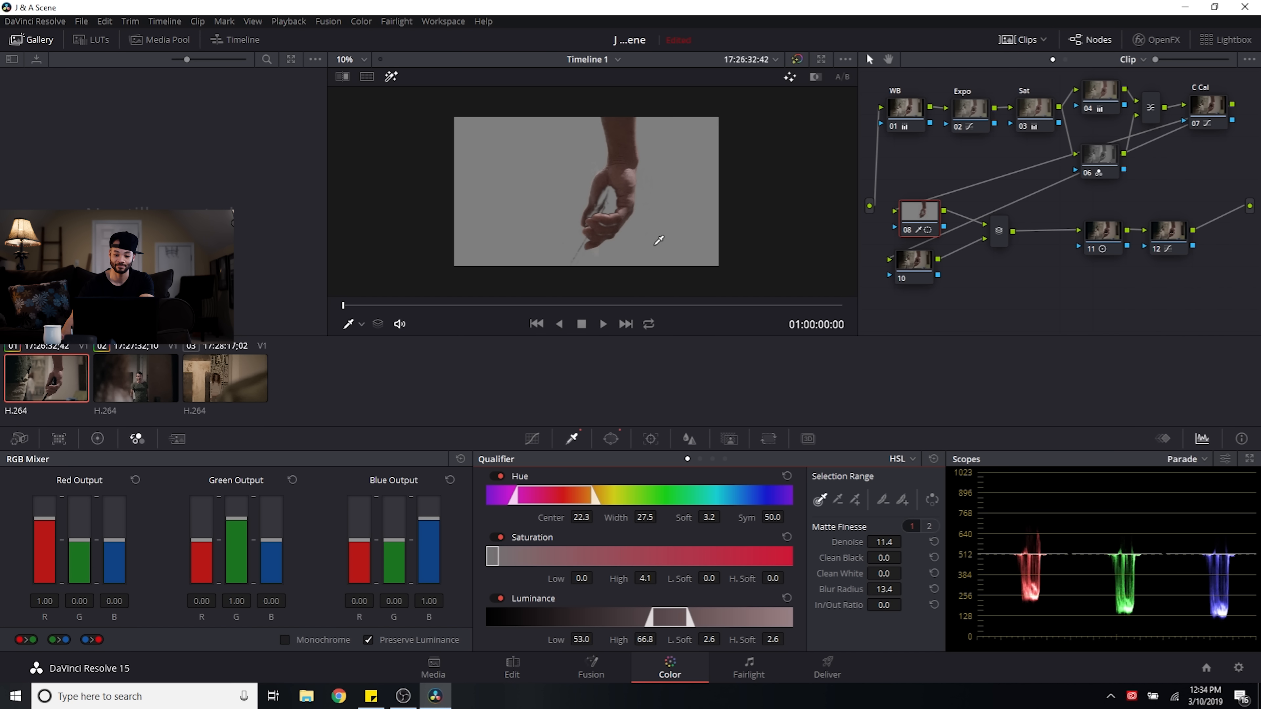
pyautogui.scroll(2, 659, 241)
pyautogui.scroll(-1, 659, 241)
pyautogui.click(391, 76)
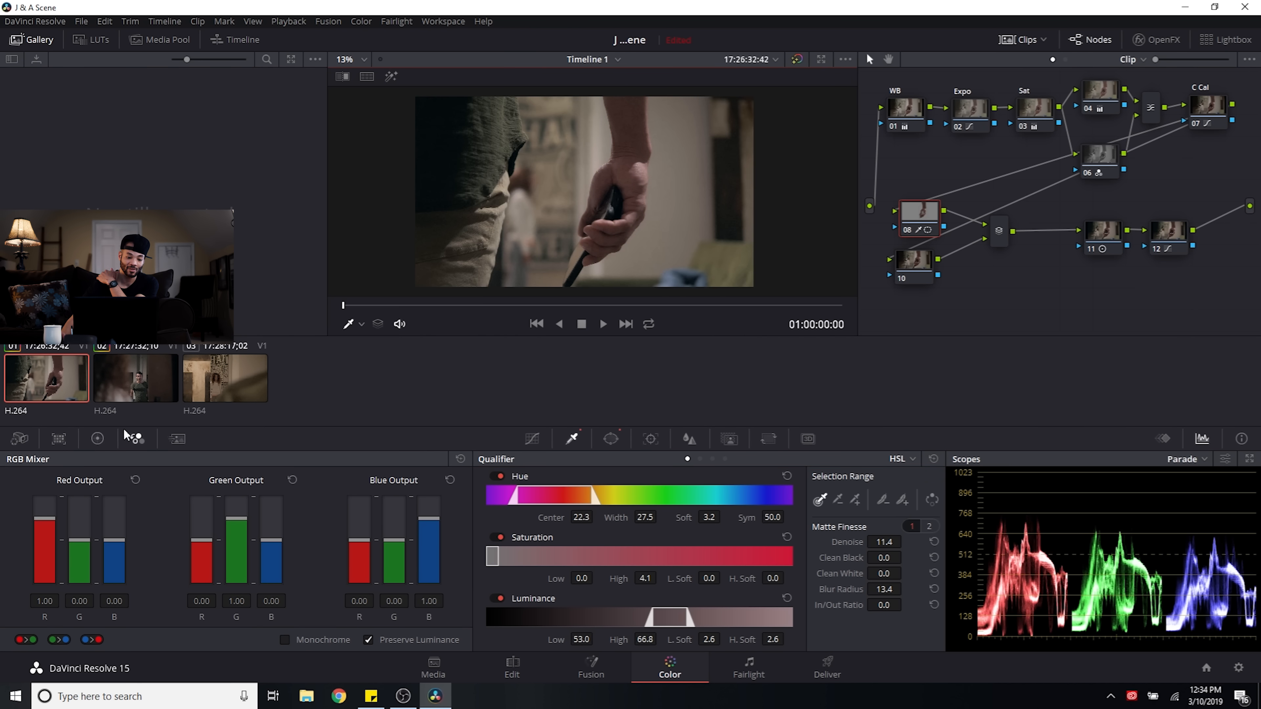
# Step: Switch to the primaries bars and raise node 08's Gain to 1.10
pyautogui.click(98, 438)
pyautogui.click(425, 456)
pyautogui.click(448, 495)
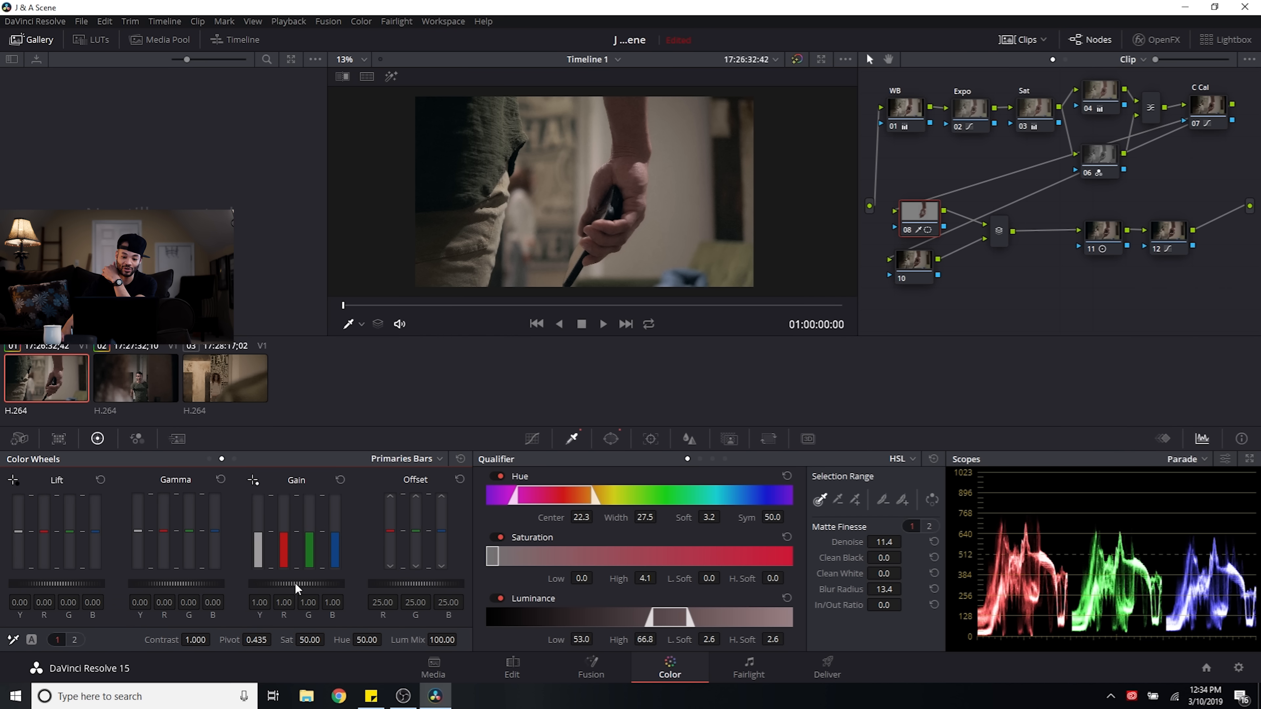
pyautogui.moveTo(297, 584); pyautogui.dragTo(318, 584)
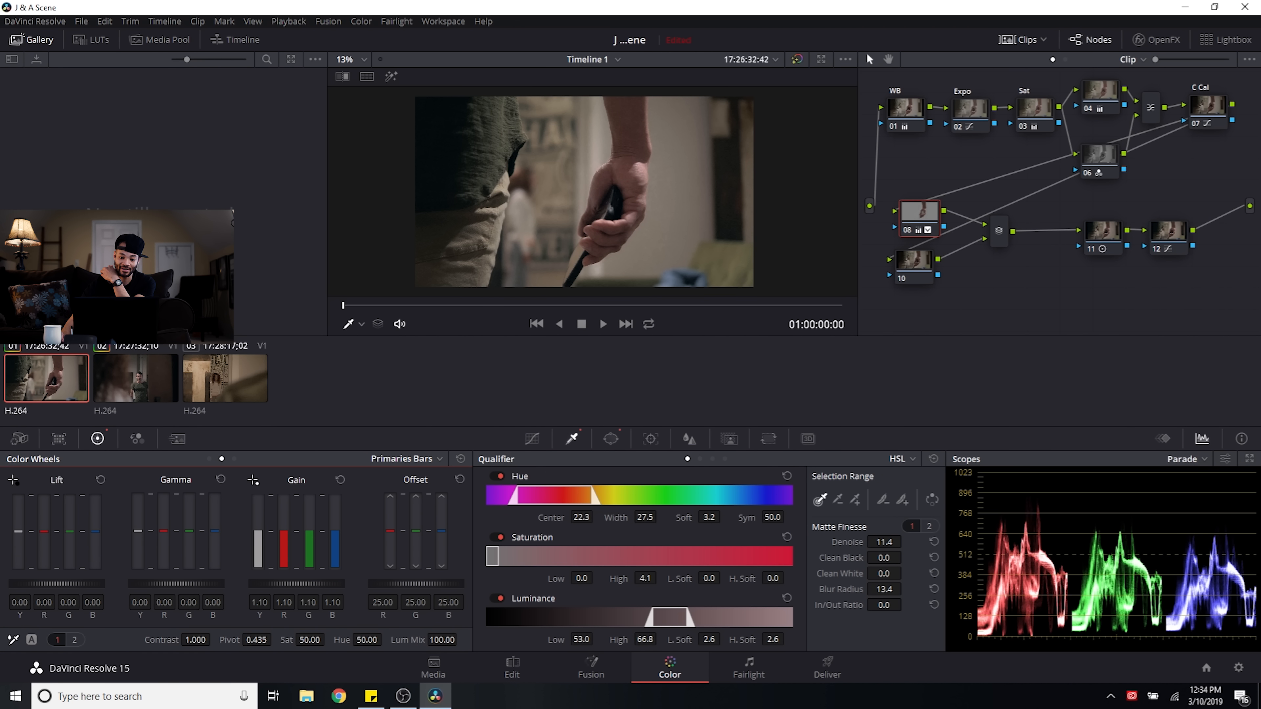
# Step: Turn off the circular window on node 08 and enable a curve window in its place
pyautogui.click(611, 439)
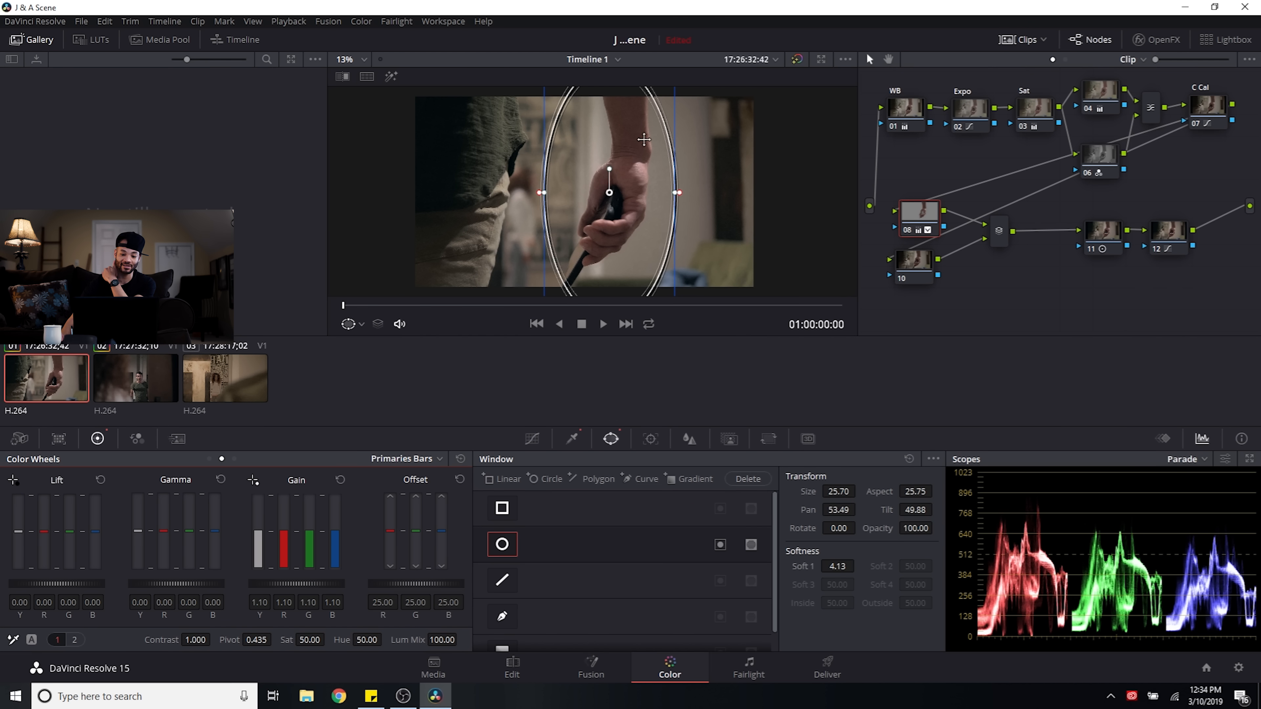
pyautogui.scroll(-1, 621, 176)
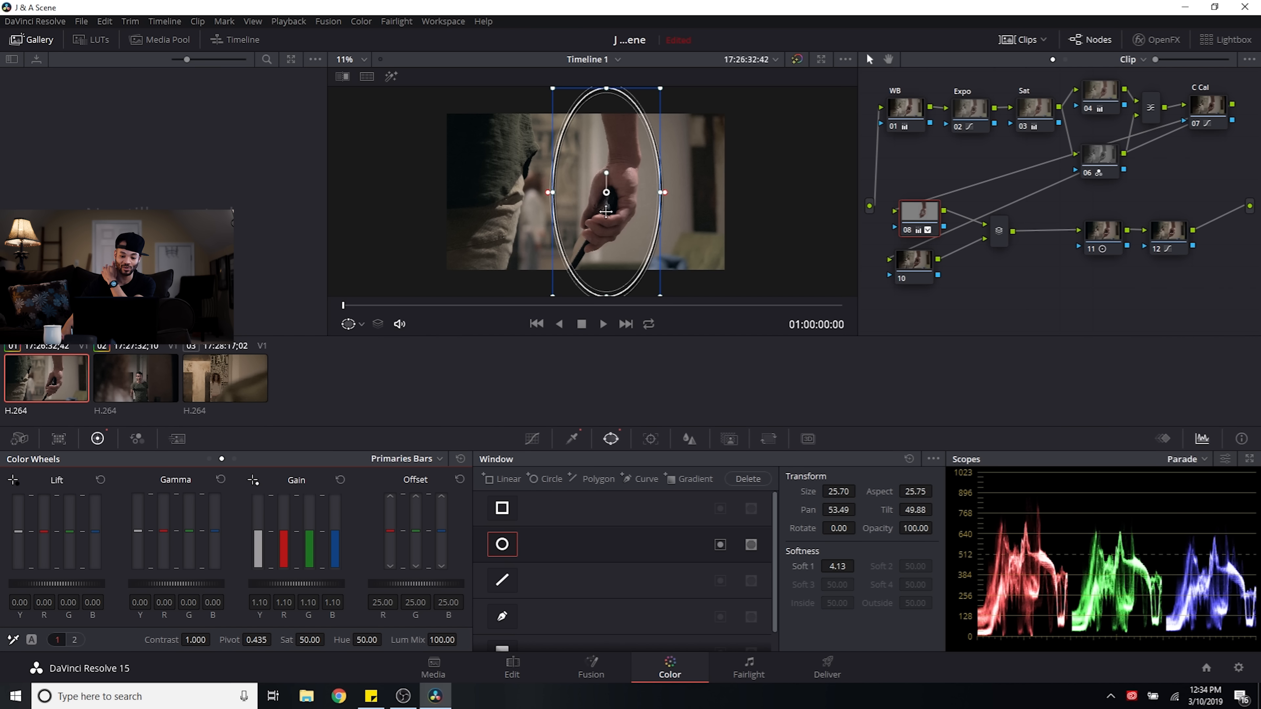
pyautogui.click(511, 547)
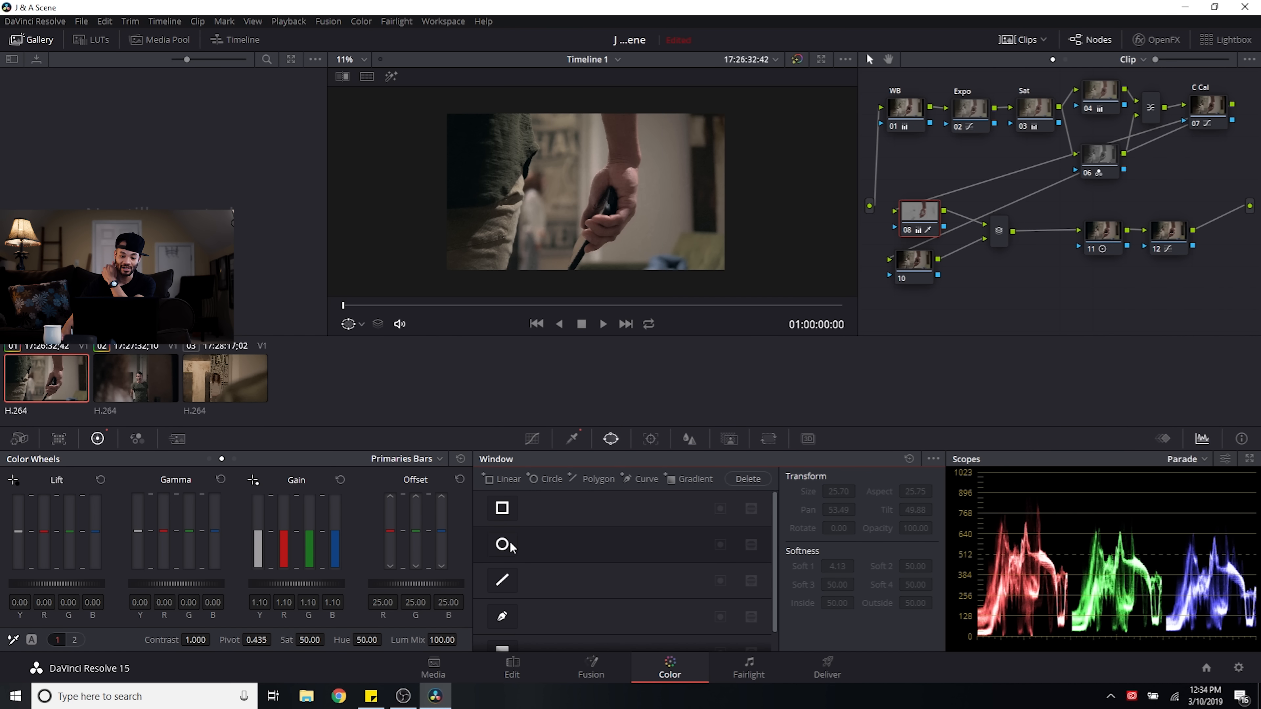
pyautogui.click(503, 620)
pyautogui.scroll(2, 649, 115)
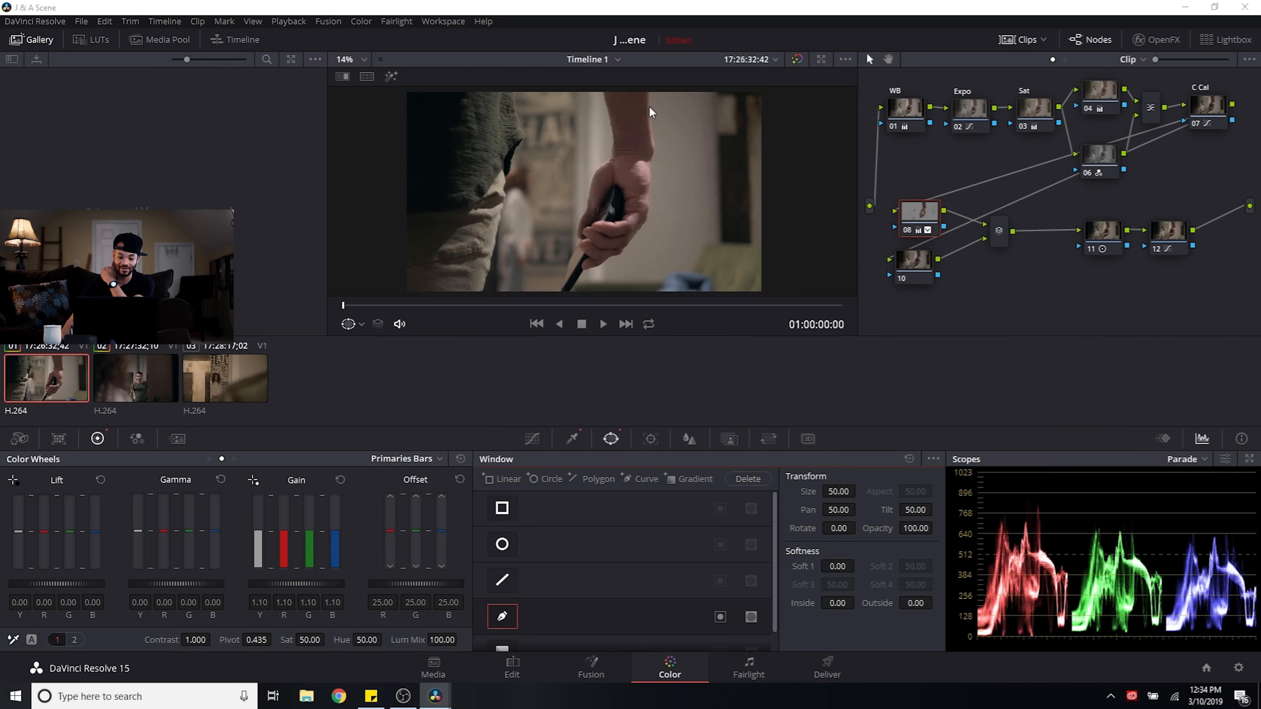
# Step: Draw the curve window's outline from the top of the forearm down the outer edge of the hand to the fingertips
pyautogui.click(648, 90)
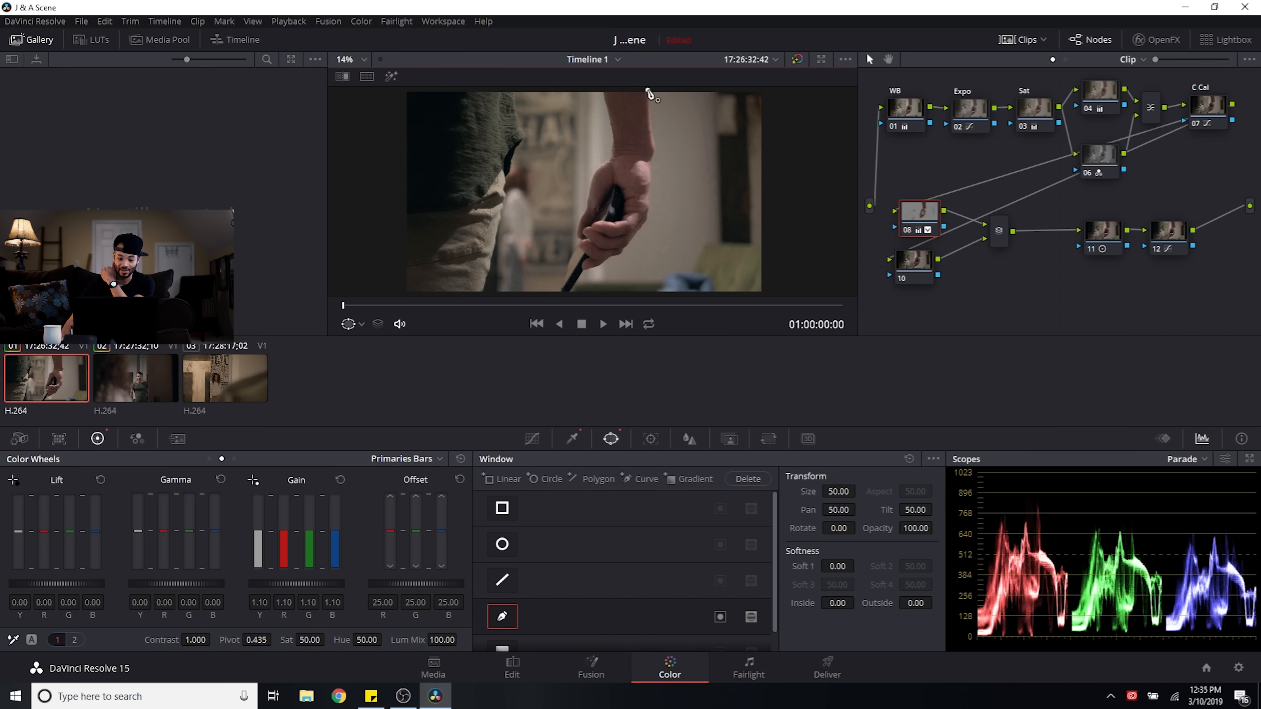
pyautogui.click(649, 137)
pyautogui.moveTo(649, 157); pyautogui.dragTo(647, 165)
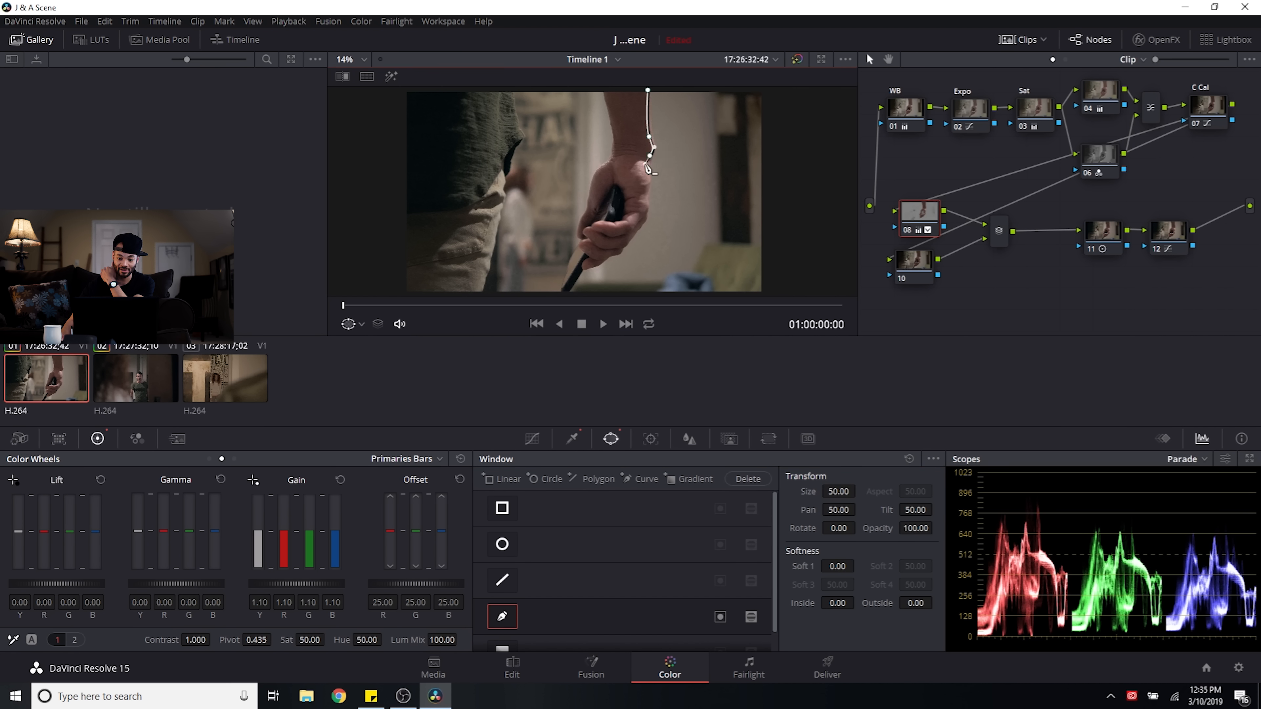
pyautogui.click(649, 179)
pyautogui.click(647, 198)
pyautogui.click(646, 213)
pyautogui.click(591, 267)
pyautogui.click(583, 262)
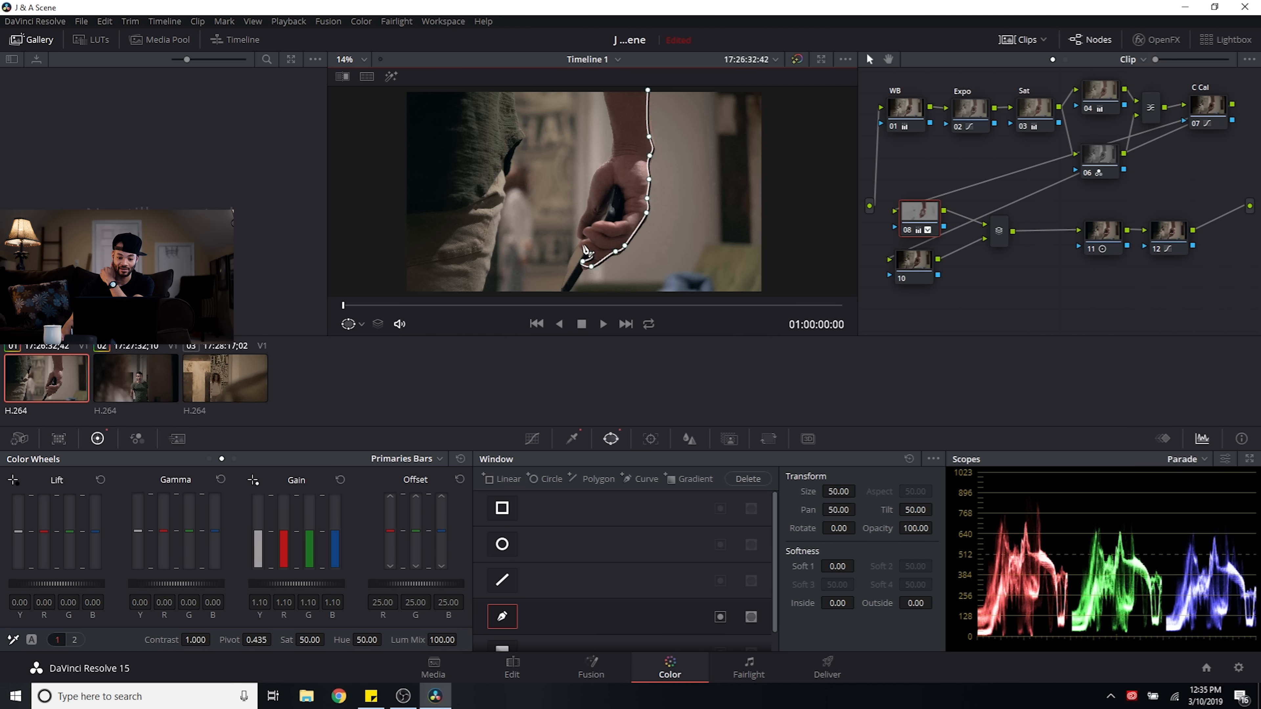
# Step: Continue the outline up the thumb side and inner forearm, and close the curve window just above the frame
pyautogui.click(583, 248)
pyautogui.click(584, 232)
pyautogui.click(594, 184)
pyautogui.click(607, 165)
pyautogui.click(618, 148)
pyautogui.scroll(-2, 612, 109)
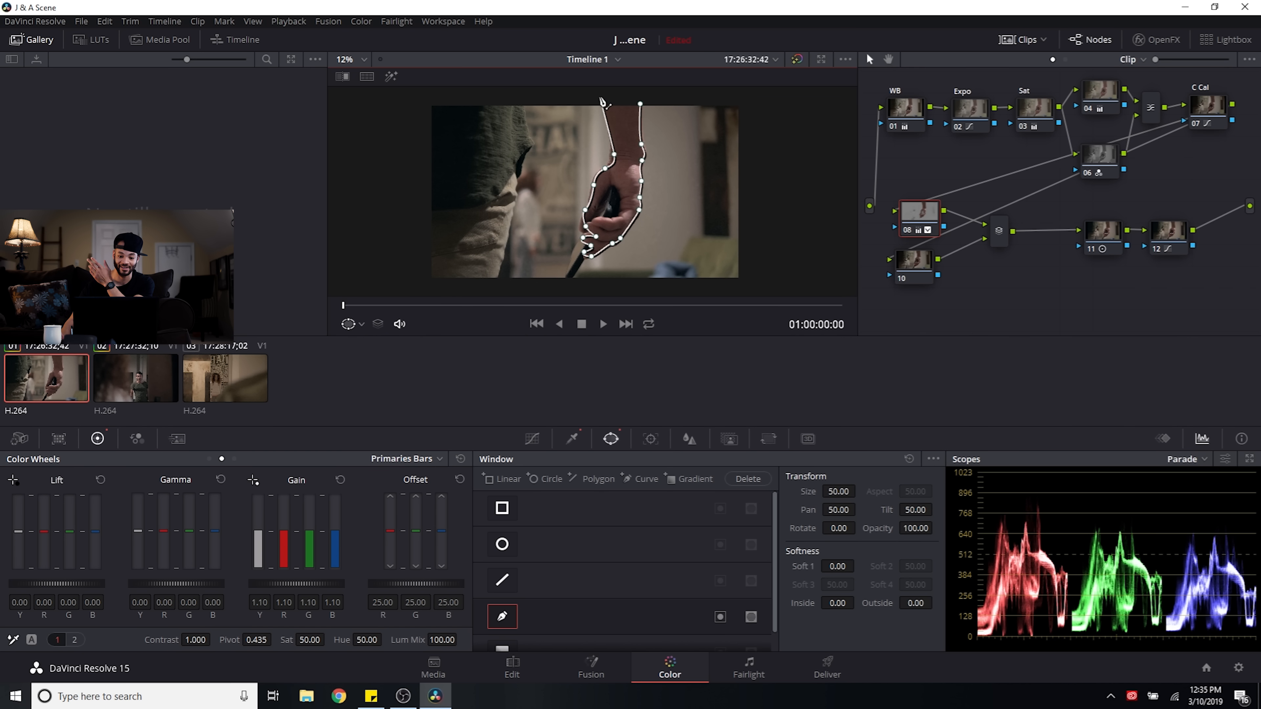
pyautogui.scroll(-1, 601, 102)
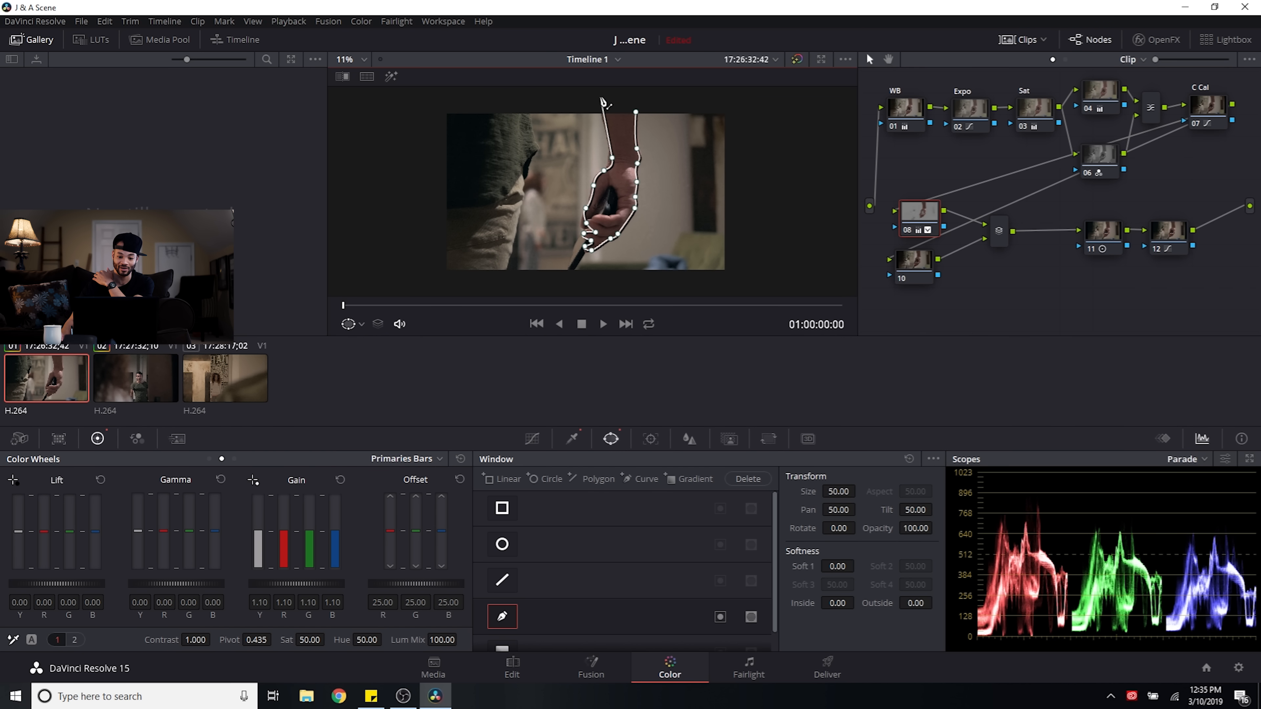
pyautogui.click(601, 102)
pyautogui.moveTo(637, 114); pyautogui.dragTo(638, 113)
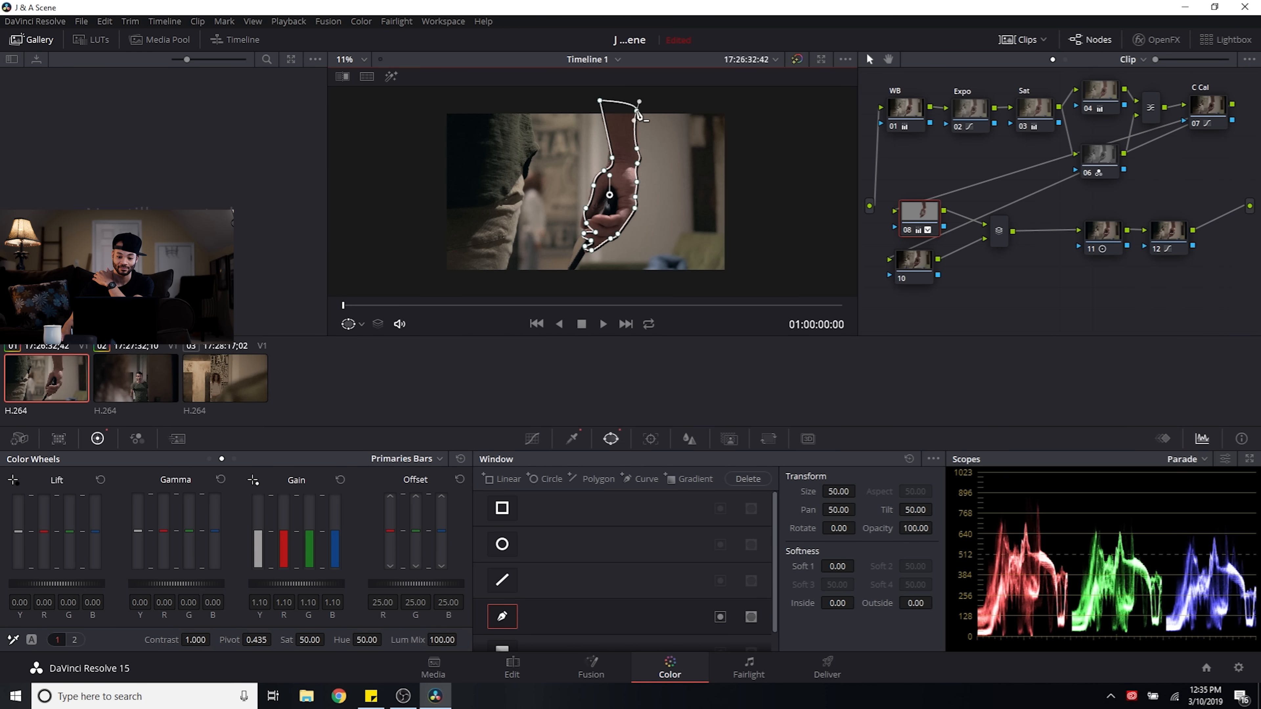
# Step: Refine the curve window's points along the wrist, thumb and fingers so the outline fits the hand more closely
pyautogui.scroll(4, 638, 116)
pyautogui.moveTo(627, 131)
pyautogui.mouseDown()
pyautogui.moveTo(629, 112)
pyautogui.moveTo(624, 130)
pyautogui.mouseUp()
pyautogui.scroll(-2, 627, 134)
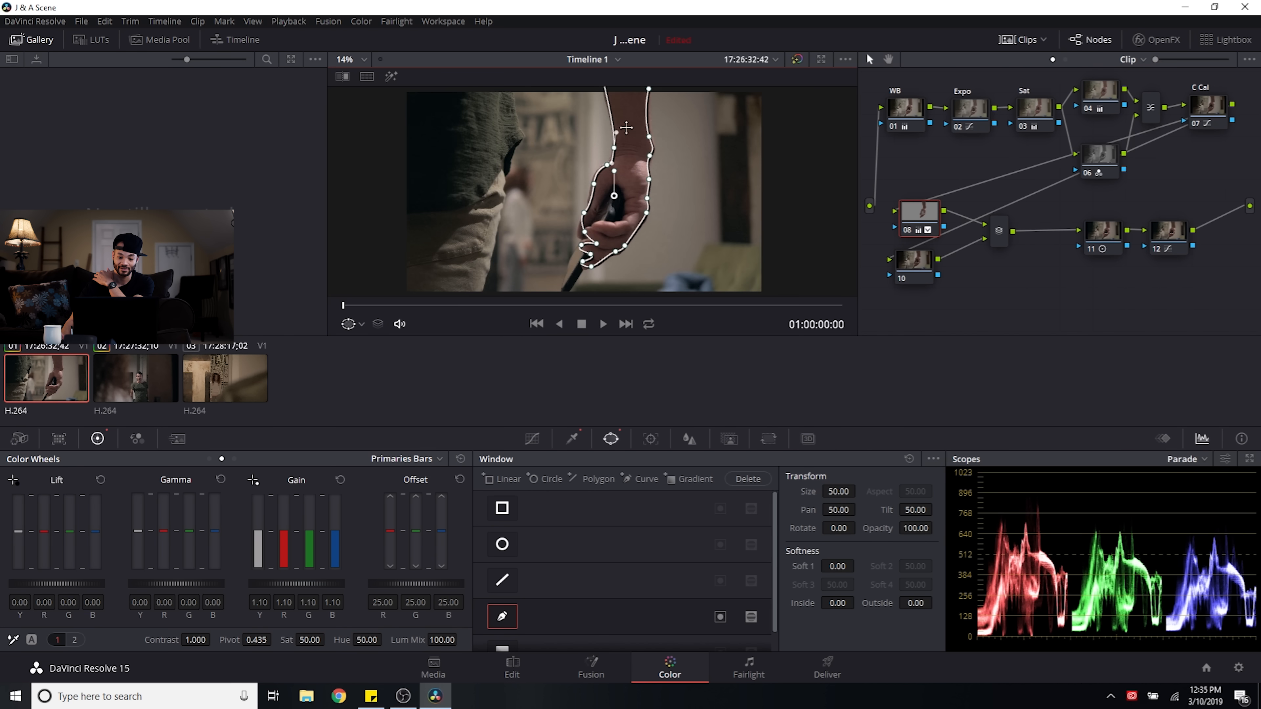
pyautogui.scroll(2, 615, 163)
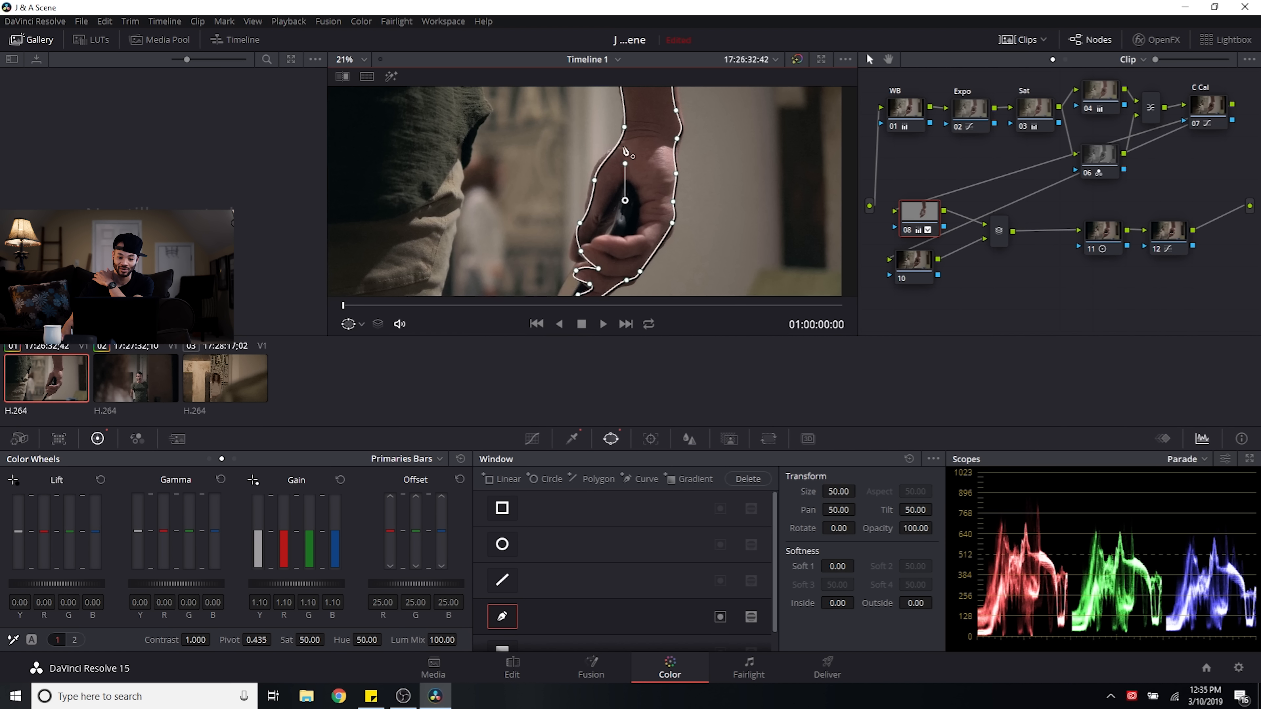
pyautogui.moveTo(616, 149); pyautogui.dragTo(621, 149)
pyautogui.moveTo(595, 182); pyautogui.dragTo(591, 187)
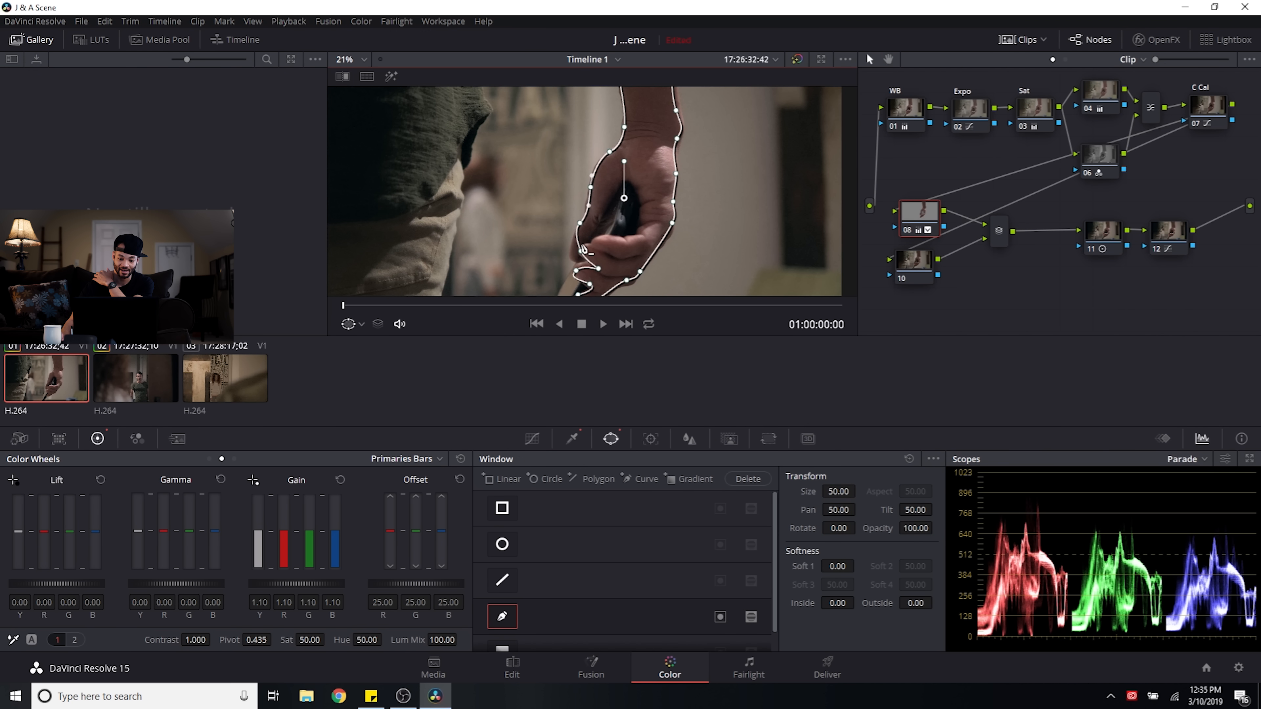
pyautogui.moveTo(581, 251); pyautogui.dragTo(573, 258)
pyautogui.scroll(-3, 715, 126)
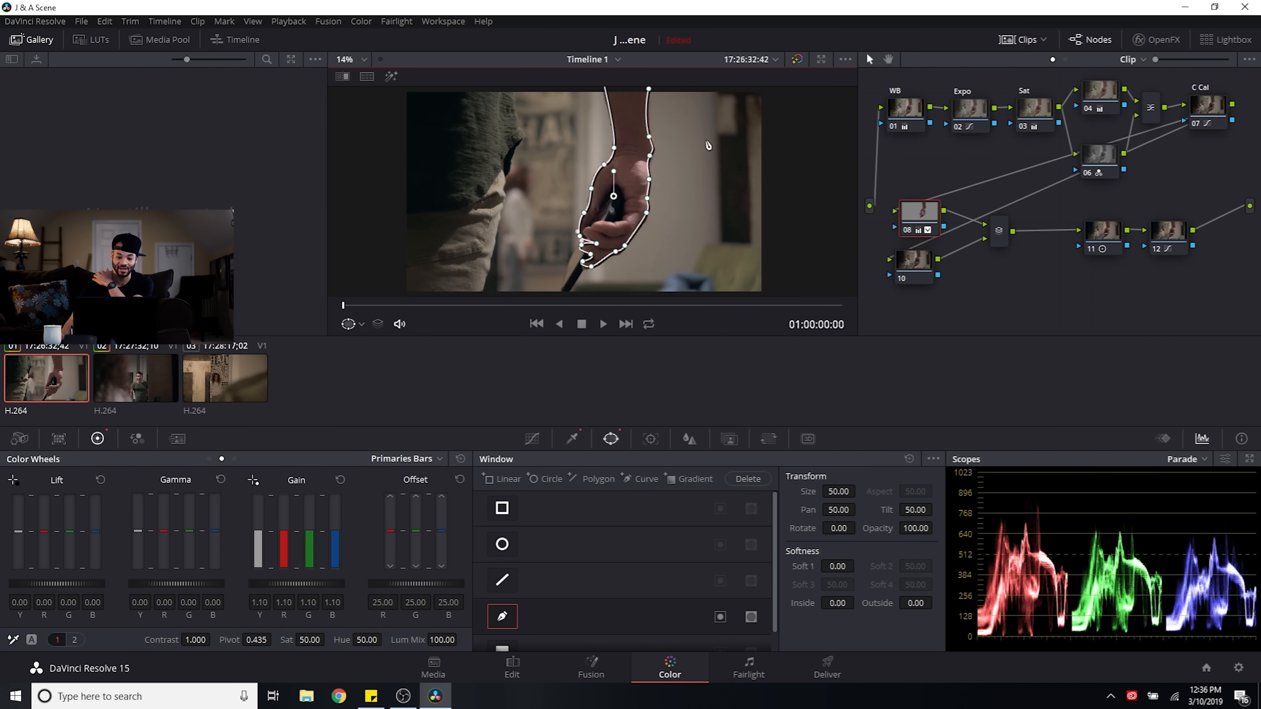
# Step: Set the curve window's Soft 1 to 1.86 in highlight view, leave that view, and compare the image with node 08 off and on
pyautogui.click(392, 76)
pyautogui.moveTo(847, 567); pyautogui.dragTo(858, 566)
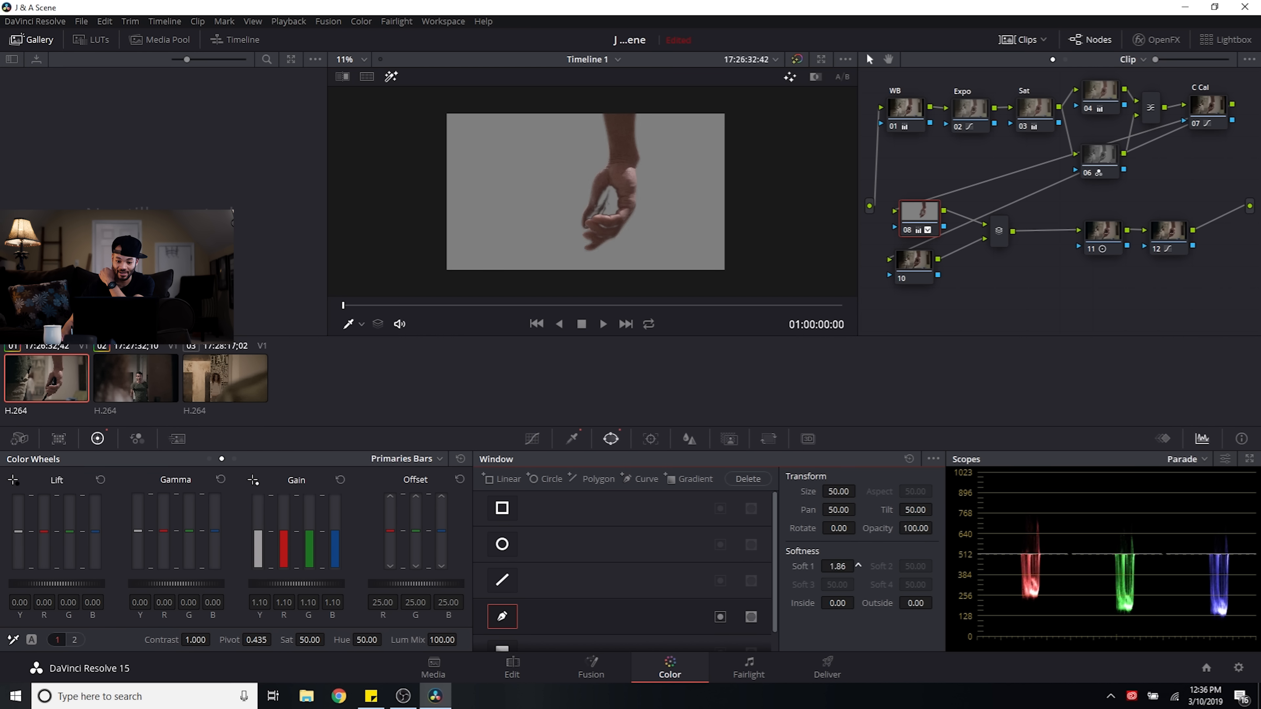
pyautogui.click(393, 77)
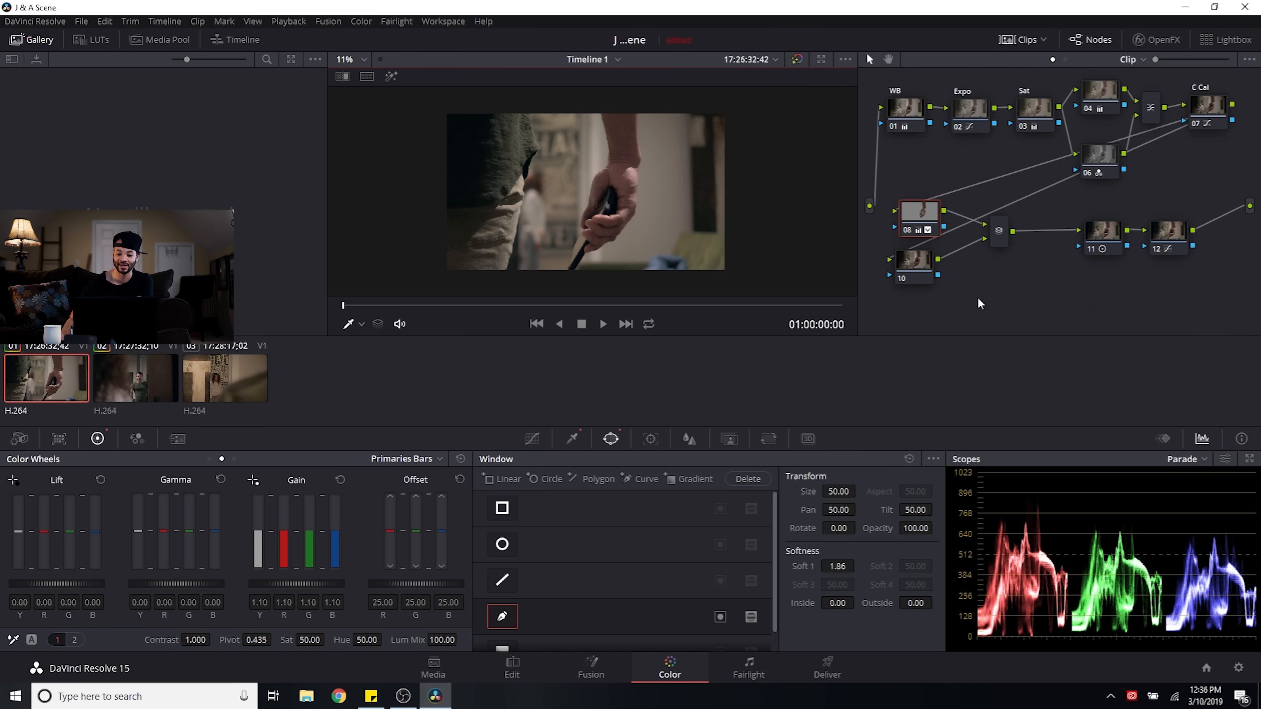
pyautogui.click(908, 229)
pyautogui.click(908, 229)
pyautogui.click(908, 229)
pyautogui.click(908, 229)
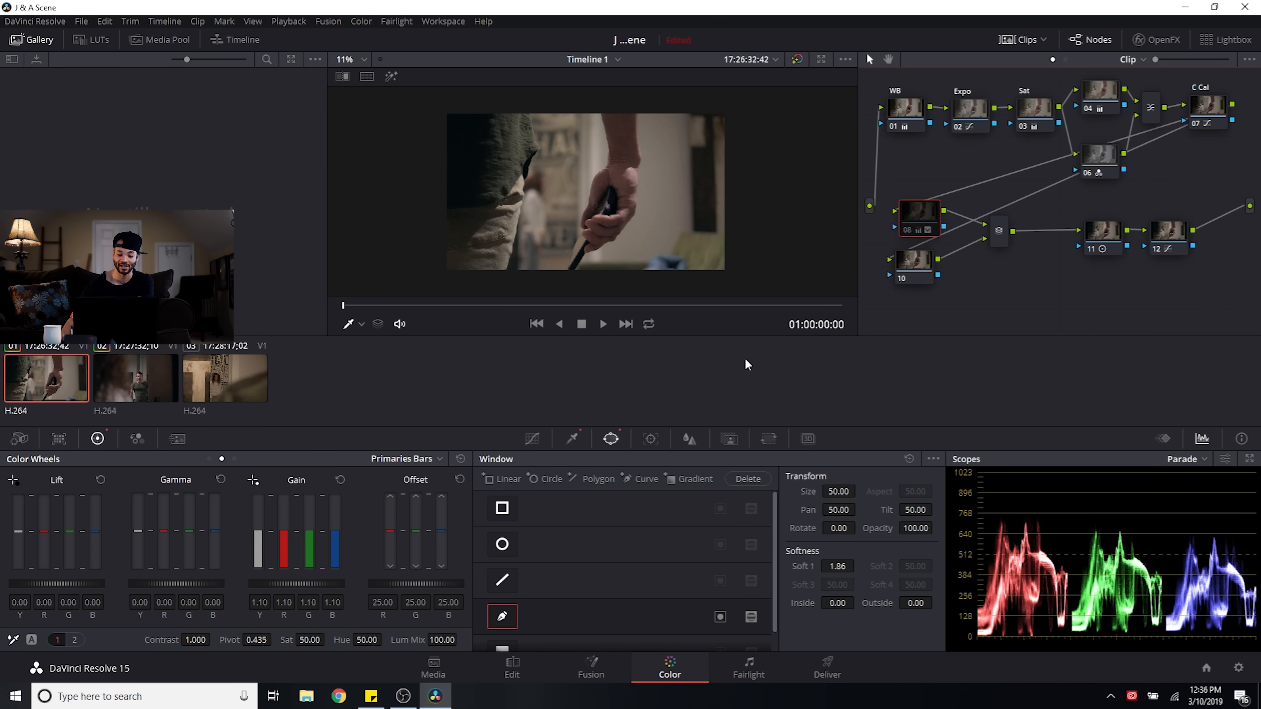
# Step: Track node 08's hand window forward through to the end of the clip
pyautogui.click(650, 439)
pyautogui.click(552, 489)
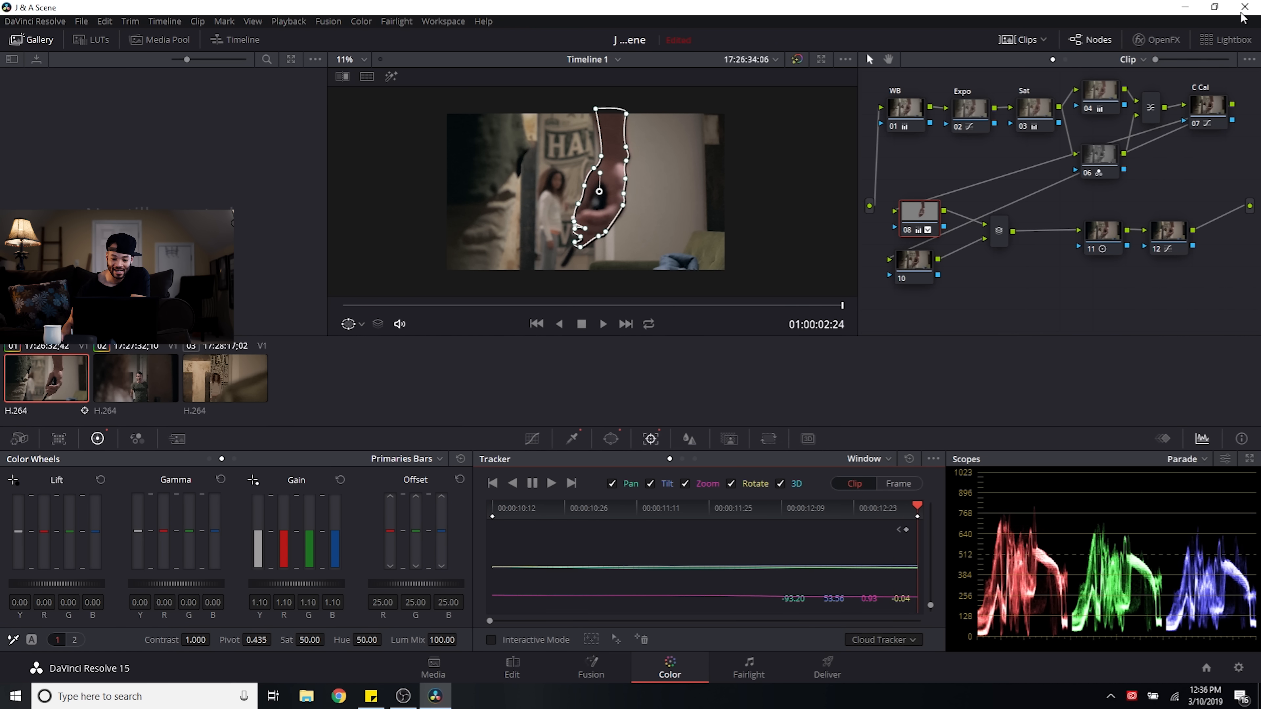
pyautogui.scroll(1, 600, 95)
pyautogui.scroll(-1, 603, 94)
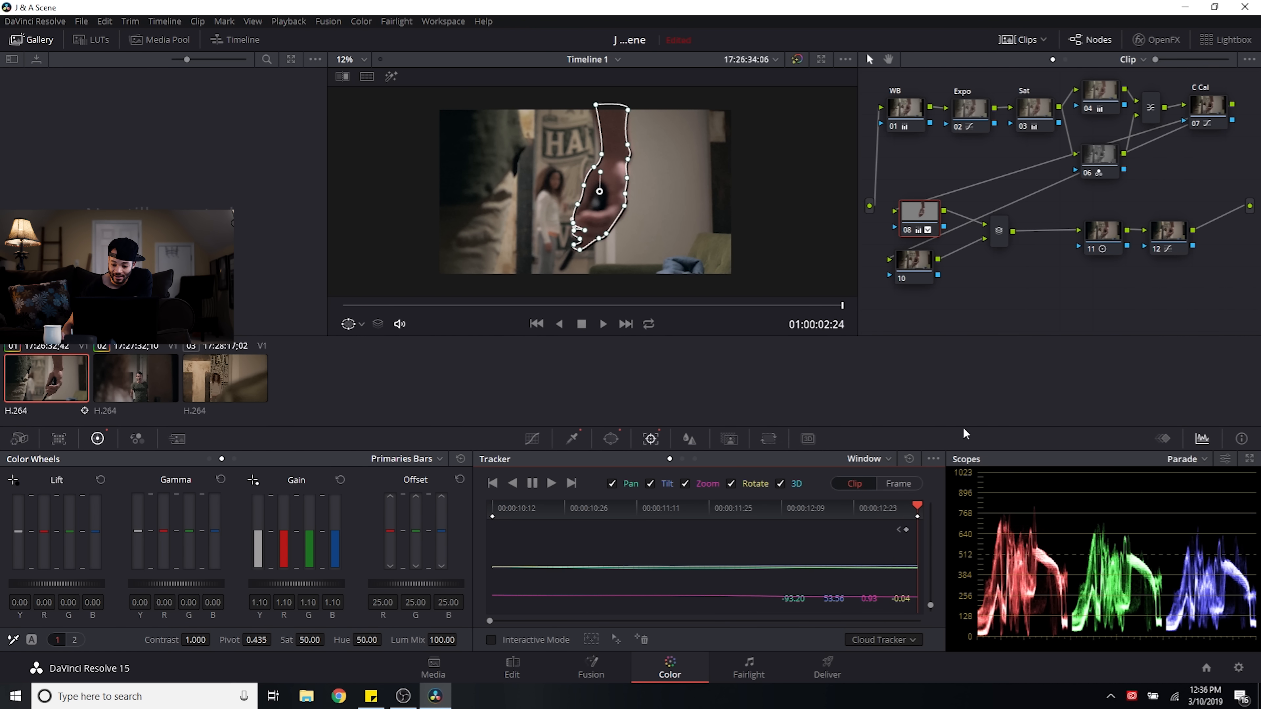
# Step: In the tracker's Frame mode, reshape the window around the forearm and hand at the clip's end, and scrub through the track to check it
pyautogui.click(894, 488)
pyautogui.click(856, 484)
pyautogui.click(899, 484)
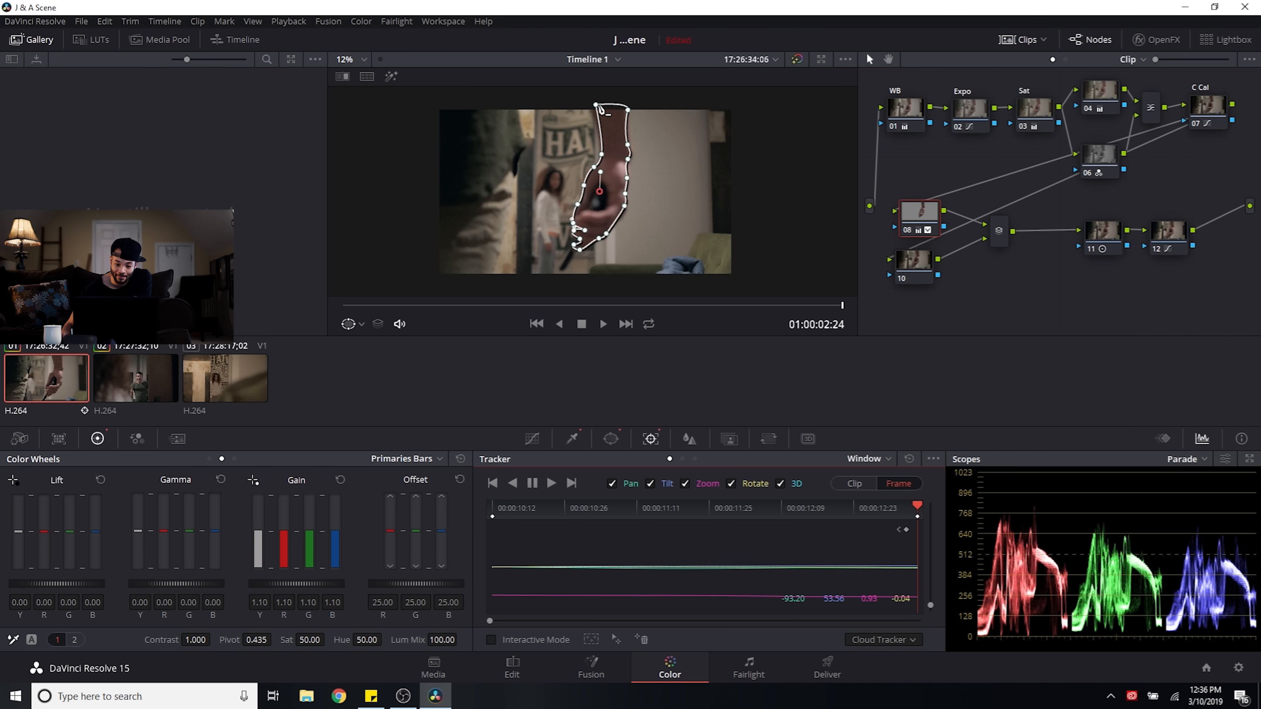
pyautogui.moveTo(596, 104); pyautogui.dragTo(631, 152)
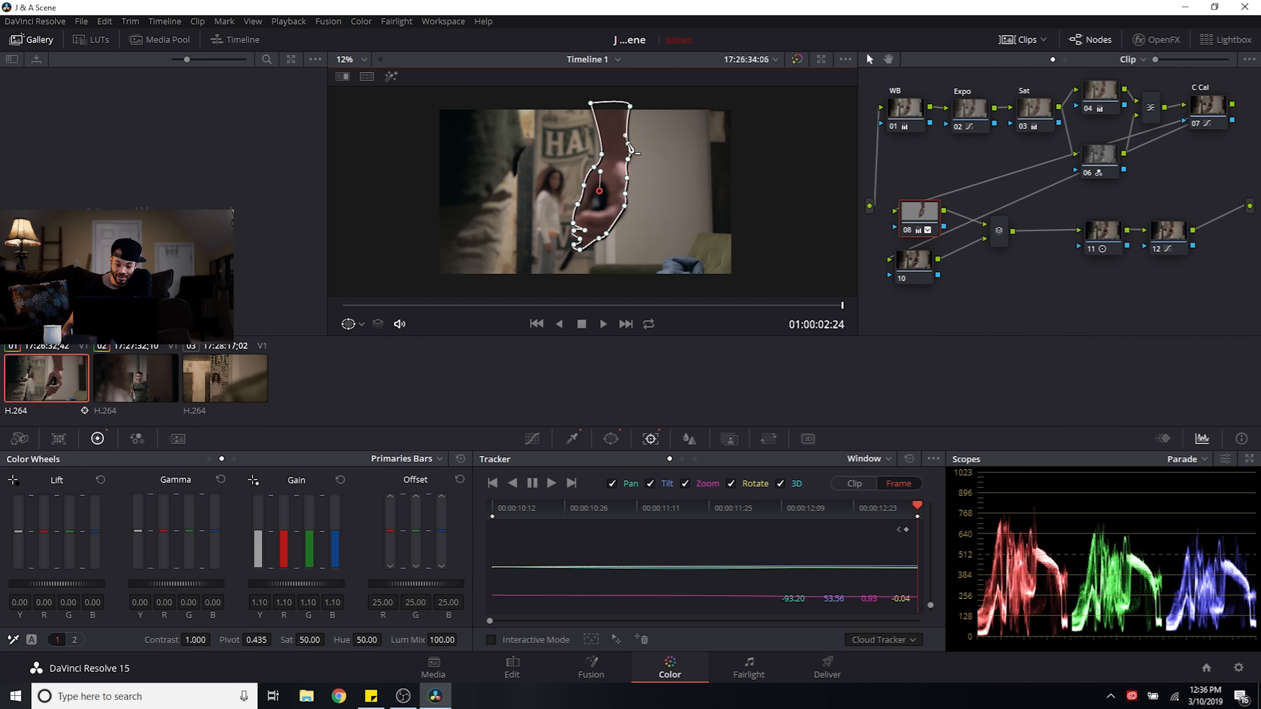
pyautogui.moveTo(624, 207); pyautogui.dragTo(622, 211)
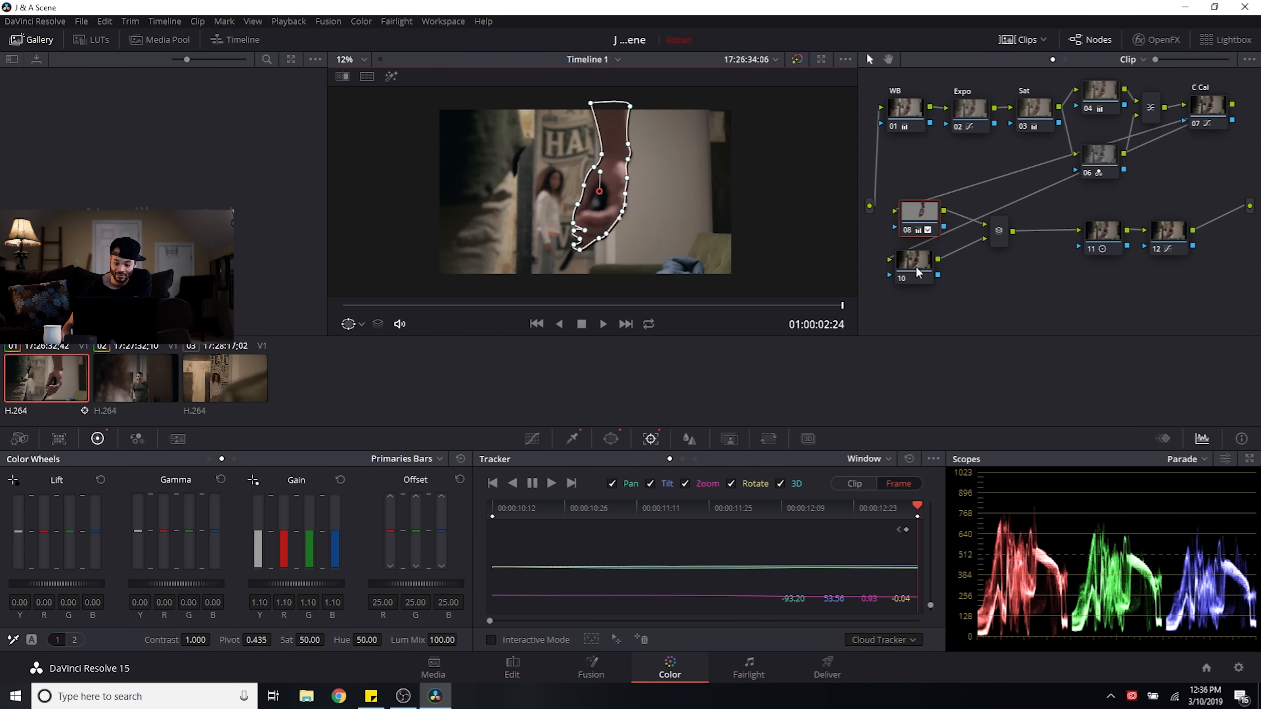
pyautogui.moveTo(918, 507); pyautogui.dragTo(505, 517)
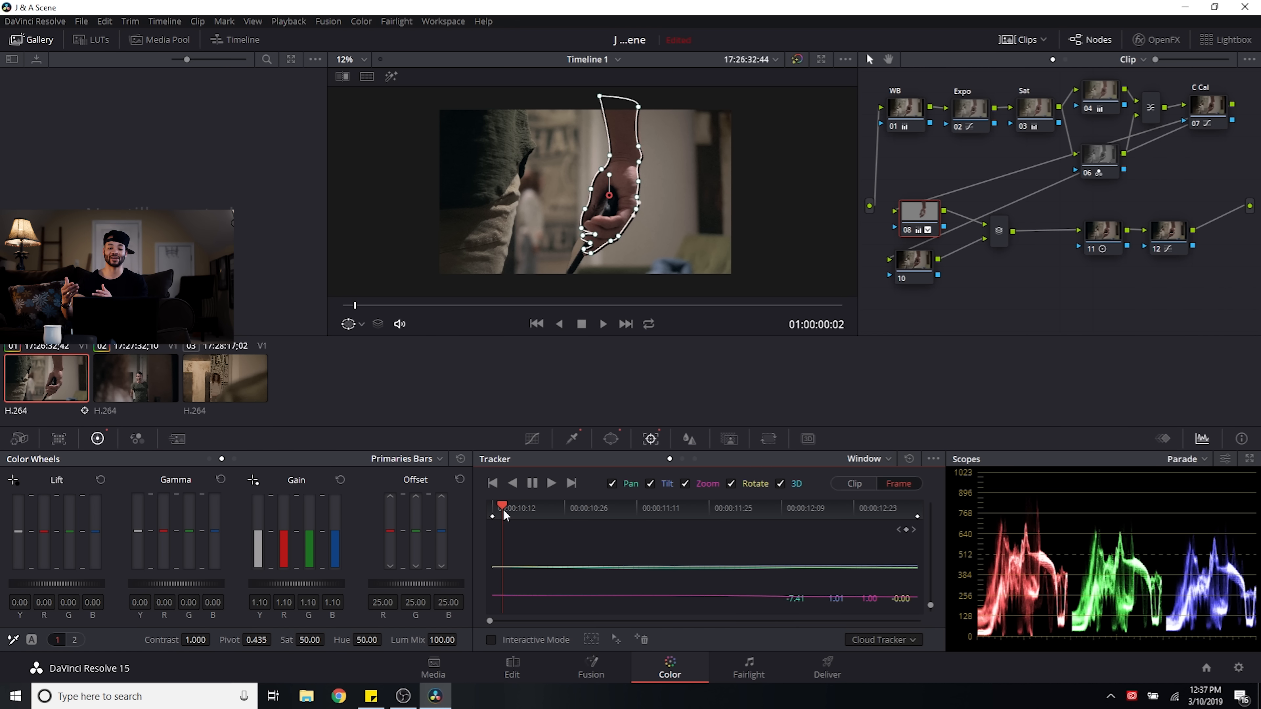
pyautogui.moveTo(489, 508); pyautogui.dragTo(913, 530)
# Step: Near the clip's start, add a circular window to node 10 and stretch it into a tall oval, size about 39.6 and aspect about 39.6
pyautogui.click(920, 266)
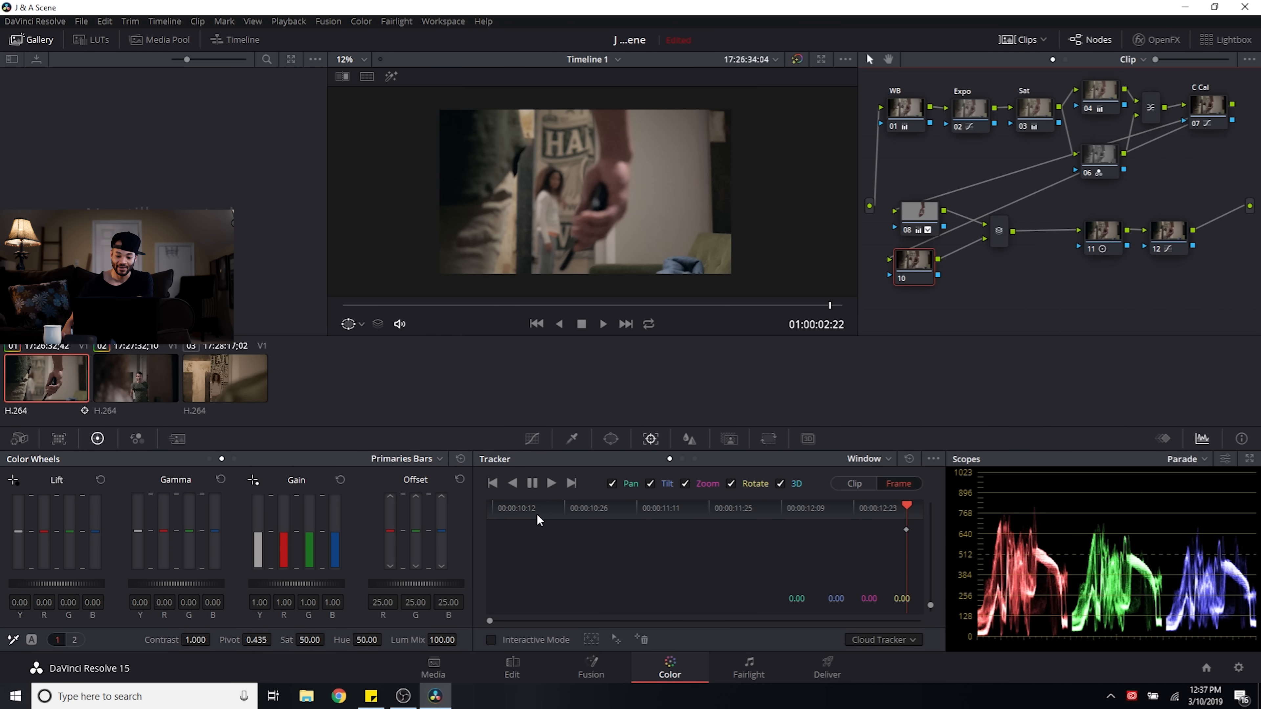
pyautogui.click(498, 508)
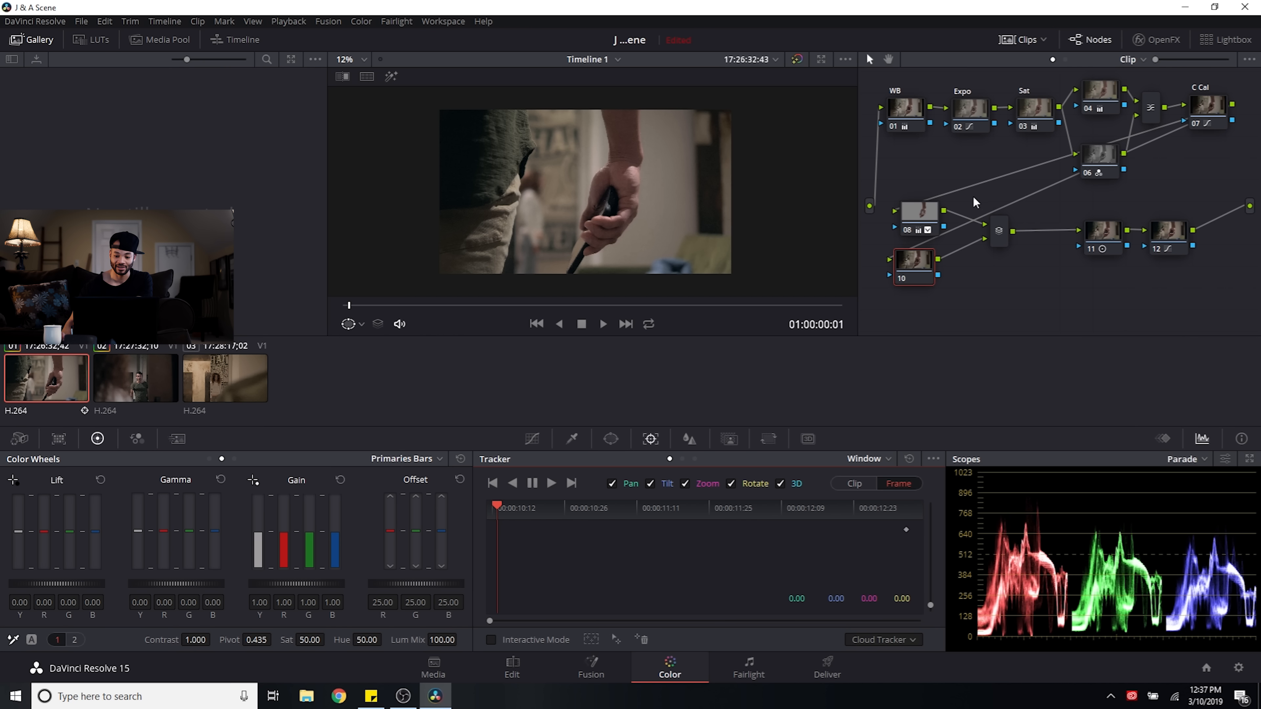
pyautogui.click(918, 274)
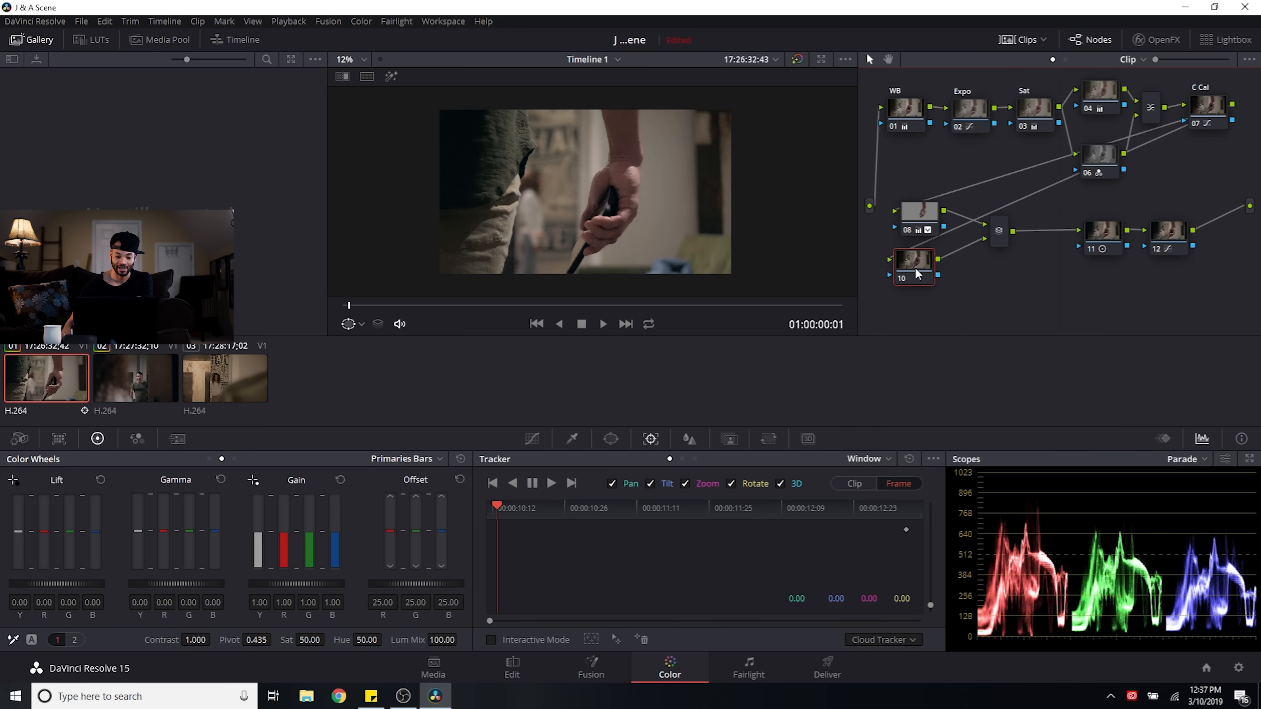
pyautogui.click(610, 439)
pyautogui.scroll(-1, 615, 272)
pyautogui.click(514, 553)
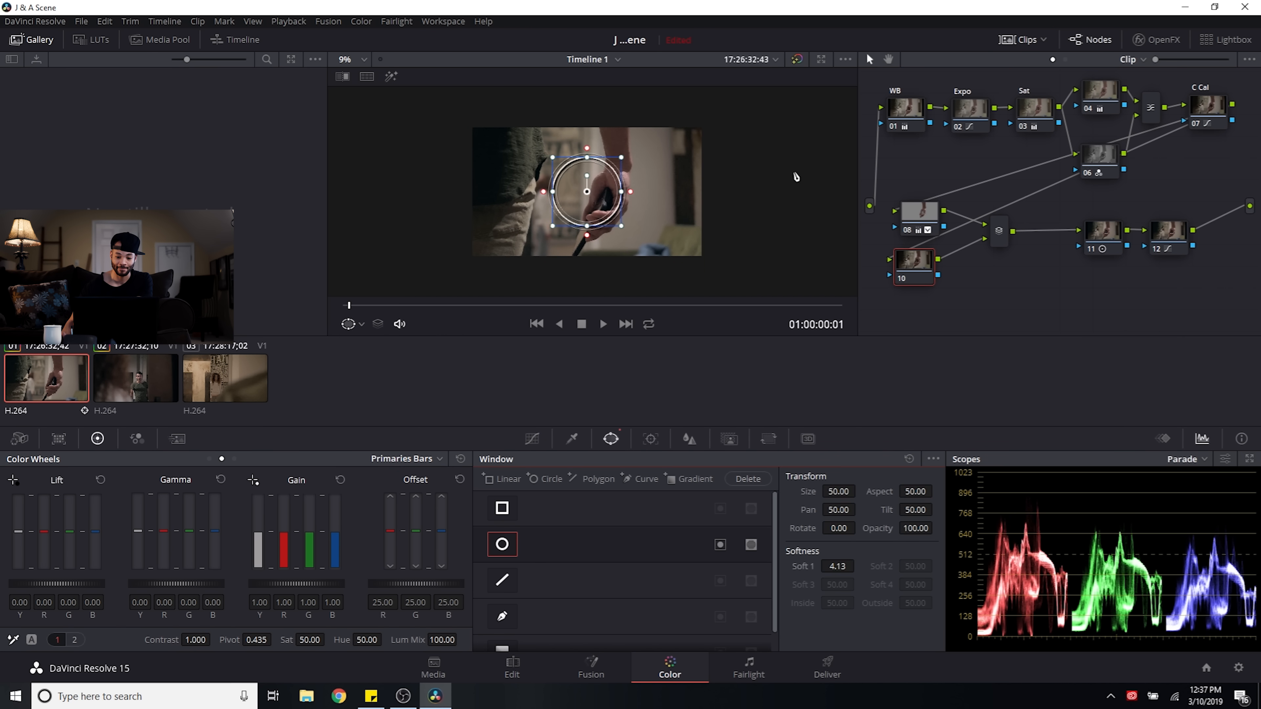
pyautogui.moveTo(621, 227); pyautogui.dragTo(671, 275)
pyautogui.moveTo(670, 192); pyautogui.dragTo(656, 201)
pyautogui.moveTo(654, 276); pyautogui.dragTo(696, 295)
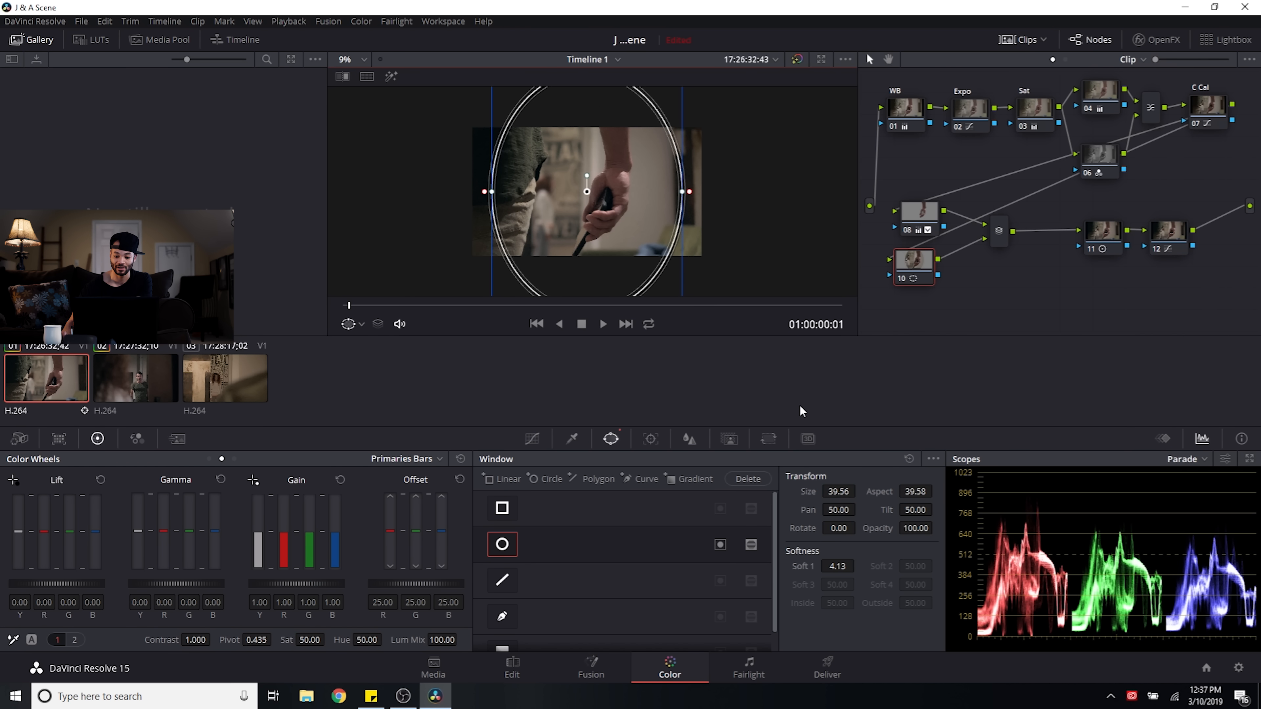
# Step: Set the oval window's Soft 1 to 50.25 and shift it to about pan 47.98 and tilt 49.73
pyautogui.moveTo(837, 567); pyautogui.dragTo(911, 568)
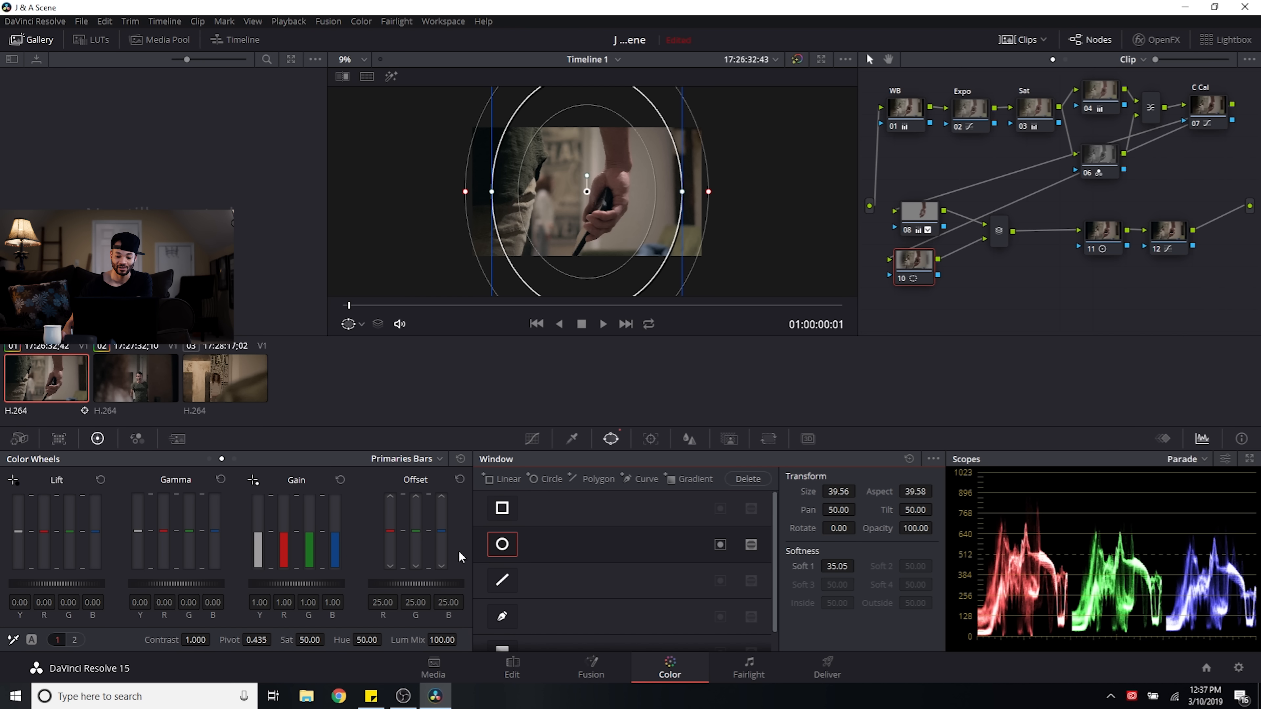
pyautogui.moveTo(658, 222); pyautogui.dragTo(651, 217)
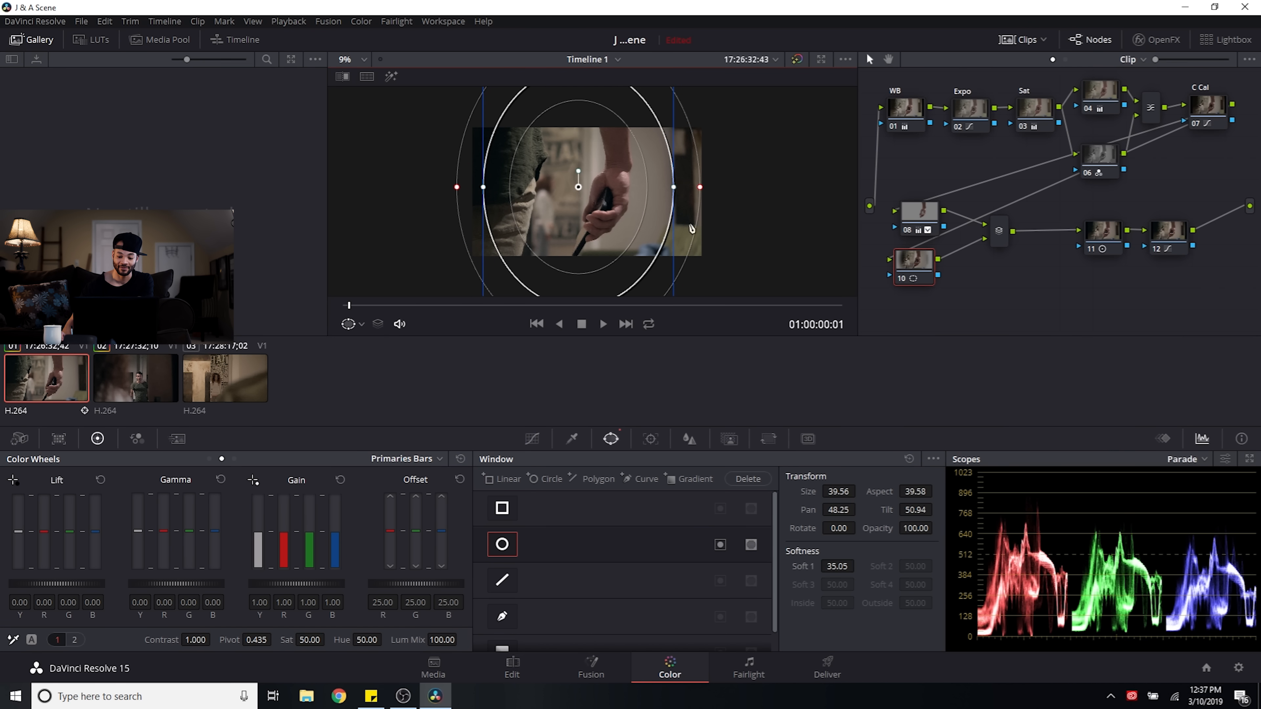
pyautogui.moveTo(847, 567); pyautogui.dragTo(858, 566)
pyautogui.moveTo(615, 165); pyautogui.dragTo(611, 169)
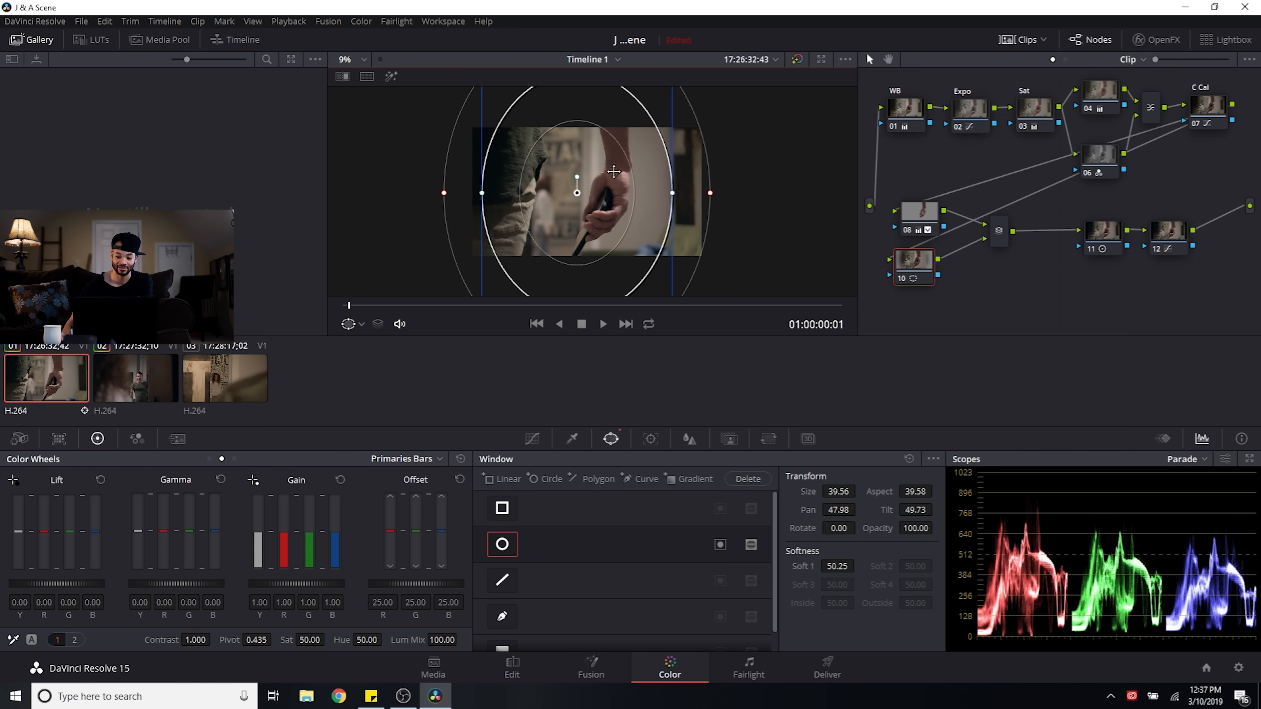
pyautogui.scroll(2, 588, 181)
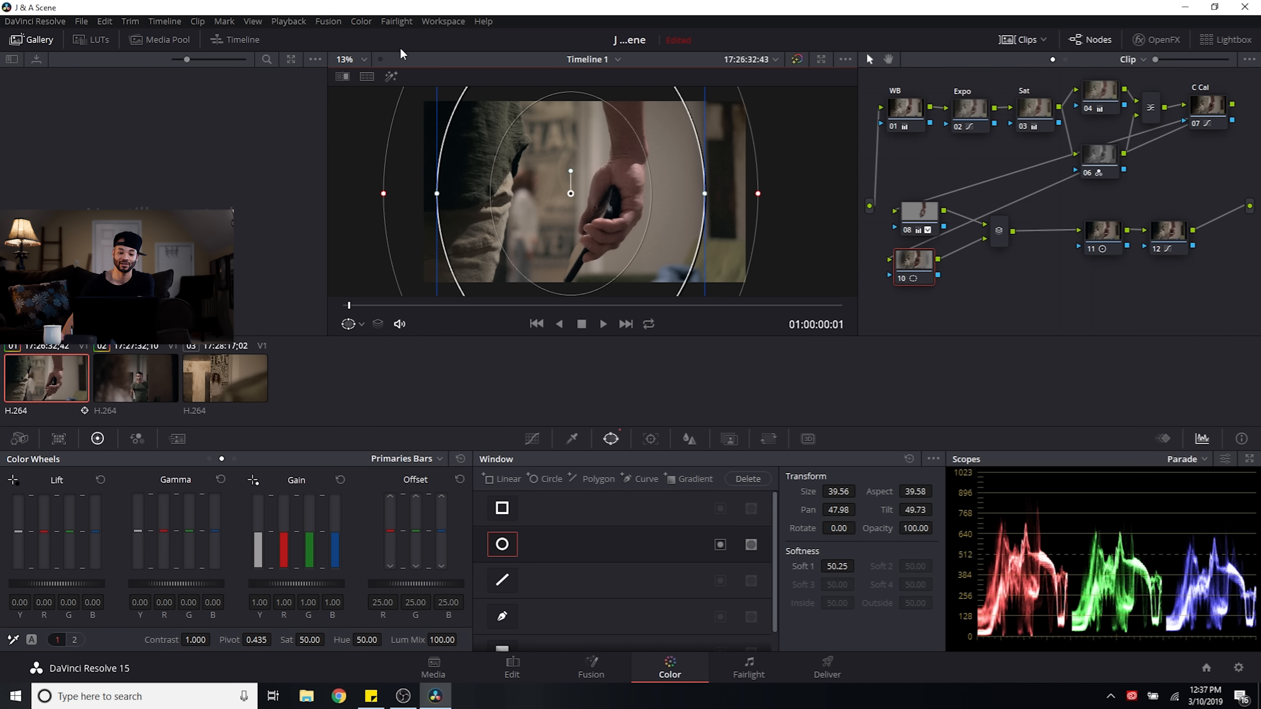
# Step: Invert node 10's oval window in highlight view so it selects the frame's outer area, and turn off the highlight view
pyautogui.click(391, 76)
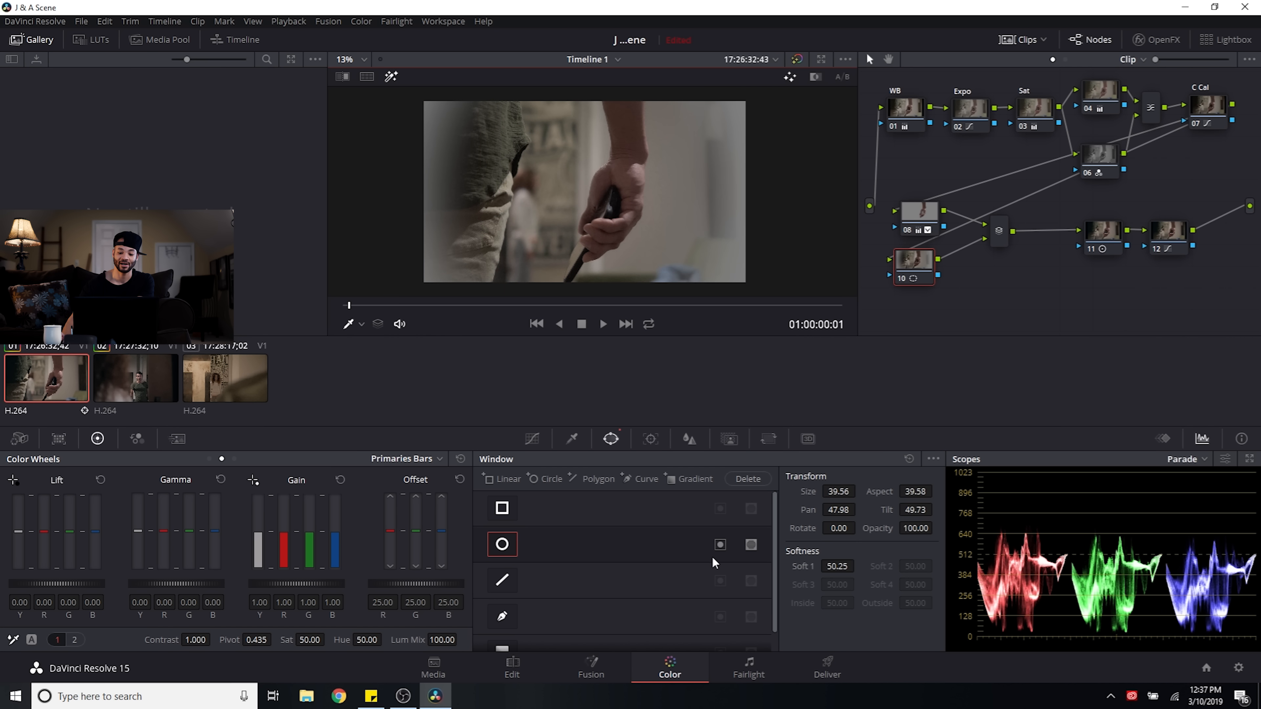
pyautogui.click(720, 545)
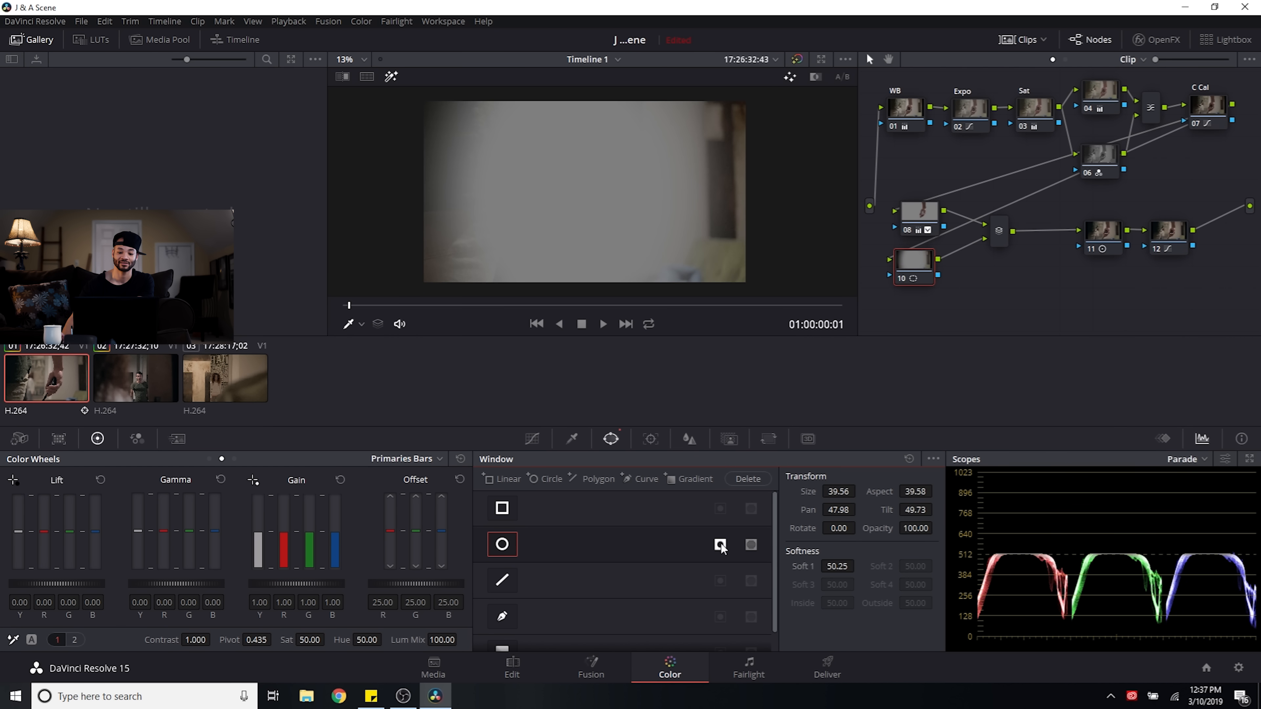
pyautogui.click(389, 78)
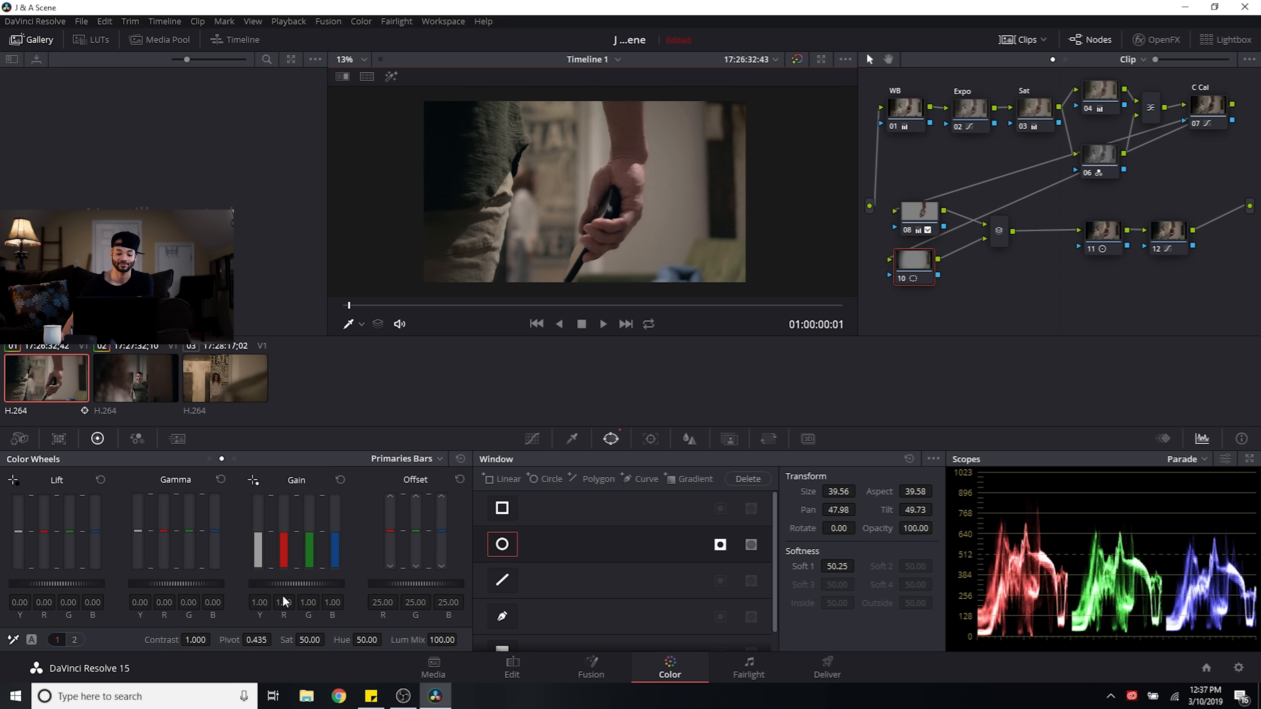
# Step: Lower node 10's gain to 0.87 and adjust its oval window to about pan 46.64, tilt 50.02 and Soft 1 39.36
pyautogui.moveTo(303, 583); pyautogui.dragTo(281, 583)
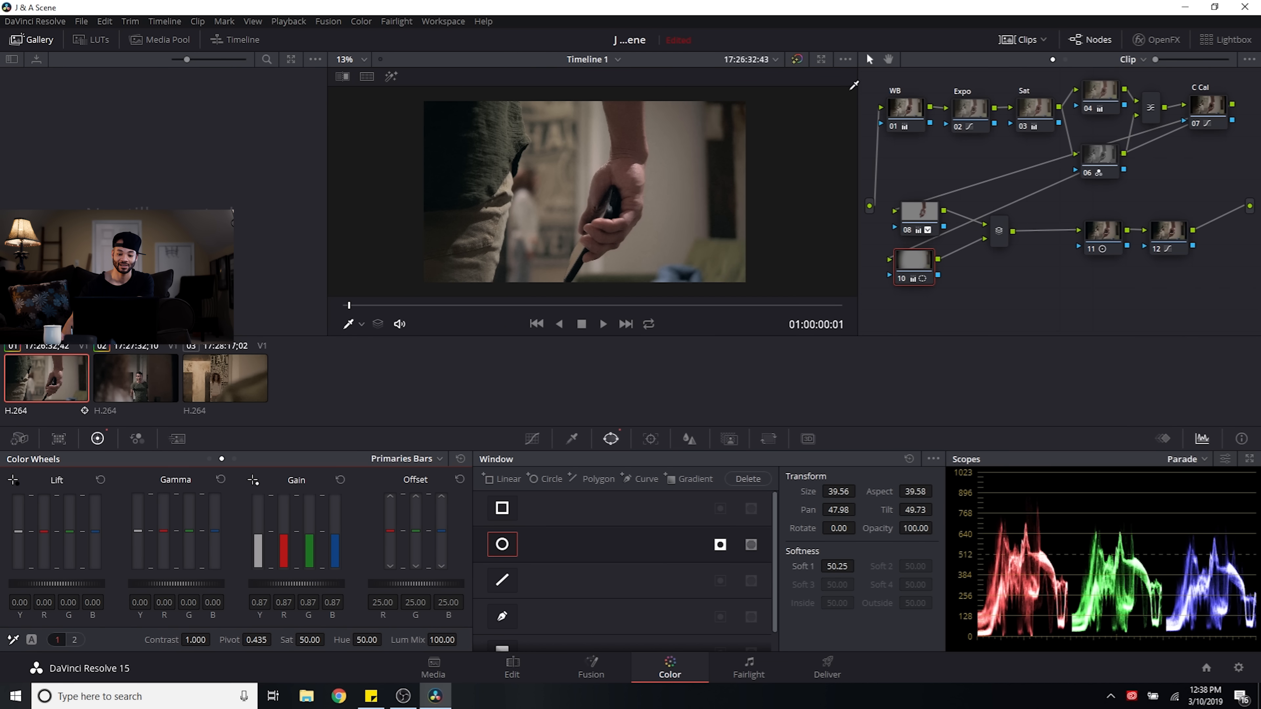
pyautogui.click(578, 552)
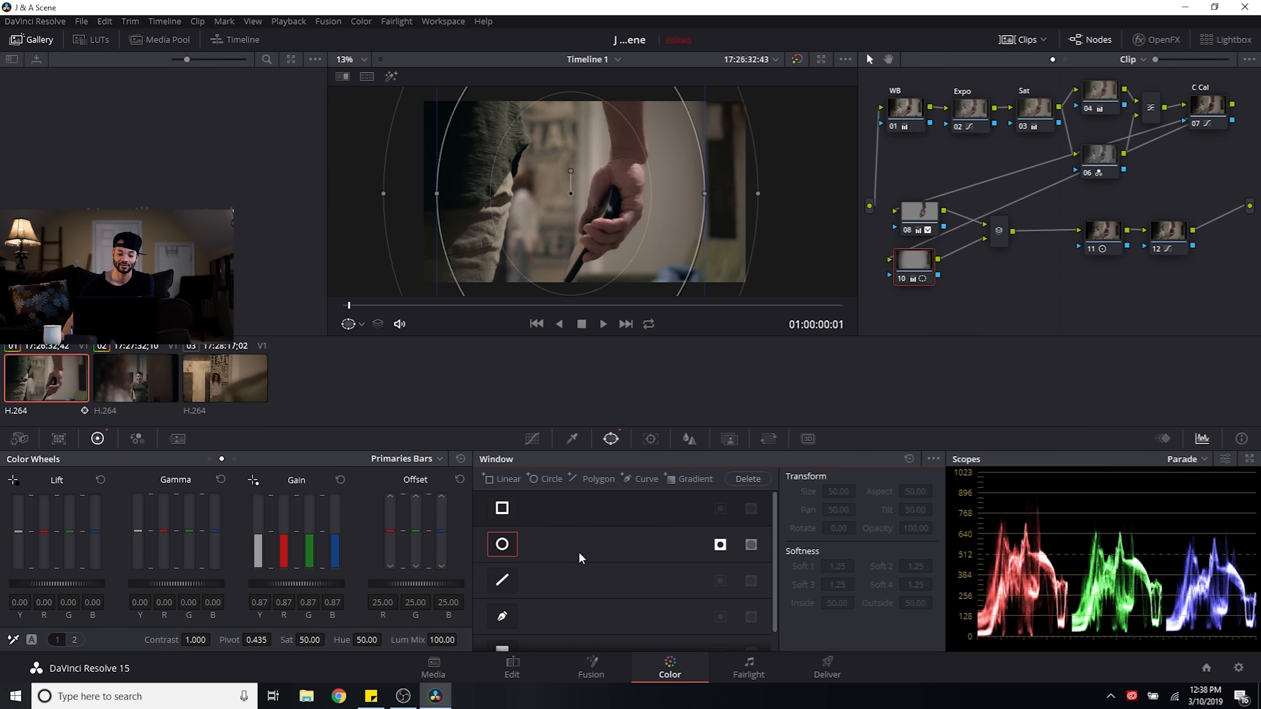
pyautogui.moveTo(660, 149); pyautogui.dragTo(635, 152)
pyautogui.scroll(-2, 662, 184)
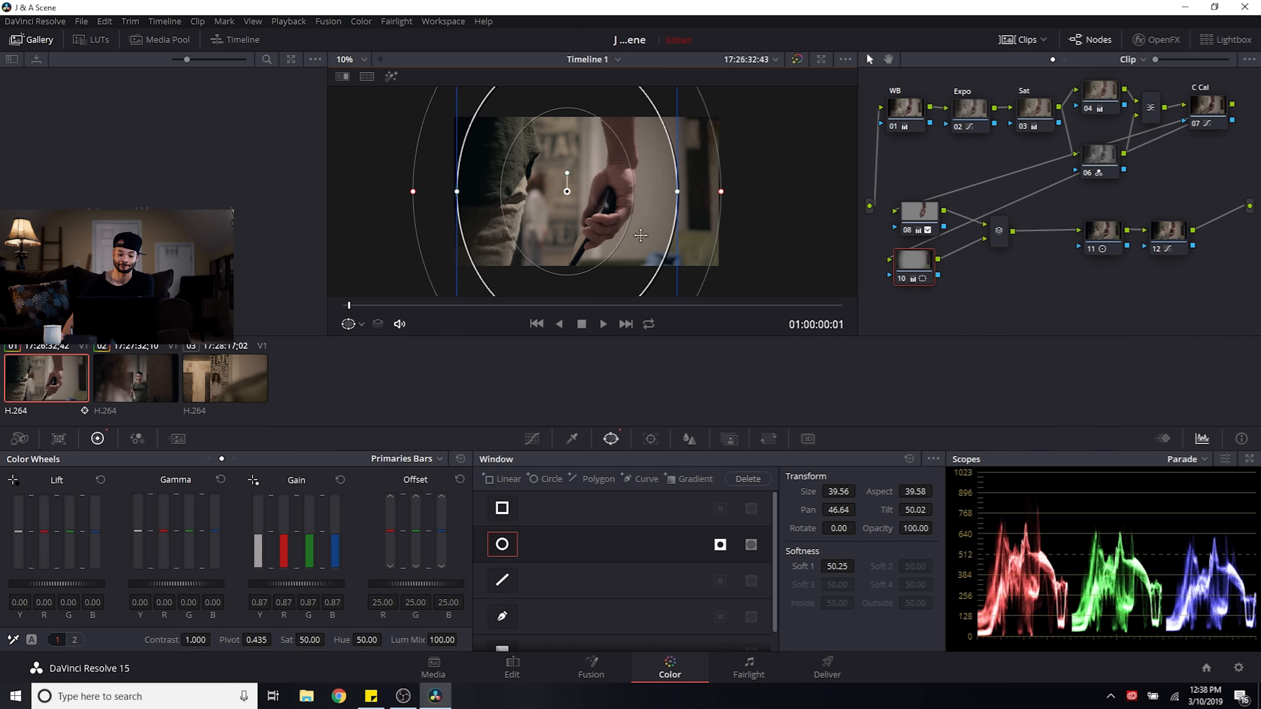
pyautogui.scroll(-1, 765, 144)
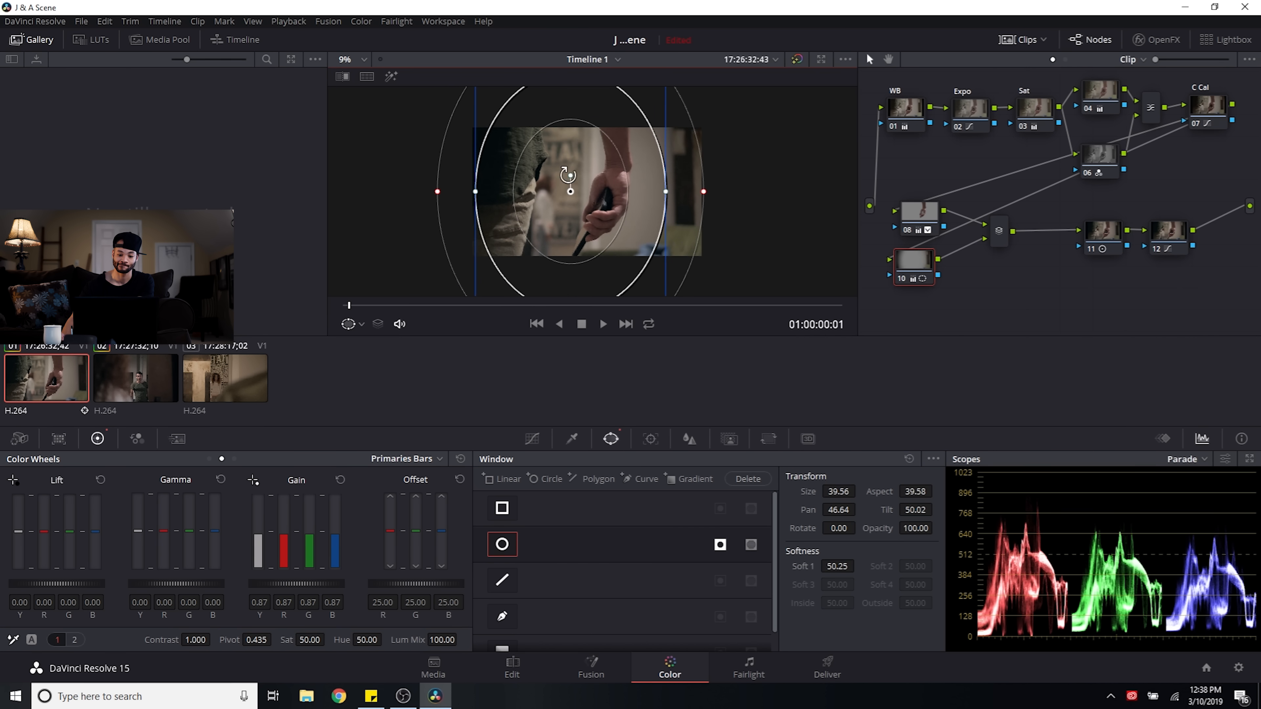
pyautogui.scroll(-1, 687, 304)
pyautogui.moveTo(650, 295); pyautogui.dragTo(653, 298)
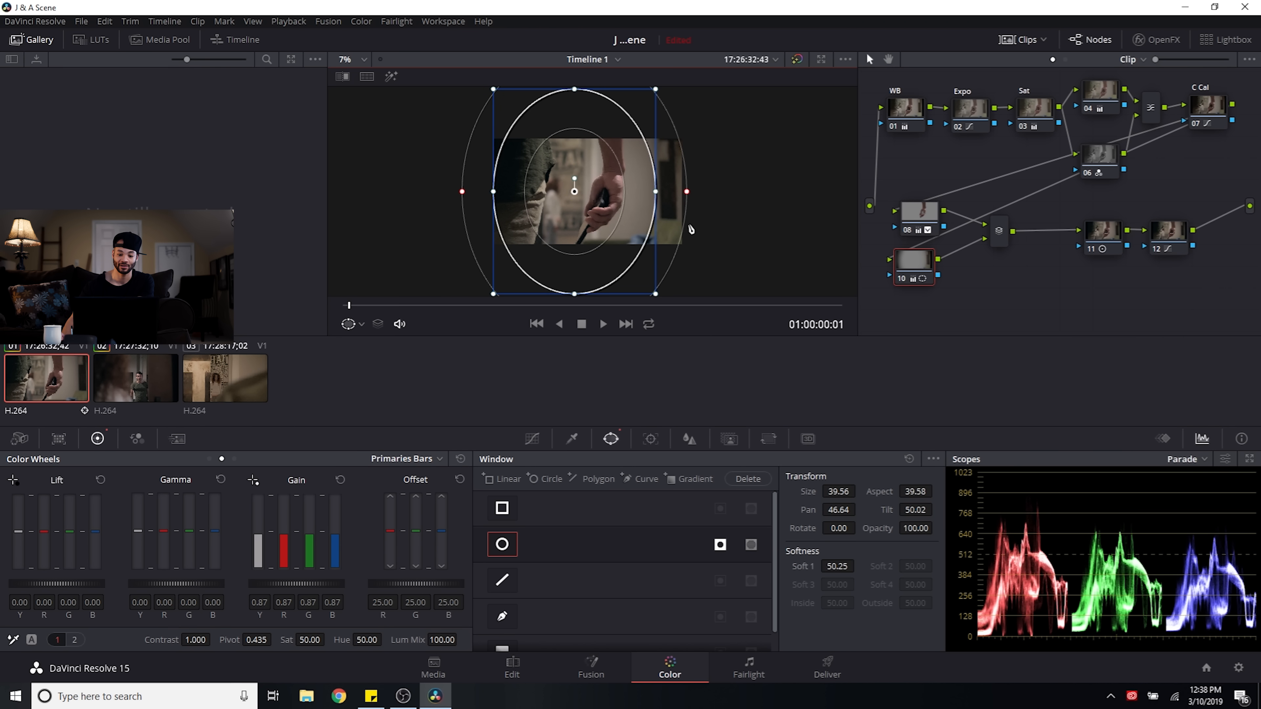
pyautogui.moveTo(688, 199); pyautogui.dragTo(678, 200)
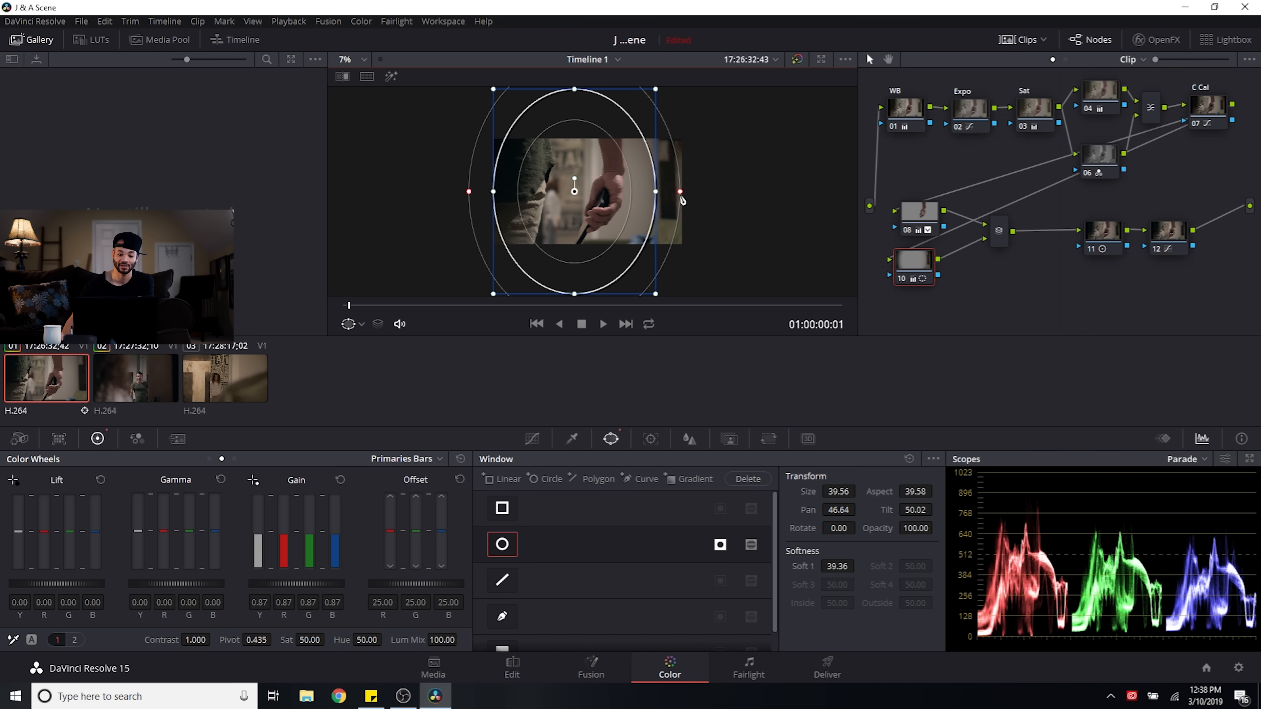
pyautogui.scroll(1, 684, 200)
pyautogui.scroll(1, 683, 201)
# Step: Darken node 10 further with lift at -0.02, gamma at -0.03 and gain at 0.82
pyautogui.click(919, 212)
pyautogui.click(912, 260)
pyautogui.click(532, 439)
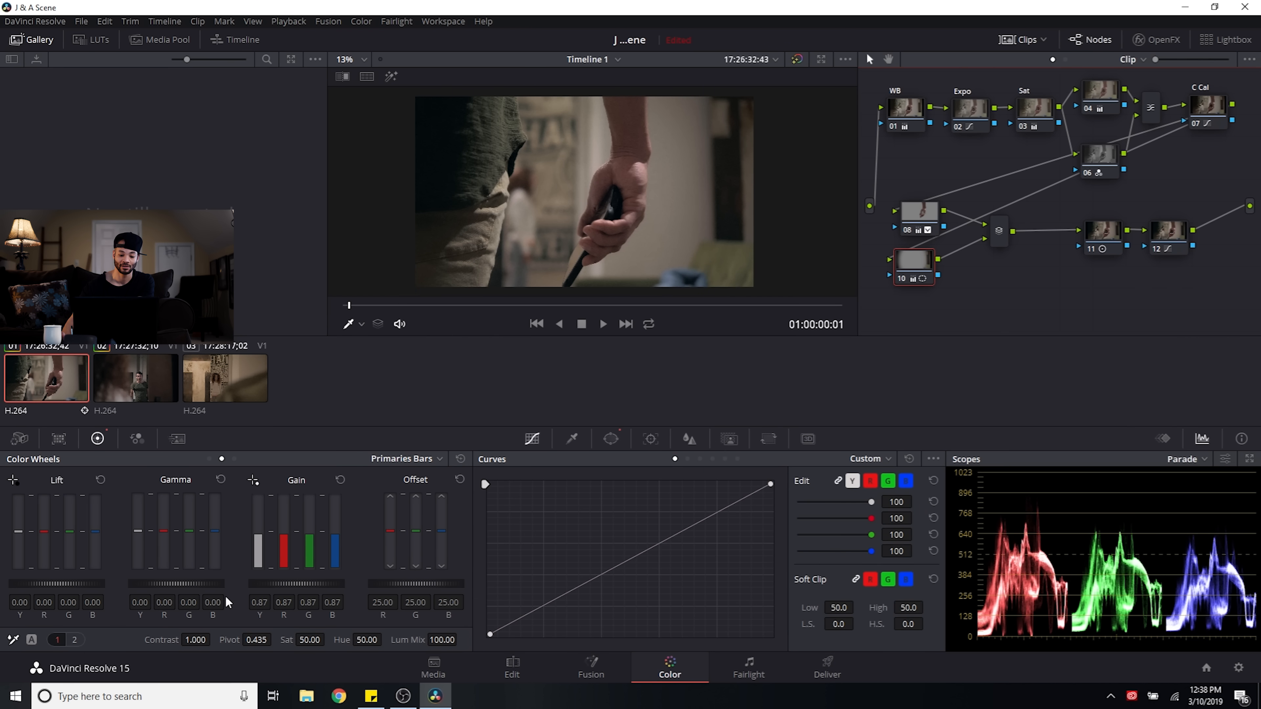
pyautogui.moveTo(177, 584); pyautogui.dragTo(168, 584)
pyautogui.moveTo(56, 584); pyautogui.dragTo(54, 585)
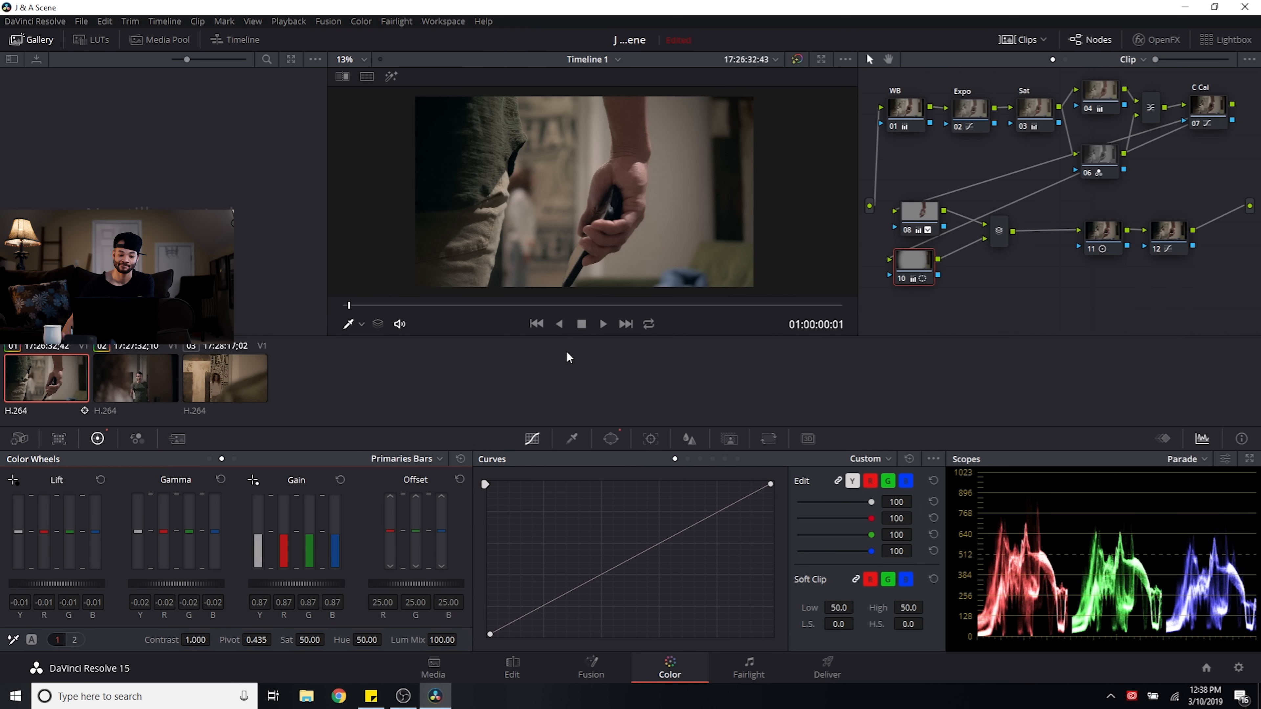
pyautogui.moveTo(309, 584); pyautogui.dragTo(303, 586)
pyautogui.moveTo(145, 586); pyautogui.dragTo(143, 591)
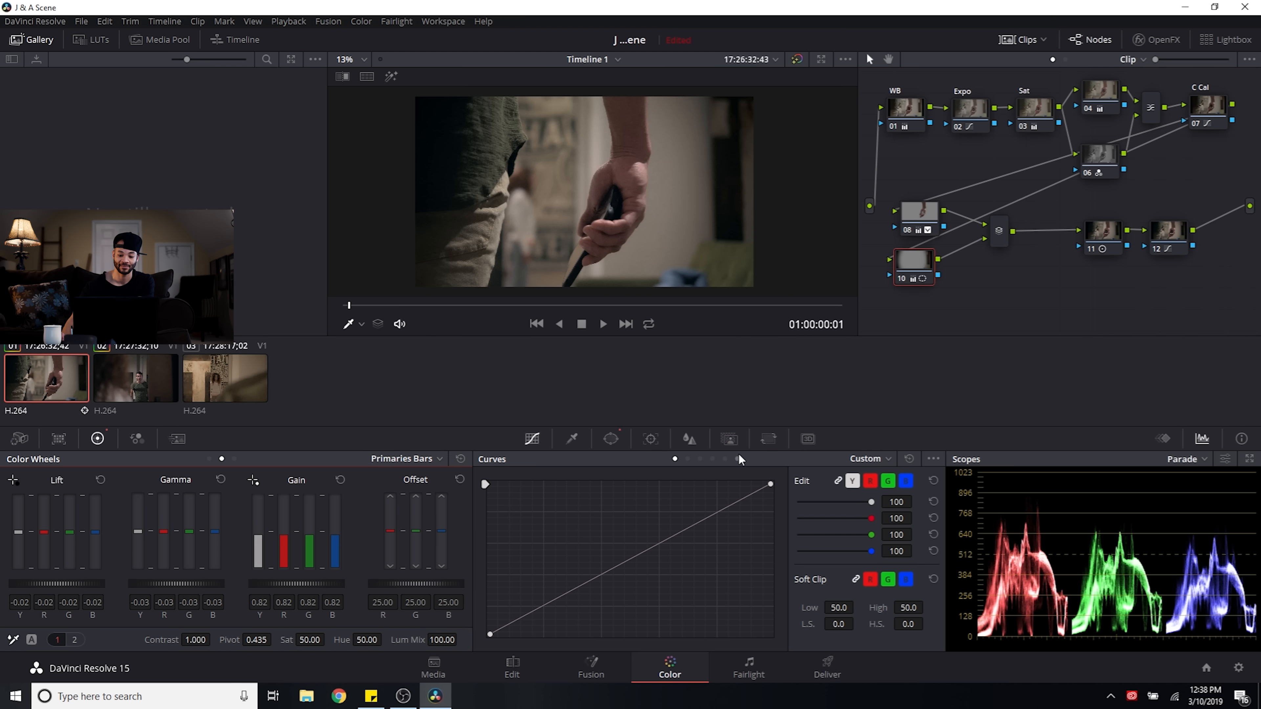
# Step: Set node 10's key output gain to 0.65 and toggle the node to compare the effect
pyautogui.click(730, 439)
pyautogui.doubleClick(798, 565)
pyautogui.write('0.65')
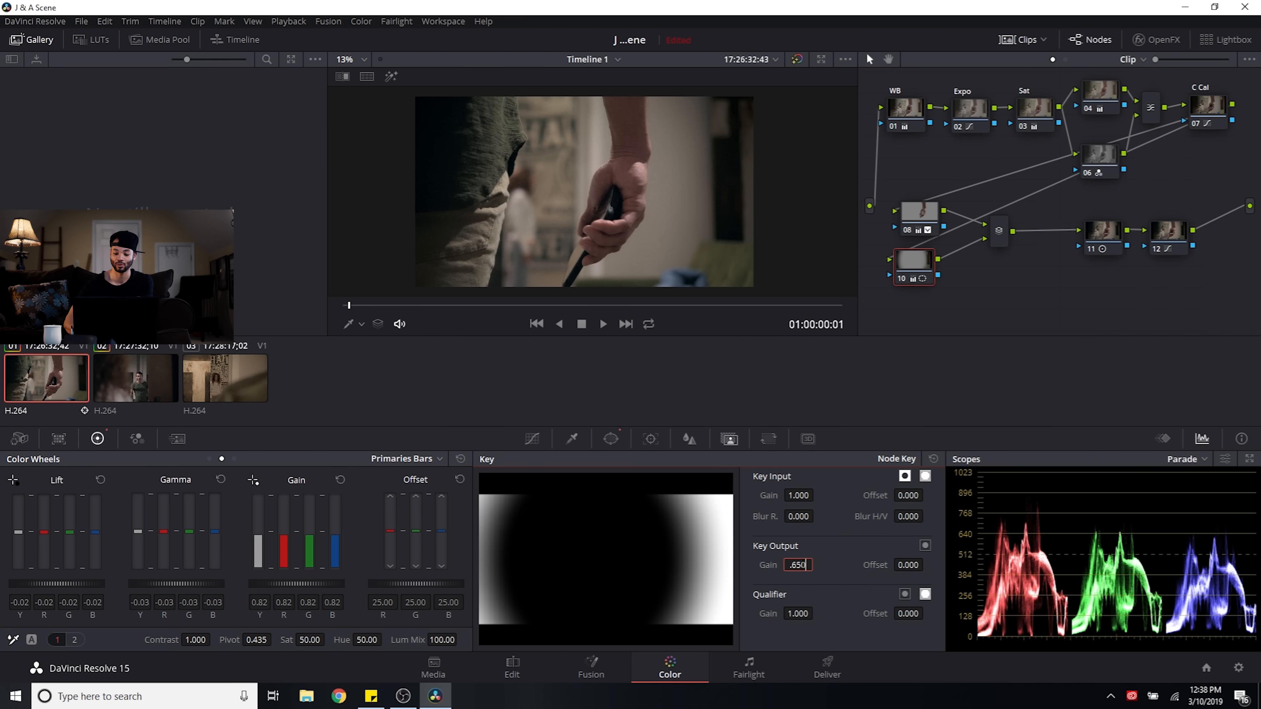
pyautogui.press('Return')
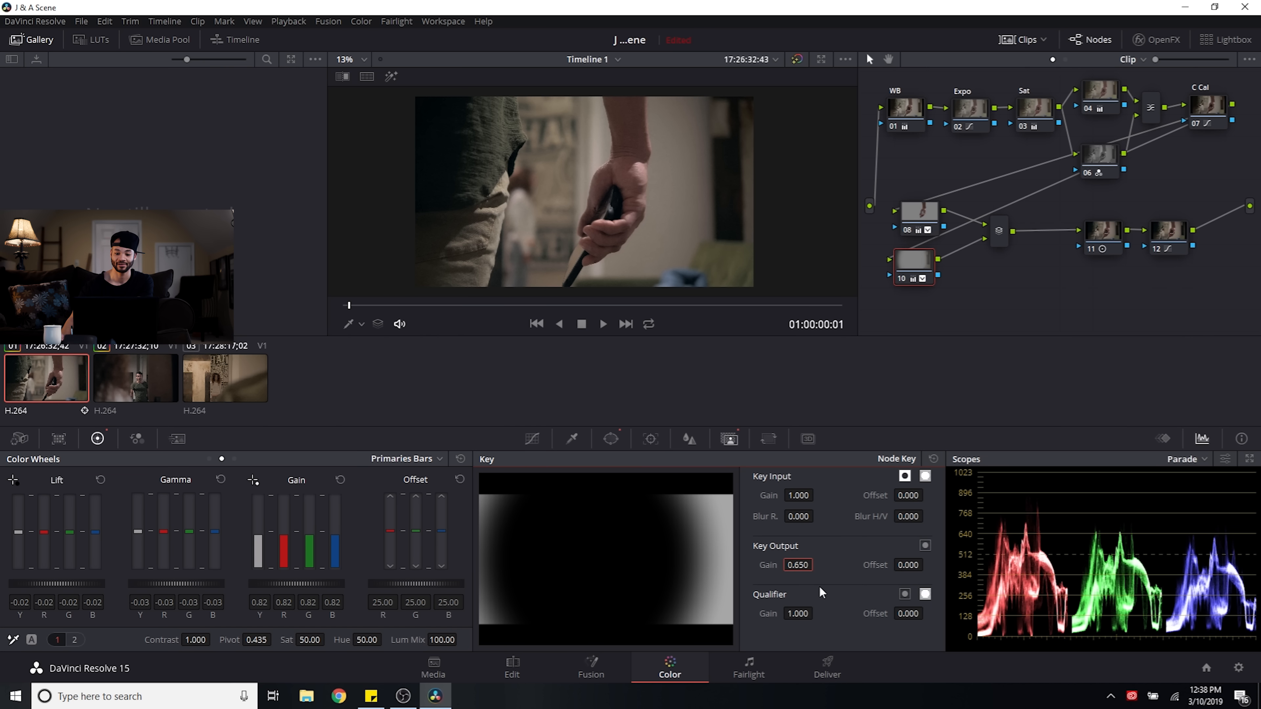
pyautogui.click(905, 281)
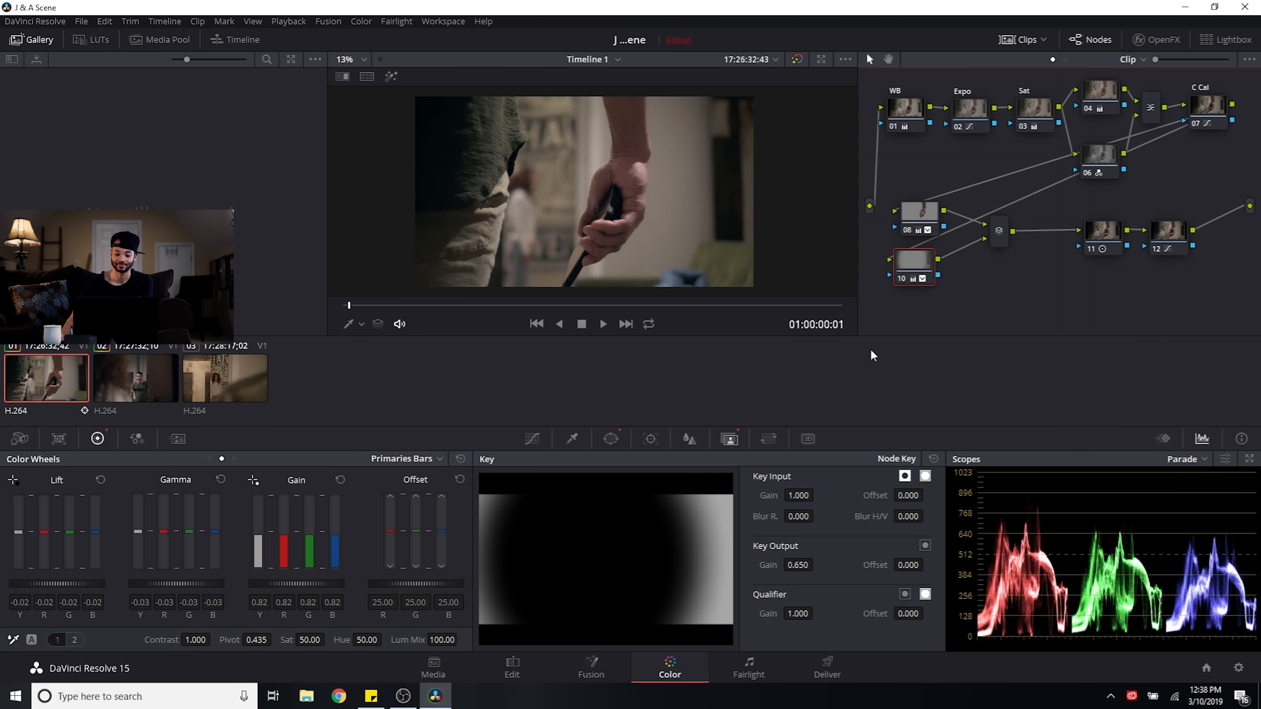
# Step: Increase the oval window's Soft 1 to about 61.12 and toggle node 10 to check the vignette
pyautogui.click(611, 439)
pyautogui.moveTo(836, 566); pyautogui.dragTo(858, 566)
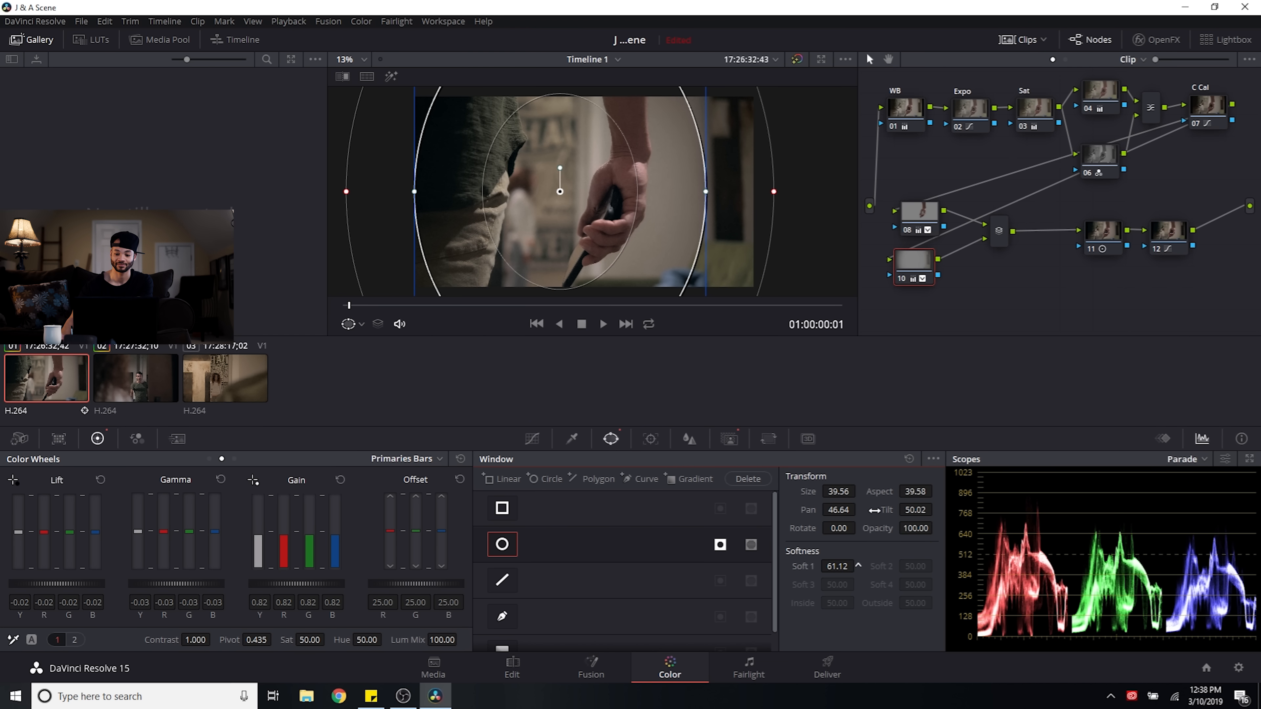
pyautogui.click(1103, 232)
pyautogui.click(902, 279)
pyautogui.click(901, 279)
pyautogui.click(902, 283)
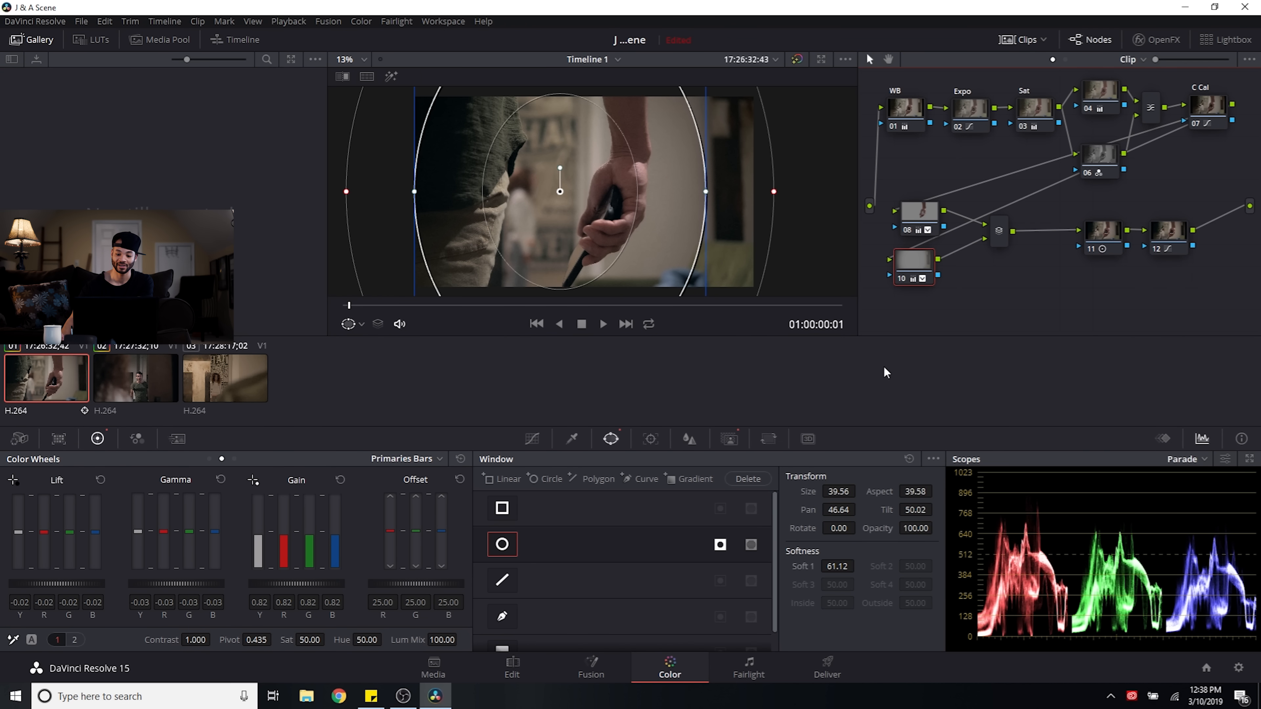
# Step: Reduce node 10's key output gain to 0.5
pyautogui.click(729, 439)
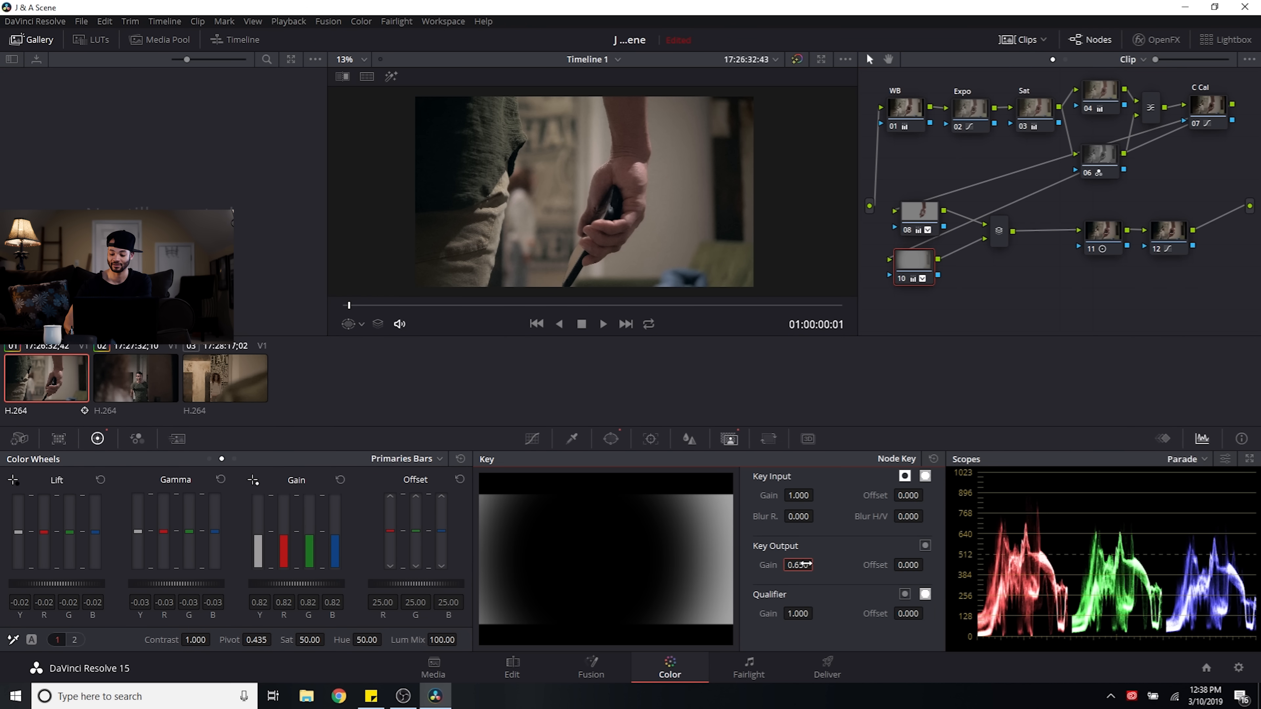
pyautogui.moveTo(806, 564); pyautogui.dragTo(799, 564)
pyautogui.scroll(-2, 793, 276)
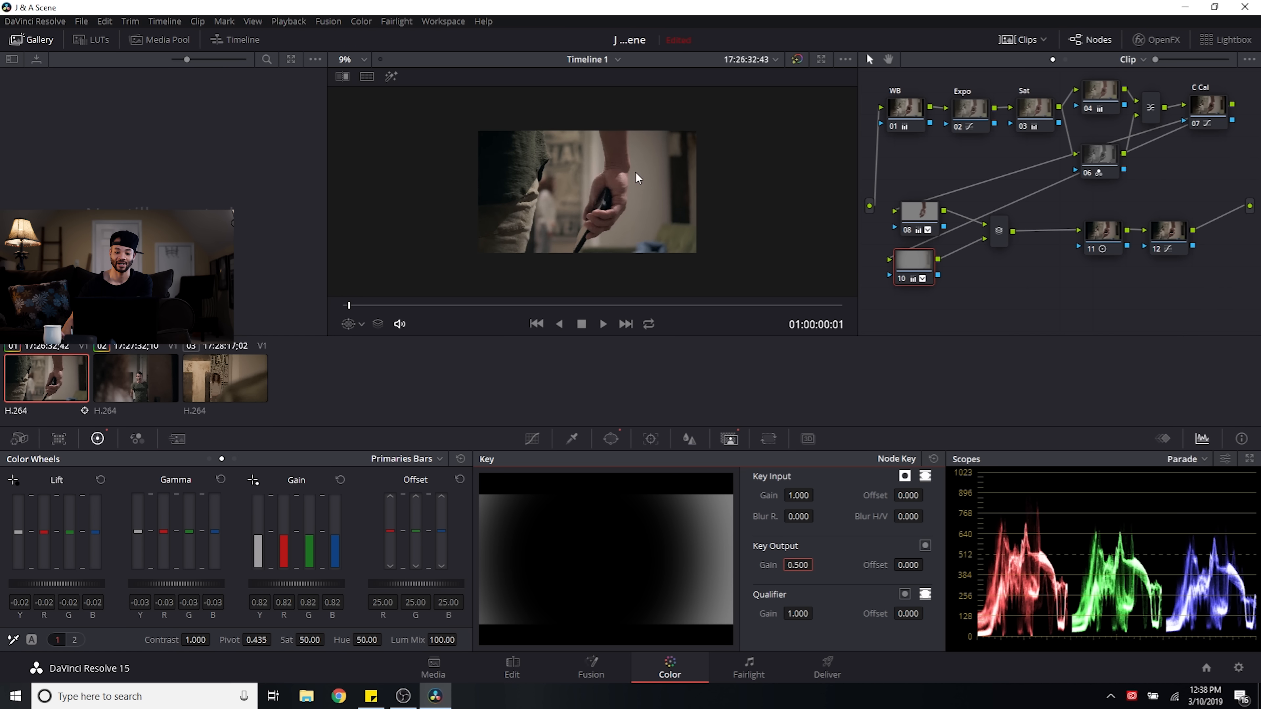
# Step: Switch back and forth between the hand close-up and the doorway clip to compare their grades
pyautogui.click(162, 397)
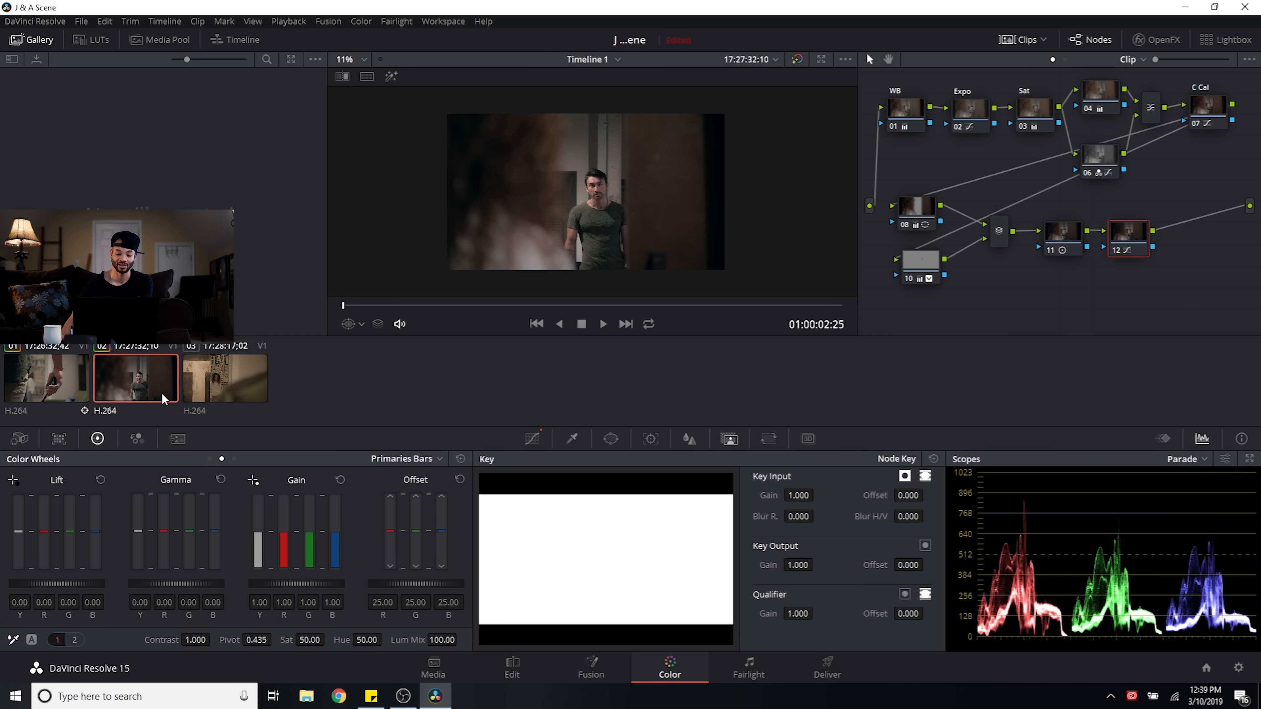
pyautogui.click(46, 389)
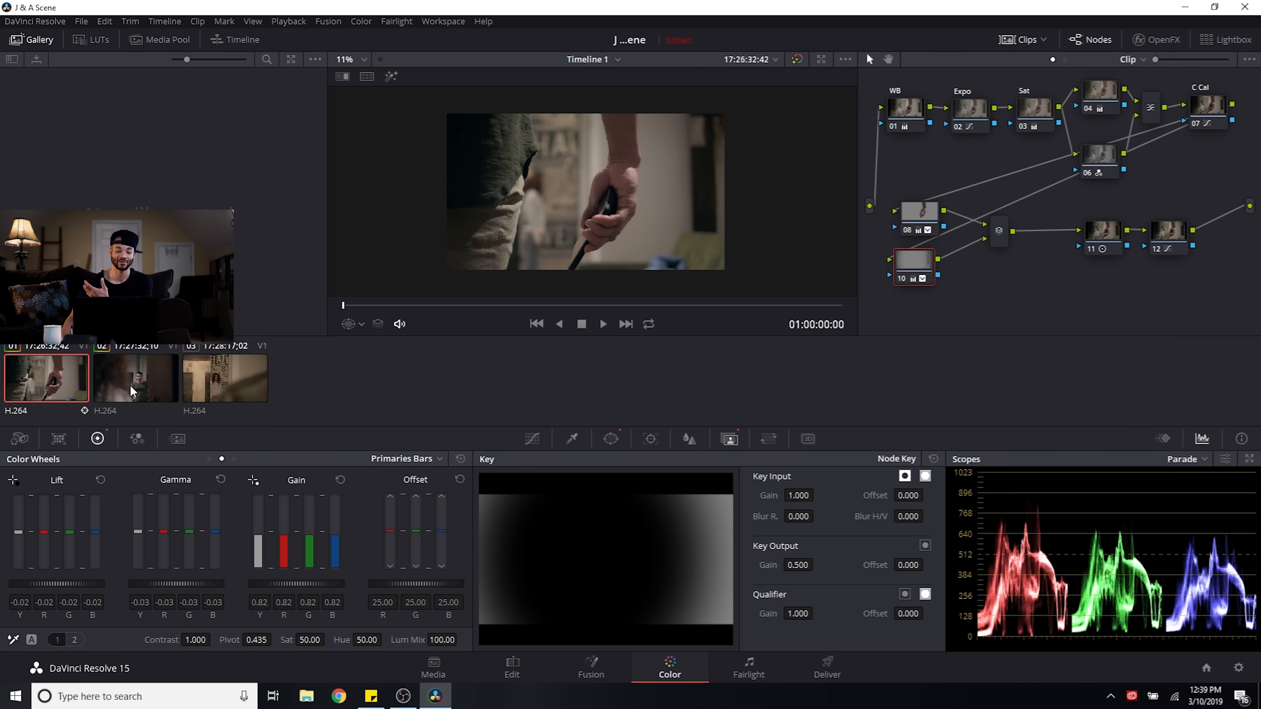
pyautogui.click(129, 387)
pyautogui.click(39, 391)
pyautogui.click(133, 394)
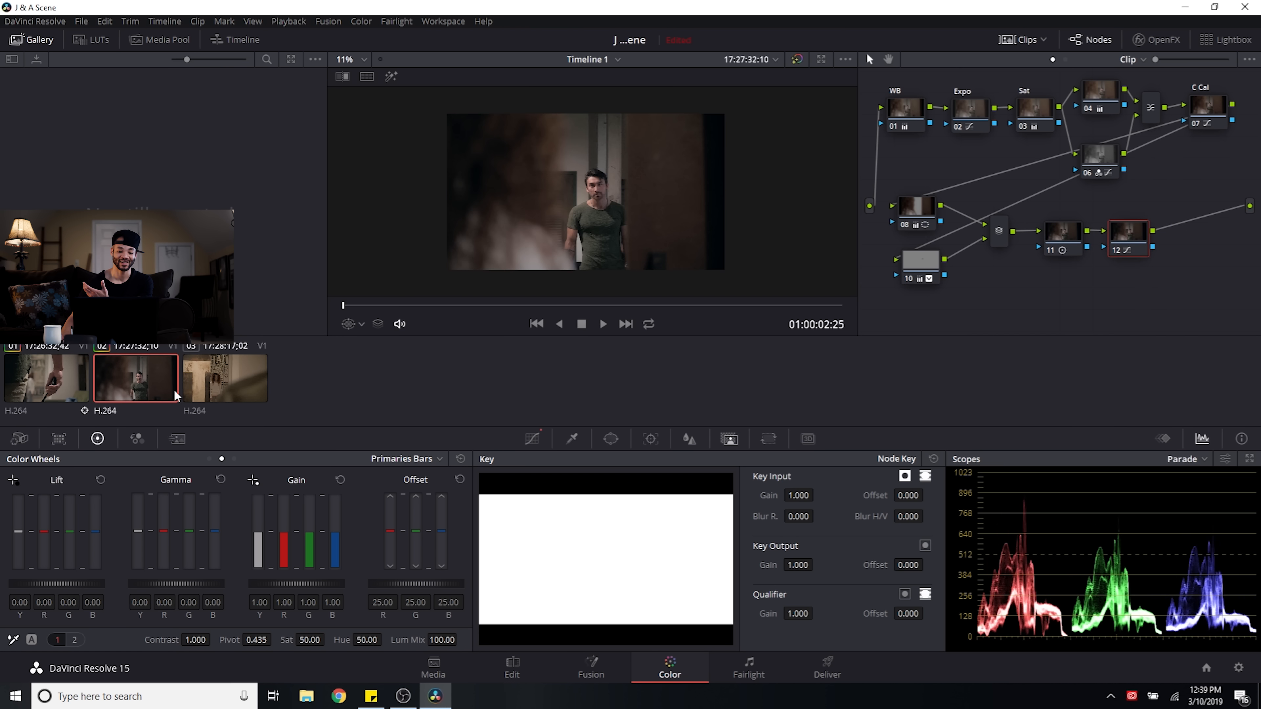
pyautogui.click(75, 371)
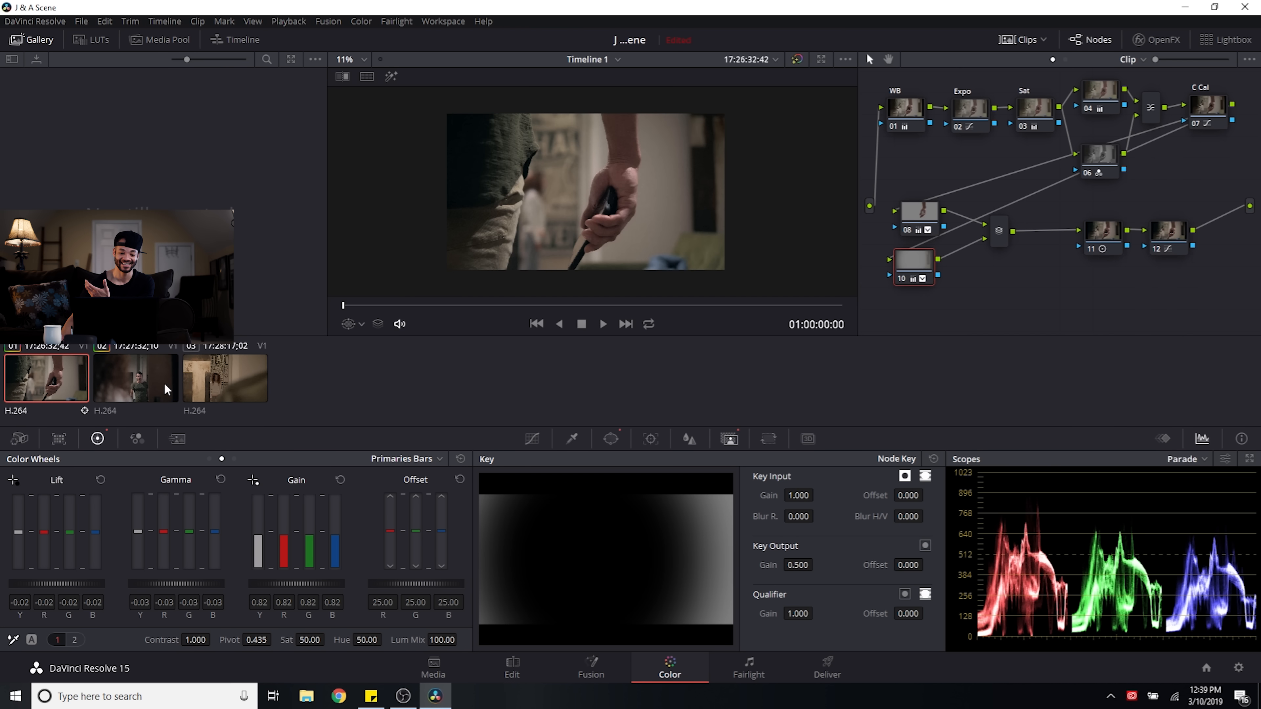
pyautogui.click(163, 383)
# Step: Copy the doorway clip's grade to the third clip and reset the grades of its nodes 08 and 10
pyautogui.click(243, 389)
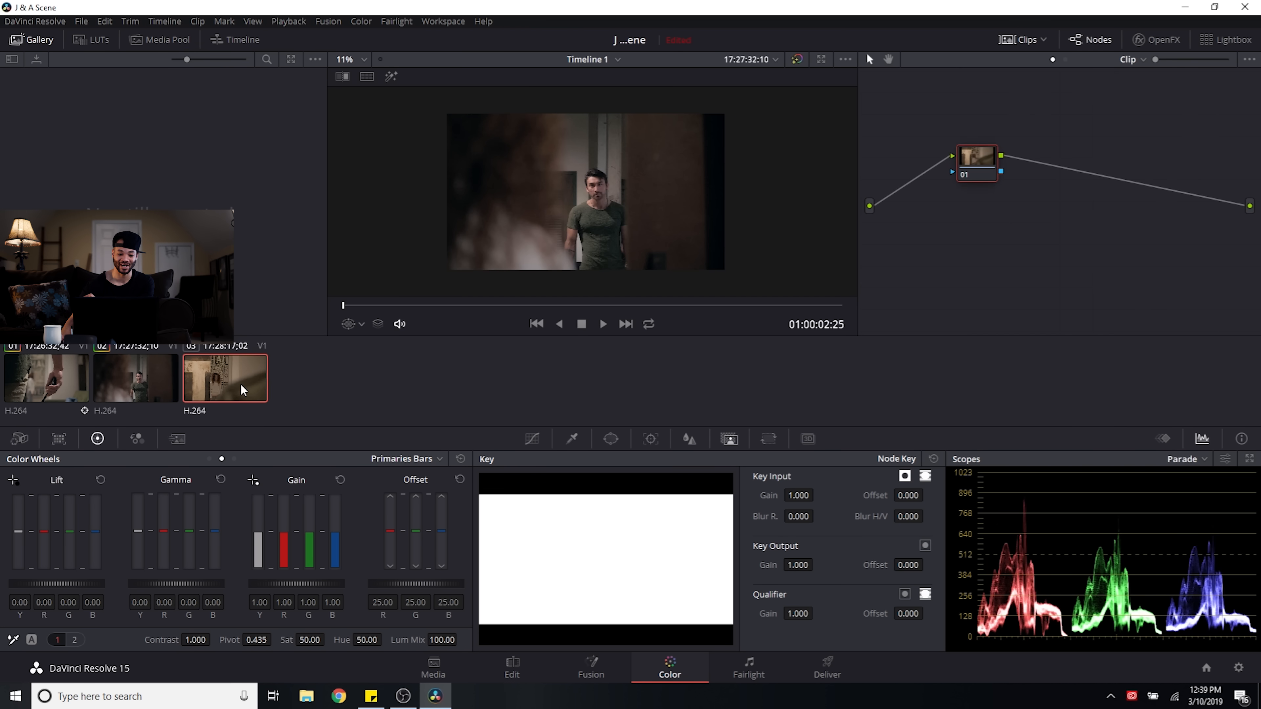
pyautogui.middleClick(141, 378)
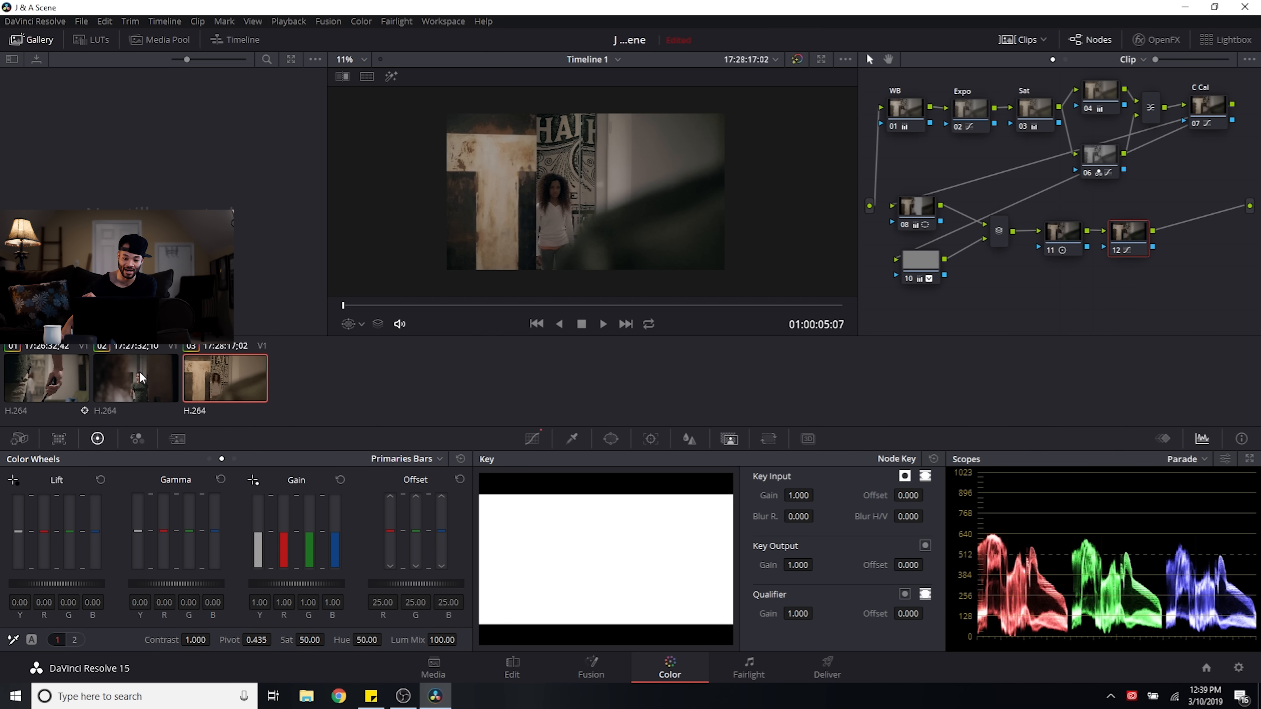
pyautogui.rightClick(923, 207)
pyautogui.click(960, 217)
pyautogui.click(922, 271)
pyautogui.rightClick(921, 263)
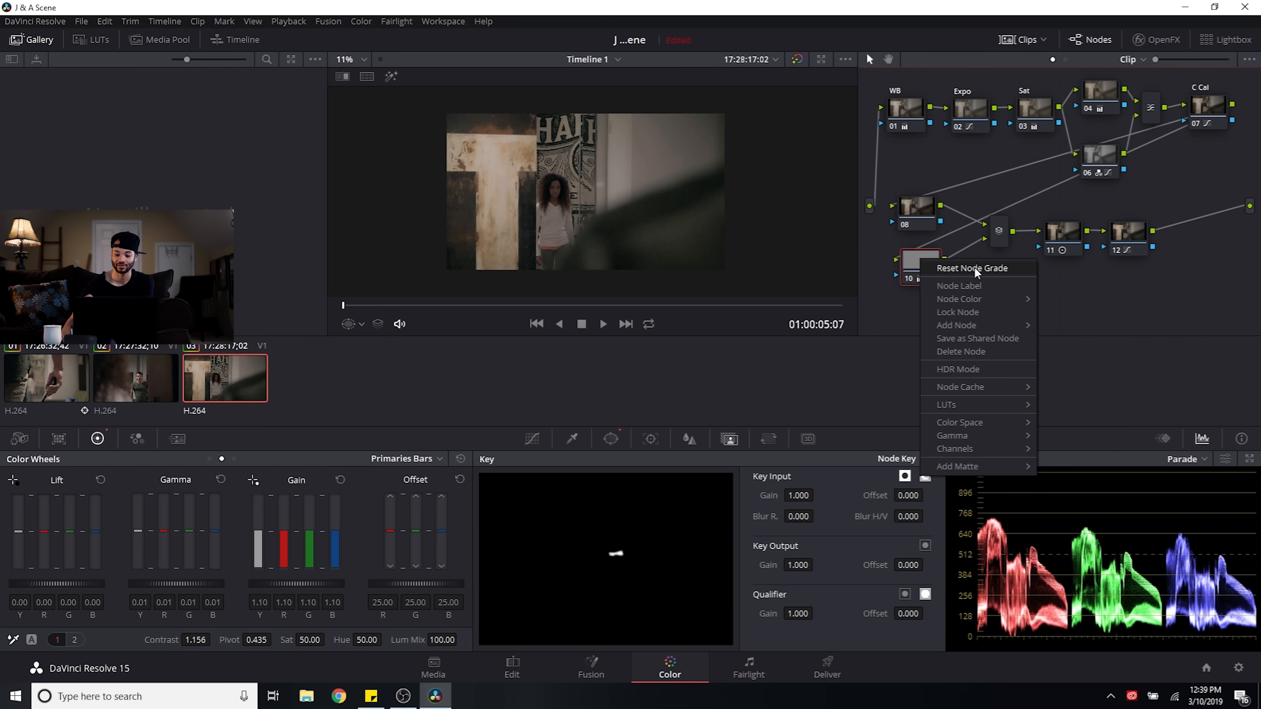
pyautogui.click(975, 268)
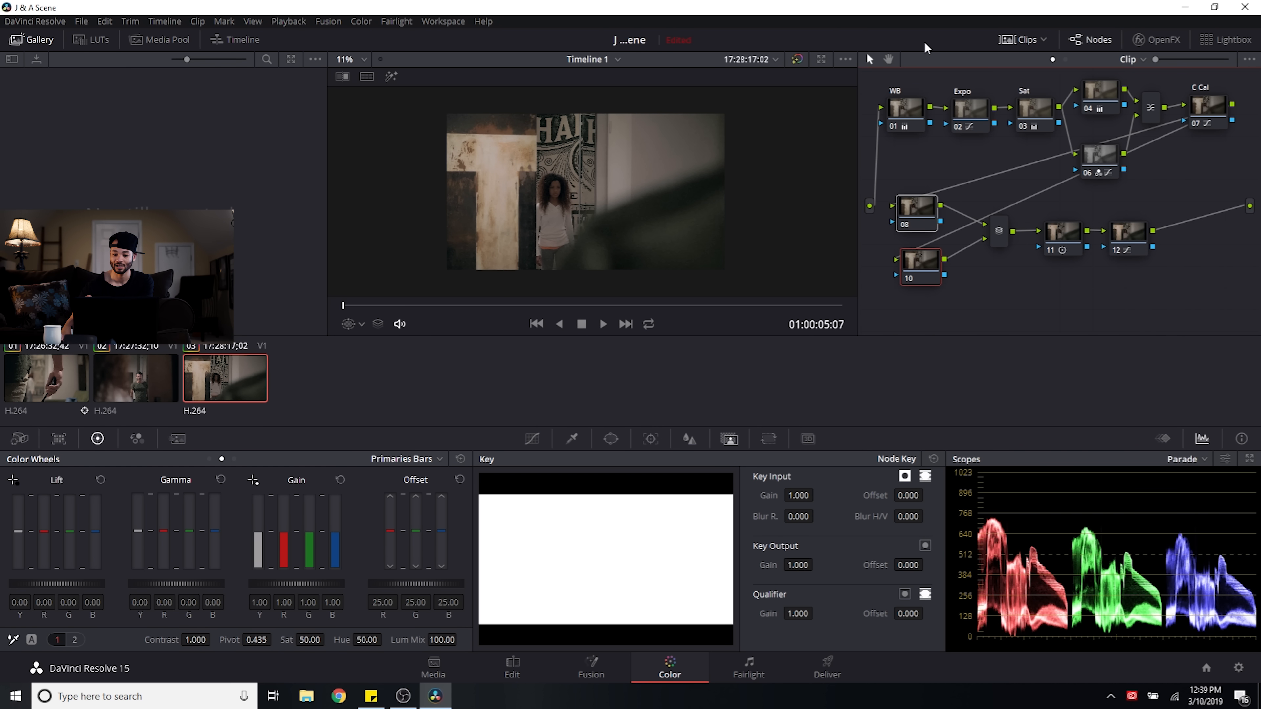
# Step: Toggle the third clip's node 11 to compare its effect and leave it disabled
pyautogui.click(918, 106)
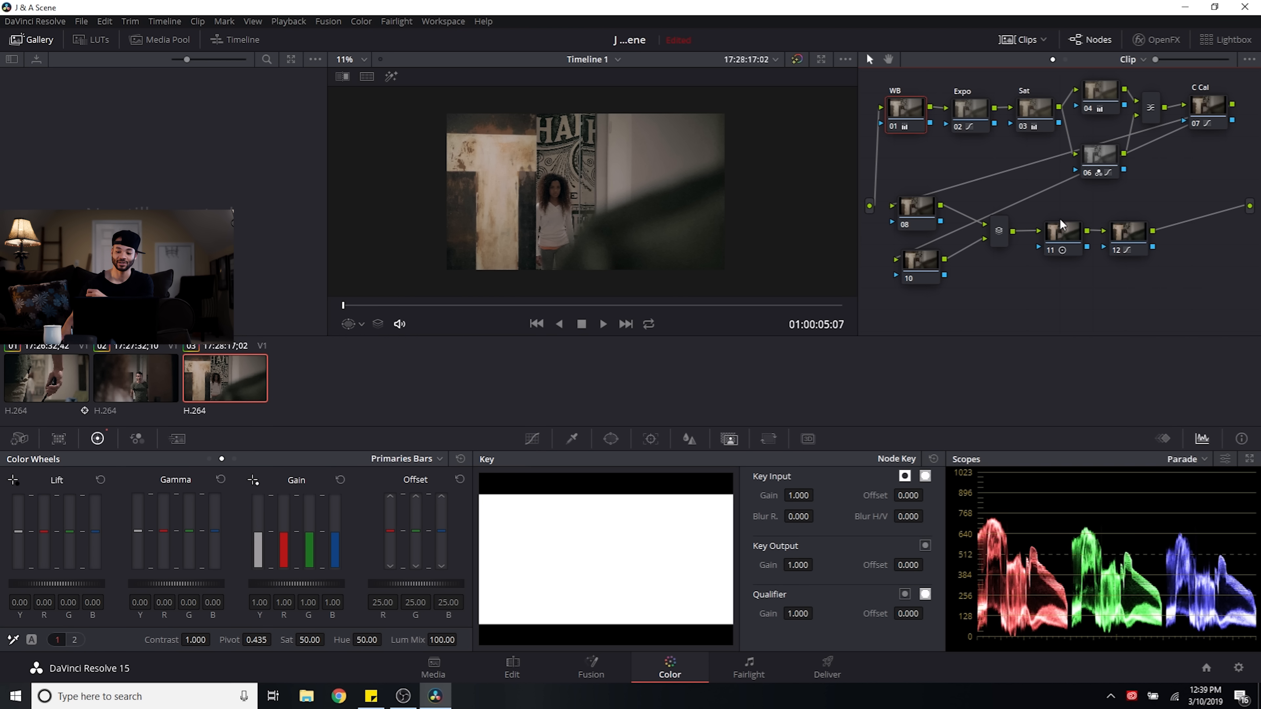
pyautogui.click(1060, 231)
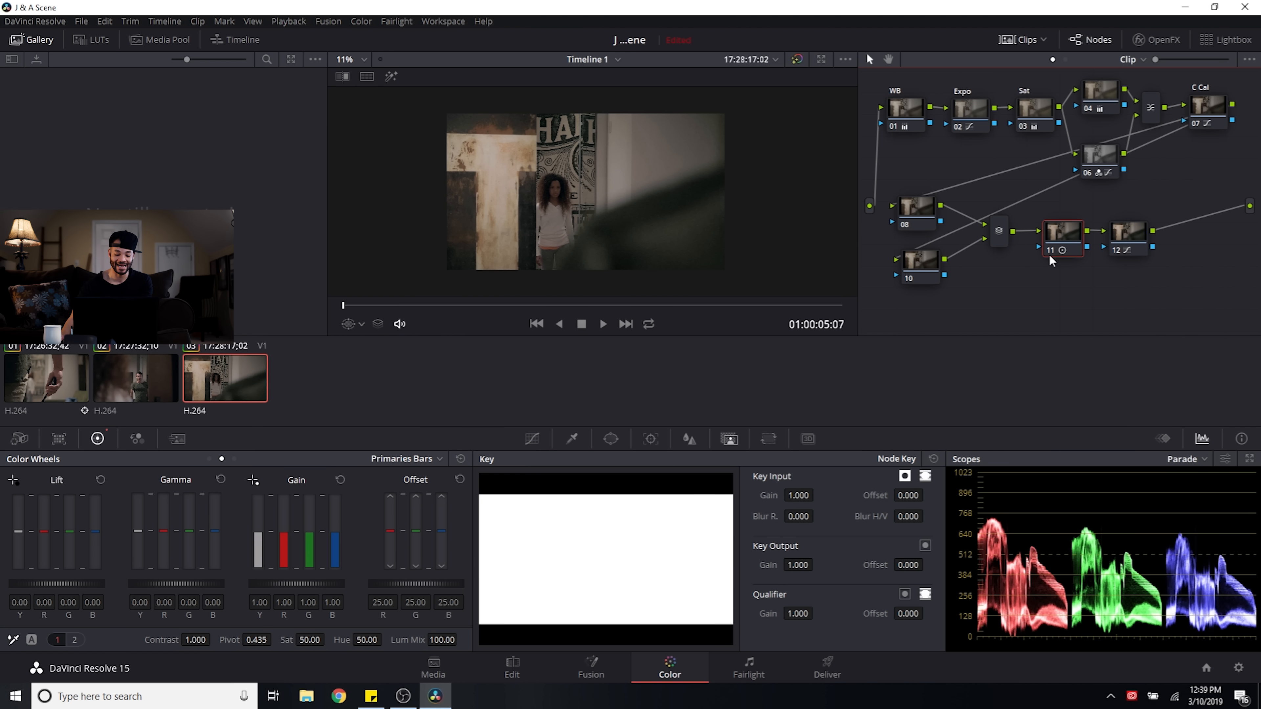
pyautogui.rightClick(1061, 232)
pyautogui.click(1053, 234)
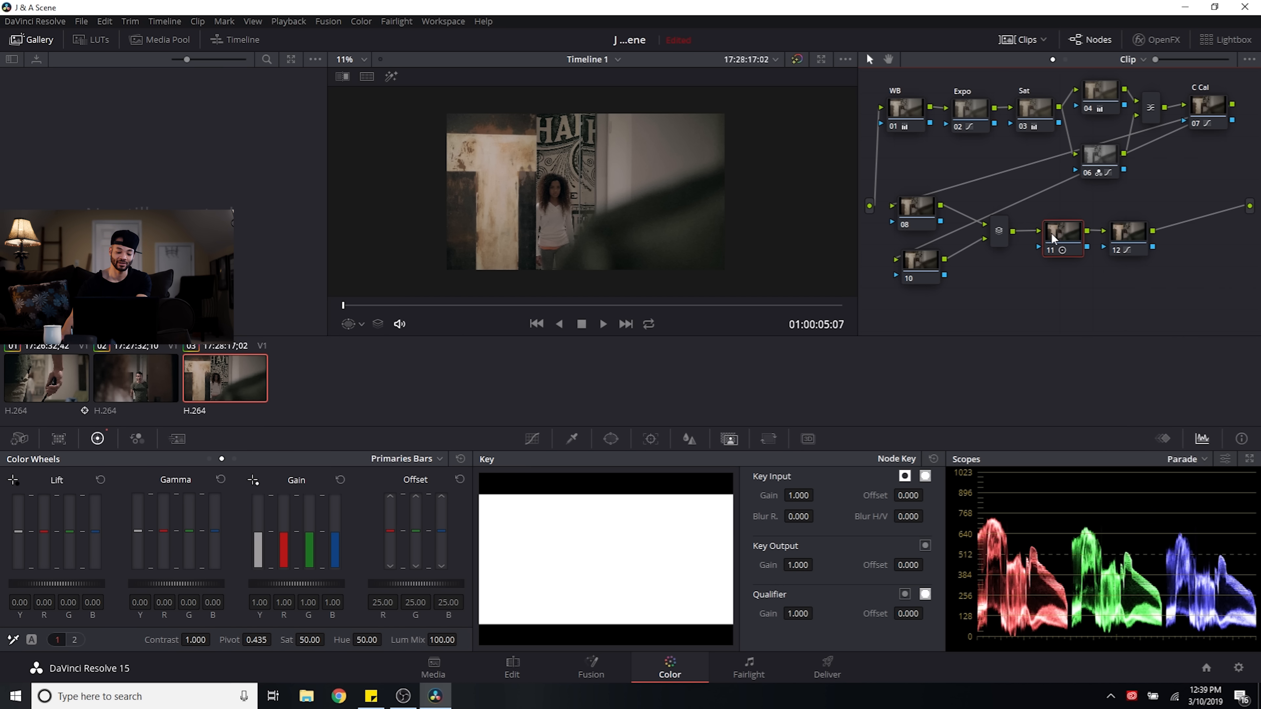
pyautogui.hotkey('ctrl', 'd')
pyautogui.hotkey('ctrl', 'd')
pyautogui.hotkey('ctrl', 'd')
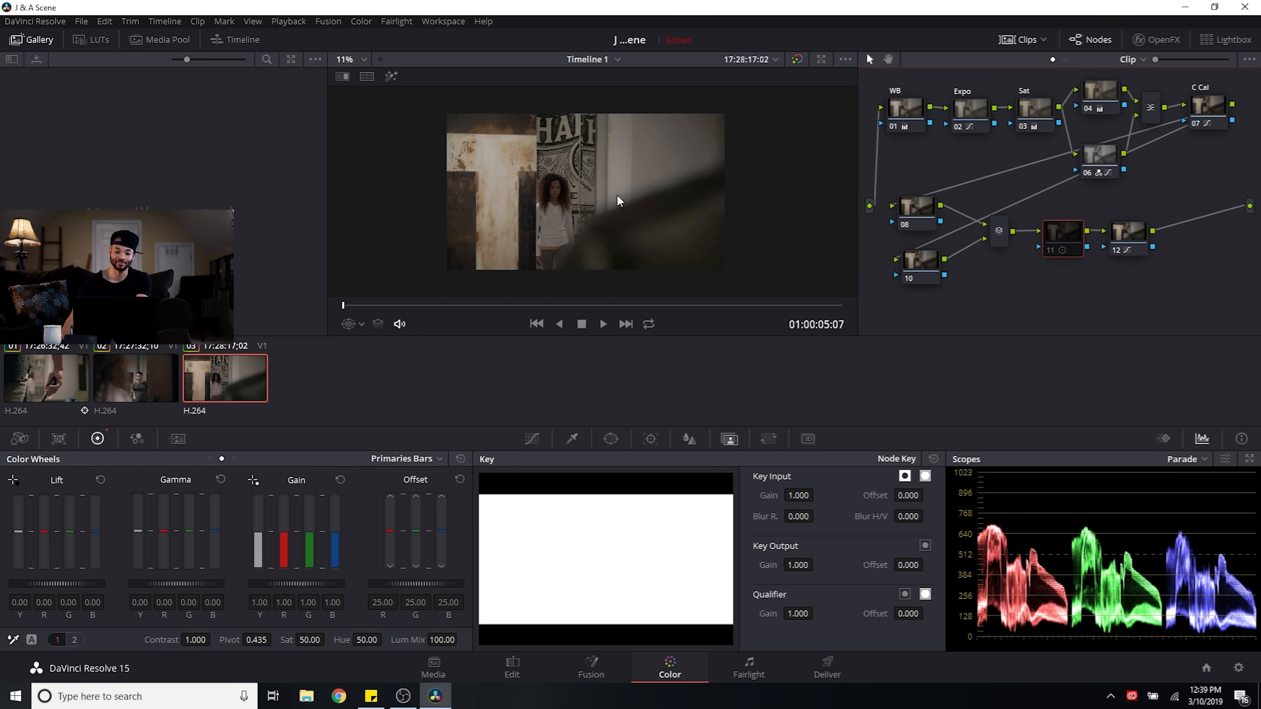
pyautogui.hotkey('ctrl', 'd')
pyautogui.hotkey('ctrl', 'd')
# Step: Reset the custom curve on the third clip's node 06
pyautogui.click(1133, 244)
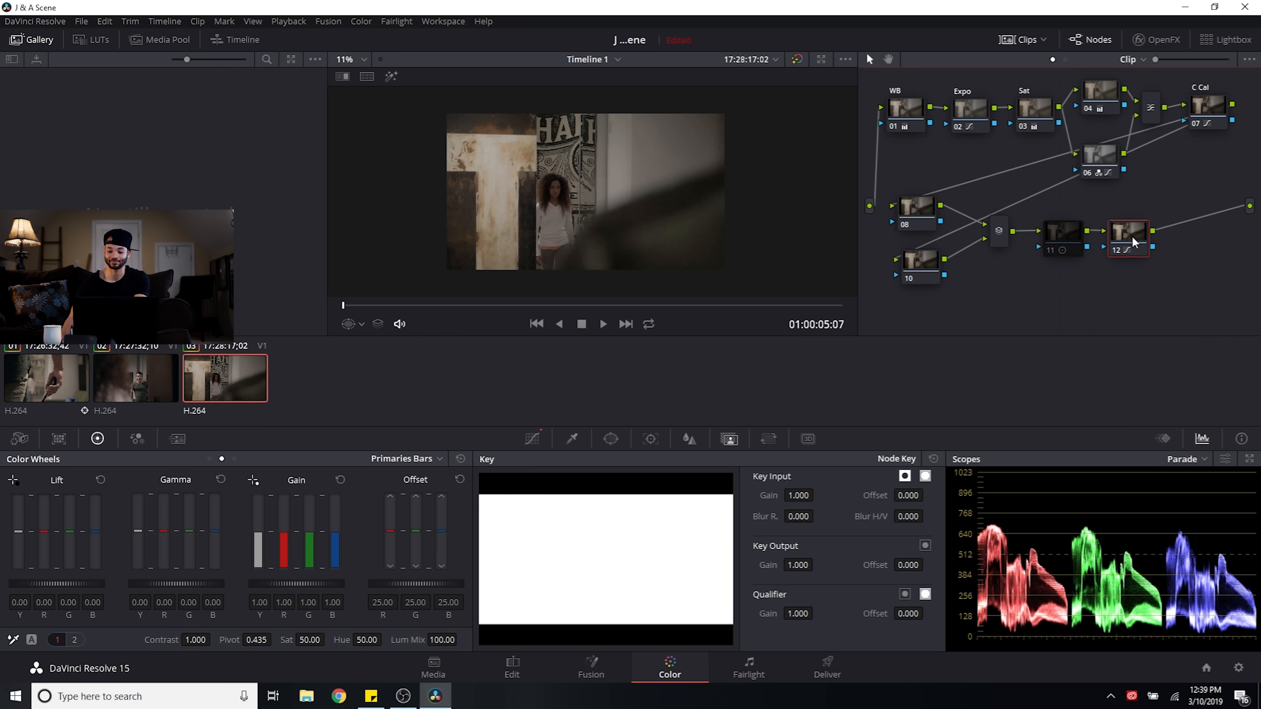
pyautogui.click(1097, 156)
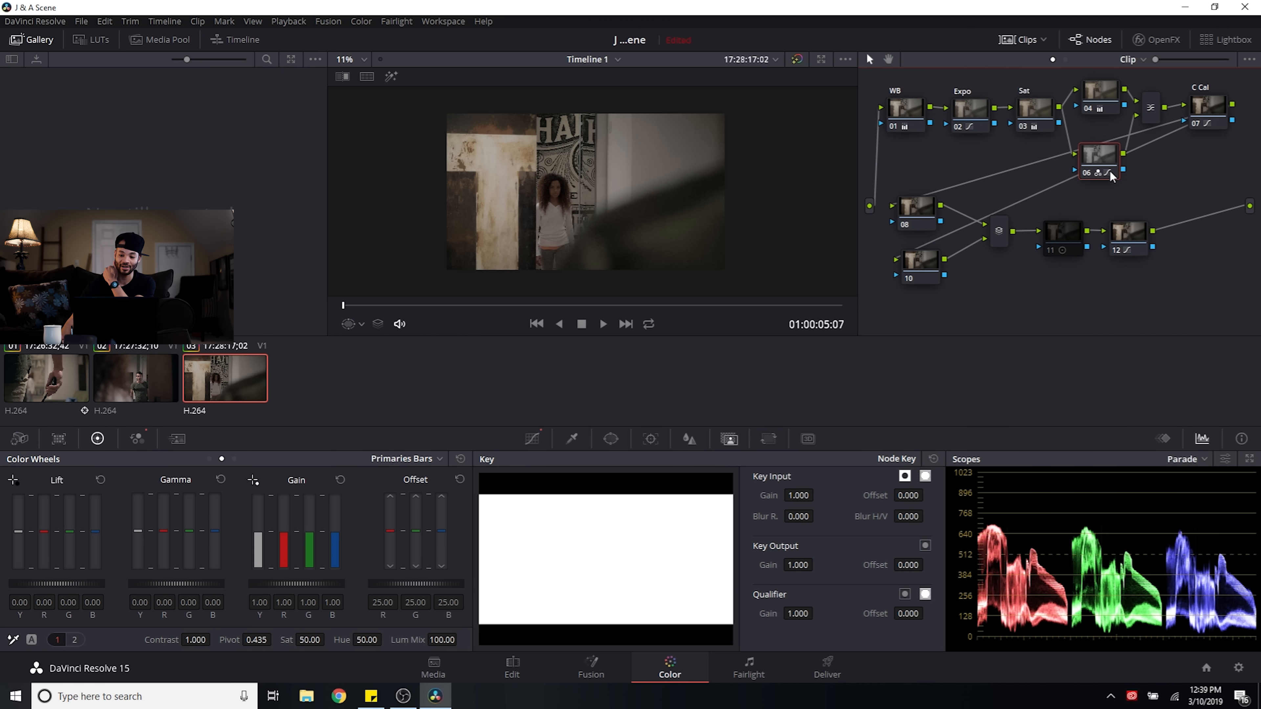
pyautogui.scroll(3, 569, 238)
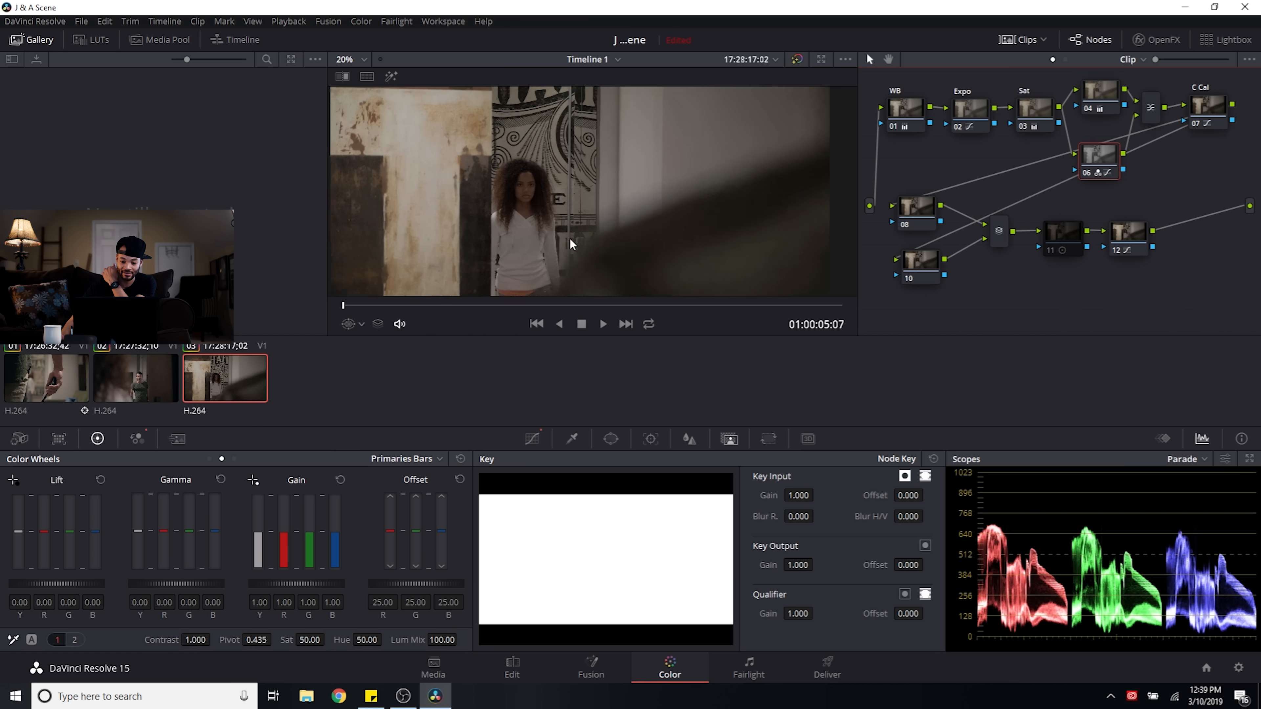
pyautogui.scroll(1, 569, 238)
pyautogui.click(532, 438)
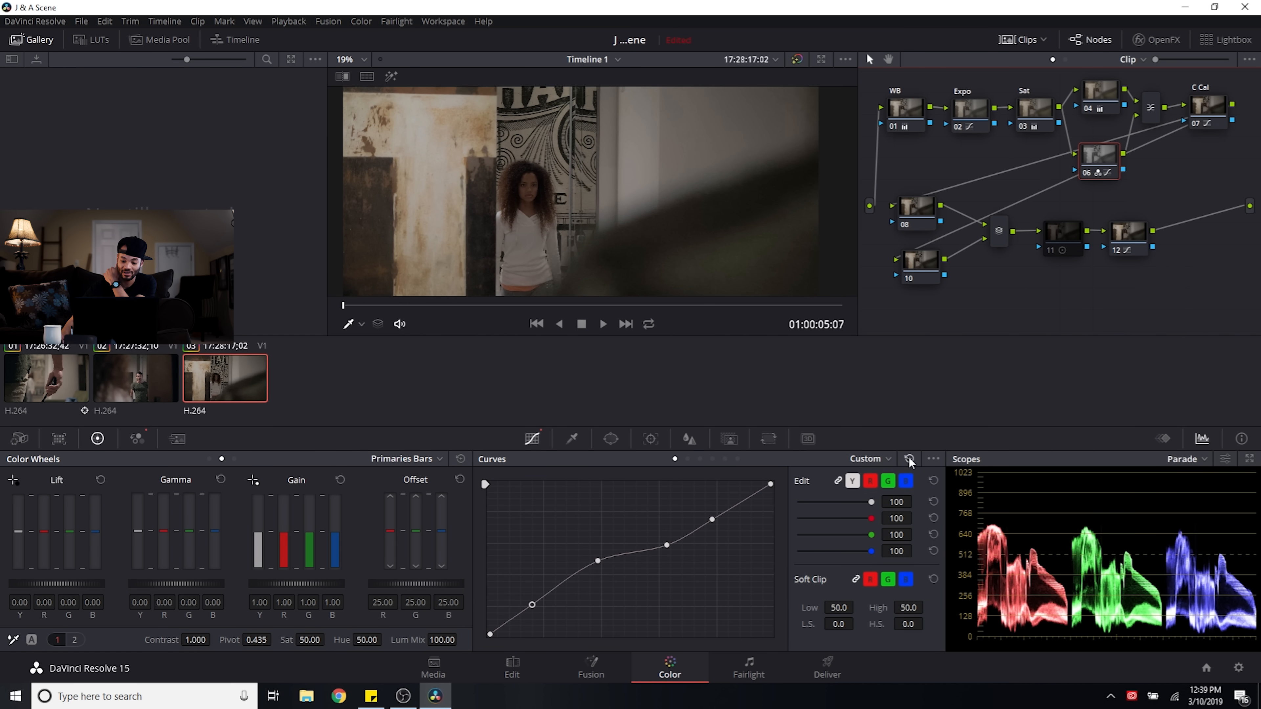
pyautogui.click(909, 458)
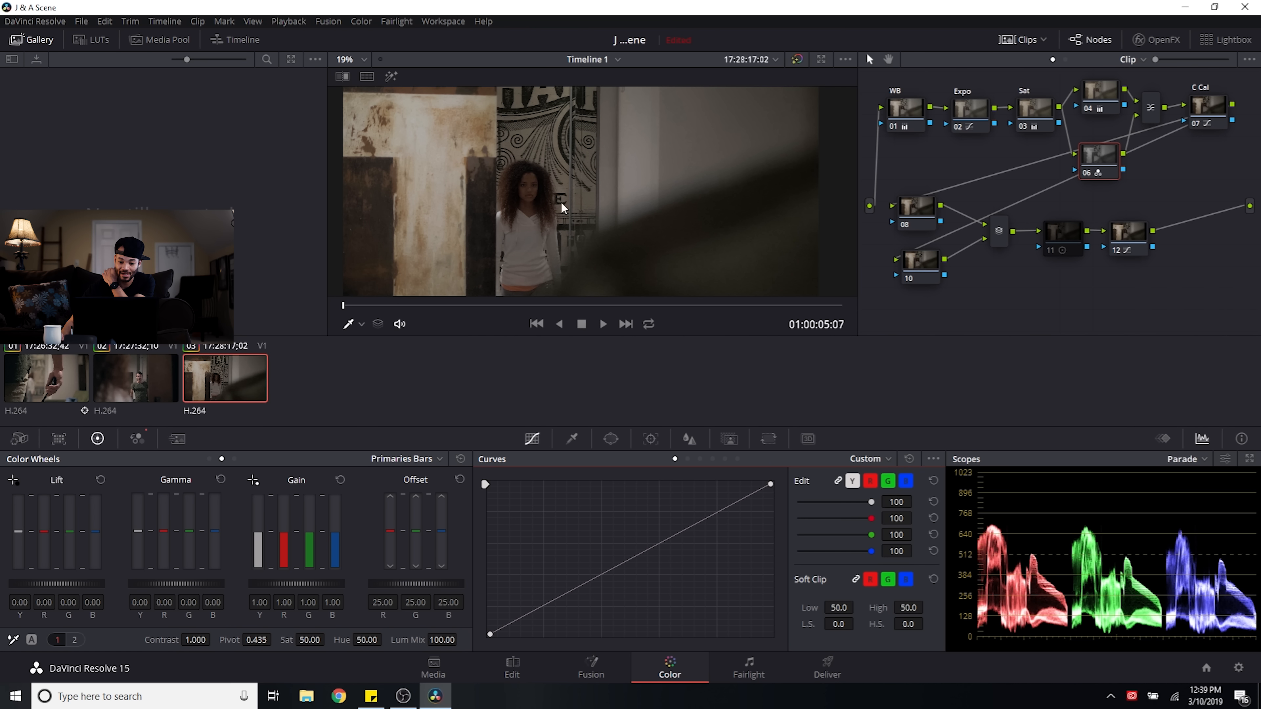
# Step: Sample the bright rusty wall and the woman's face onto node 06's custom curve and raise the curve's two upper points
pyautogui.click(421, 111)
pyautogui.click(532, 177)
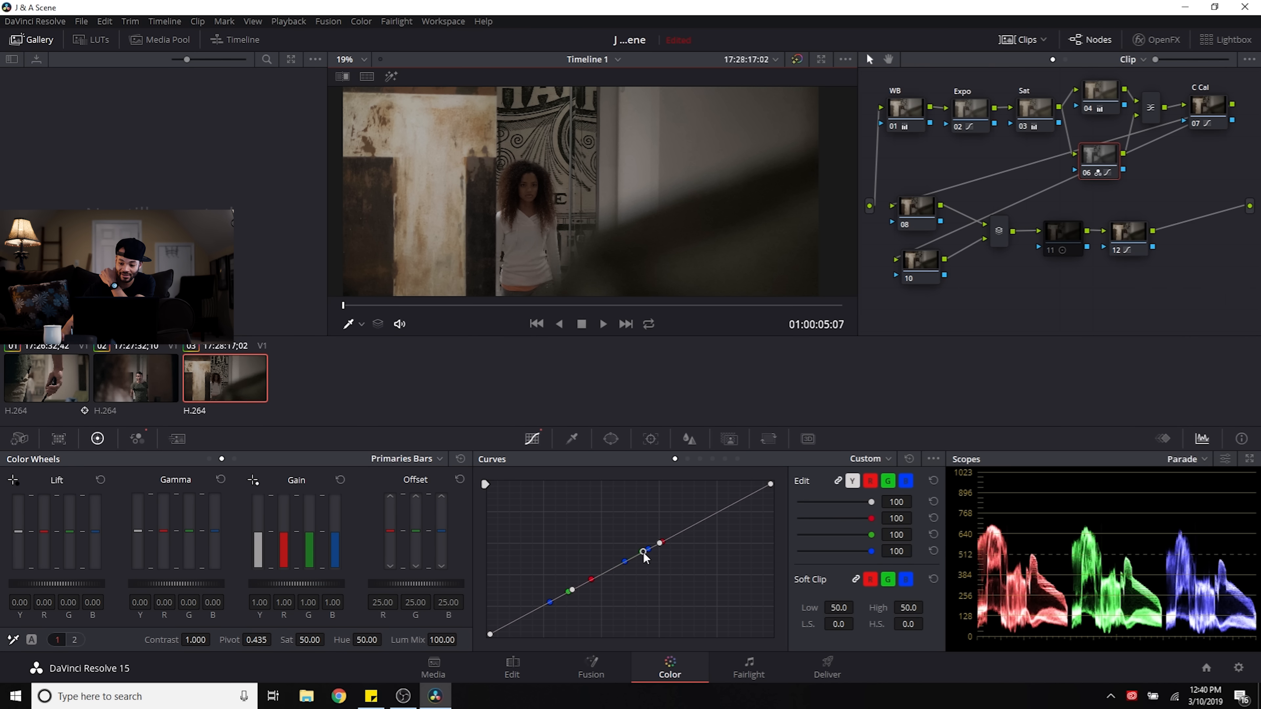
pyautogui.moveTo(643, 553); pyautogui.dragTo(674, 514)
pyautogui.moveTo(645, 554); pyautogui.dragTo(648, 532)
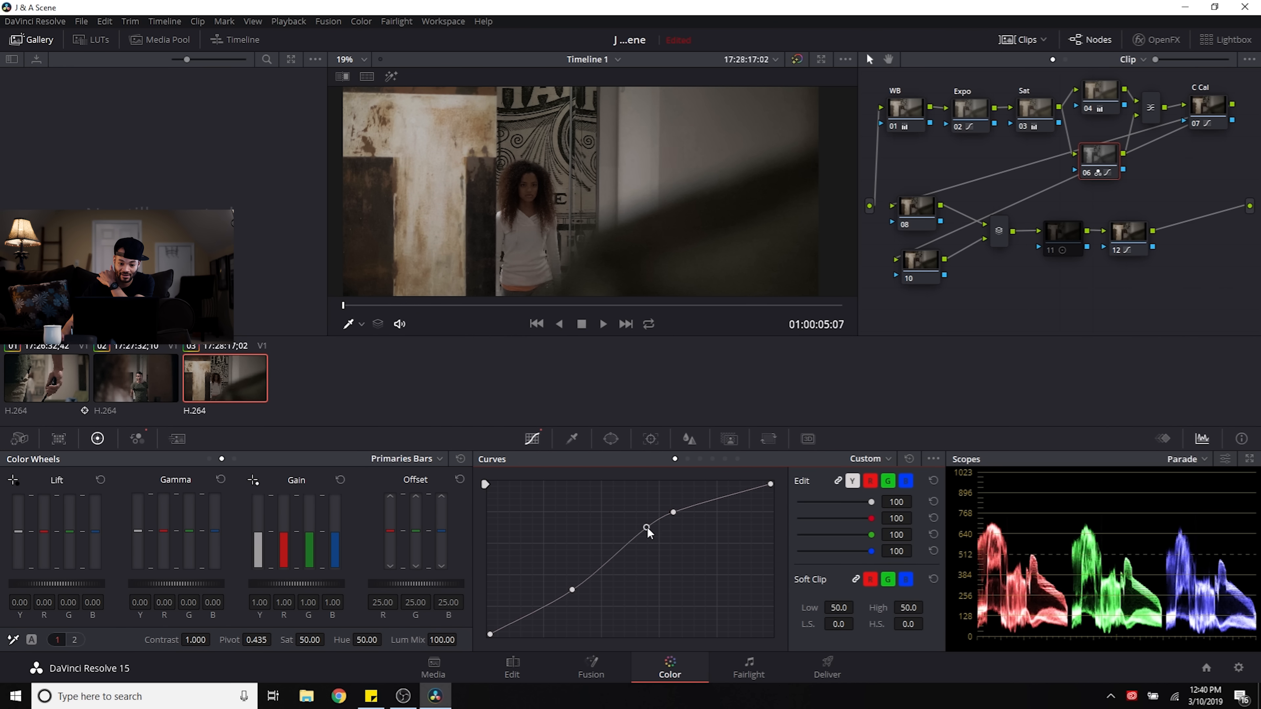
# Step: On node 06's custom curve, lower the two upper points, raise the shadow point, and add a slightly lowered point near the blacks
pyautogui.moveTo(647, 529); pyautogui.dragTo(646, 559)
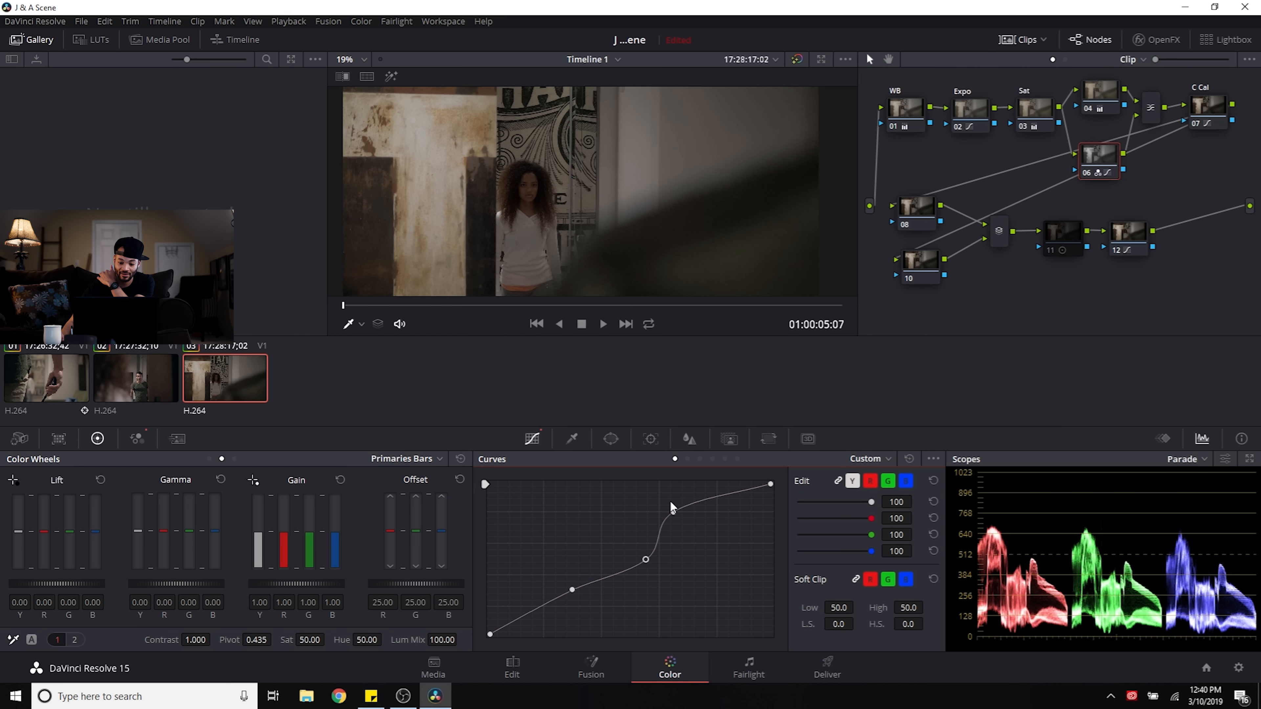
pyautogui.moveTo(673, 512); pyautogui.dragTo(678, 535)
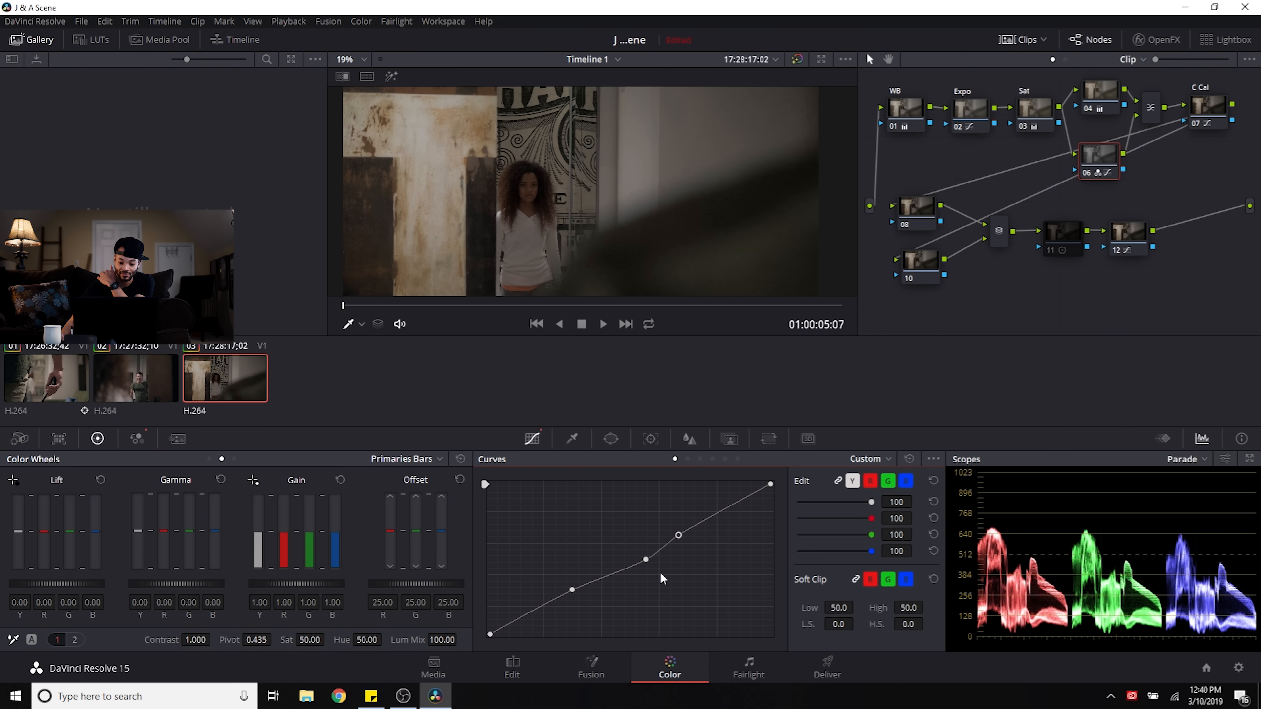
pyautogui.moveTo(646, 562); pyautogui.dragTo(645, 566)
pyautogui.moveTo(572, 591); pyautogui.dragTo(575, 585)
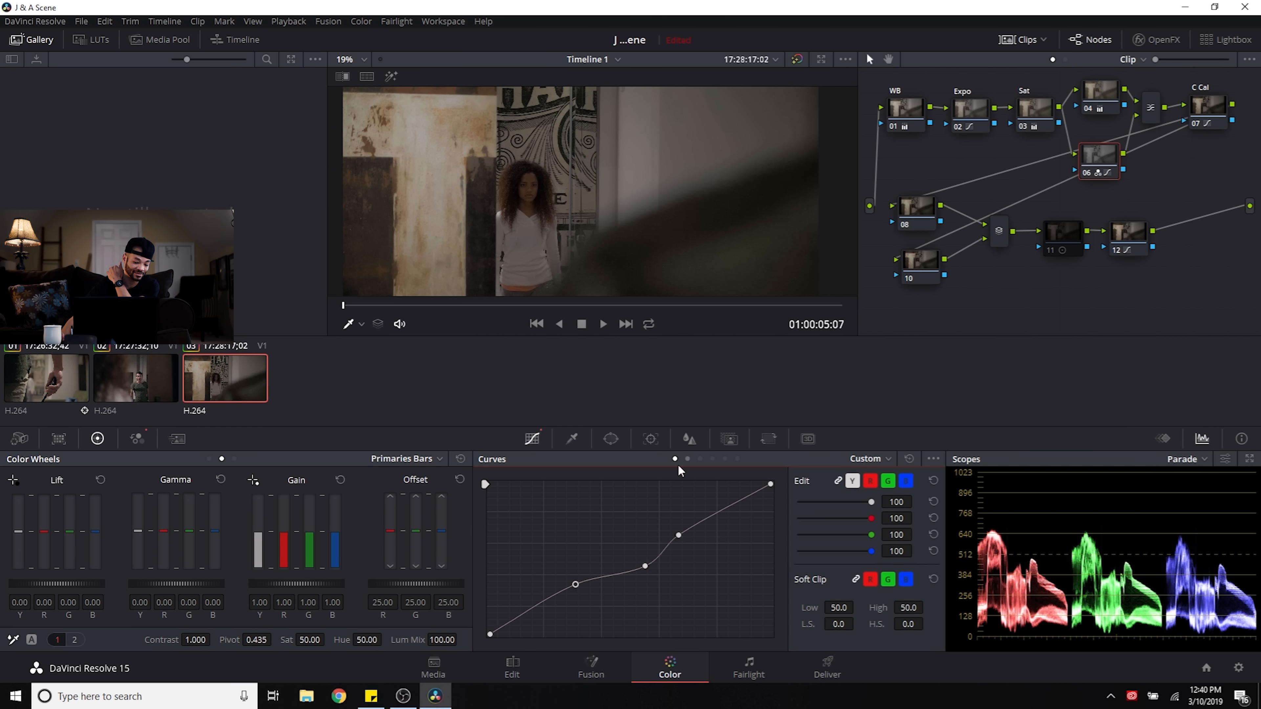
pyautogui.moveTo(575, 585); pyautogui.dragTo(574, 579)
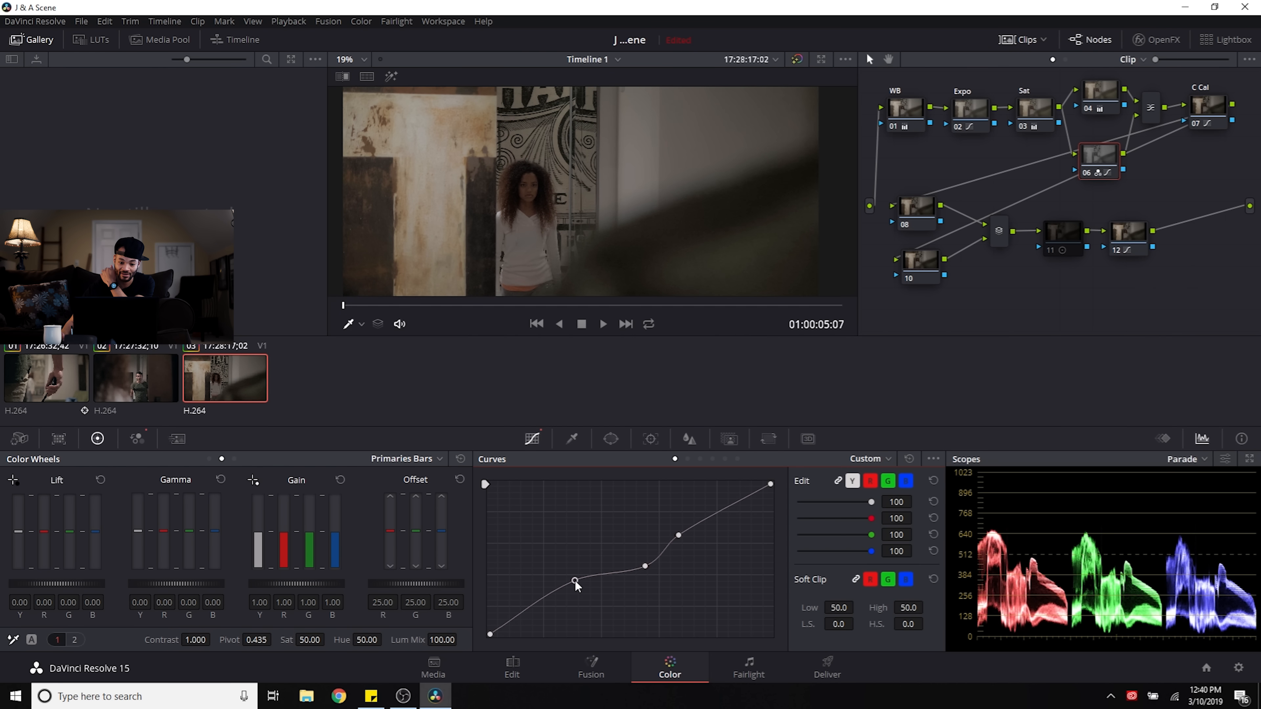
pyautogui.moveTo(528, 609); pyautogui.dragTo(526, 617)
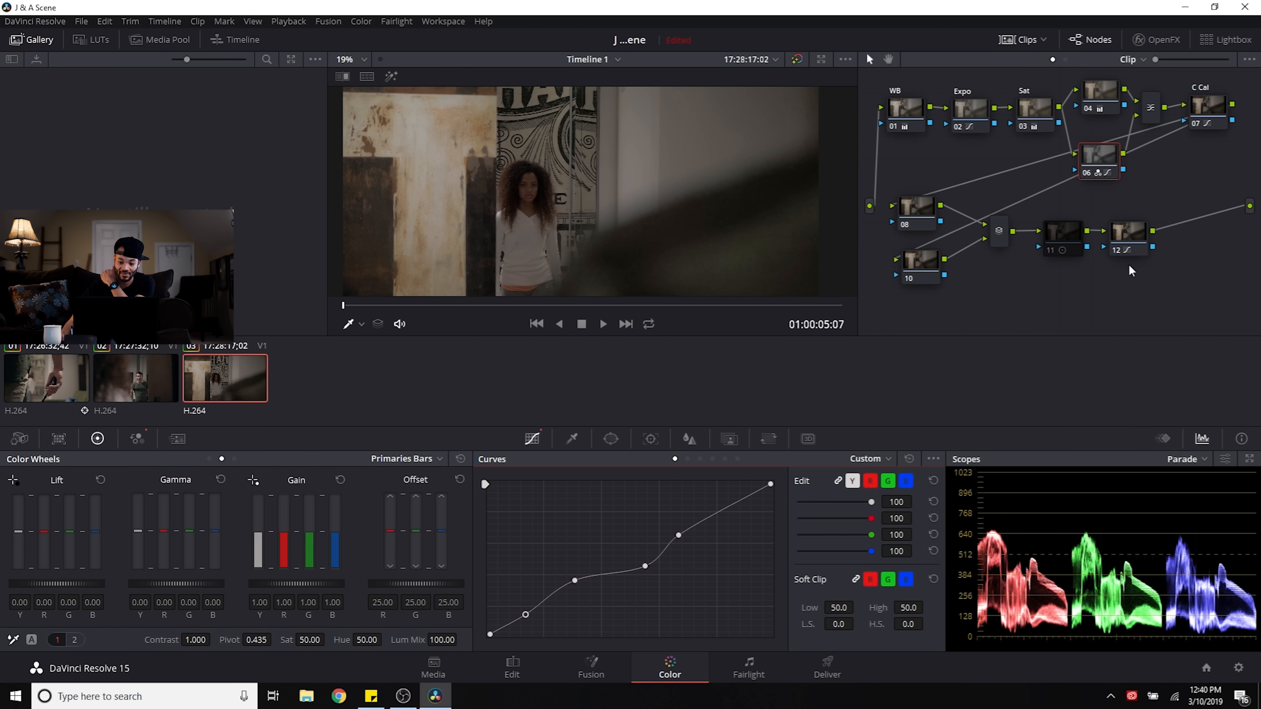
# Step: Shift node 10 slightly aside and draw a closed curve window on node 08 around the woman and the lettered wall behind her
pyautogui.click(925, 203)
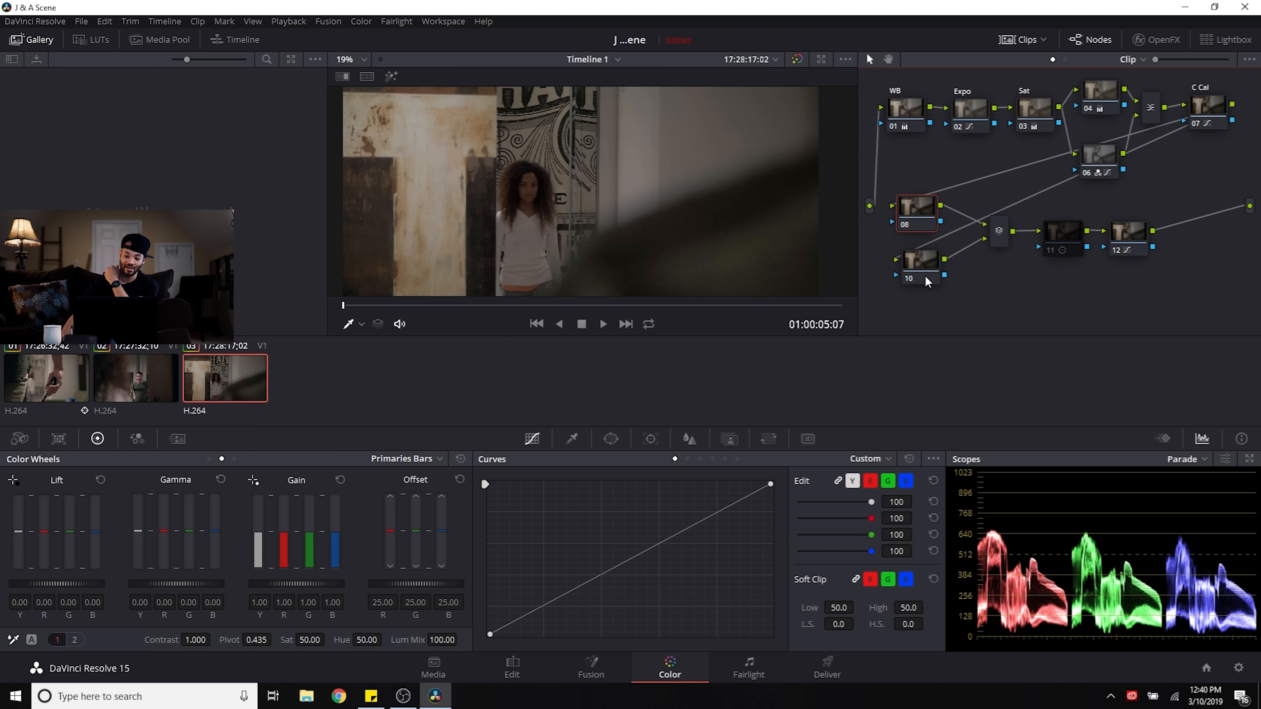
pyautogui.moveTo(922, 282); pyautogui.dragTo(905, 287)
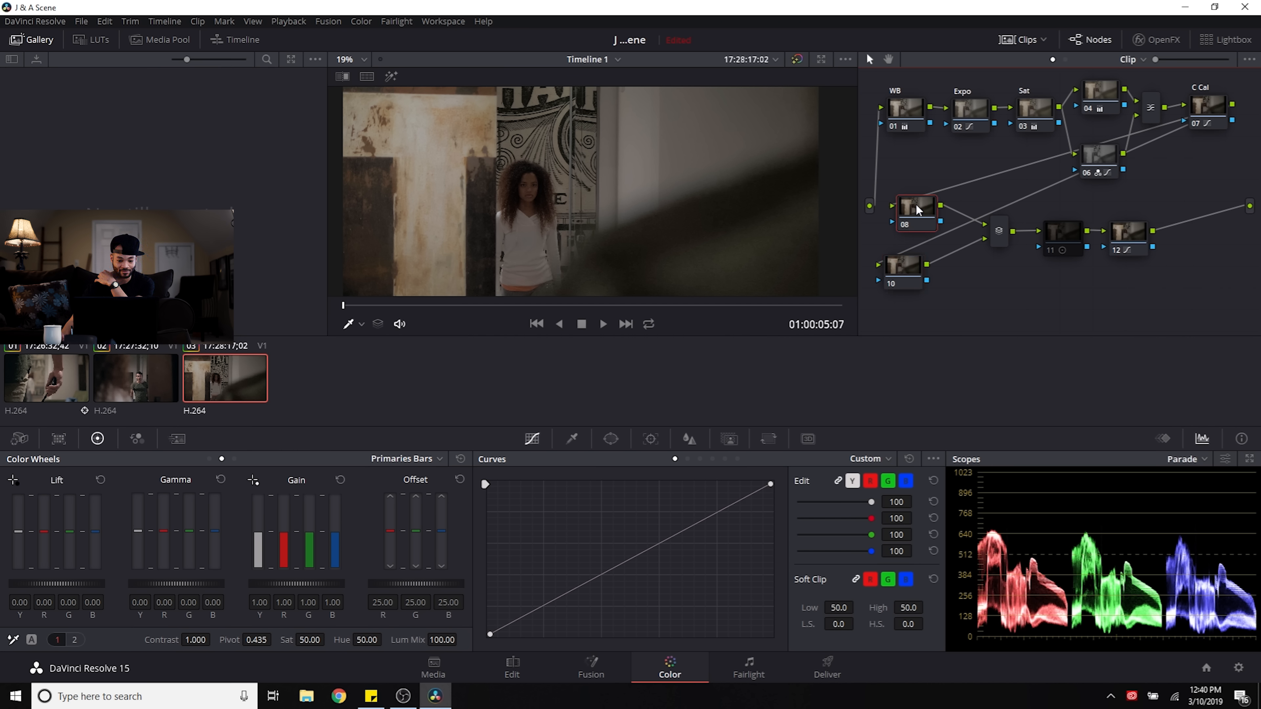
pyautogui.click(574, 439)
pyautogui.click(611, 439)
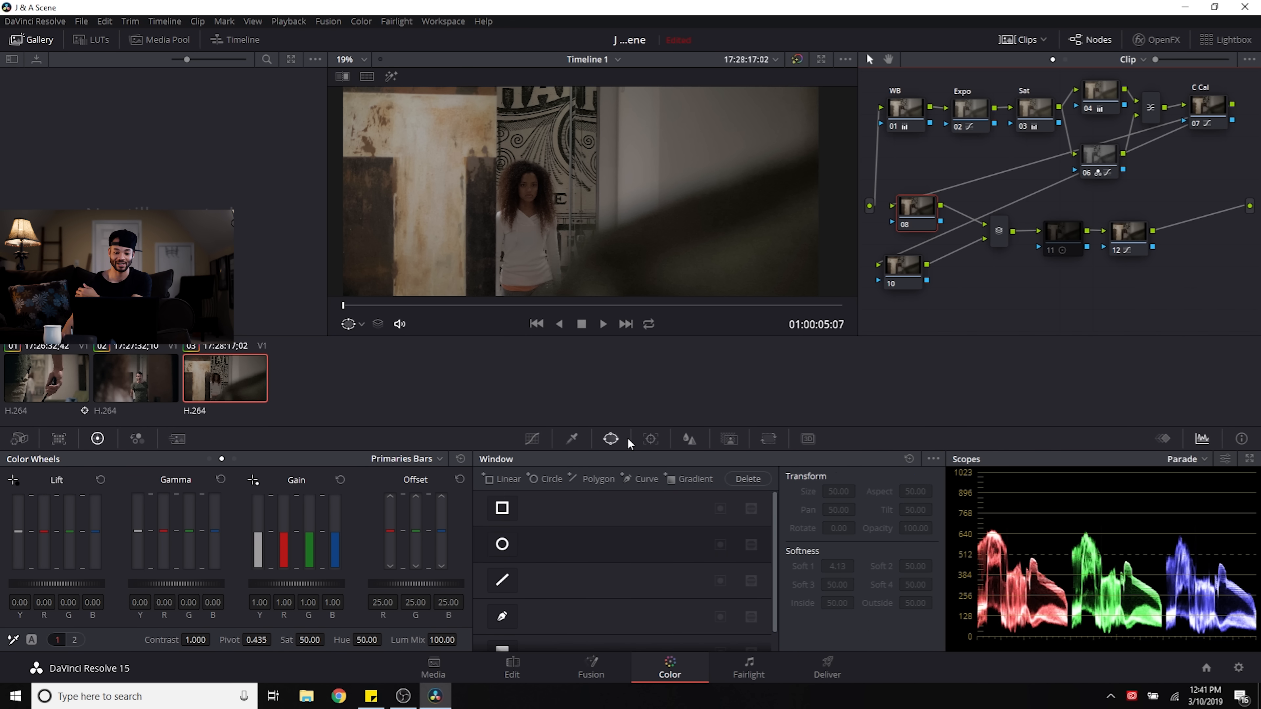
pyautogui.click(503, 617)
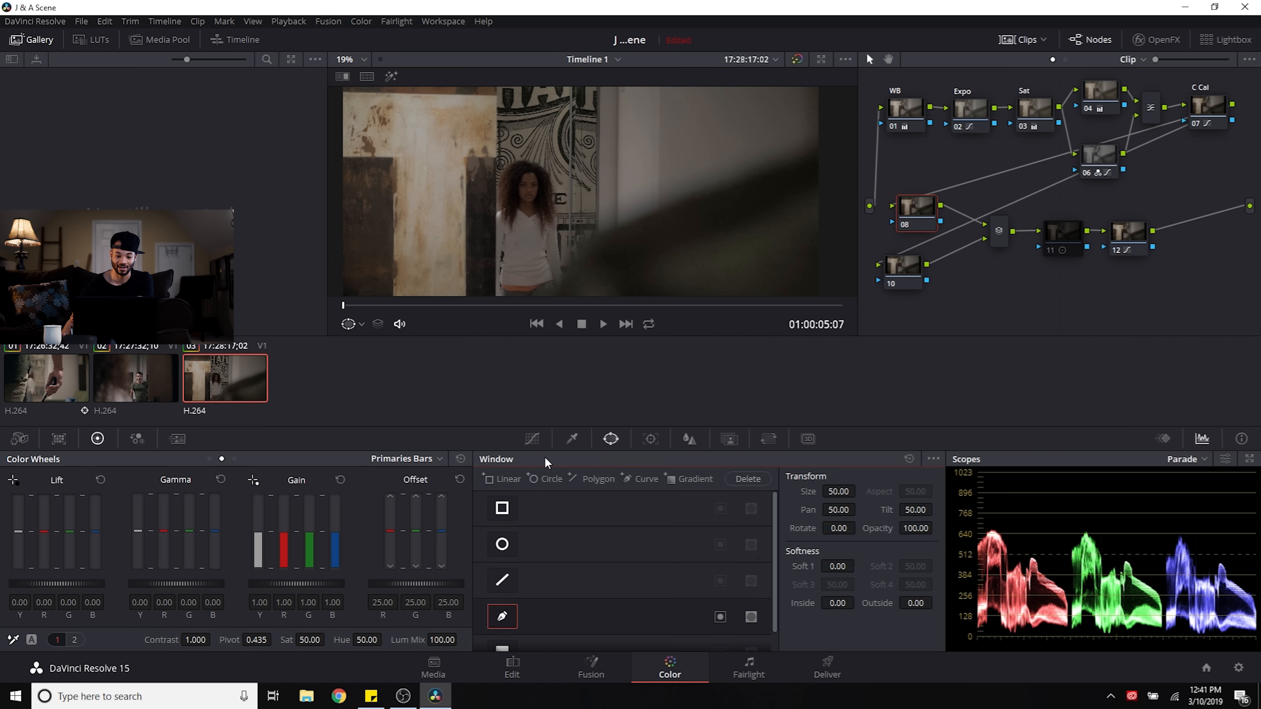
pyautogui.scroll(-4, 535, 104)
pyautogui.click(529, 98)
pyautogui.click(531, 296)
pyautogui.moveTo(564, 271); pyautogui.dragTo(602, 216)
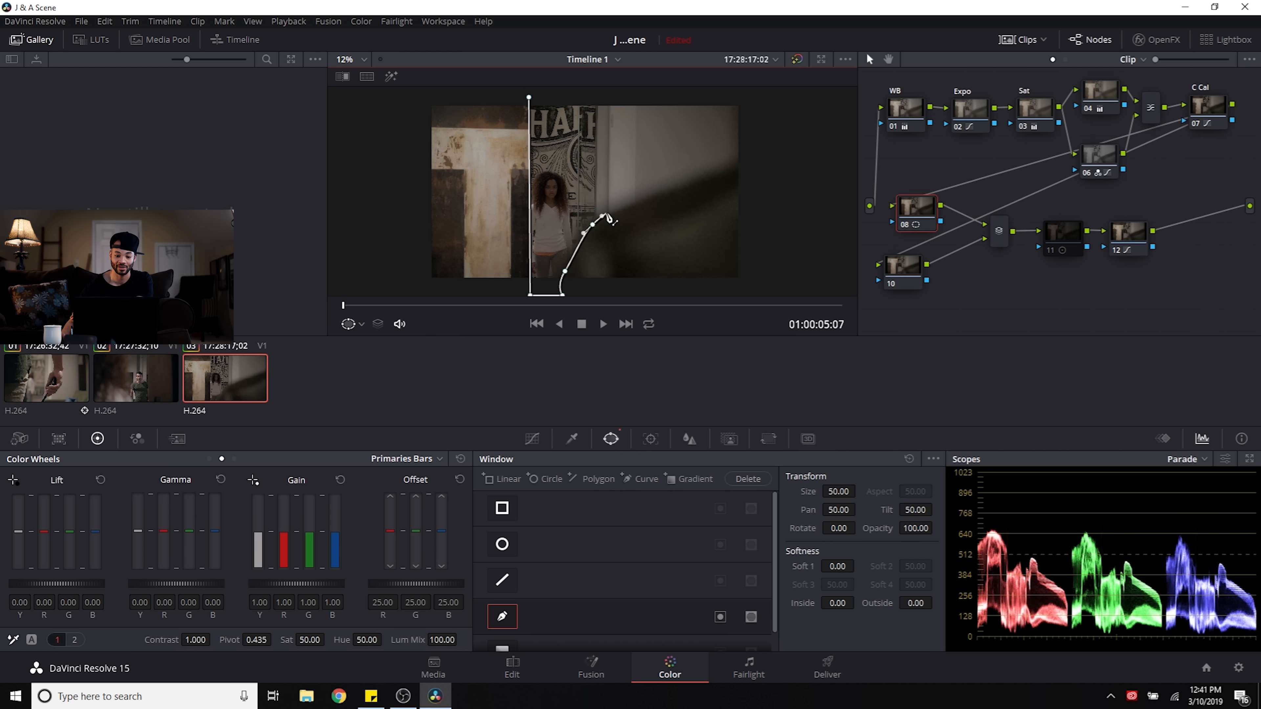
pyautogui.click(608, 216)
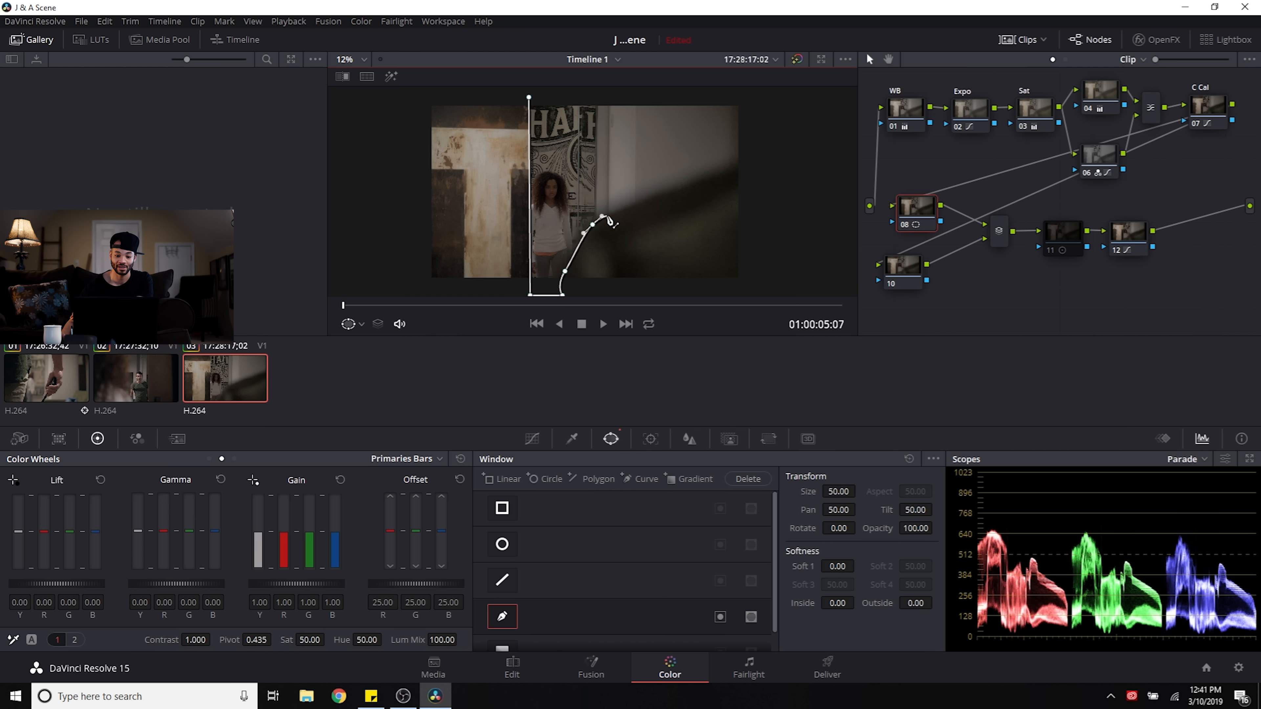
pyautogui.click(610, 90)
pyautogui.click(529, 98)
pyautogui.scroll(12, 571, 213)
pyautogui.scroll(-9, 554, 219)
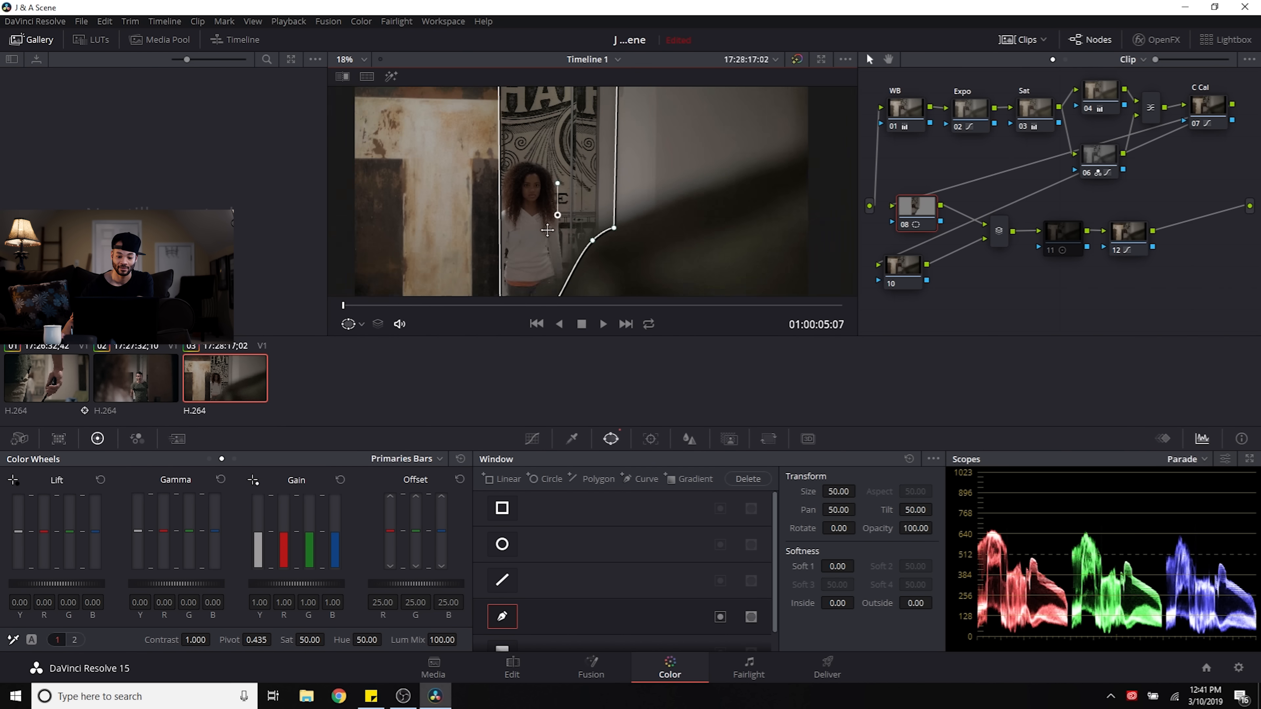
# Step: Highlight the area isolated by node 08's window and set its Soft 1 value to 2.02
pyautogui.click(391, 76)
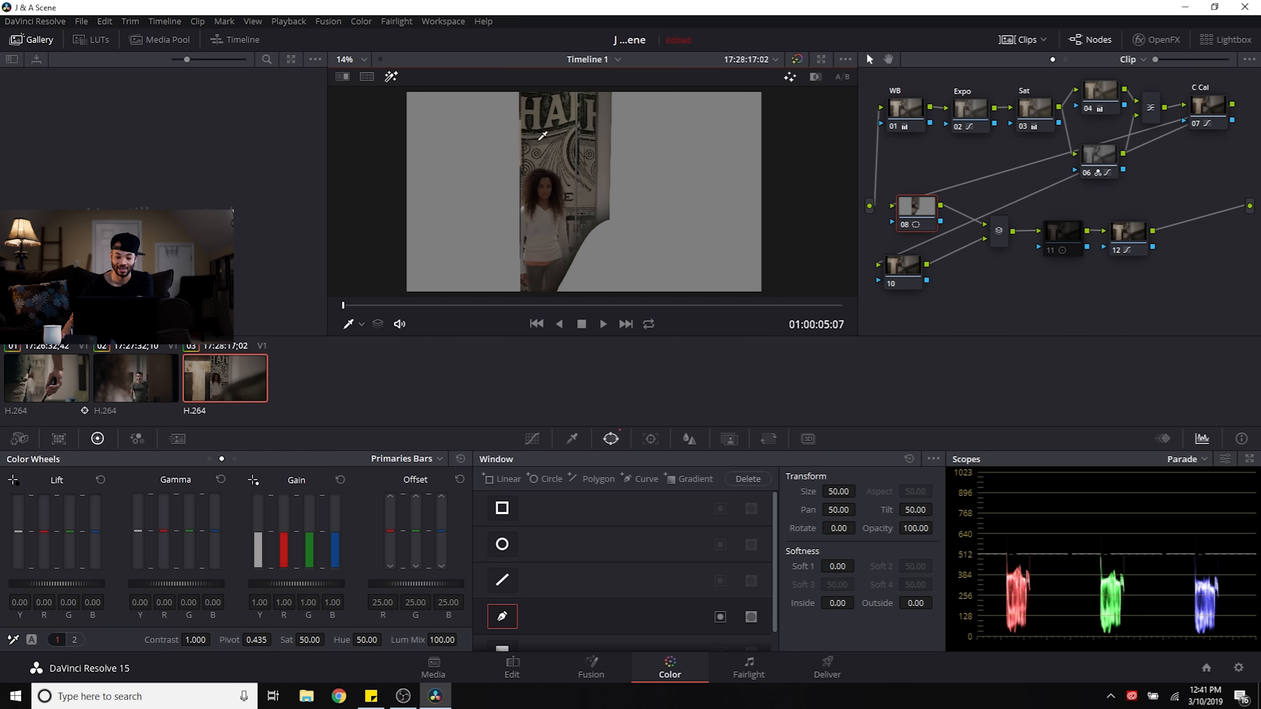
pyautogui.moveTo(838, 566); pyautogui.dragTo(858, 566)
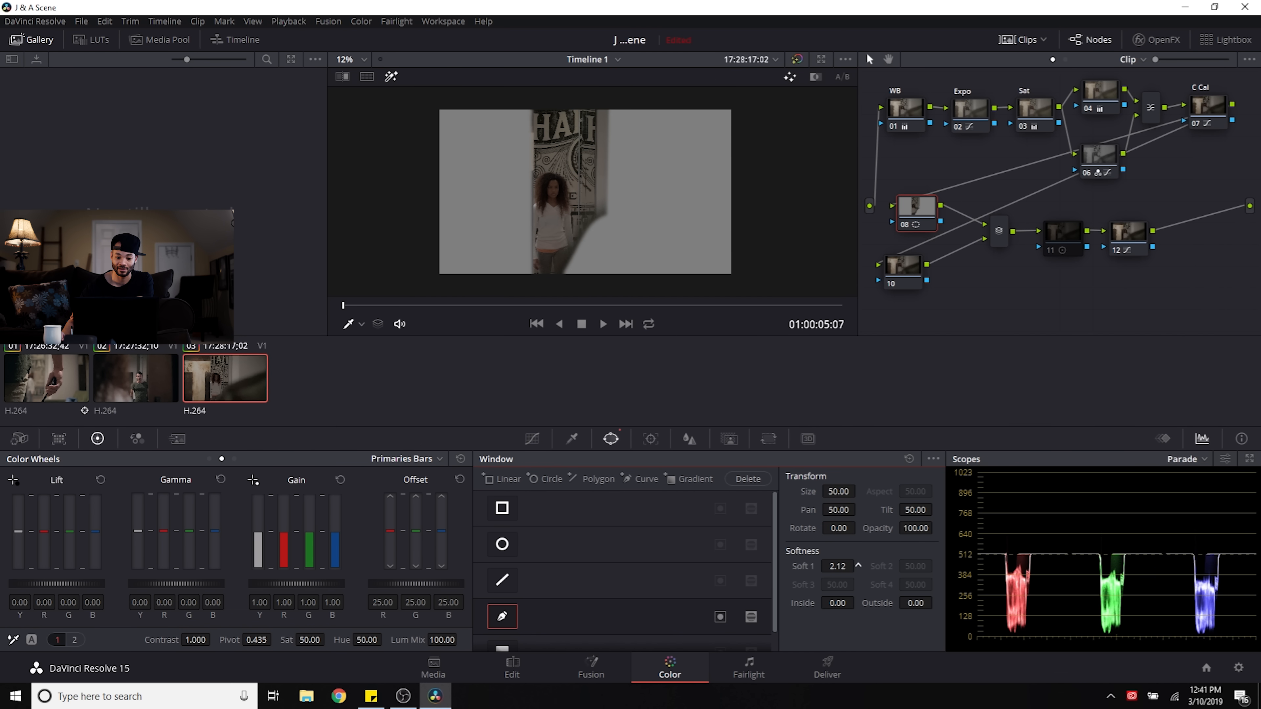
pyautogui.scroll(1, 666, 149)
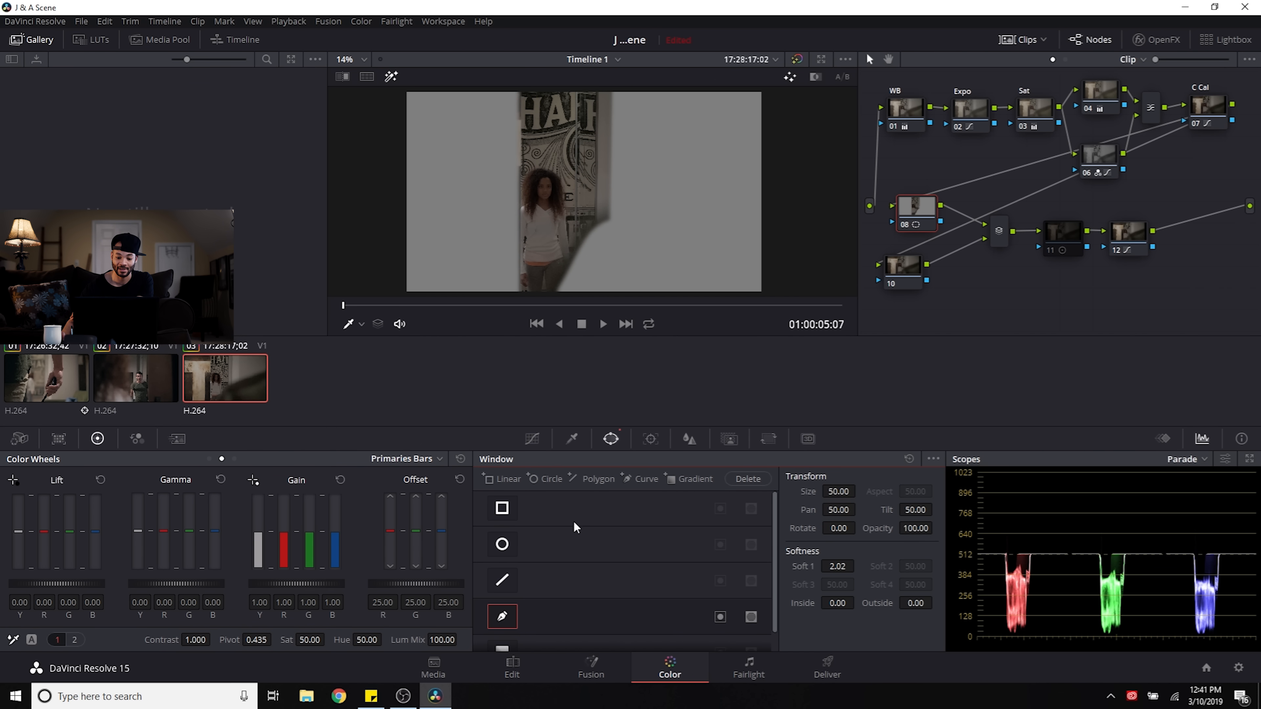
# Step: Nudge the corners on the rusty-wall side of node 08's window to refine that edge, and turn off the highlight view
pyautogui.click(551, 602)
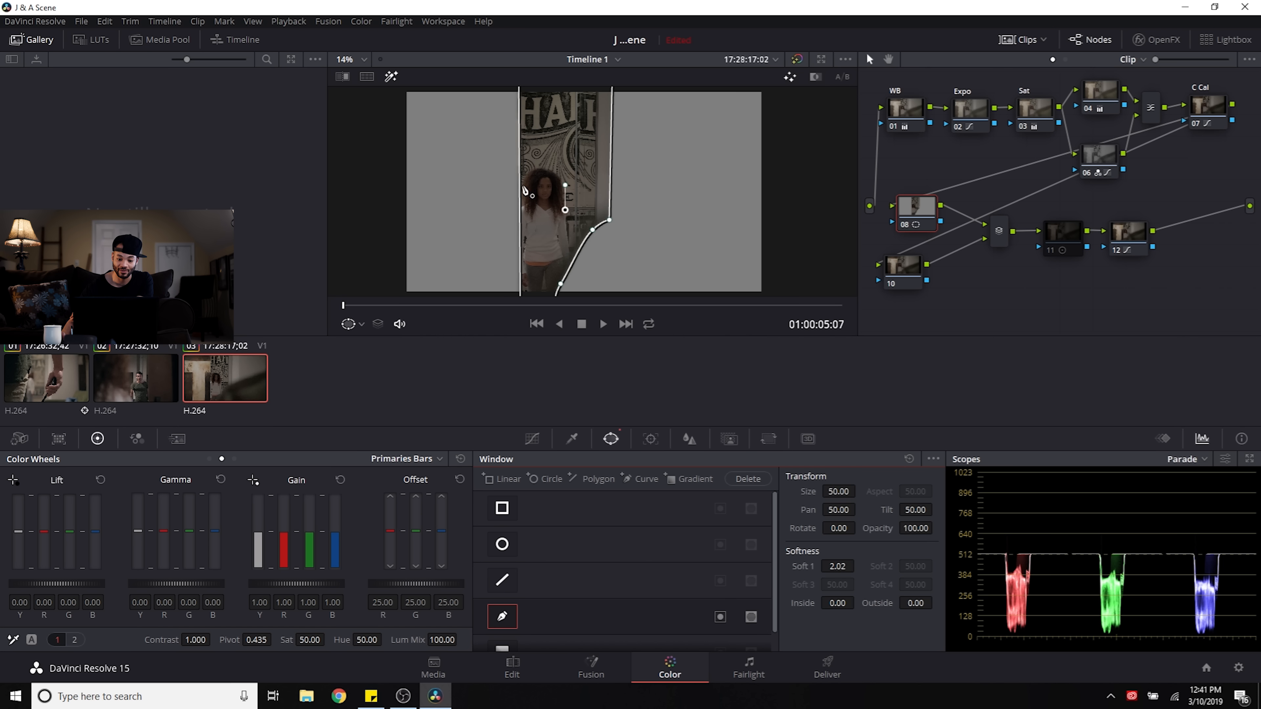
pyautogui.scroll(-3, 526, 190)
pyautogui.click(537, 110)
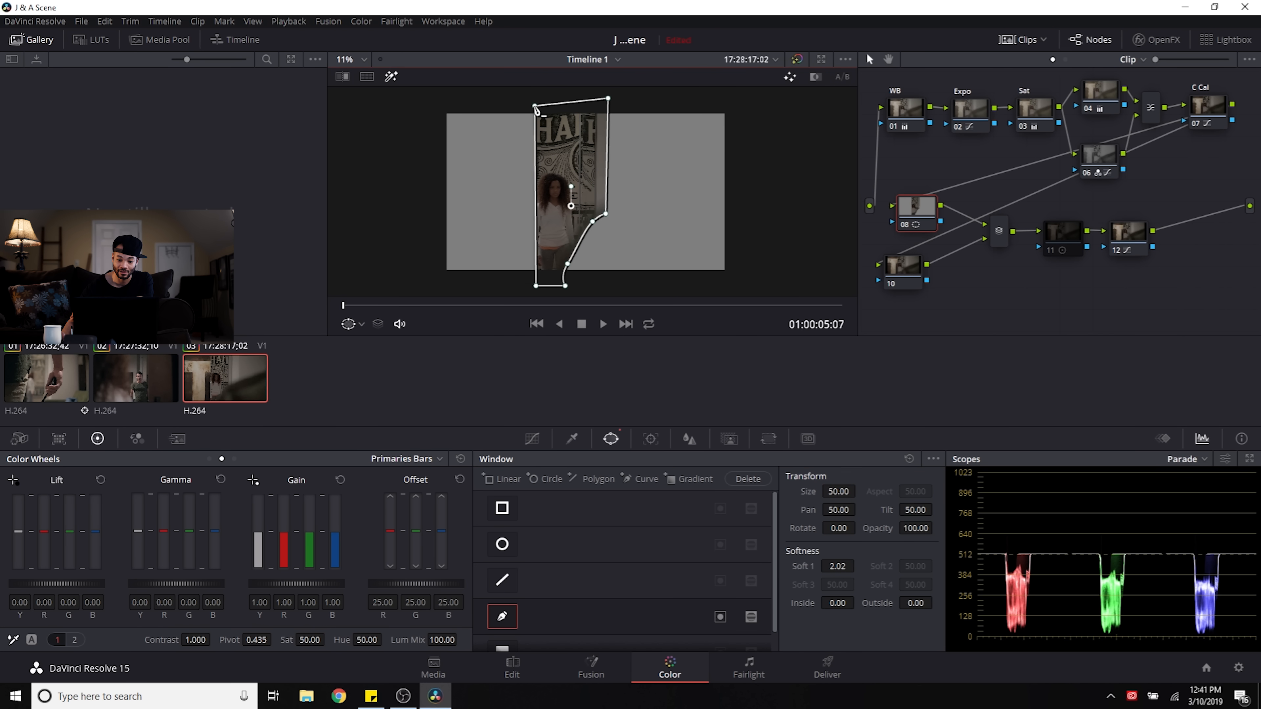
pyautogui.moveTo(535, 107); pyautogui.dragTo(536, 105)
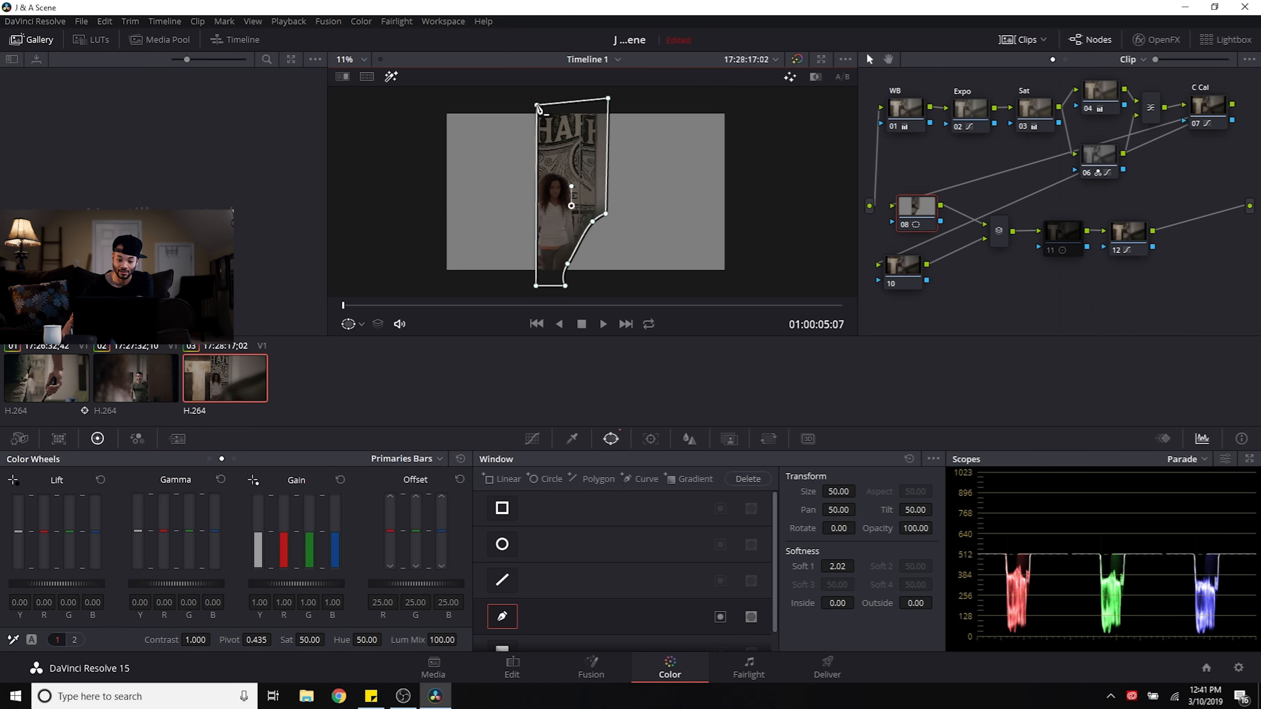
pyautogui.moveTo(538, 288); pyautogui.dragTo(539, 289)
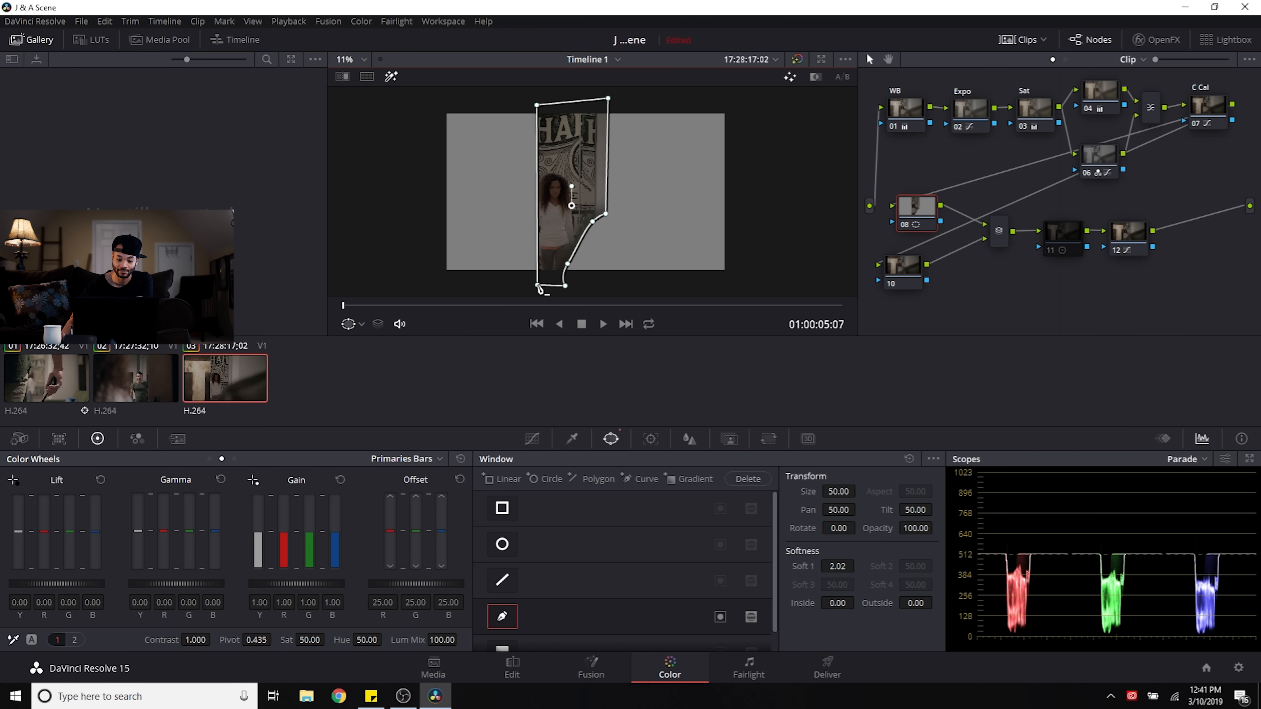
pyautogui.scroll(1, 572, 147)
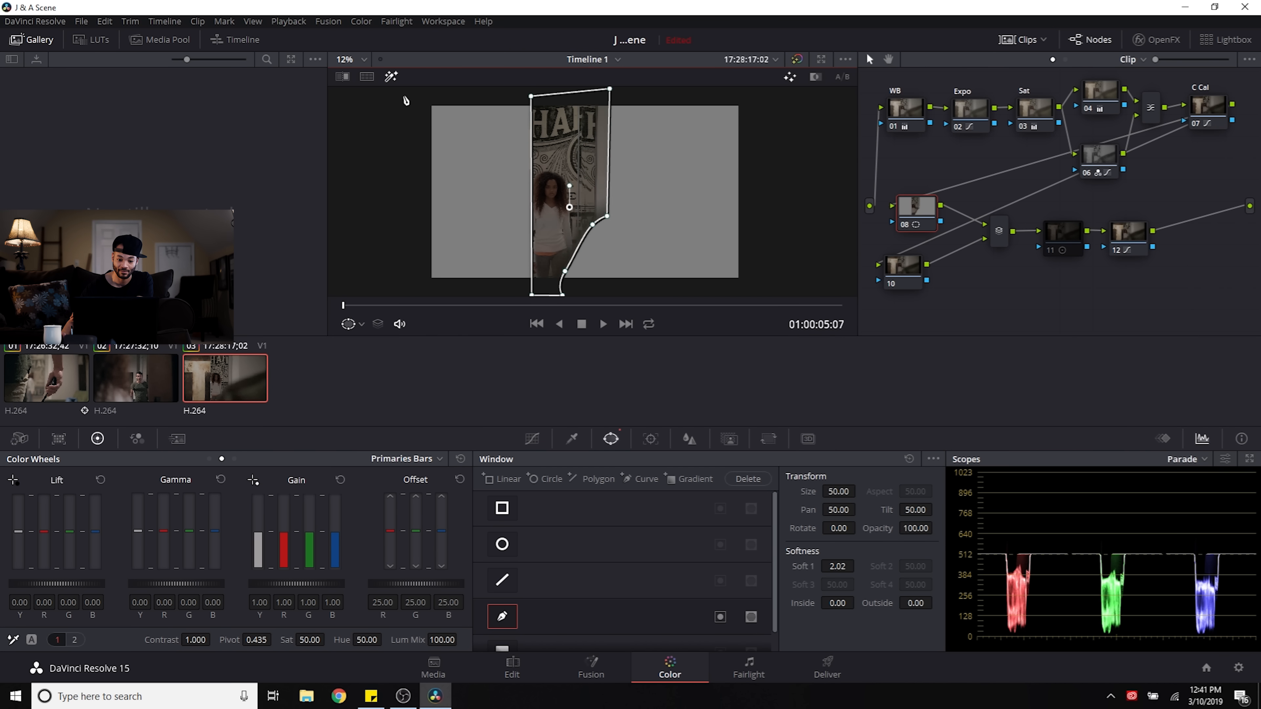
pyautogui.click(391, 77)
pyautogui.click(583, 560)
pyautogui.click(575, 616)
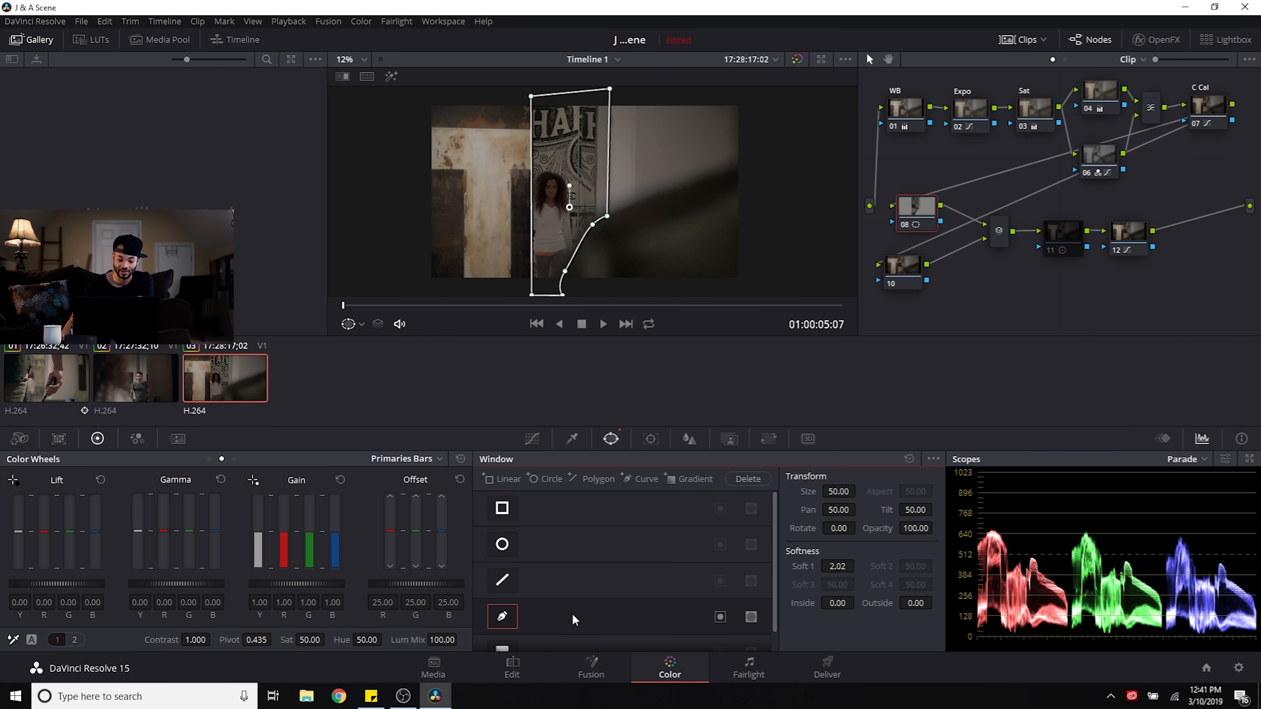
# Step: Raise node 08's gain to 1.11 and gamma to 0.03 on all channels, hiding the clip thumbnails to enlarge the viewer
pyautogui.click(539, 441)
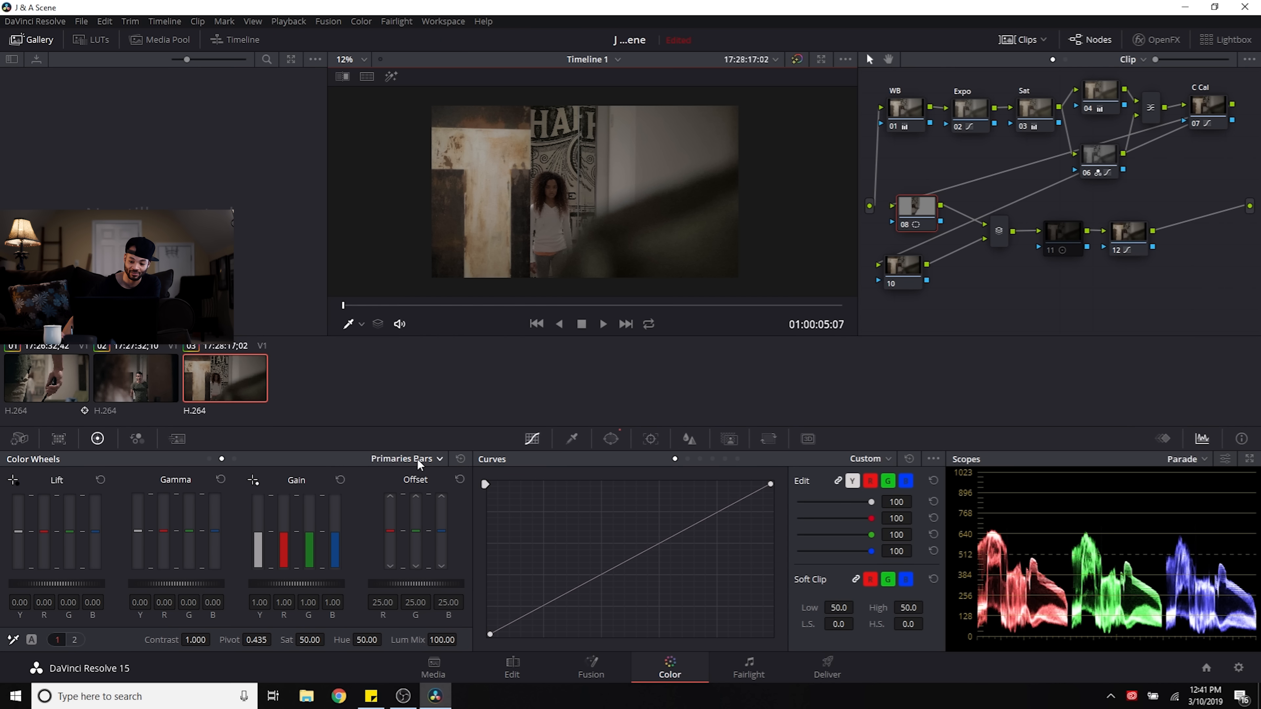
pyautogui.moveTo(287, 584); pyautogui.dragTo(308, 584)
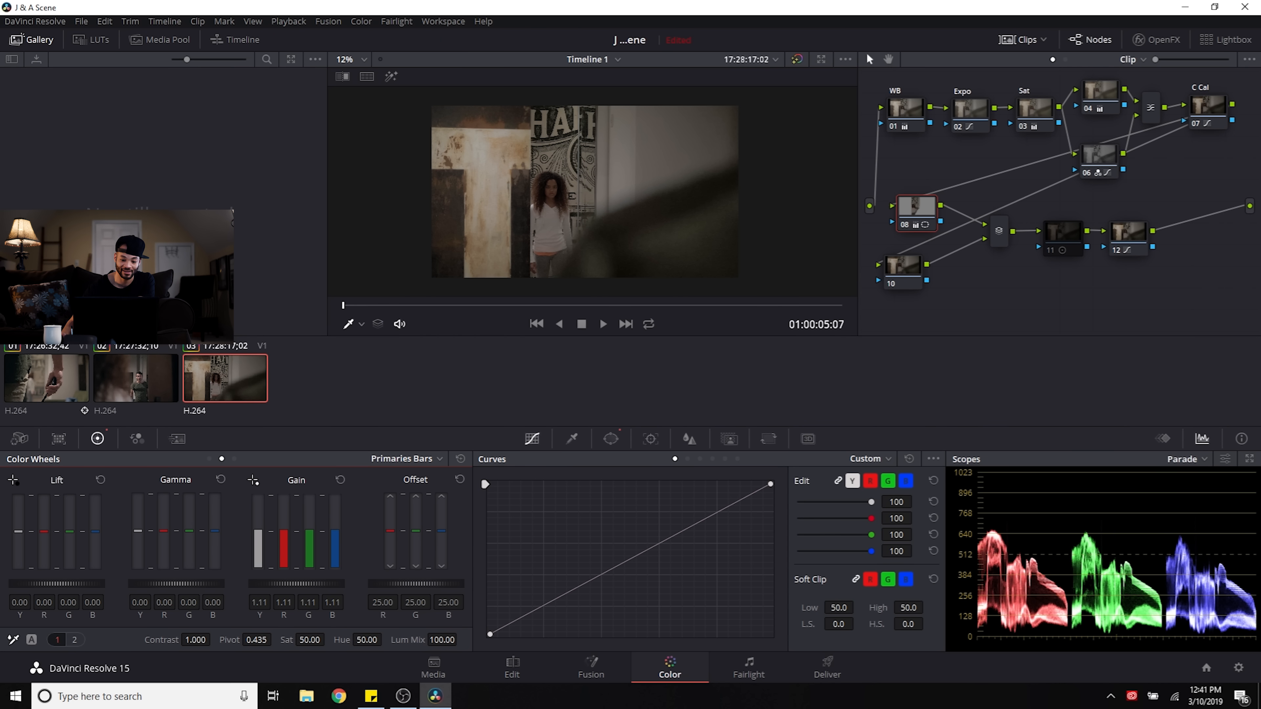
pyautogui.moveTo(176, 583); pyautogui.dragTo(179, 583)
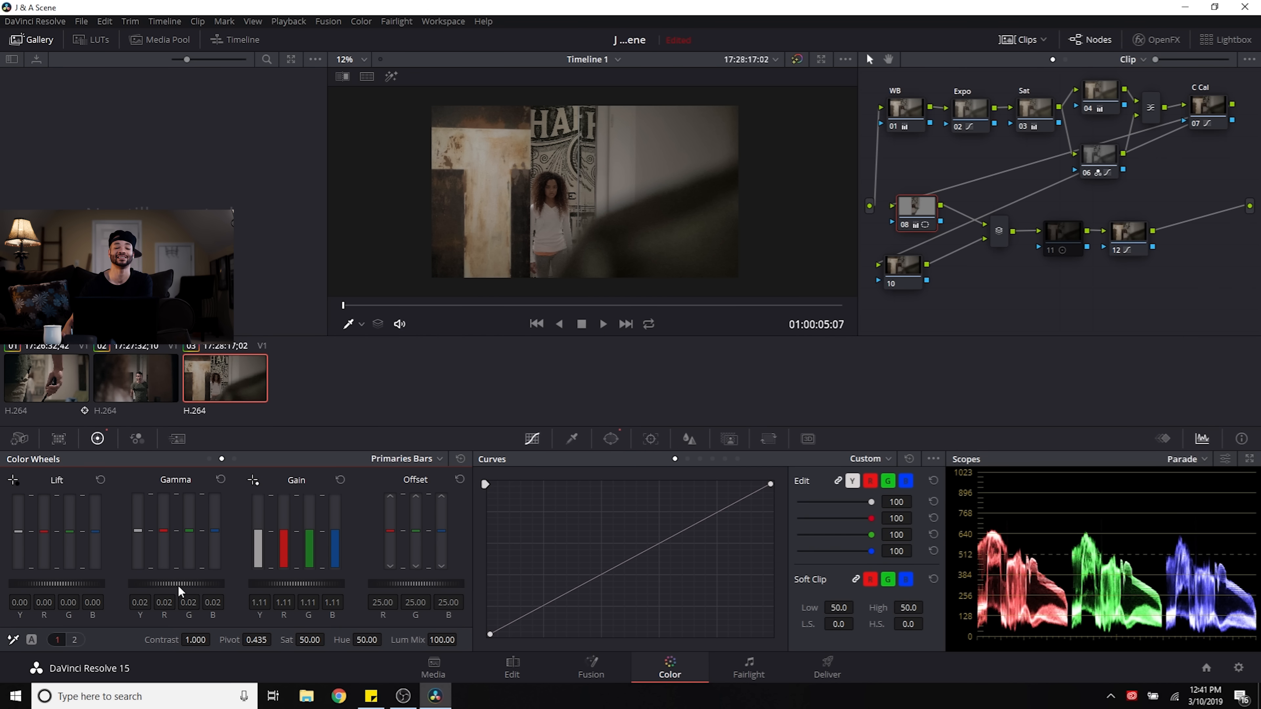
pyautogui.scroll(2, 566, 186)
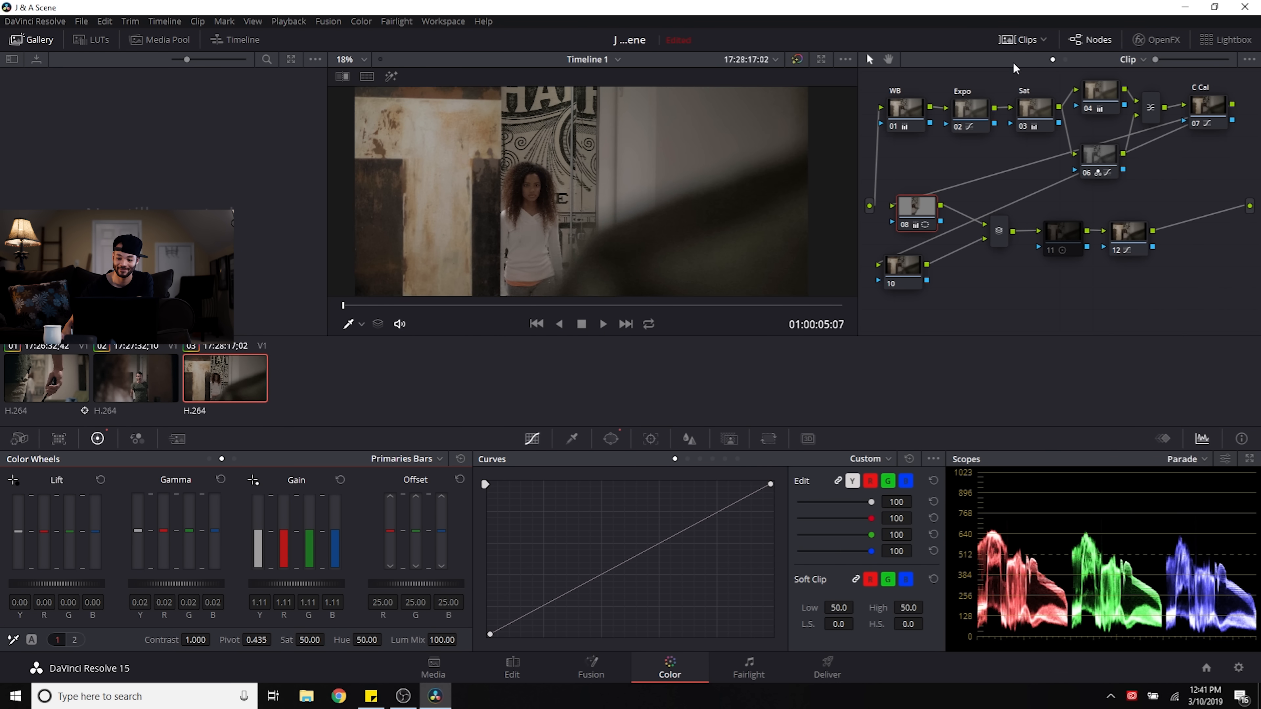
pyautogui.click(1026, 40)
pyautogui.scroll(1, 594, 274)
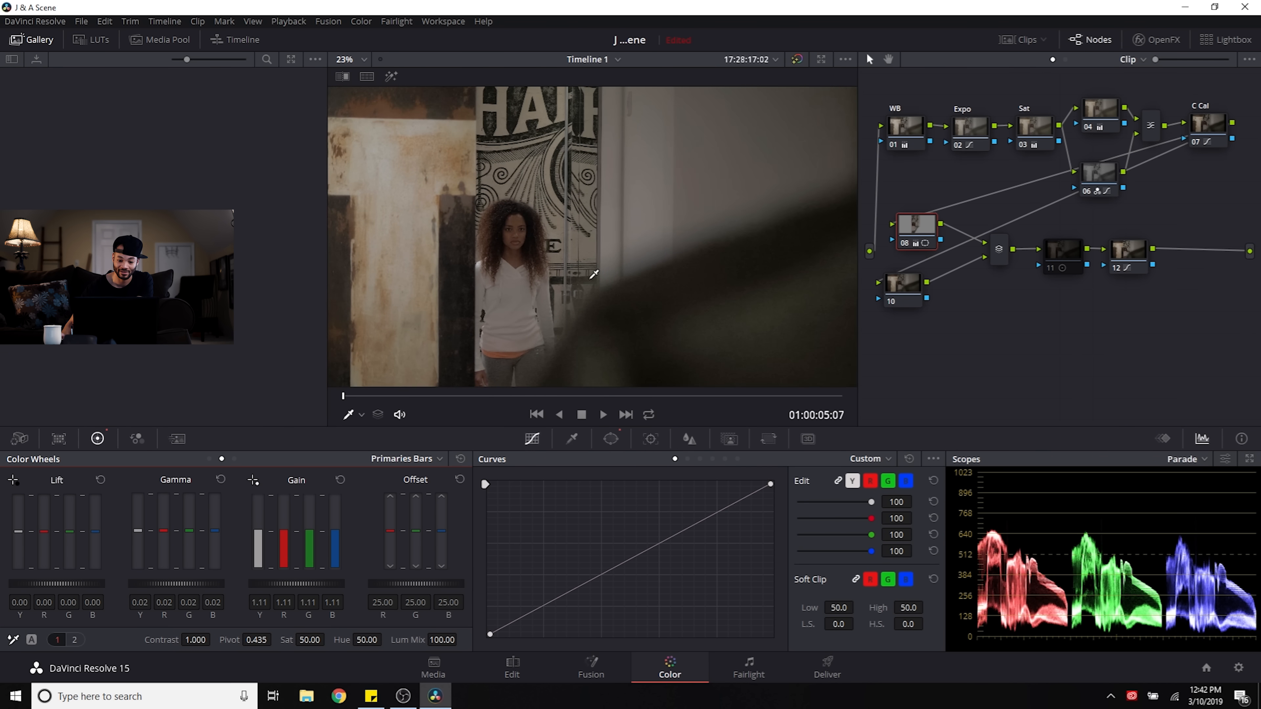
pyautogui.moveTo(176, 584); pyautogui.dragTo(182, 584)
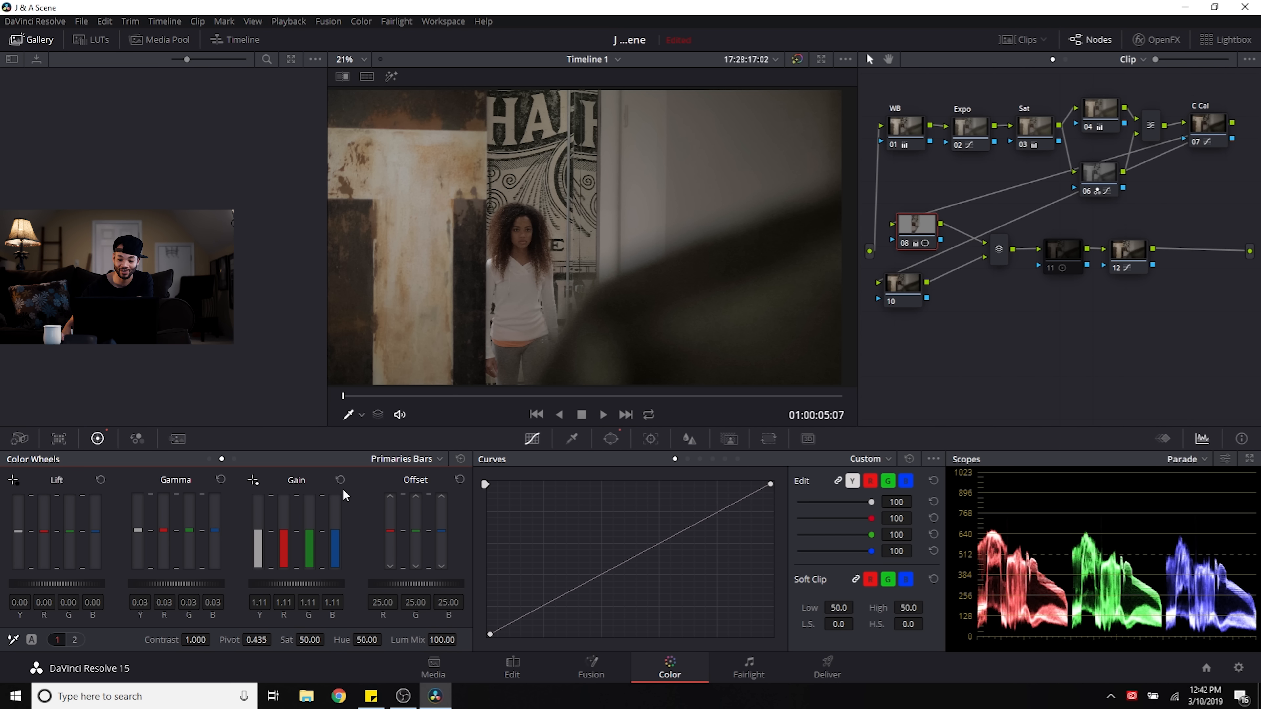
# Step: Toggle node 08 off and on to compare its effect on the woman, leaving it enabled
pyautogui.click(904, 245)
pyautogui.click(903, 244)
pyautogui.click(904, 244)
pyautogui.click(903, 244)
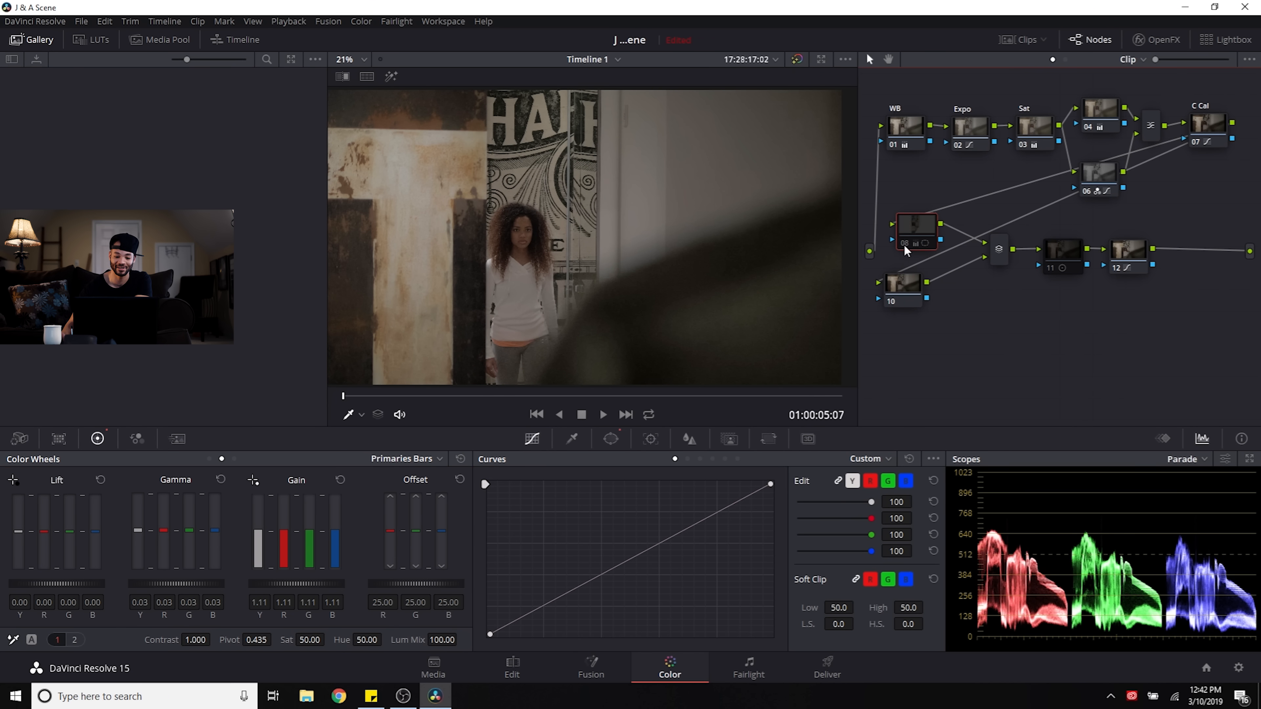
pyautogui.click(904, 245)
pyautogui.scroll(-2, 569, 263)
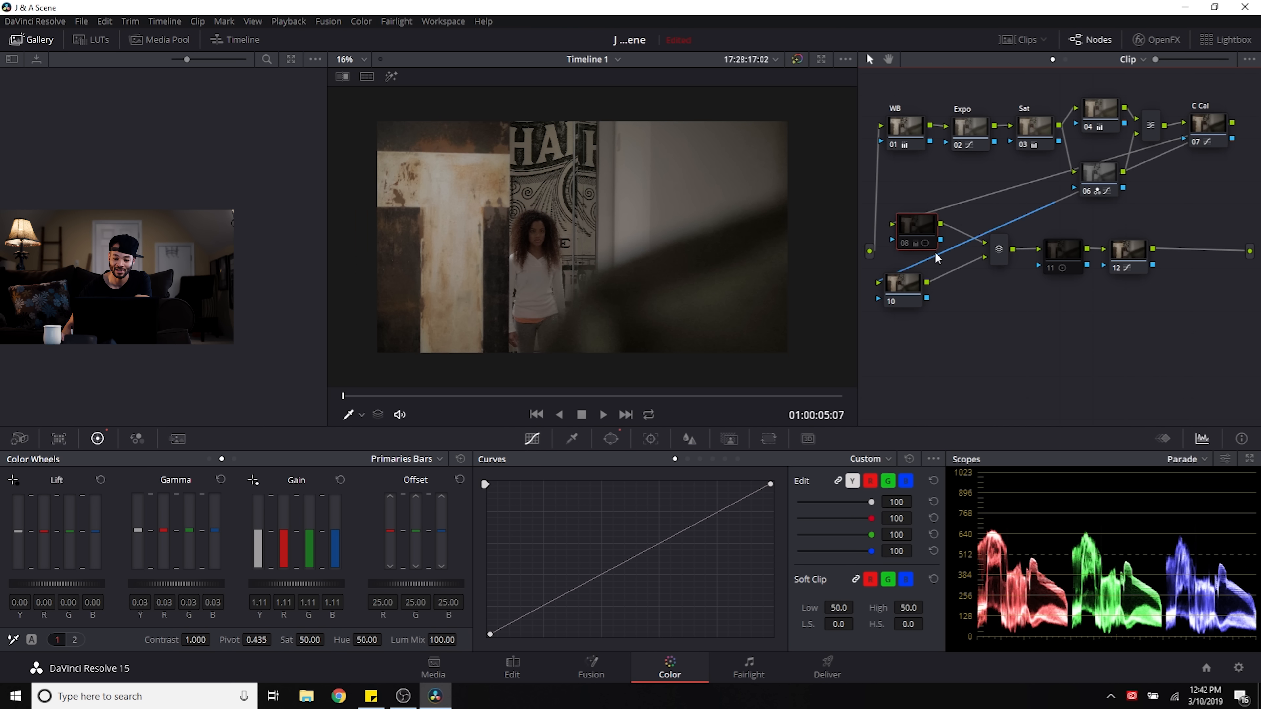
pyautogui.click(904, 244)
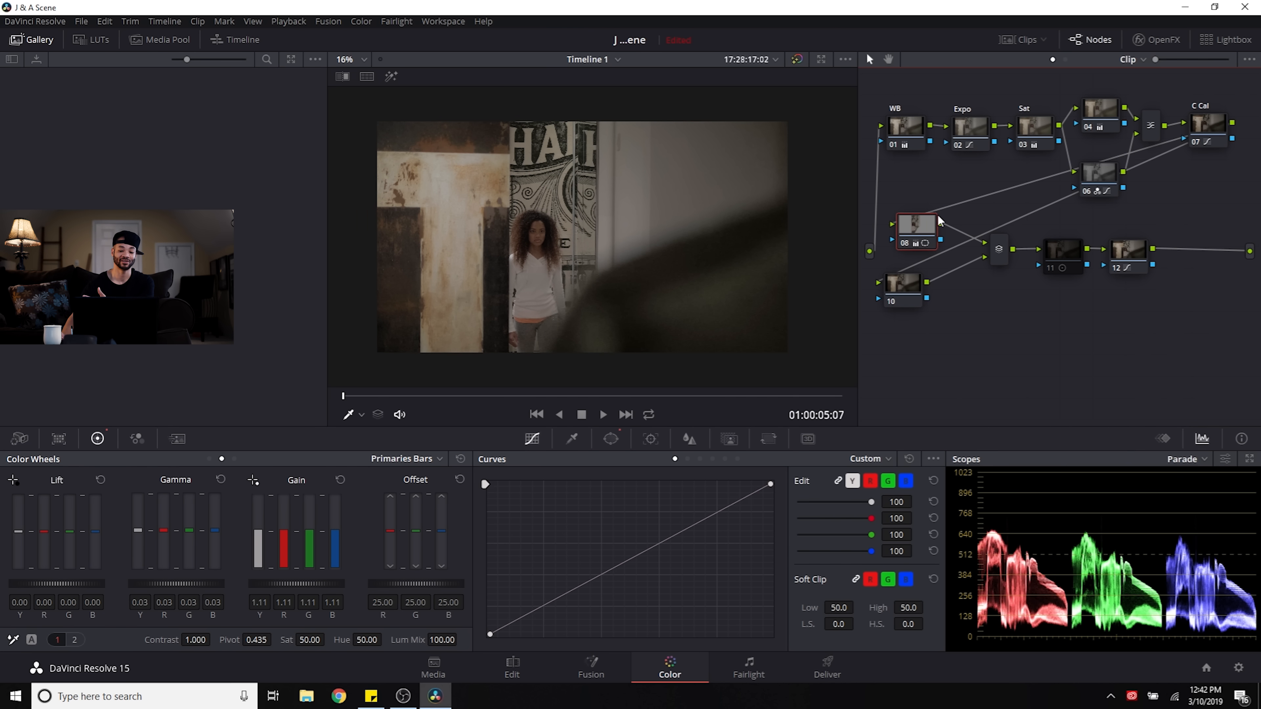
# Step: Track node 08's window forward through the clip with pan, tilt, zoom, rotate and 3D, and return to the first frame
pyautogui.click(909, 297)
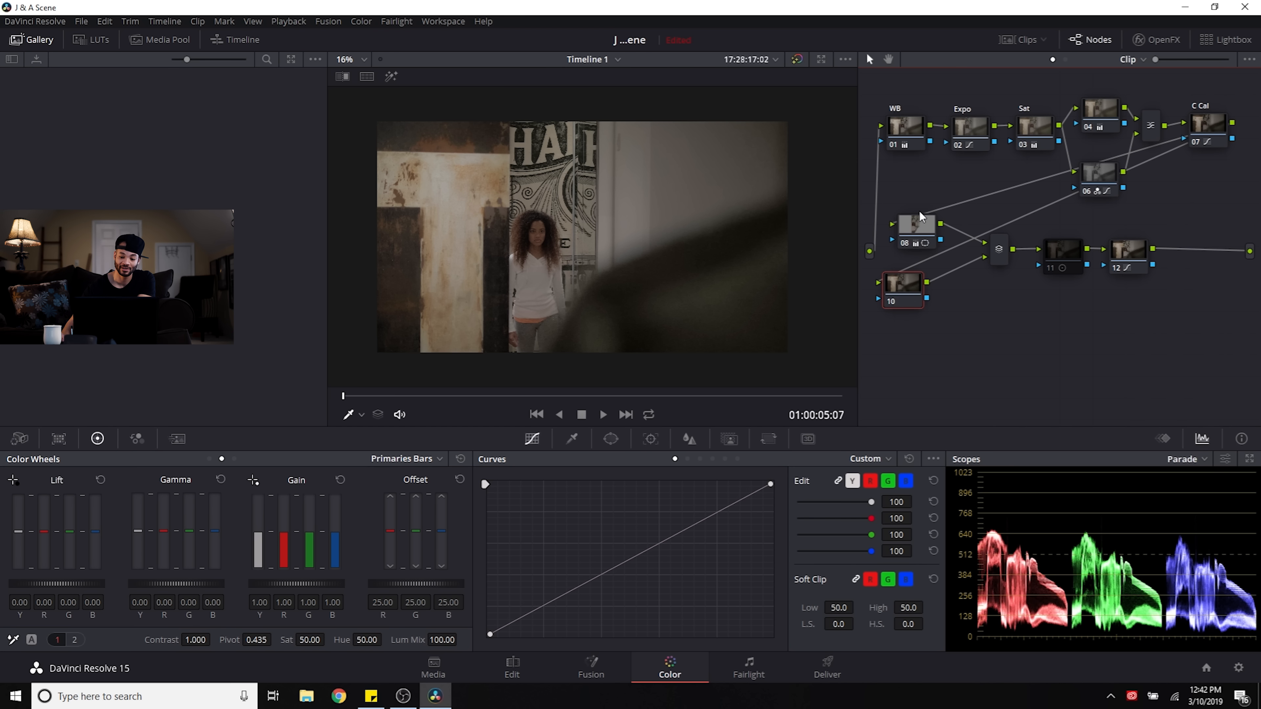
pyautogui.click(918, 229)
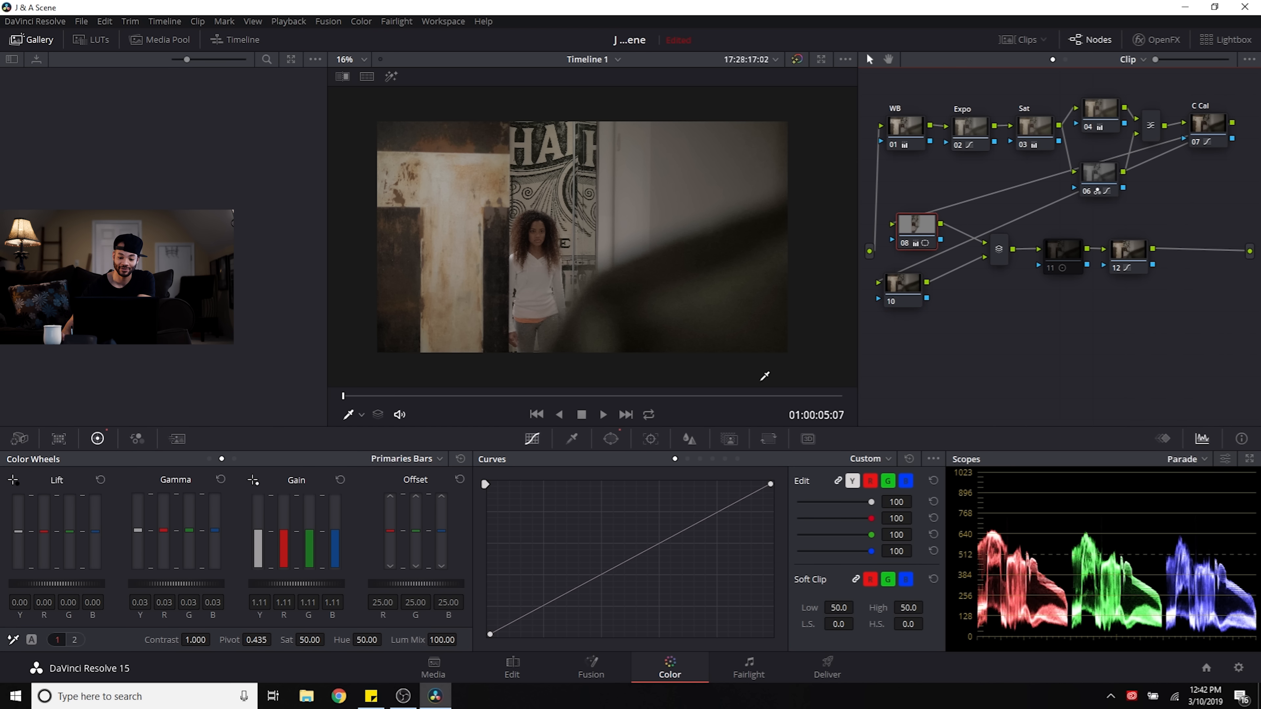
pyautogui.click(650, 439)
pyautogui.click(551, 483)
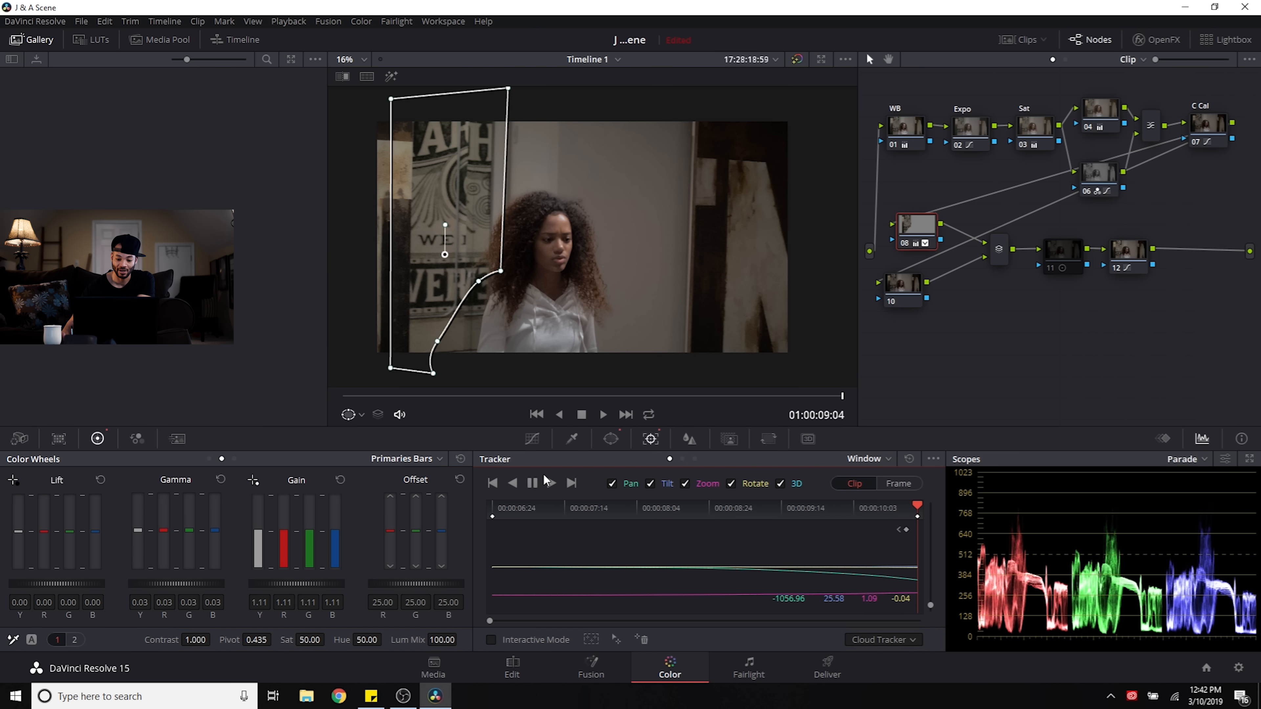
pyautogui.click(491, 516)
# Step: Draw a closed curve window around the woman's face on node 10
pyautogui.click(912, 295)
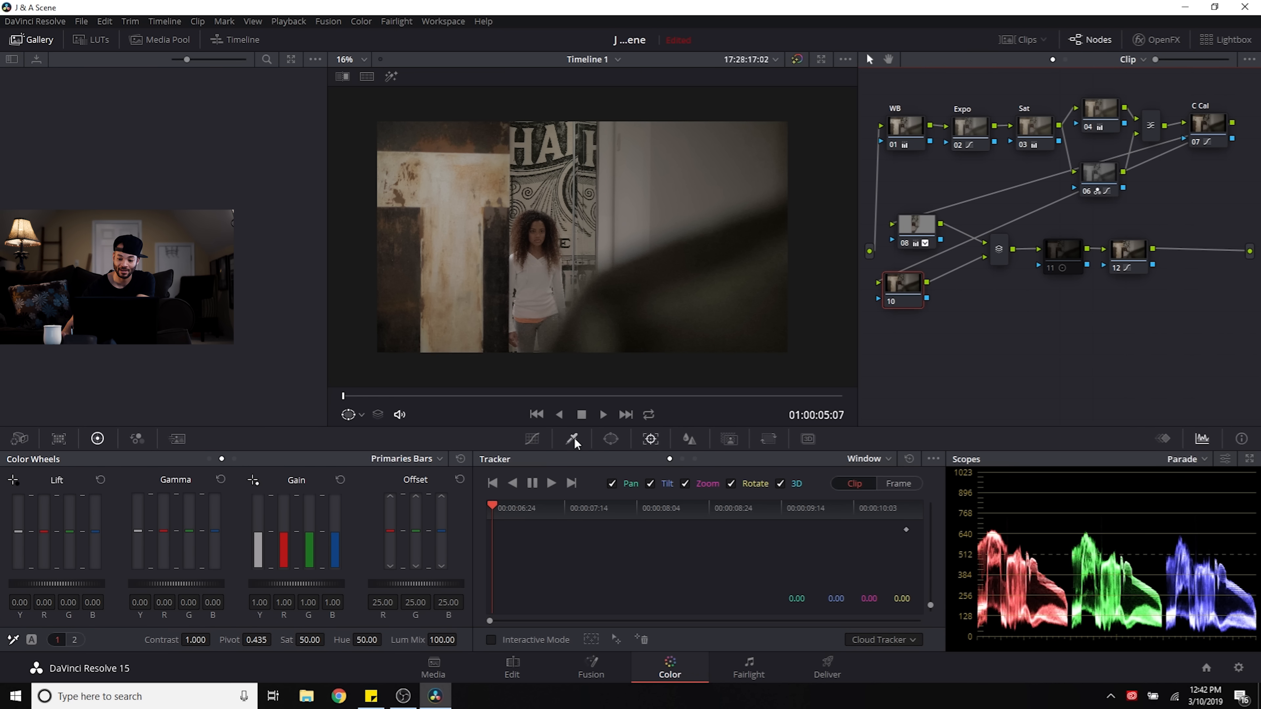
pyautogui.click(611, 439)
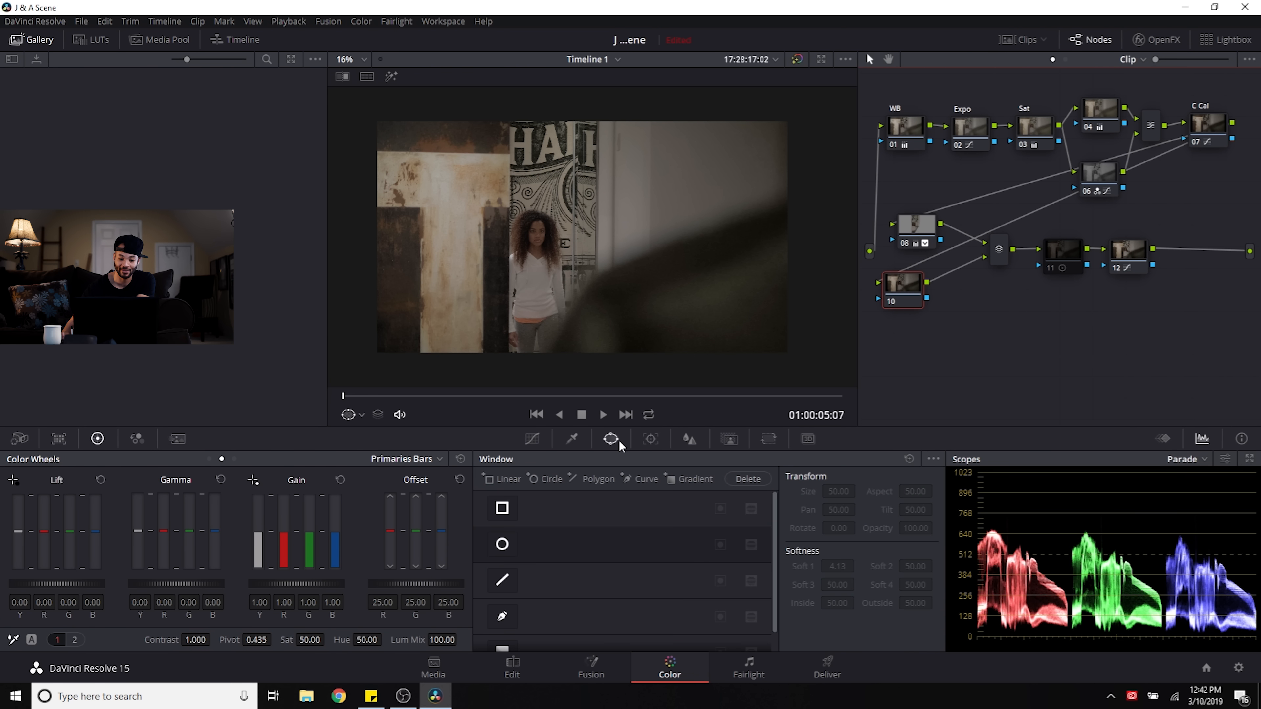
pyautogui.scroll(1, 539, 204)
pyautogui.scroll(5, 538, 204)
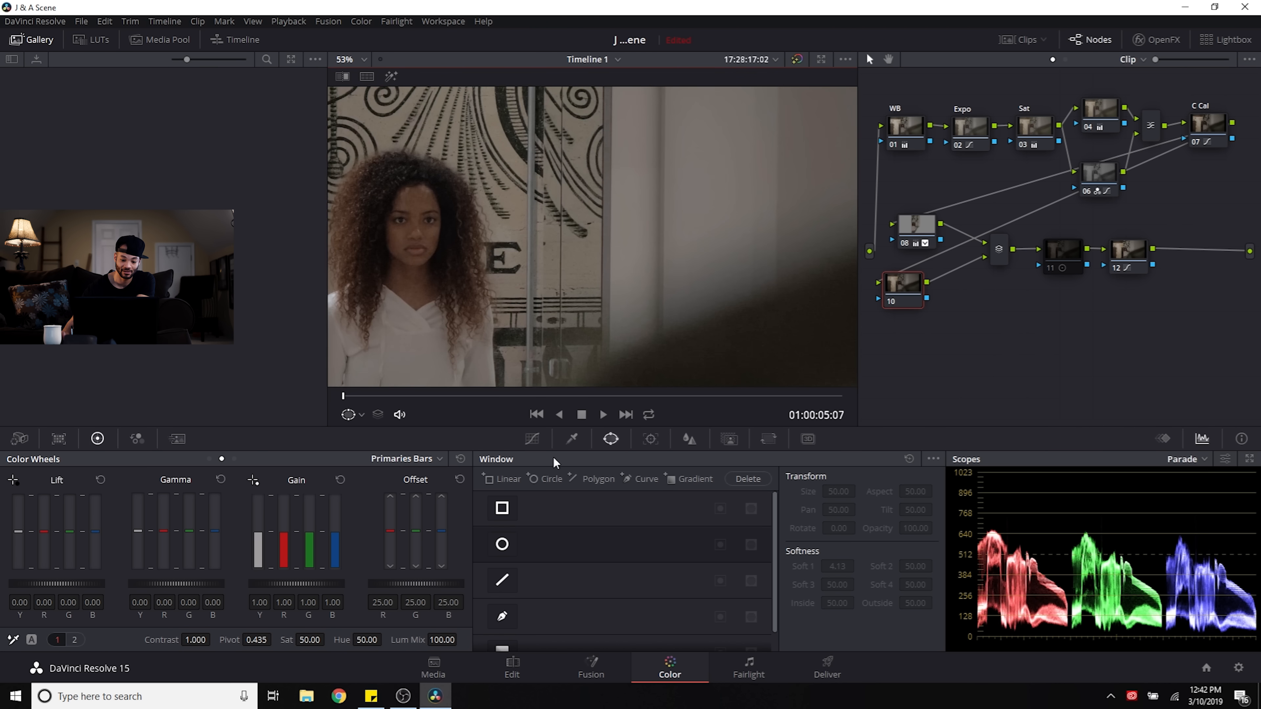
pyautogui.click(503, 615)
pyautogui.click(413, 189)
pyautogui.click(421, 186)
pyautogui.click(428, 188)
pyautogui.click(434, 192)
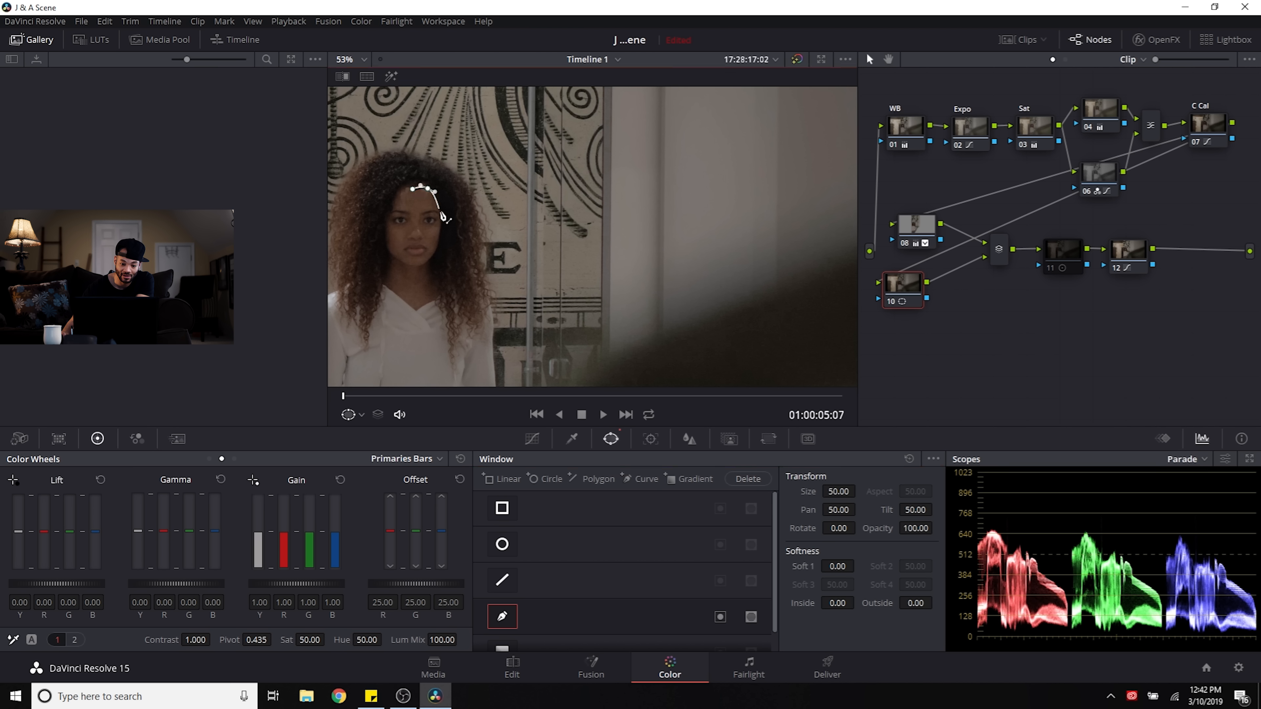
pyautogui.click(440, 220)
pyautogui.click(435, 250)
pyautogui.click(425, 262)
pyautogui.click(402, 262)
pyautogui.click(386, 241)
pyautogui.click(398, 195)
pyautogui.click(413, 189)
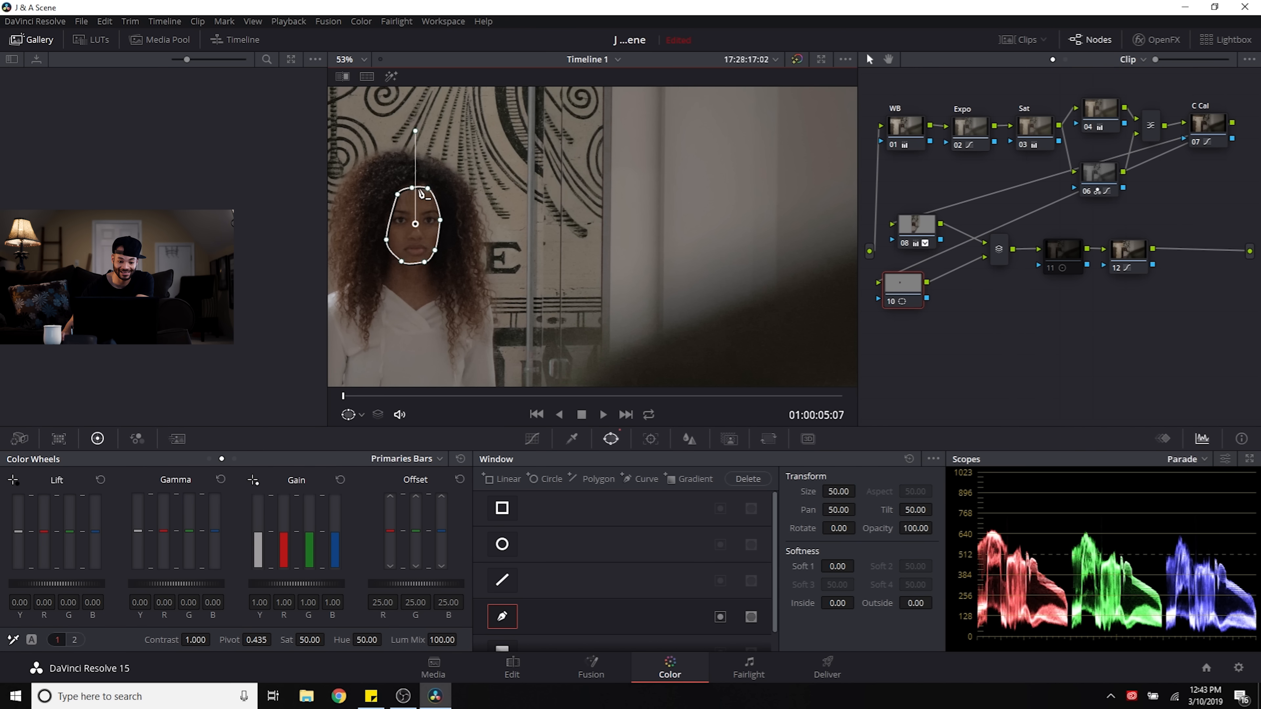
# Step: Set node 08's key output gain to 0.5 to halve the strength of its window correction
pyautogui.scroll(-2, 415, 193)
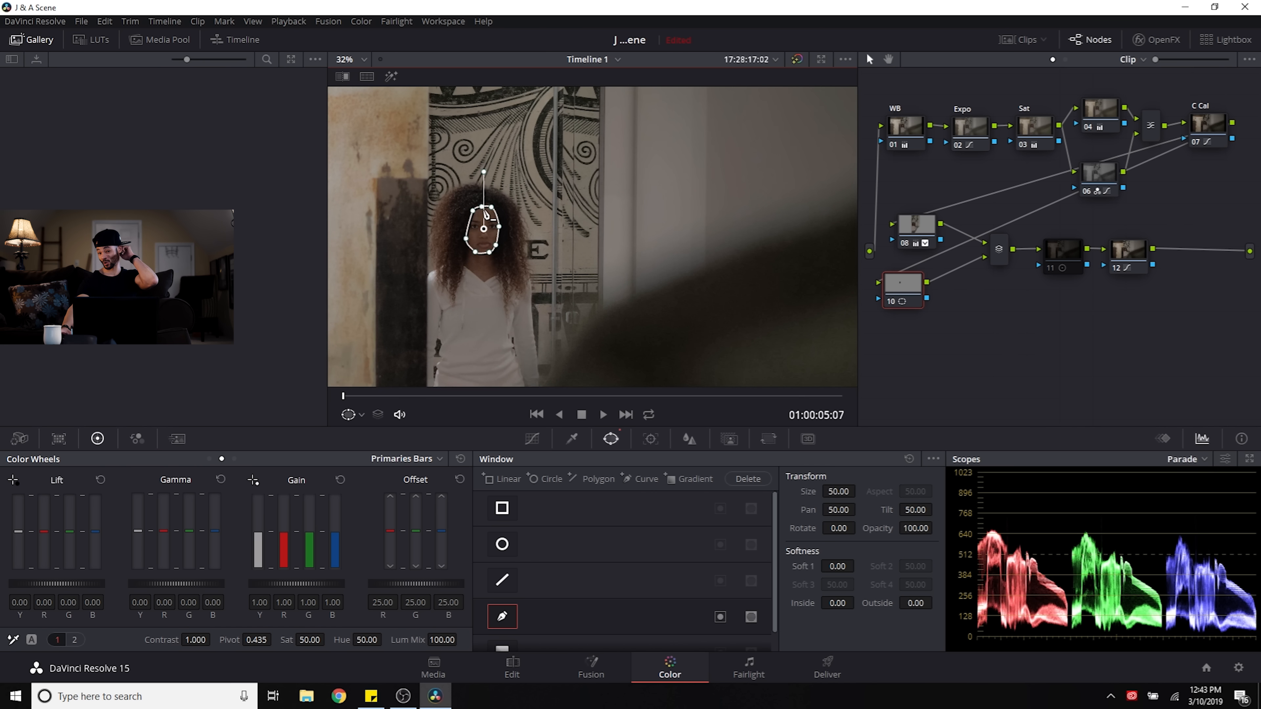
pyautogui.scroll(-2, 486, 214)
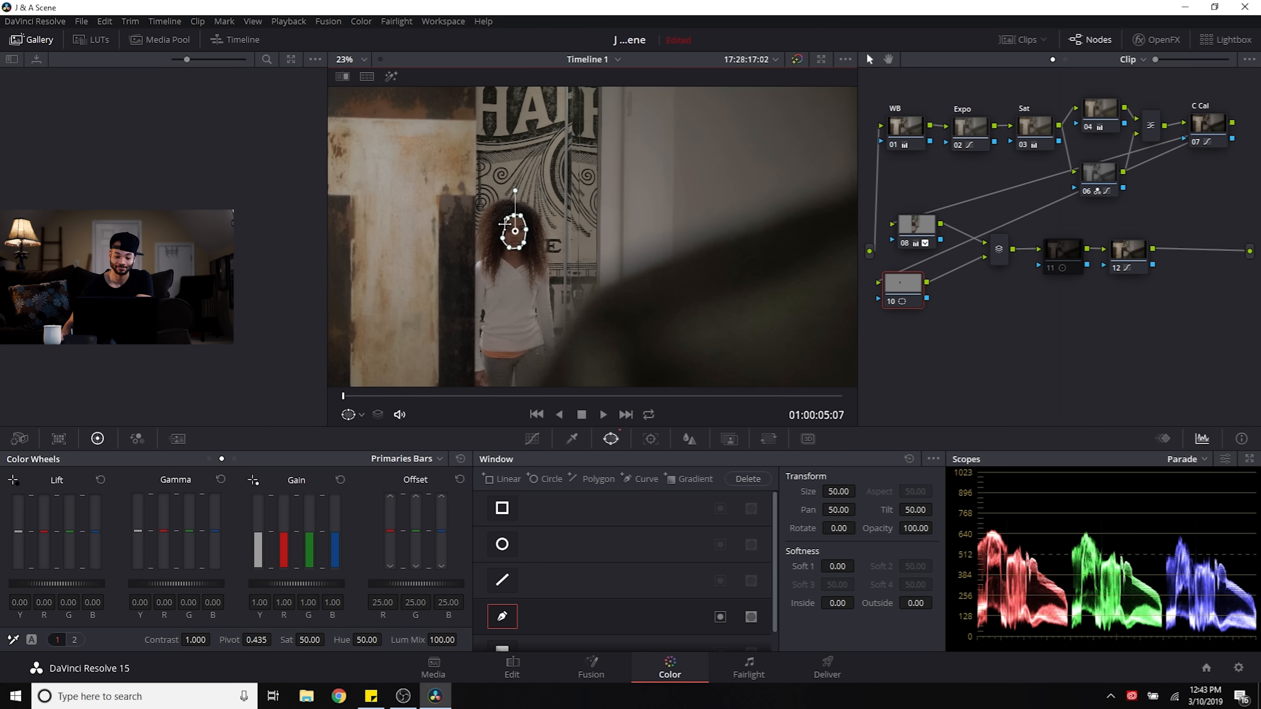
pyautogui.scroll(-1, 505, 224)
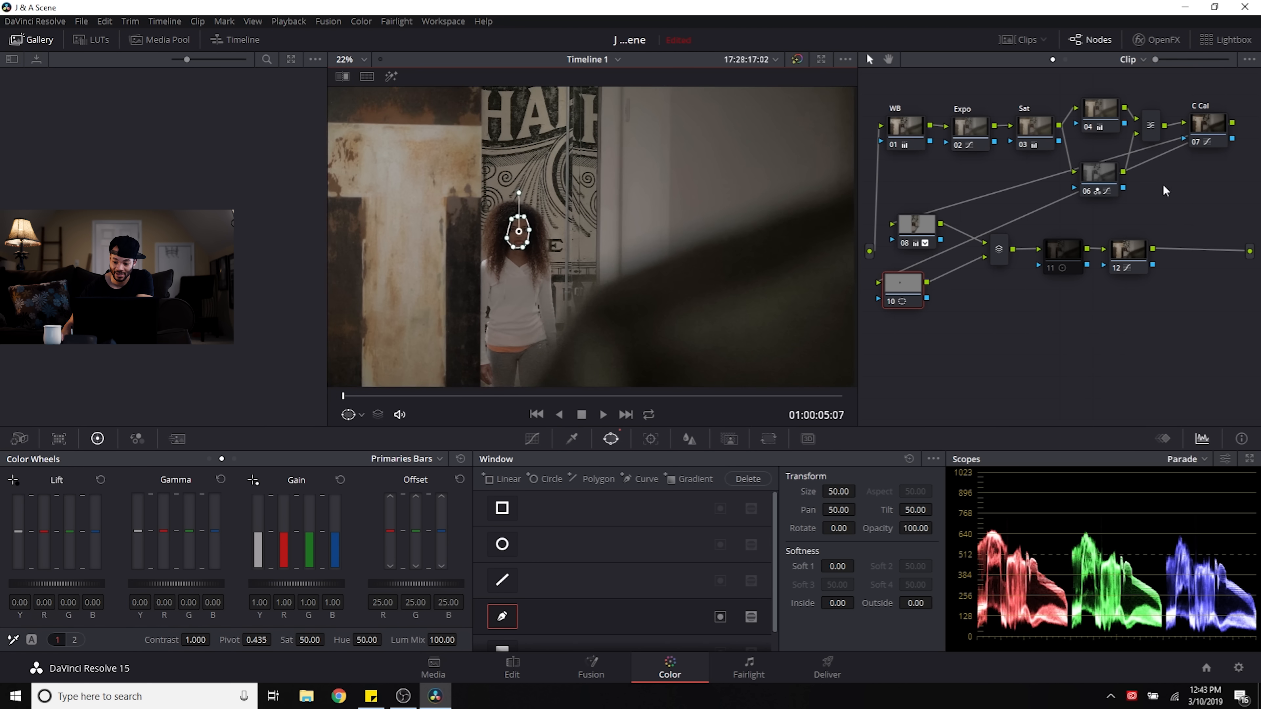
pyautogui.click(917, 228)
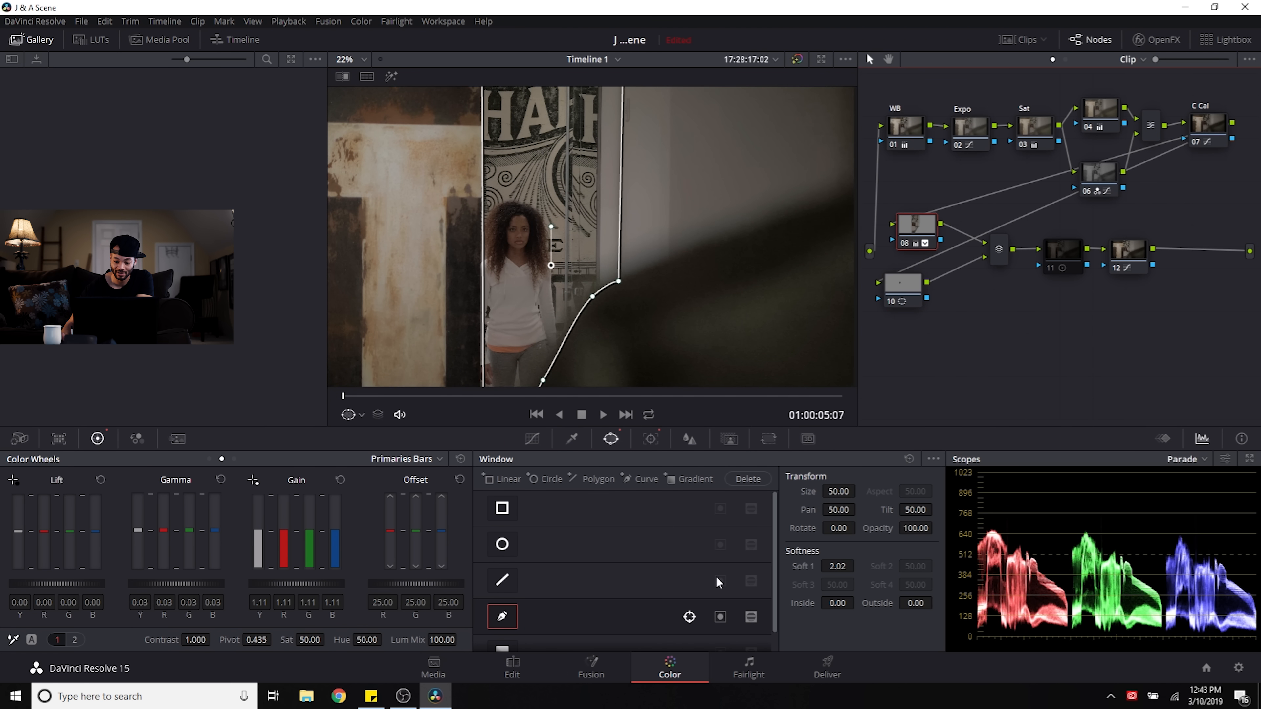
pyautogui.click(729, 439)
pyautogui.doubleClick(797, 565)
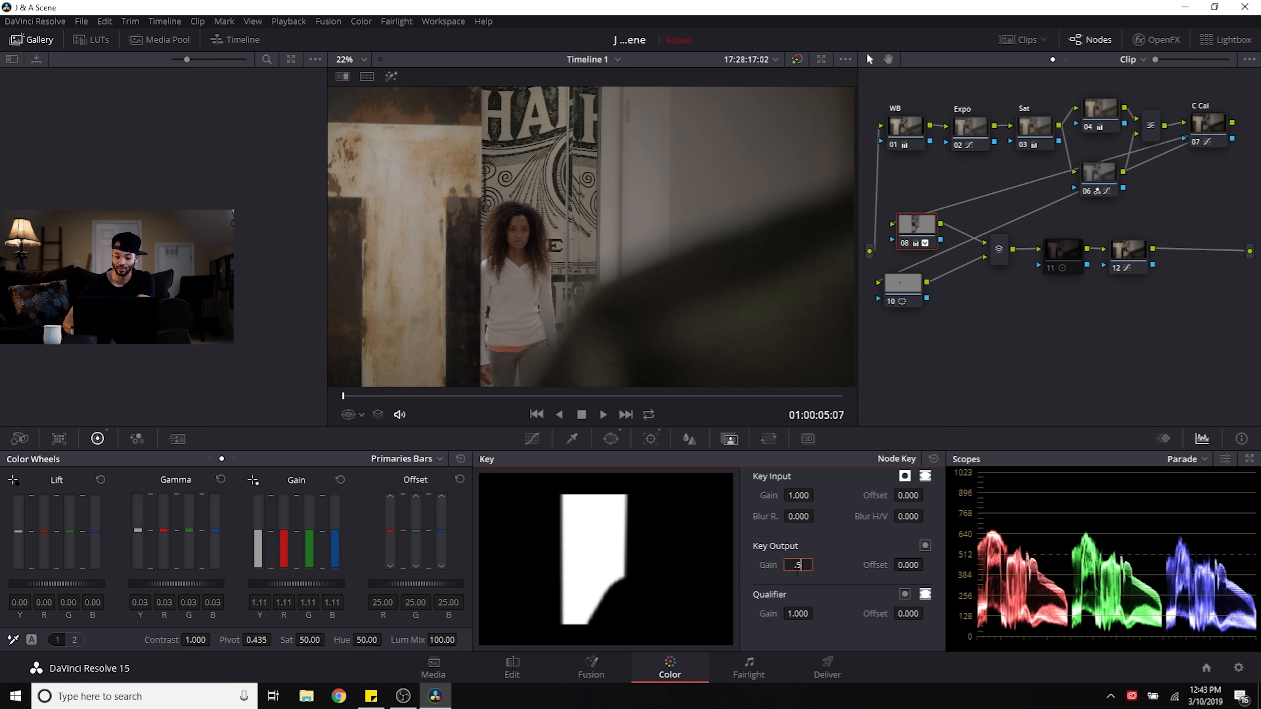
pyautogui.write('0.5')
pyautogui.press('Return')
# Step: Brighten the face on node 10 with gain 1.16, gamma 0.01 and contrast 1.068, aligning the node under node 08
pyautogui.click(905, 296)
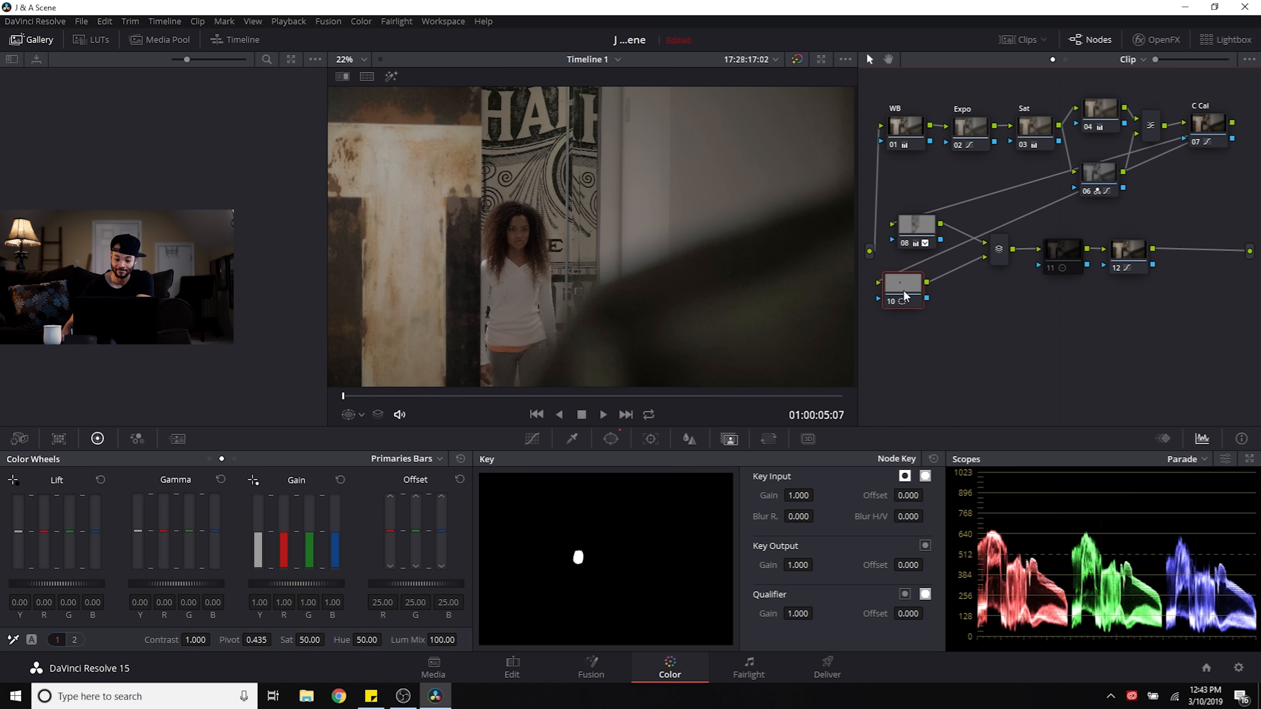
pyautogui.moveTo(912, 292); pyautogui.dragTo(920, 296)
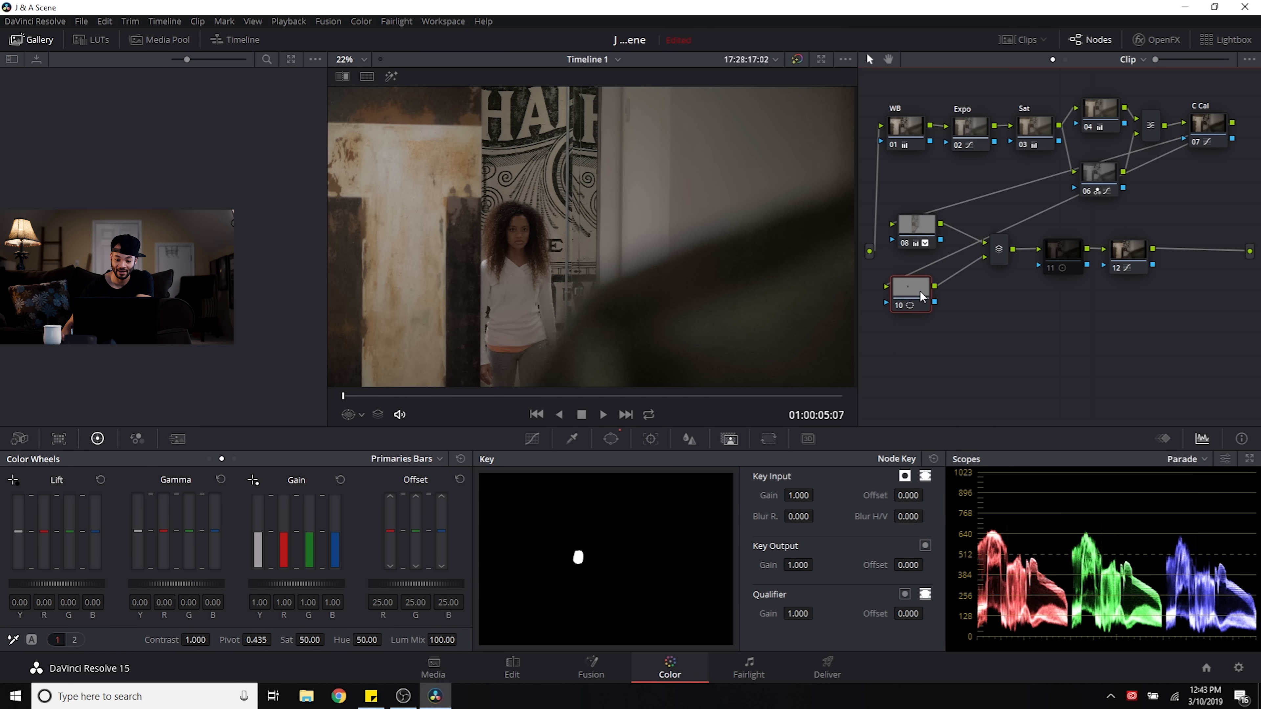
pyautogui.click(611, 439)
pyautogui.click(528, 438)
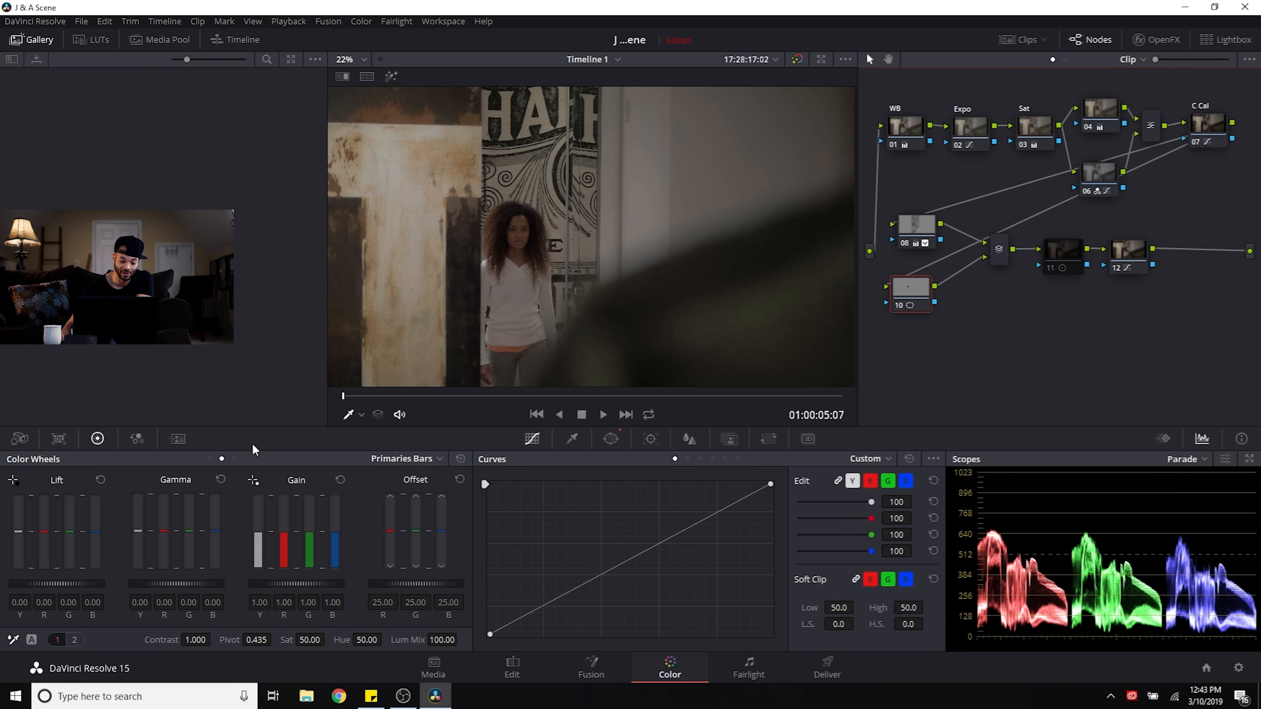
pyautogui.moveTo(304, 590); pyautogui.dragTo(323, 590)
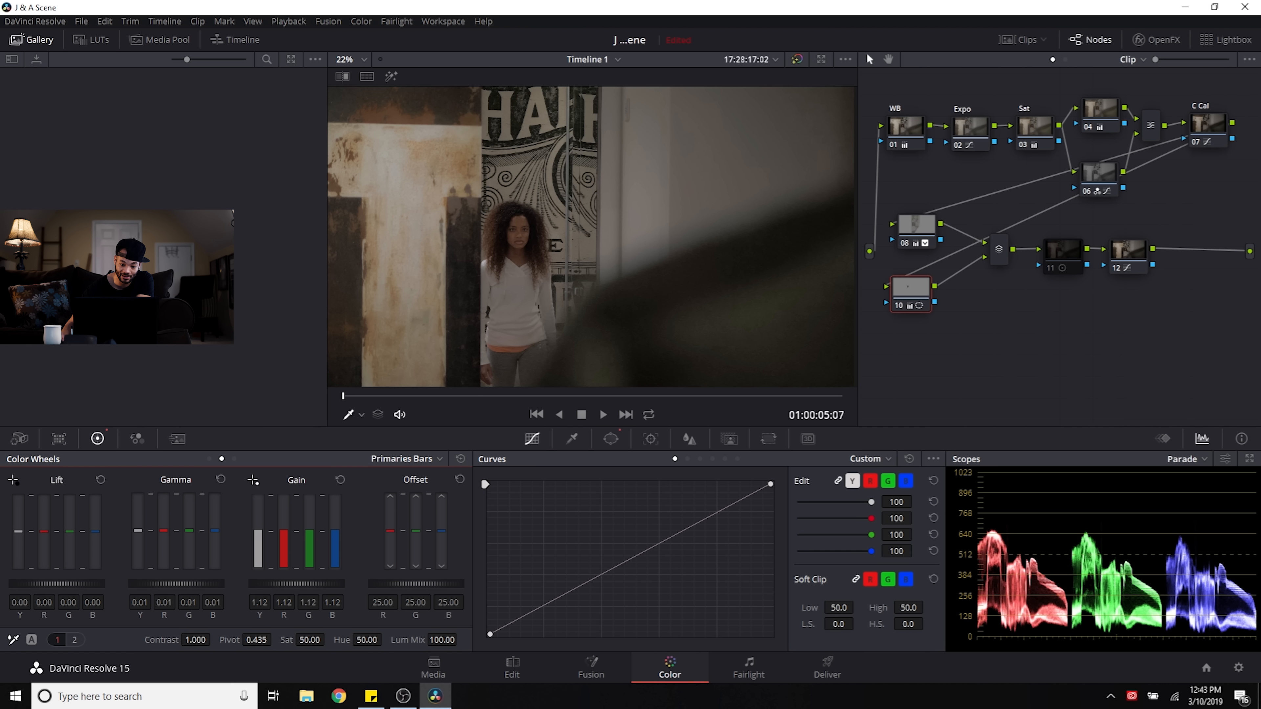
pyautogui.moveTo(323, 590); pyautogui.dragTo(331, 589)
pyautogui.click(74, 639)
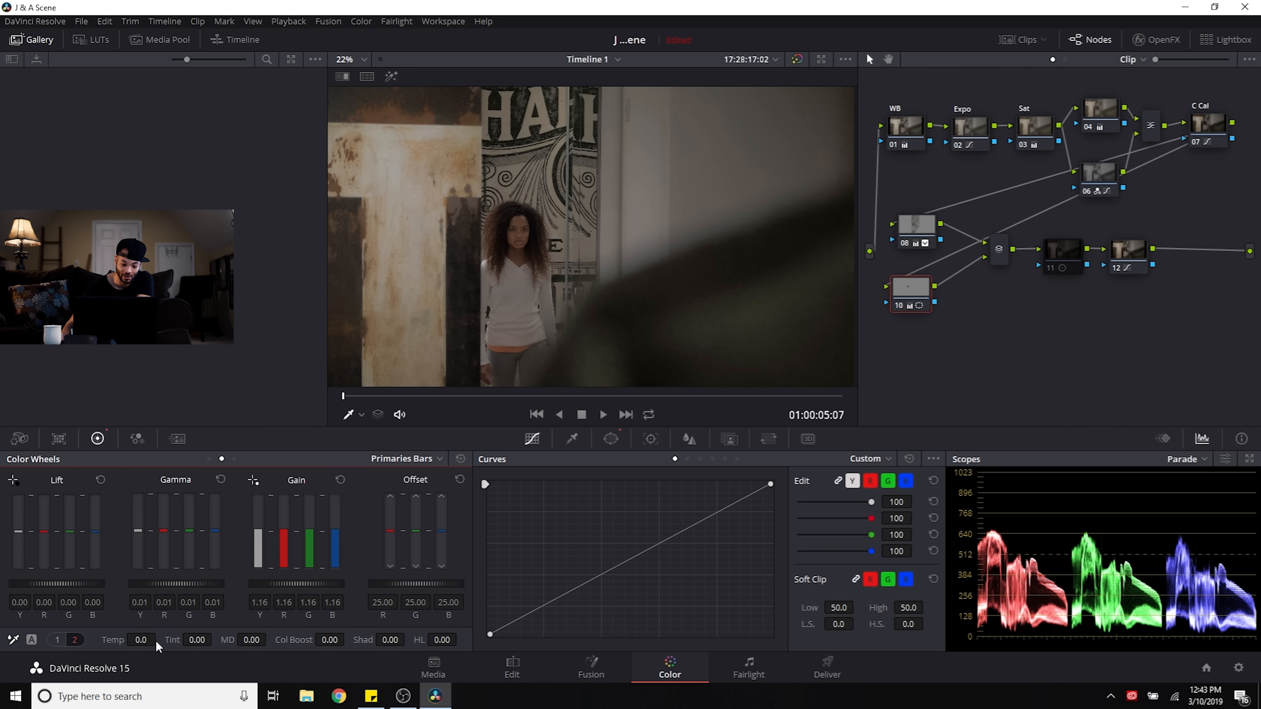
pyautogui.click(57, 640)
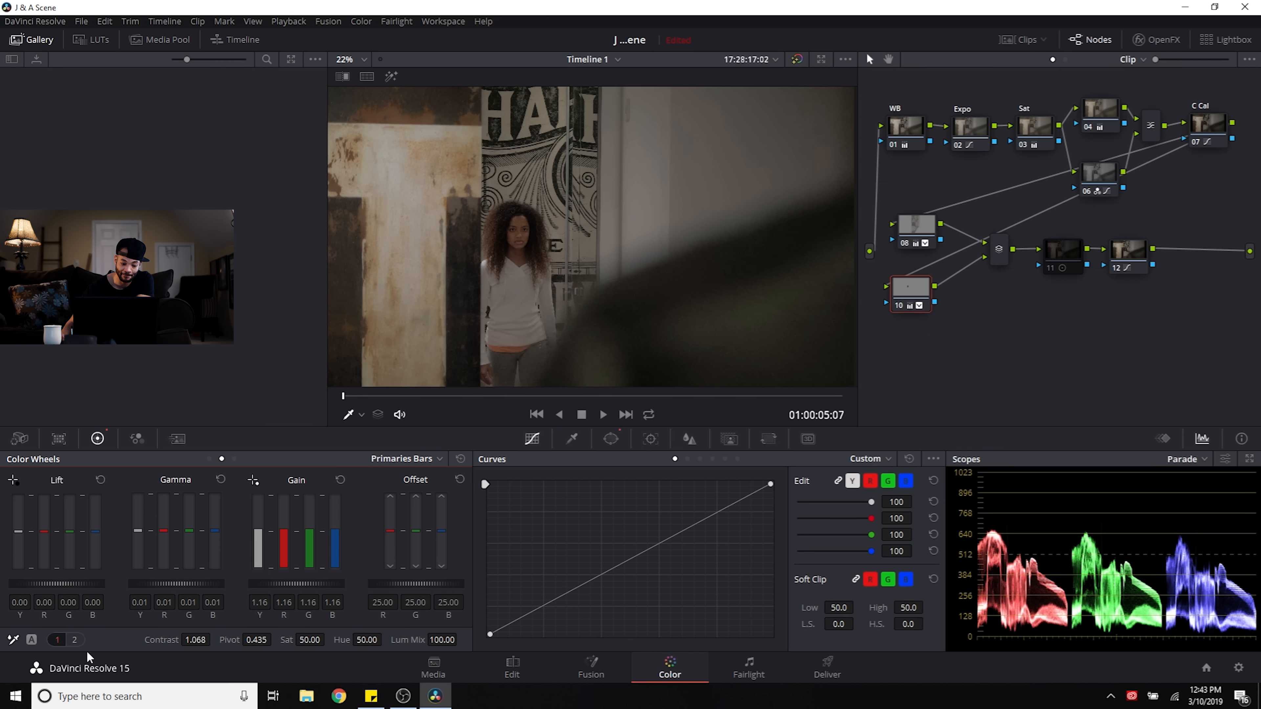
# Step: Try node 10's midtone detail at 21.50 and at 0, and settle on 22.50
pyautogui.click(74, 640)
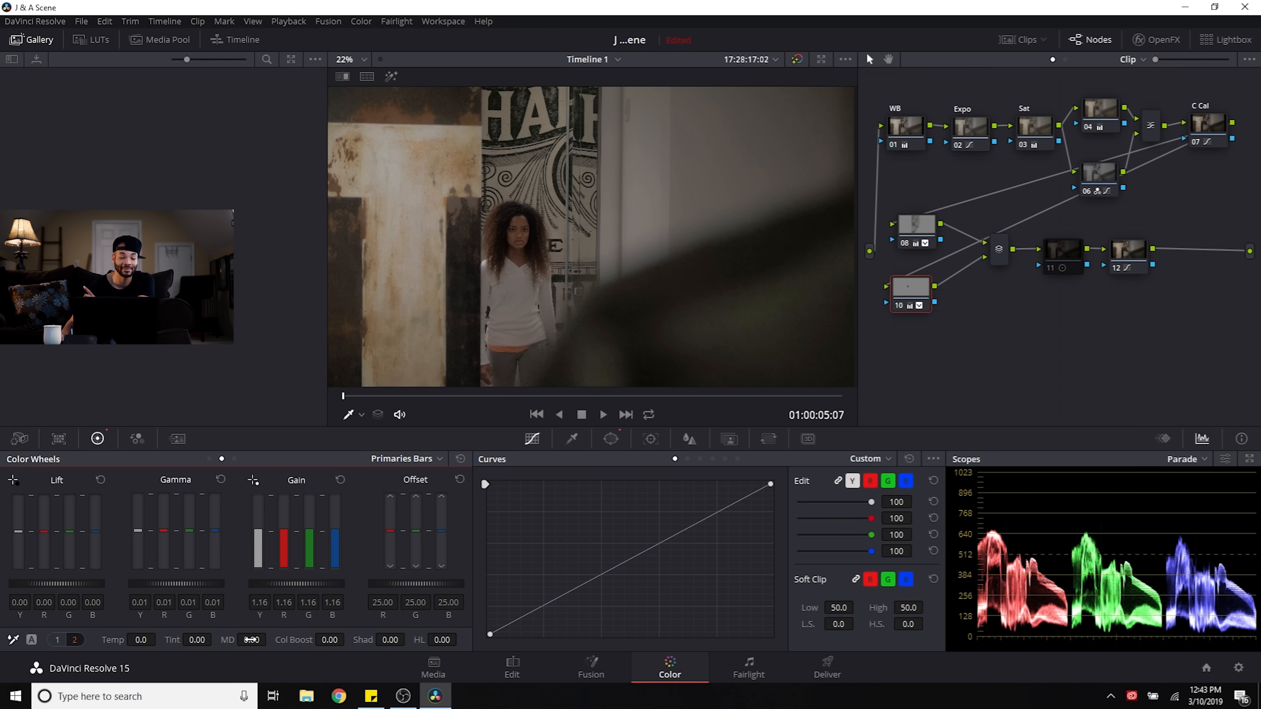
pyautogui.moveTo(251, 640); pyautogui.dragTo(270, 639)
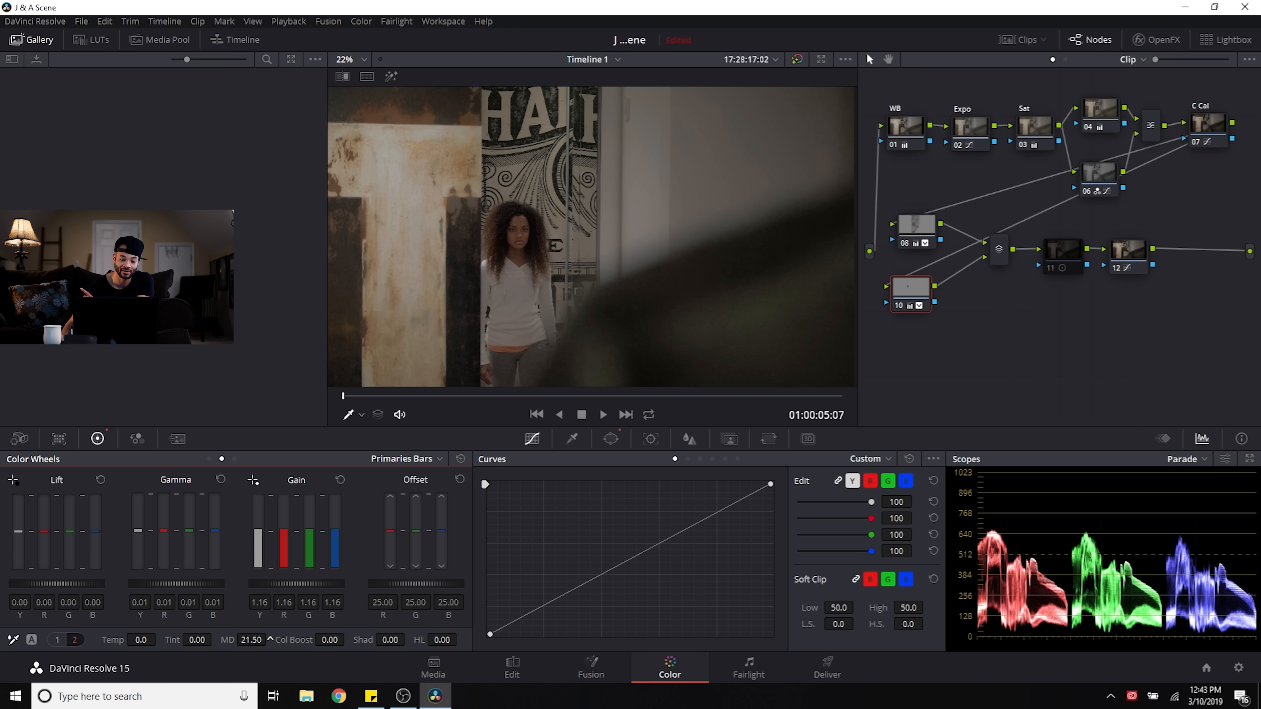
pyautogui.click(246, 640)
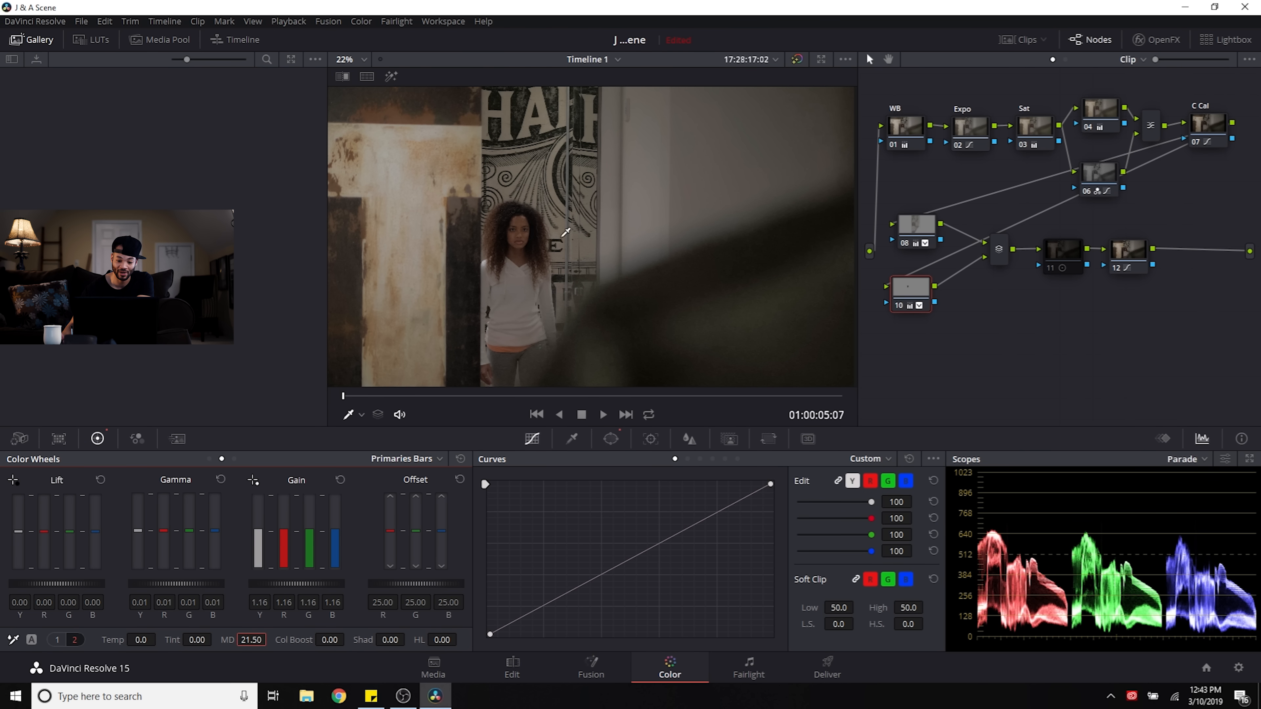
pyautogui.scroll(1, 519, 270)
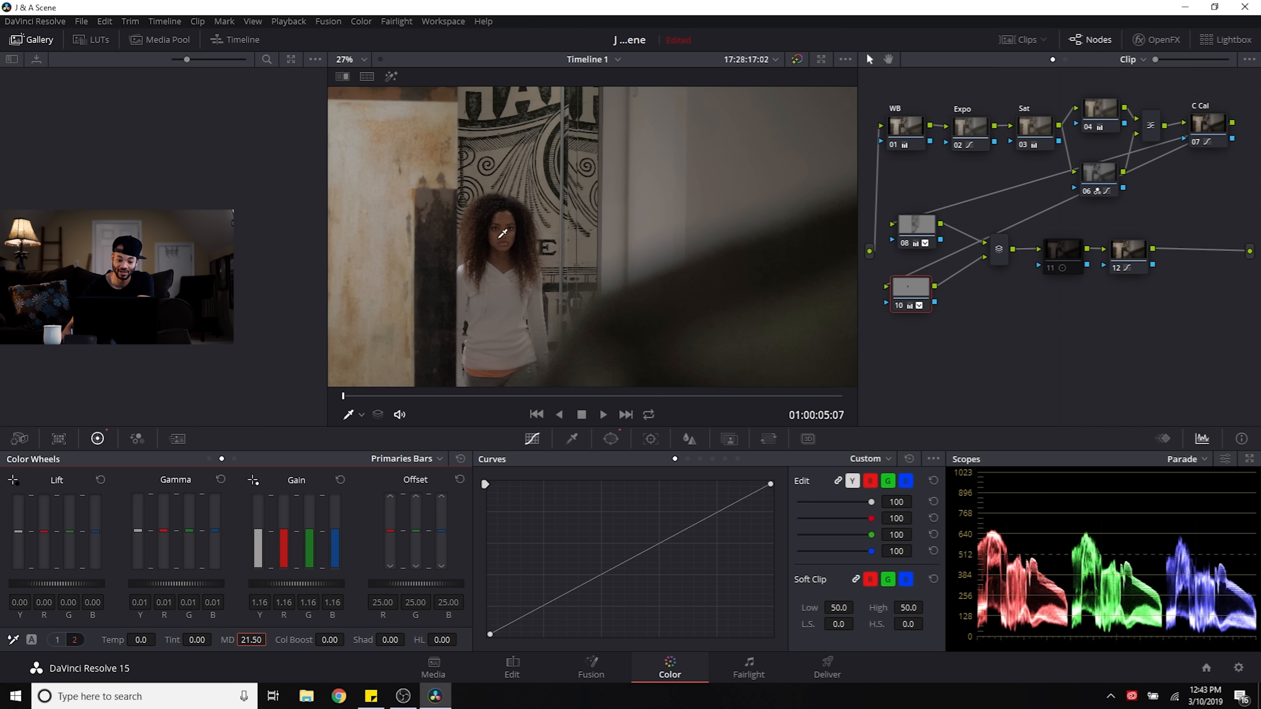
pyautogui.scroll(-1, 503, 234)
pyautogui.doubleClick(250, 639)
pyautogui.write('0')
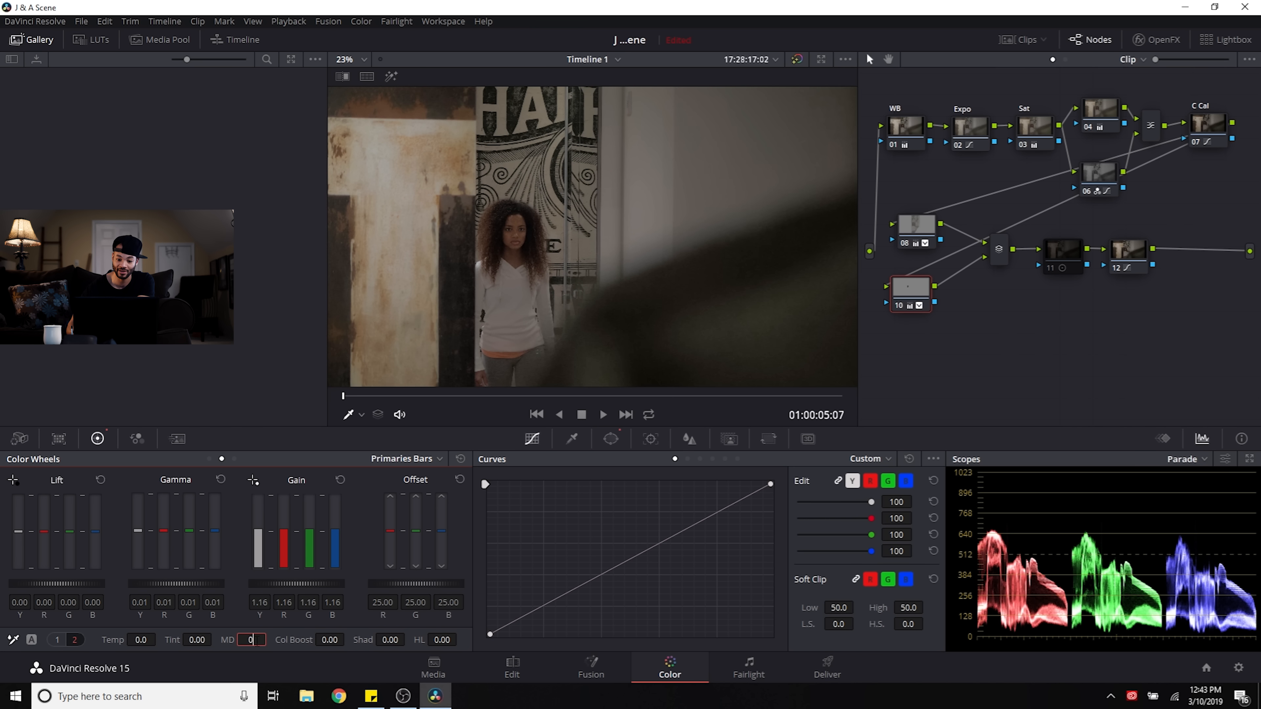
pyautogui.moveTo(253, 640); pyautogui.dragTo(270, 638)
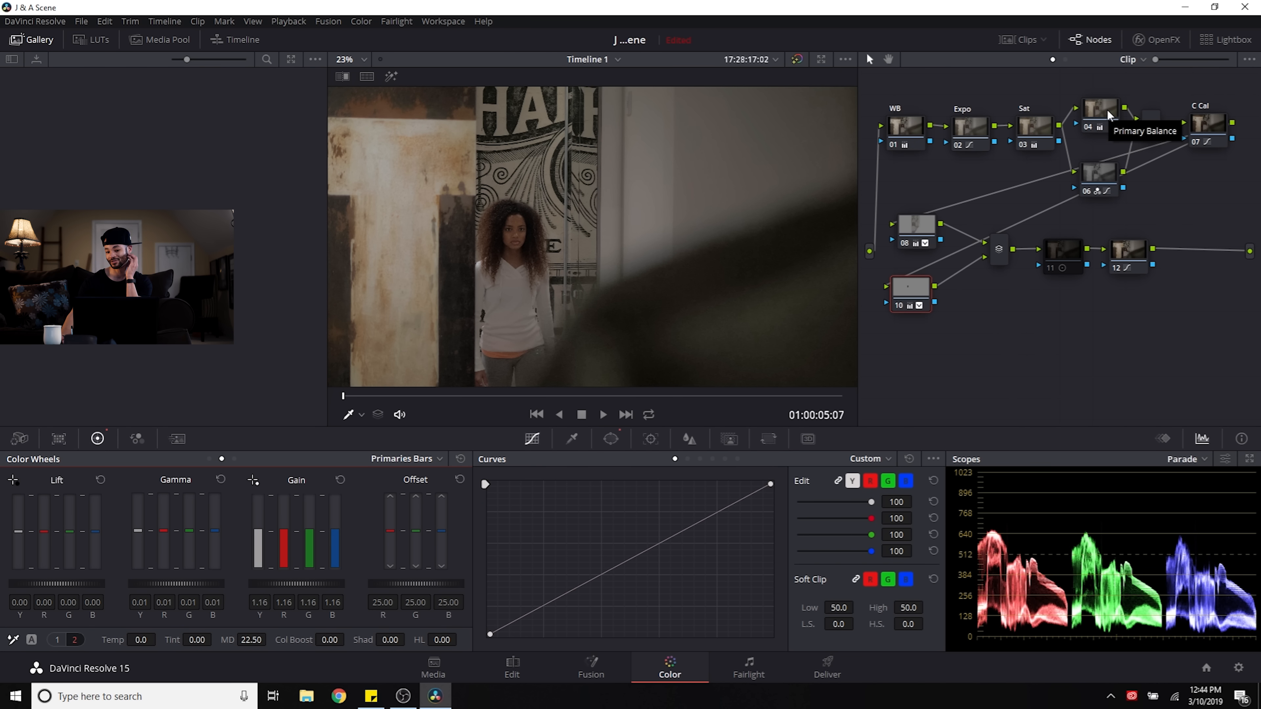
# Step: Lower node 04's midtone detail to -74.50 to soften the image
pyautogui.scroll(-2, 716, 163)
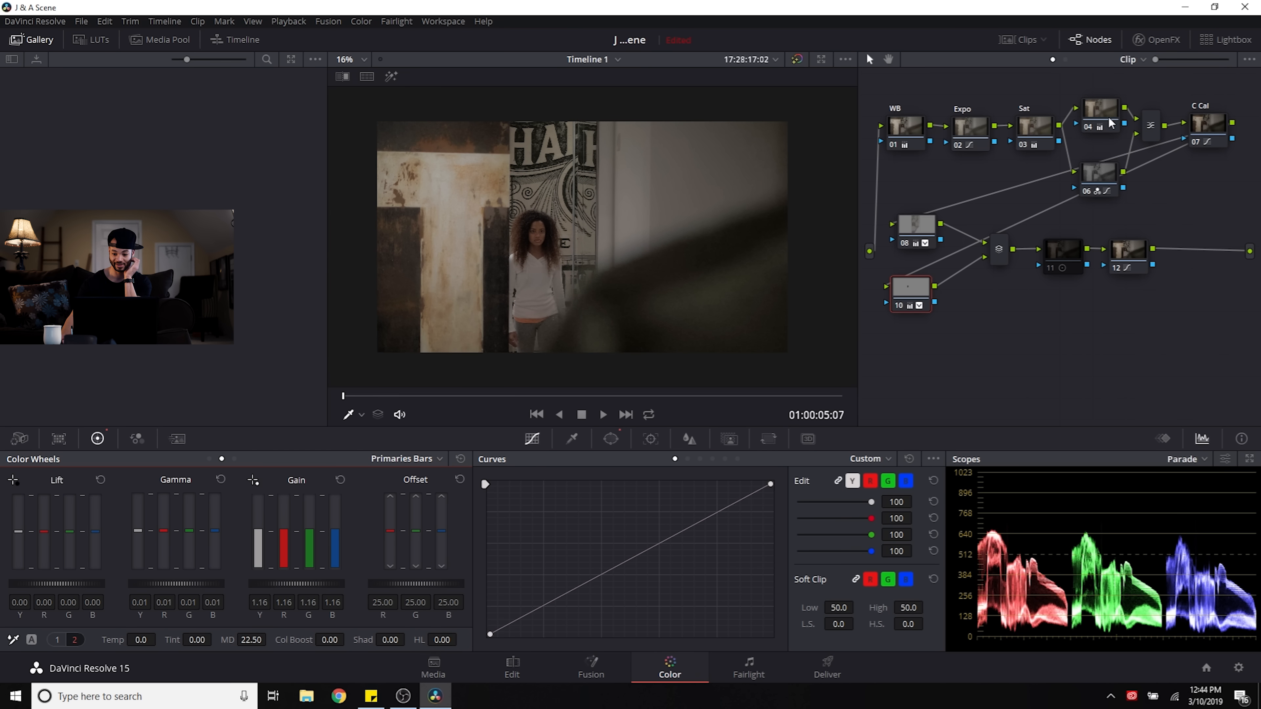
pyautogui.click(1111, 110)
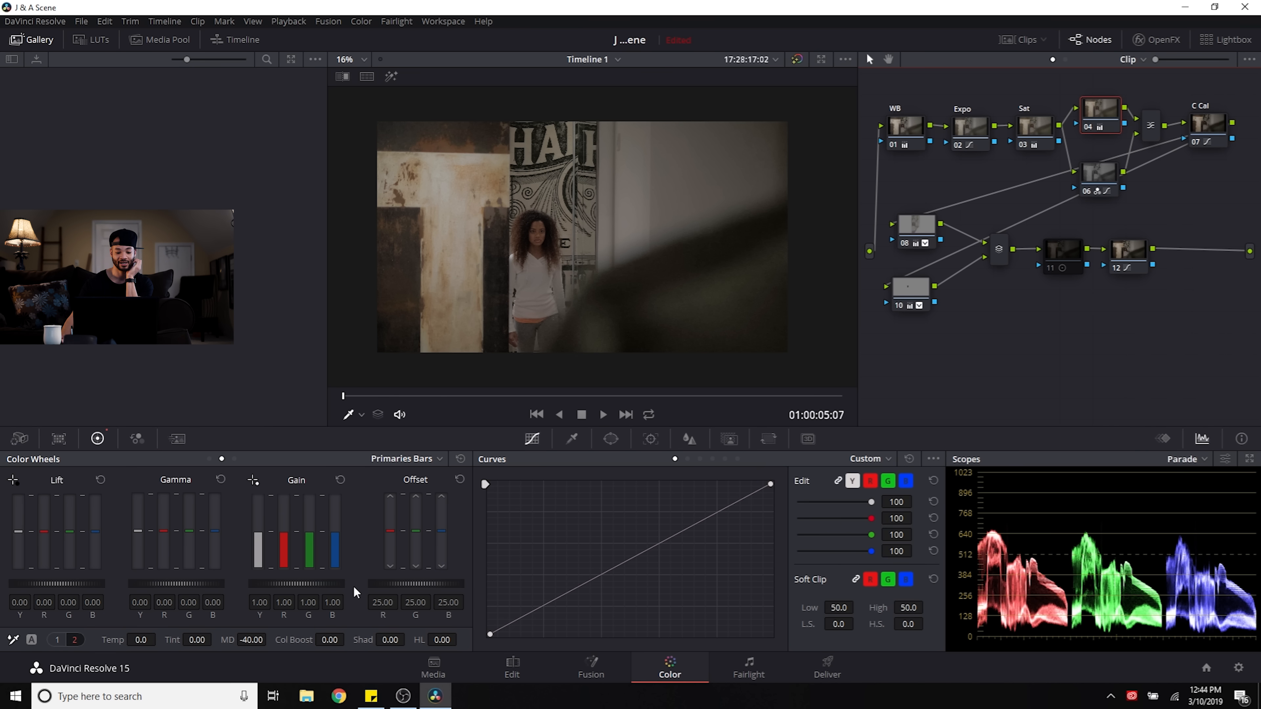
pyautogui.moveTo(245, 639)
pyautogui.mouseDown()
pyautogui.moveTo(225, 639)
pyautogui.moveTo(243, 639)
pyautogui.mouseUp()
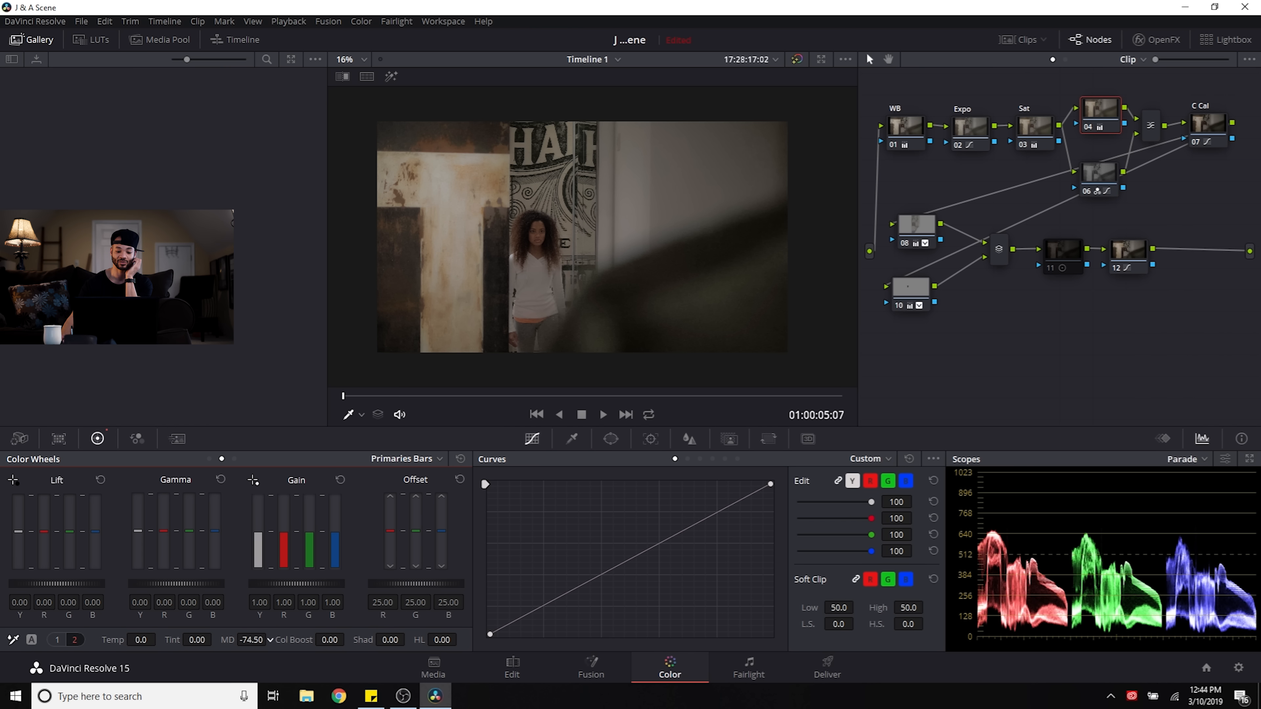
# Step: Add a parallel node from node 10 and place it directly below that node
pyautogui.rightClick(906, 297)
pyautogui.moveTo(988, 367)
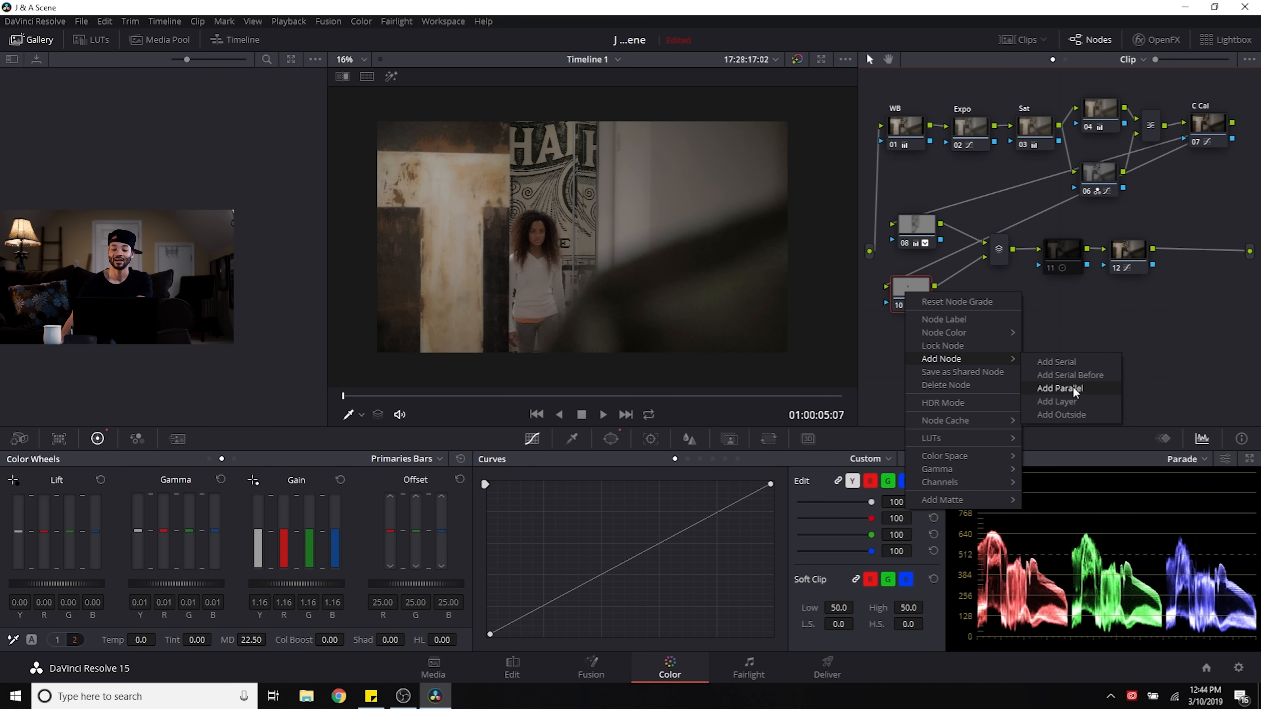
pyautogui.click(1073, 390)
pyautogui.moveTo(915, 352); pyautogui.dragTo(910, 356)
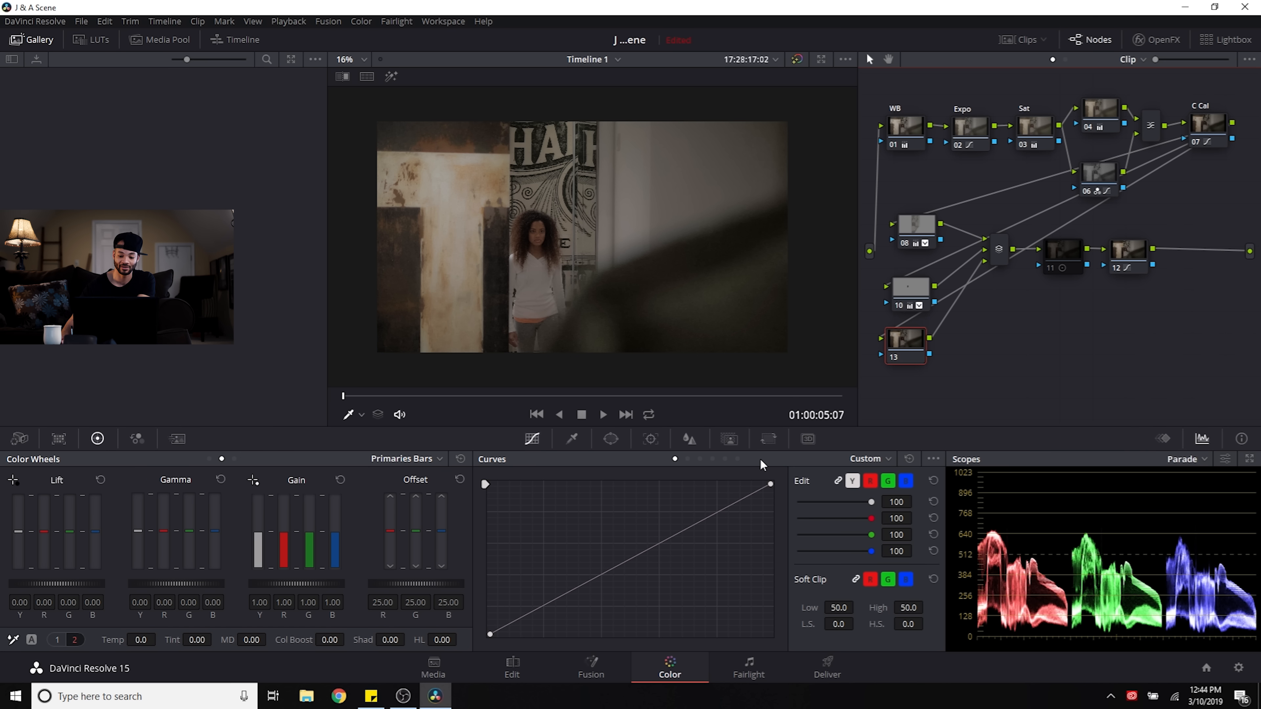
# Step: Add a tall circle window around the woman on node 13 with aspect 15.19, pan 48.36, tilt 51.04 and softness 30.35
pyautogui.click(611, 439)
pyautogui.click(501, 544)
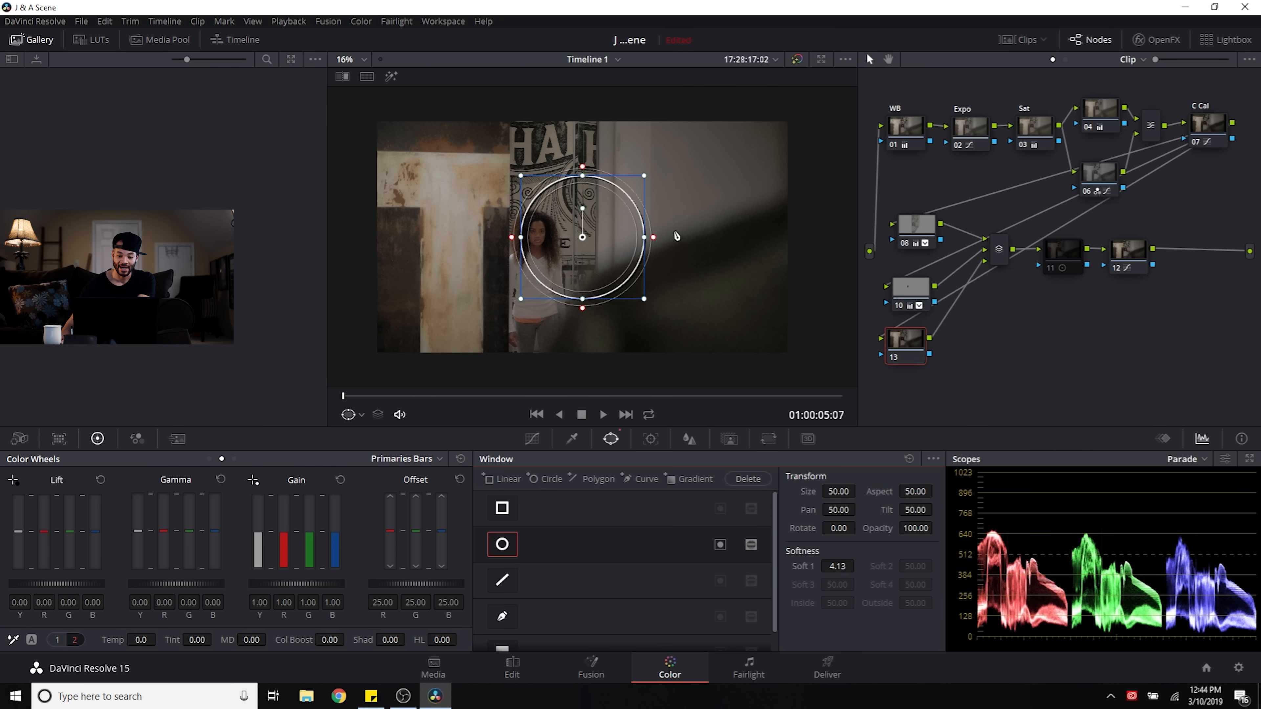
pyautogui.scroll(-2, 644, 254)
pyautogui.moveTo(588, 275); pyautogui.dragTo(676, 398)
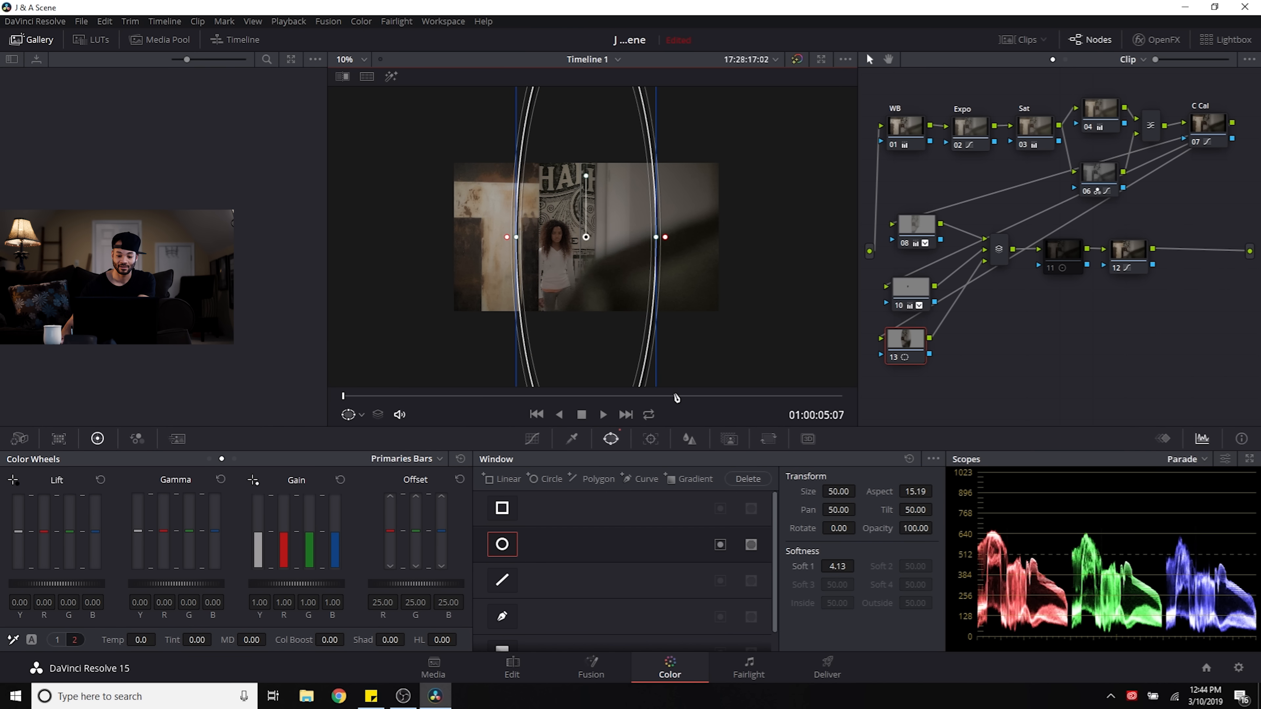
pyautogui.moveTo(631, 331); pyautogui.dragTo(645, 325)
pyautogui.moveTo(843, 566); pyautogui.dragTo(858, 566)
pyautogui.moveTo(600, 159); pyautogui.dragTo(577, 169)
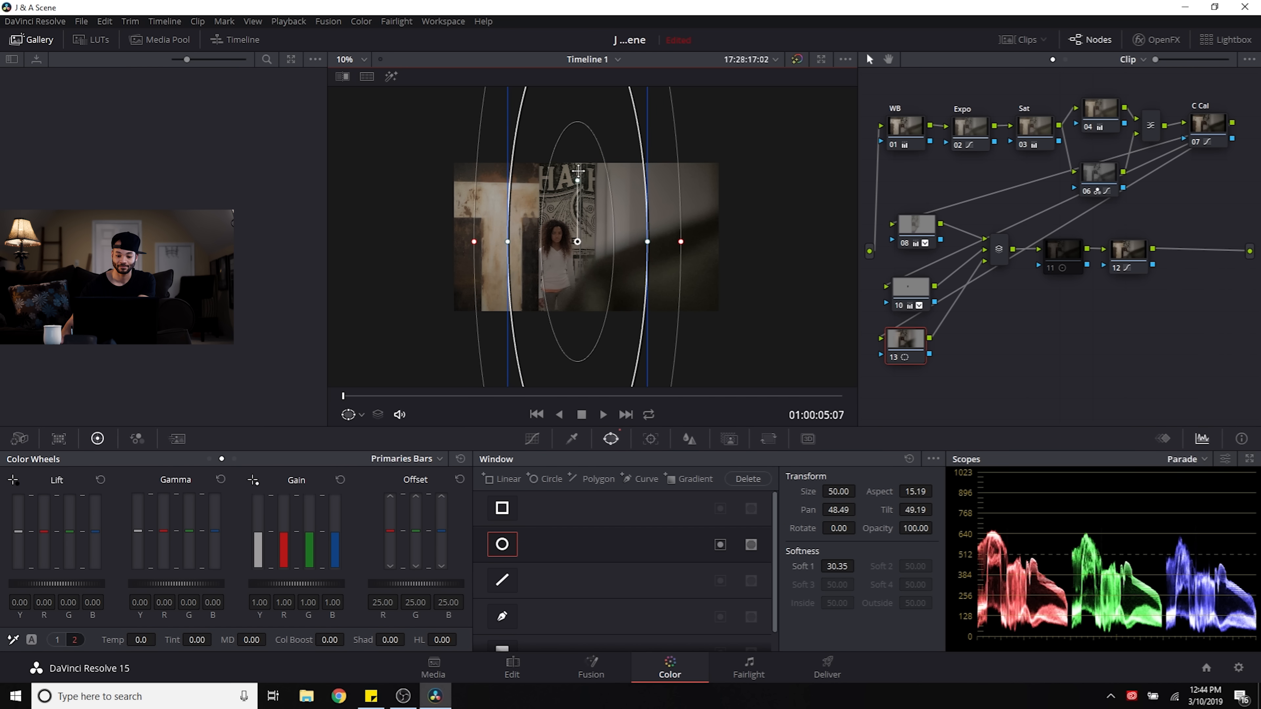
pyautogui.moveTo(577, 241); pyautogui.dragTo(576, 231)
pyautogui.scroll(4, 576, 239)
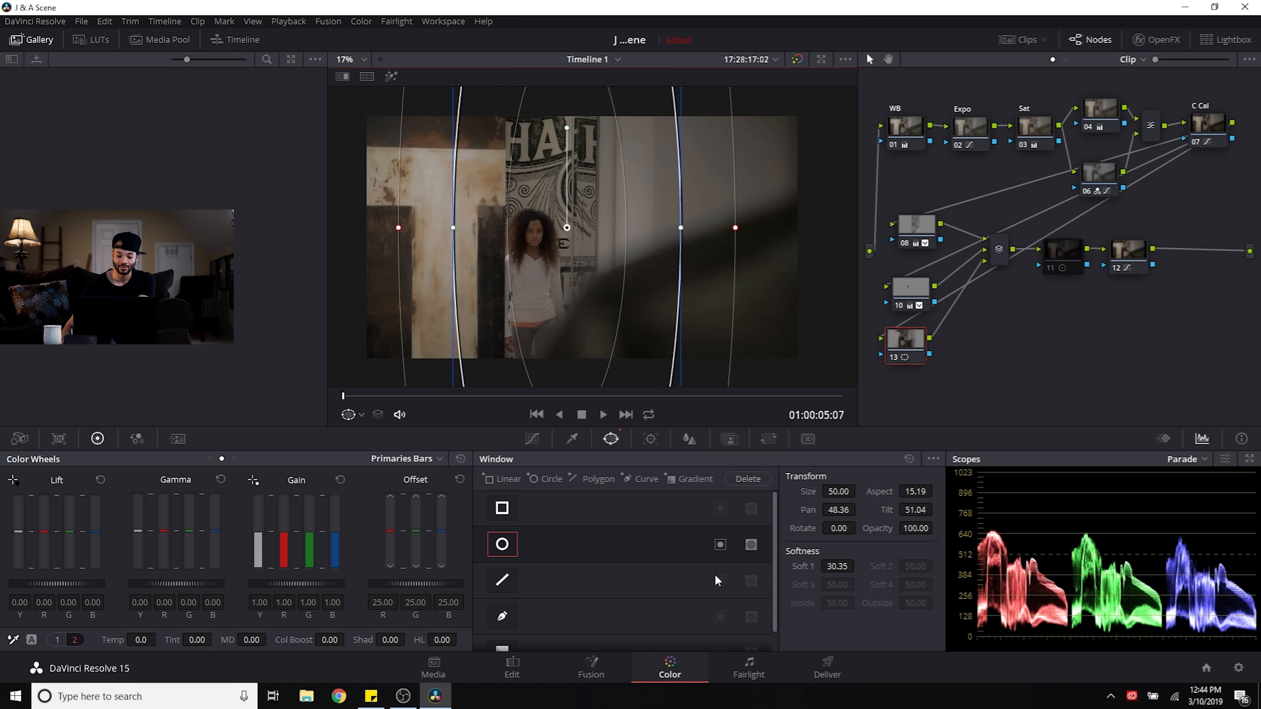
# Step: Invert node 13's circle window while checking it in highlight view, turn the highlight off and open the custom curves
pyautogui.click(391, 76)
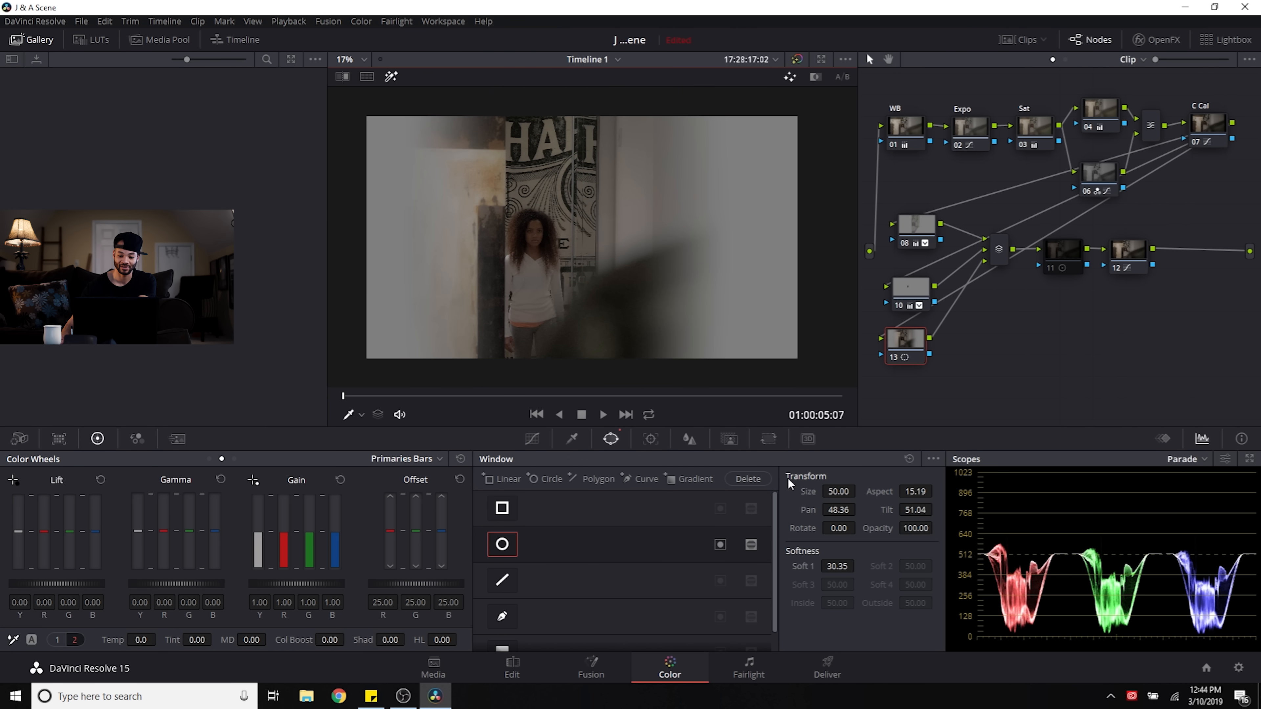
pyautogui.click(720, 545)
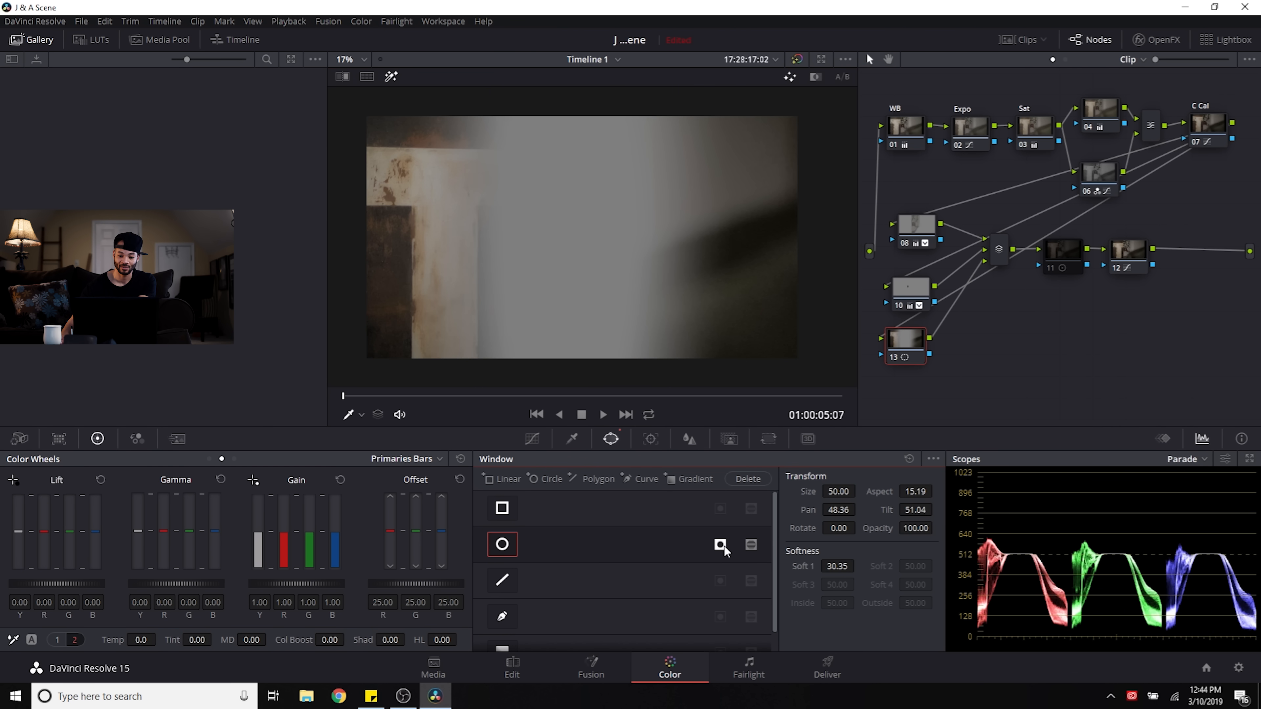
pyautogui.scroll(-3, 614, 207)
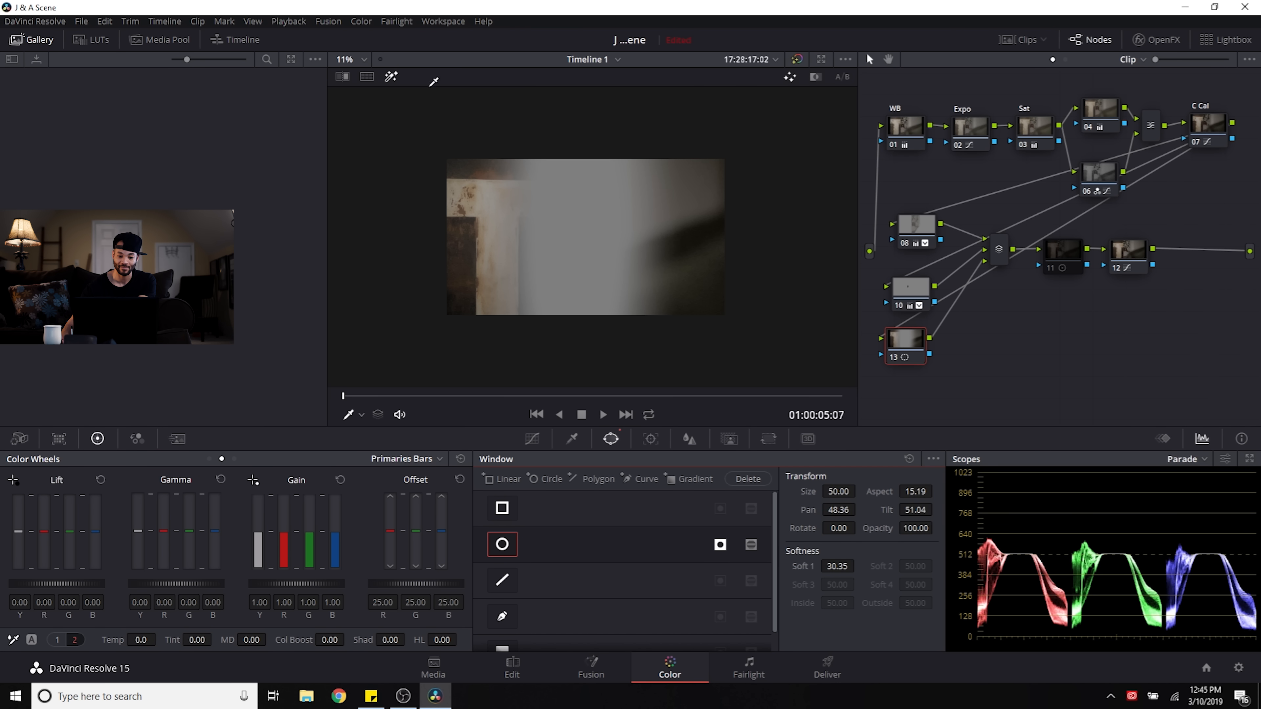
pyautogui.click(391, 76)
pyautogui.click(532, 439)
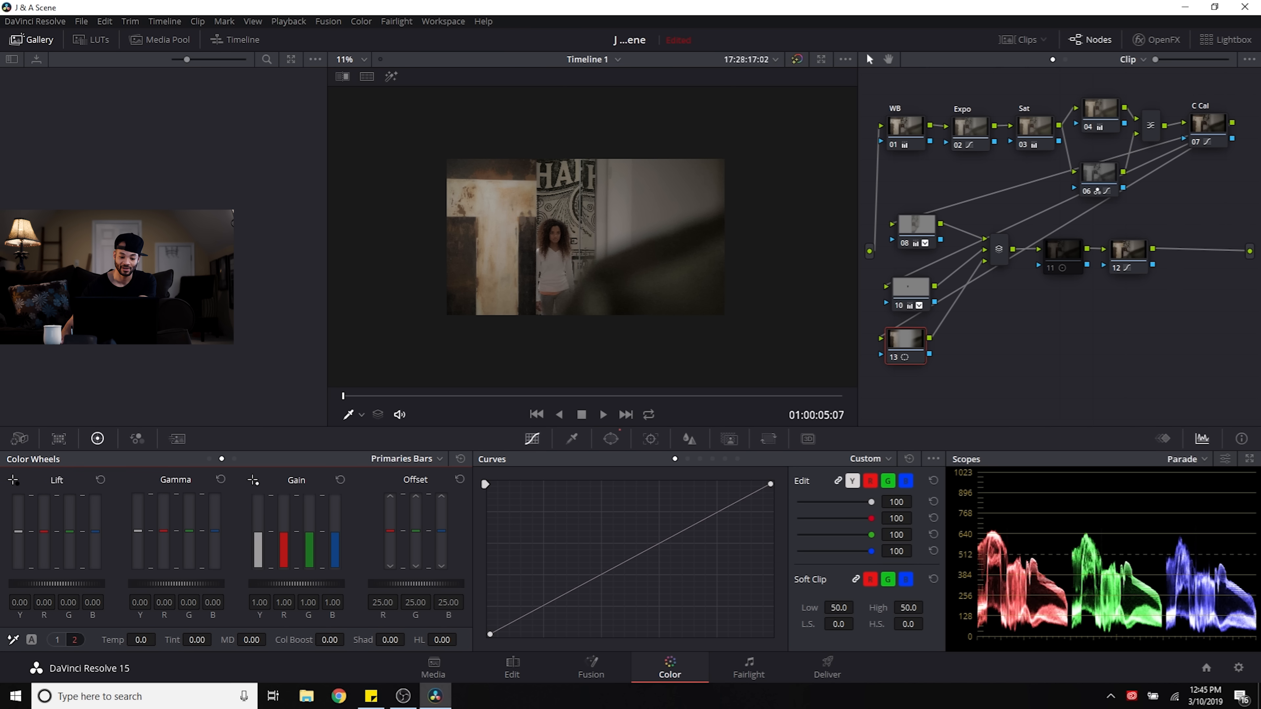
# Step: Darken the area outside the woman on node 13 with gamma -0.02, gain 0.95 and lift -0.01
pyautogui.moveTo(176, 585); pyautogui.dragTo(168, 584)
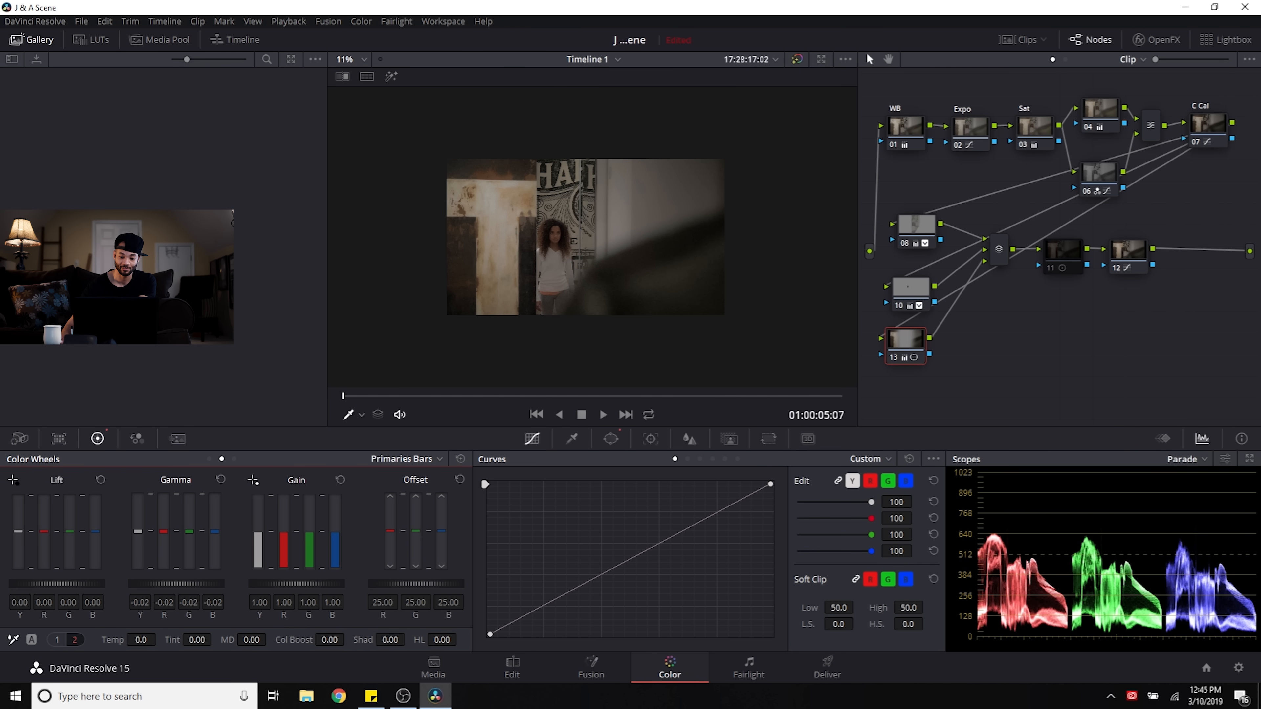
pyautogui.moveTo(296, 584); pyautogui.dragTo(287, 584)
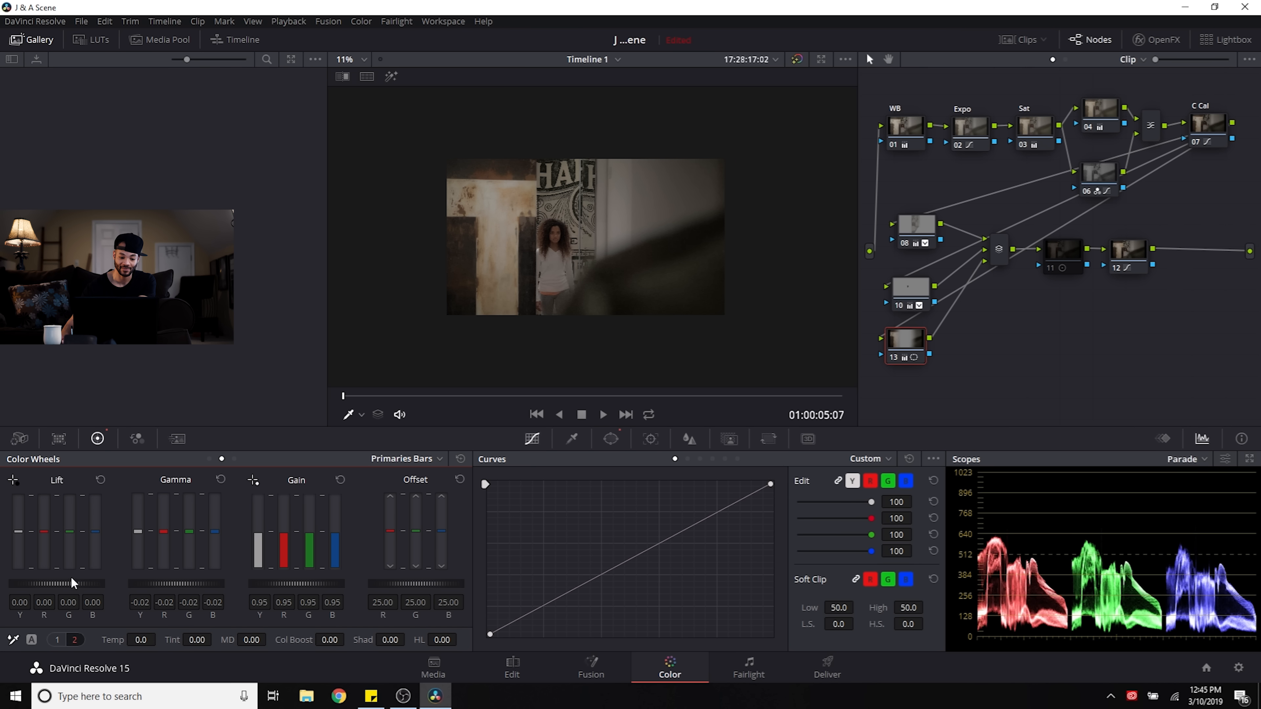
pyautogui.moveTo(56, 584); pyautogui.dragTo(54, 585)
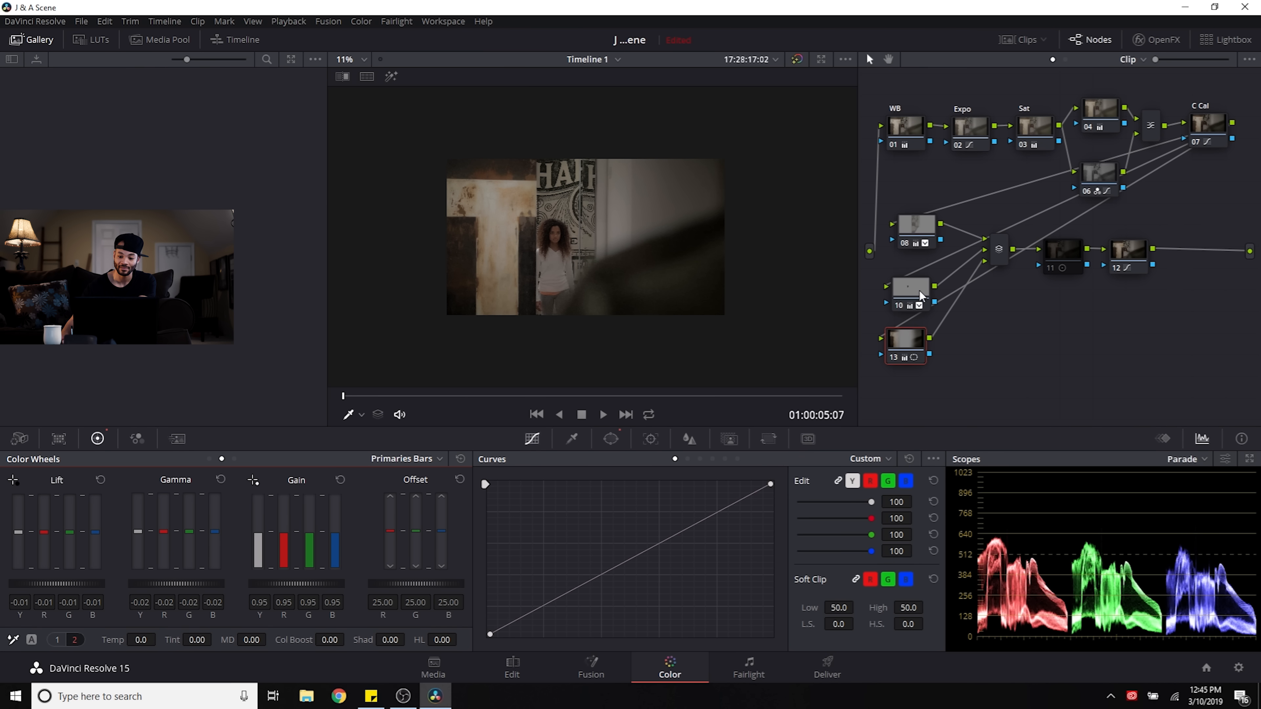
# Step: Raise node 08's key output gain to 0.573 and shift the node slightly left in the graph
pyautogui.click(923, 233)
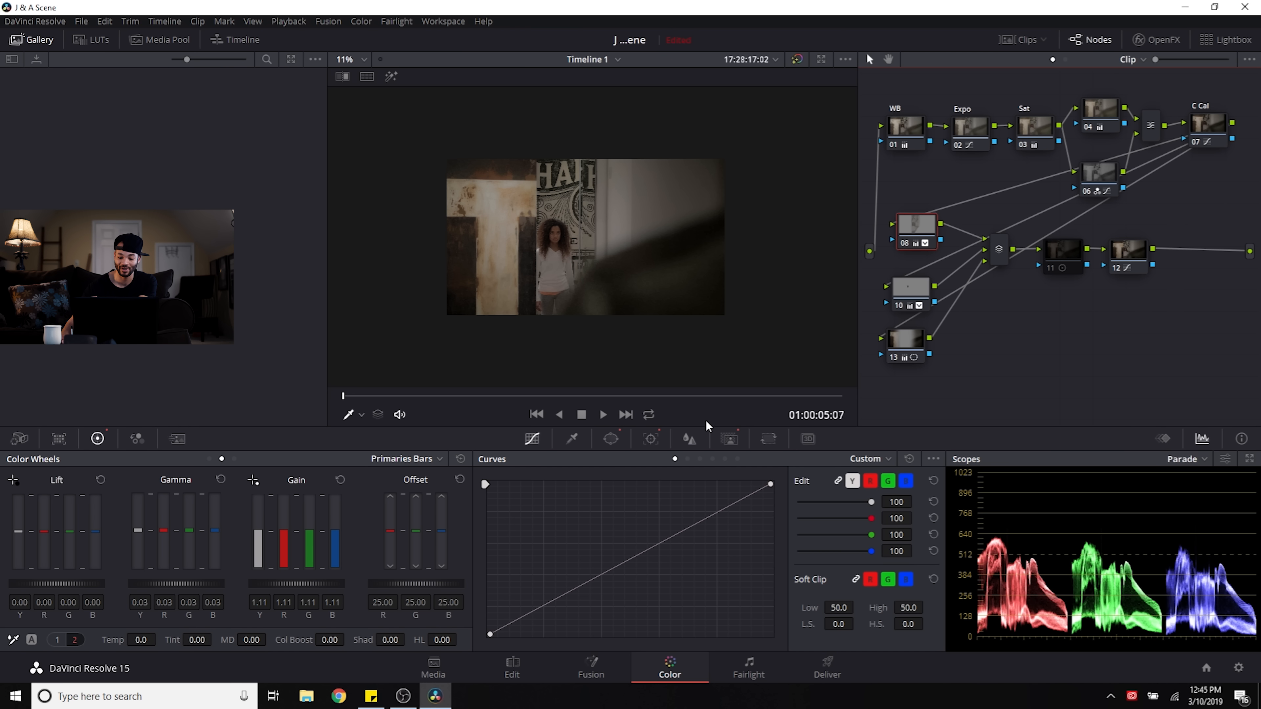
pyautogui.click(730, 438)
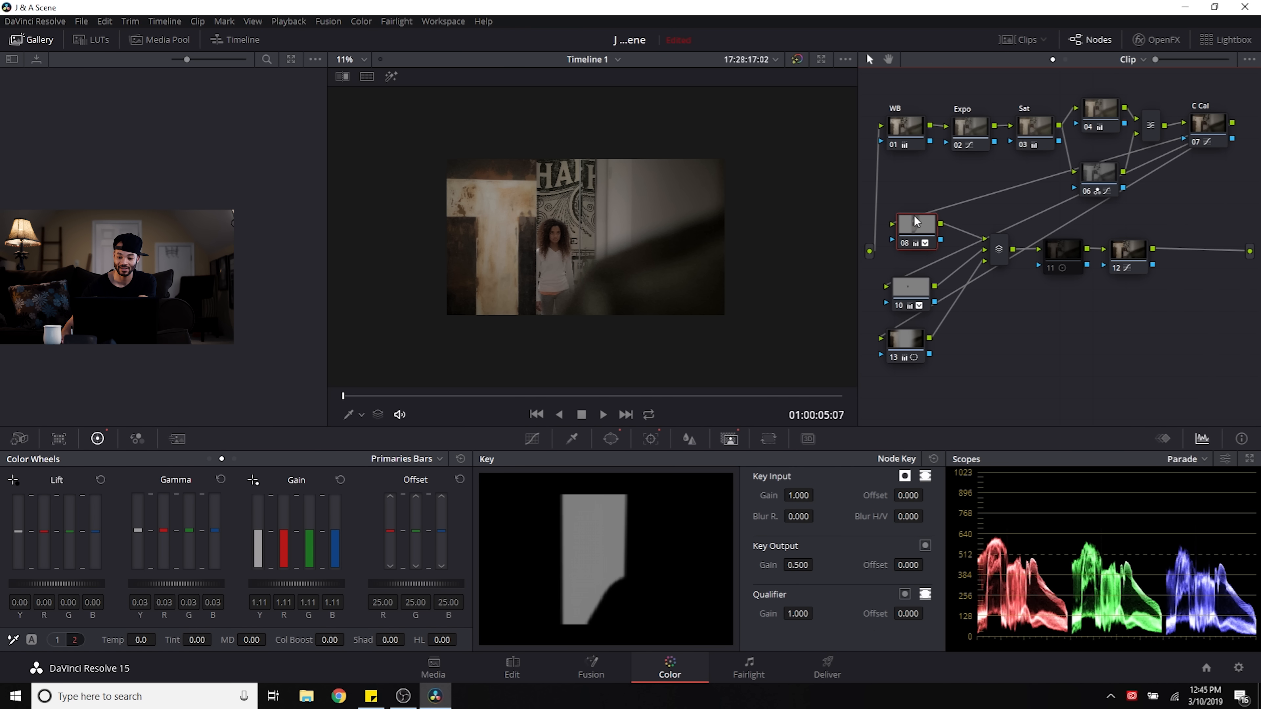
pyautogui.moveTo(911, 250); pyautogui.dragTo(898, 249)
pyautogui.moveTo(811, 562); pyautogui.dragTo(818, 562)
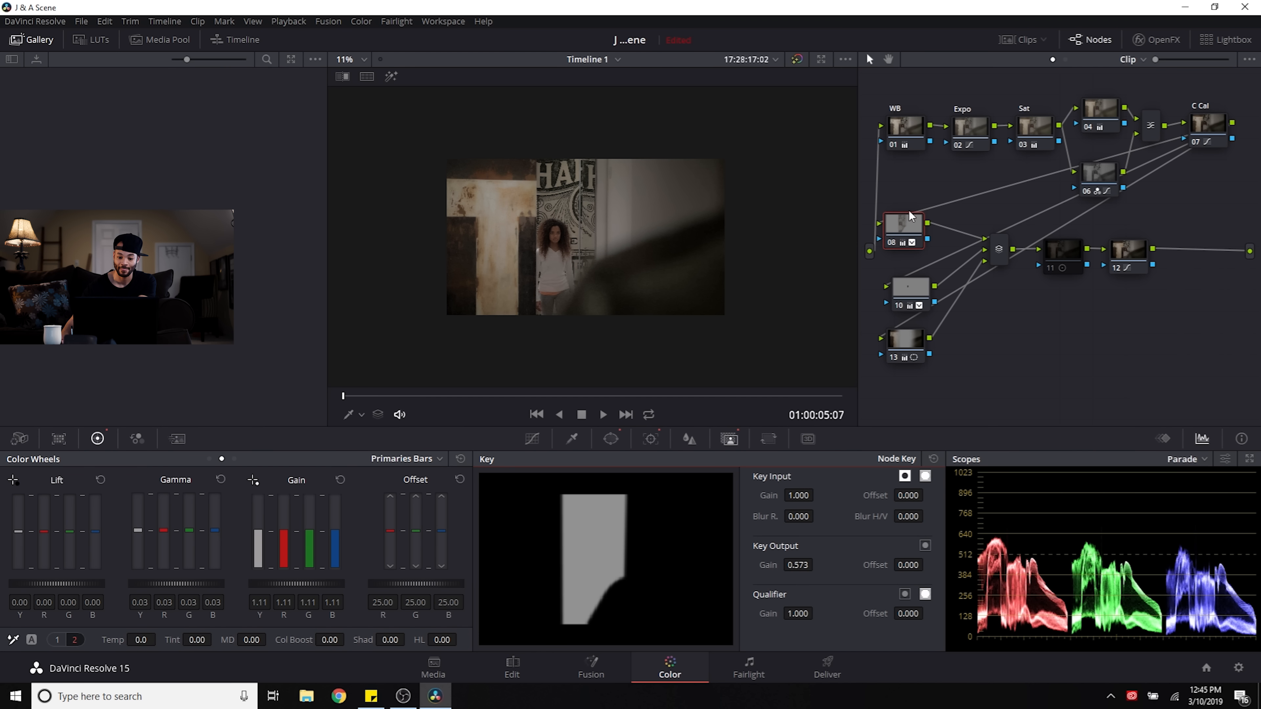
# Step: Re-enable node 11's vignette, show the clip thumbnails and compare the third clip's look with the first two clips
pyautogui.click(1076, 246)
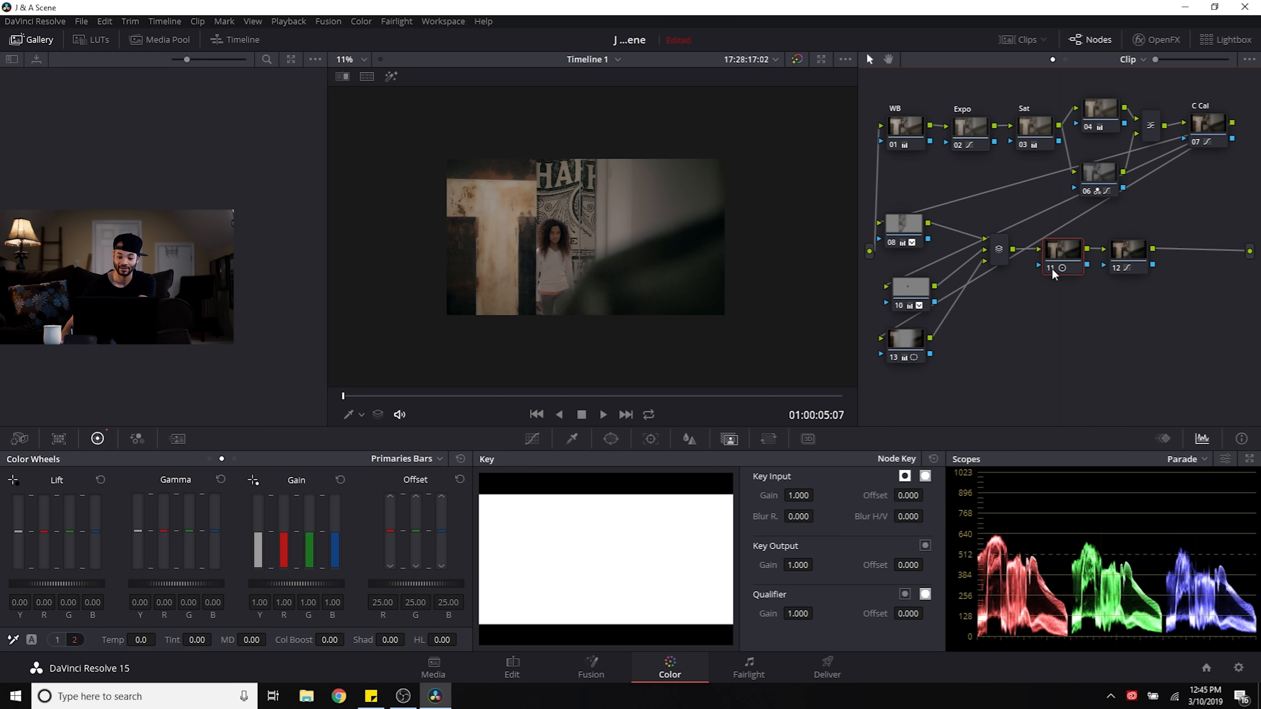
pyautogui.click(1010, 42)
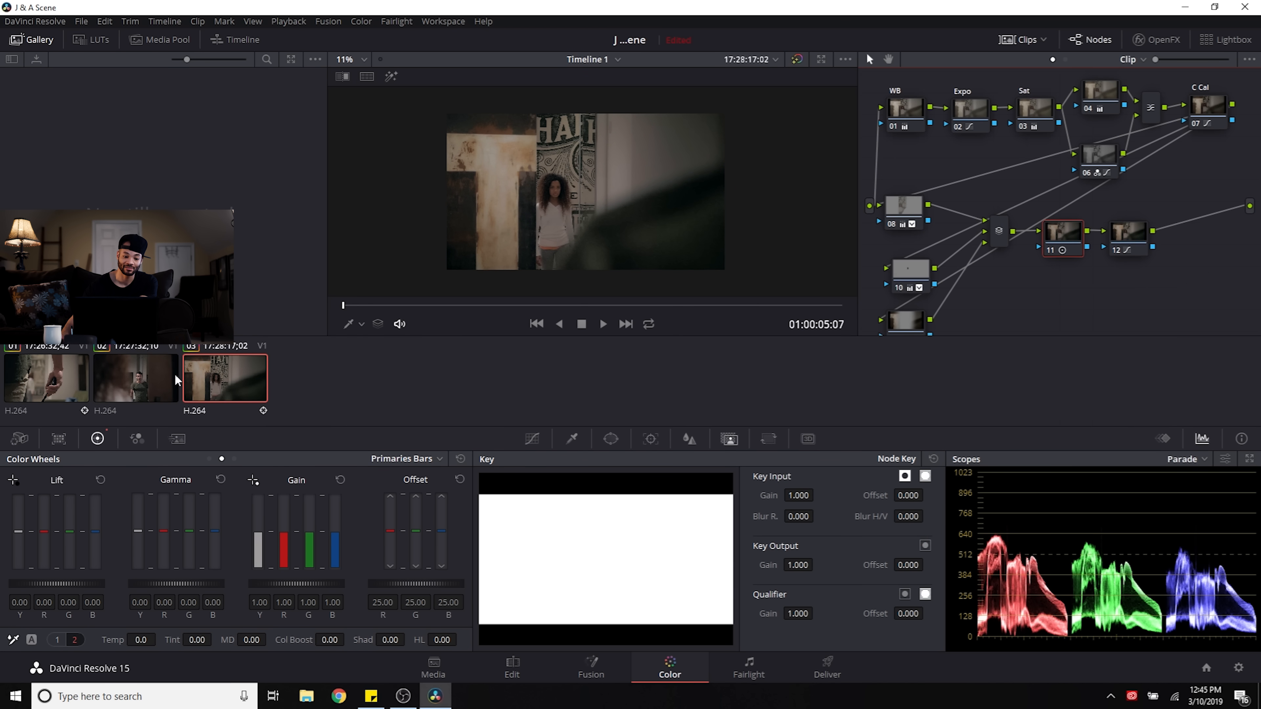
pyautogui.click(156, 382)
pyautogui.click(37, 387)
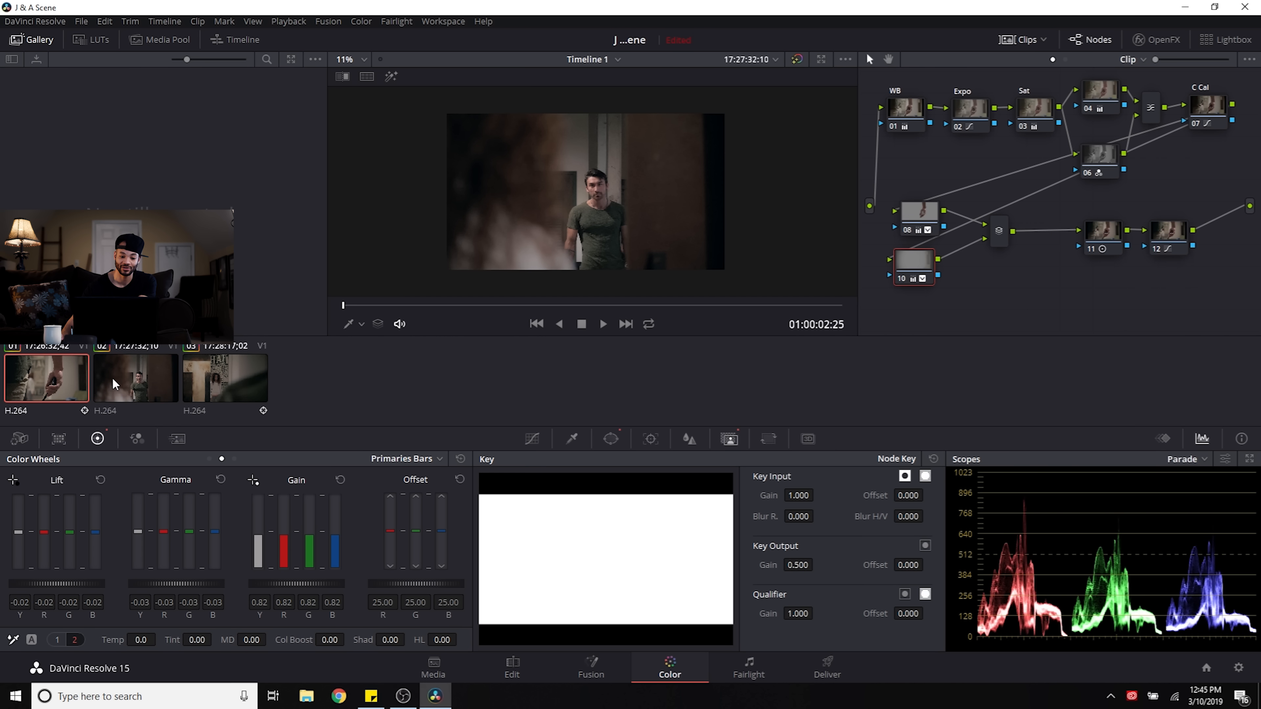
pyautogui.click(142, 384)
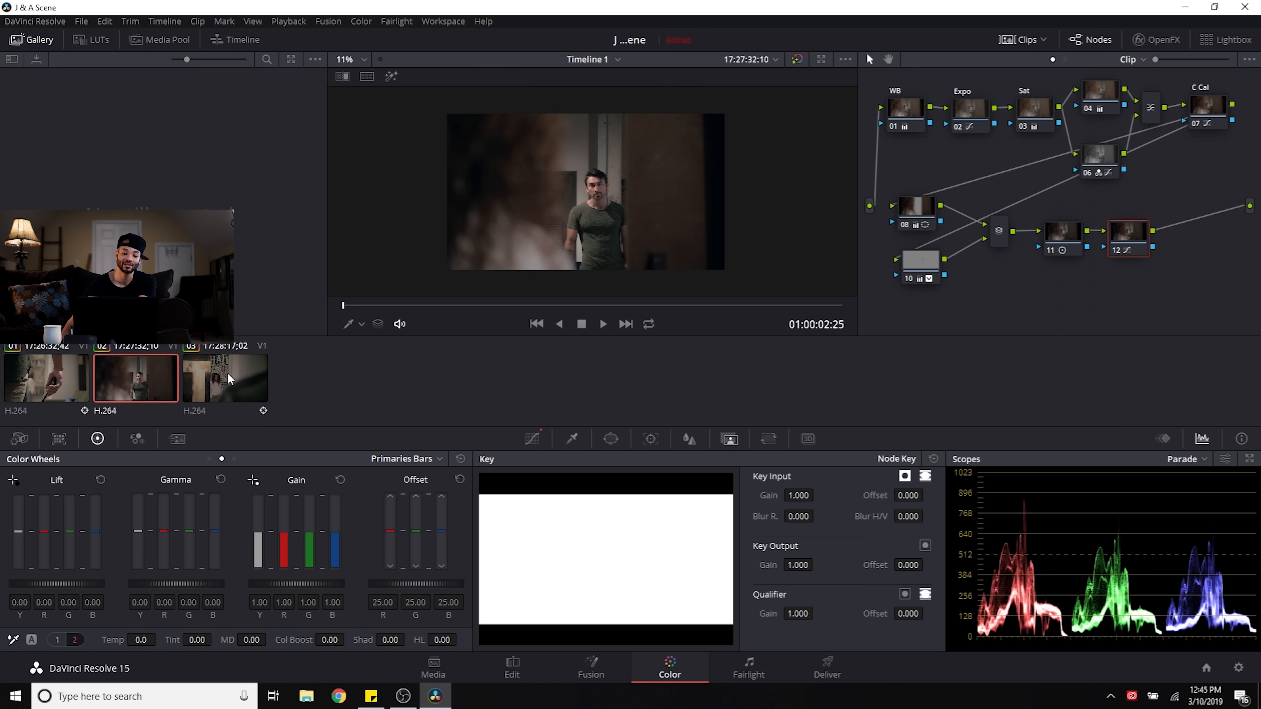
pyautogui.click(226, 372)
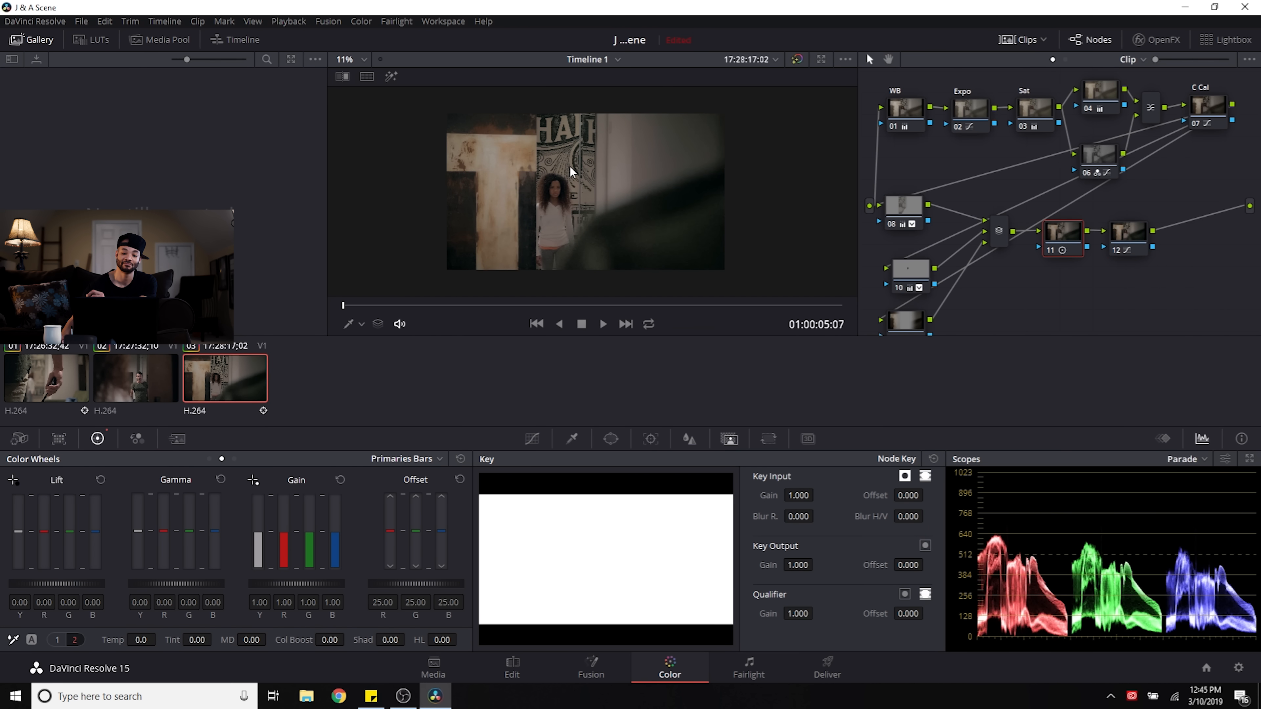